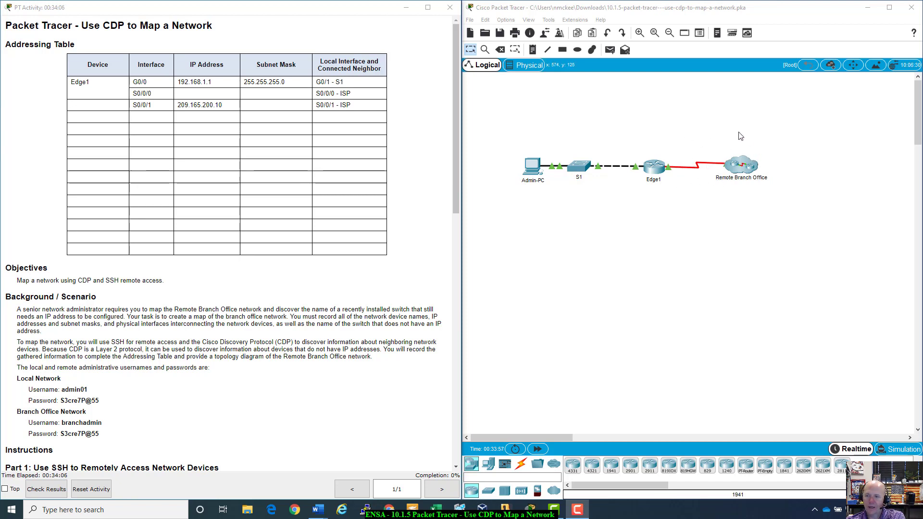
- Bring the Word answer file in front of Packet Tracer and position it near the screen top
click(919, 108)
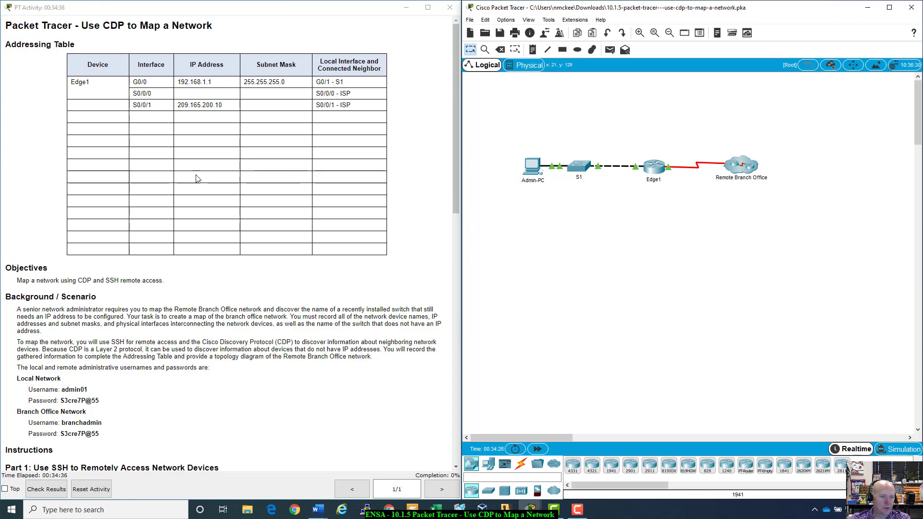
scroll(236, 212, down, 3)
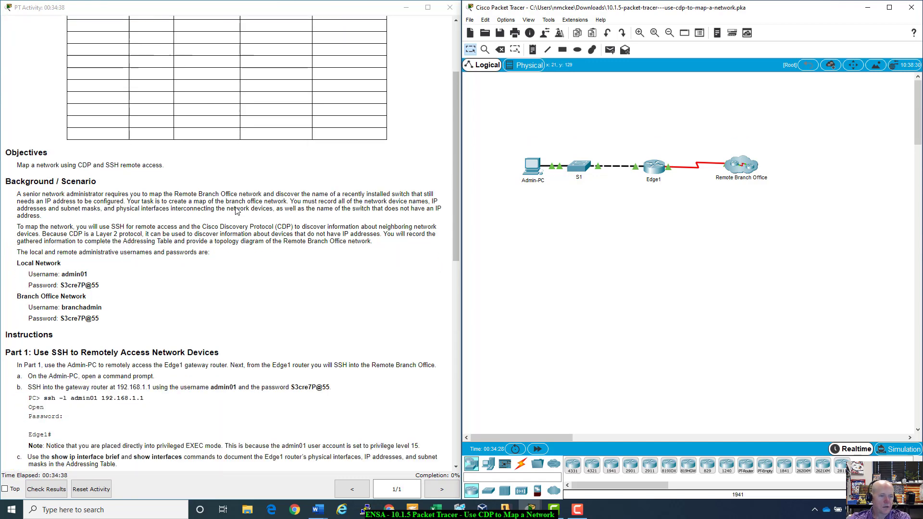
scroll(236, 211, up, 3)
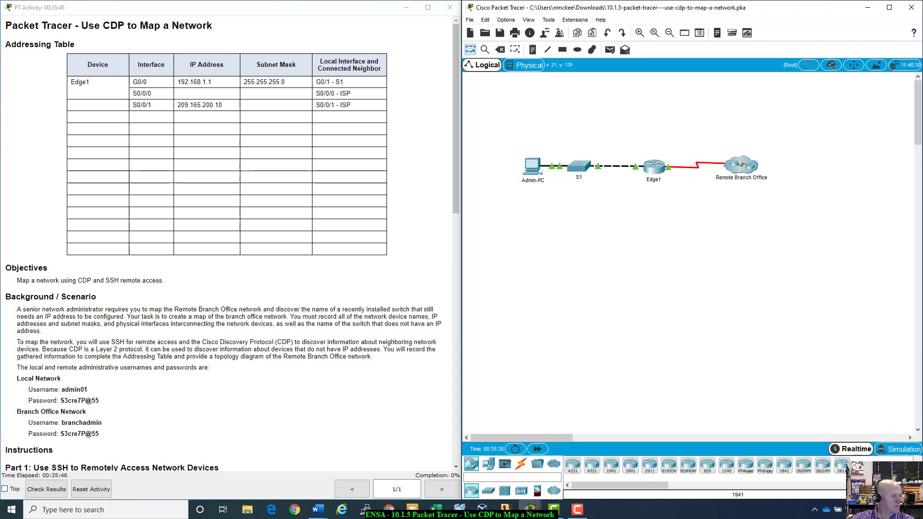
key(alt+Tab)
drag(15, 61, 680, 56)
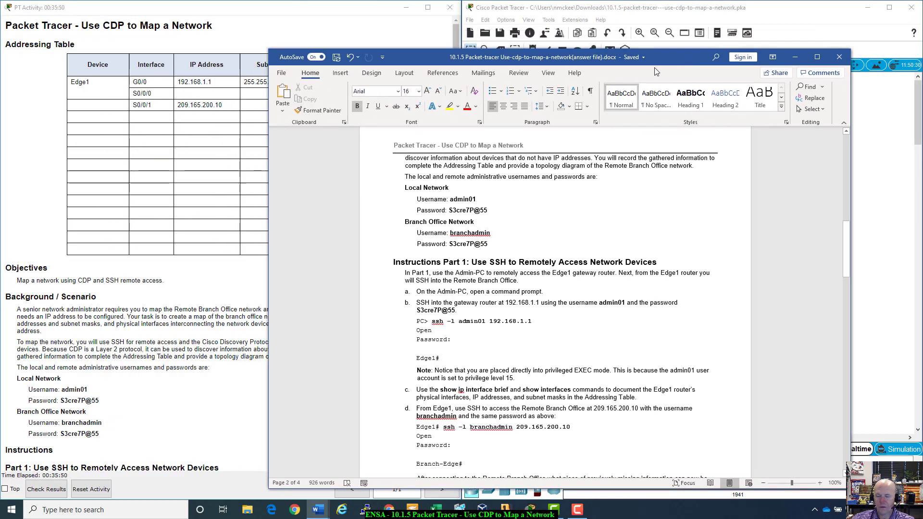
scroll(720, 238, up, 6)
scroll(721, 239, up, 8)
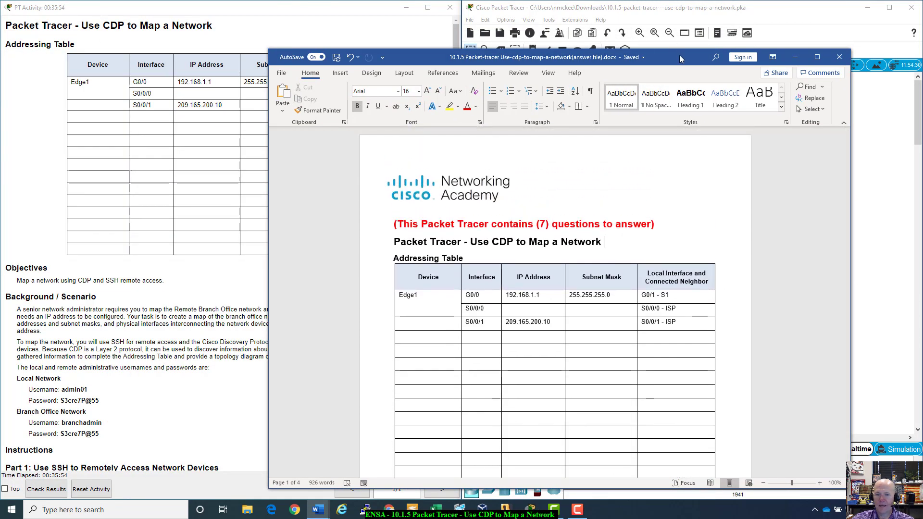
drag(679, 54, 684, 10)
scroll(477, 272, down, 3)
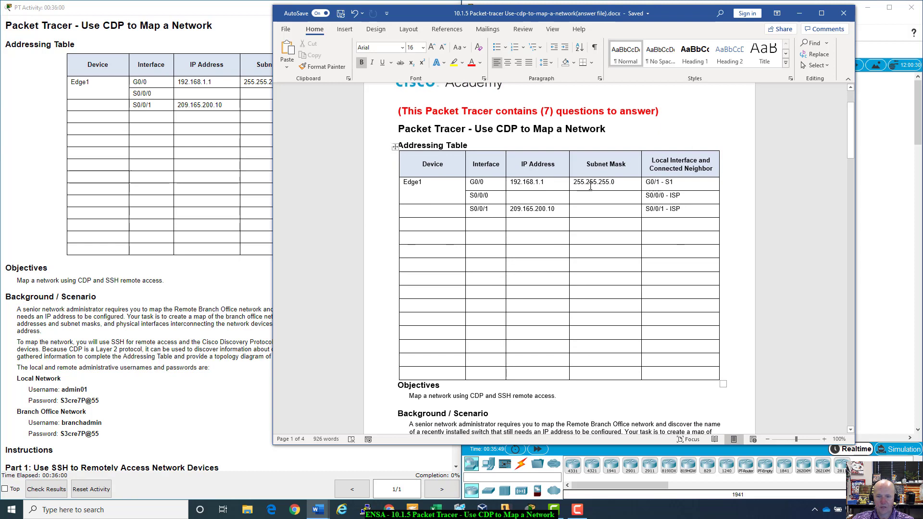
scroll(568, 322, down, 10)
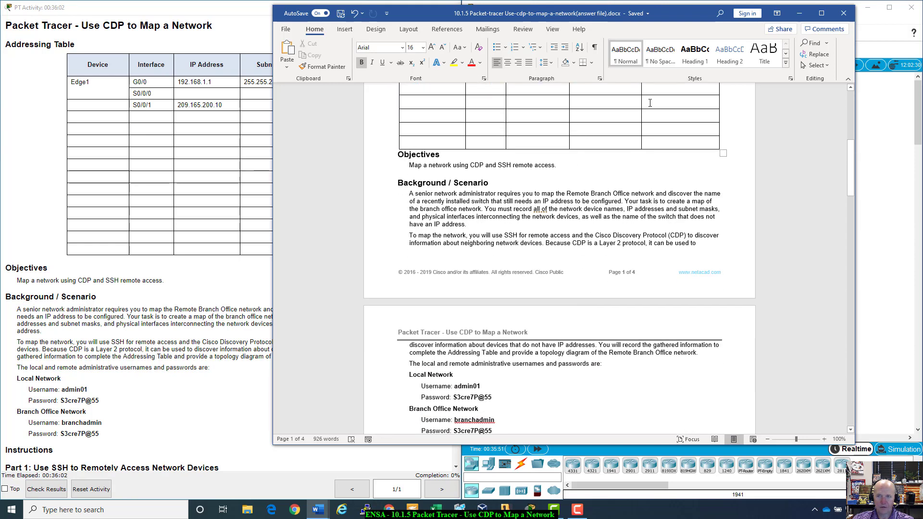
- Scroll through the lab questions to the first answer field
mouse_move(692, 20)
mouse_down()
mouse_move(291, 94)
mouse_move(811, 25)
mouse_move(700, 31)
mouse_up()
scroll(519, 344, down, 12)
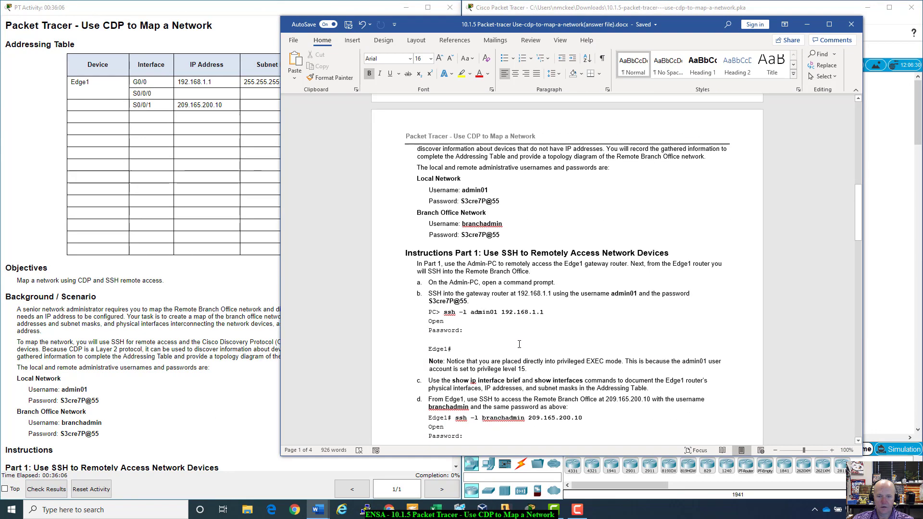
scroll(519, 344, down, 4)
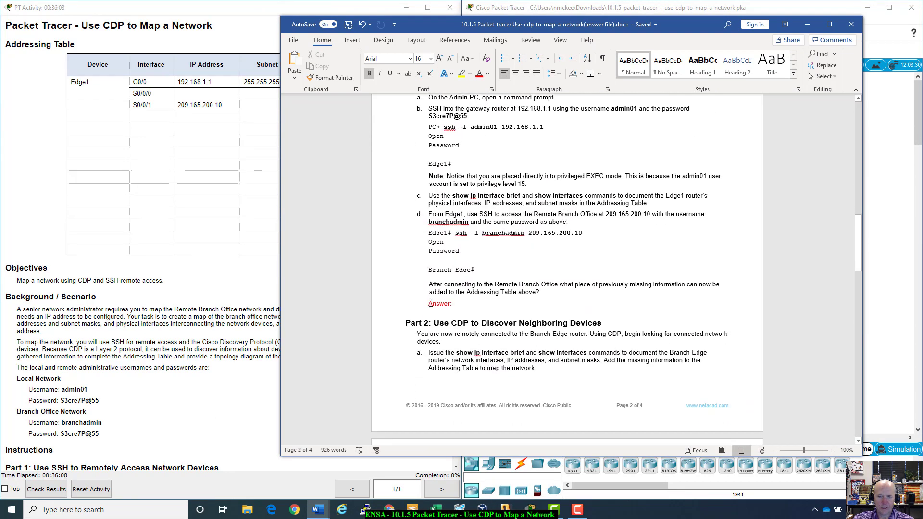
scroll(431, 303, down, 2)
scroll(431, 303, up, 20)
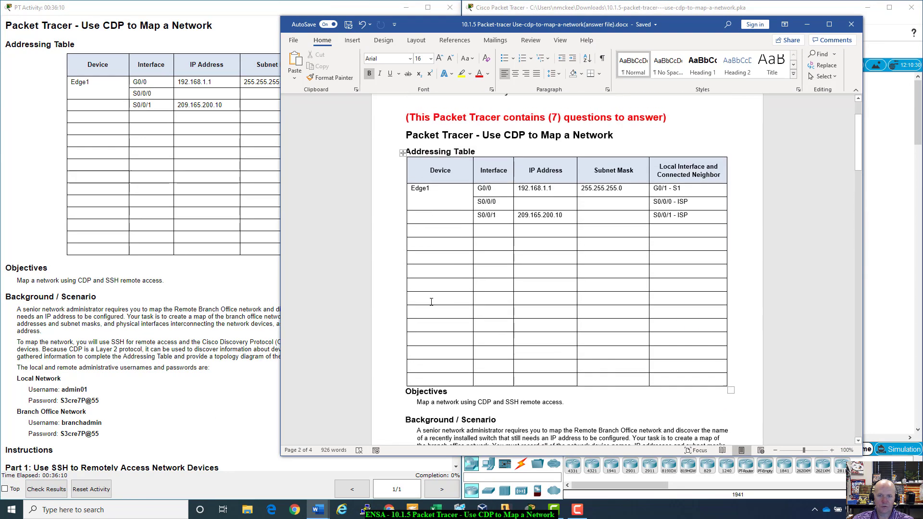
scroll(431, 301, down, 20)
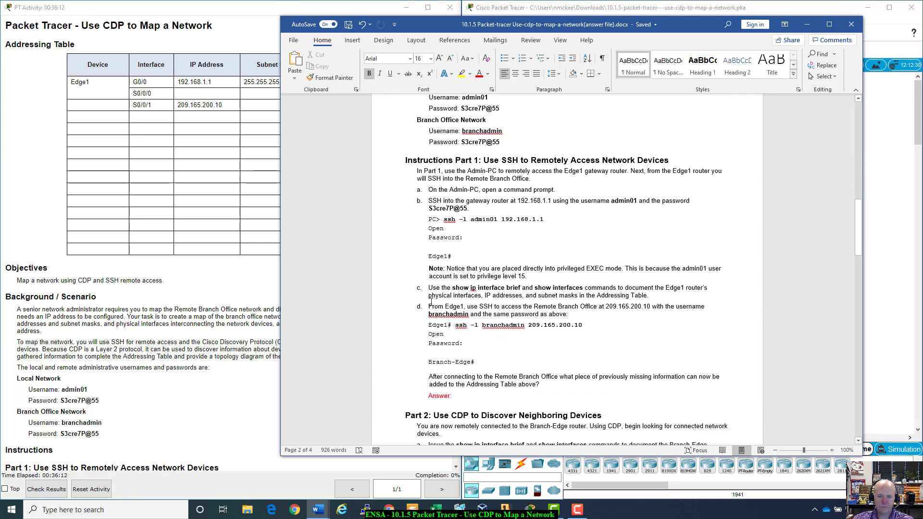
scroll(430, 302, down, 3)
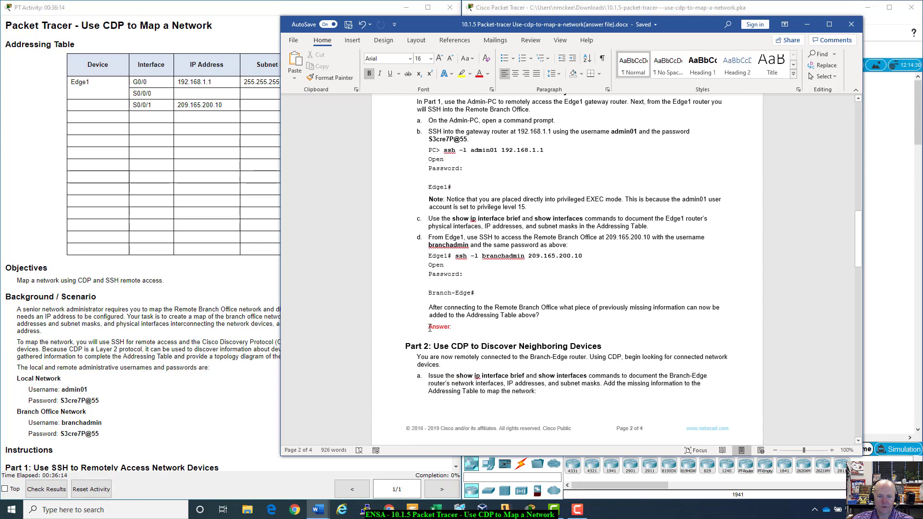
click(465, 329)
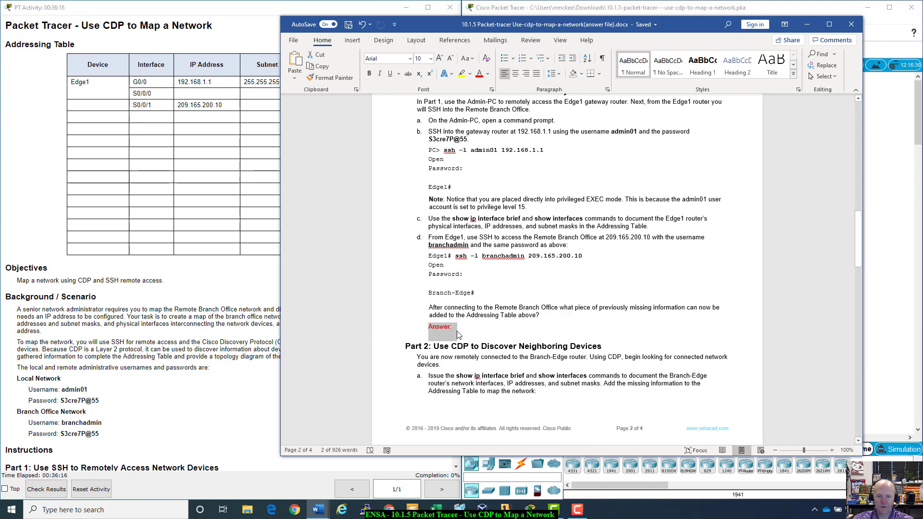
scroll(458, 331, down, 3)
scroll(458, 332, down, 14)
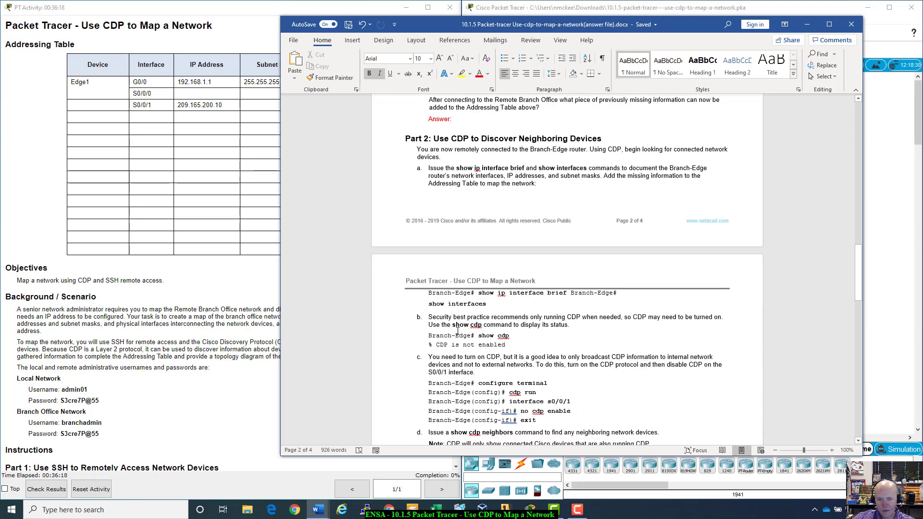
scroll(458, 331, down, 4)
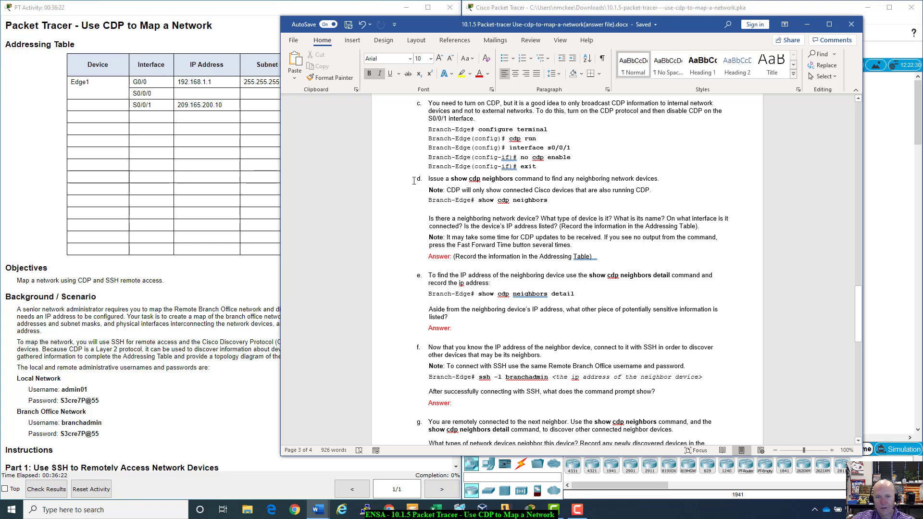
scroll(413, 180, up, 11)
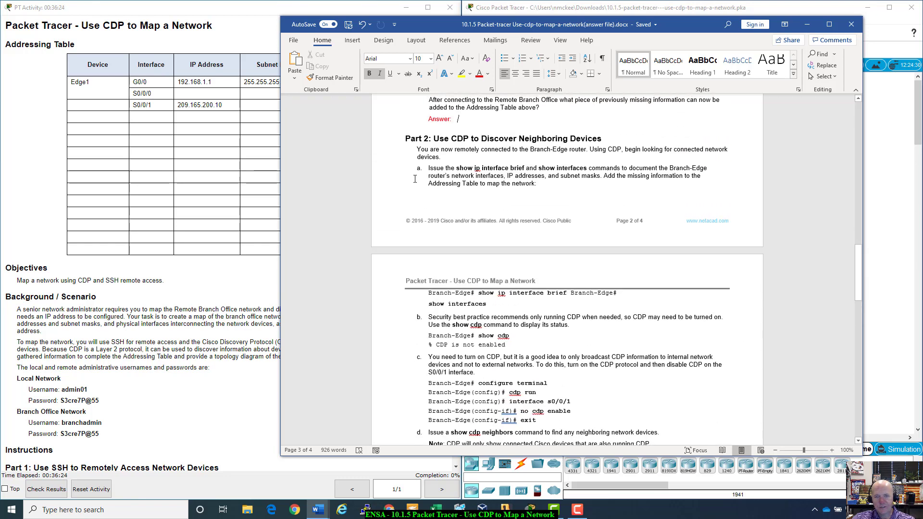
scroll(414, 179, down, 6)
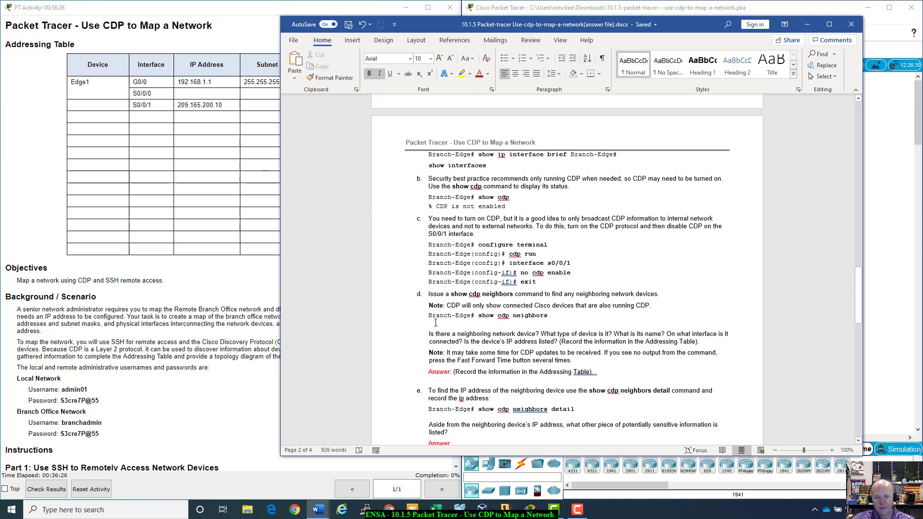
scroll(431, 303, down, 2)
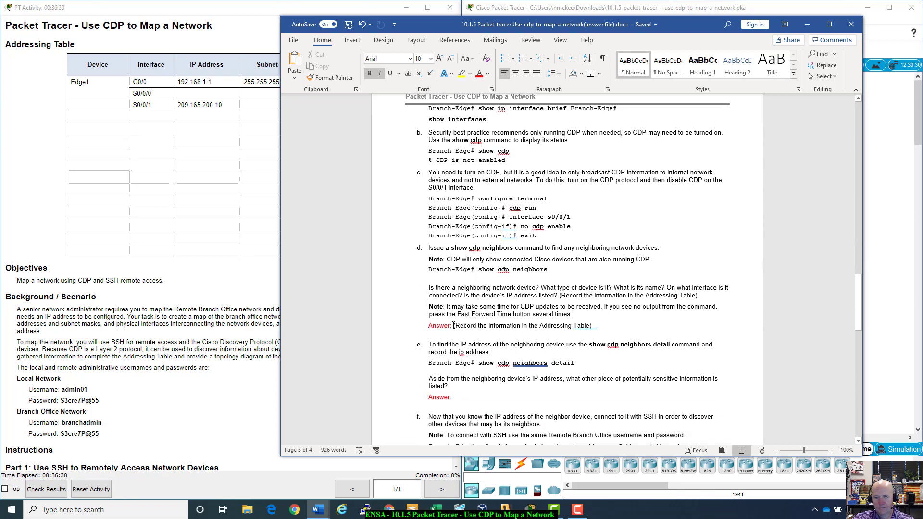
- Select the Addressing Table answer placeholder text
drag(453, 327, 591, 329)
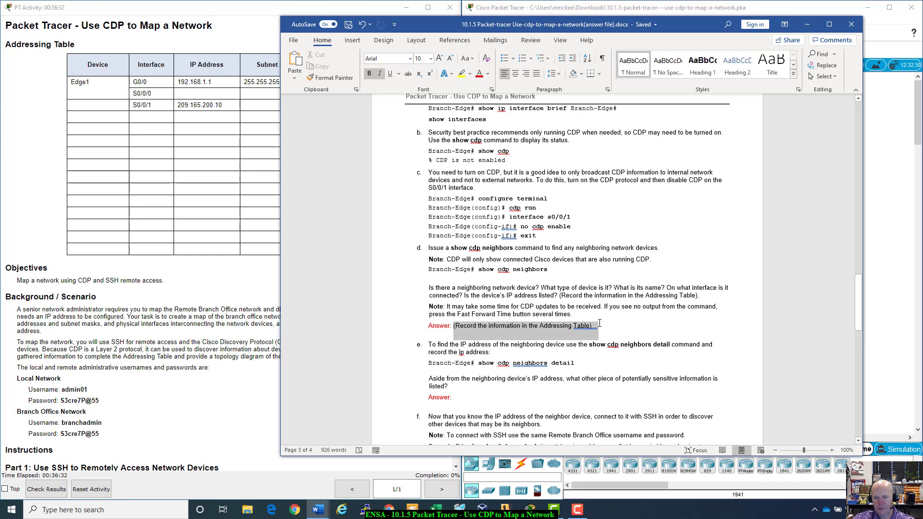
scroll(598, 330, down, 4)
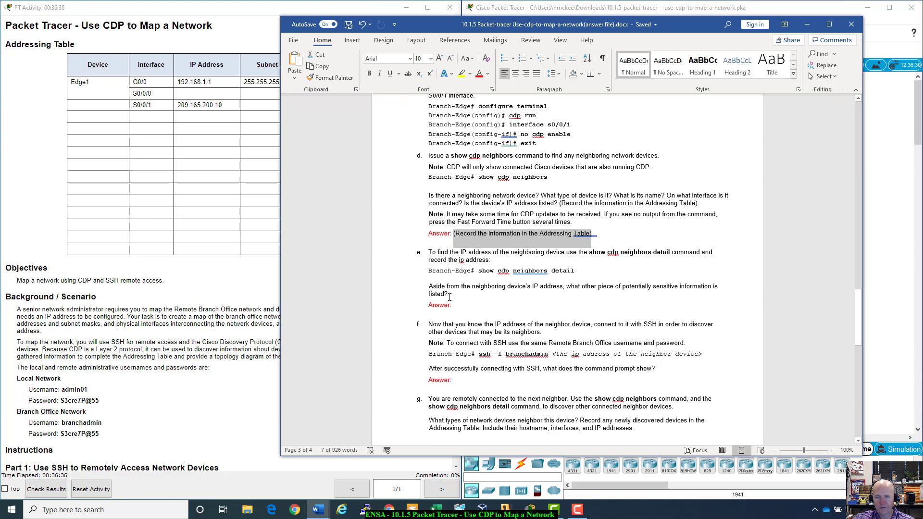
scroll(447, 300, down, 2)
scroll(451, 294, down, 11)
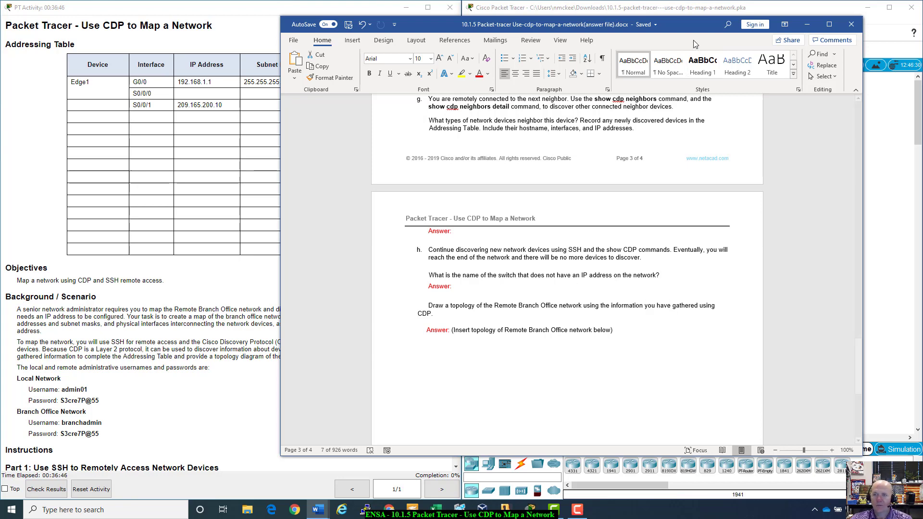
- Move the document aside to reveal the topology and the activity instructions
drag(697, 28, 432, 35)
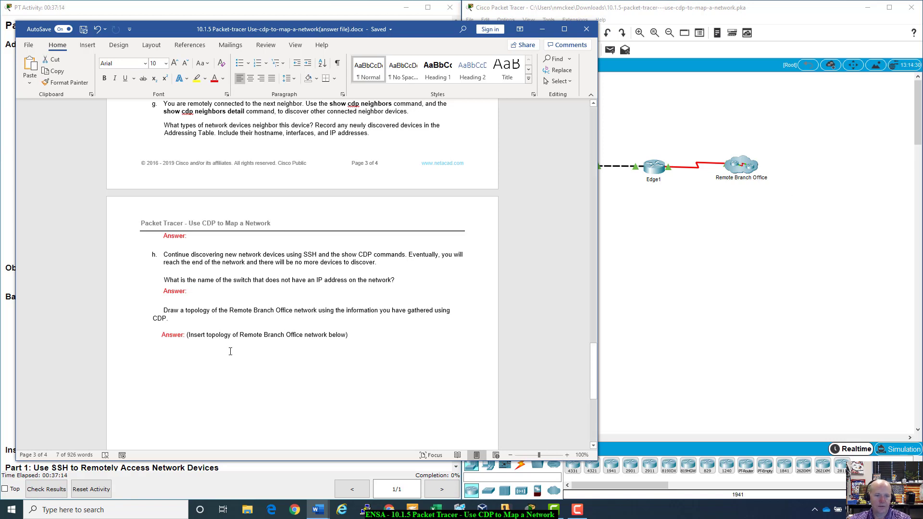
scroll(230, 351, down, 3)
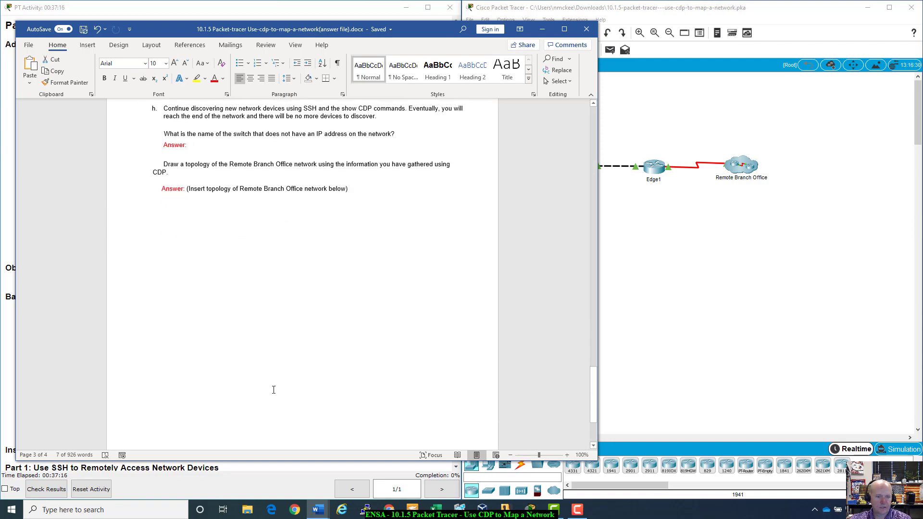
scroll(272, 385, up, 5)
scroll(274, 389, up, 20)
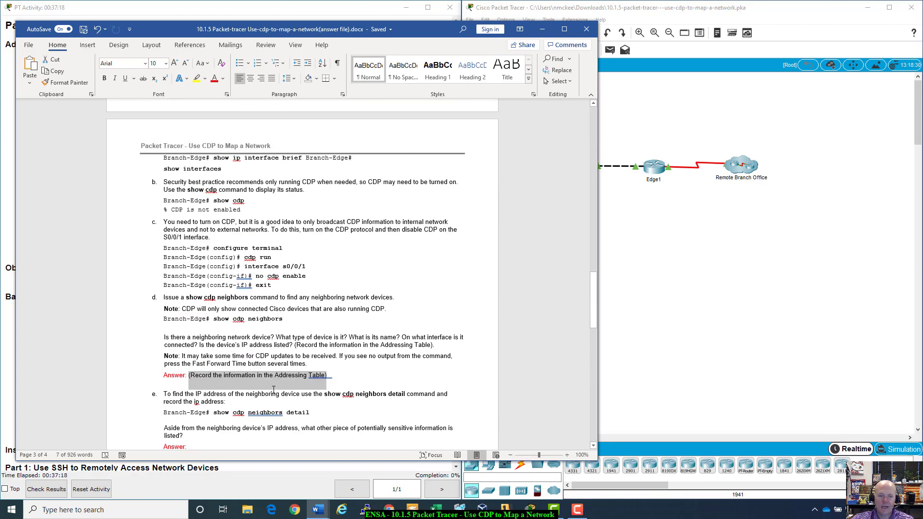
scroll(274, 389, up, 20)
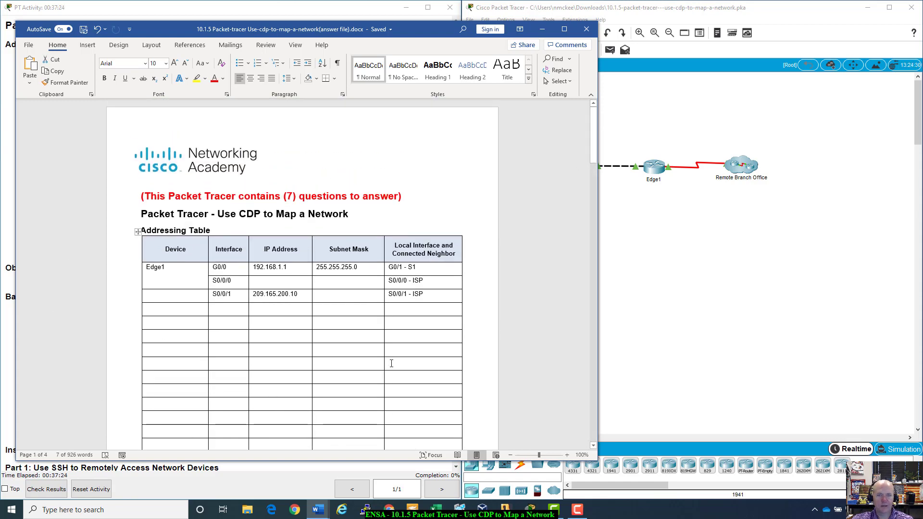
drag(423, 28, 251, 89)
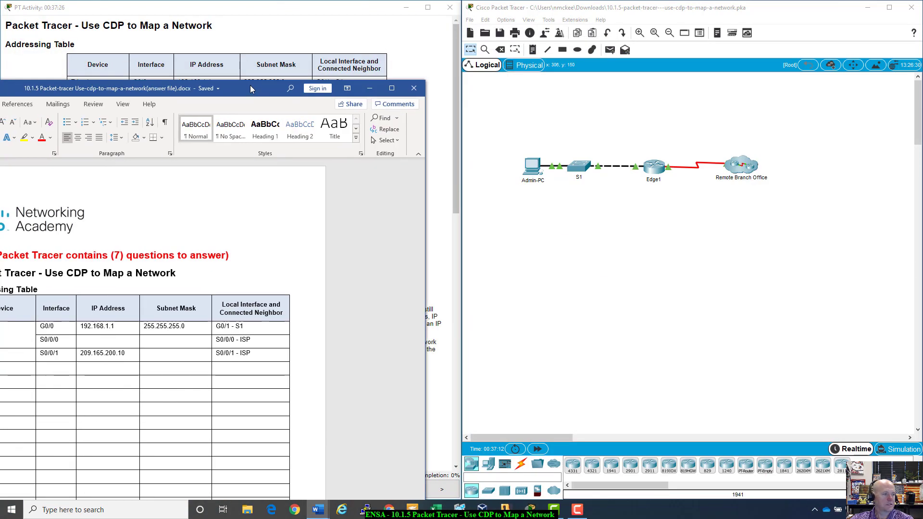
click(369, 88)
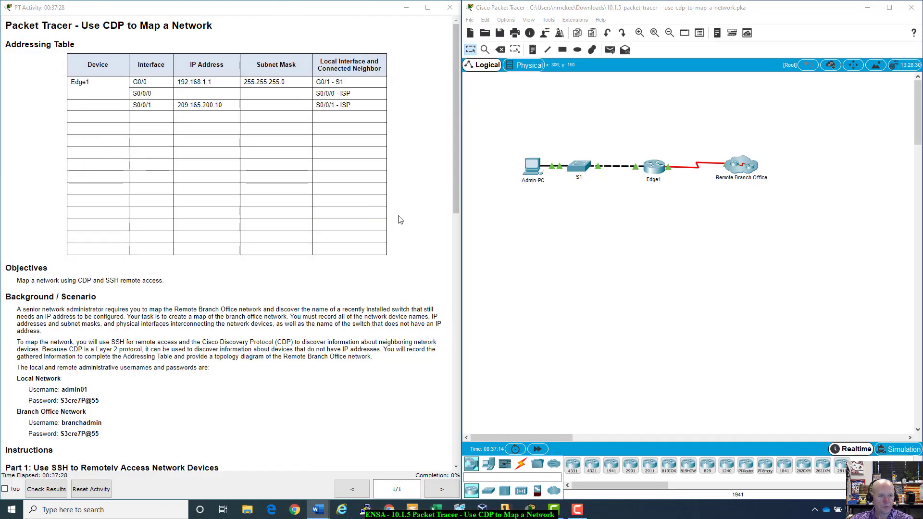
scroll(399, 220, down, 3)
scroll(398, 220, down, 2)
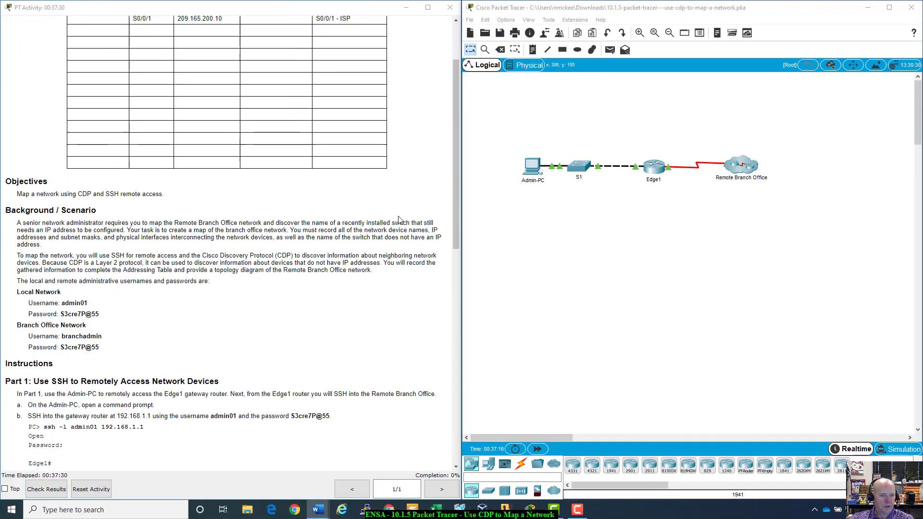
drag(38, 245, 418, 278)
click(414, 279)
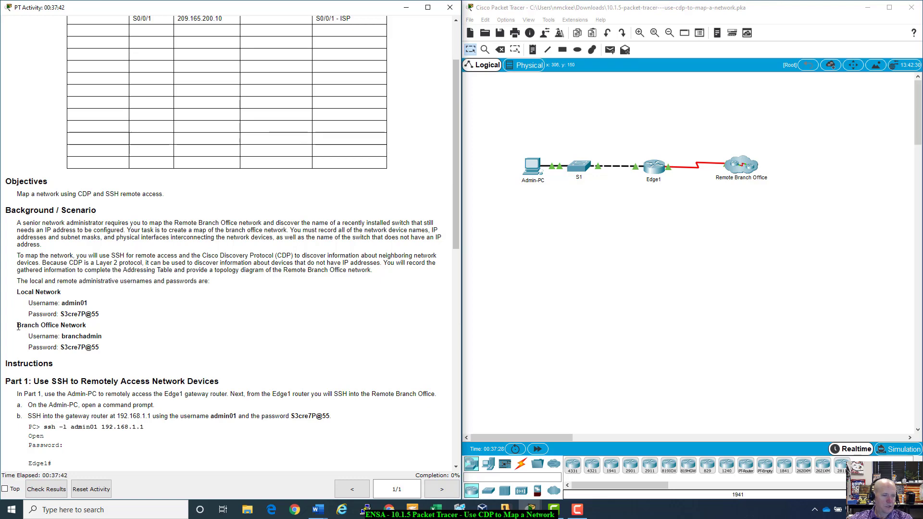
drag(18, 327, 120, 347)
click(124, 347)
scroll(123, 347, down, 5)
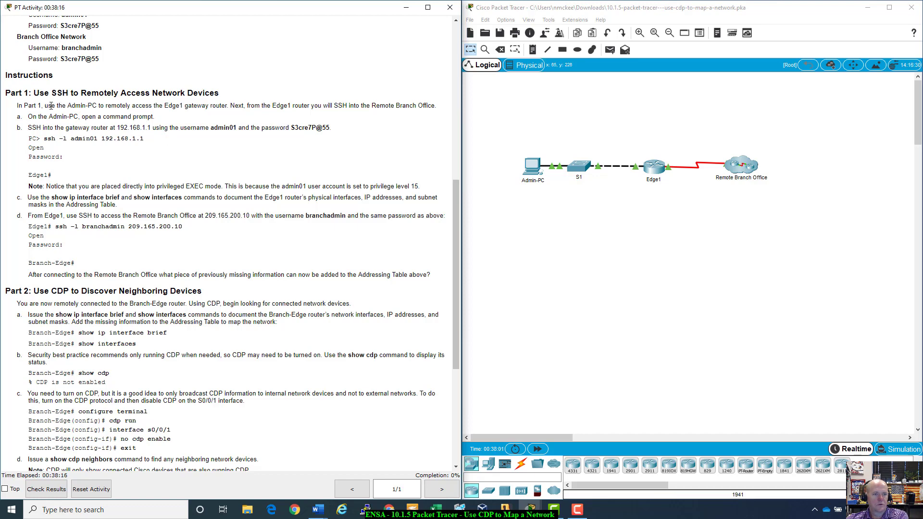
drag(45, 106, 240, 113)
click(241, 113)
drag(283, 107, 452, 107)
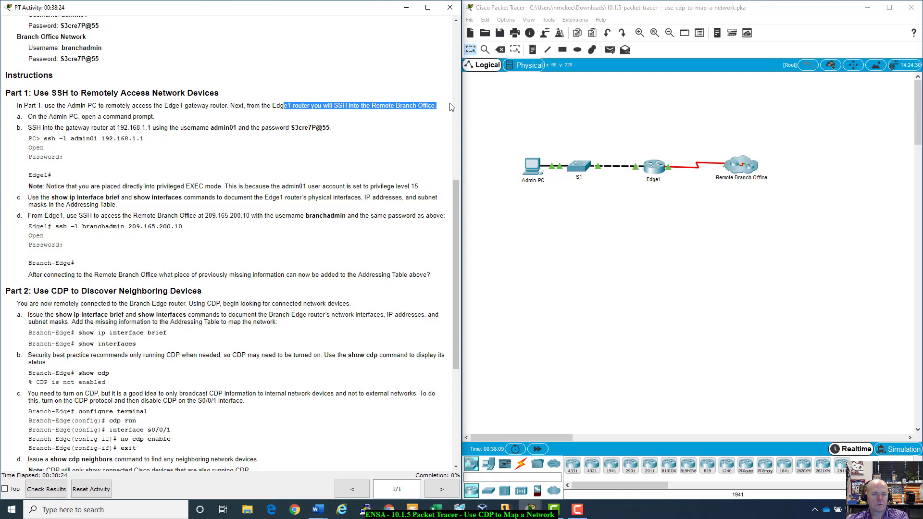
click(452, 107)
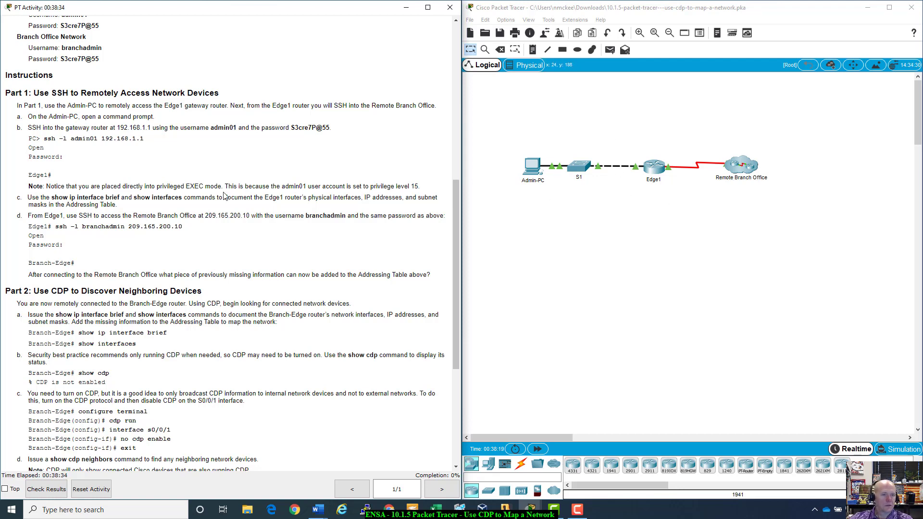
scroll(224, 195, up, 1)
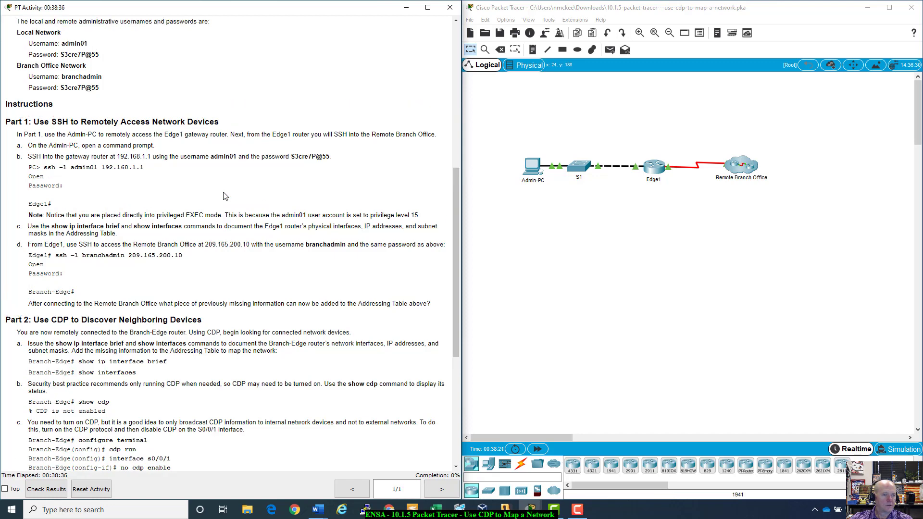
scroll(223, 195, down, 2)
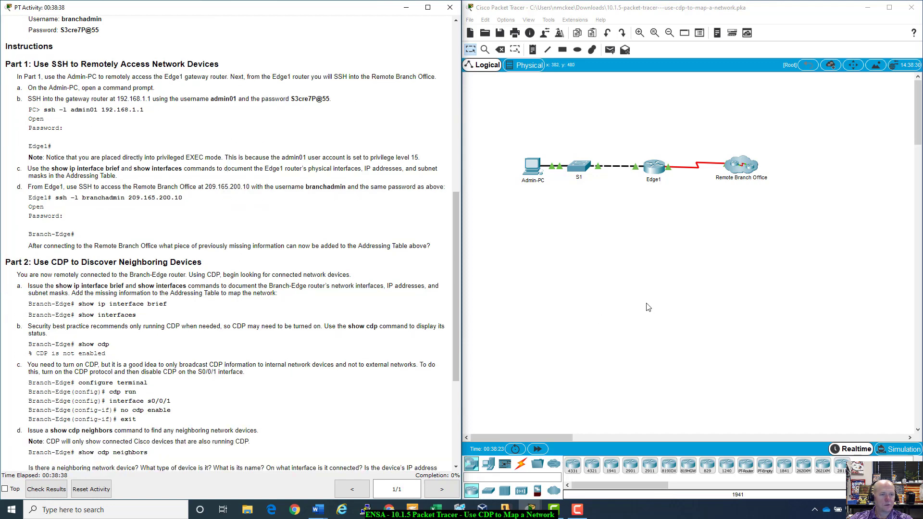
- Open Admin-PC's command prompt and begin the command ssh -l admin01
click(531, 164)
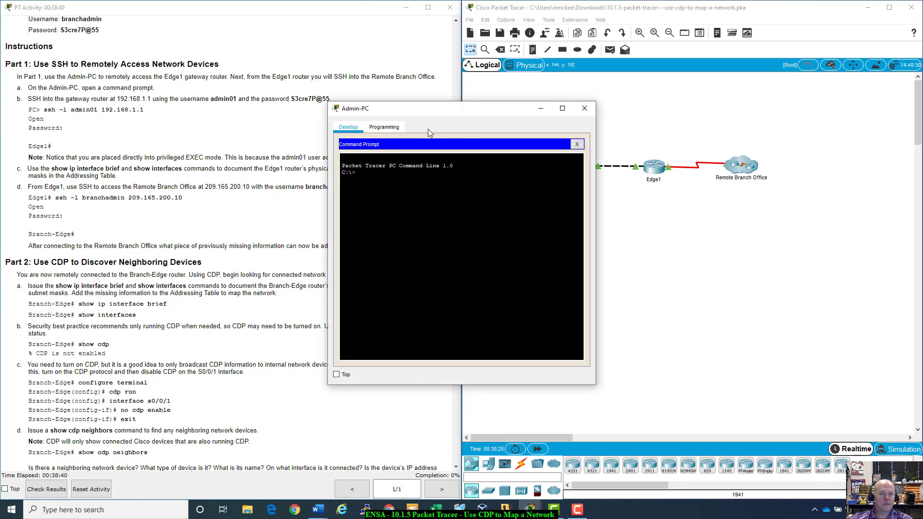
drag(434, 114, 578, 106)
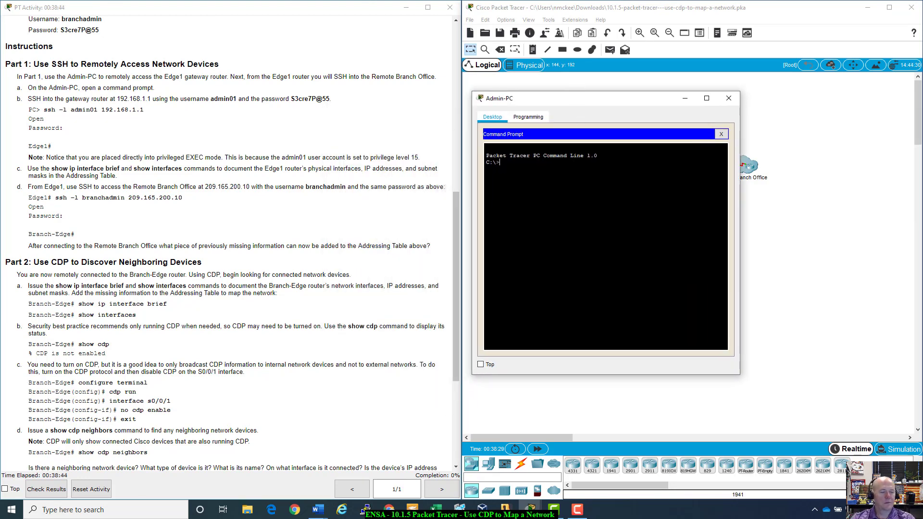
text(ssh )
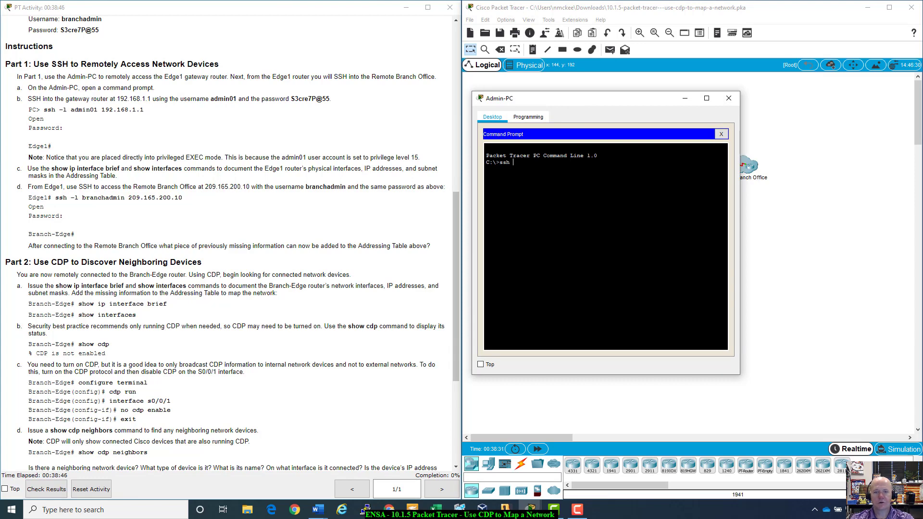
text(-l)
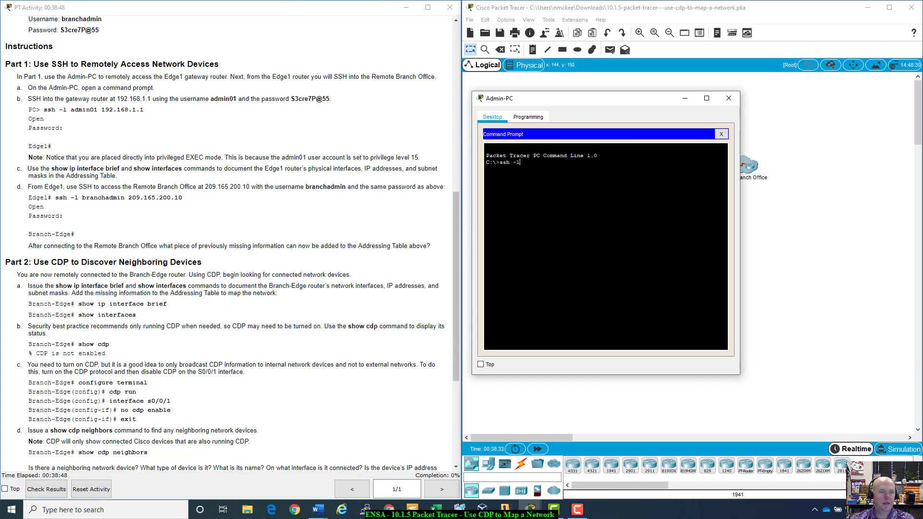
text( admin01)
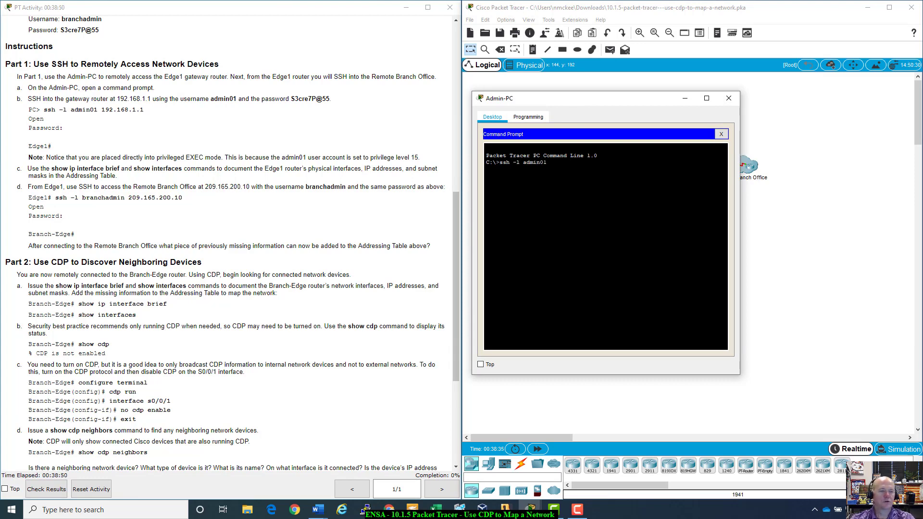
scroll(403, 112, up, 2)
scroll(402, 112, up, 3)
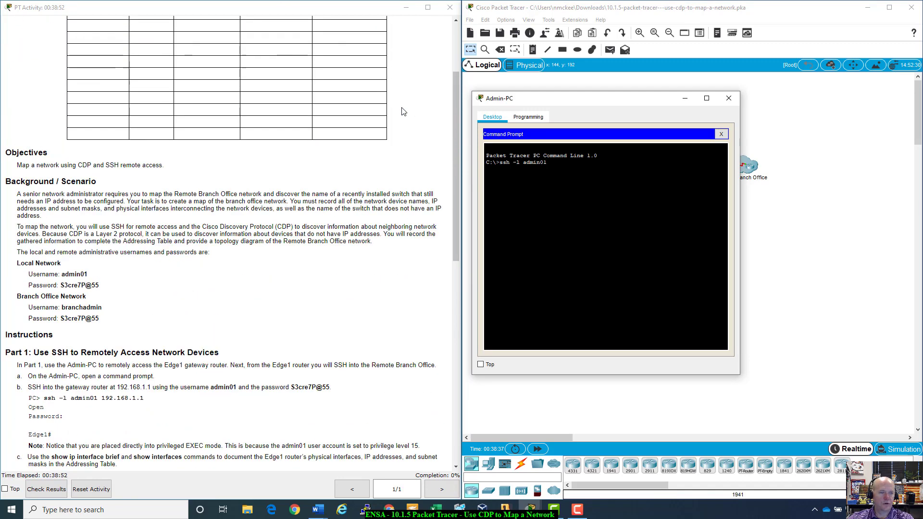
scroll(92, 170, down, 2)
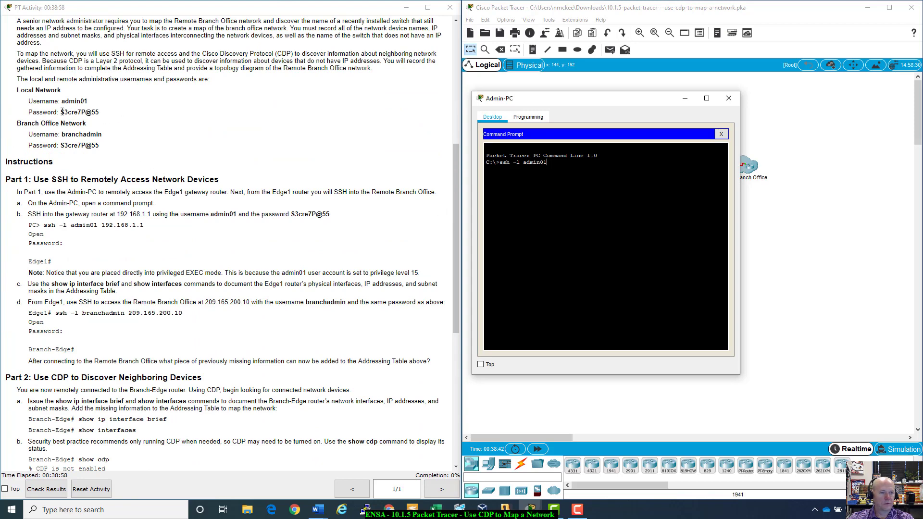
- Copy the Local Network password, target 192.168.1.1, and log into Edge1 with it
drag(60, 112, 98, 112)
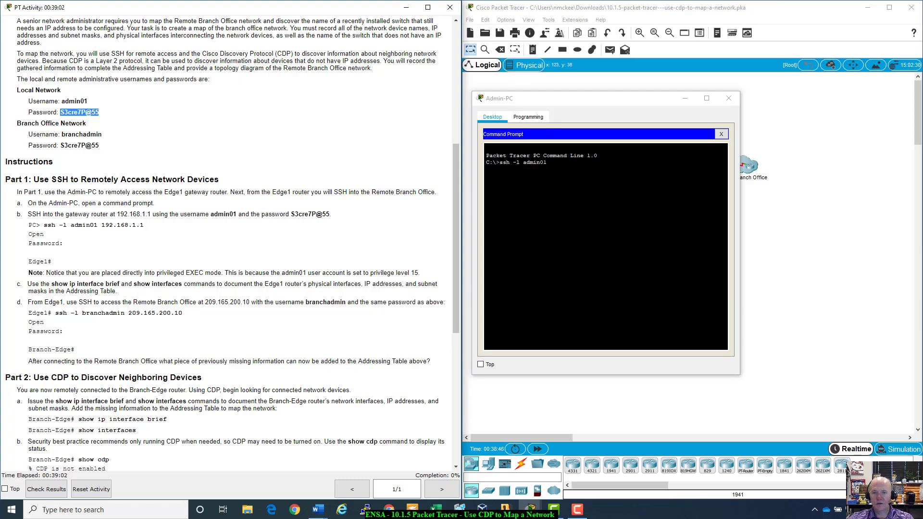
click(530, 137)
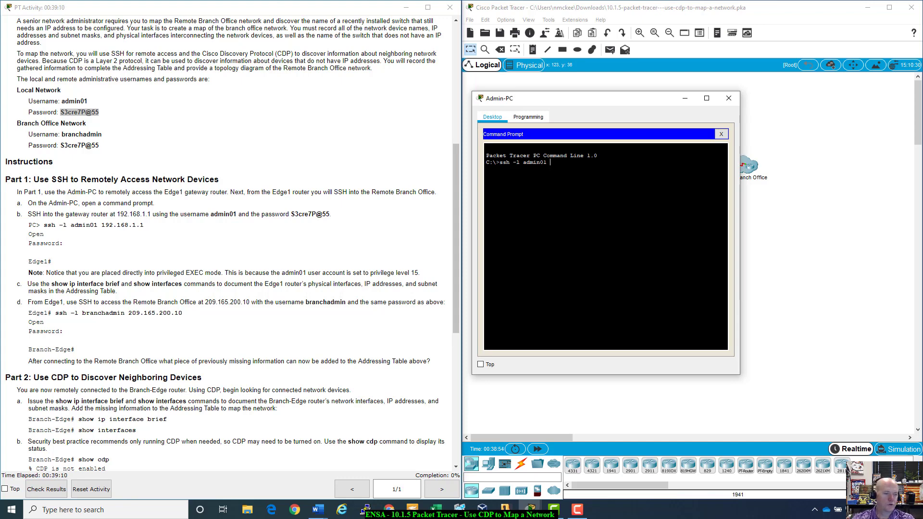
text(192)
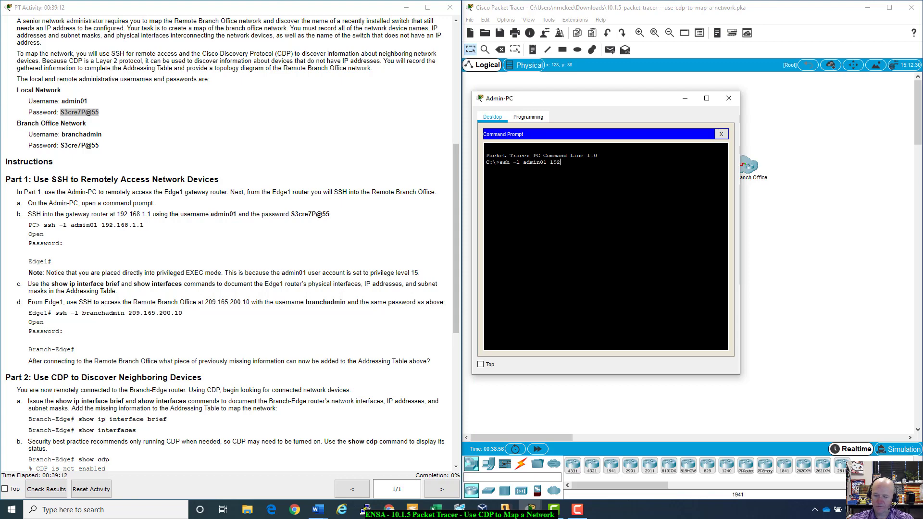
text(.168)
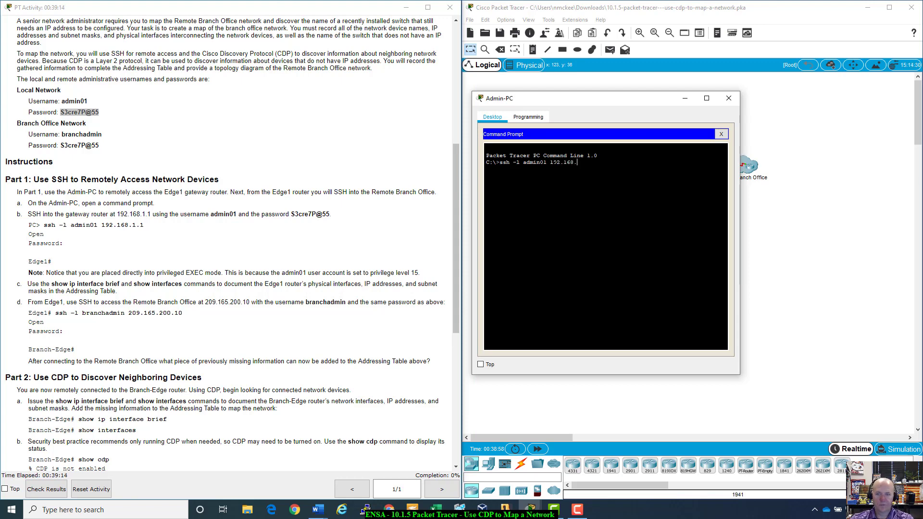
text(.1.1)
key(Return)
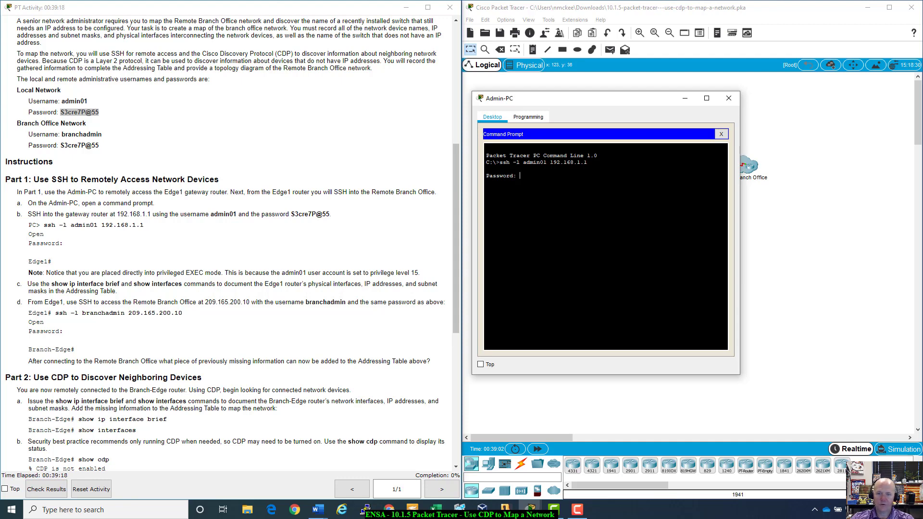
right_click(539, 177)
key(Return)
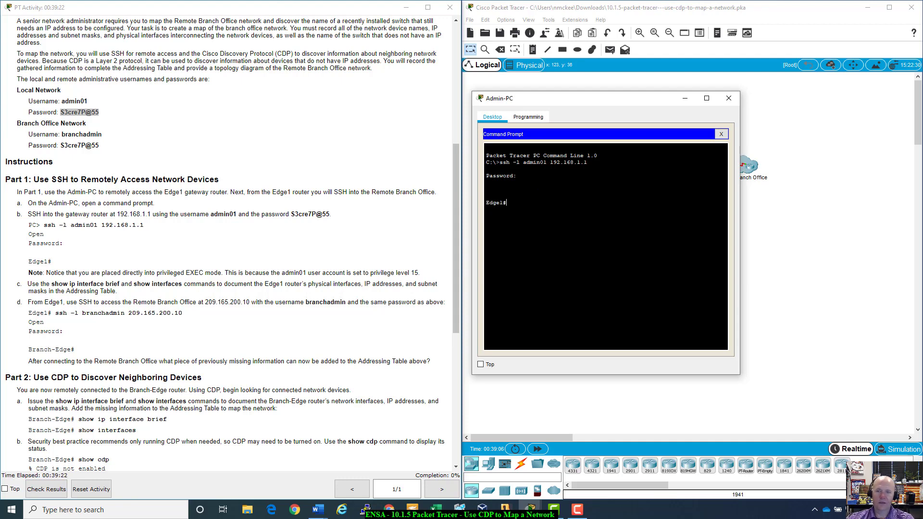
drag(642, 98, 652, 102)
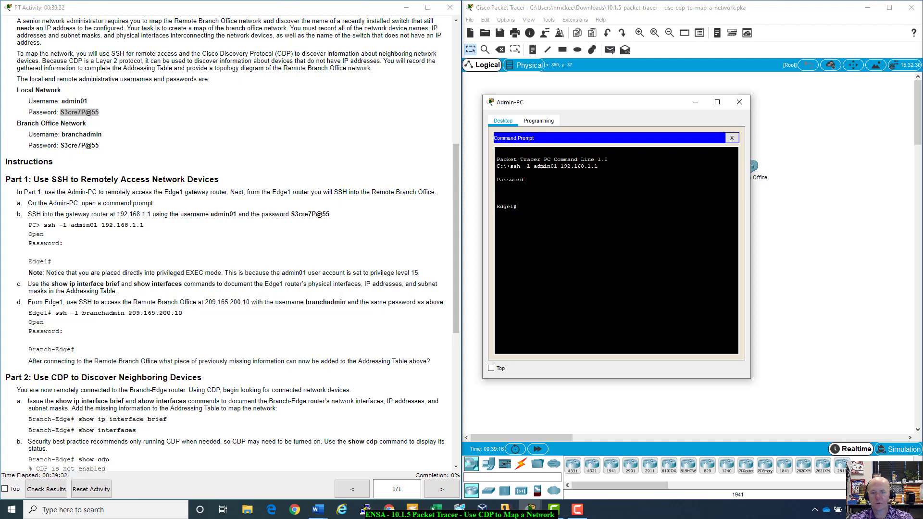
- Display Edge1's running configuration with show run in an enlarged Admin-PC window
text(show run)
key(Return)
key(space)
key(space)
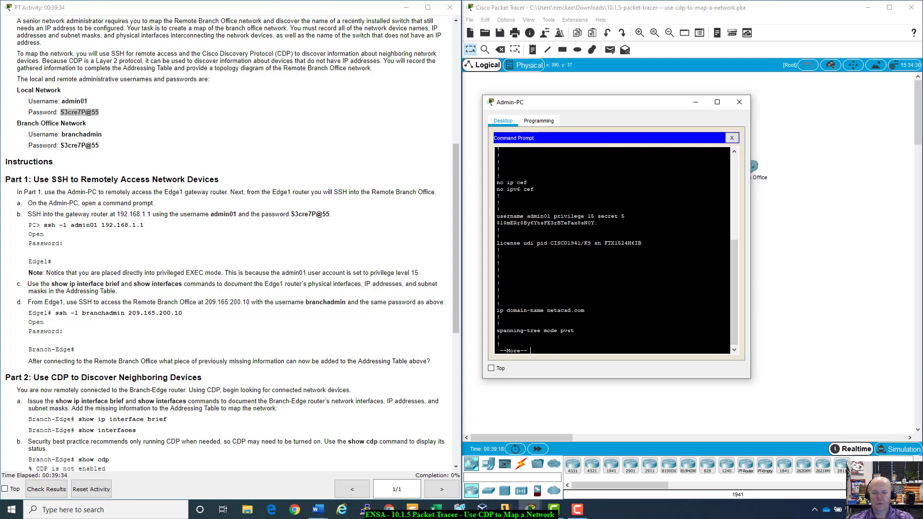
scroll(728, 241, up, 3)
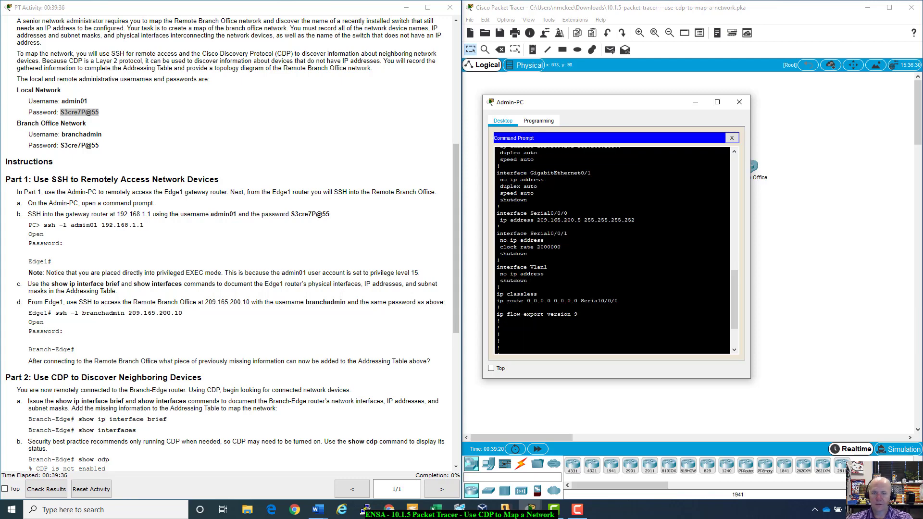
drag(749, 378, 835, 427)
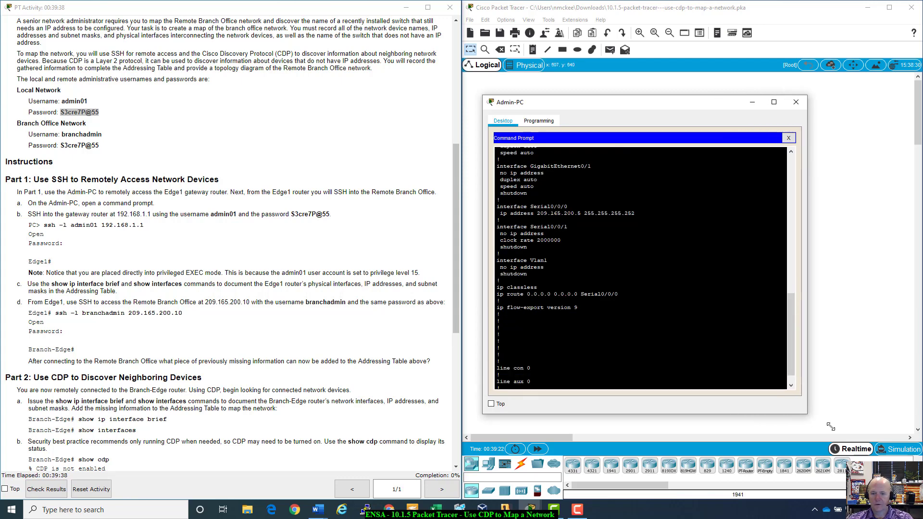
key(space)
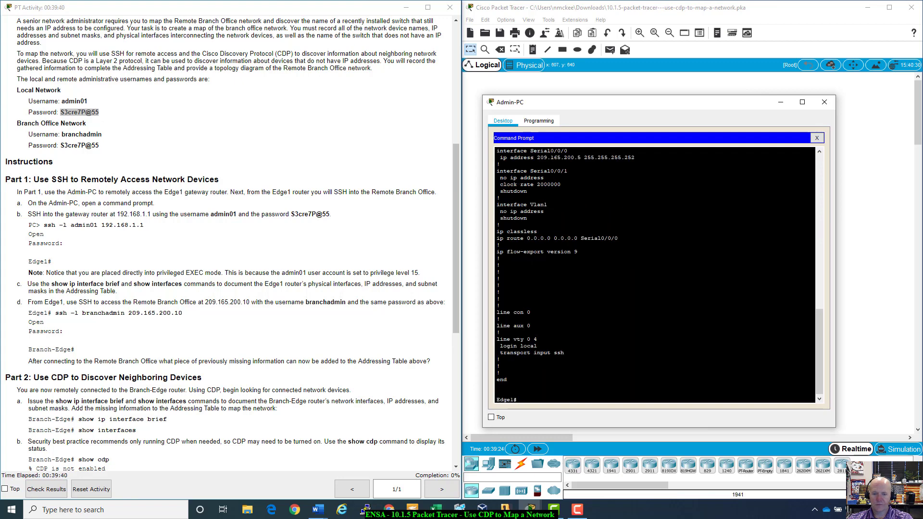
scroll(655, 274, up, 1)
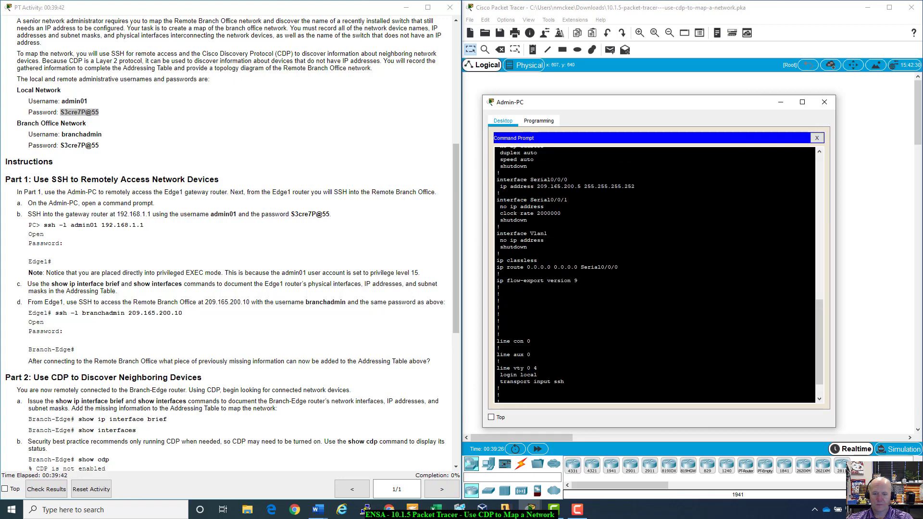
- Review the login local, ssh and username lines against the instructions' Note
drag(564, 381, 498, 368)
click(498, 368)
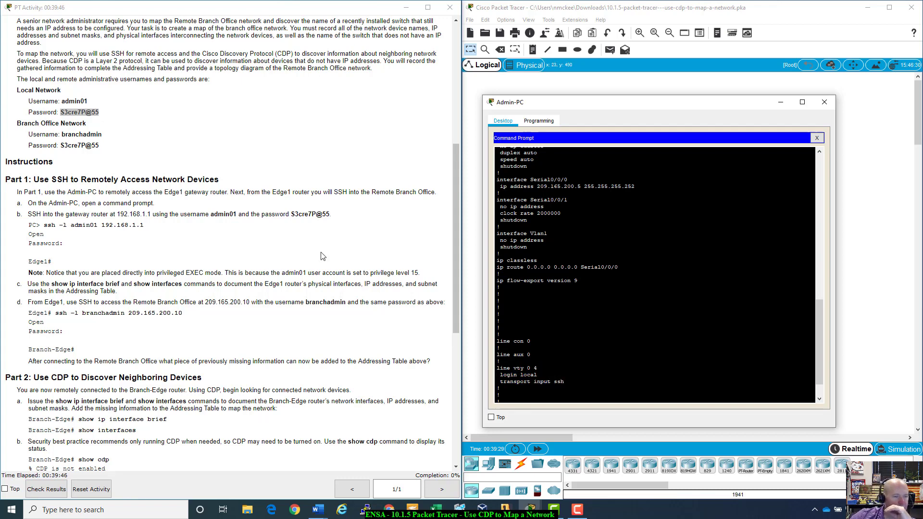
scroll(322, 255, down, 2)
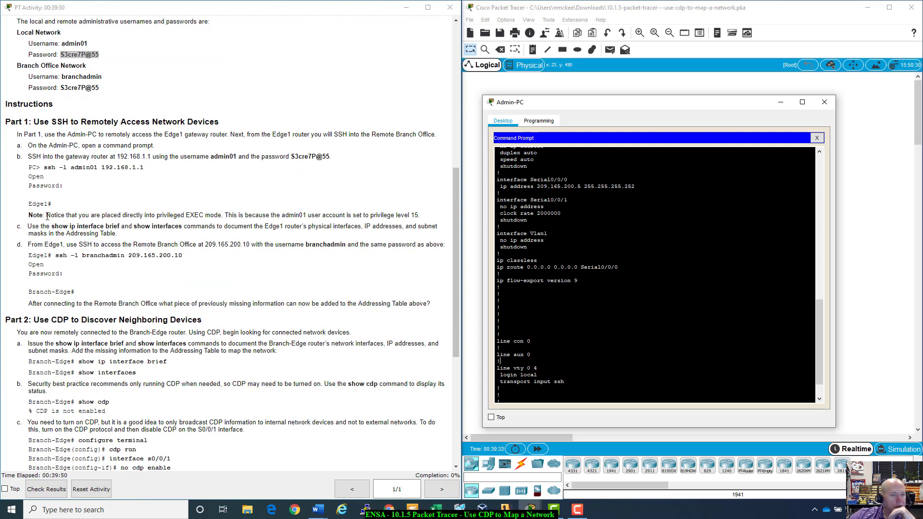
drag(46, 215, 438, 222)
click(439, 217)
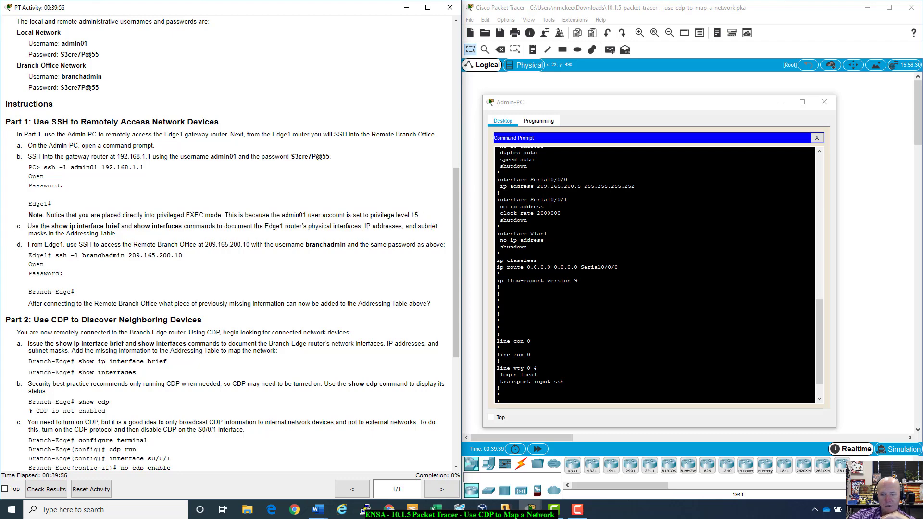
scroll(656, 274, up, 15)
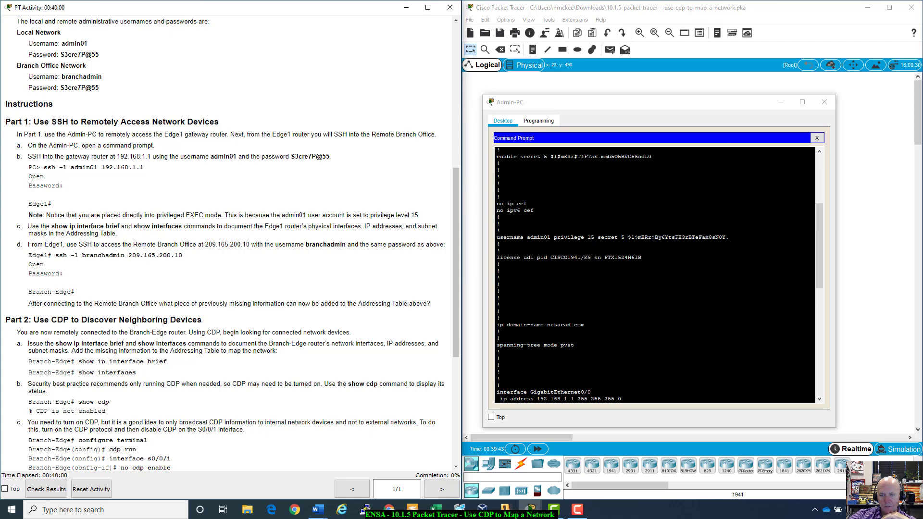
drag(496, 242, 730, 238)
click(730, 238)
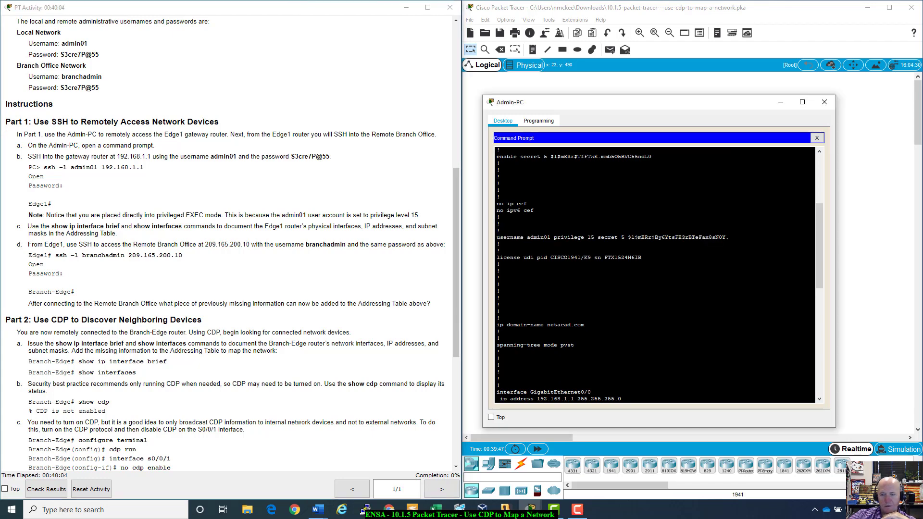
scroll(641, 286, up, 1)
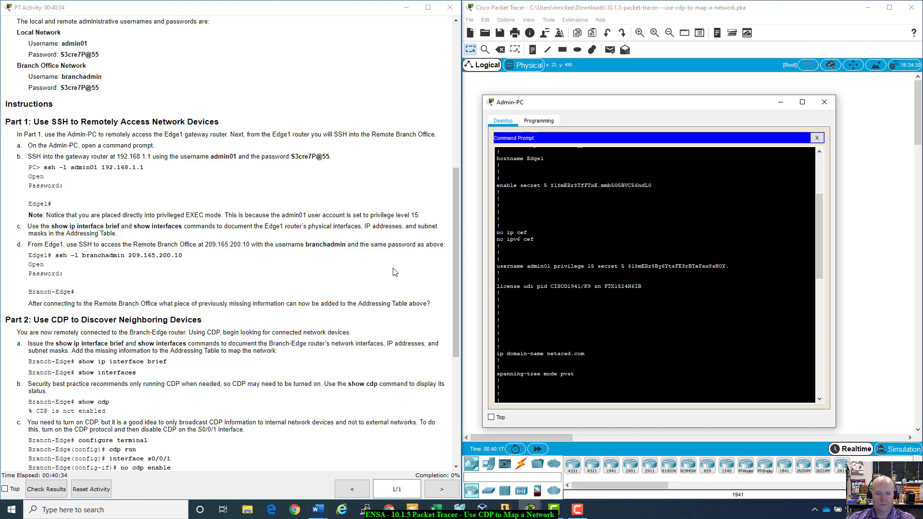
- Page to the end of Edge1's running configuration
key(space)
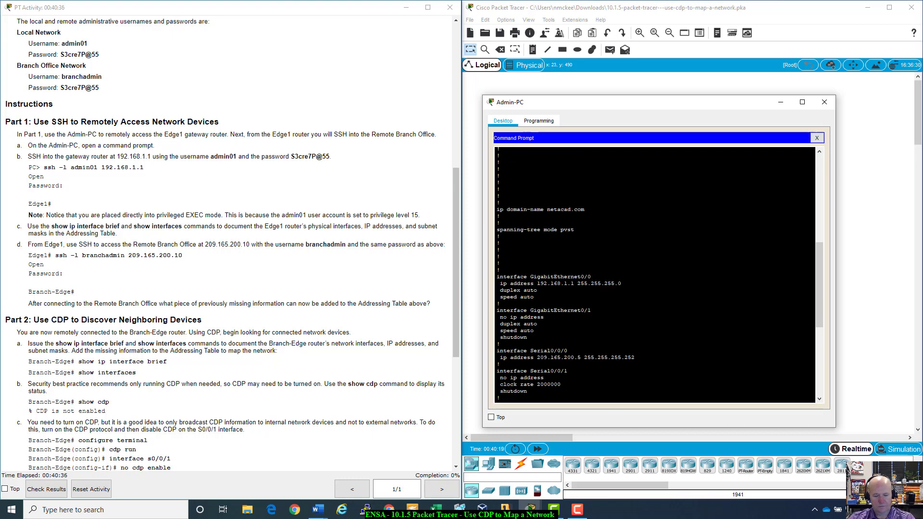
key(space)
key(Return)
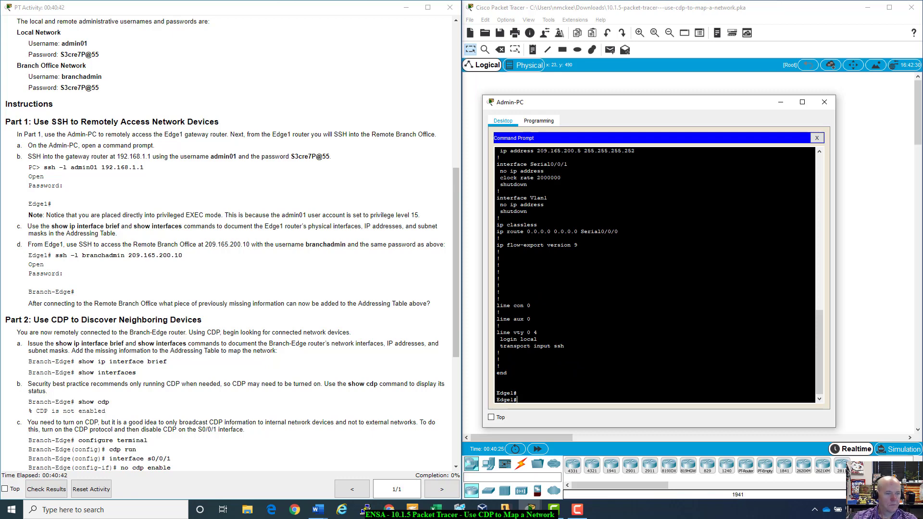
- Run show ip interface brief on Edge1 and move the terminal aside
text(show ip)
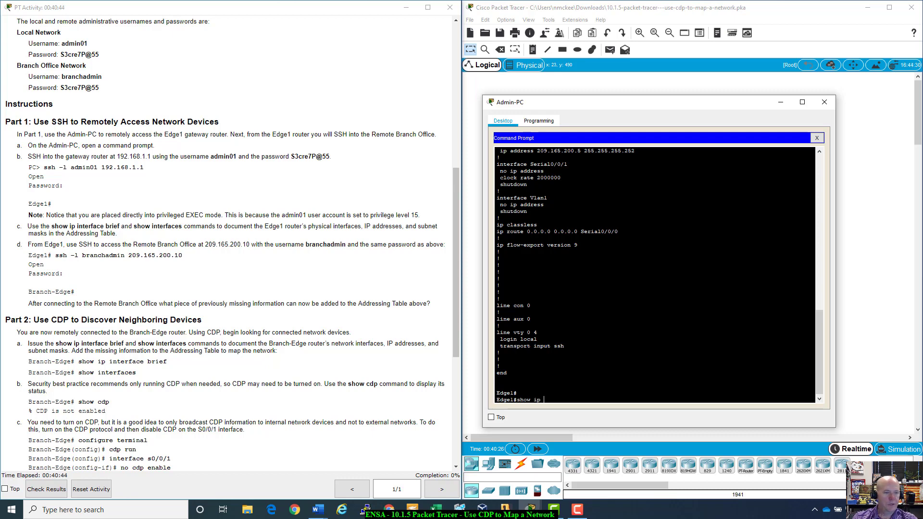
text( int)
key(Tab)
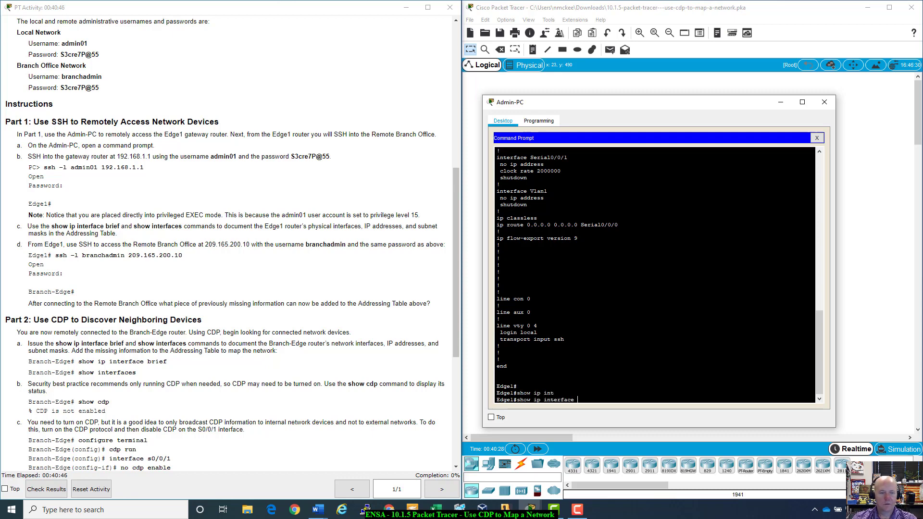
text(f)
key(Tab)
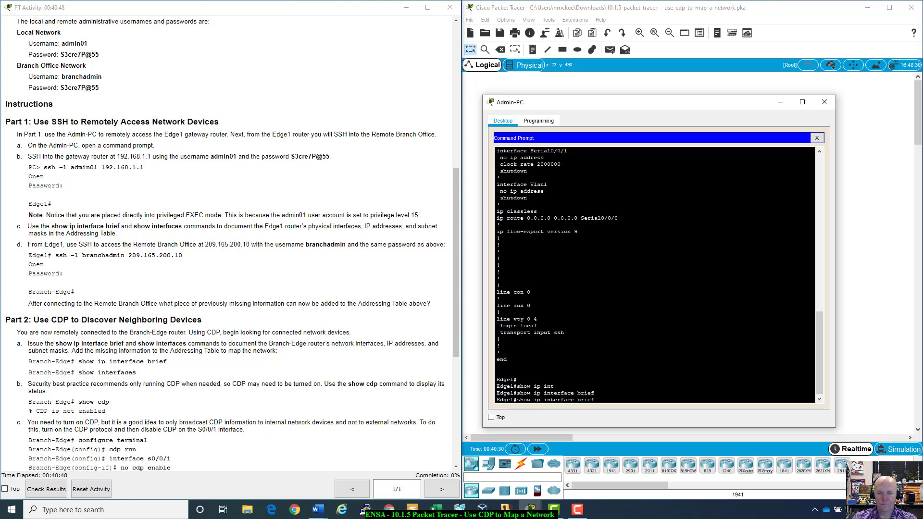
key(Return)
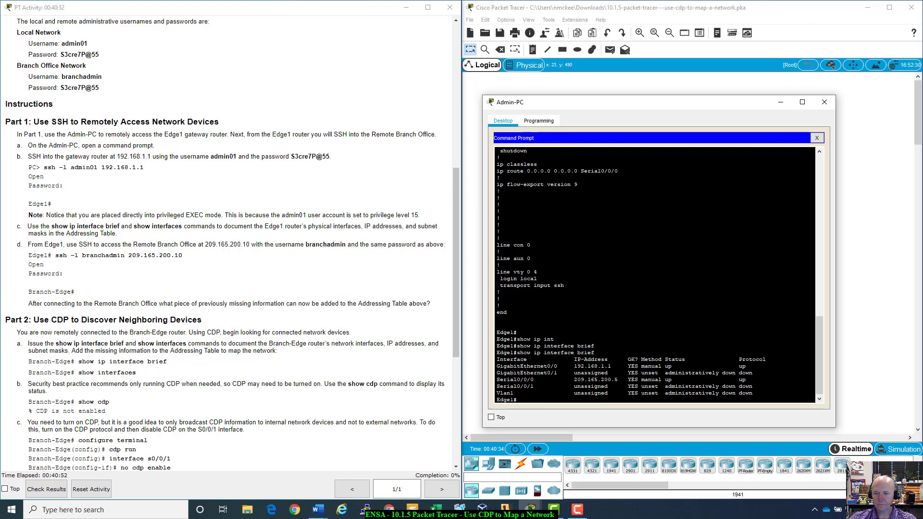
drag(711, 108, 754, 194)
scroll(210, 404, up, 10)
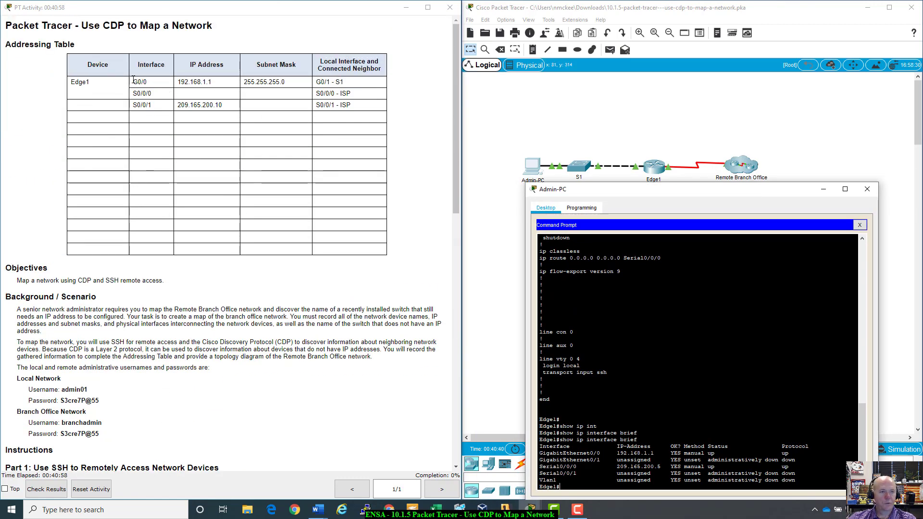
- Highlight the G0/0 table entry and the Serial0/0/0 209.165.200.5 output row
drag(132, 82, 159, 85)
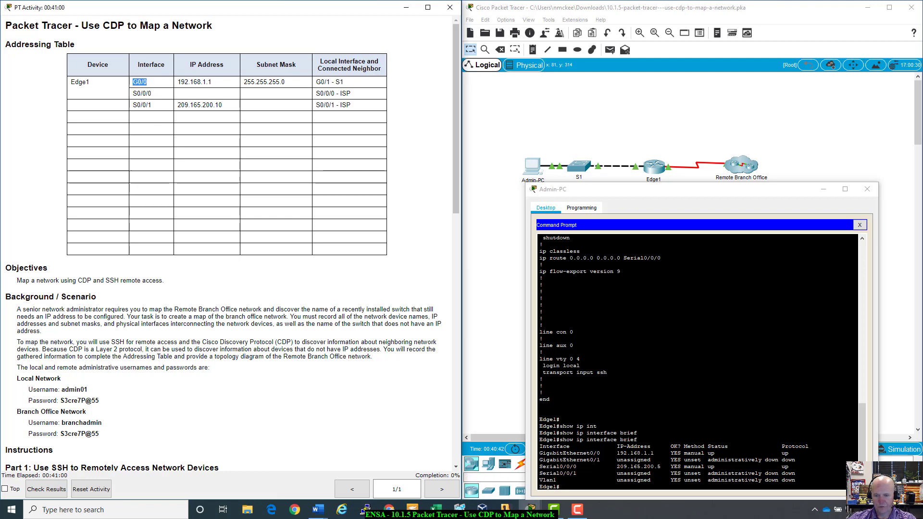
drag(664, 446, 714, 453)
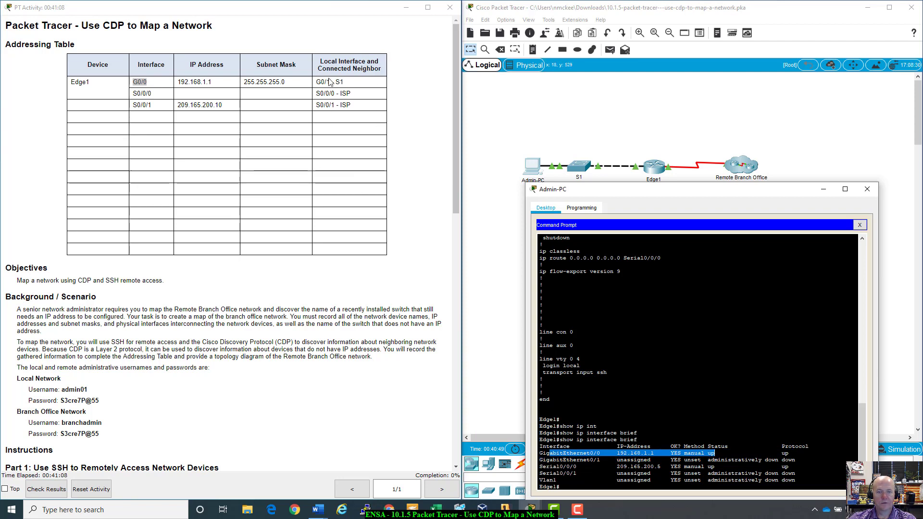
drag(596, 191, 564, 199)
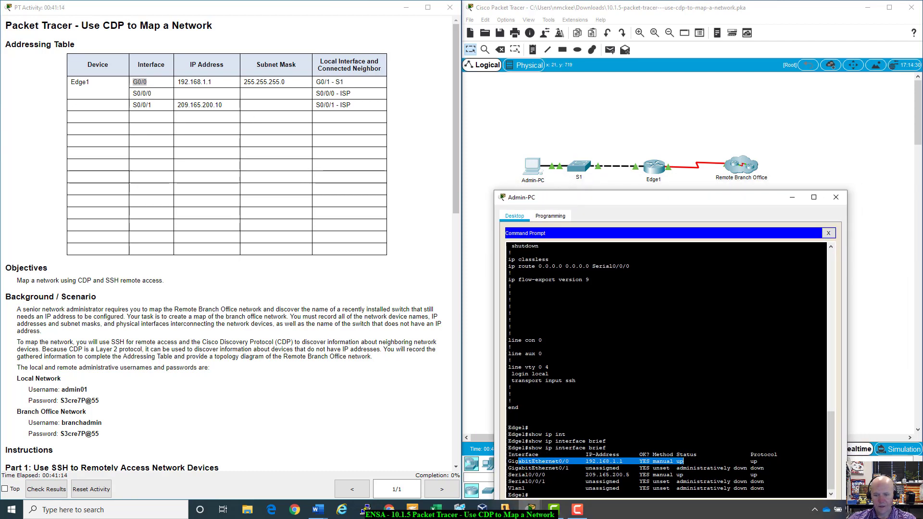
drag(555, 474, 633, 475)
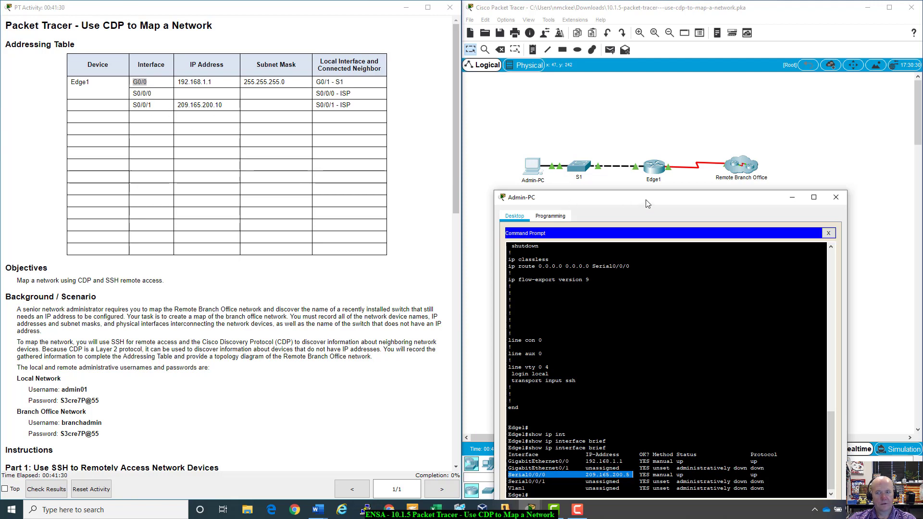
drag(645, 200, 636, 200)
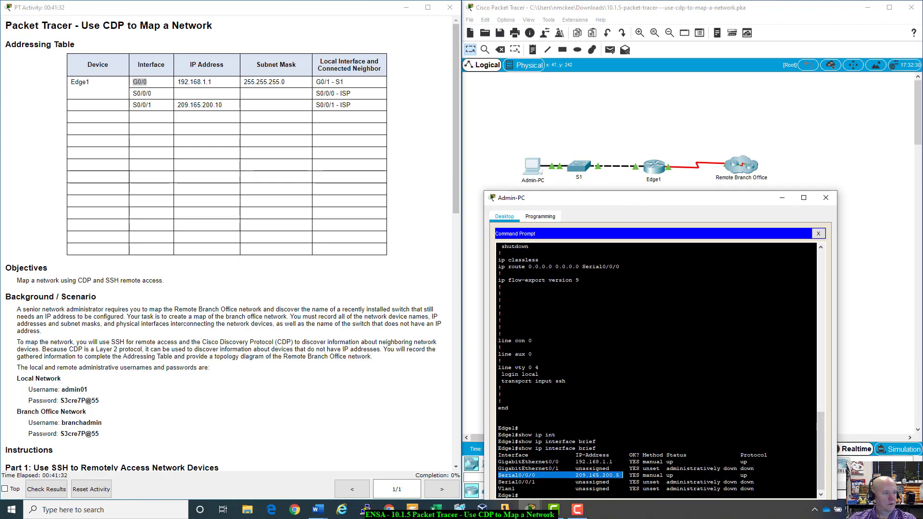
- Bring the Word answer file forward and move it to the upper left
click(318, 510)
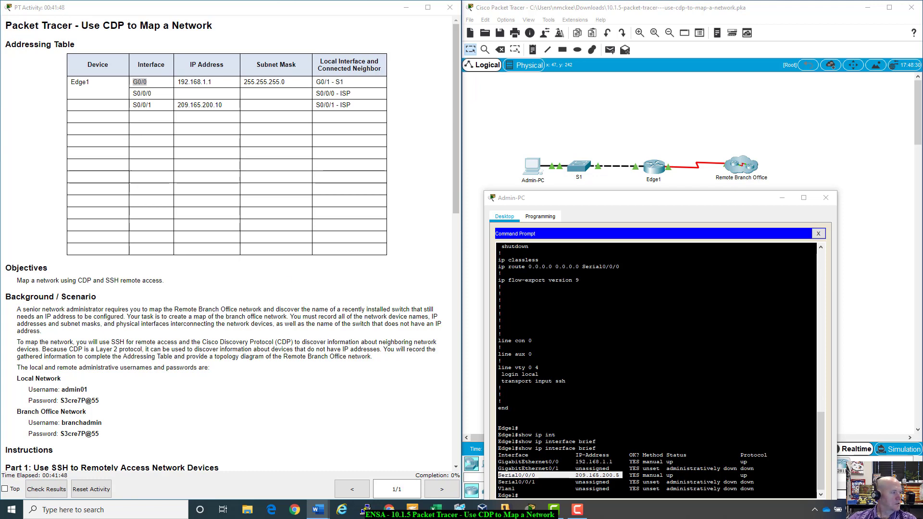
click(318, 509)
drag(259, 299, 62, 40)
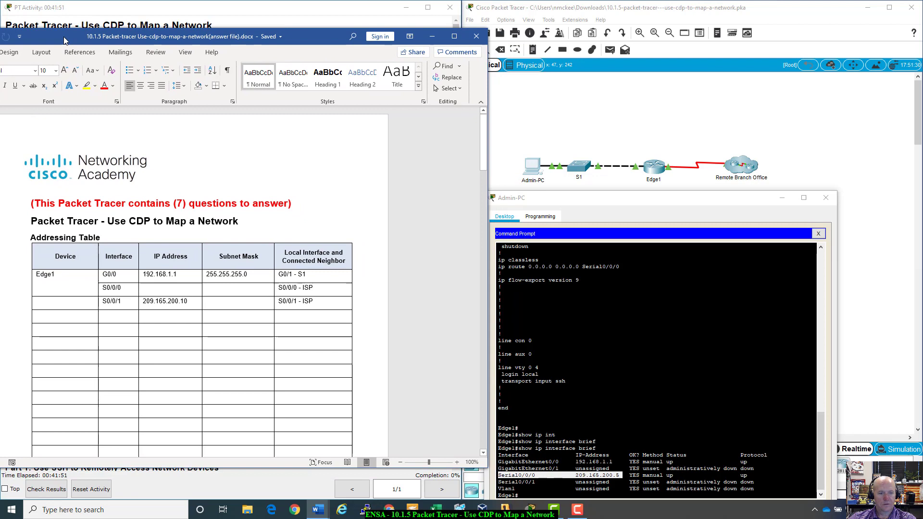
- Enter 209.165.200.5 as Edge1's S0/0/0 IP address in the Addressing Table
click(181, 292)
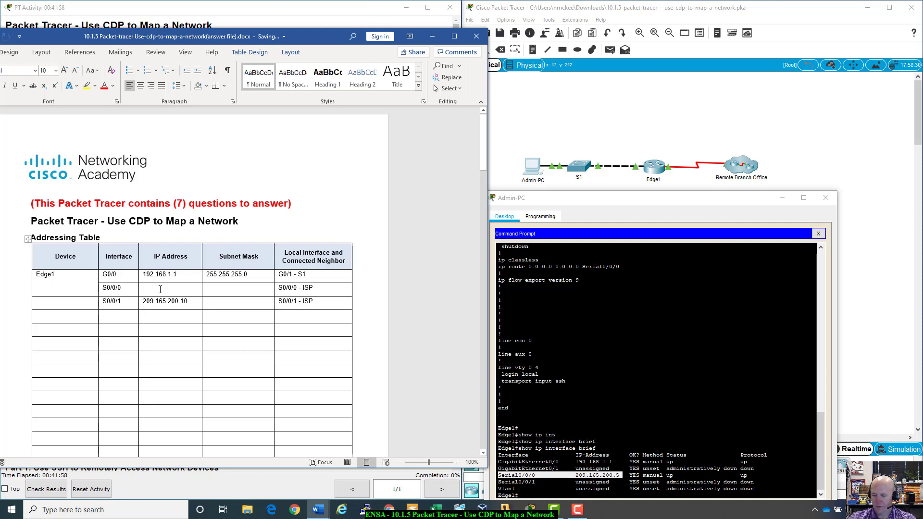
text(29)
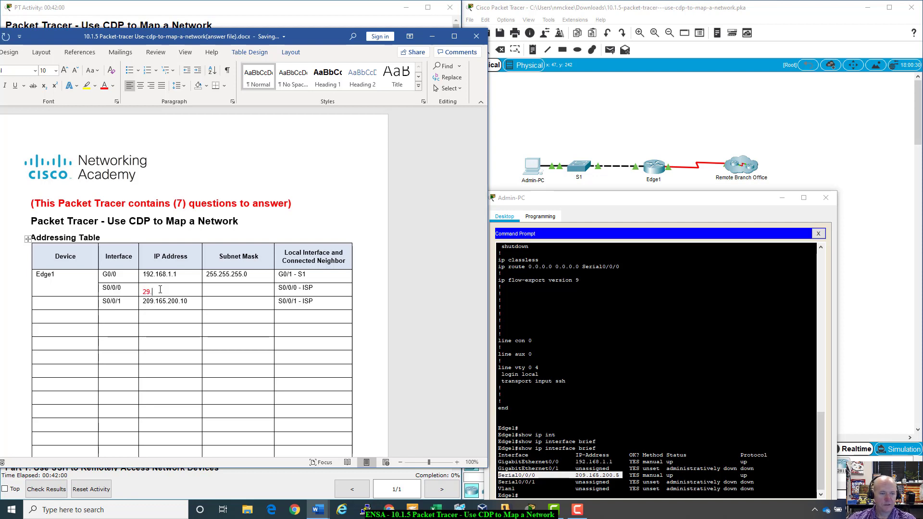
key(BackSpace)
text(09)
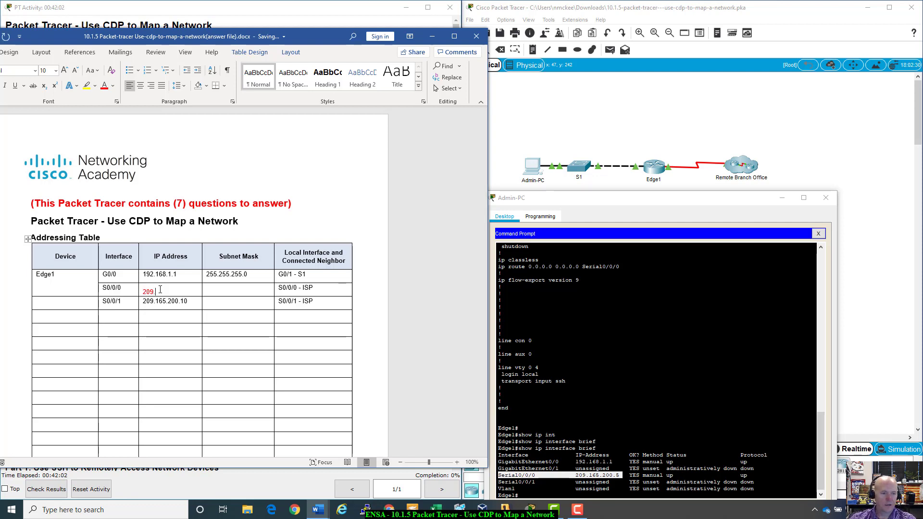
text(.165)
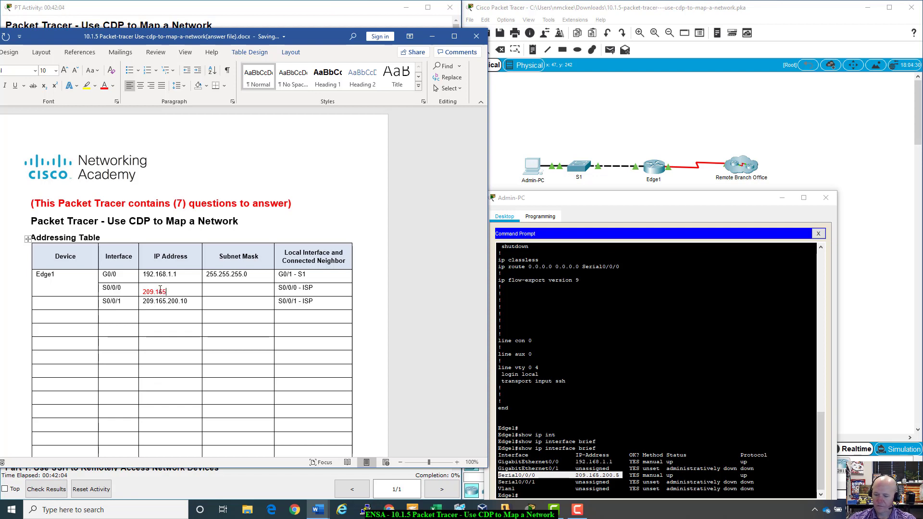
text(.200.5)
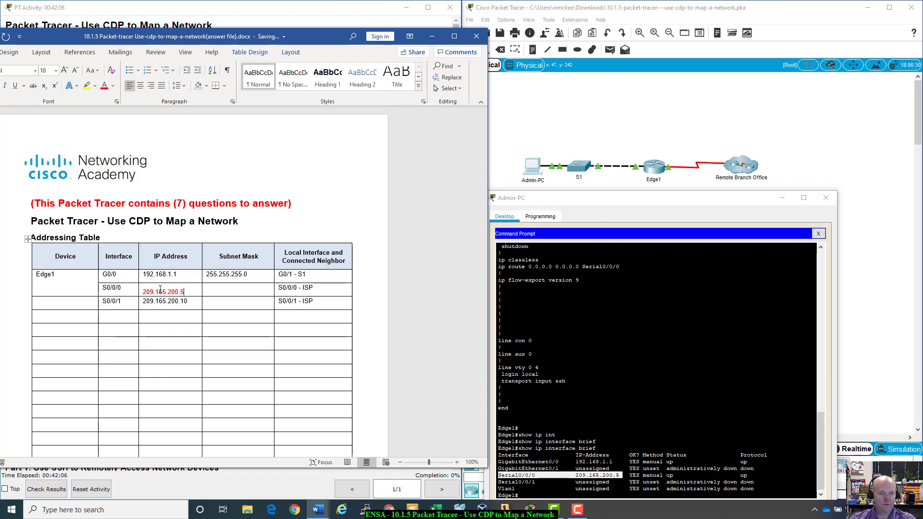
key(Tab)
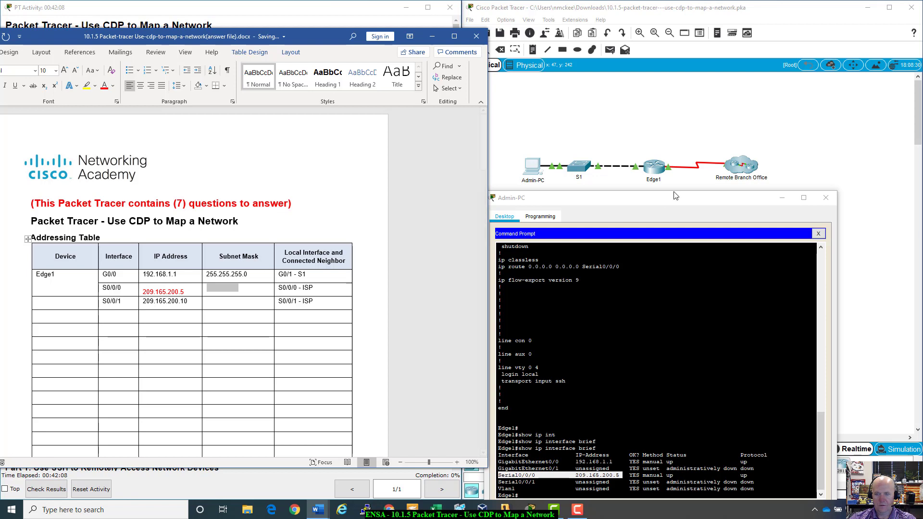
drag(671, 201, 690, 143)
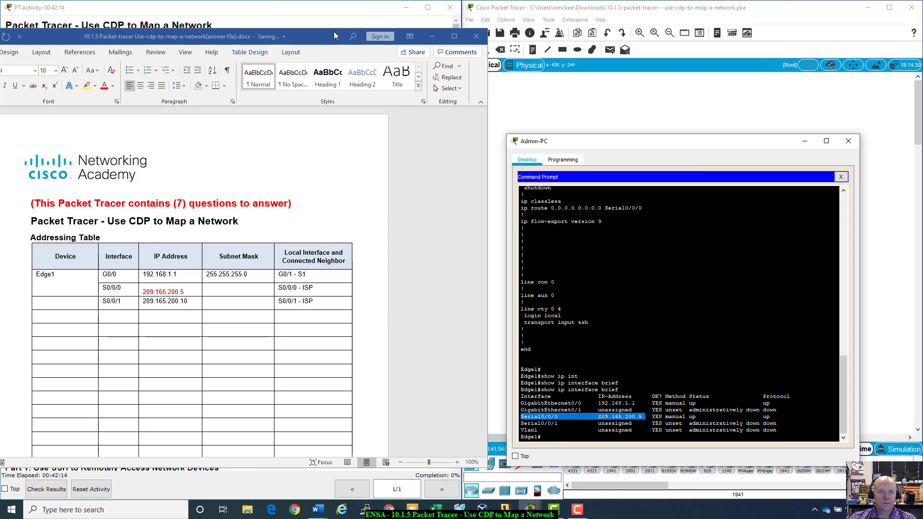
- Run show interfaces on Edge1 and highlight Serial0/0/0's address 209.165.200.5/30
click(331, 17)
scroll(147, 380, down, 10)
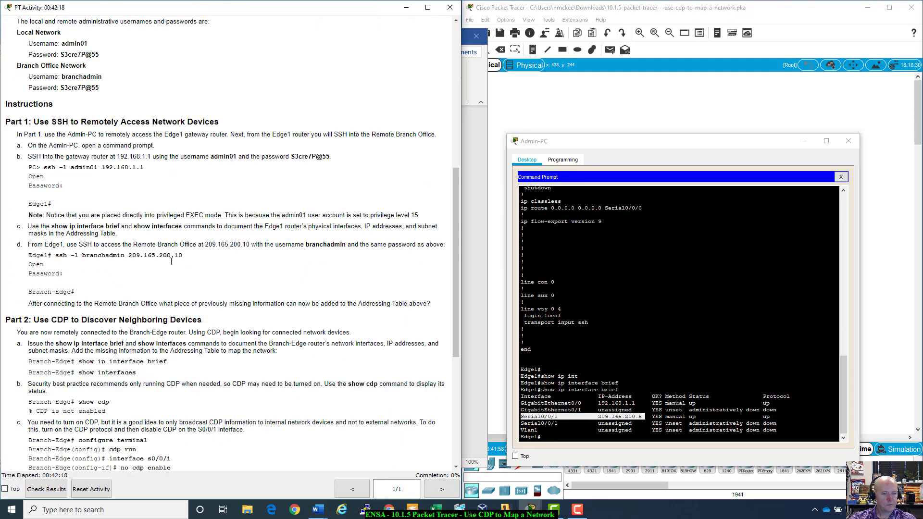
click(577, 442)
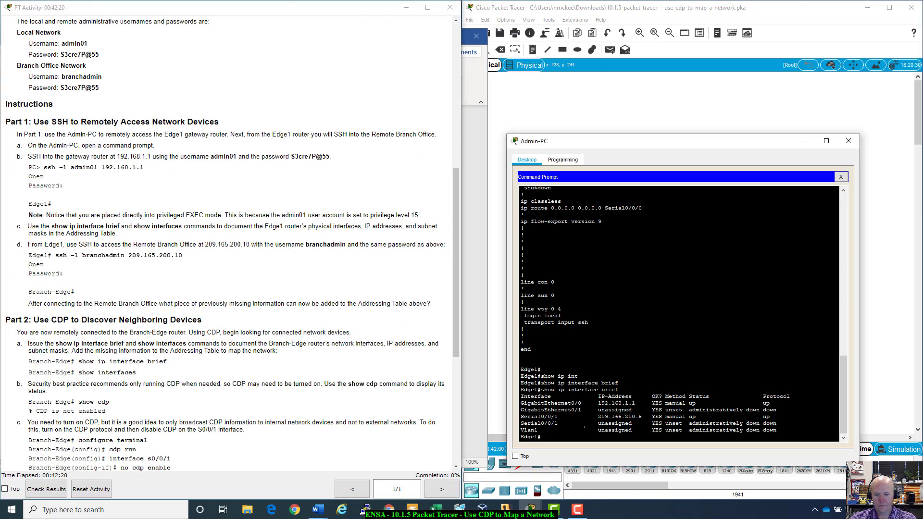
key(Return)
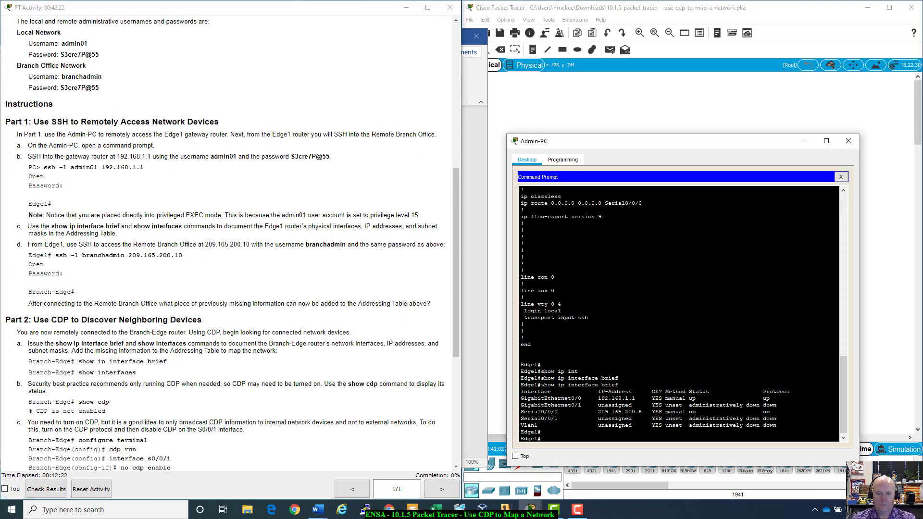
text(show inter)
key(Tab)
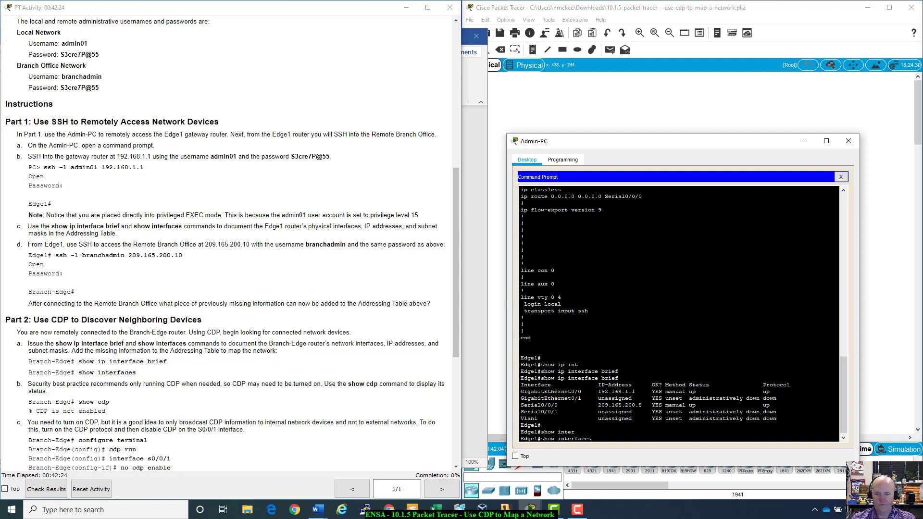
key(Return)
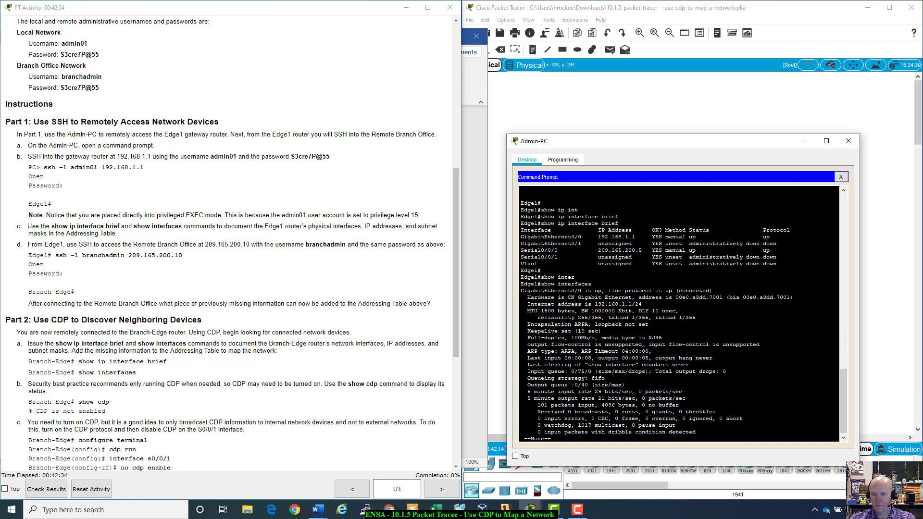
key(space)
key(space)
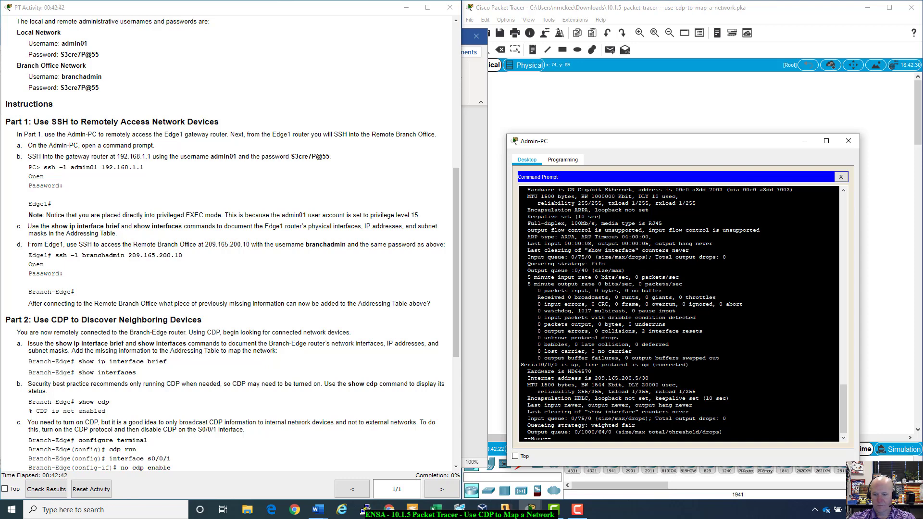
drag(595, 378, 648, 377)
scroll(303, 21, up, 7)
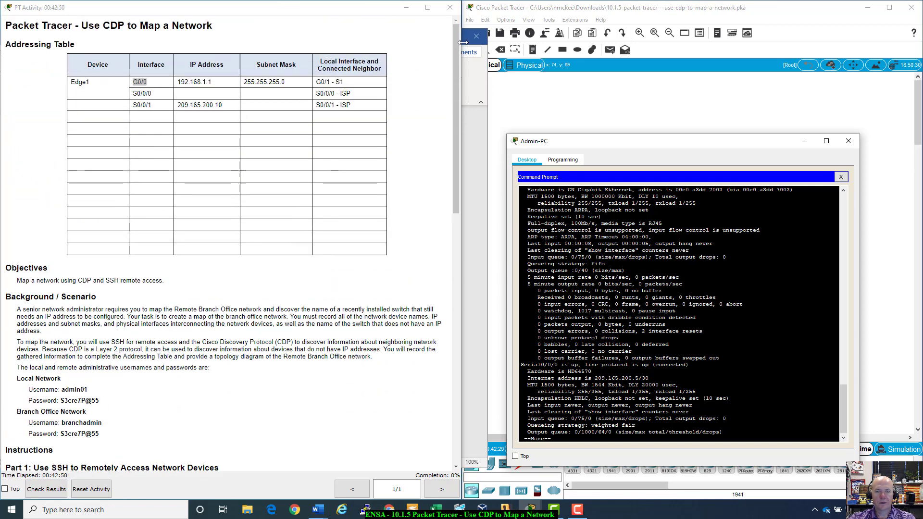
- Copy the 209.165.200.5/30 address and enter S0/0/0 subnet mask 255.255.255.252
key(alt+Tab)
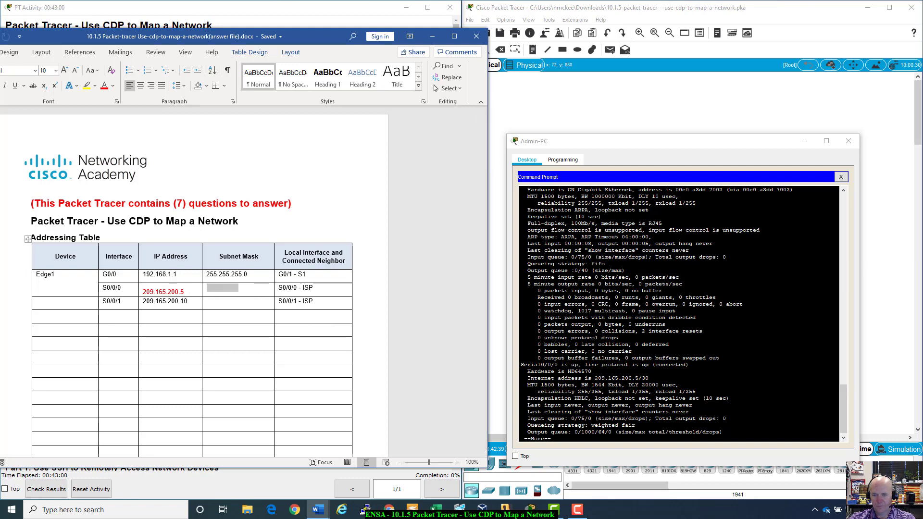
drag(595, 378, 649, 378)
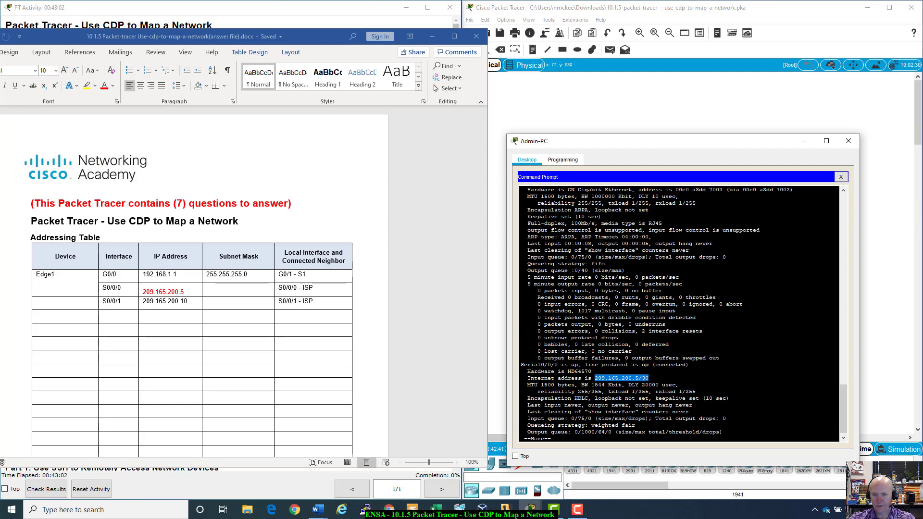
key(ctrl+c)
click(261, 295)
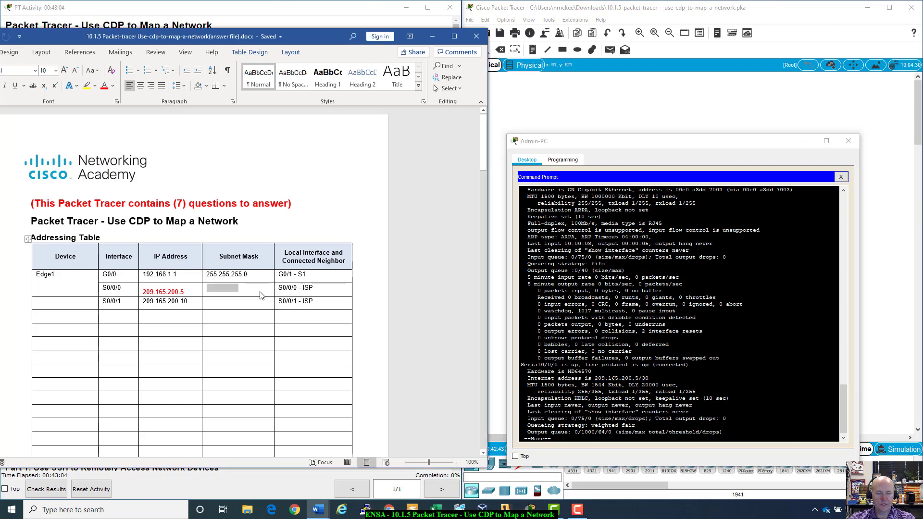
text(255.)
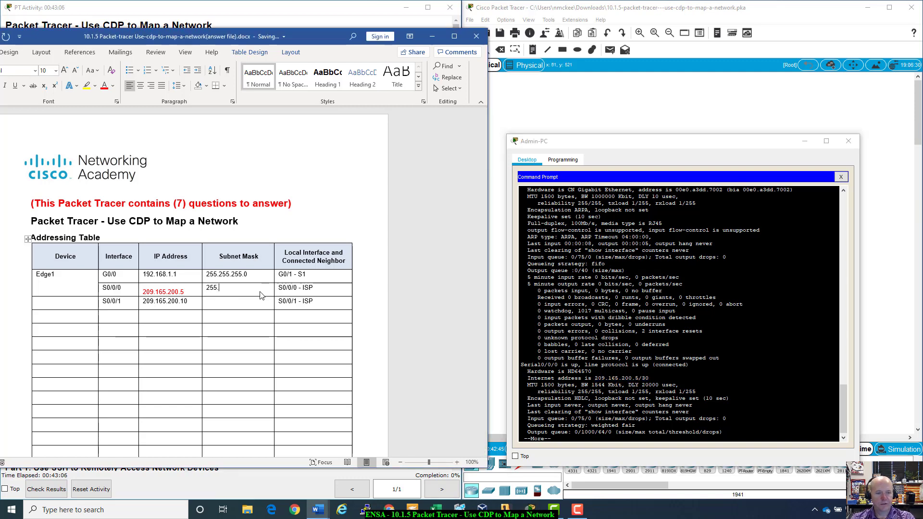
text(255.255.2)
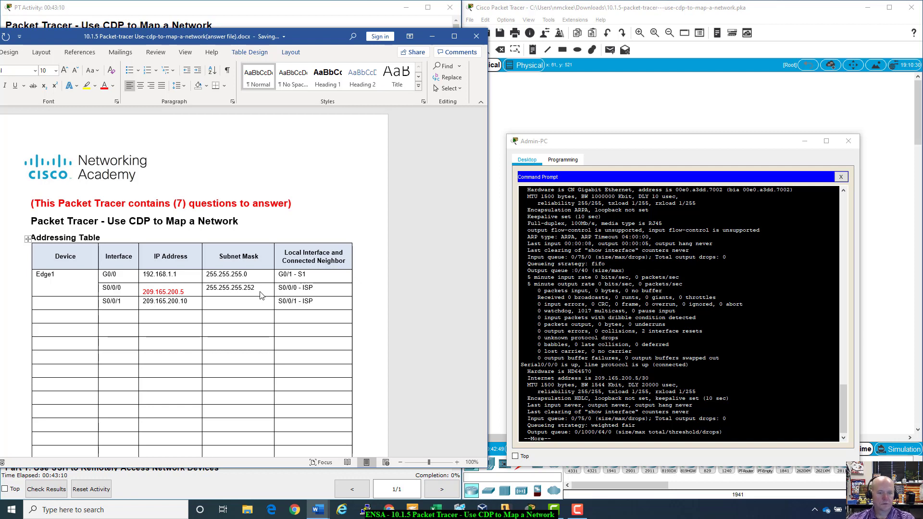
- Color the S0/0/0 IP address and subnet mask red
drag(257, 289, 197, 287)
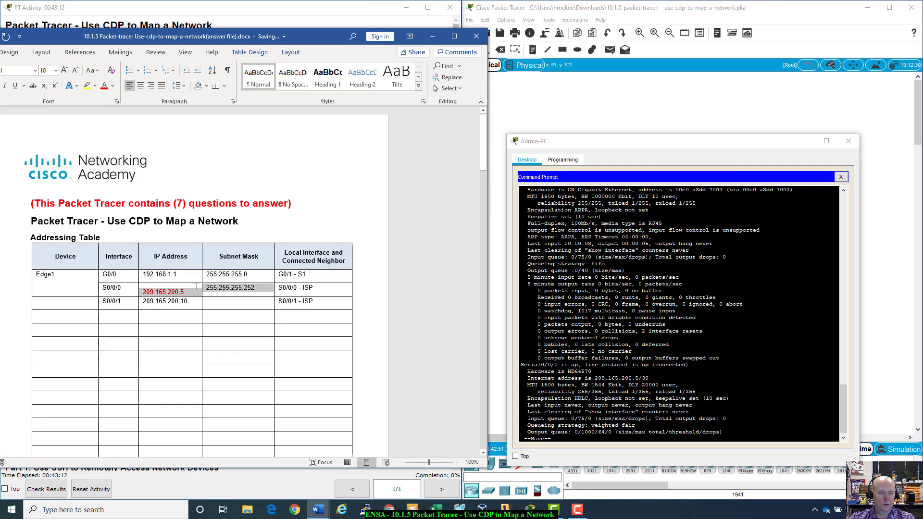
click(268, 295)
drag(262, 289, 203, 291)
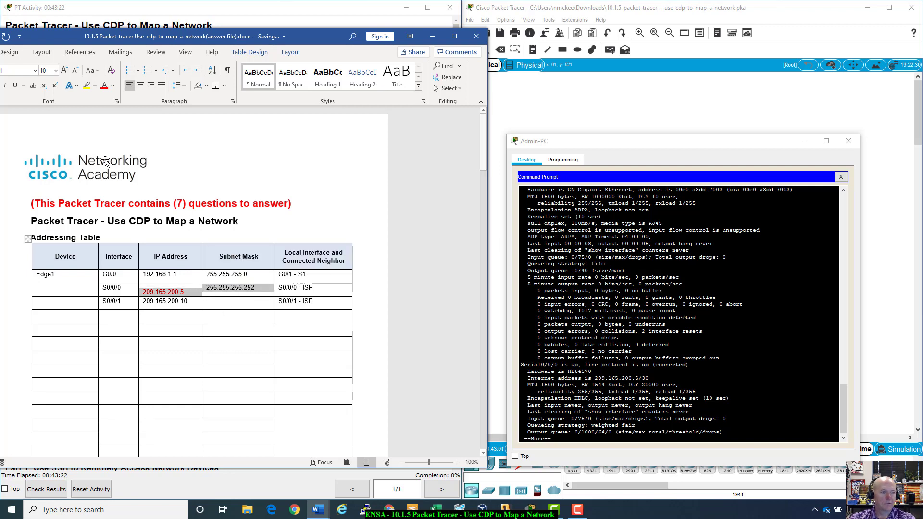
click(104, 85)
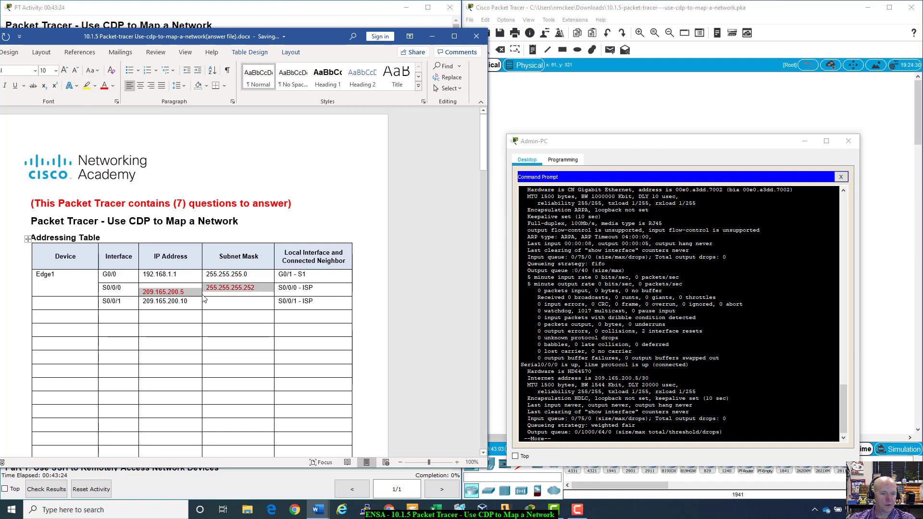
drag(306, 38, 394, 38)
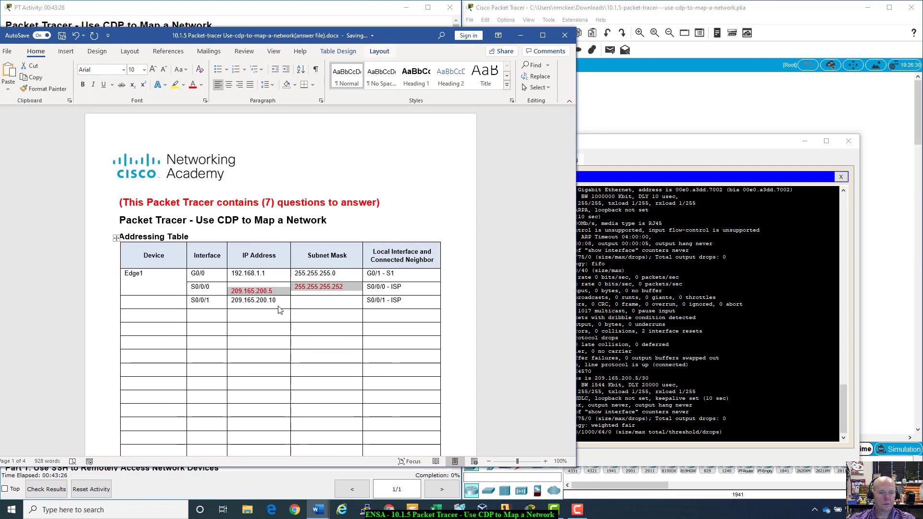
- Copy 192.168.1.1's formatting onto the S0/0/0 address cells with Format Painter
drag(270, 273, 230, 278)
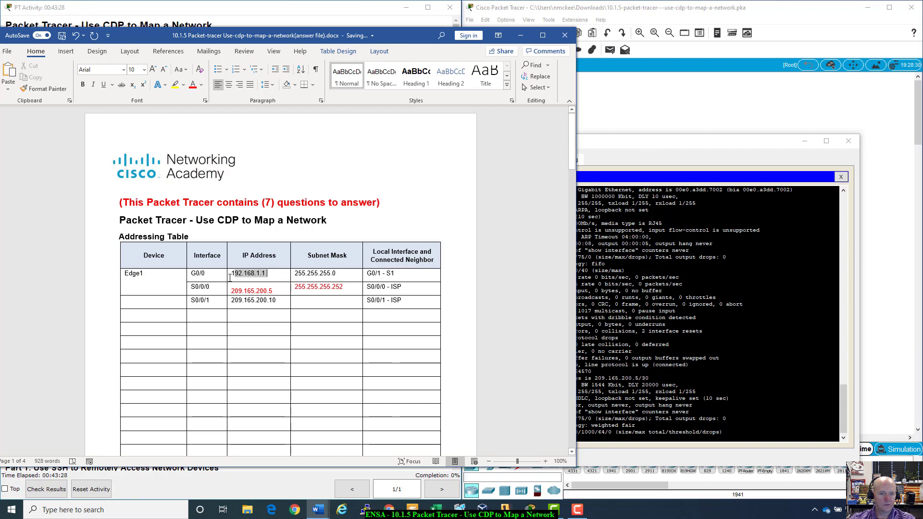
click(48, 90)
mouse_move(226, 293)
mouse_down()
mouse_move(380, 309)
mouse_move(346, 287)
mouse_up()
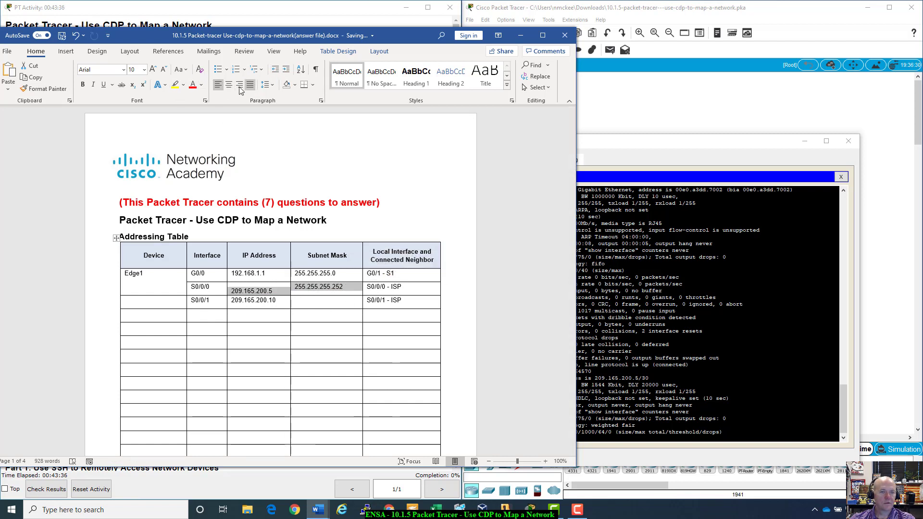
click(271, 86)
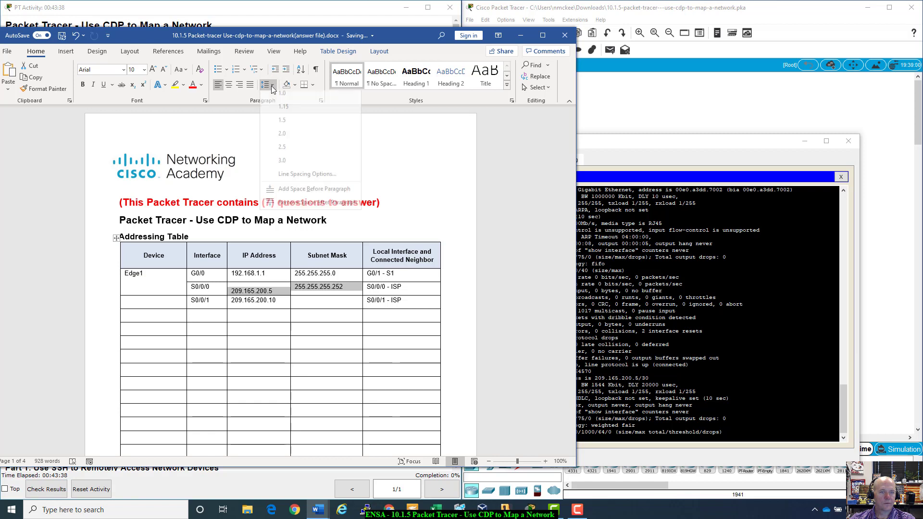
click(236, 141)
click(233, 355)
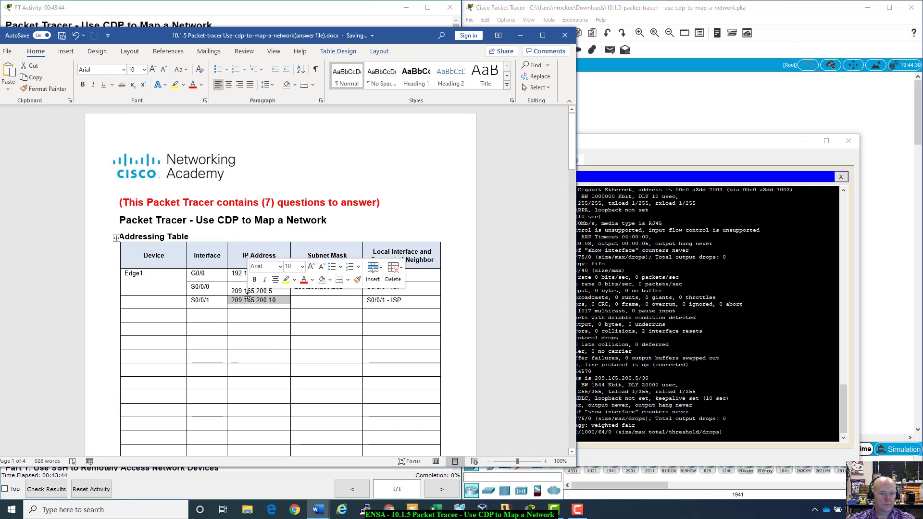
- Reapply 209.165.200.10's formatting to the S0/0/0 address and mask cells
drag(287, 300, 248, 300)
click(299, 324)
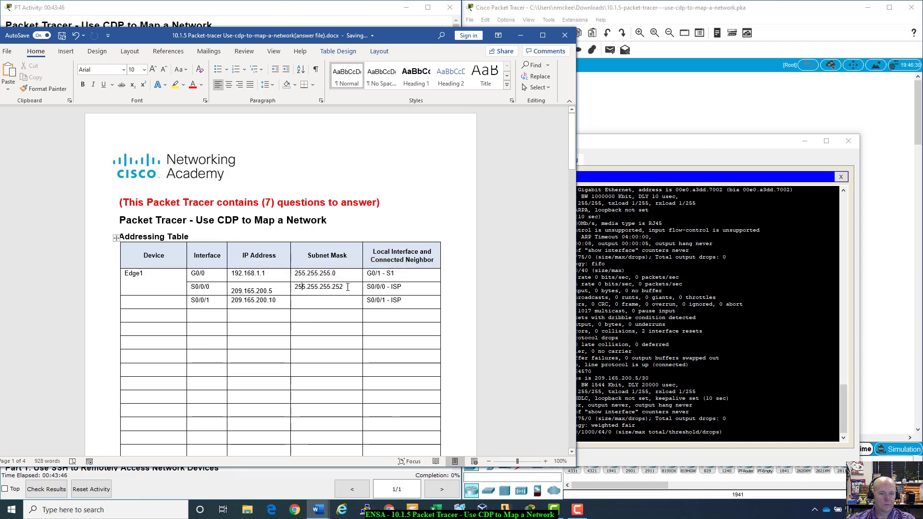
double_click(328, 288)
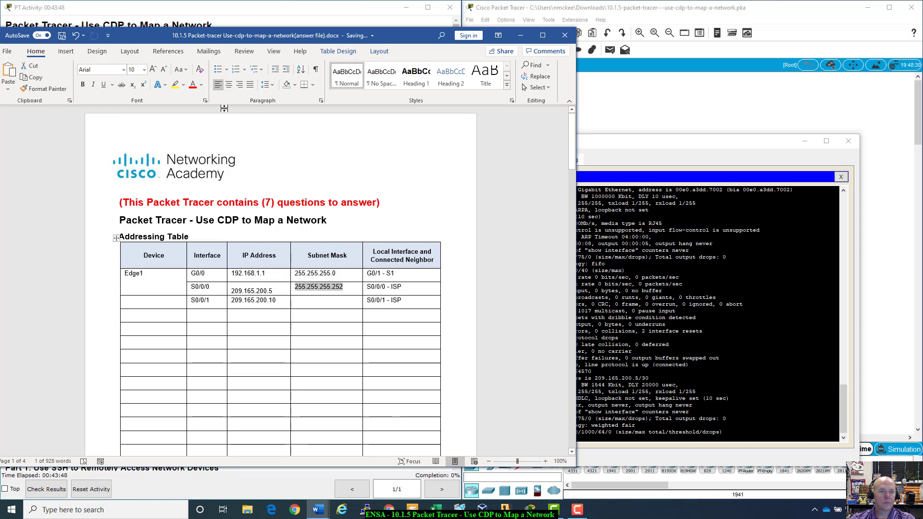
click(273, 86)
click(273, 86)
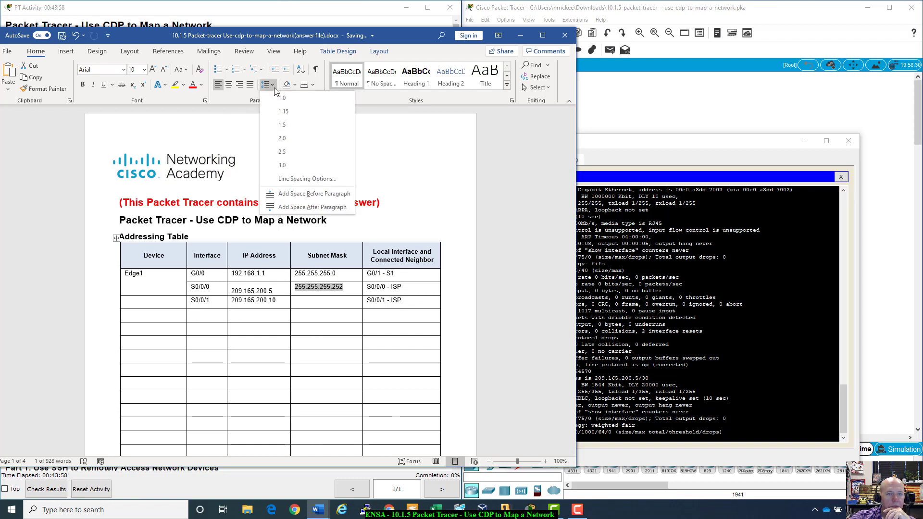
click(256, 109)
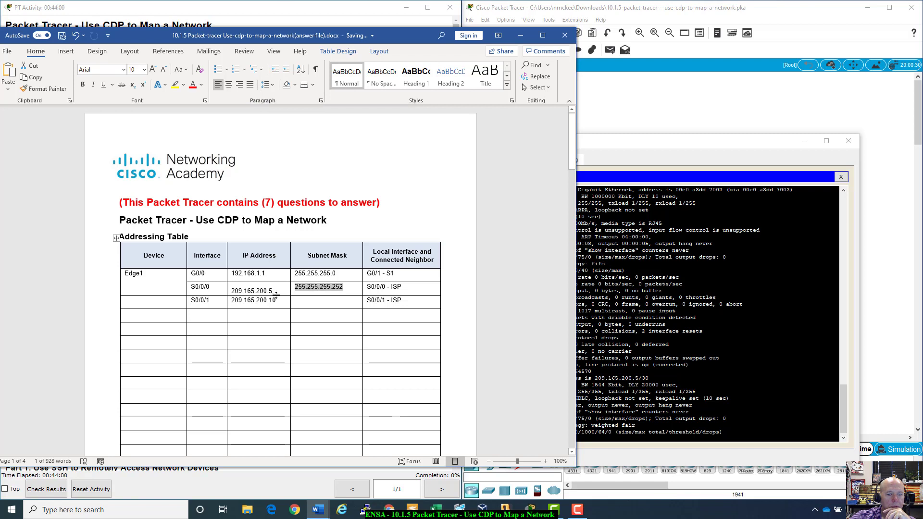
drag(282, 301, 230, 301)
click(43, 88)
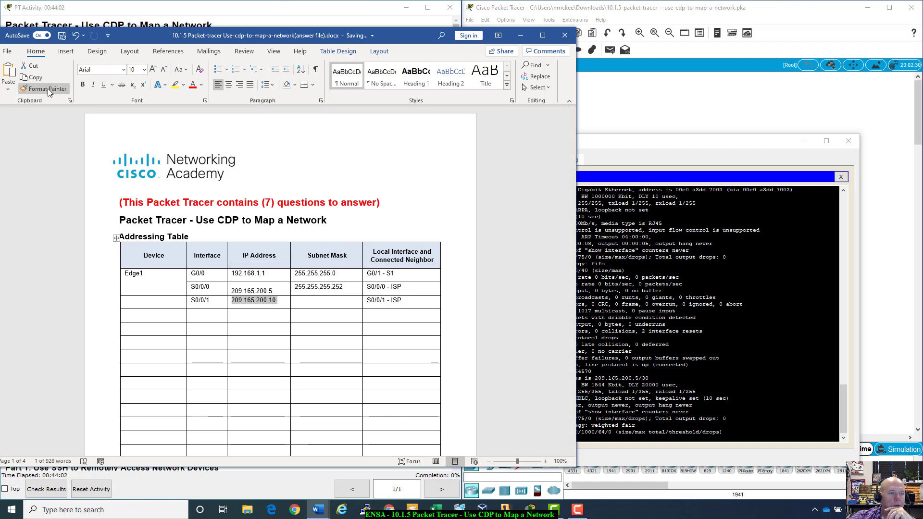
drag(356, 289, 238, 290)
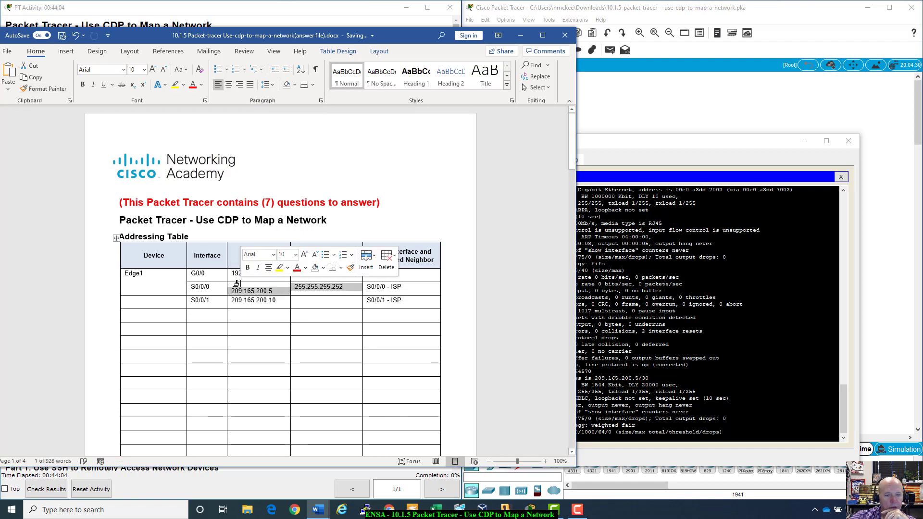
click(257, 288)
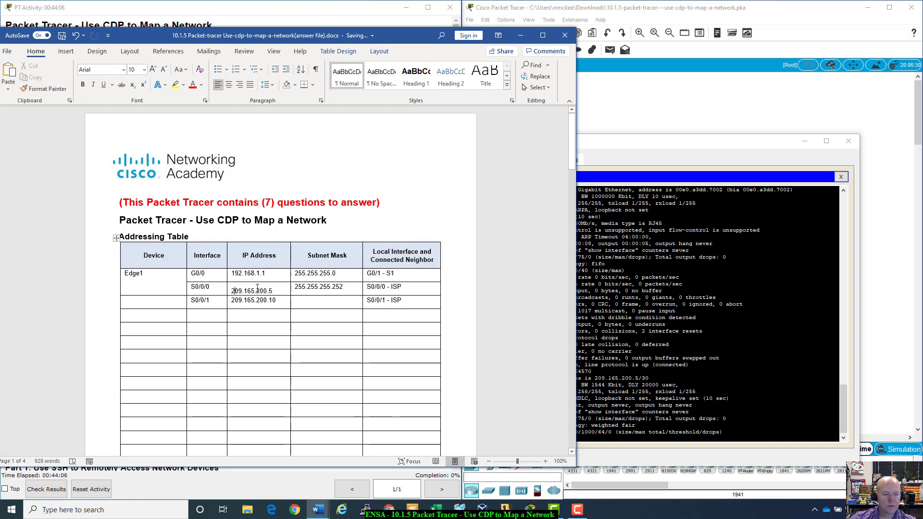
key(Left)
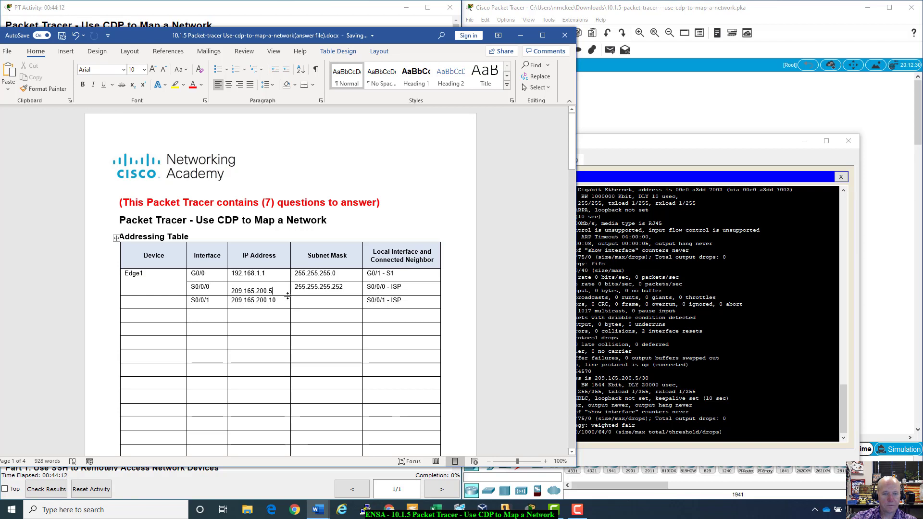
- Shorten the S0/0/0 and S0/0/1 table rows
drag(289, 292, 290, 288)
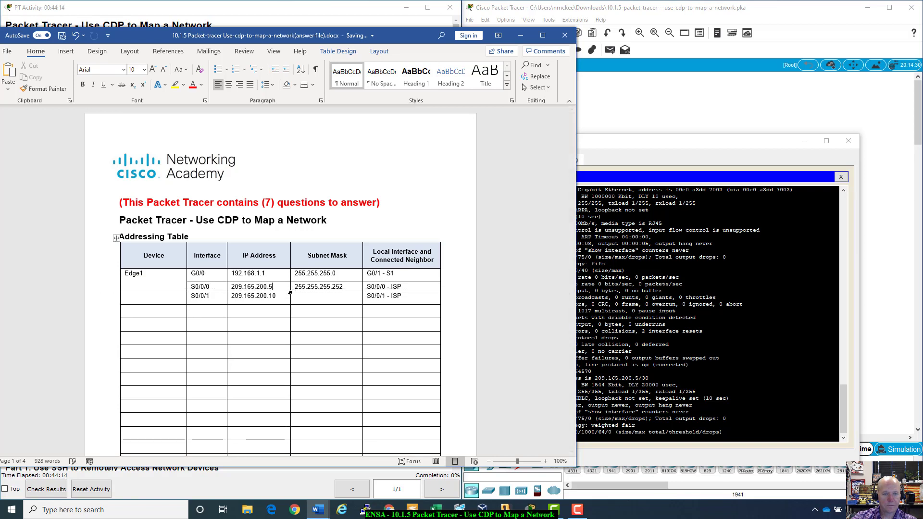
click(298, 302)
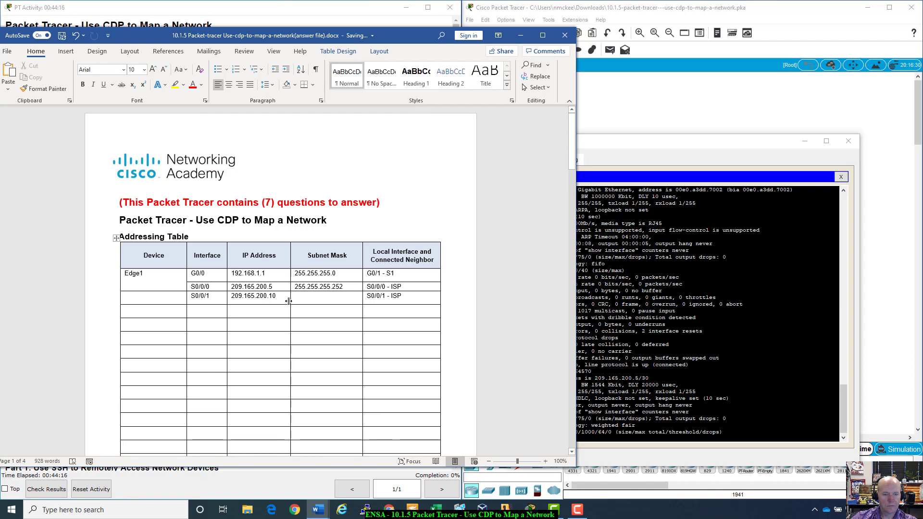
click(286, 301)
drag(288, 305, 288, 299)
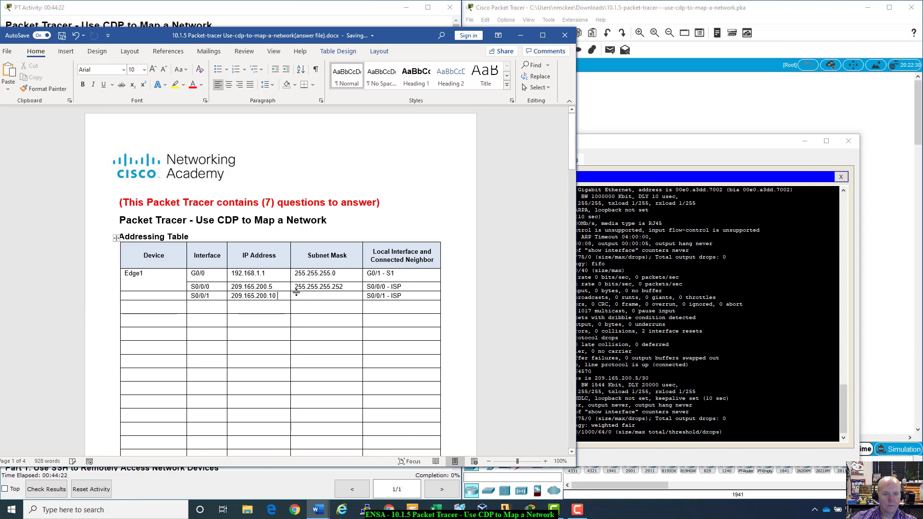
key(Tab)
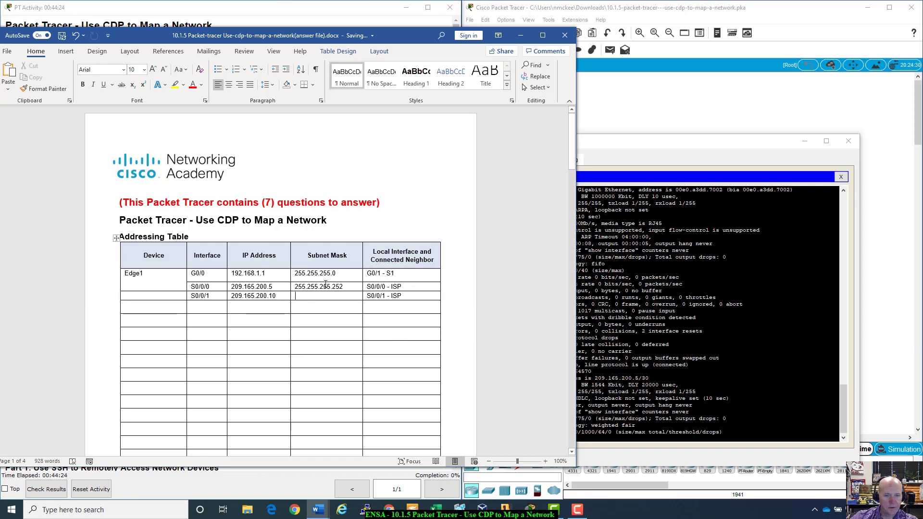
- Recolor the S0/0/0 IP address and subnet mask red
drag(346, 286, 254, 288)
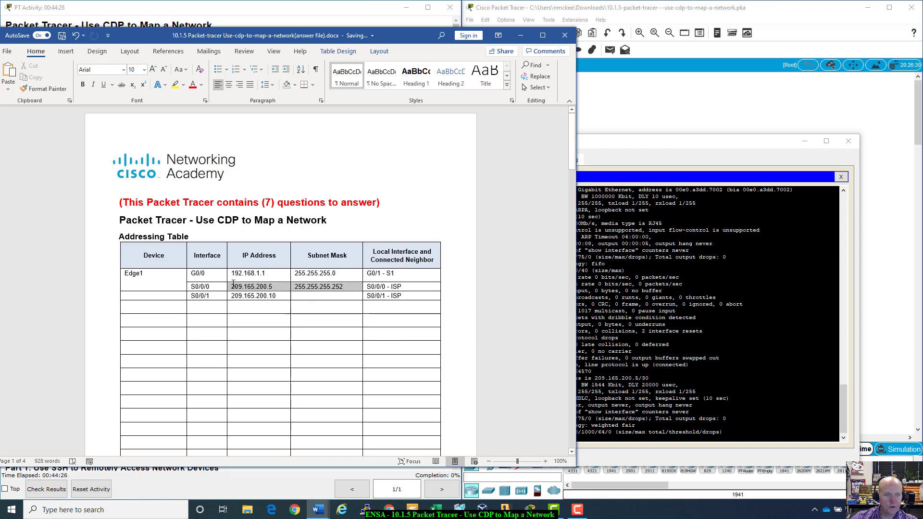
click(193, 85)
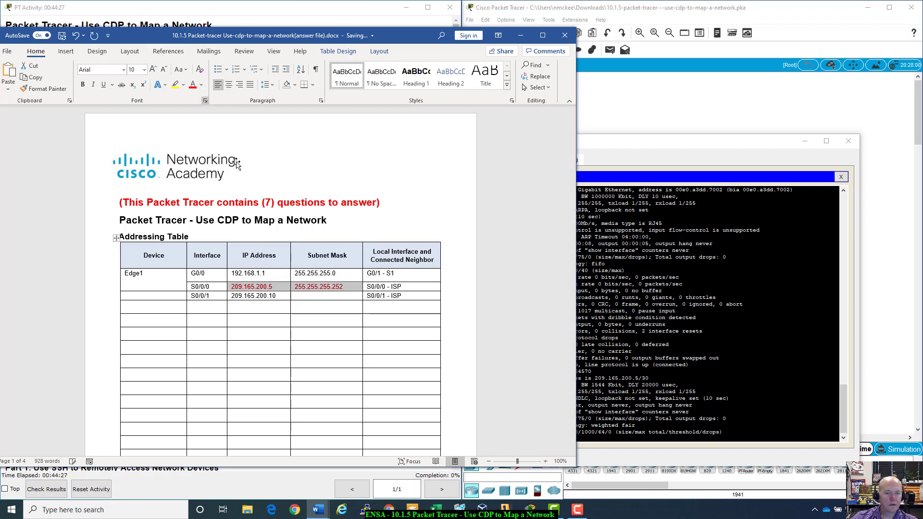
click(305, 298)
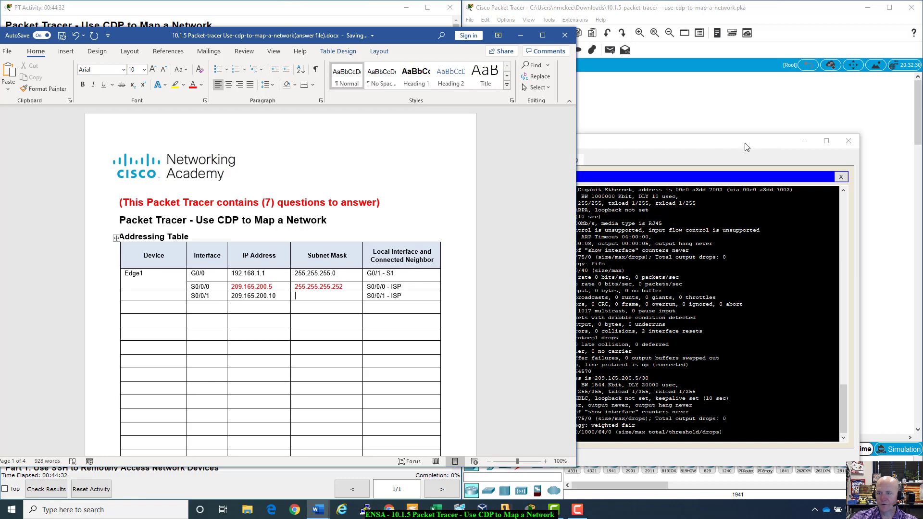
drag(745, 147, 772, 105)
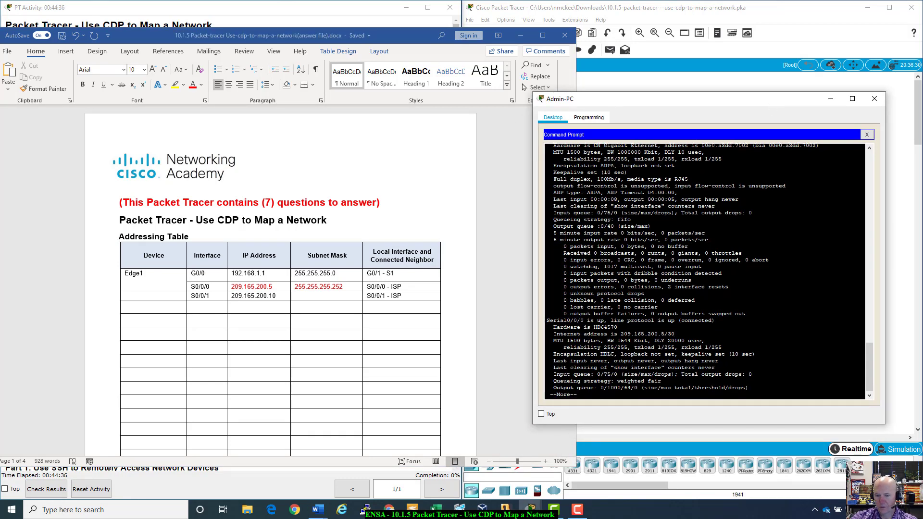
- Page through Edge1's interface output, noting Serial0/0/1 administratively down, to the Edge1# prompt
key(space)
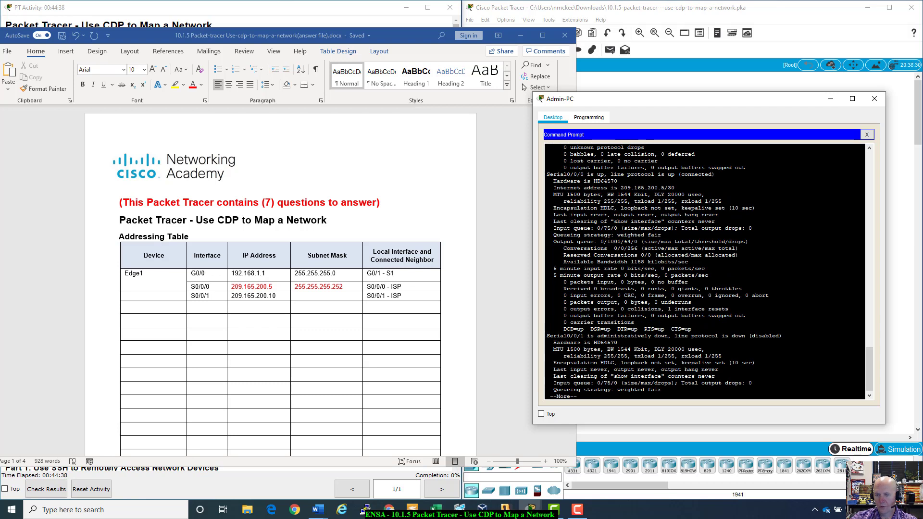
drag(580, 335, 782, 336)
drag(729, 102, 751, 111)
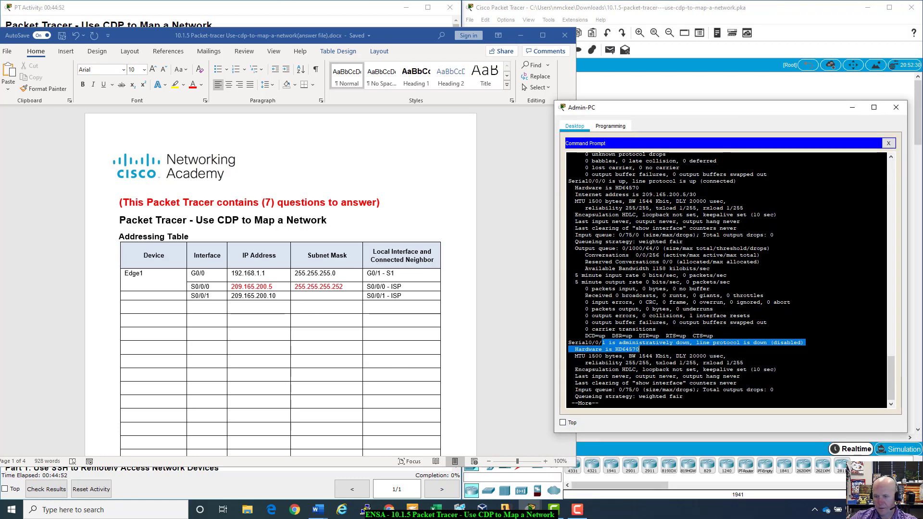
click(655, 383)
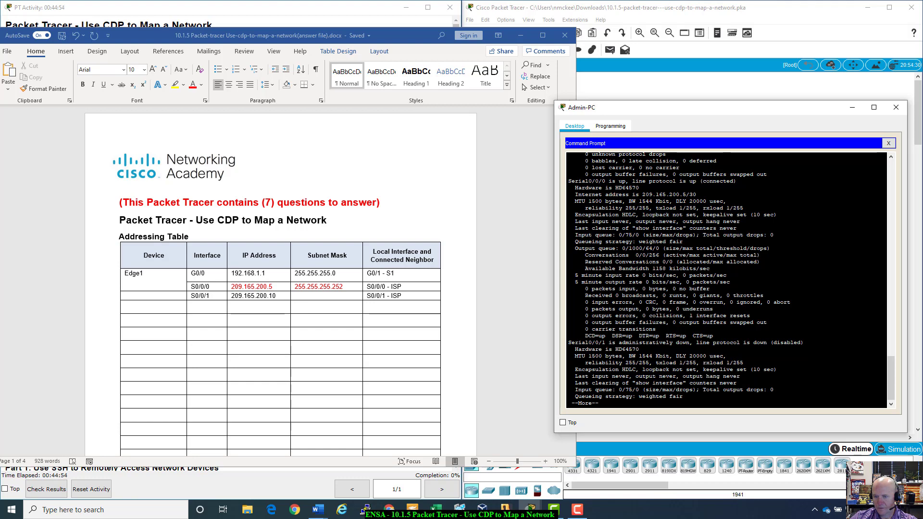
key(space)
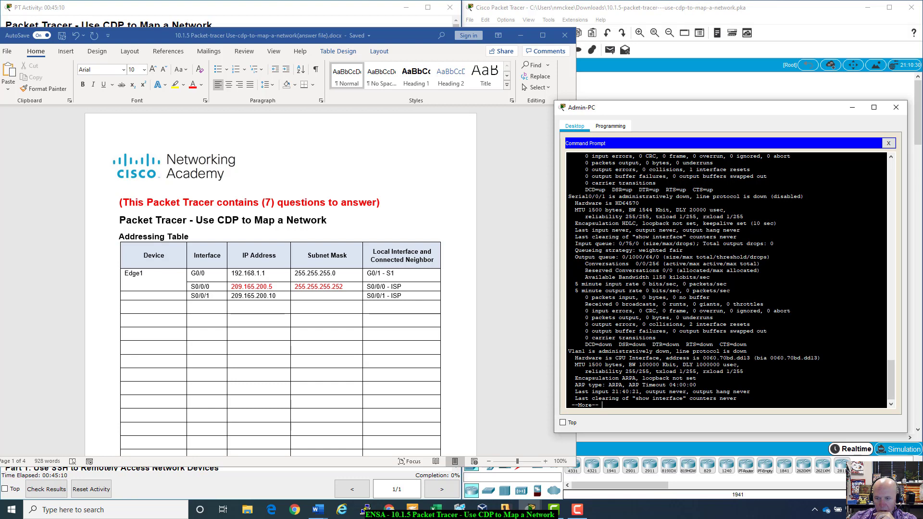
key(space)
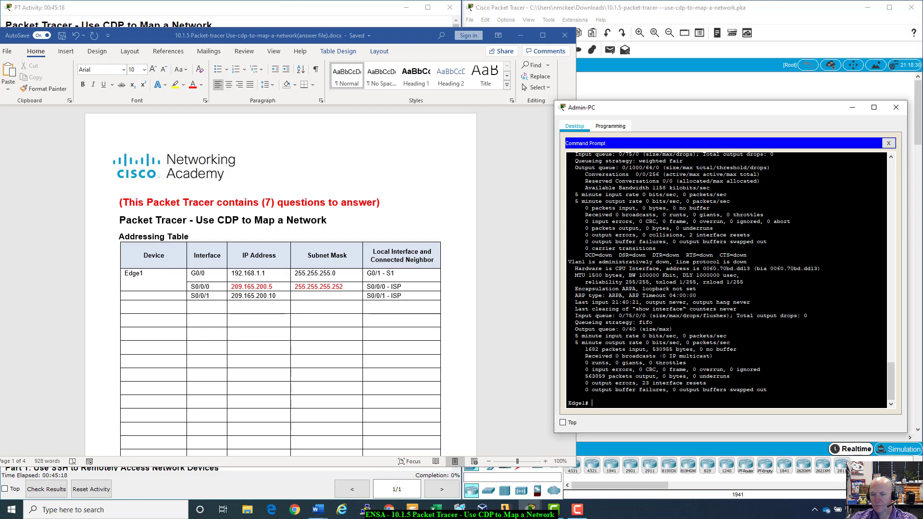
- Run 'show ip interface brief' to list Edge1's interface addresses, then bring the topology forward
text(show ipp)
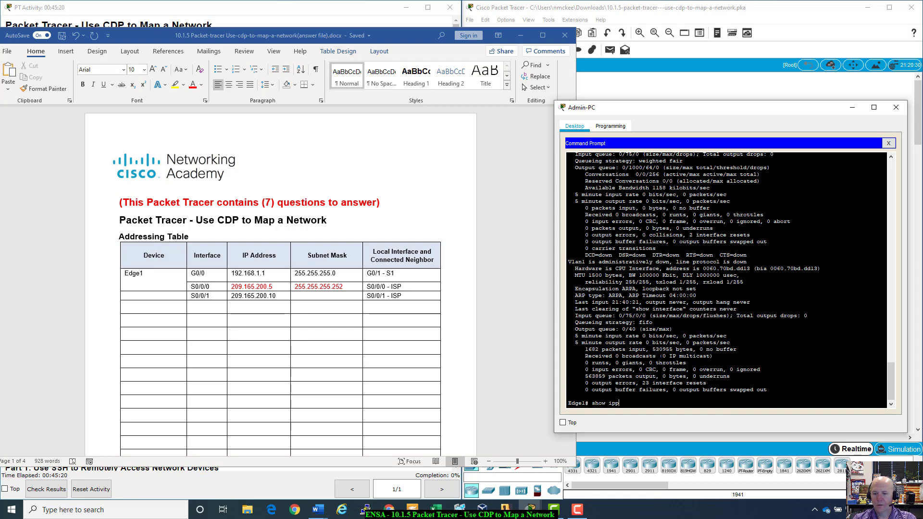
key(BackSpace)
text(ip)
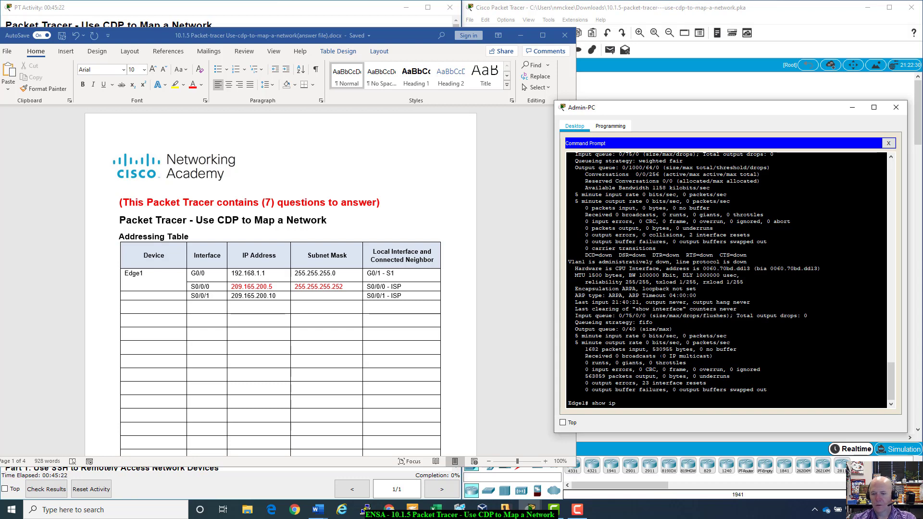
text( inte)
key(Tab)
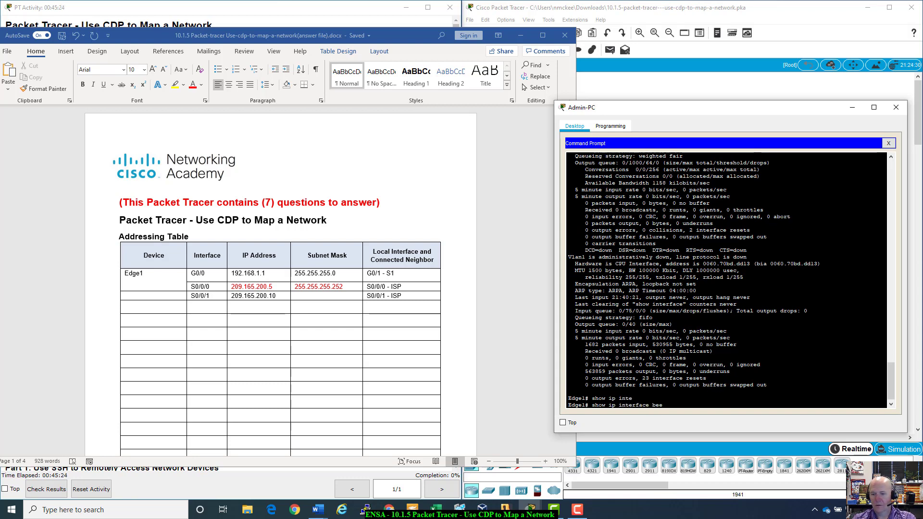
key(Return)
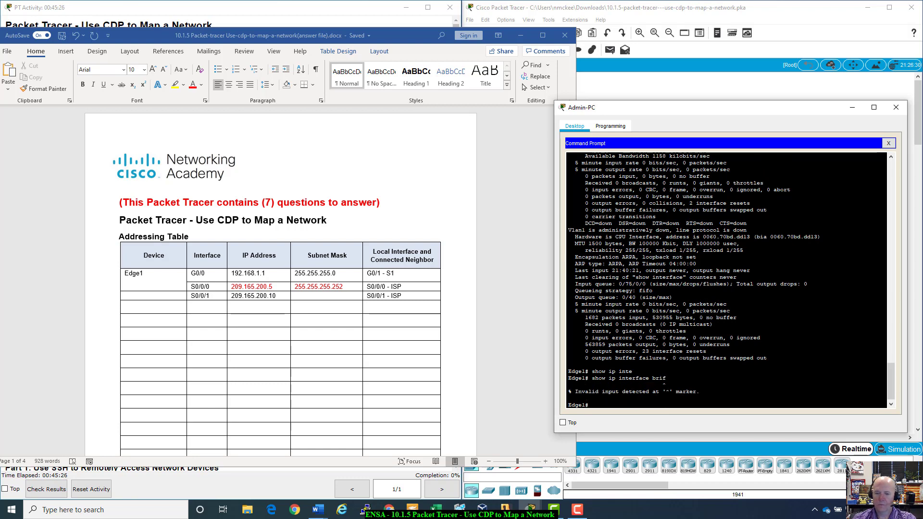
key(Up)
text(ef)
key(Return)
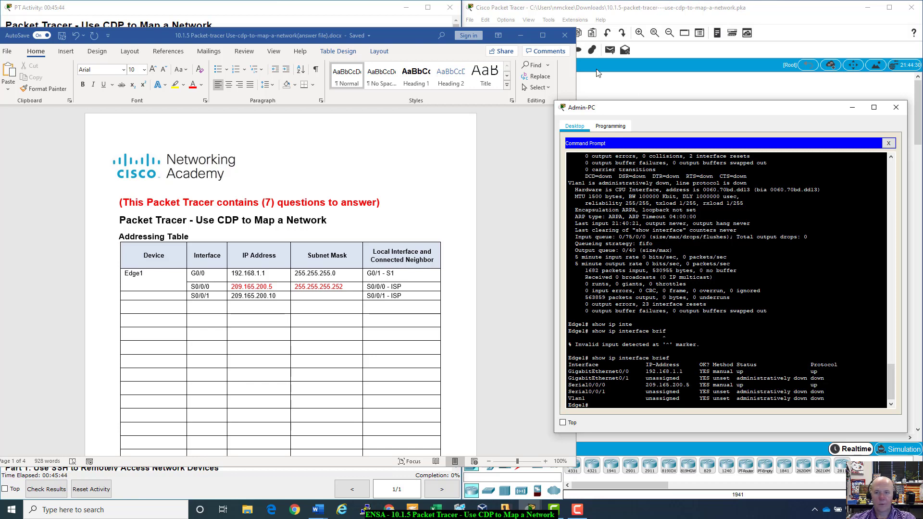
drag(668, 107, 661, 214)
click(671, 188)
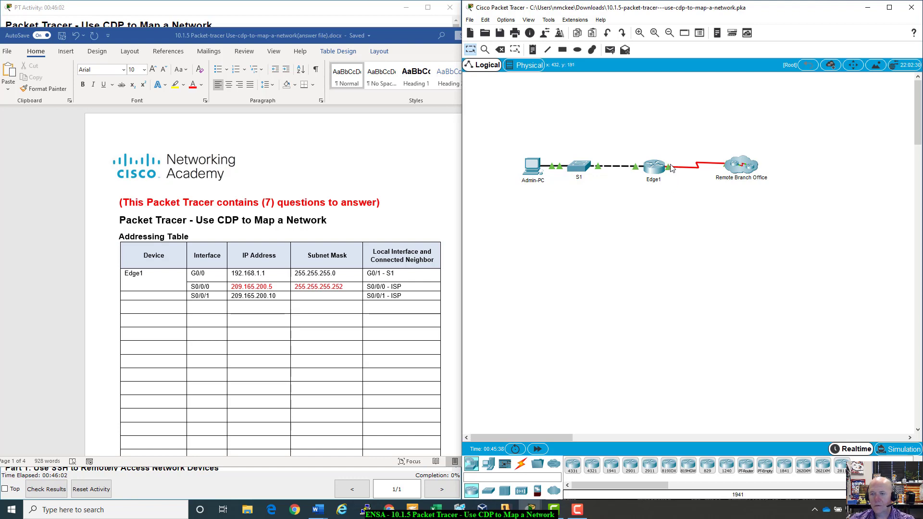
- Inspect the Remote Branch Office cloud and dismiss its locked-interface notice
click(728, 169)
click(718, 270)
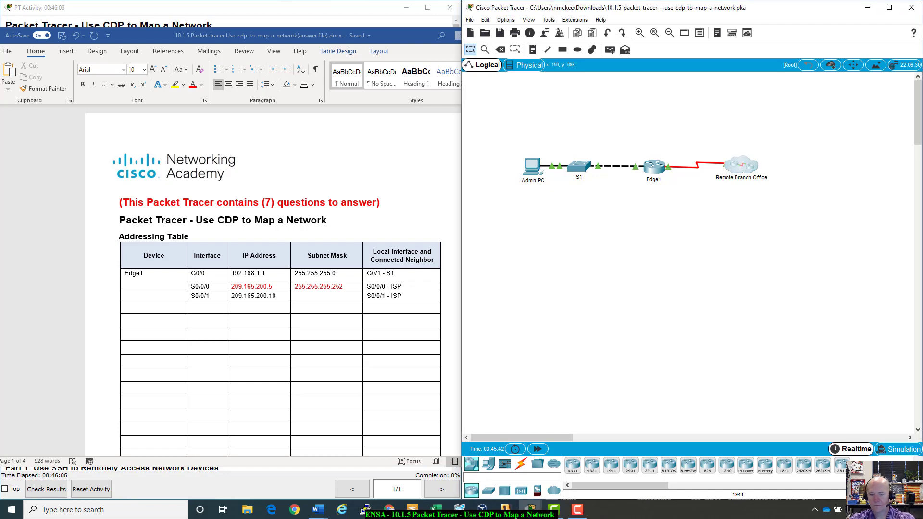
click(296, 295)
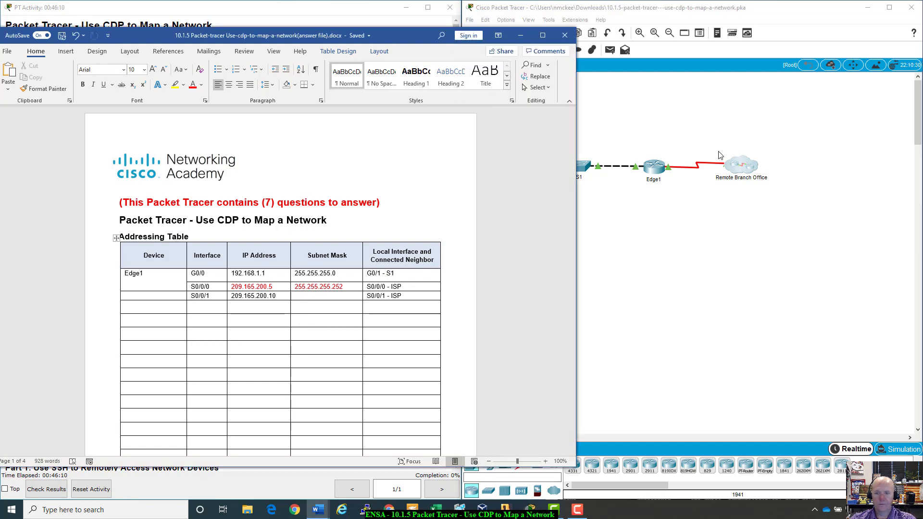
click(626, 262)
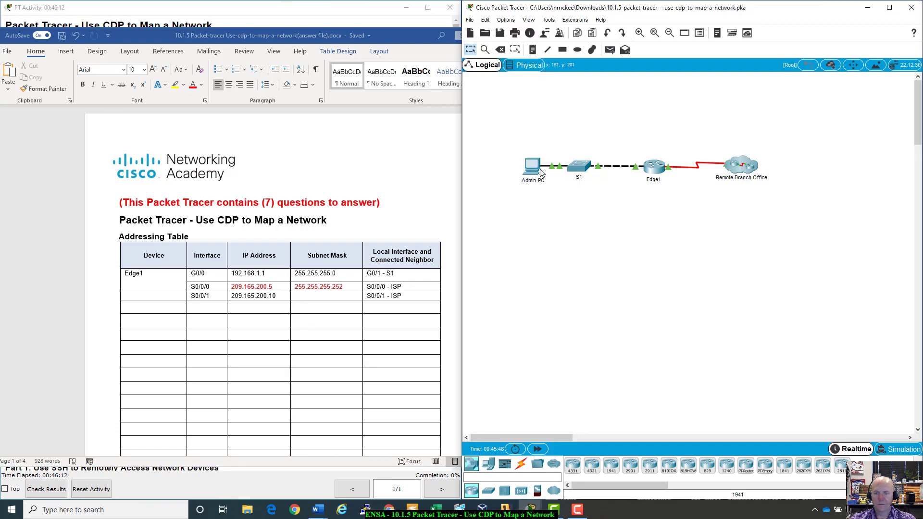
- Reopen the Admin-PC console and scroll back to the Serial0/0/0 and Serial0/0/1 details
click(535, 169)
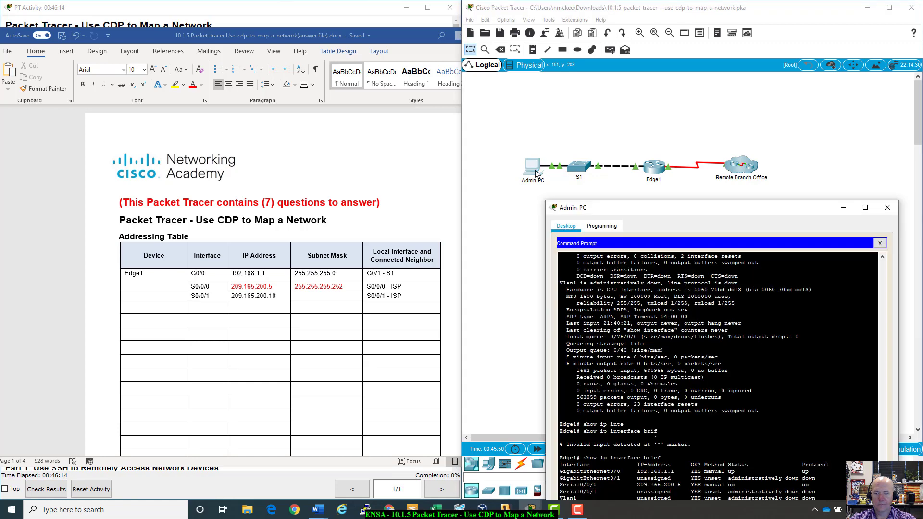
drag(705, 214, 681, 112)
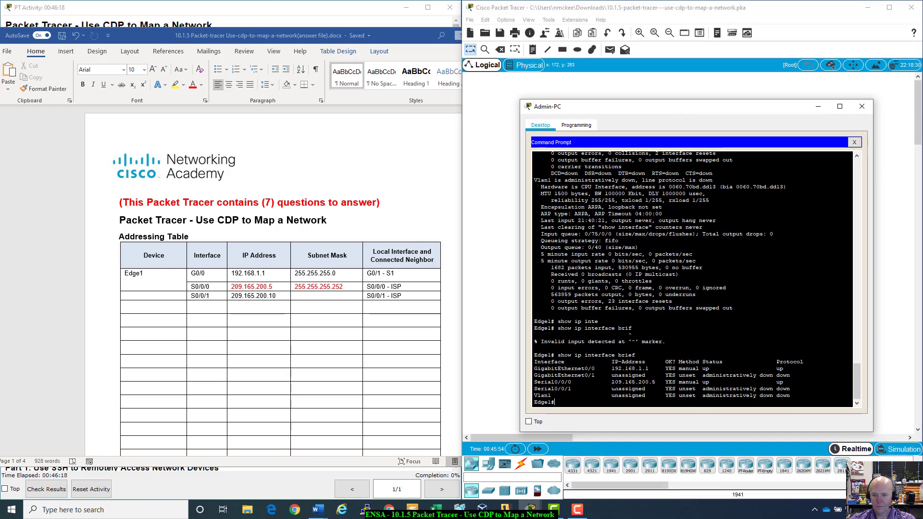
scroll(692, 279, up, 3)
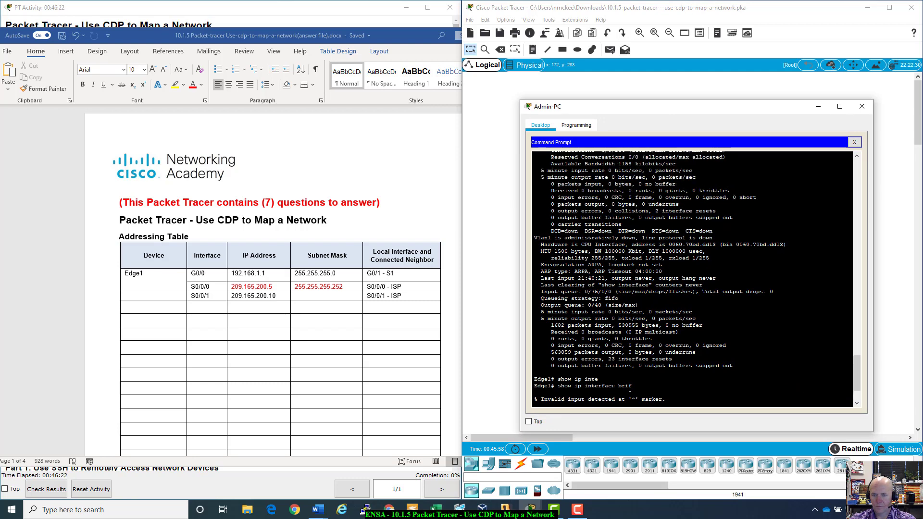
scroll(692, 279, up, 5)
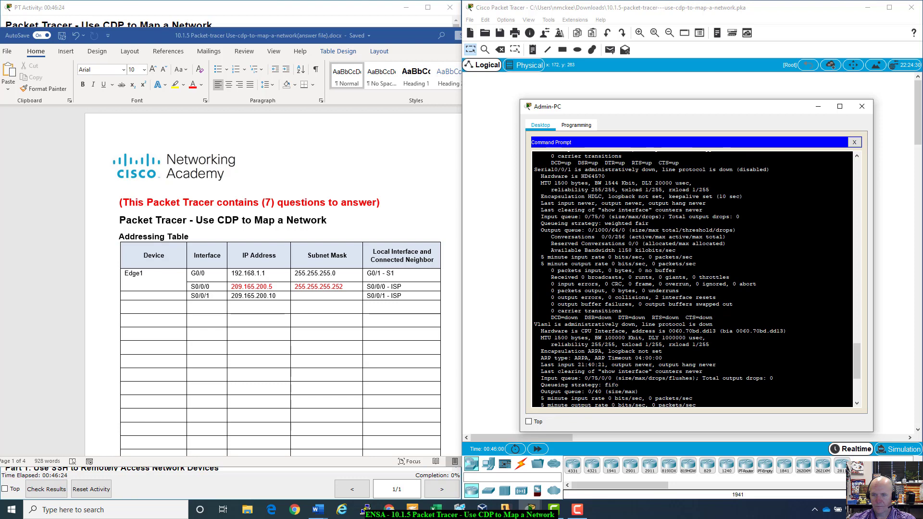
scroll(692, 278, up, 6)
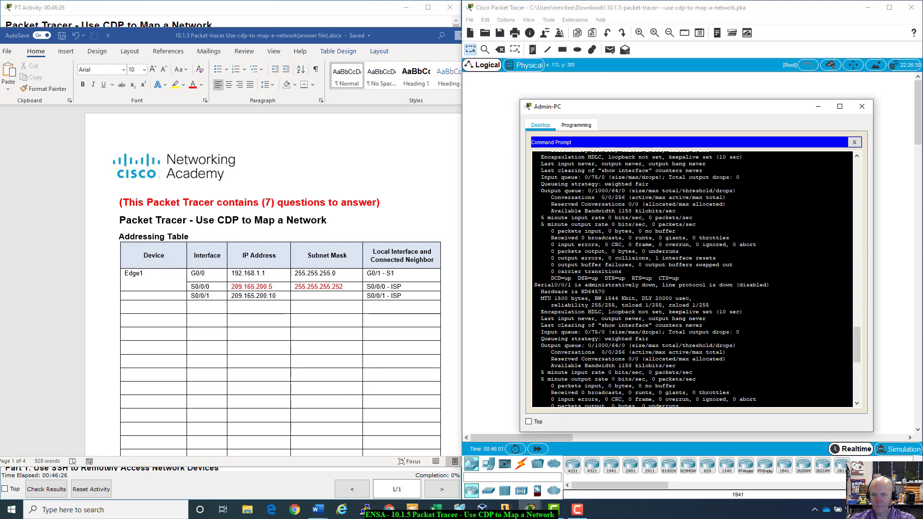
scroll(692, 279, up, 3)
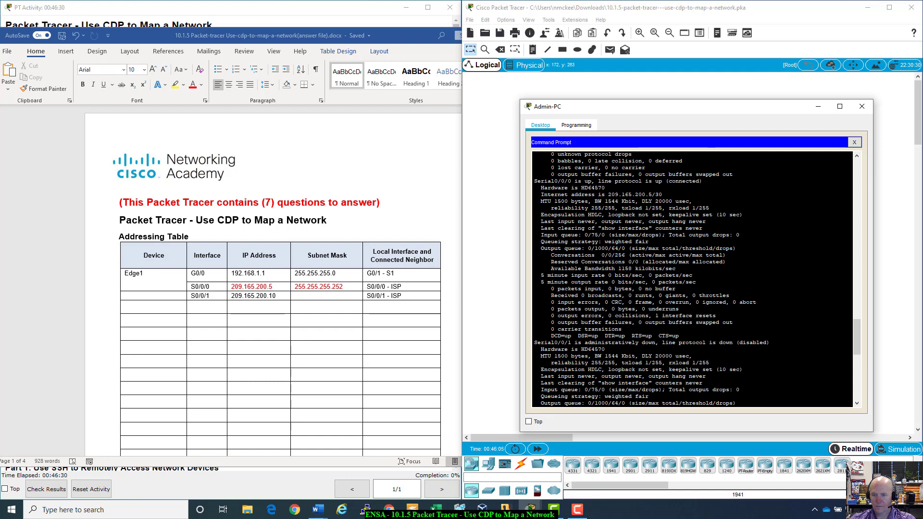
scroll(692, 279, down, 3)
scroll(692, 279, up, 3)
drag(542, 357, 649, 397)
- Enter 255.255.255.252 as the S0/0/1 subnet mask and colour it red
click(604, 367)
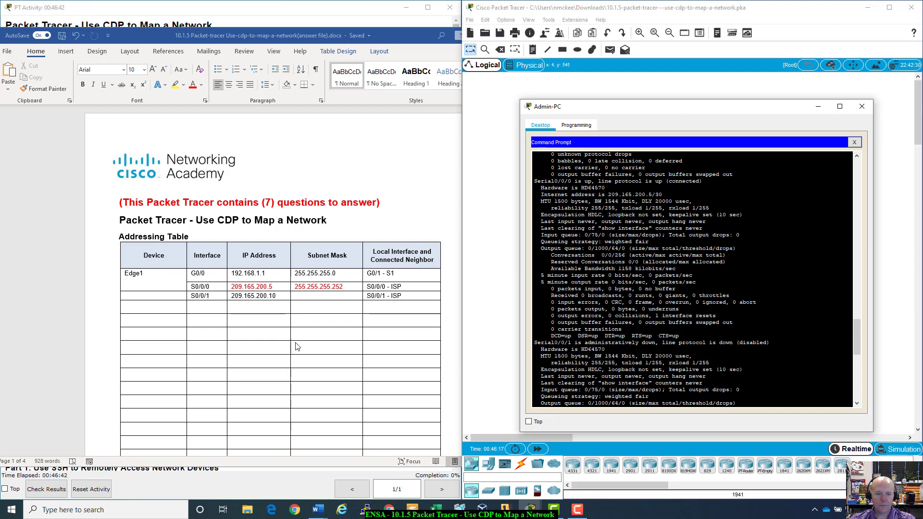
click(335, 301)
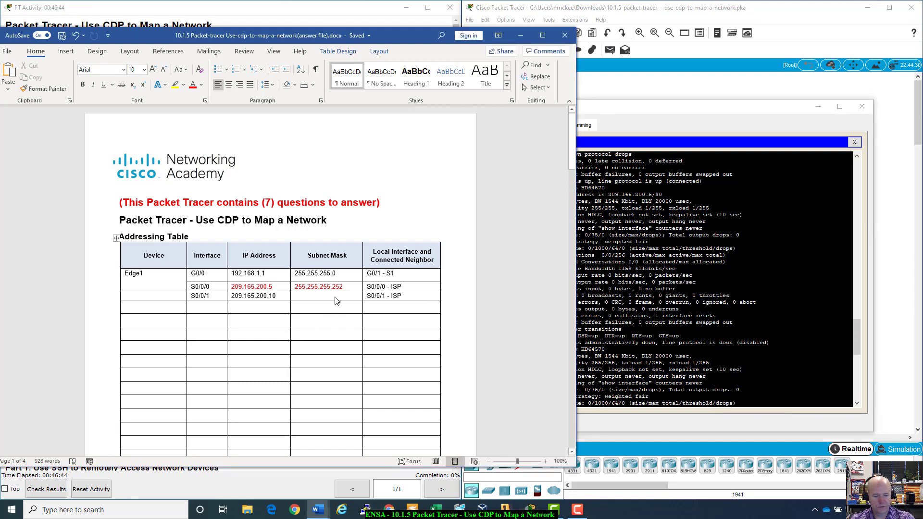
text(255.255.255.252)
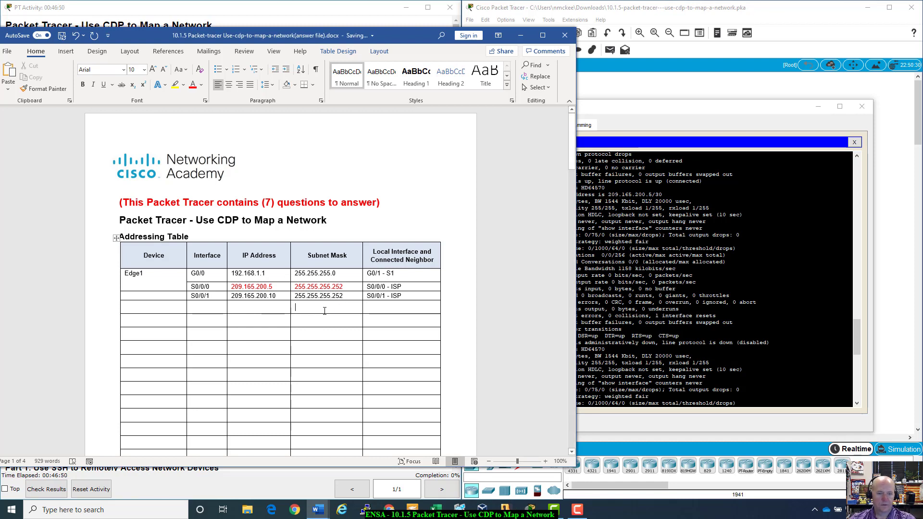
drag(346, 293, 294, 294)
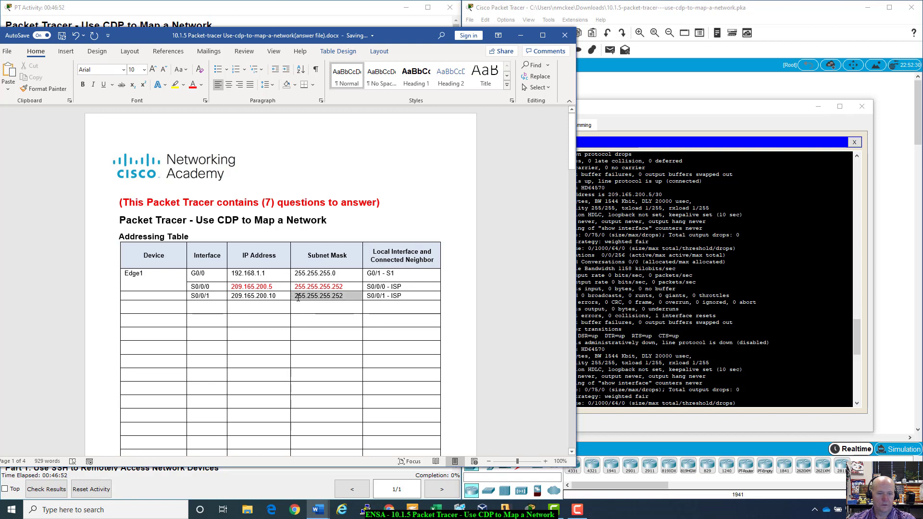
click(354, 281)
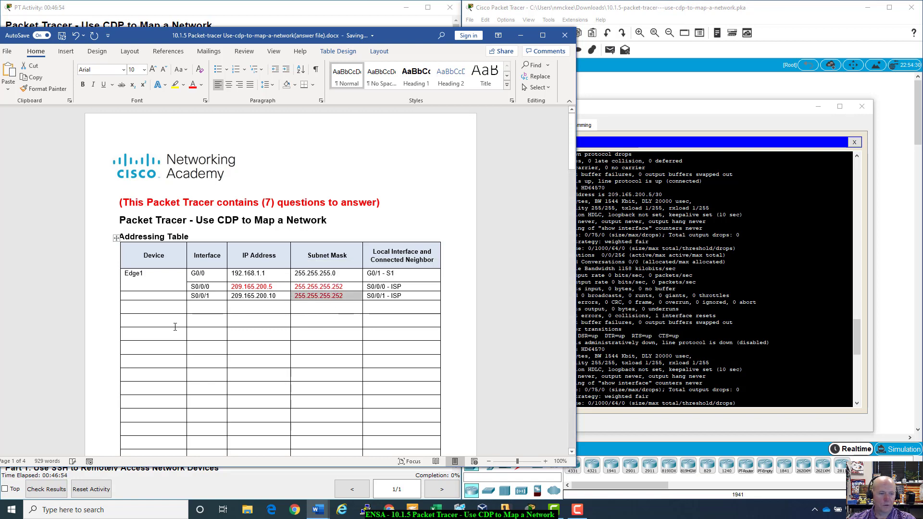
click(211, 305)
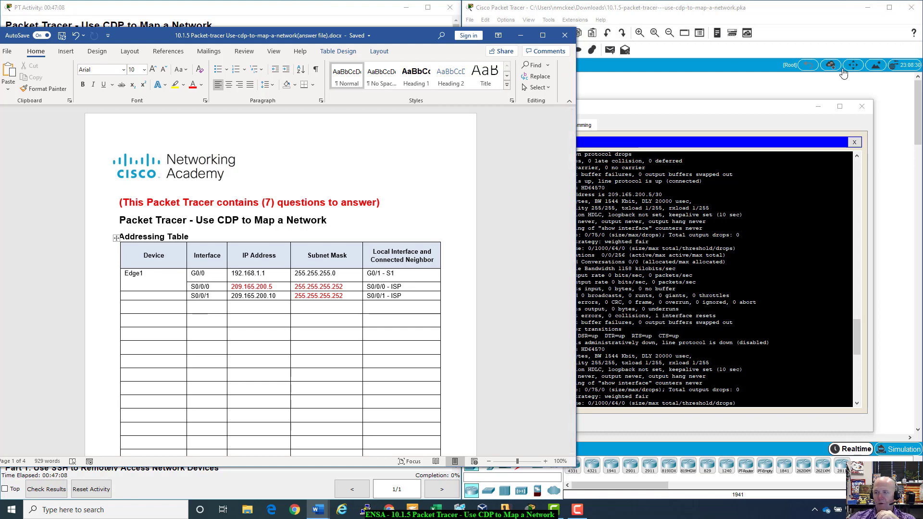
- Close the Admin-PC console and move the Word answer document lower on screen
drag(754, 110, 758, 221)
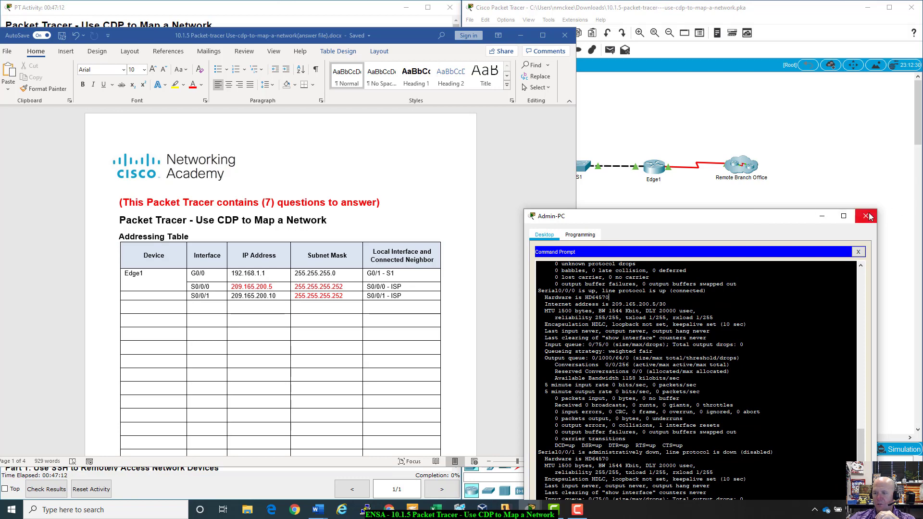
click(865, 216)
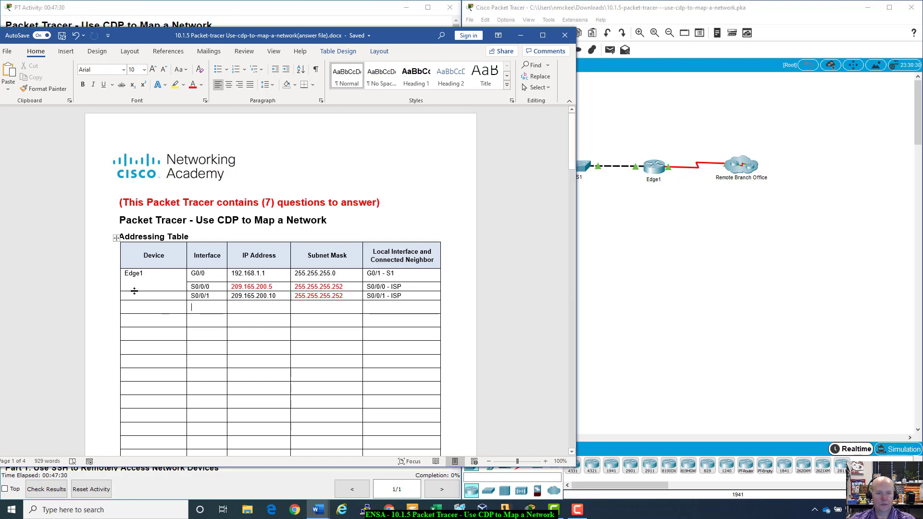
drag(386, 296, 367, 297)
click(370, 300)
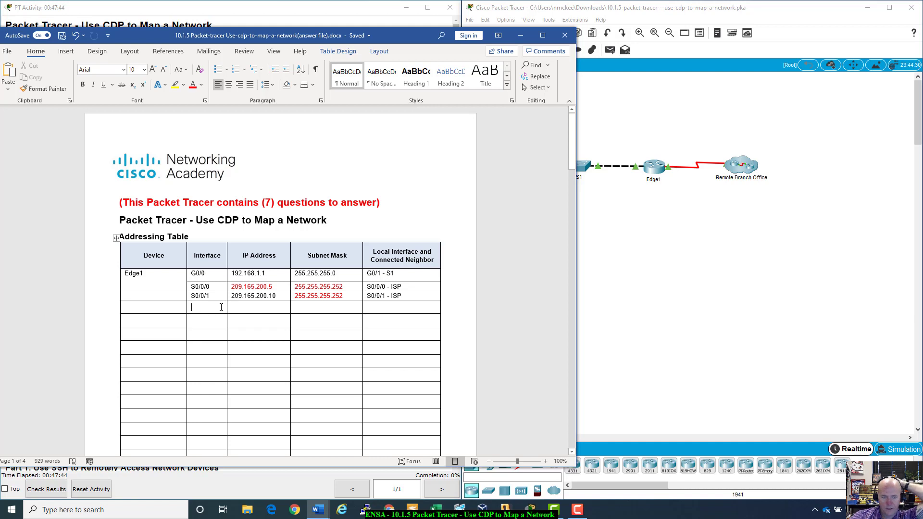
click(178, 297)
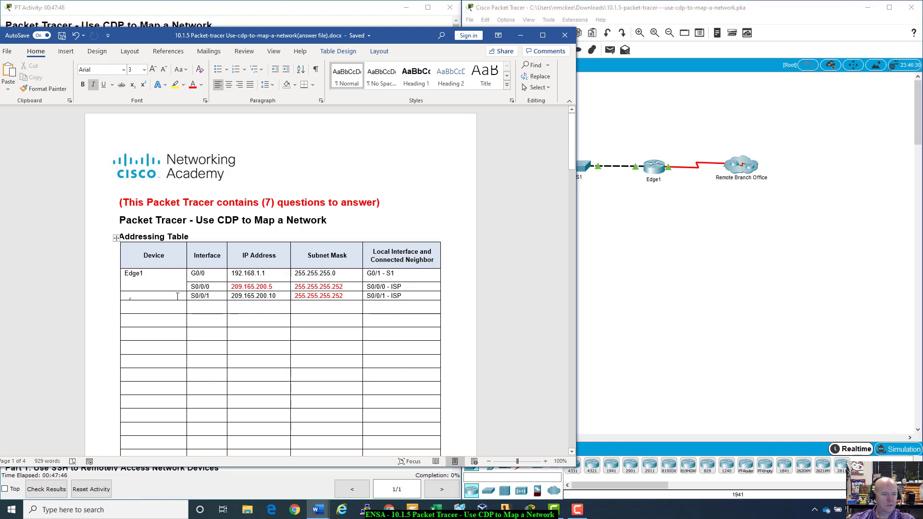
click(771, 12)
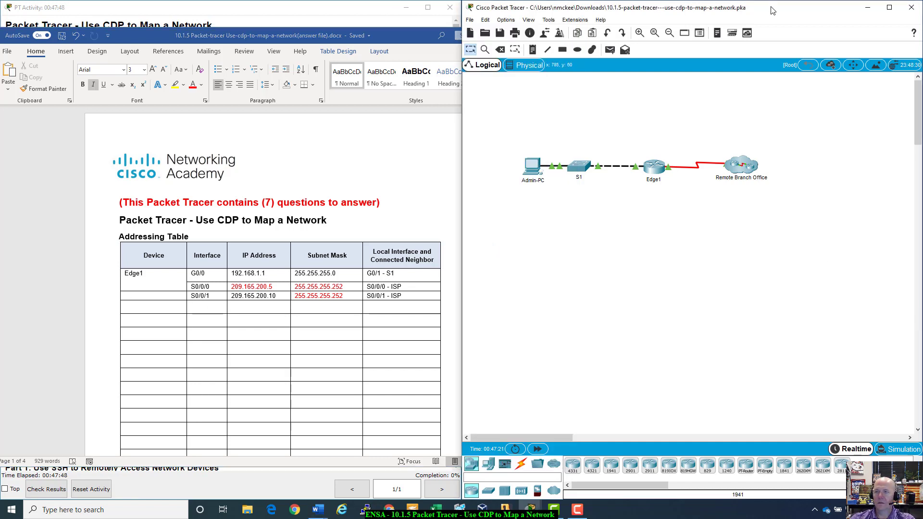
drag(340, 35, 384, 65)
- Scroll the activity instructions down to Part 2's step c
click(384, 27)
scroll(154, 431, down, 5)
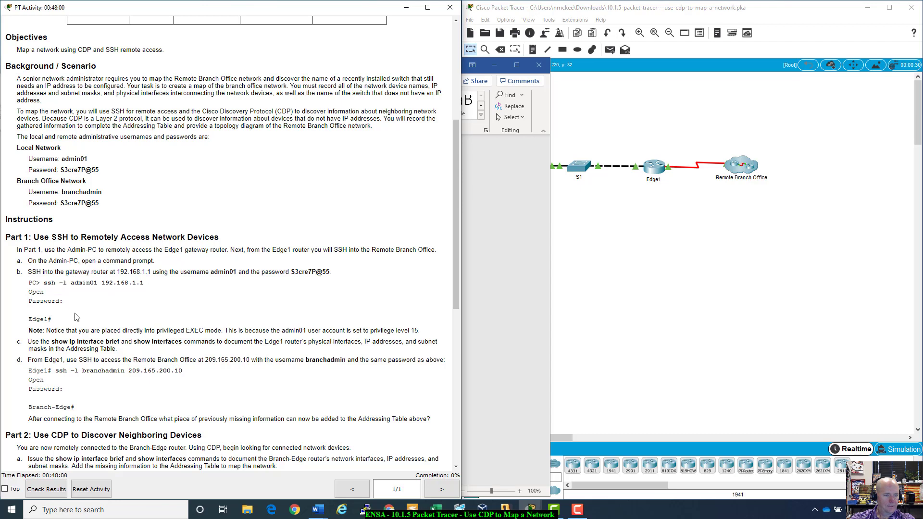
scroll(75, 317, down, 1)
scroll(76, 318, down, 1)
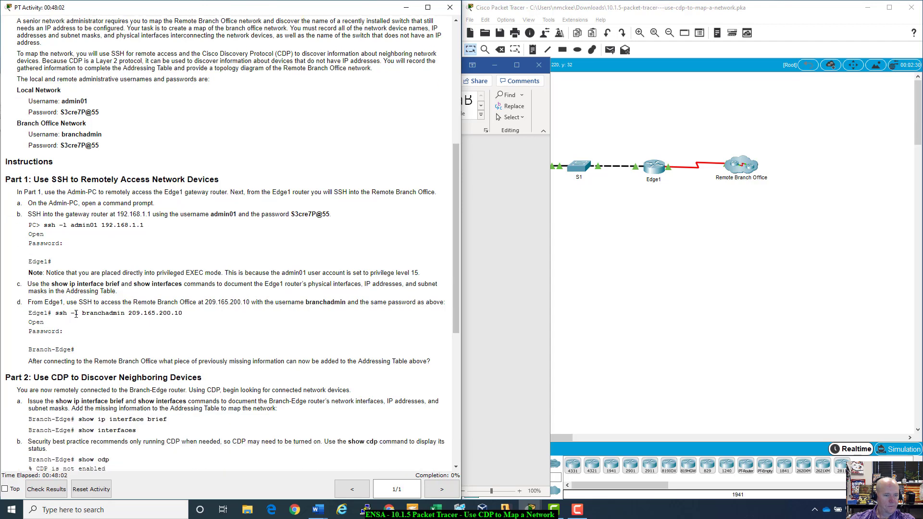
drag(28, 285, 129, 298)
click(129, 299)
- Check Edge1's console for a fresh prompt, close it, and open Admin-PC
click(666, 174)
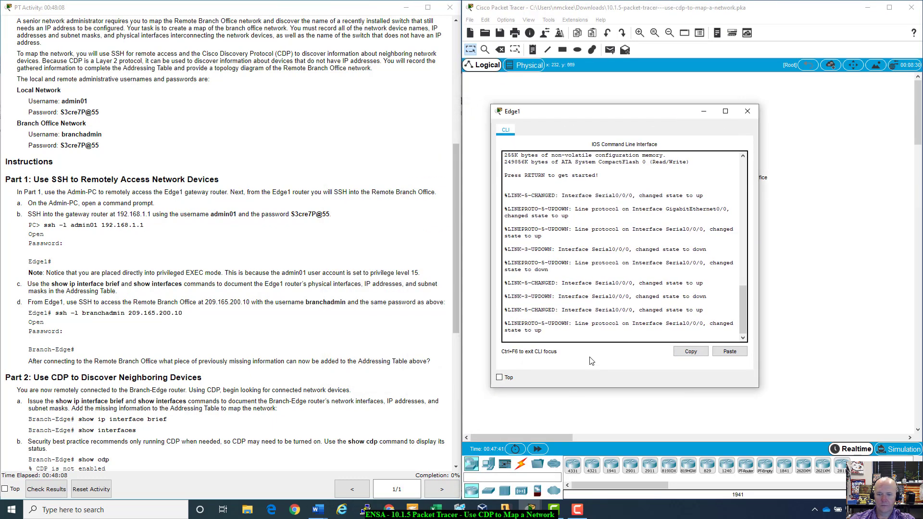
key(Return)
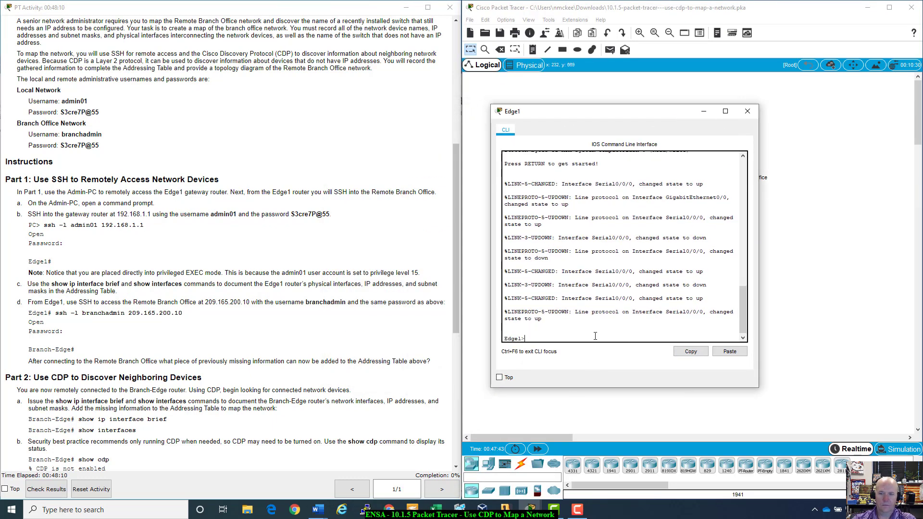
click(747, 111)
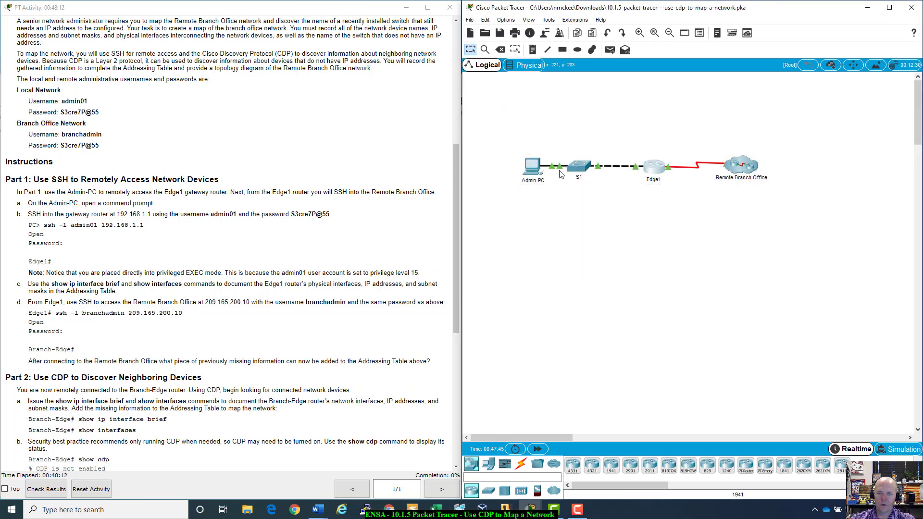
click(526, 159)
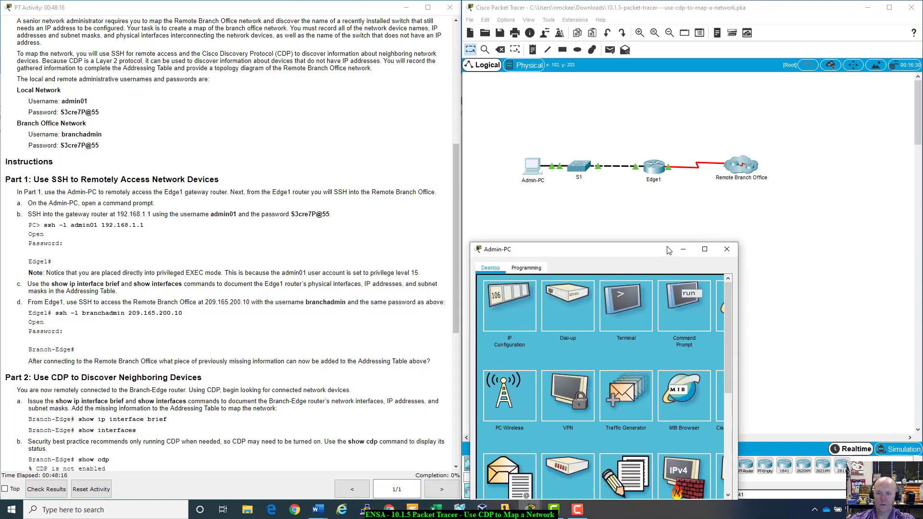
- SSH with the branch username to 209.165.200.10 and enter the password to reach Branch-Edge#
click(722, 270)
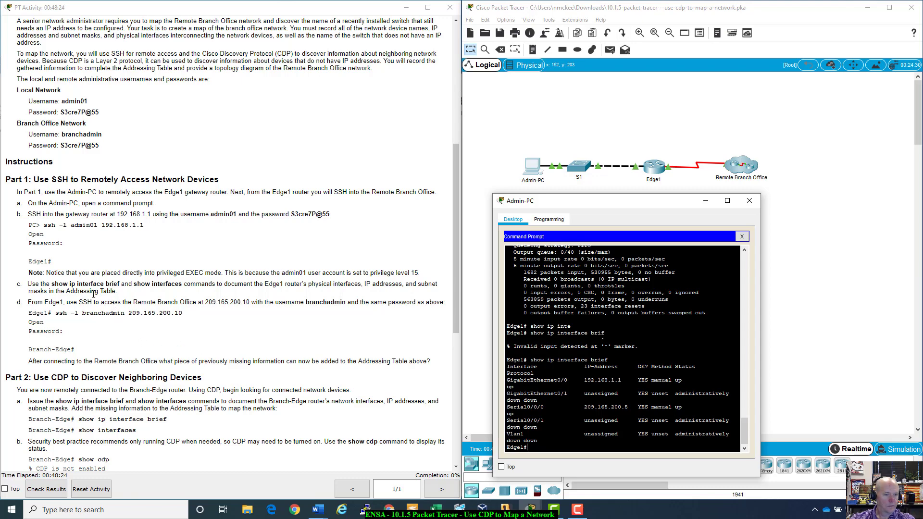
scroll(94, 294, down, 1)
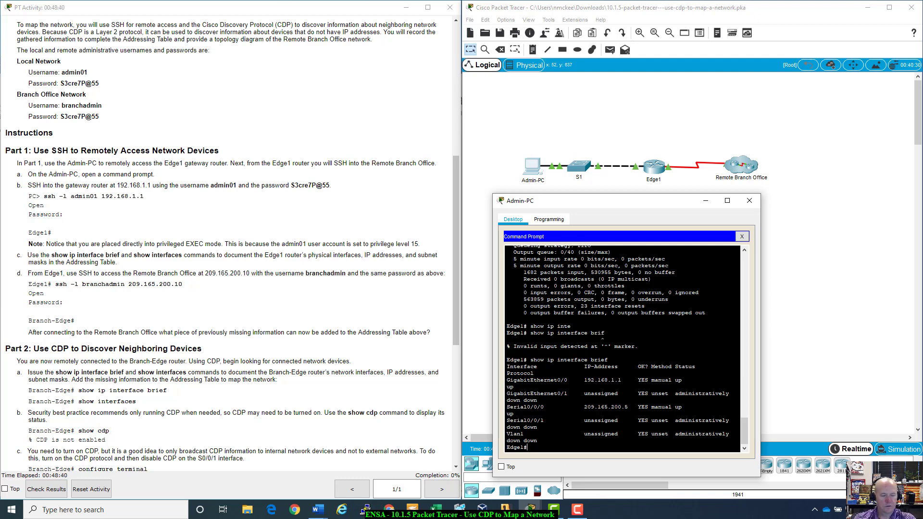
text(sh )
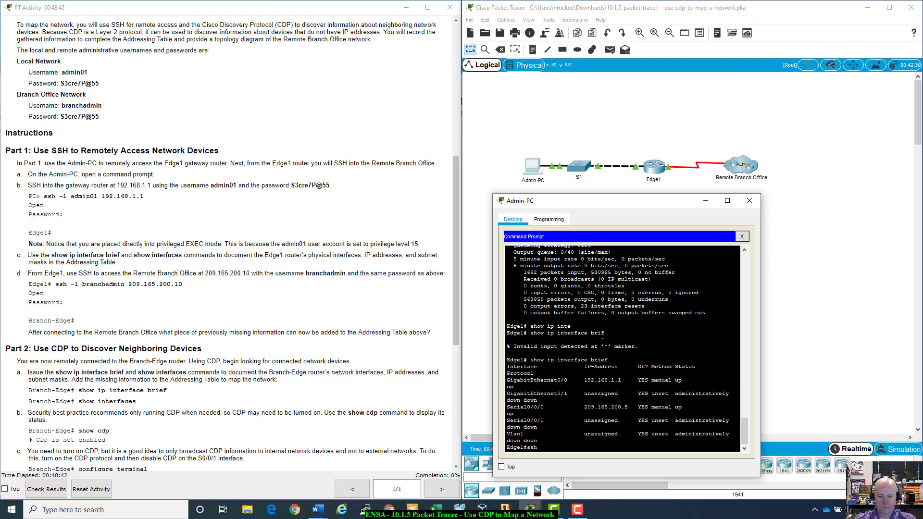
text(-l)
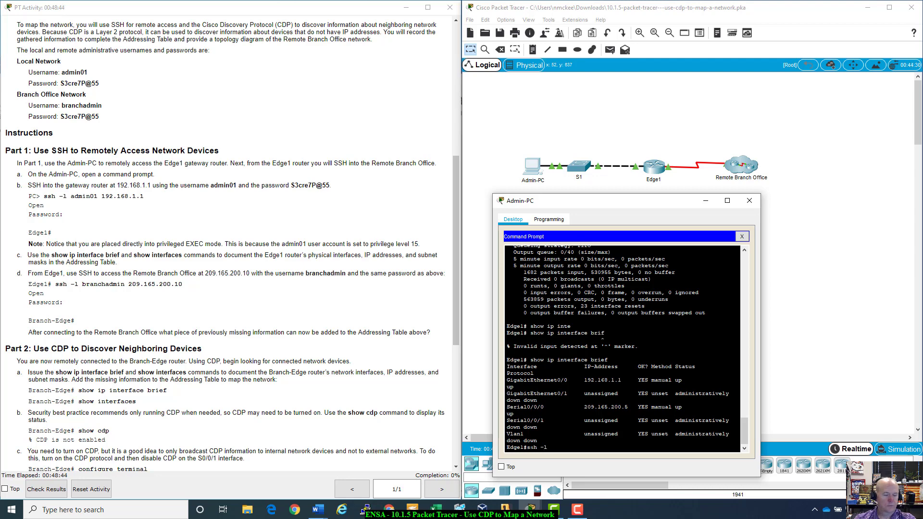
text( branch)
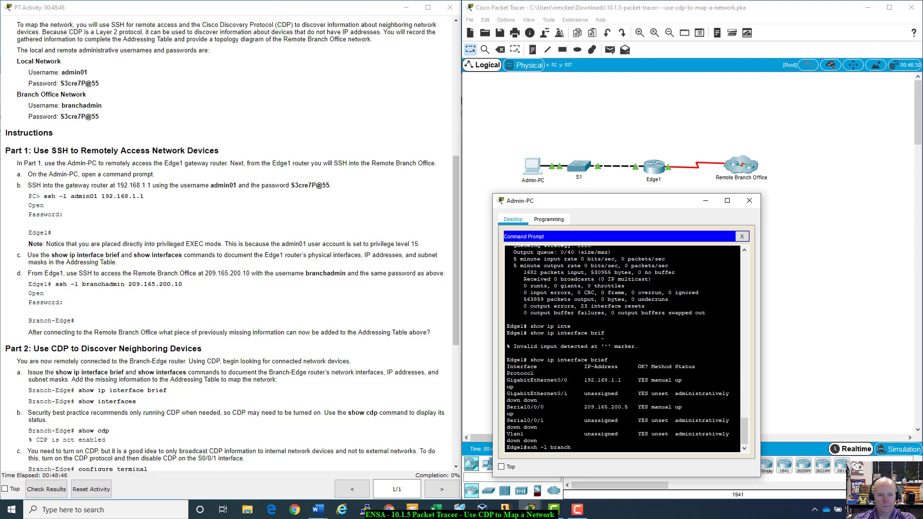
text(admin)
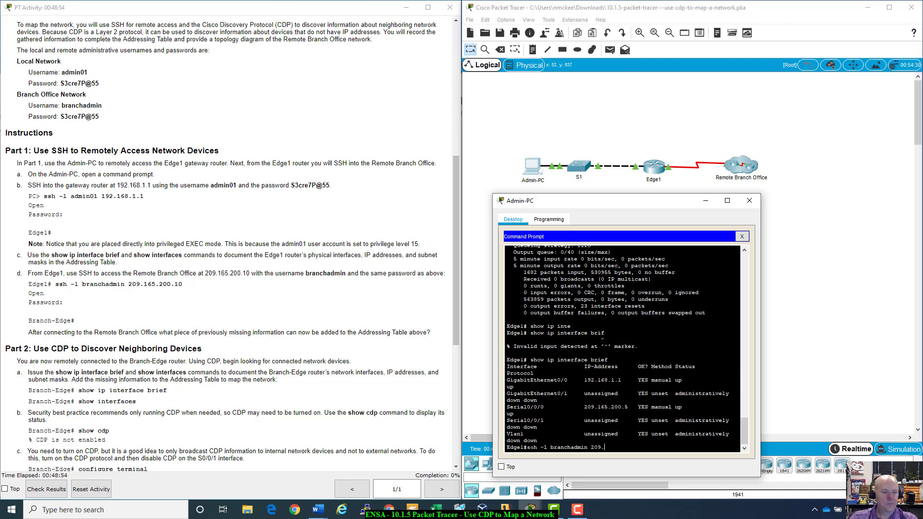
text(209.165)
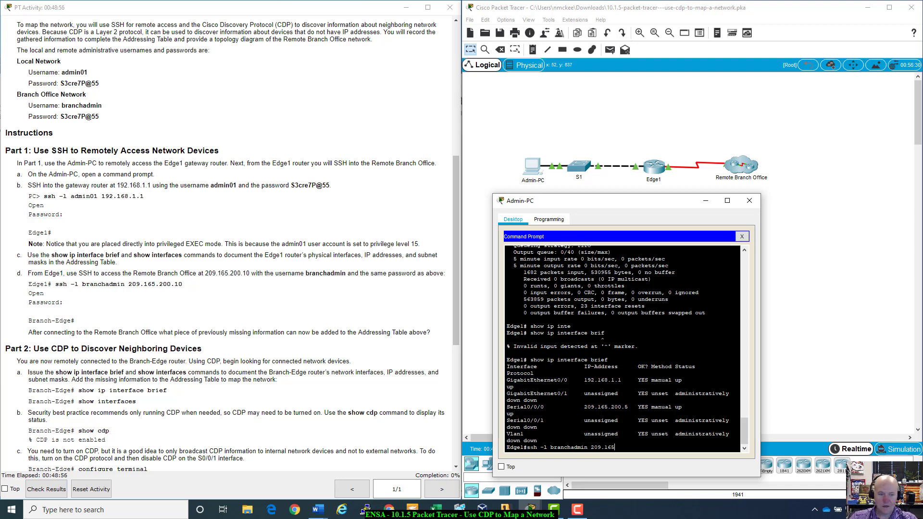
text(.200.10)
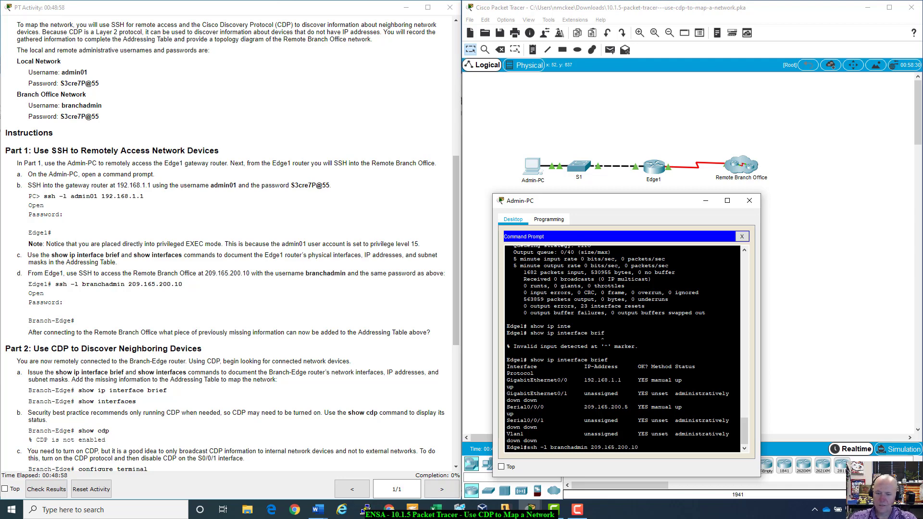
key(Return)
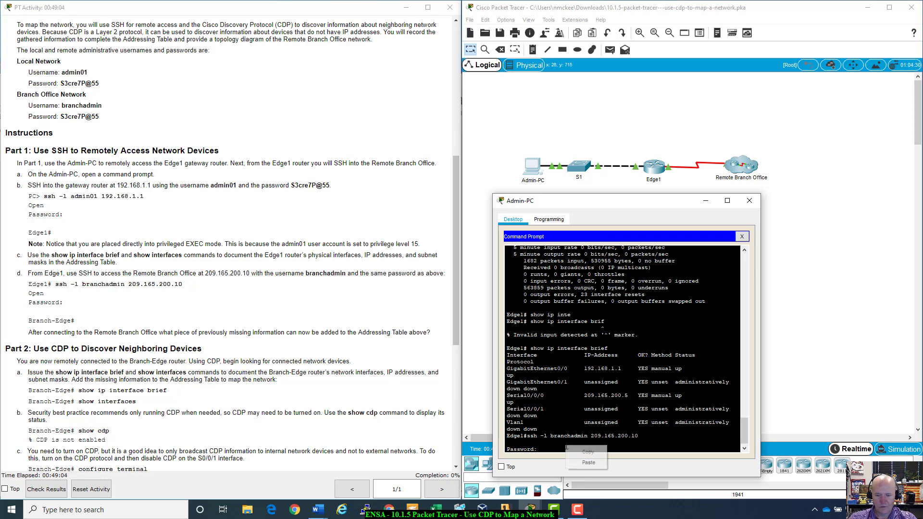
key(Return)
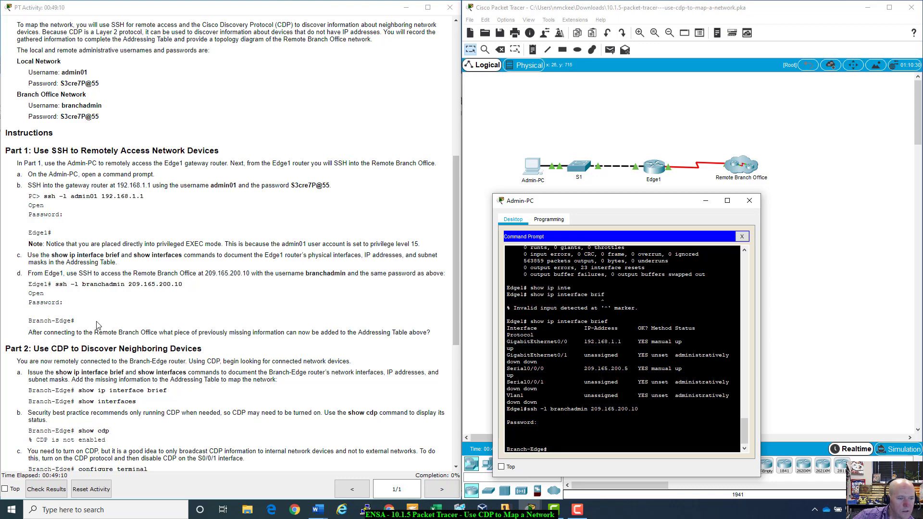
scroll(175, 351, down, 1)
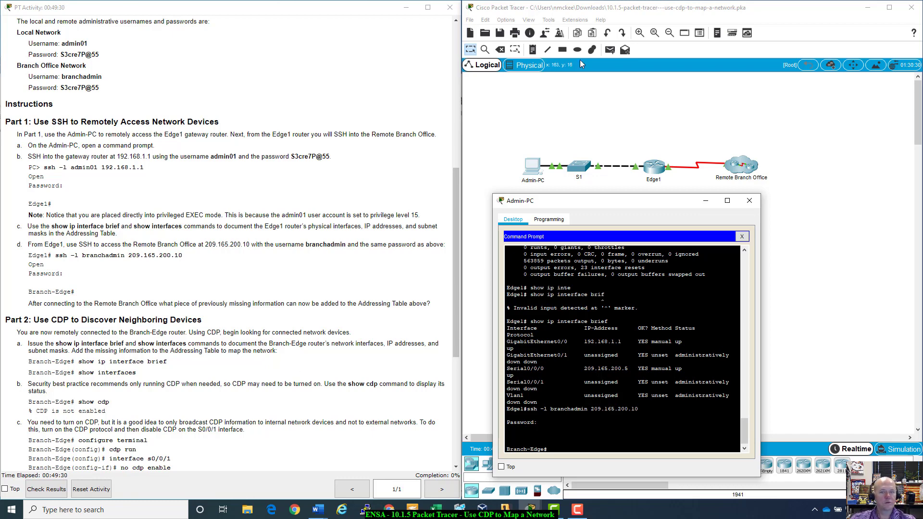
scroll(418, 195, up, 10)
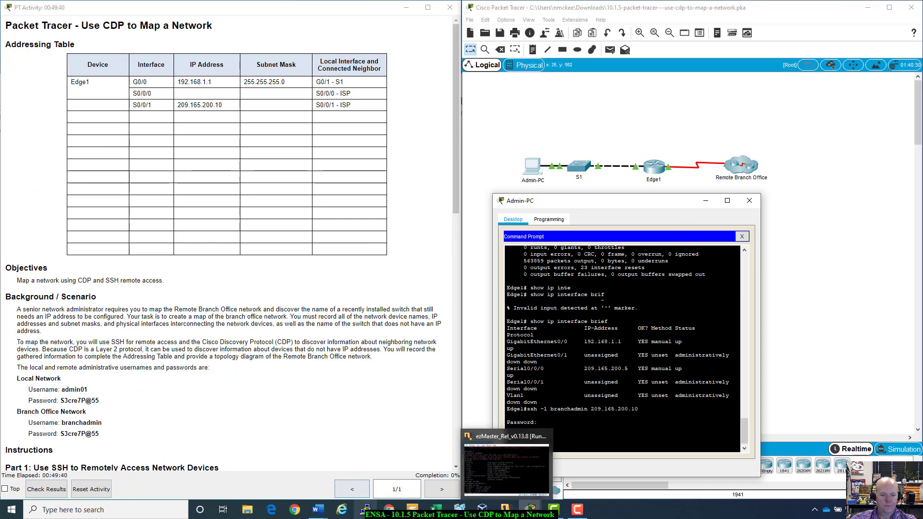
mouse_move(317, 510)
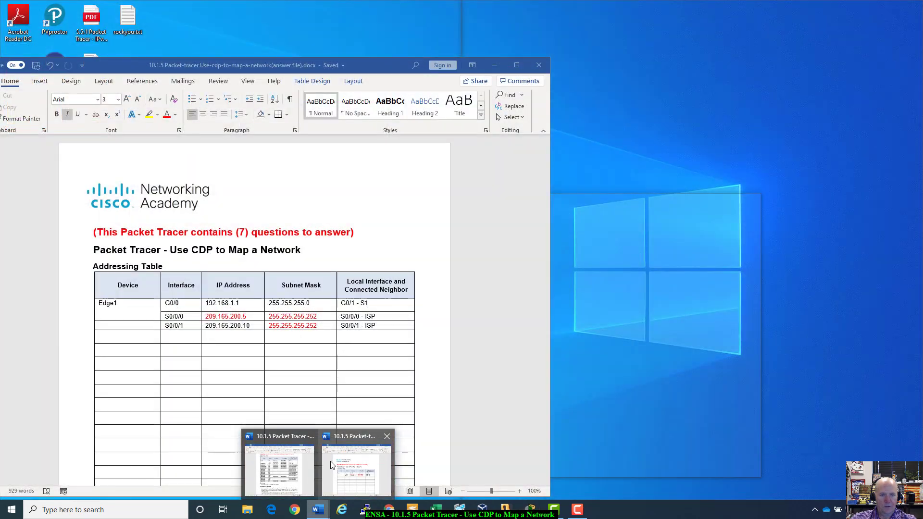
- Bring the Word answer file forward and place the caret in the S0/0/1 Device cell
click(330, 460)
mouse_move(362, 66)
mouse_down()
mouse_move(415, 100)
mouse_move(540, 151)
mouse_move(616, 275)
mouse_move(560, 295)
mouse_move(356, 178)
mouse_move(267, 87)
mouse_move(365, 82)
mouse_up()
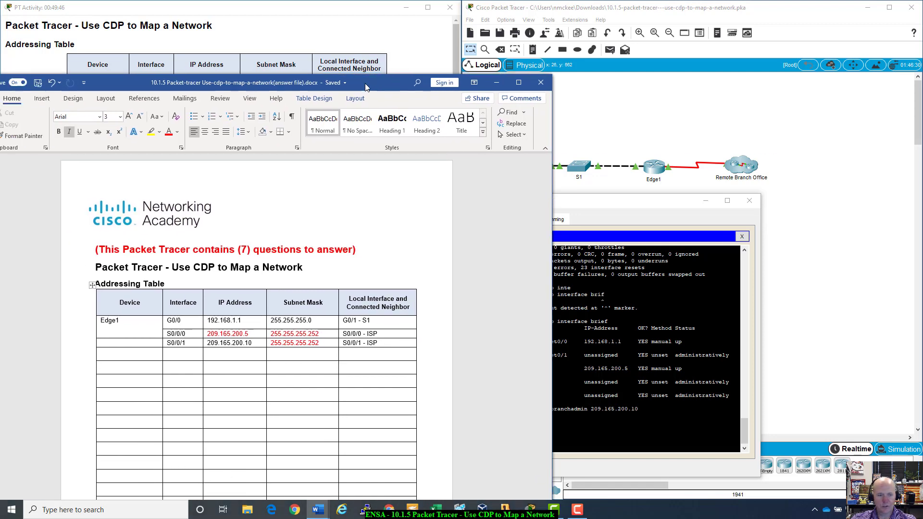
click(149, 345)
key(ctrl+z)
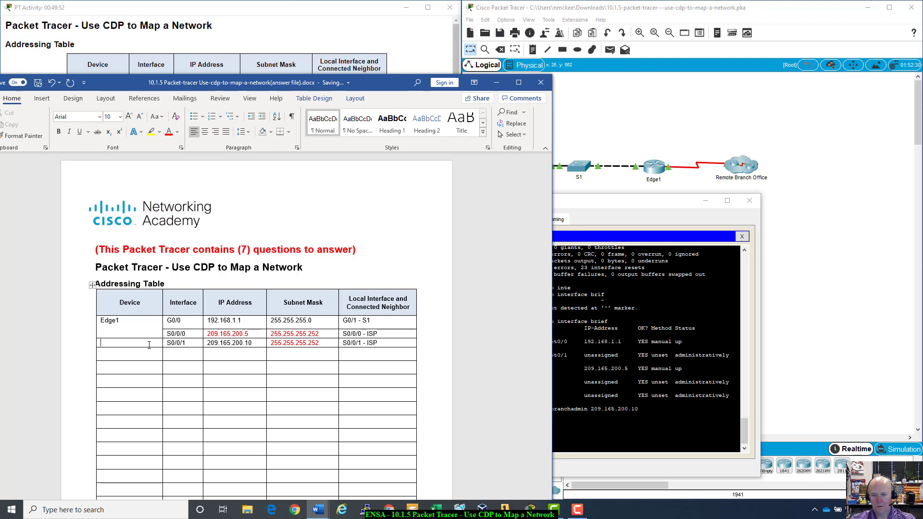
drag(639, 201, 753, 203)
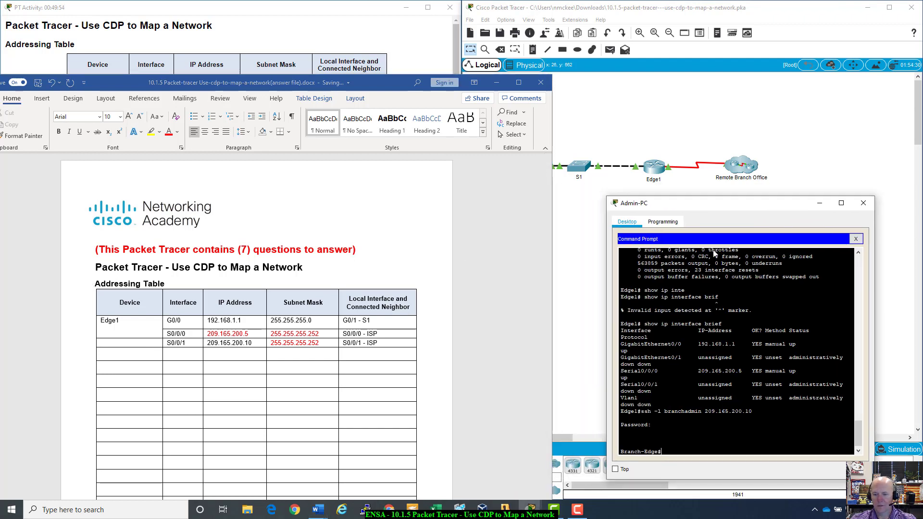
click(130, 343)
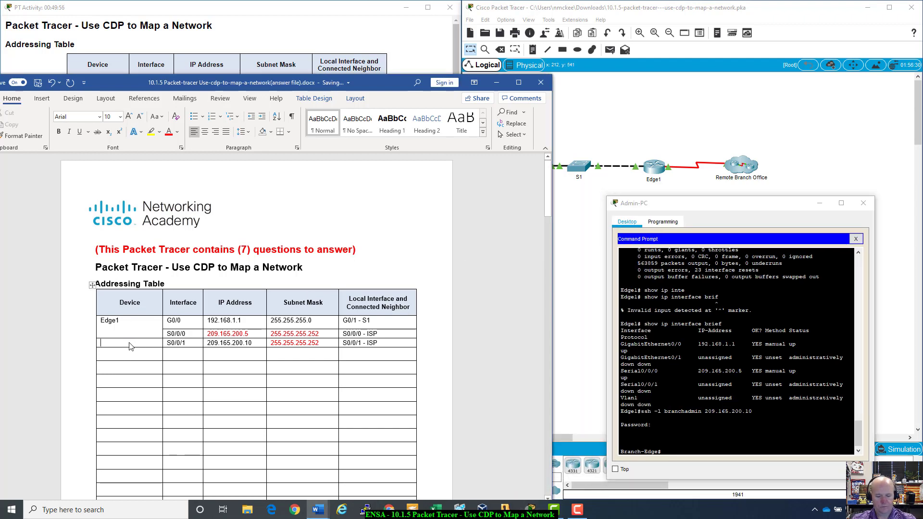
- Enter Branch-Edge in the S0/0/1 Device cell and colour it red
text(Branch)
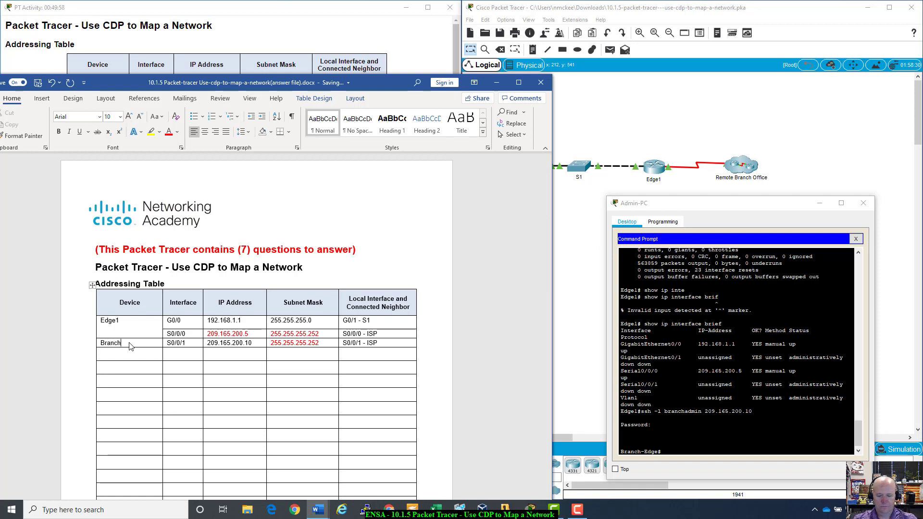
text(-Edge)
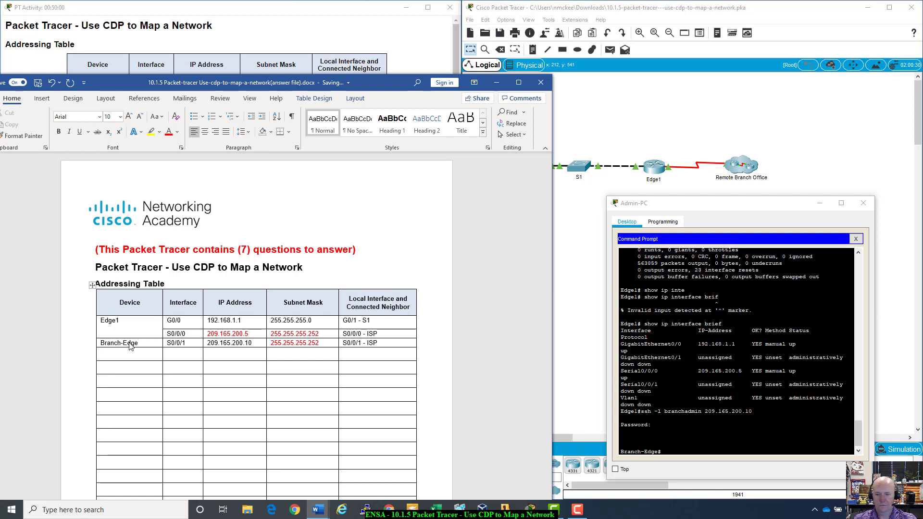
key(Return)
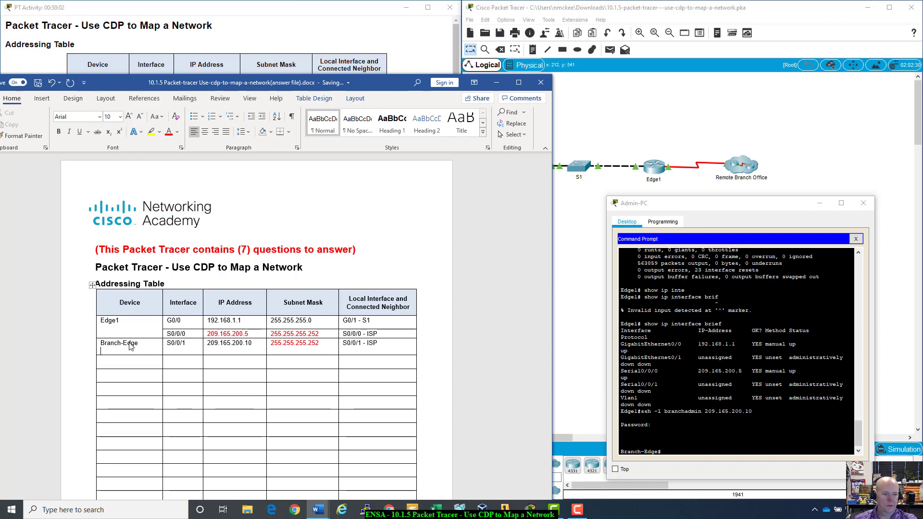
key(BackSpace)
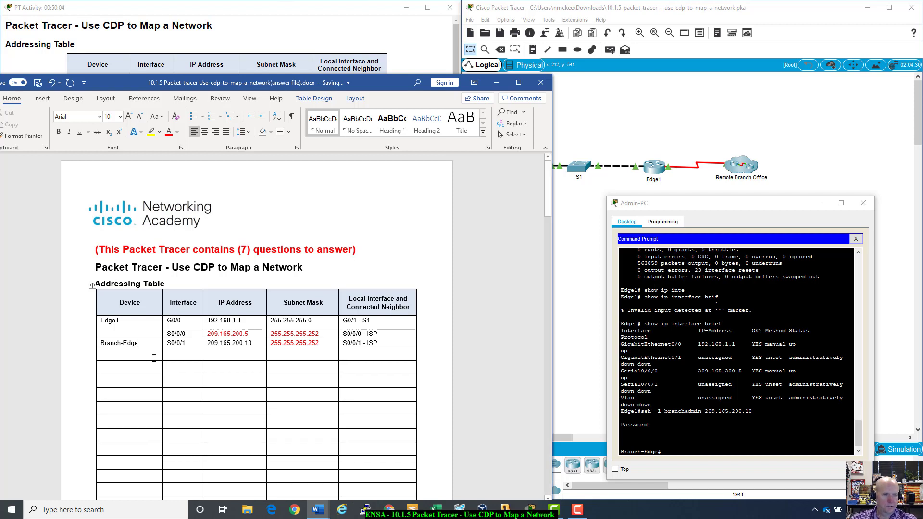
drag(120, 335, 124, 343)
click(169, 131)
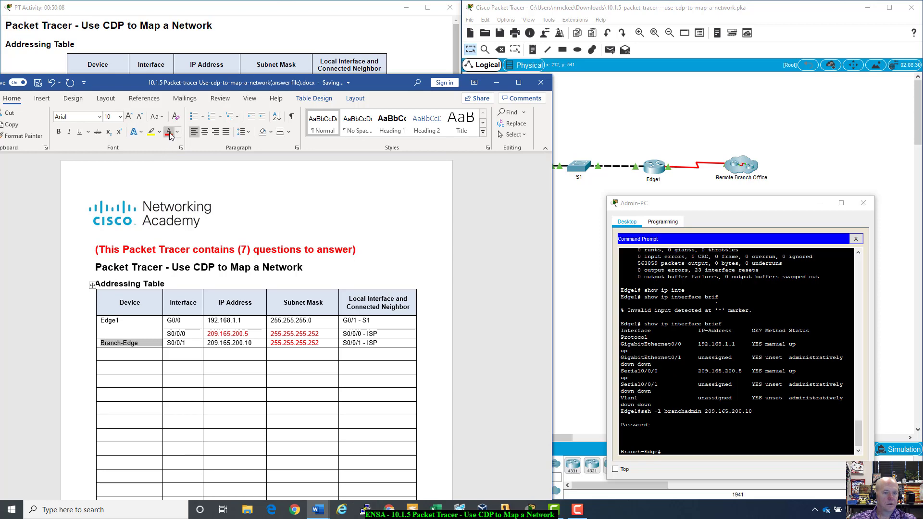
click(141, 354)
drag(321, 428, 377, 388)
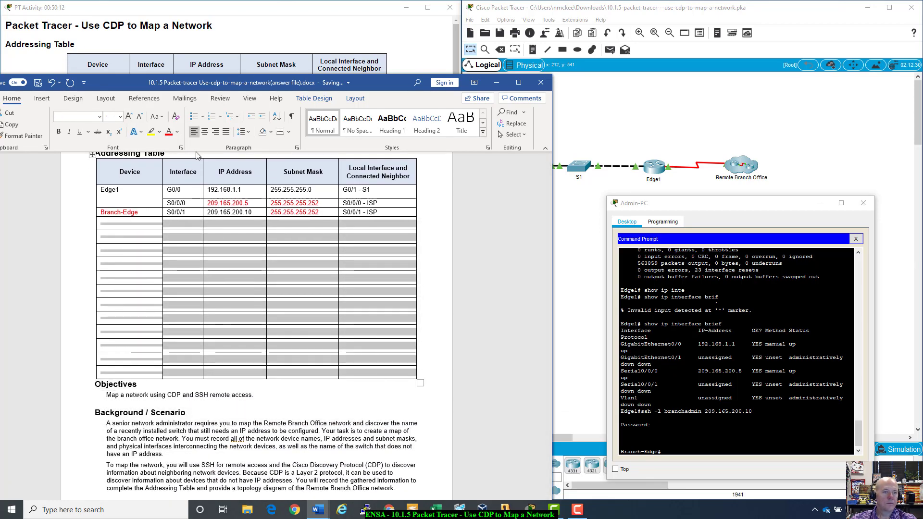
- Reset the empty Device cells below Branch-Edge to normal size 10 formatting
click(168, 131)
scroll(175, 297, up, 2)
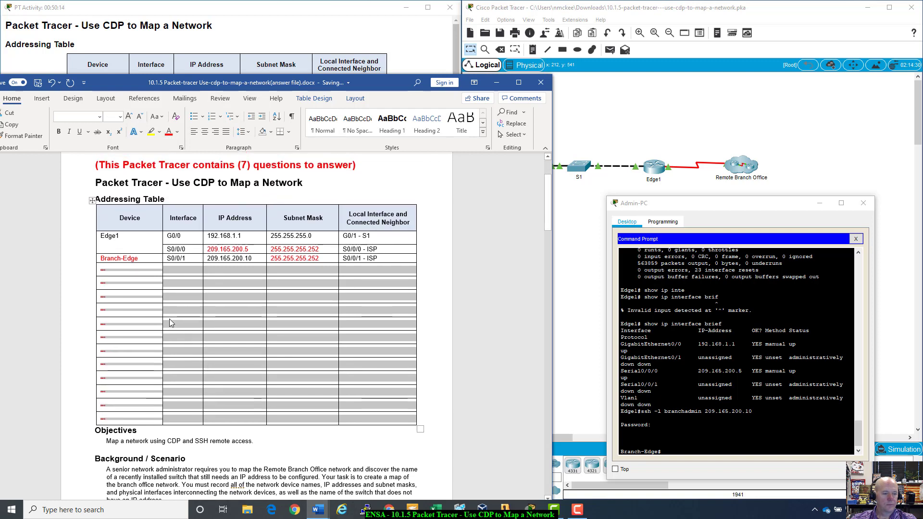
click(168, 322)
scroll(144, 319, up, 2)
click(139, 320)
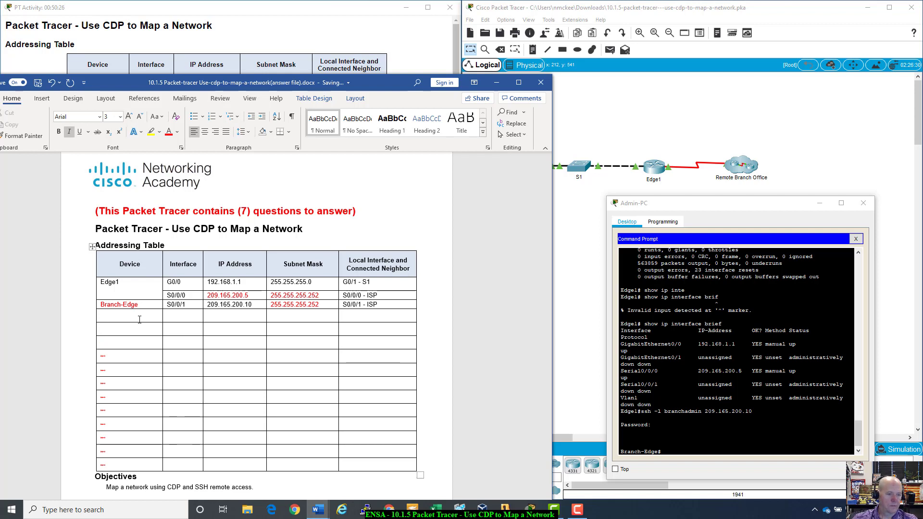
key(ctrl+space)
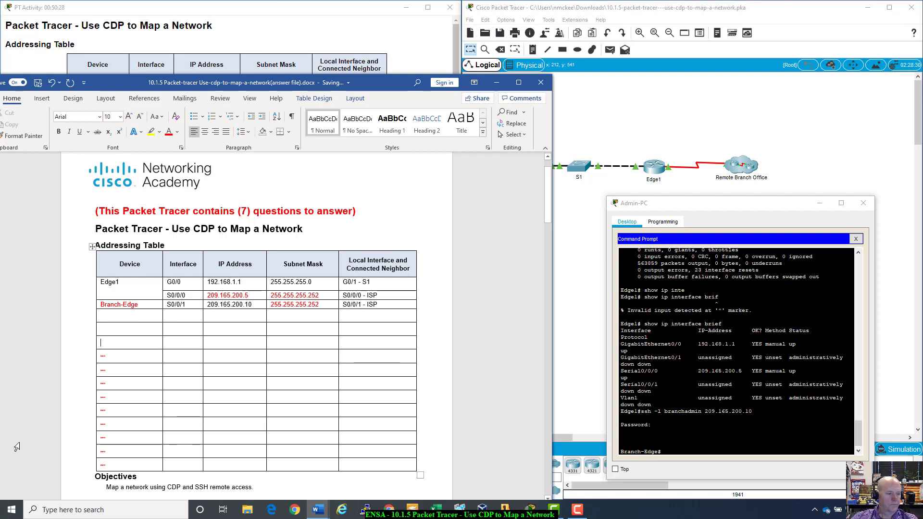
click(140, 318)
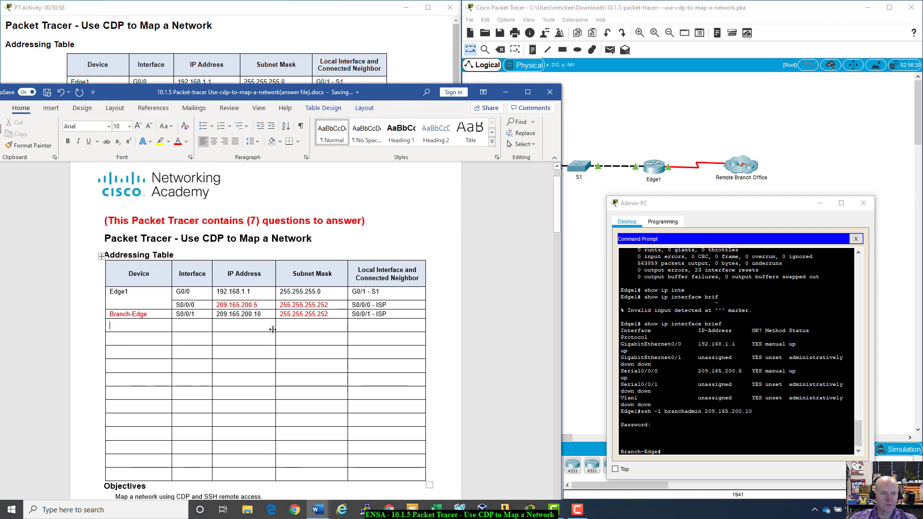
- Reposition the Word answer file window and minimize it
drag(397, 91, 407, 63)
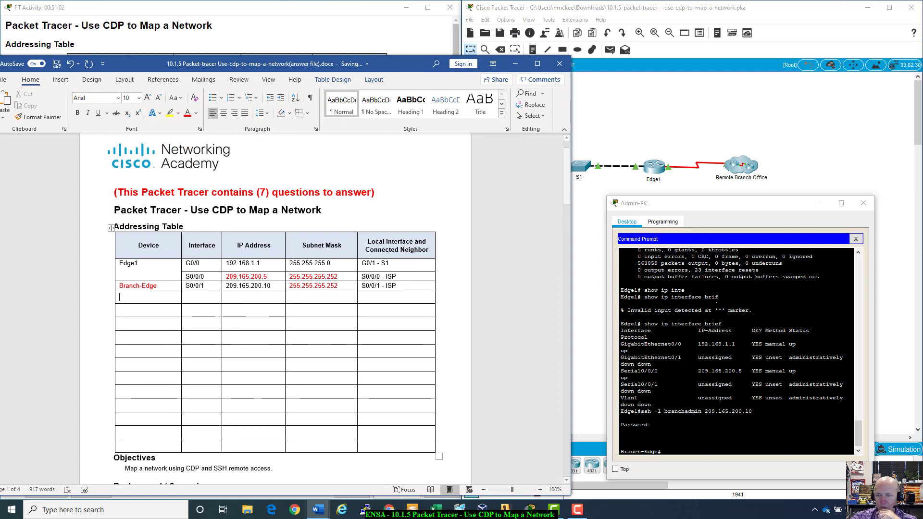
click(515, 63)
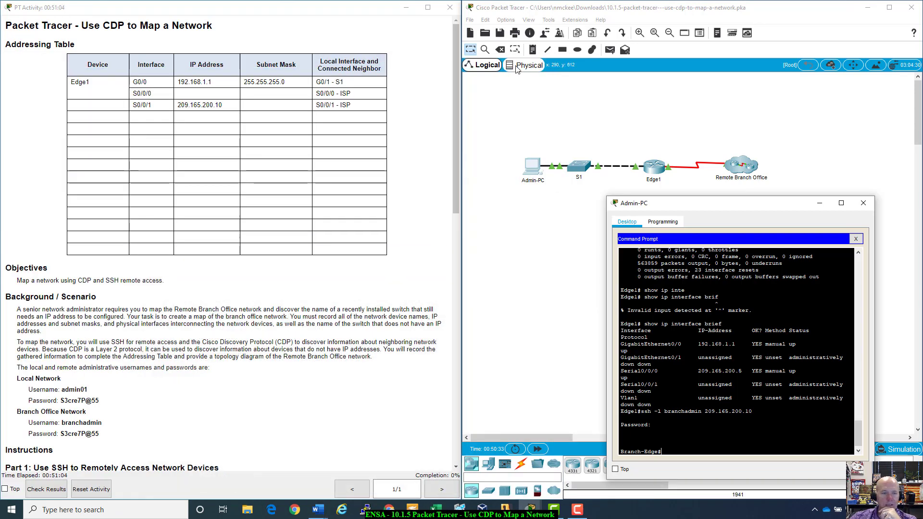
scroll(242, 346, down, 15)
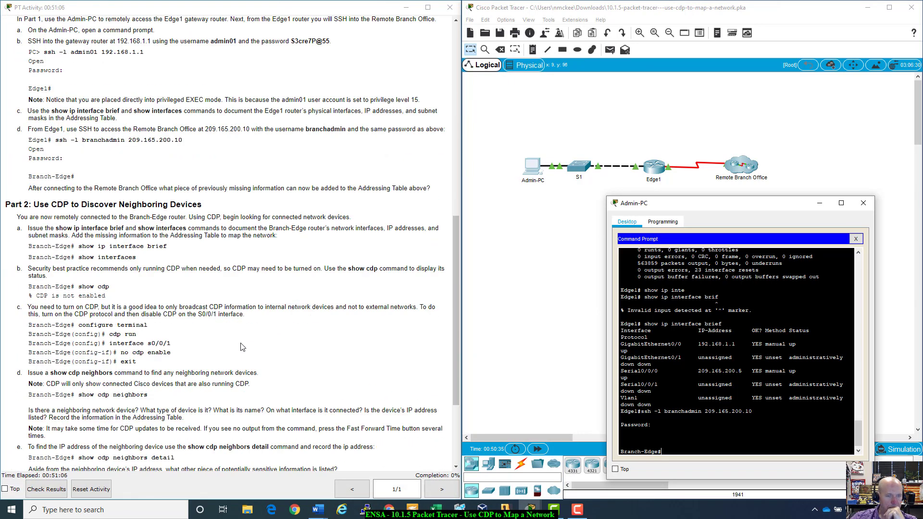
- Scroll the activity instructions back up to Part 1's SSH steps
scroll(242, 347, up, 1)
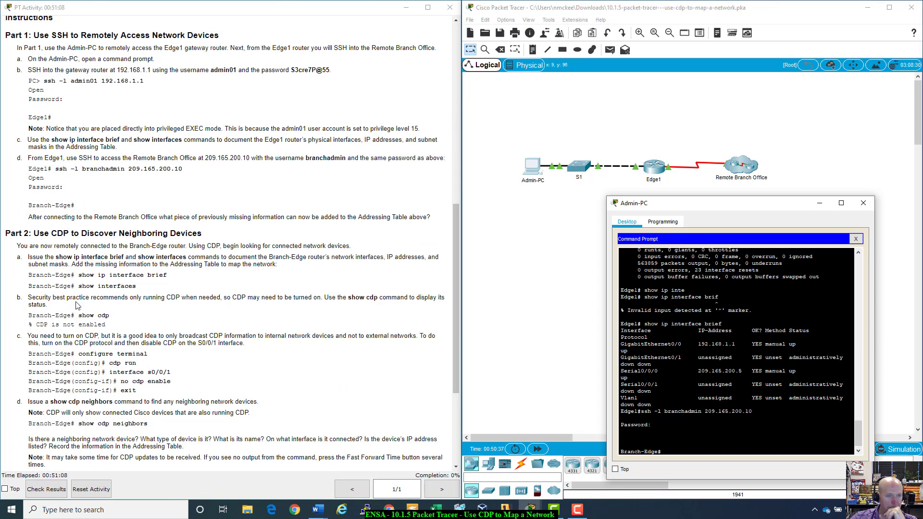
scroll(77, 305, up, 1)
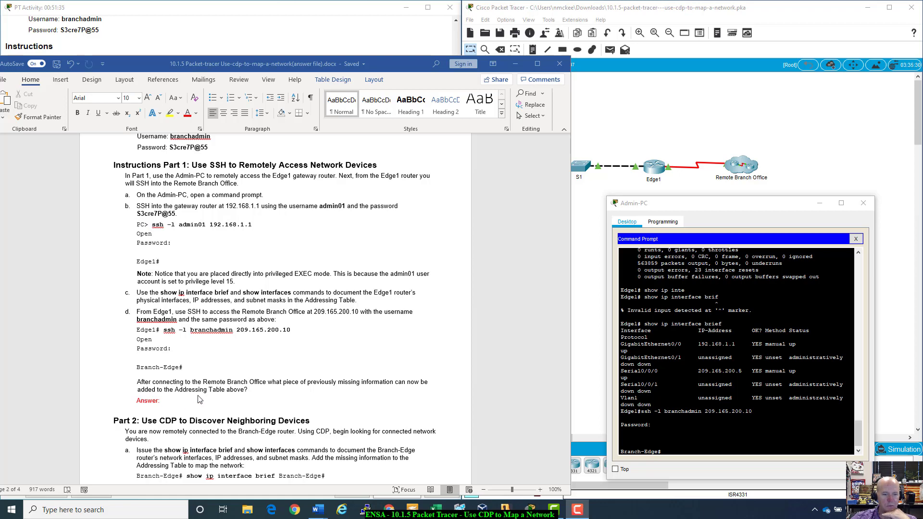
- Scroll through the Word answer document, then minimize it to show Part 2's CDP instructions
scroll(164, 263, up, 15)
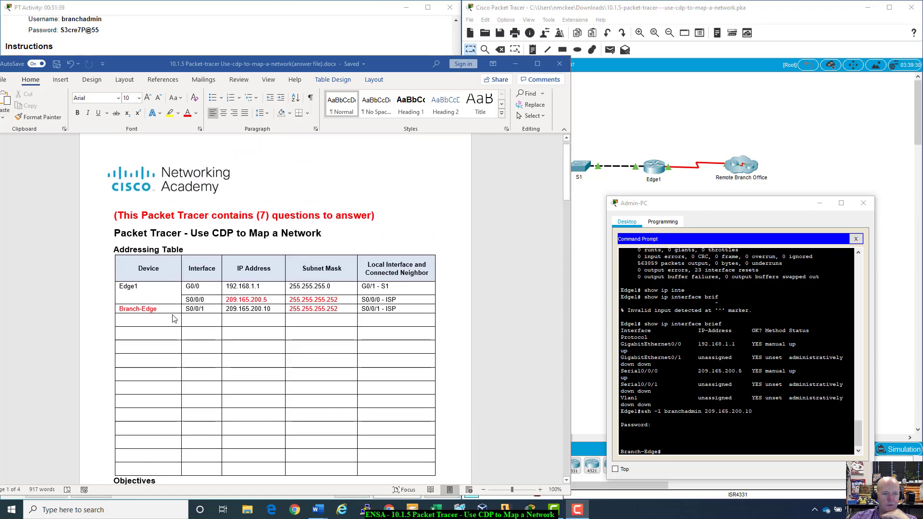
scroll(174, 314, down, 3)
scroll(174, 314, down, 15)
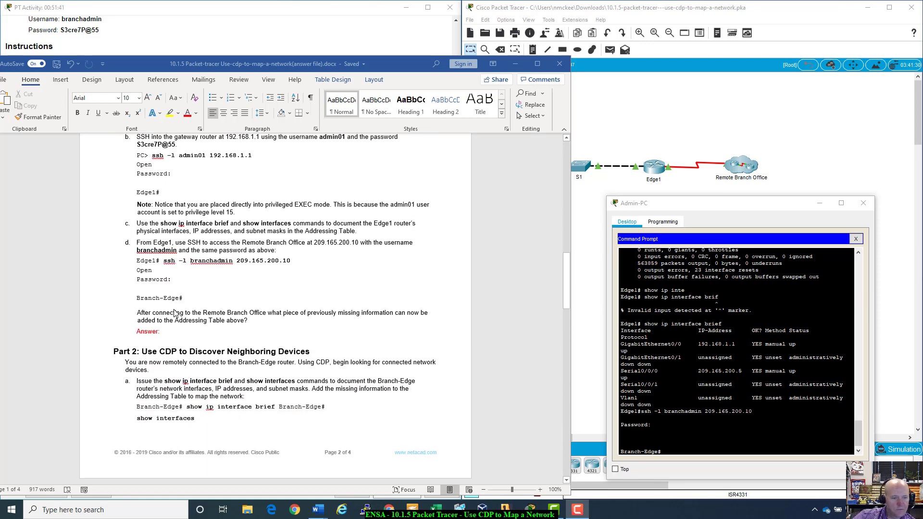
scroll(175, 313, down, 1)
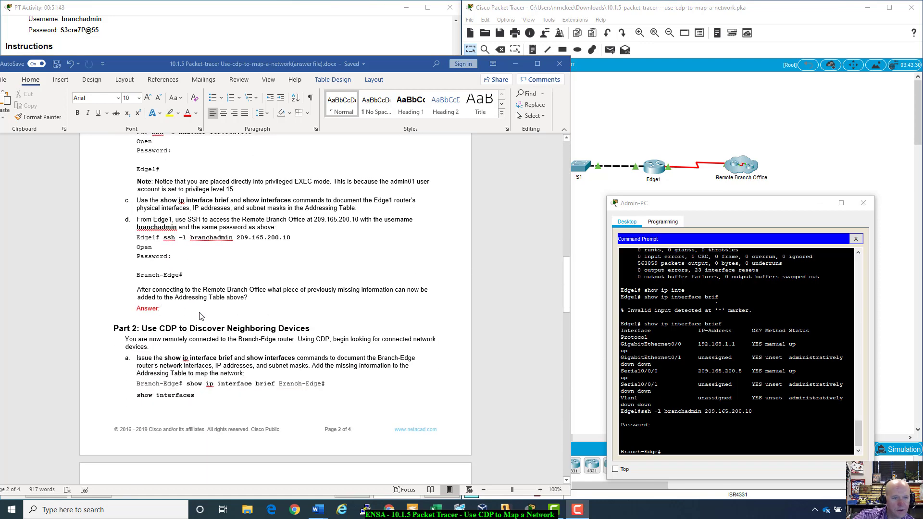
scroll(203, 318, down, 1)
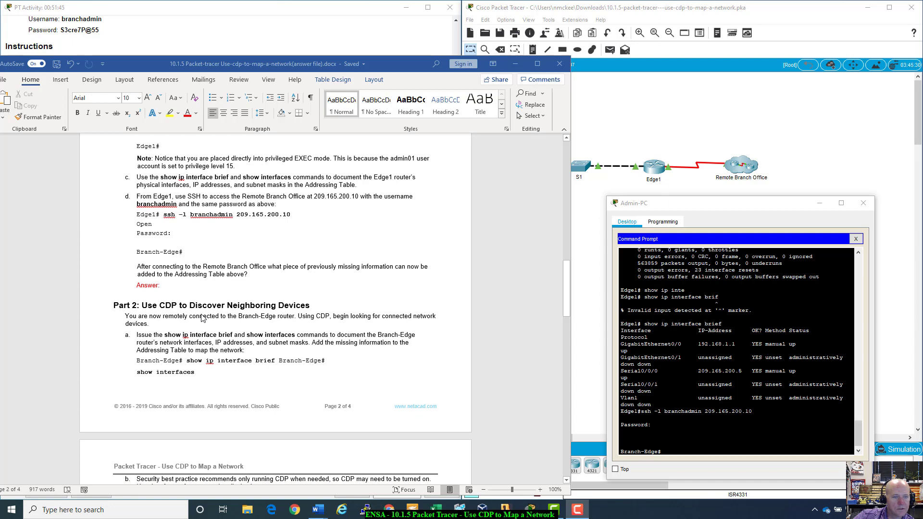
scroll(202, 318, down, 6)
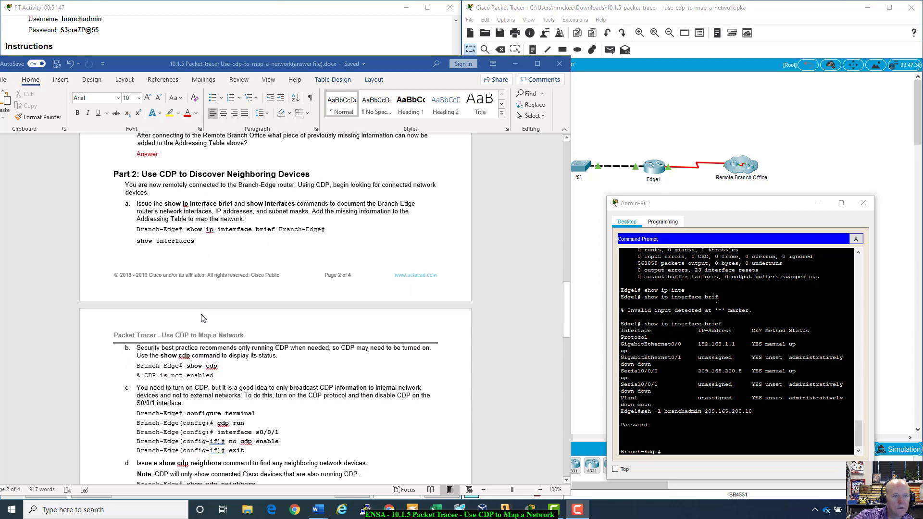
click(515, 63)
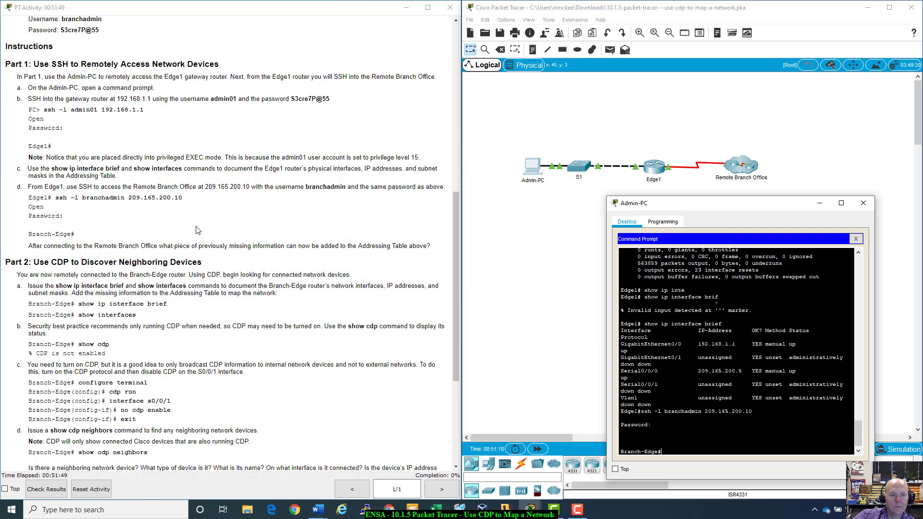
scroll(116, 254, down, 3)
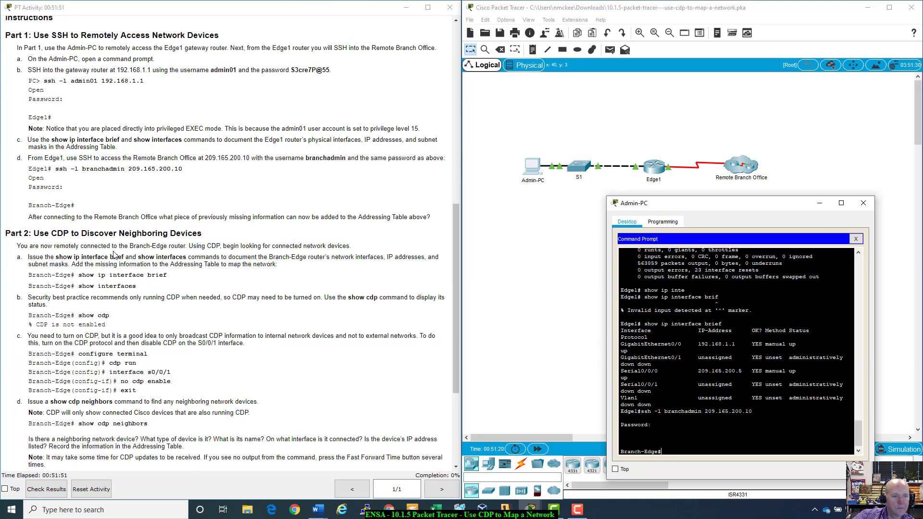
scroll(115, 255, down, 1)
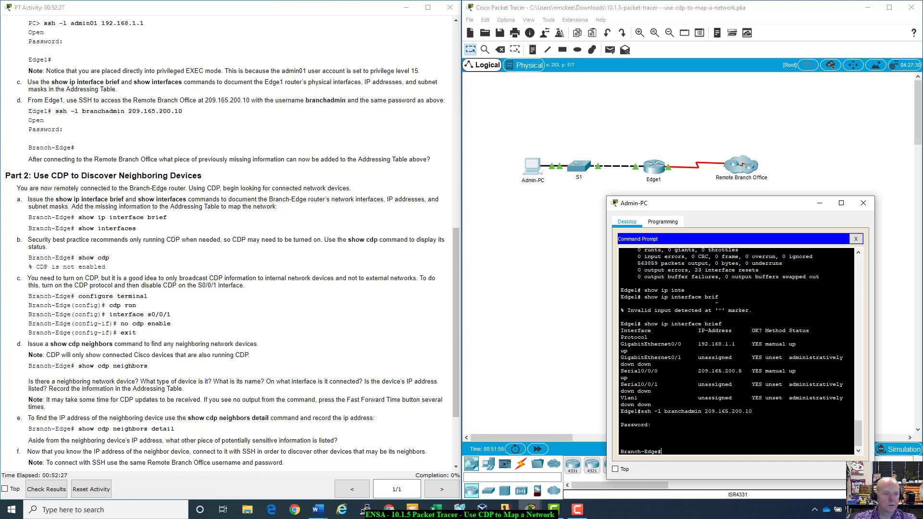
- Run show ip interface brief on Branch-Edge from the Admin-PC command prompt
text(show ip inter)
key(Tab)
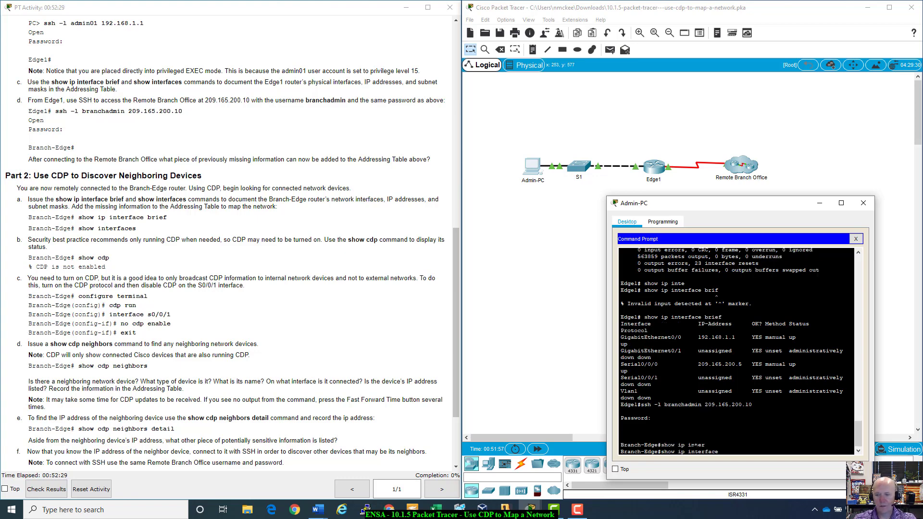
text(br)
key(Tab)
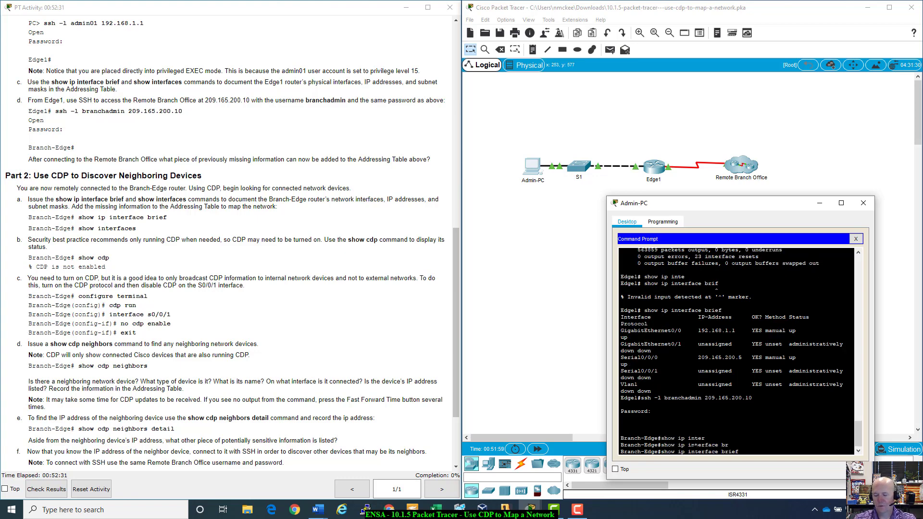
key(Return)
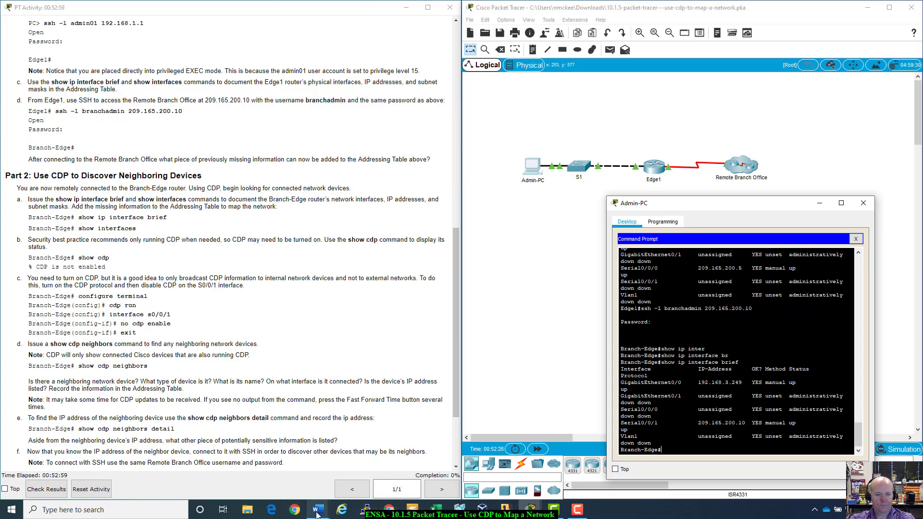
- Bring the Word answer document back and position it at the Addressing Table
mouse_move(317, 514)
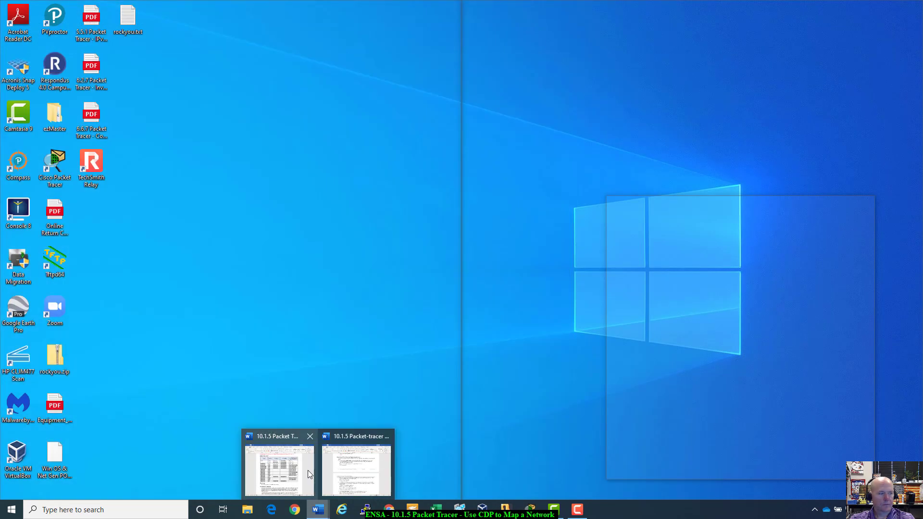
click(339, 471)
drag(387, 72, 363, 35)
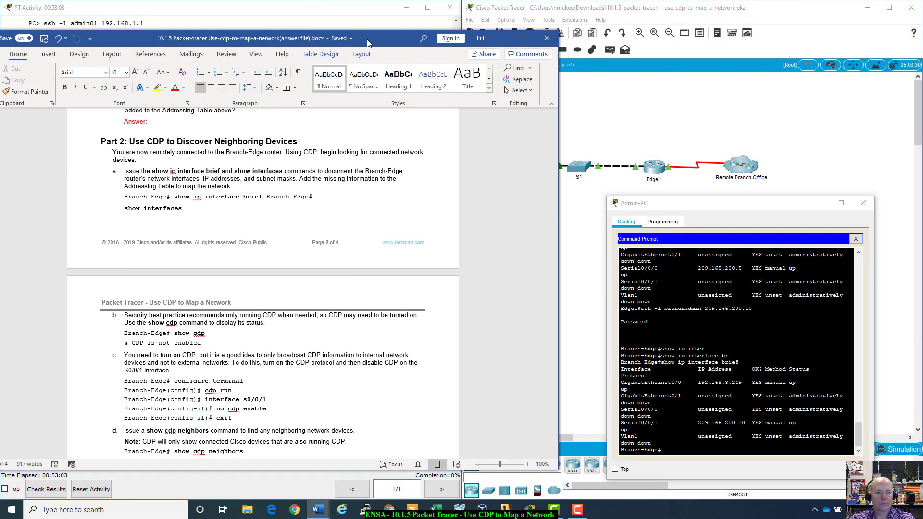
scroll(344, 313, up, 15)
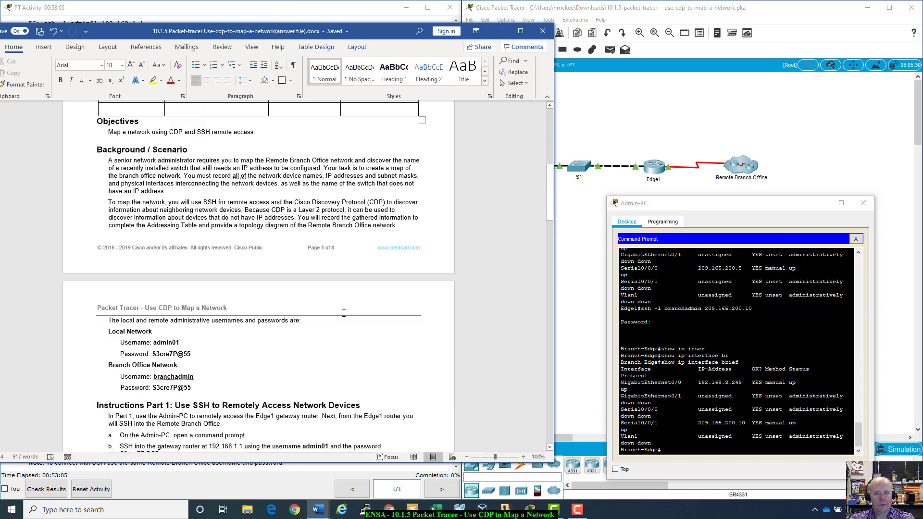
scroll(344, 312, up, 10)
click(142, 301)
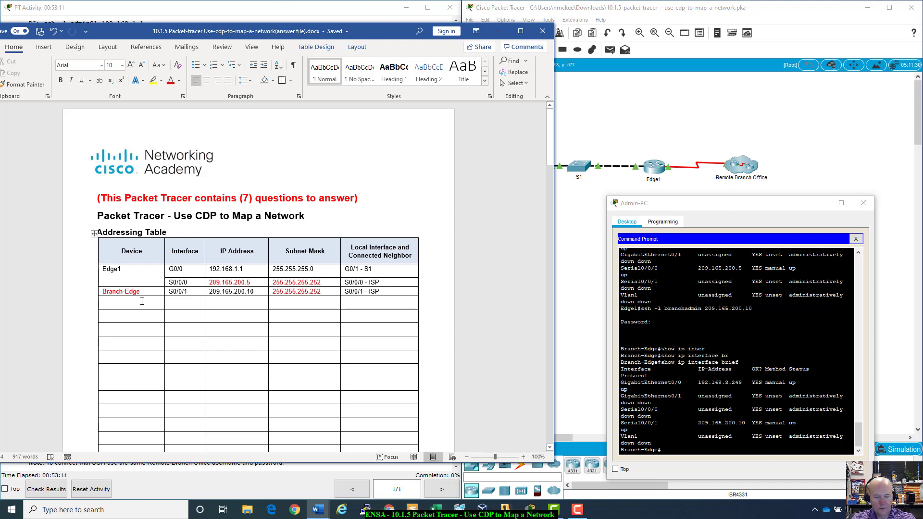
click(208, 291)
click(235, 301)
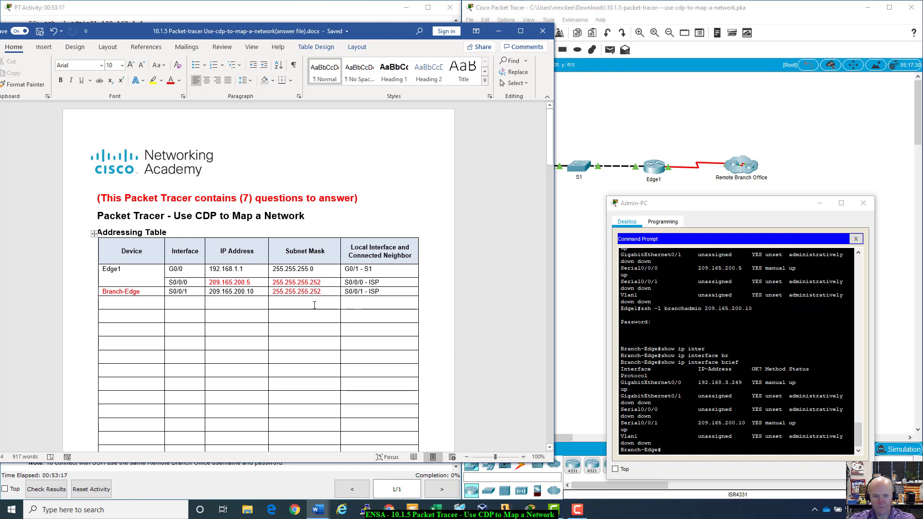
- Copy Branch-Edge into the Device cell of a new table row
click(145, 300)
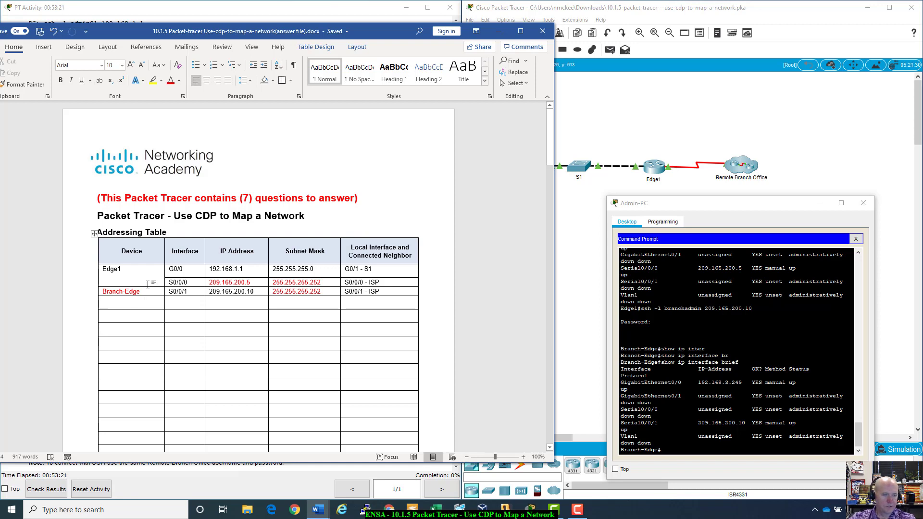
click(142, 293)
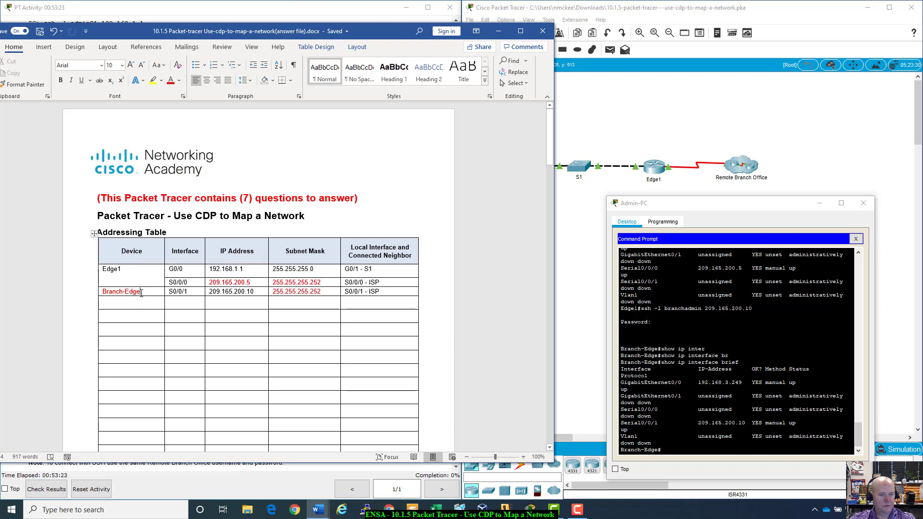
triple_click(142, 293)
key(ctrl+c)
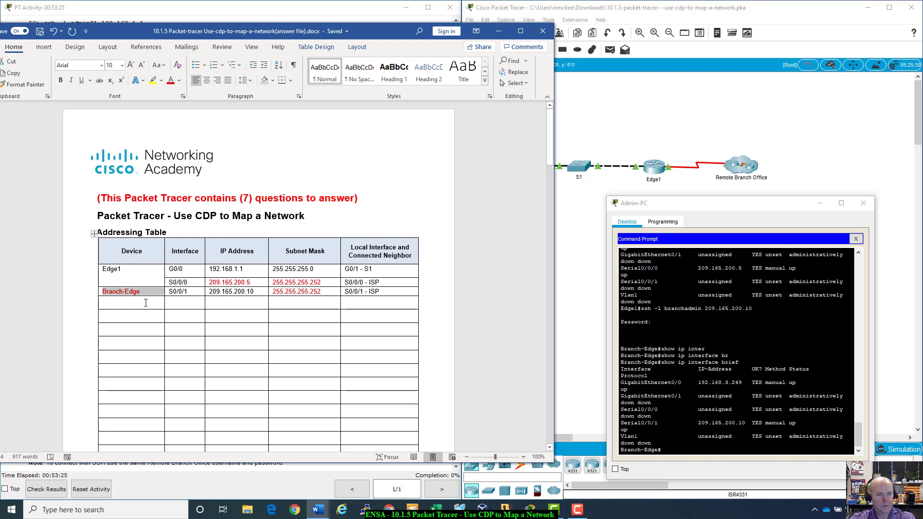
click(146, 303)
key(ctrl+v)
- Enter interface G0/0 and IP address 192.168.3.249 in the new Branch-Edge row
click(183, 304)
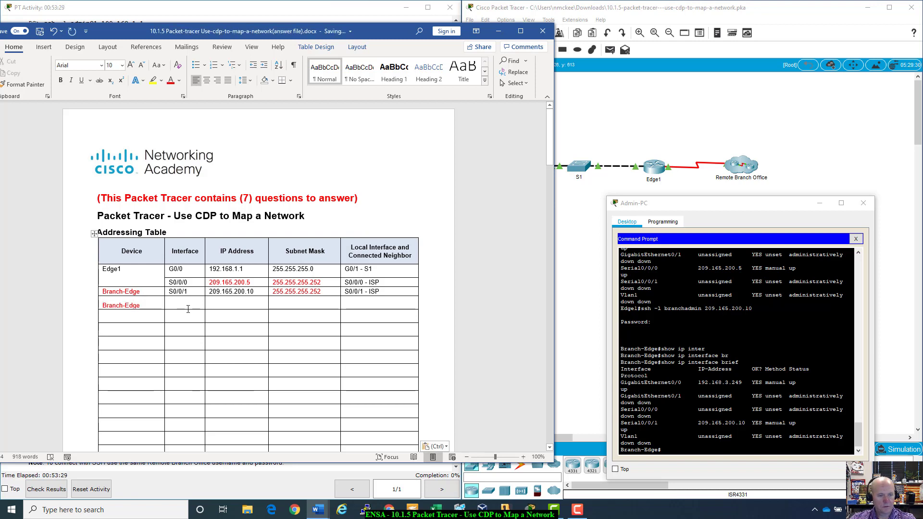
drag(188, 311, 188, 308)
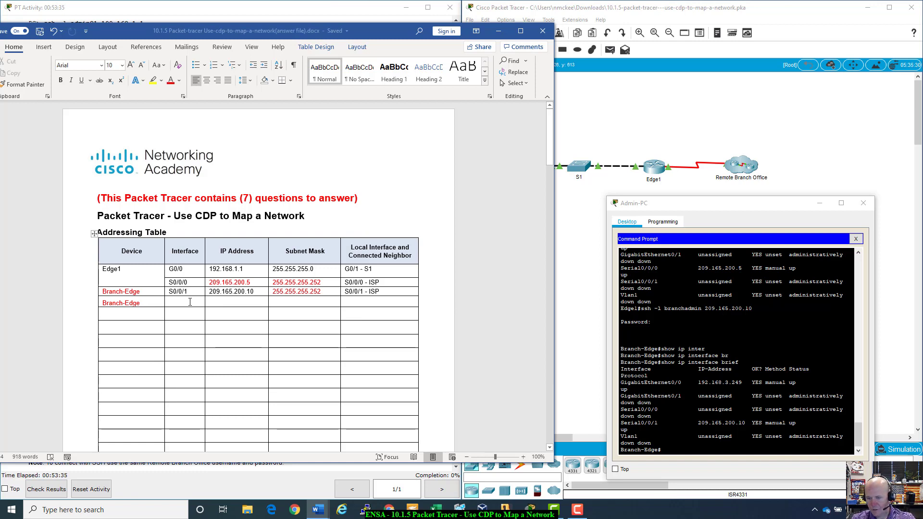
text(G)
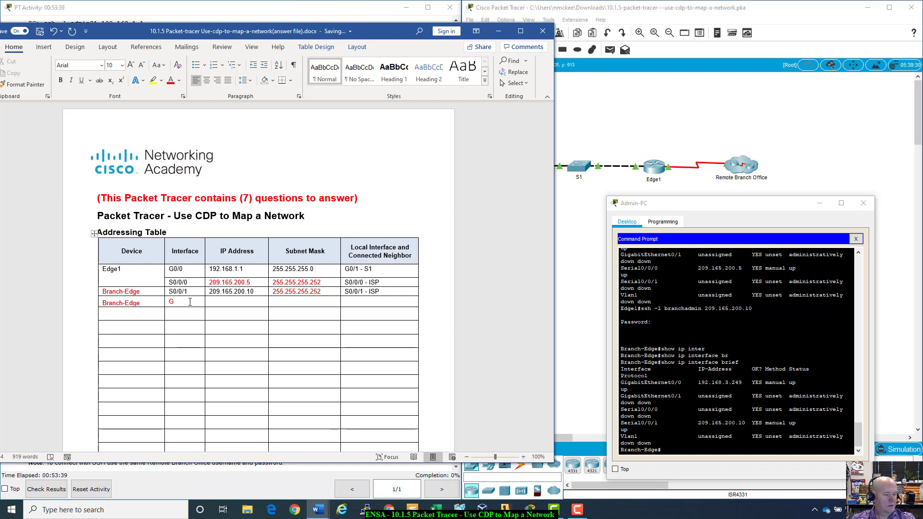
text(0/0)
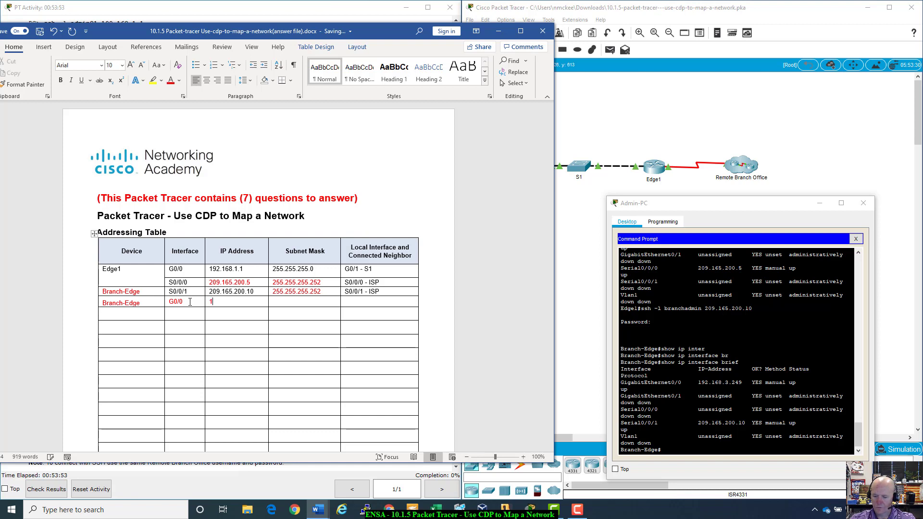
text(92.168)
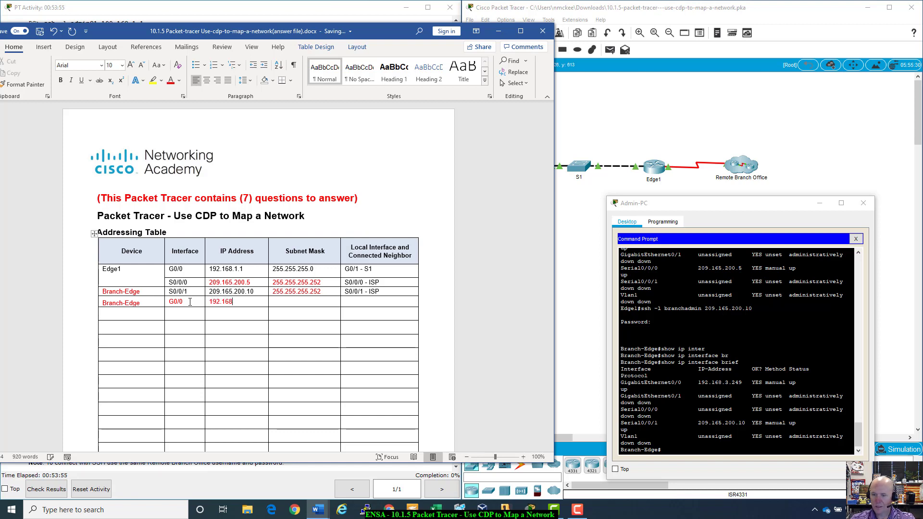
text(.3.249)
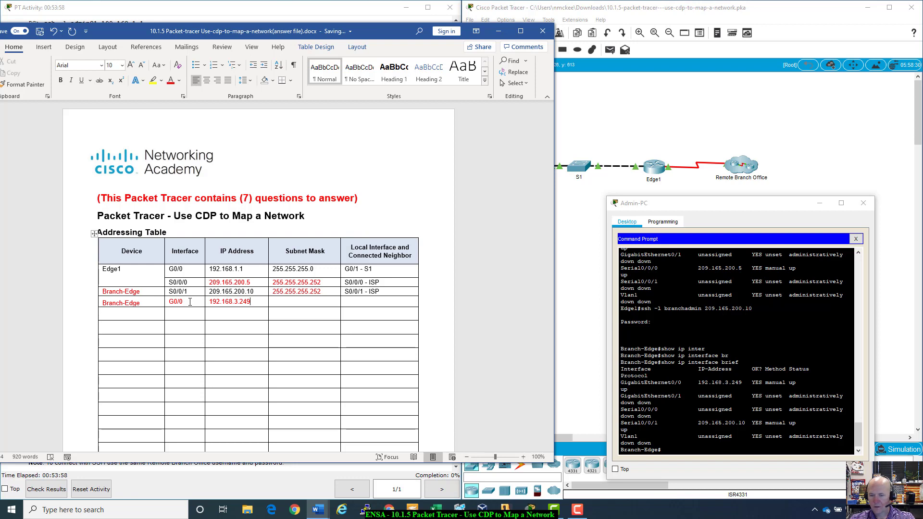
key(Tab)
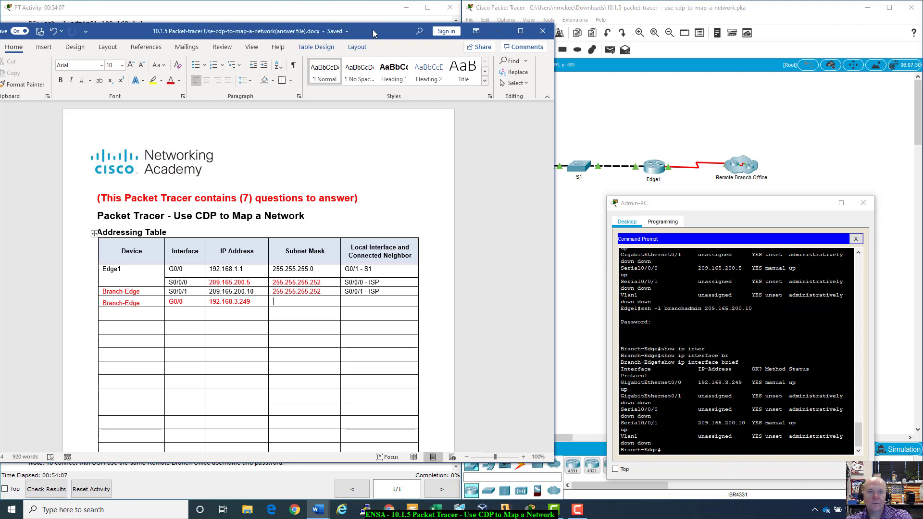
drag(373, 30, 410, 244)
- Run show interfaces on Branch-Edge to read G0/0's 192.168.3.249/29 address, then return to Word
click(535, 243)
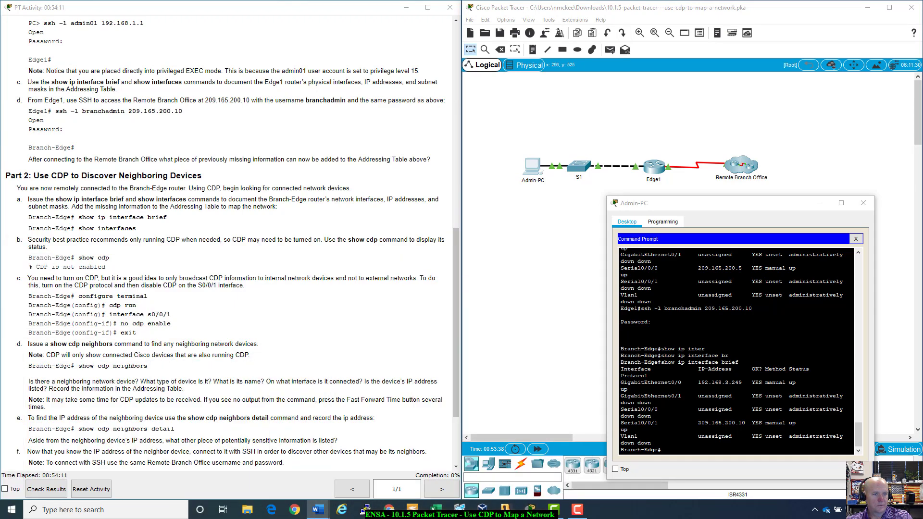
click(695, 454)
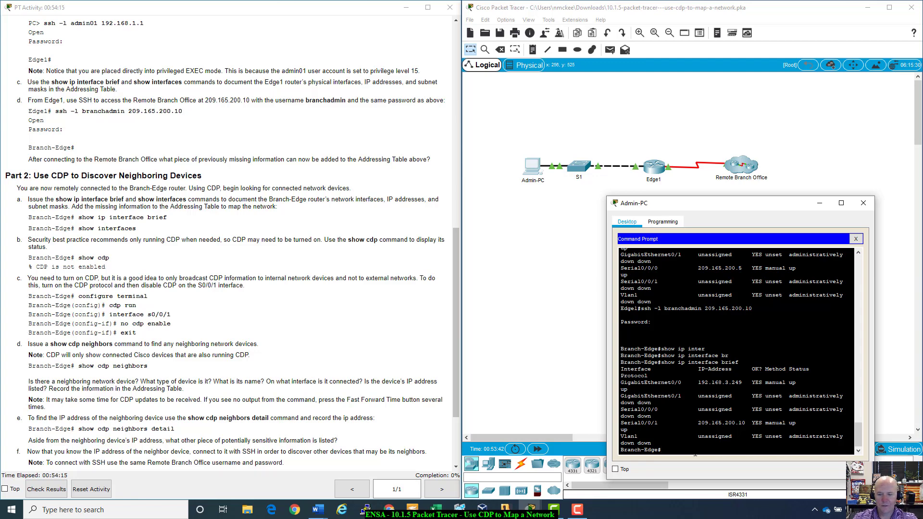
text(show inter)
key(Tab)
key(Return)
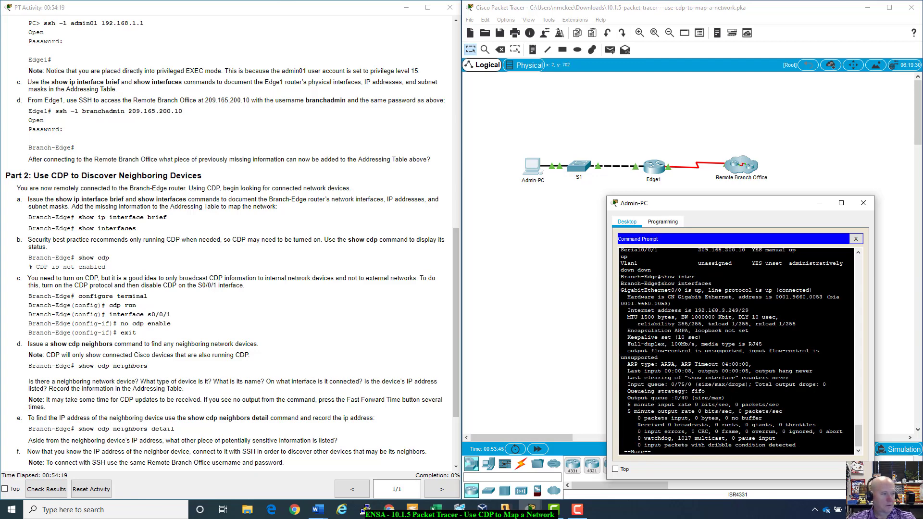
click(318, 510)
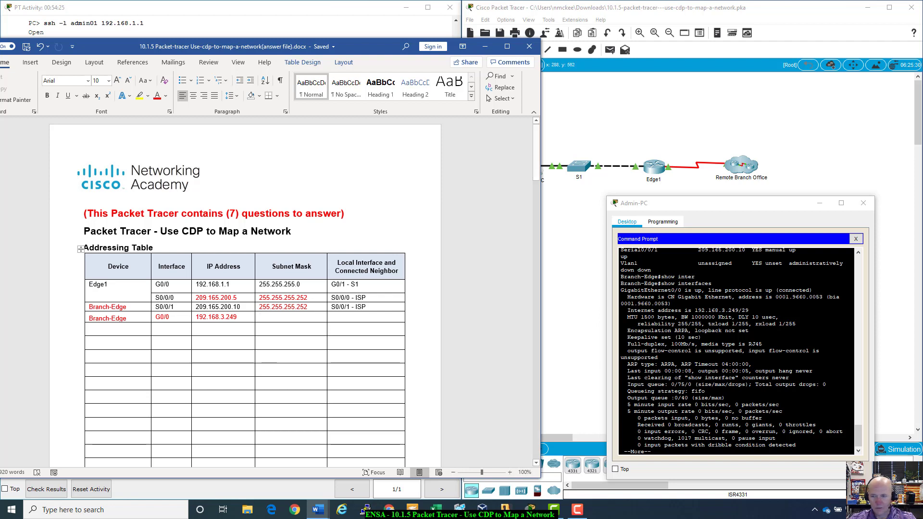
- Enter subnet mask 255.255.255.248 for Branch-Edge G0/0, based on its /29 address
click(721, 310)
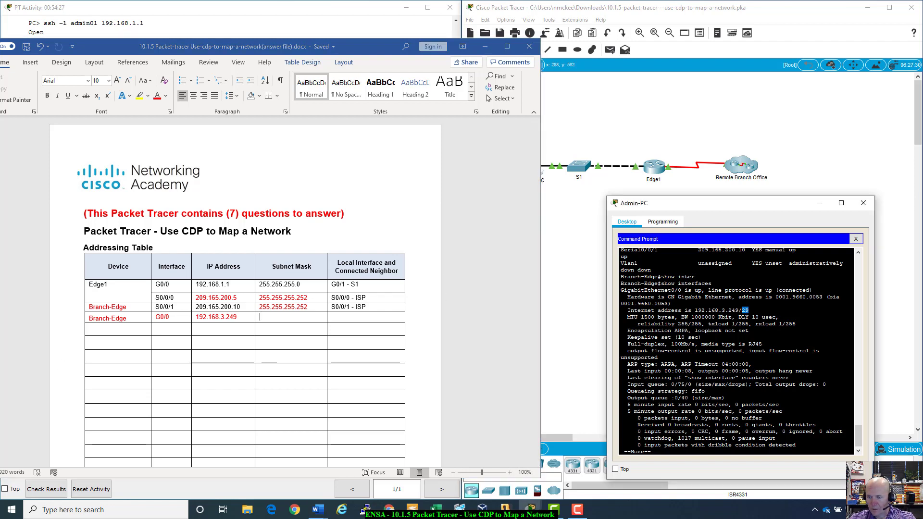
drag(748, 310, 695, 310)
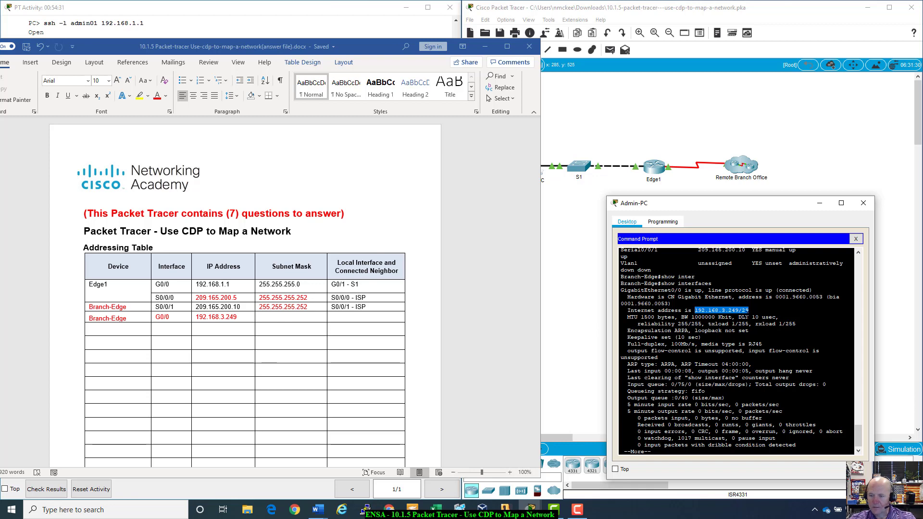
click(278, 319)
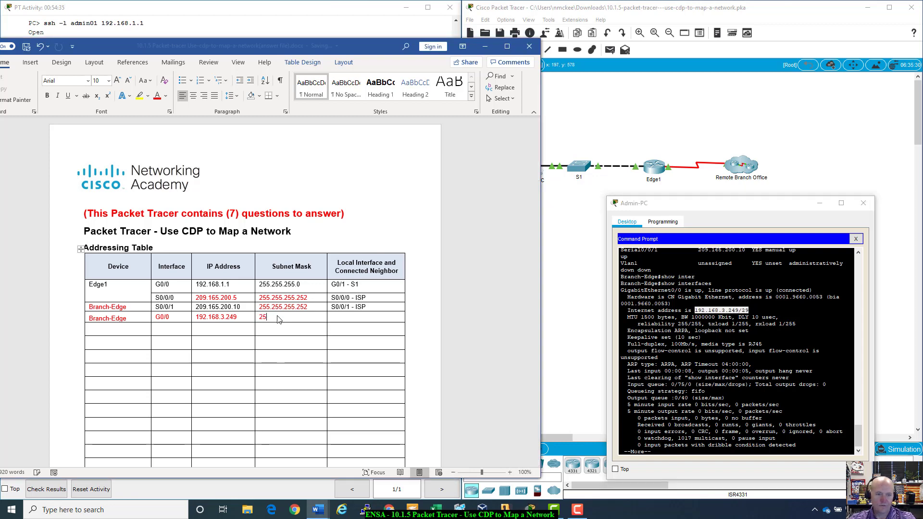
text(255.255.255)
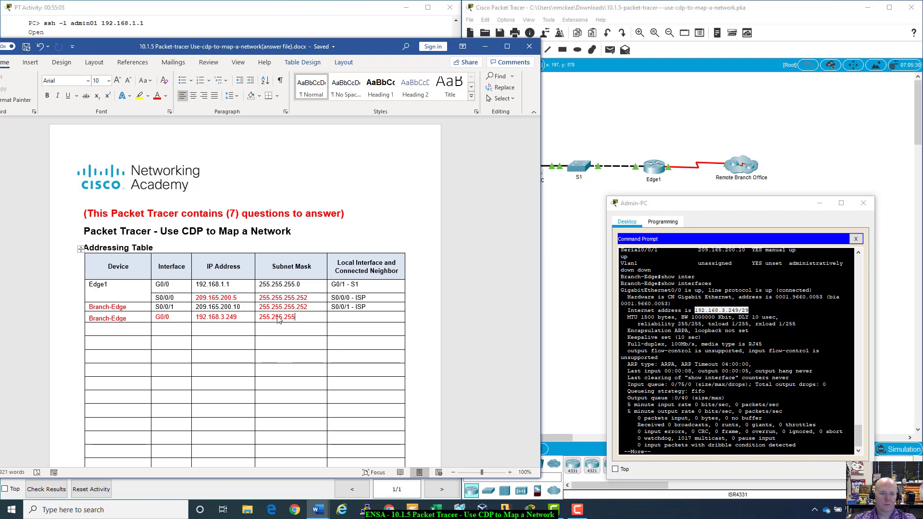
text(.248)
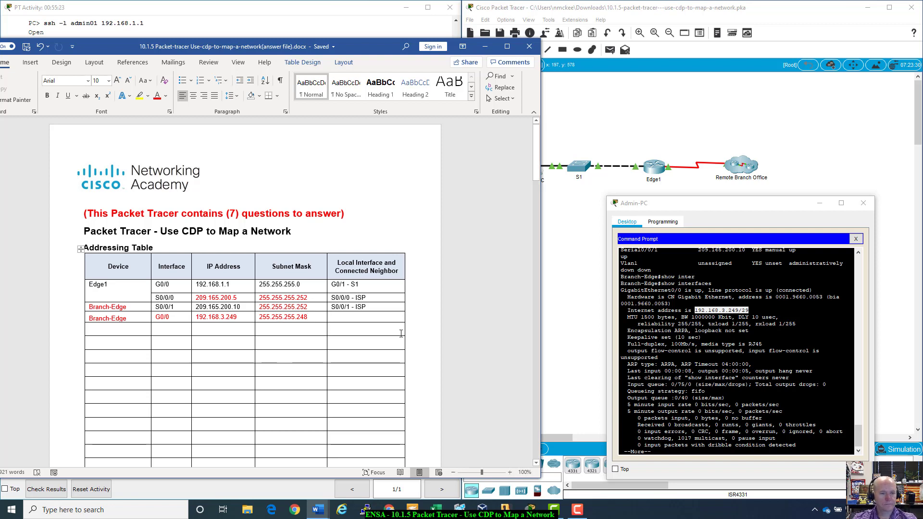
key(Tab)
- Type 'G0/0 -' into that row's neighbour cell
text(G0/0)
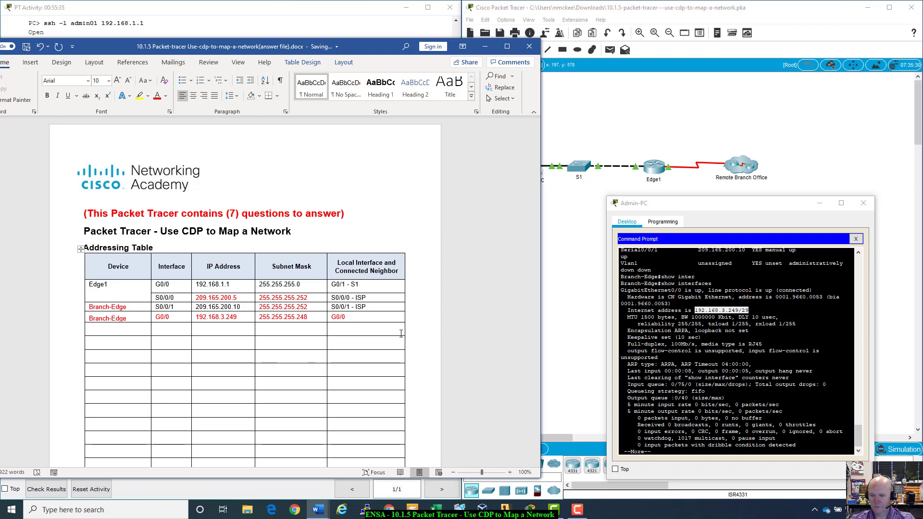
click(371, 316)
text(-)
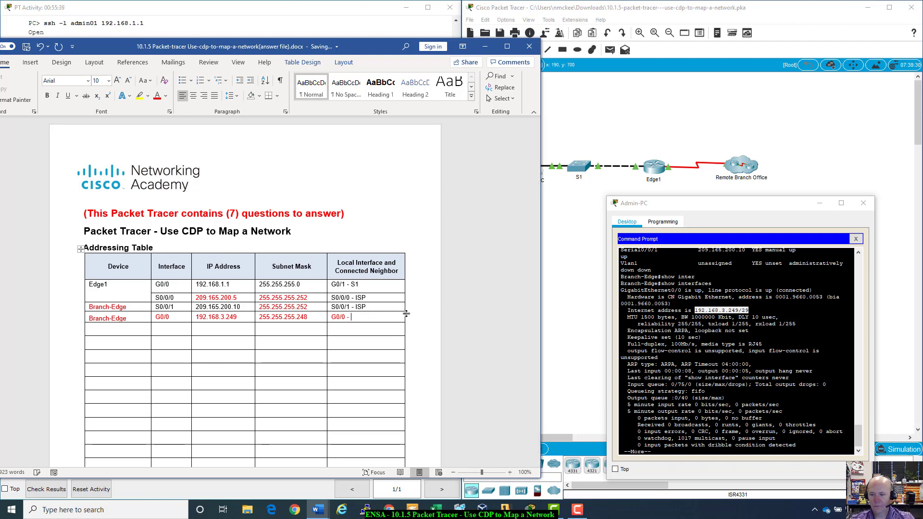
click(728, 431)
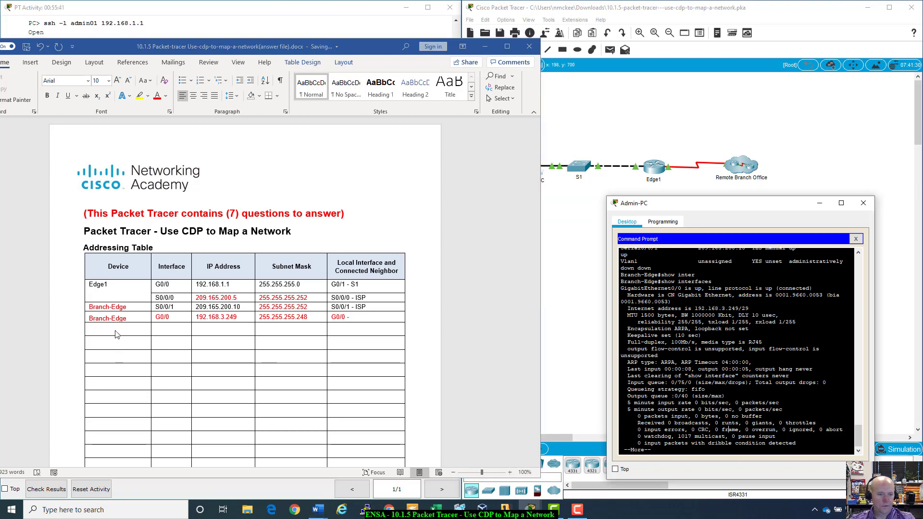
scroll(735, 351, up, 6)
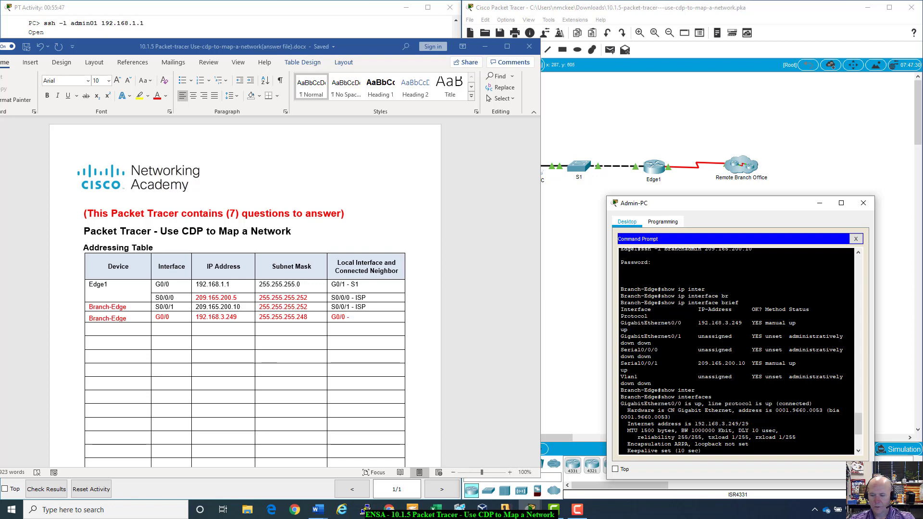
- Page the interface output to Serial0/0/1 and select its address 209.165.200.10/30
drag(625, 370, 705, 363)
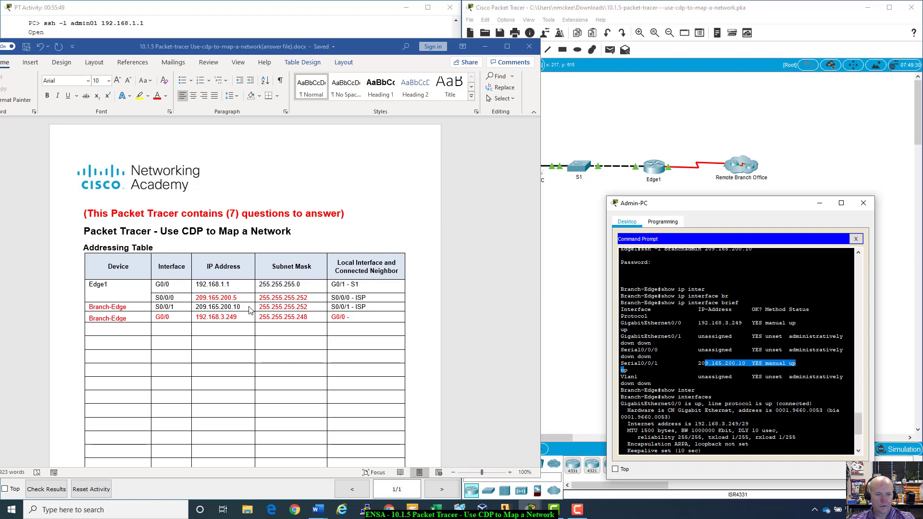
click(682, 384)
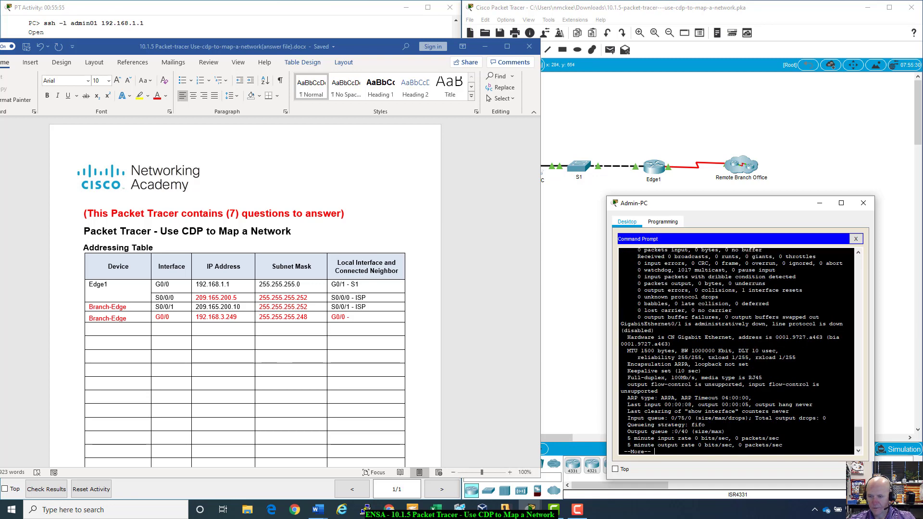
key(space)
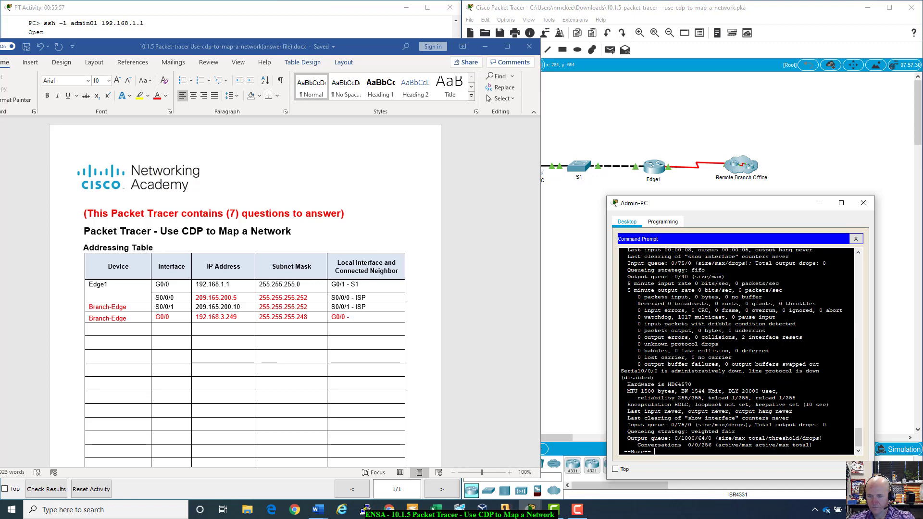
key(space)
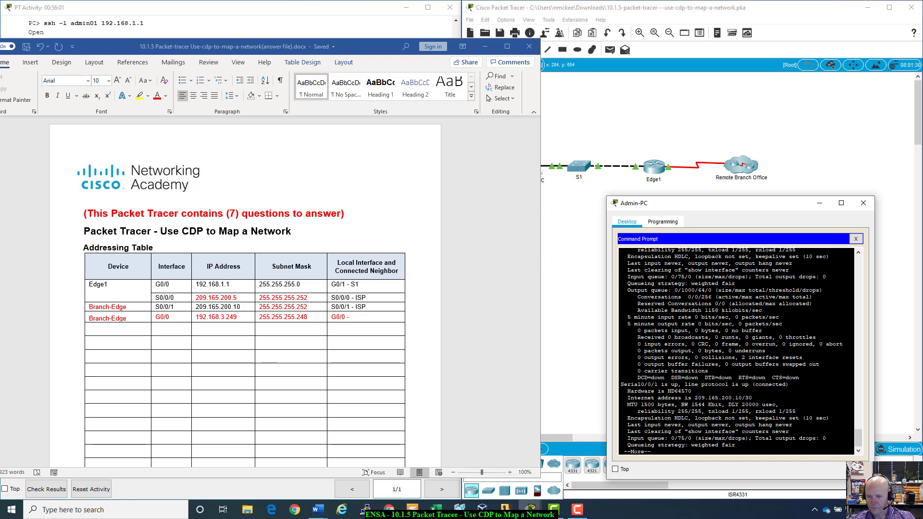
drag(695, 397, 746, 398)
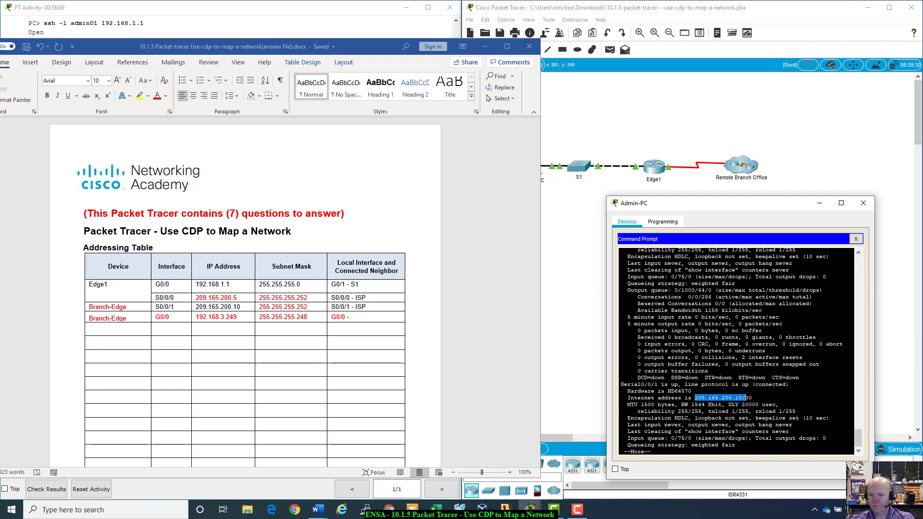
drag(751, 397, 691, 397)
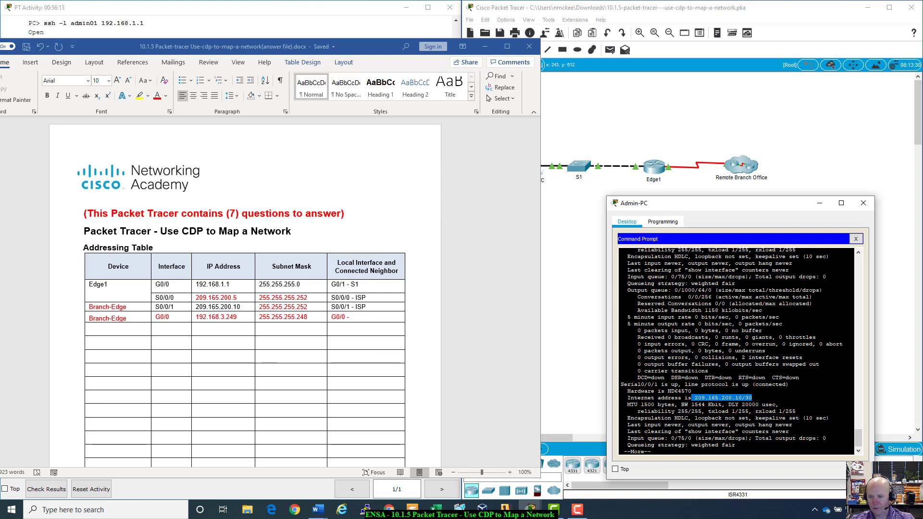
- Close Admin-PC's Command Prompt and window, leaving the topology and activity instructions visible
click(855, 239)
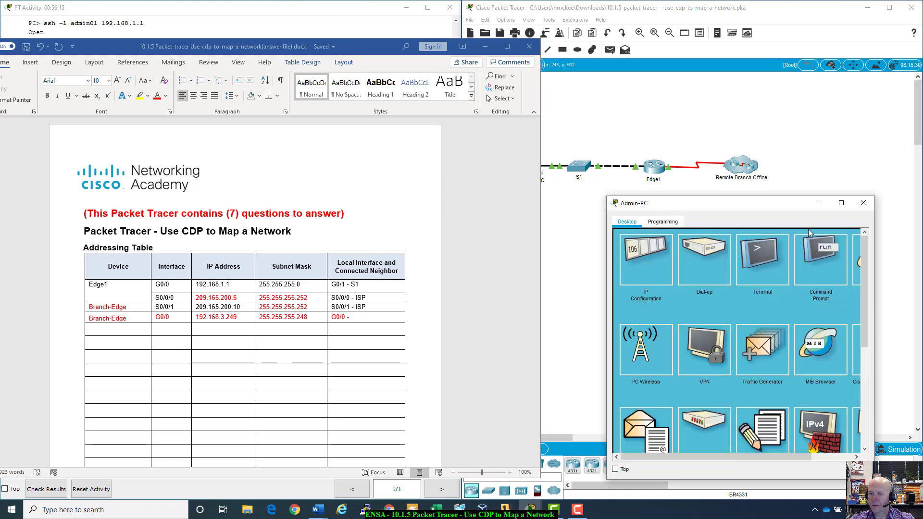
drag(790, 206, 800, 199)
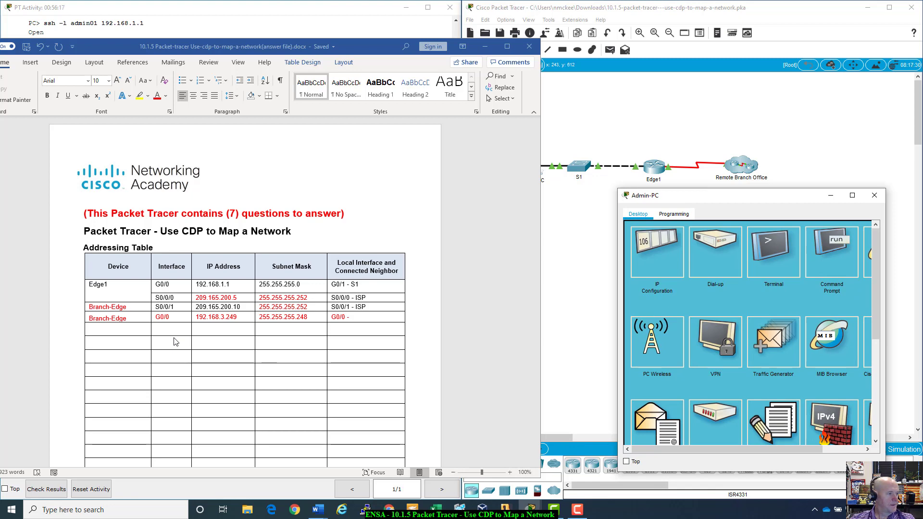
click(367, 27)
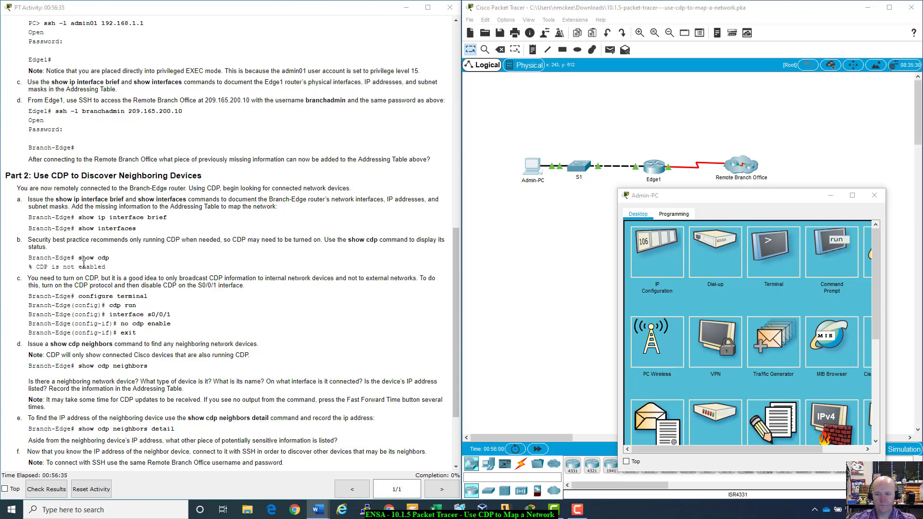
drag(707, 197, 578, 110)
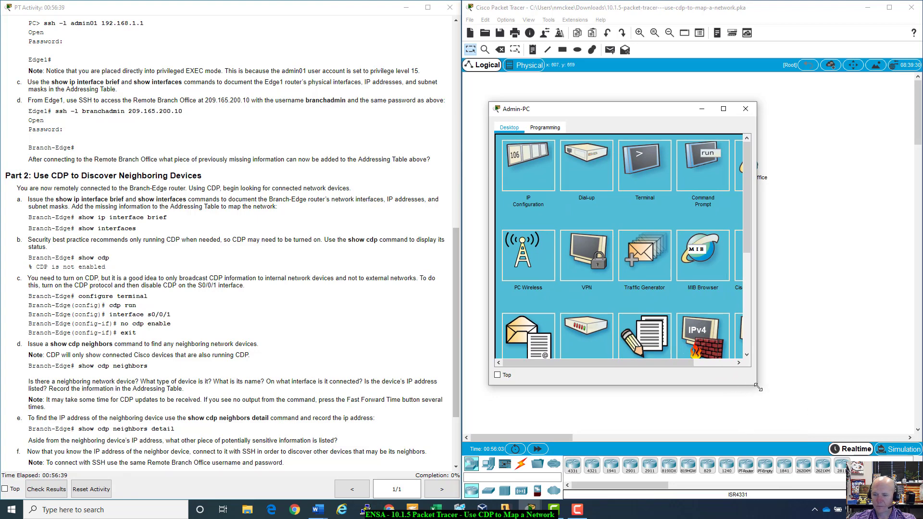
drag(758, 387, 903, 450)
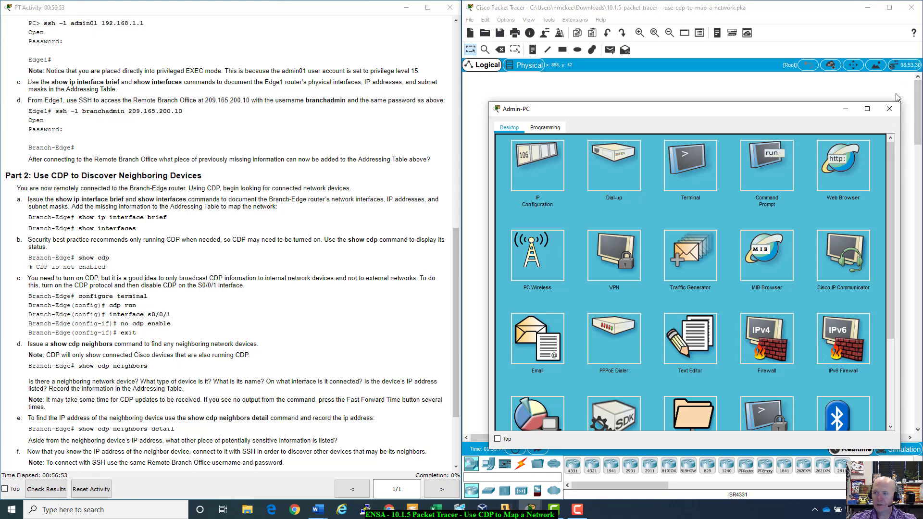
click(888, 108)
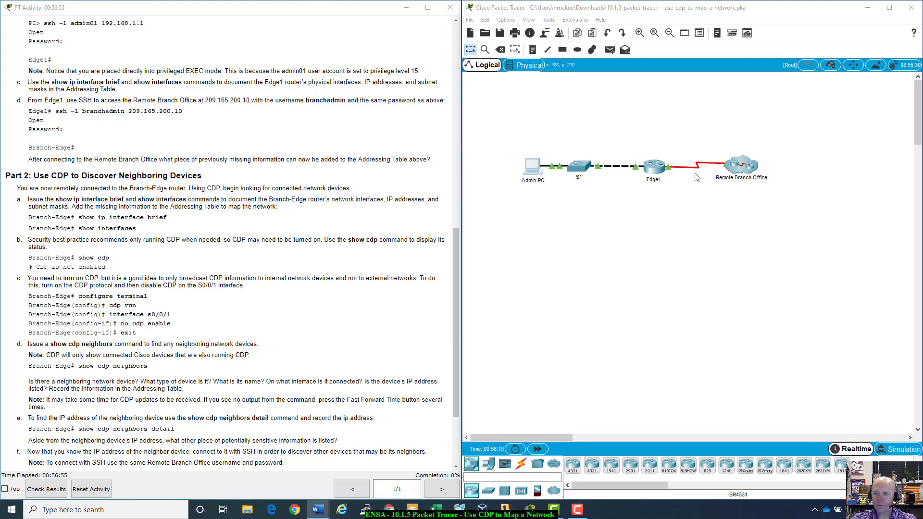
click(654, 165)
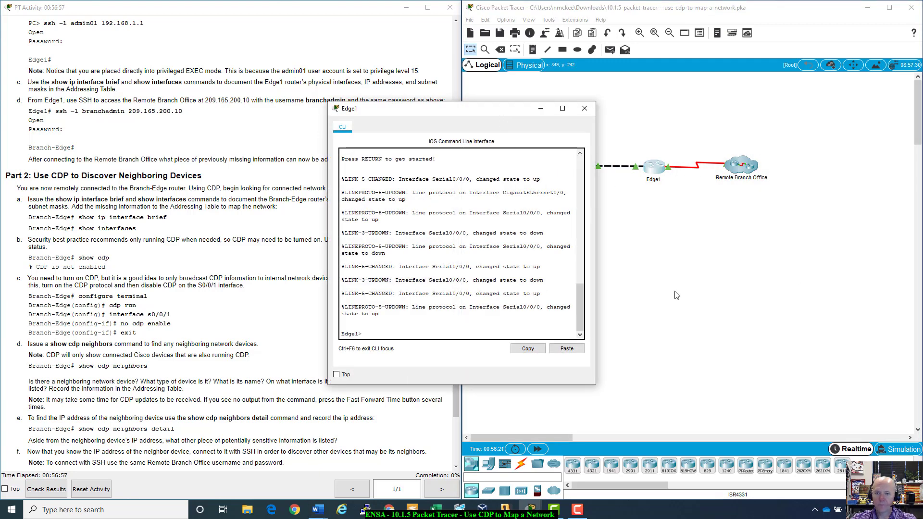
drag(519, 108, 749, 143)
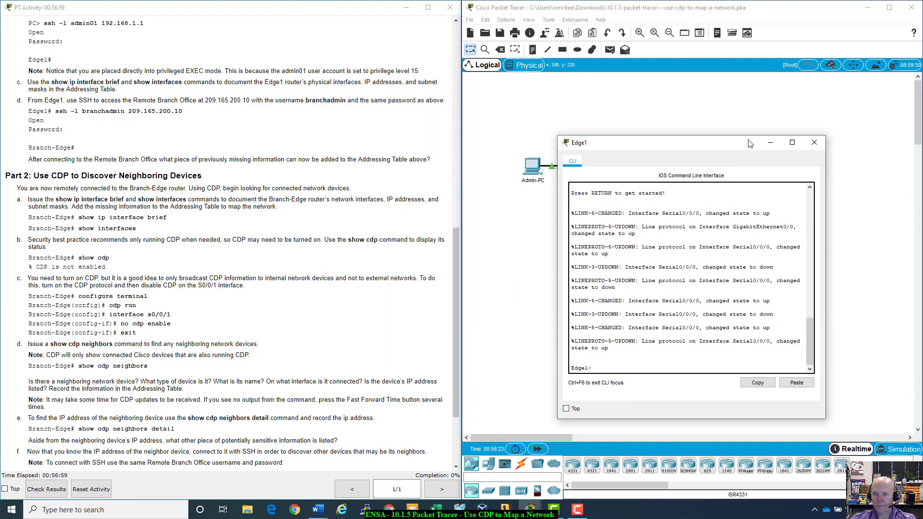
click(820, 145)
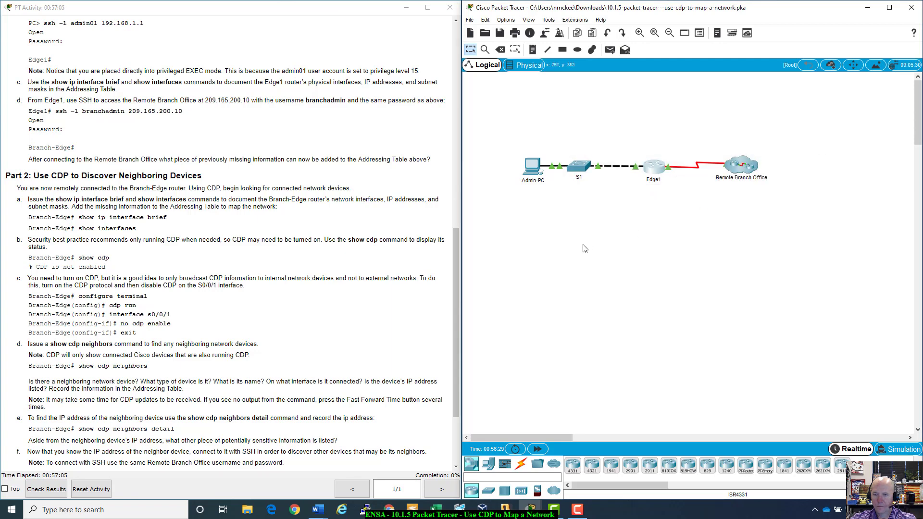
click(655, 172)
drag(516, 113, 740, 125)
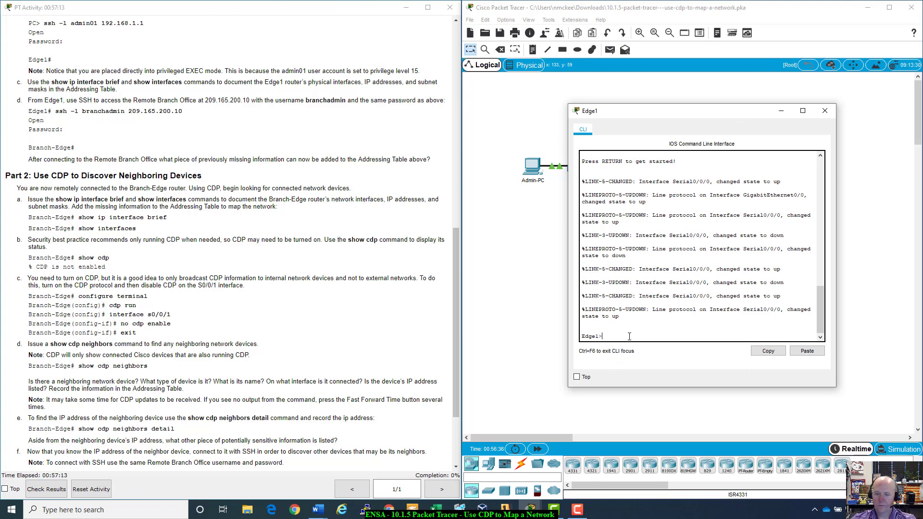
text(dfa)
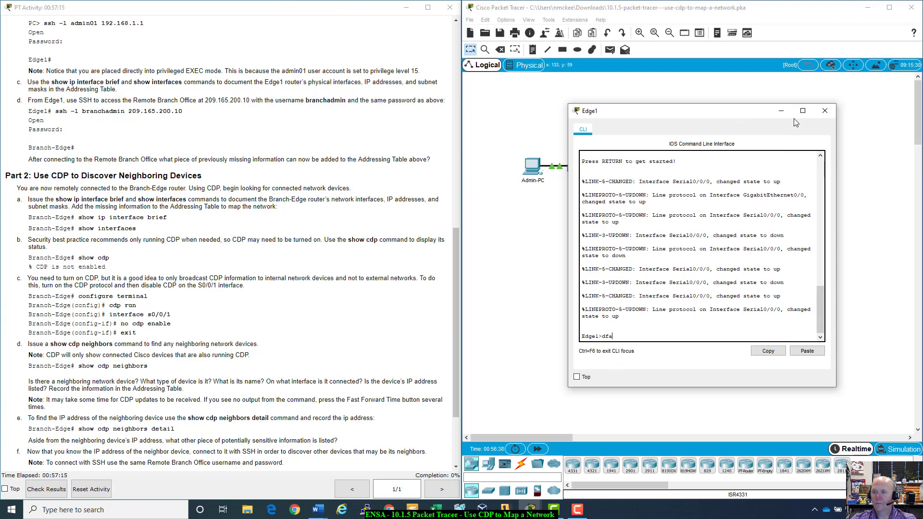
click(794, 118)
click(650, 172)
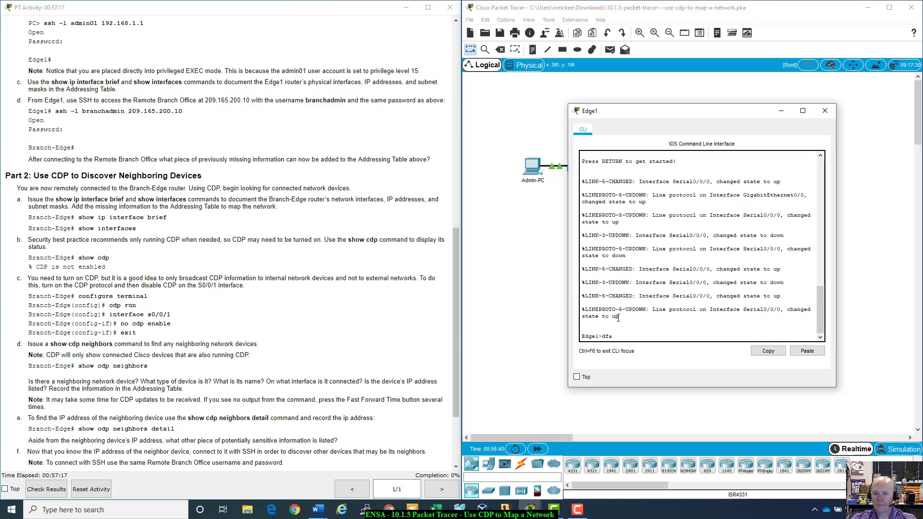
key(BackSpace)
key(BackSpace)
key(BackSpace)
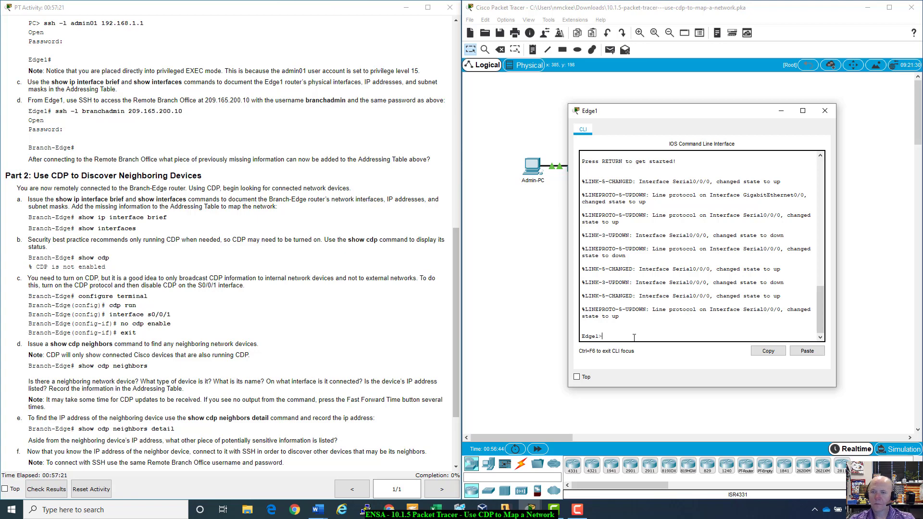
scroll(634, 338, up, 2)
scroll(634, 338, up, 10)
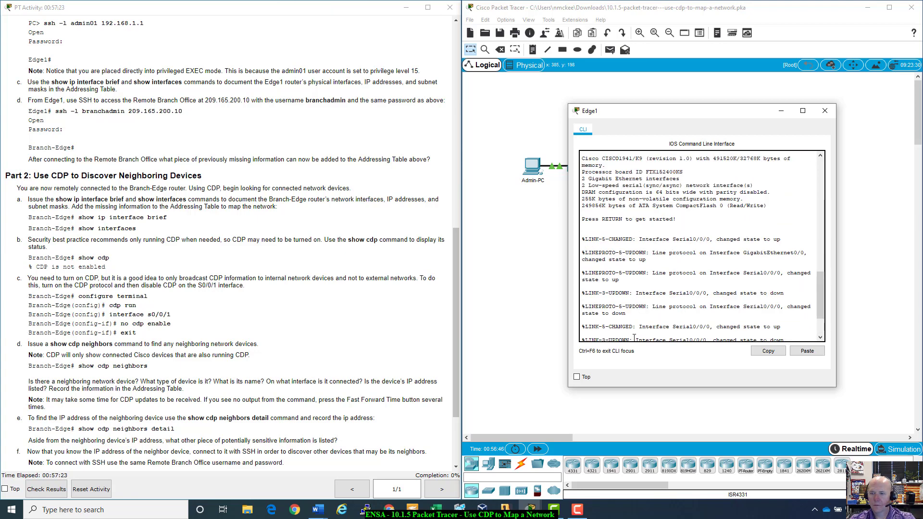
scroll(634, 337, down, 12)
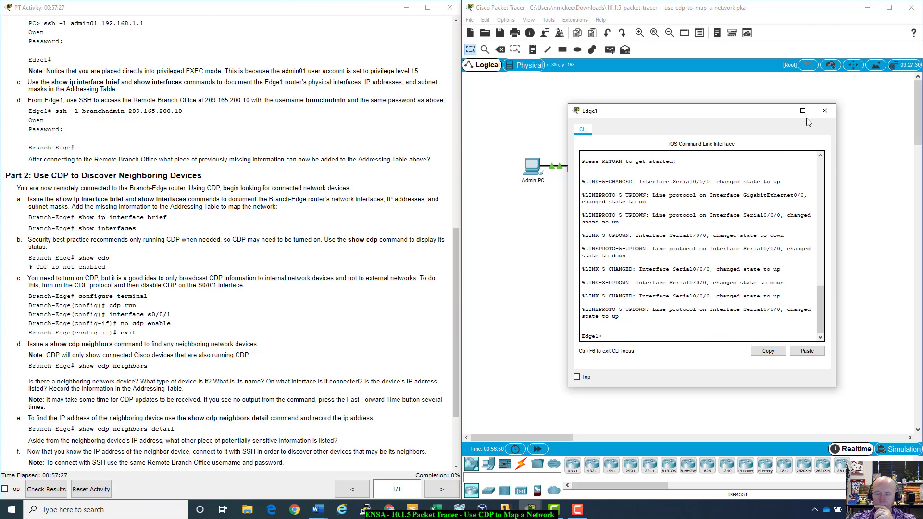
click(825, 111)
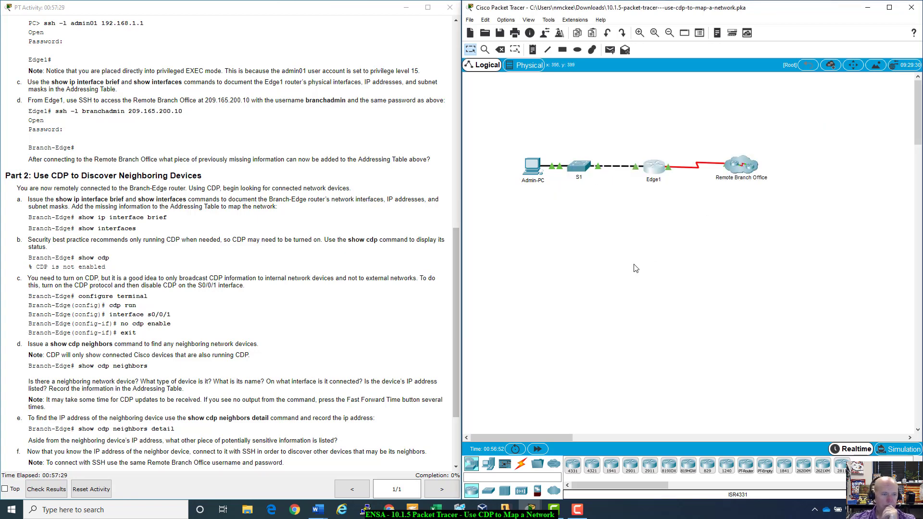
- Open Edge1's CLI and run enable, submitting the password prompt
scroll(91, 309, up, 2)
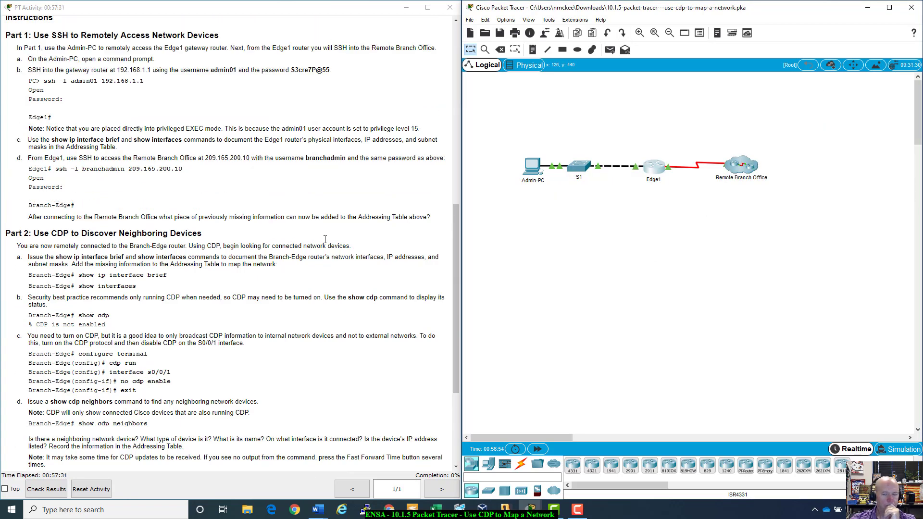
click(652, 169)
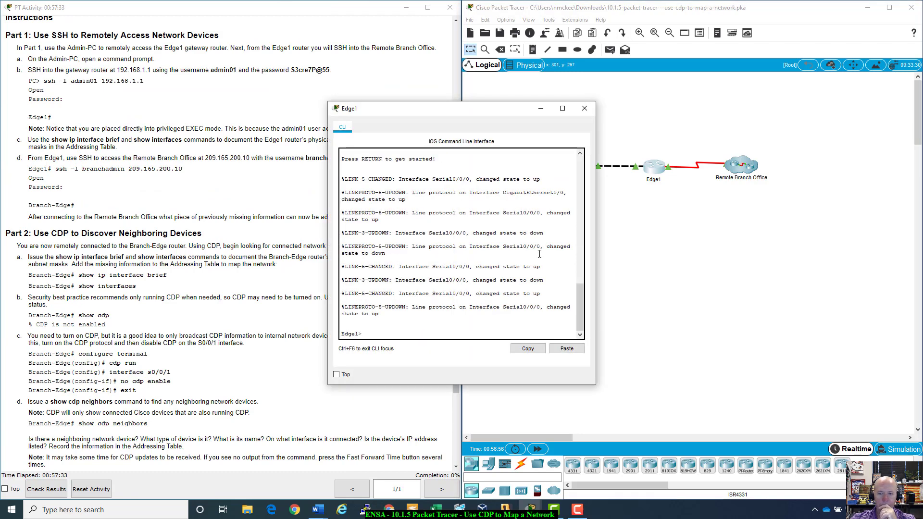
drag(494, 111, 637, 154)
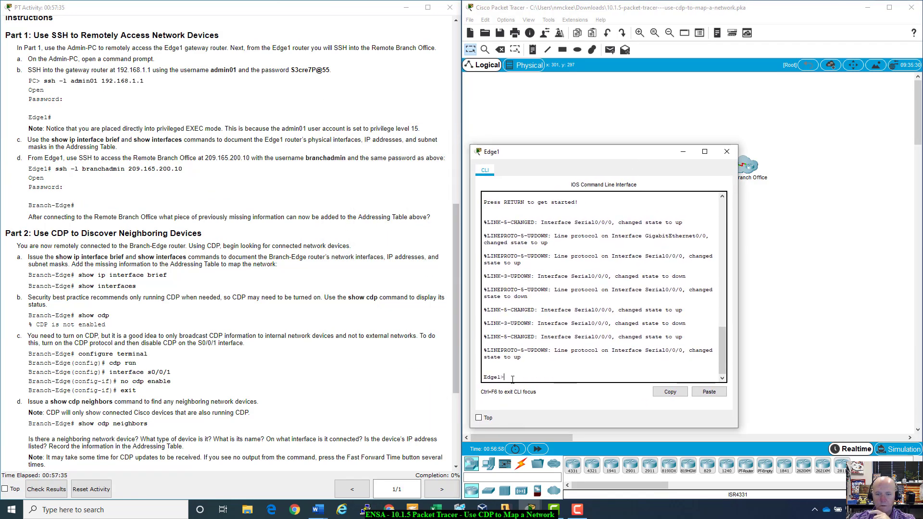
text(enabl)
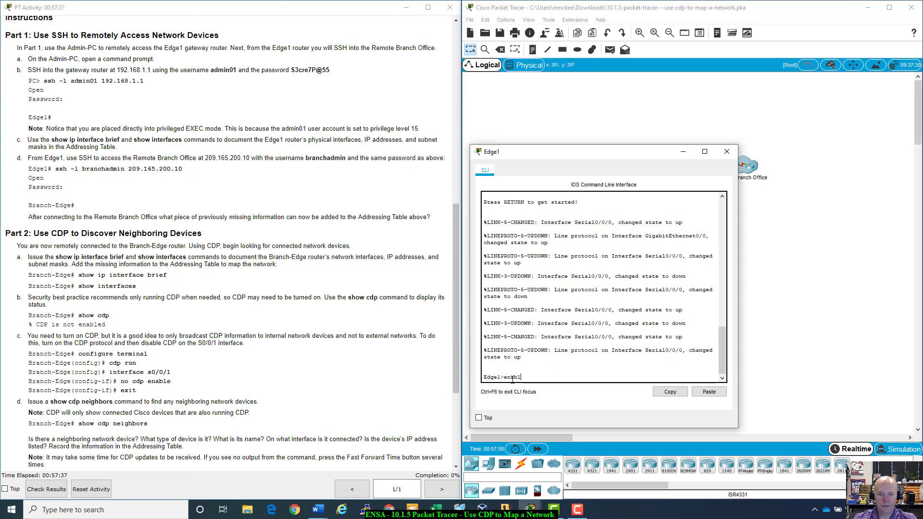
text(e)
key(Return)
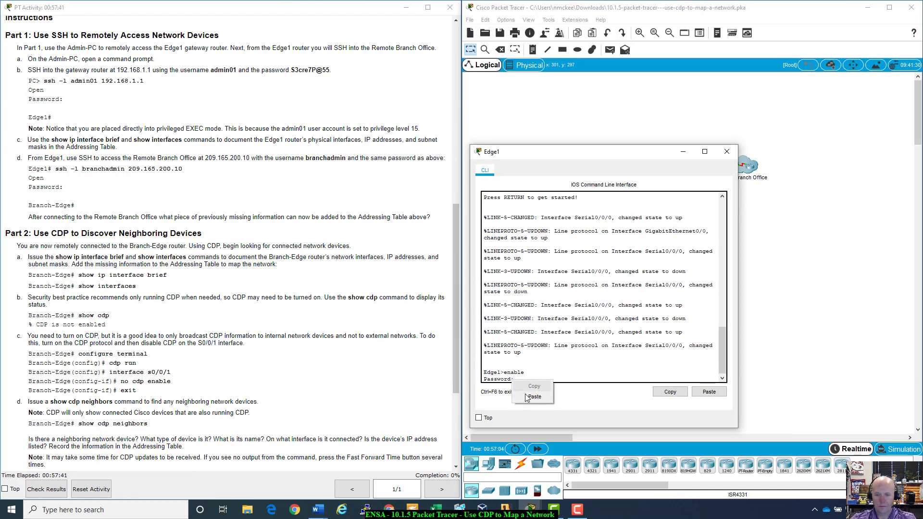
key(Return)
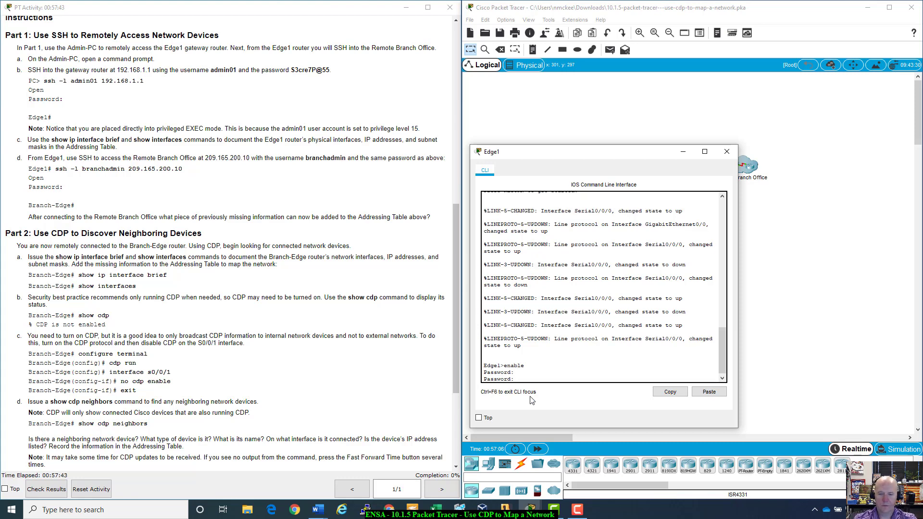
- Resubmit the Edge1 enable password and, after % Bad secrets, run enable again
scroll(158, 188, up, 9)
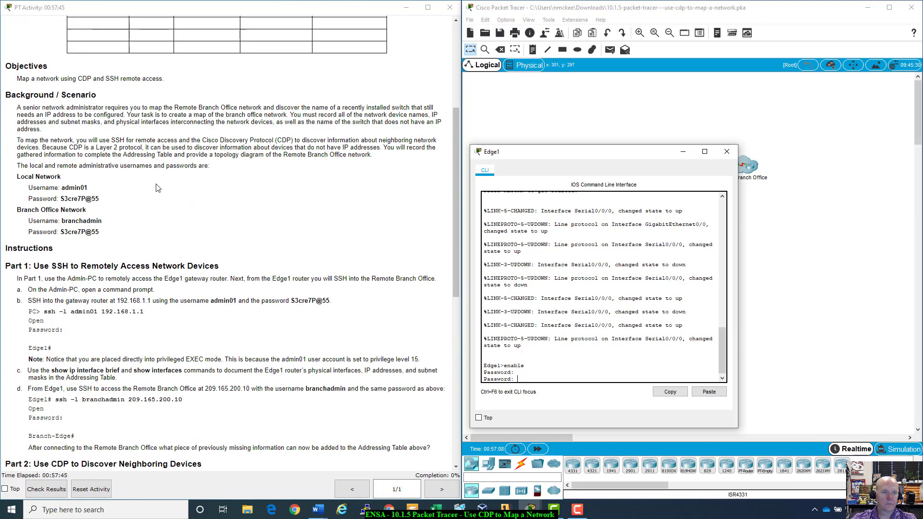
drag(106, 228, 61, 230)
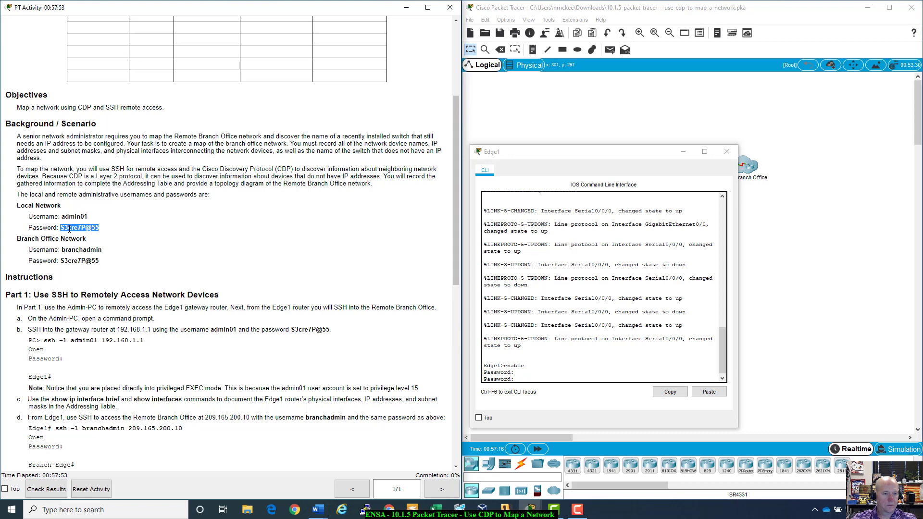
click(526, 376)
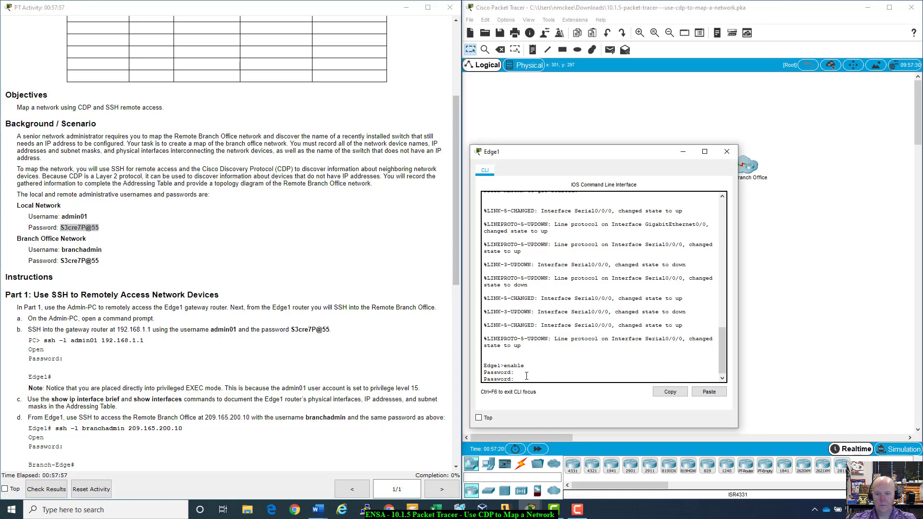
key(Return)
key(Return)
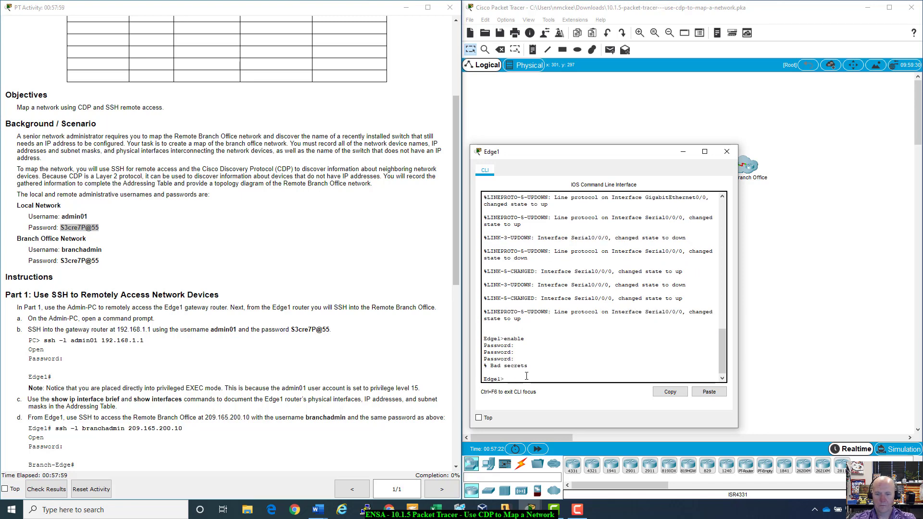
text(enab)
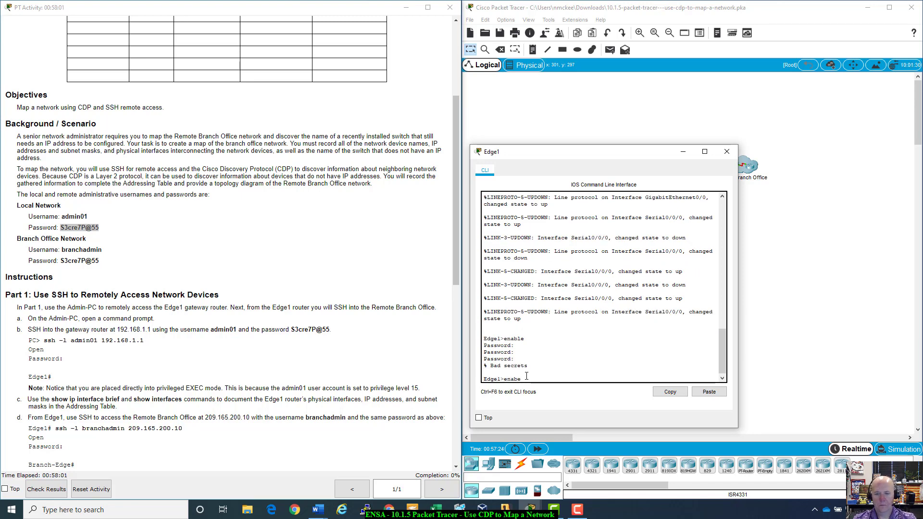
text(le)
key(Return)
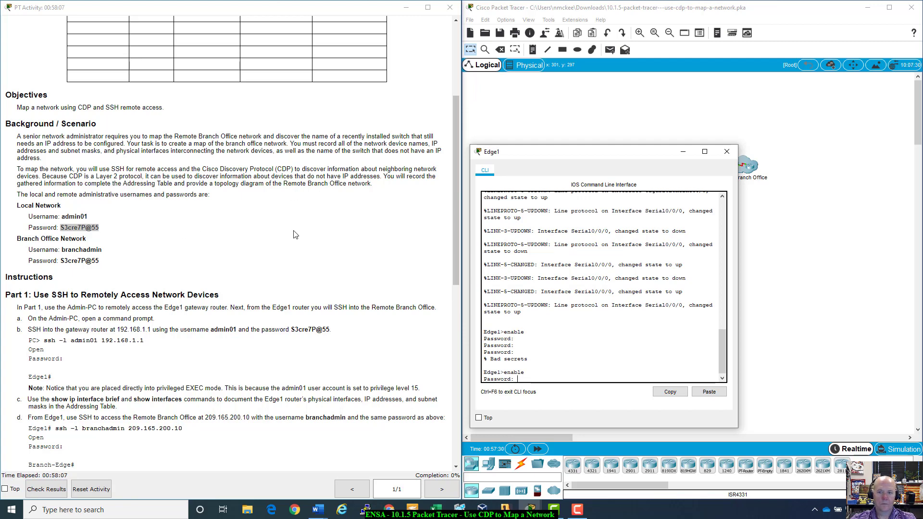
scroll(295, 235, up, 6)
scroll(295, 235, down, 3)
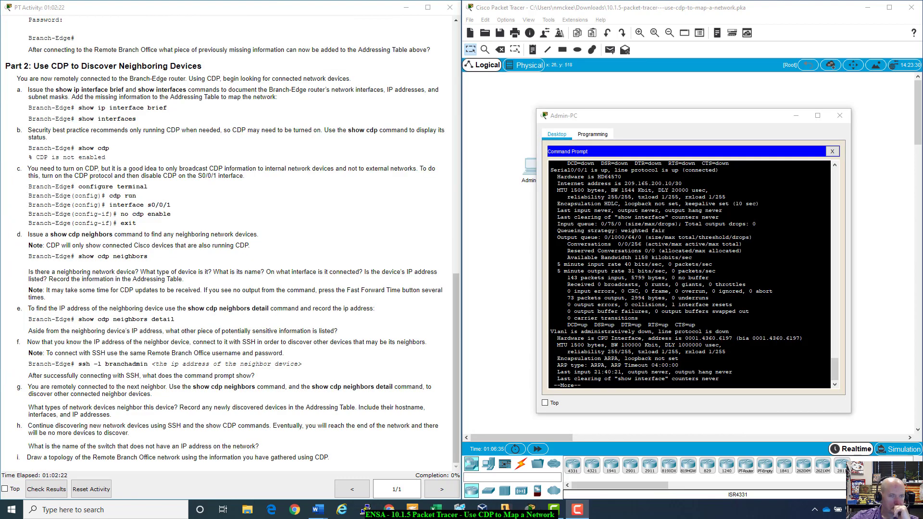
- Finish the paged output and run show cdp on Branch-Edge
click(690, 274)
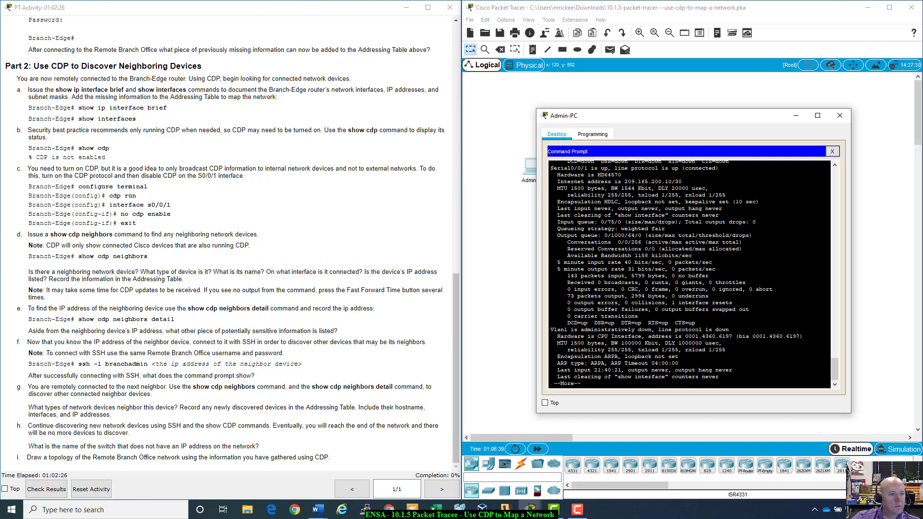
key(space)
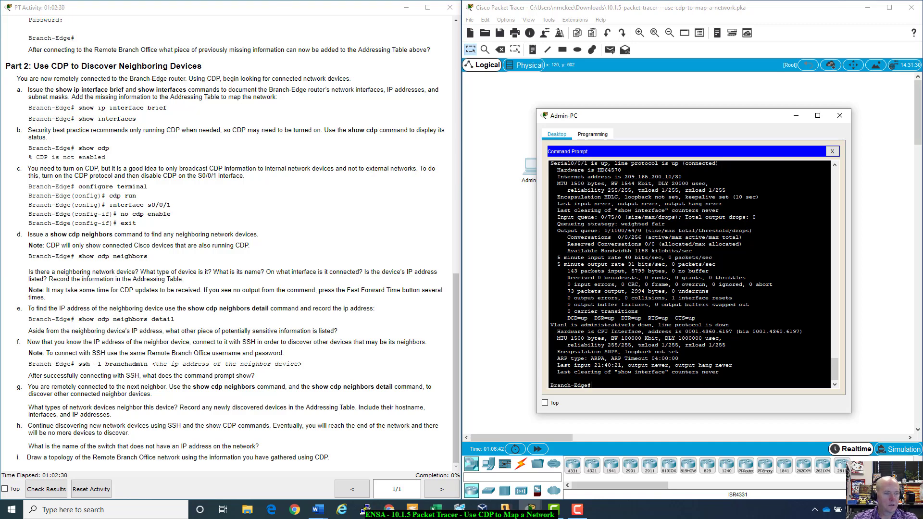
text(show c)
key(Tab)
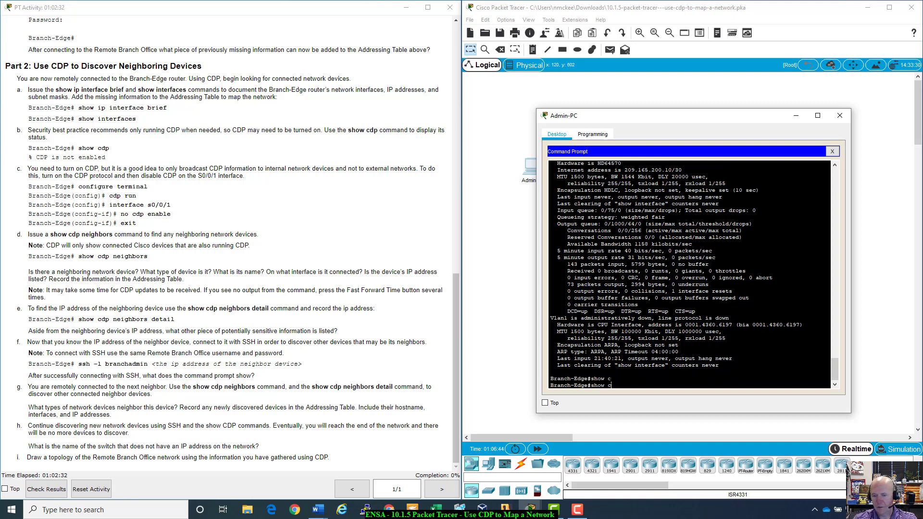
text(dp)
key(Return)
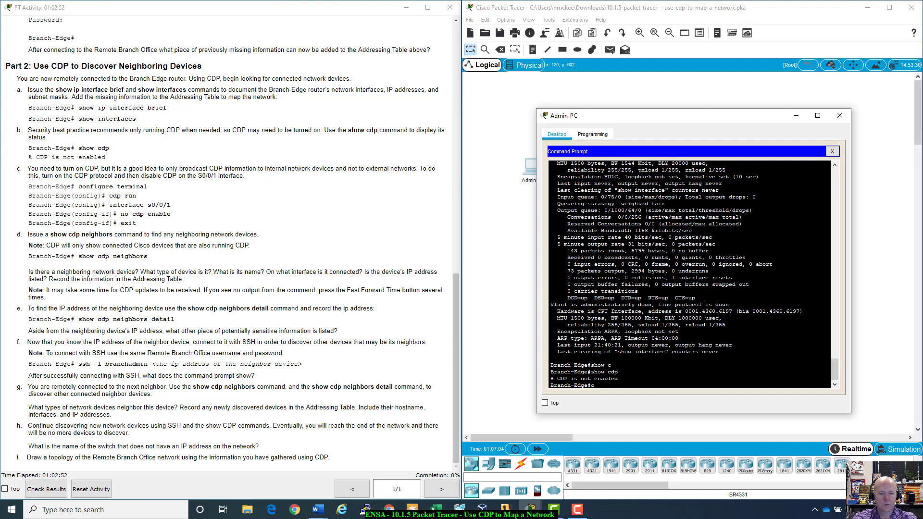
- Enable CDP globally with cdp run and enter interface s0/0/1 configuration
text(onfig t)
key(Return)
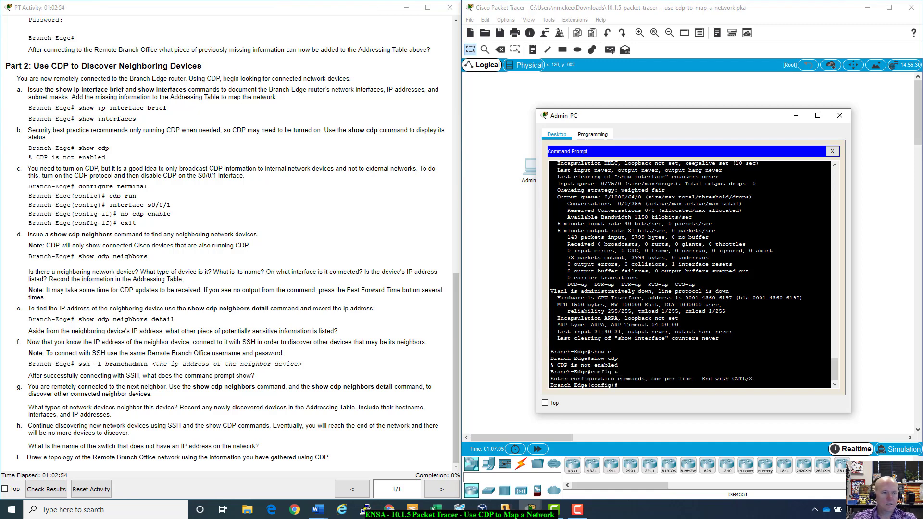
text(in)
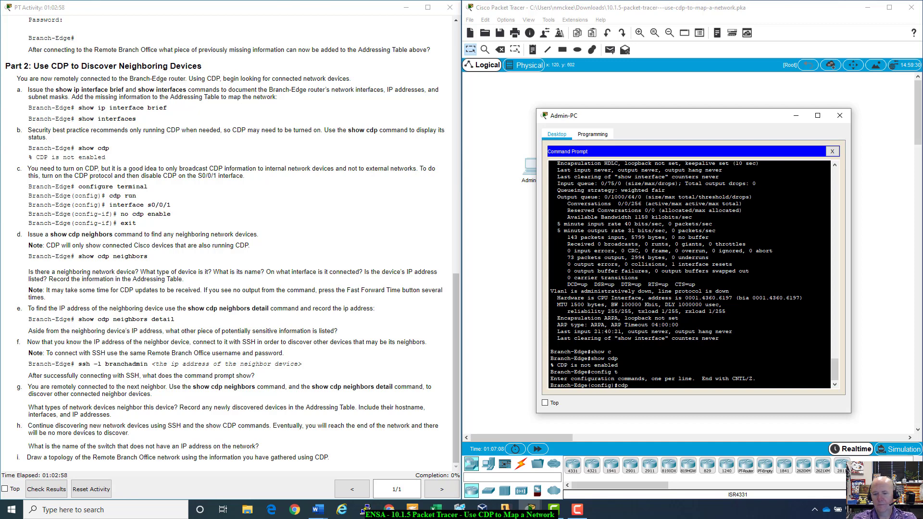
text(cdp run)
key(Return)
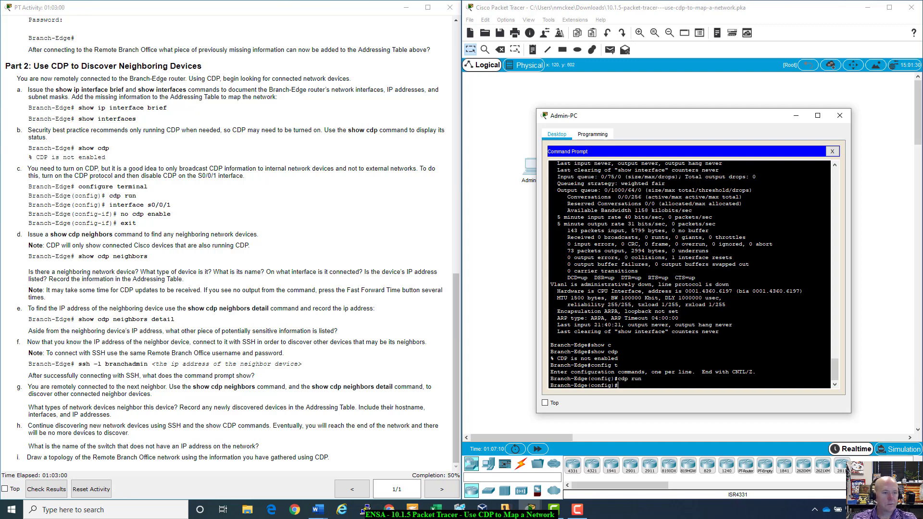
text(int )
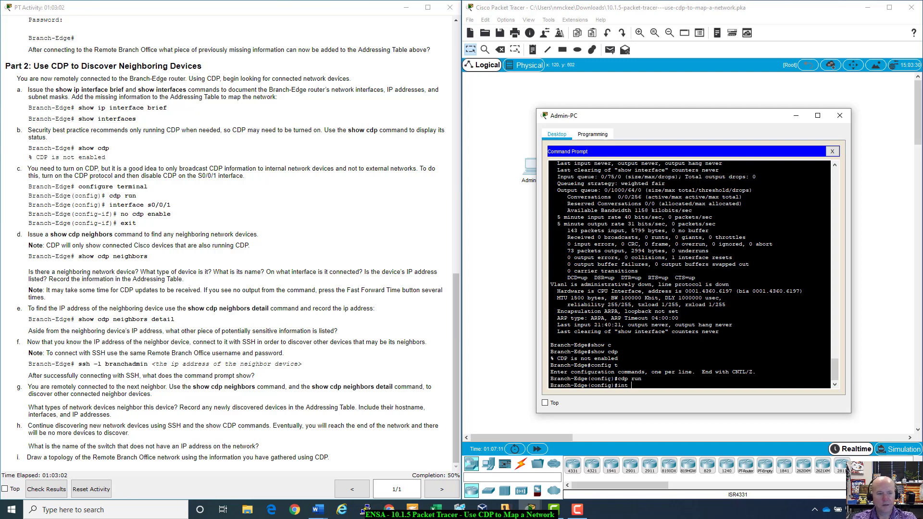
text(s0/0/1)
key(Return)
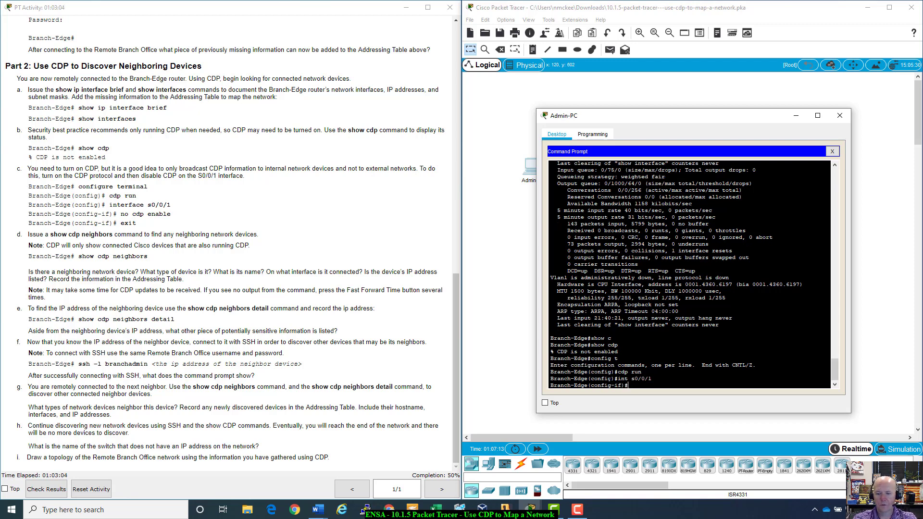
- Disable CDP on s0/0/1 with no cdp enable and exit configuration mode
text(no c)
text(d)
key(Tab)
text(en)
key(Tab)
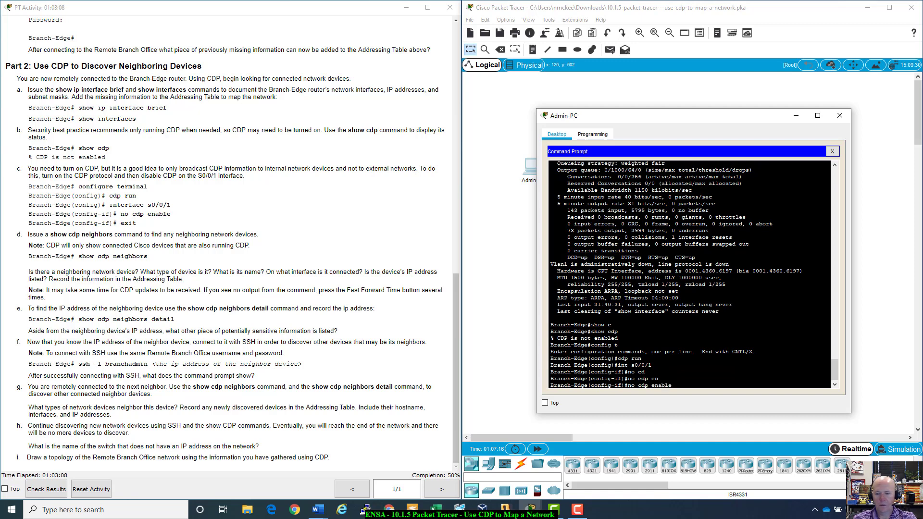
key(Return)
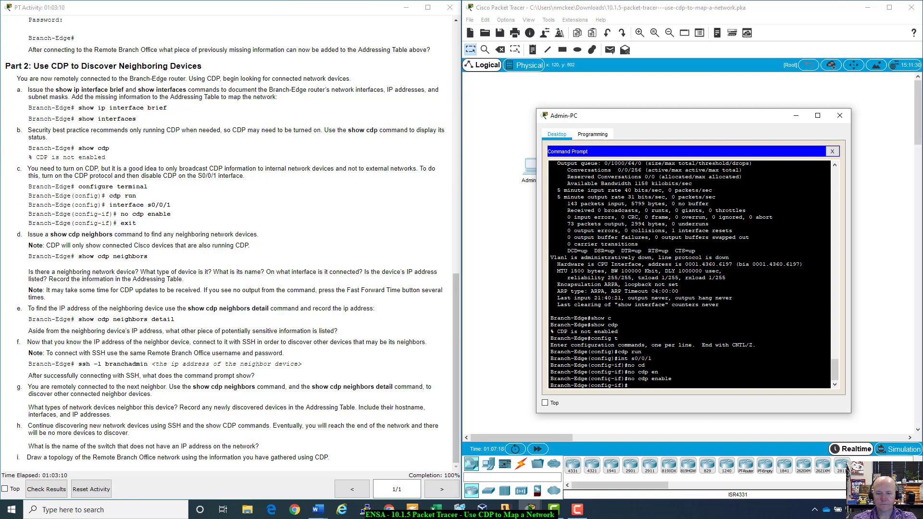
text(end)
key(Return)
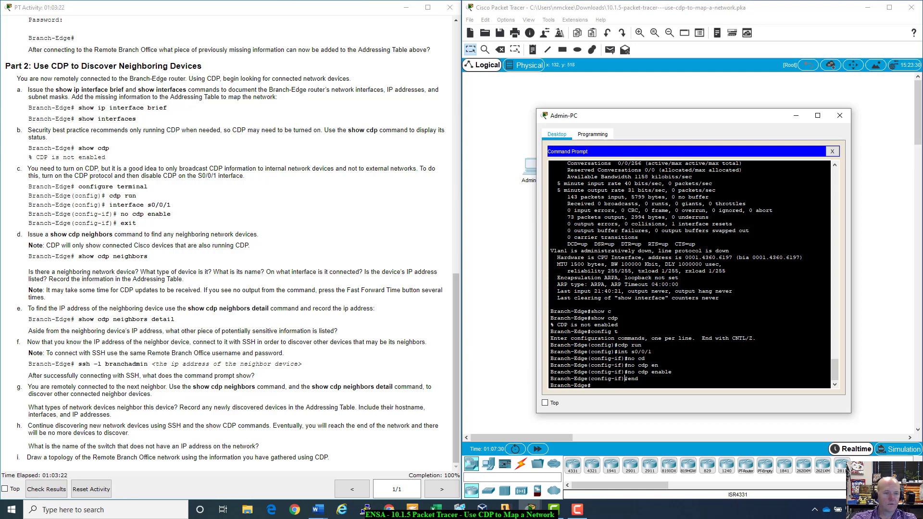
- Run show cdp neighbors on Branch-Edge from the Admin-PC SSH session
text(show )
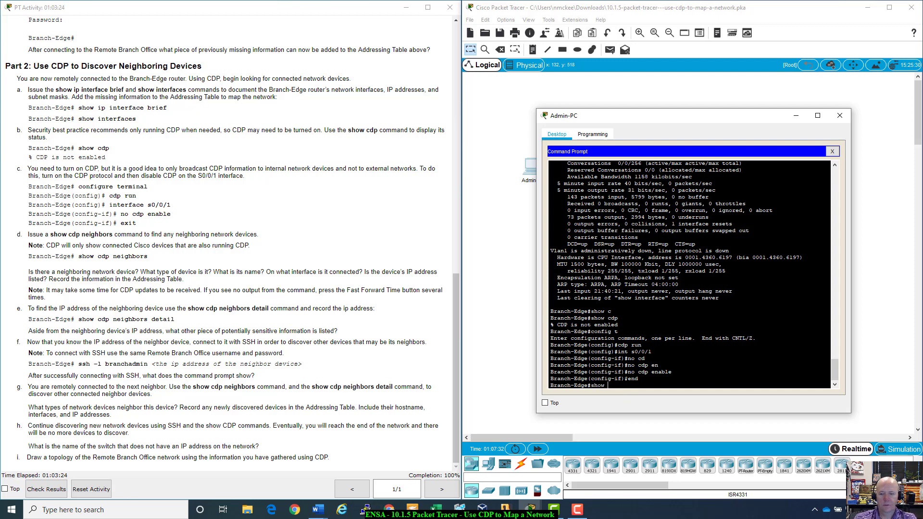
text(cdp ne)
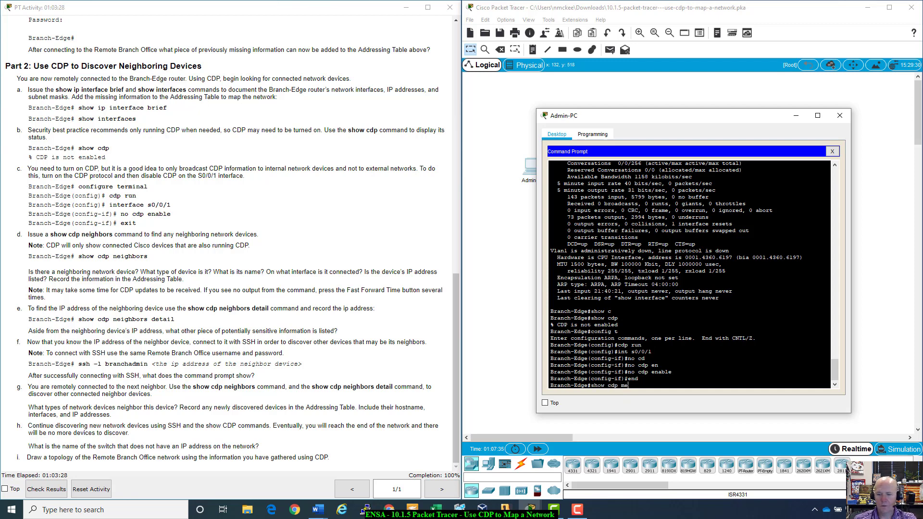
key(BackSpace)
text(e)
key(Tab)
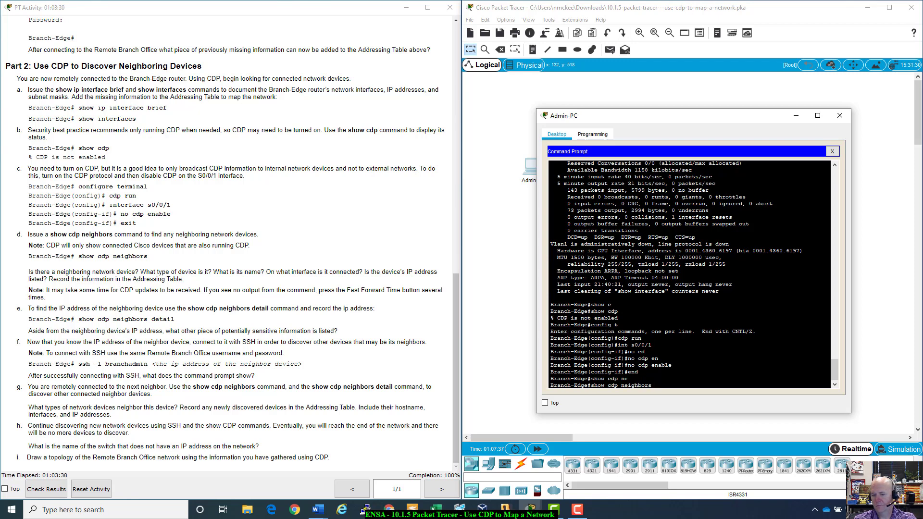
key(Return)
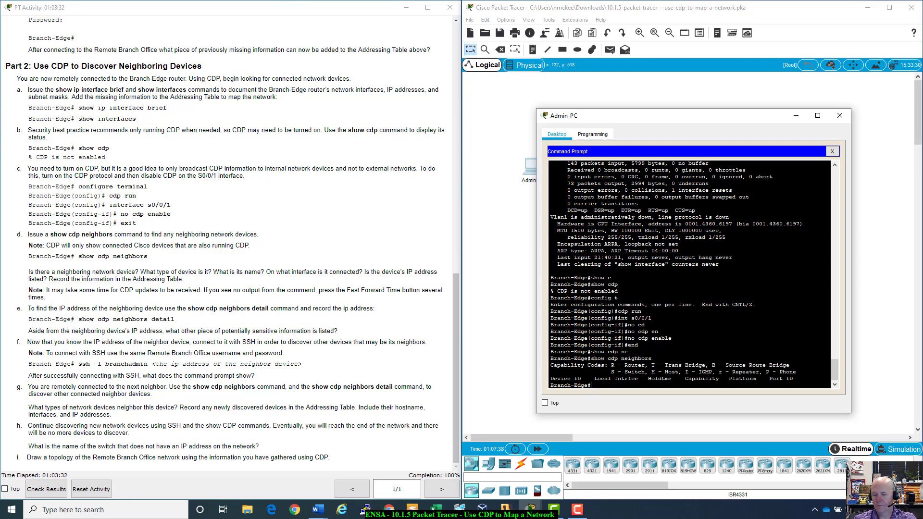
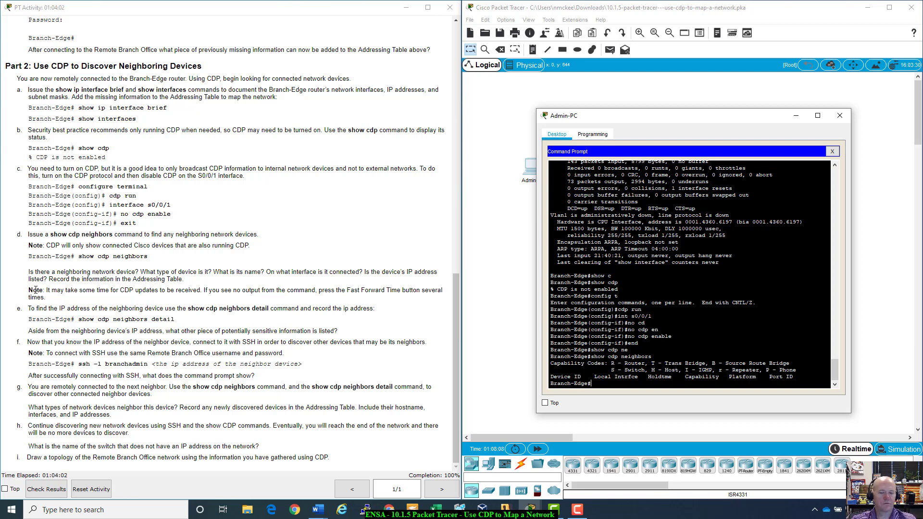
- Fast-forward simulated time and rerun show cdp neighbors from Admin-PC's Command Prompt
click(536, 448)
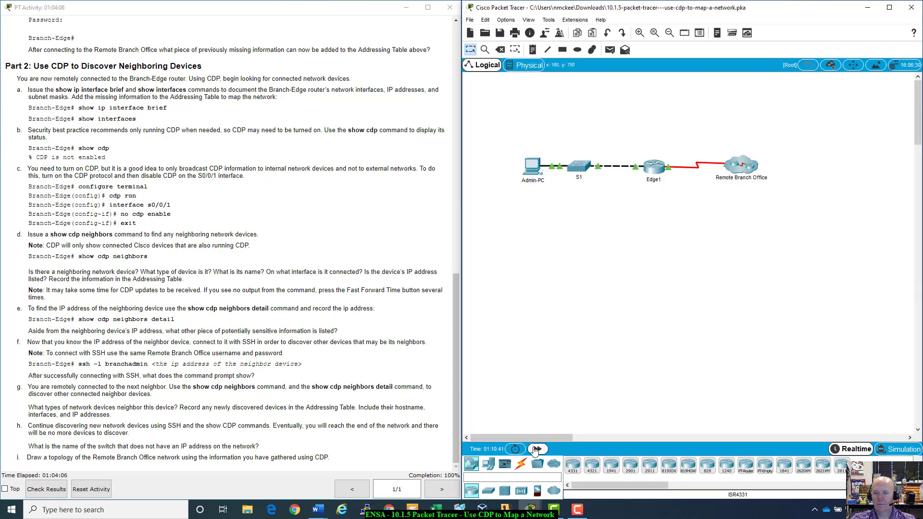
click(536, 448)
click(534, 166)
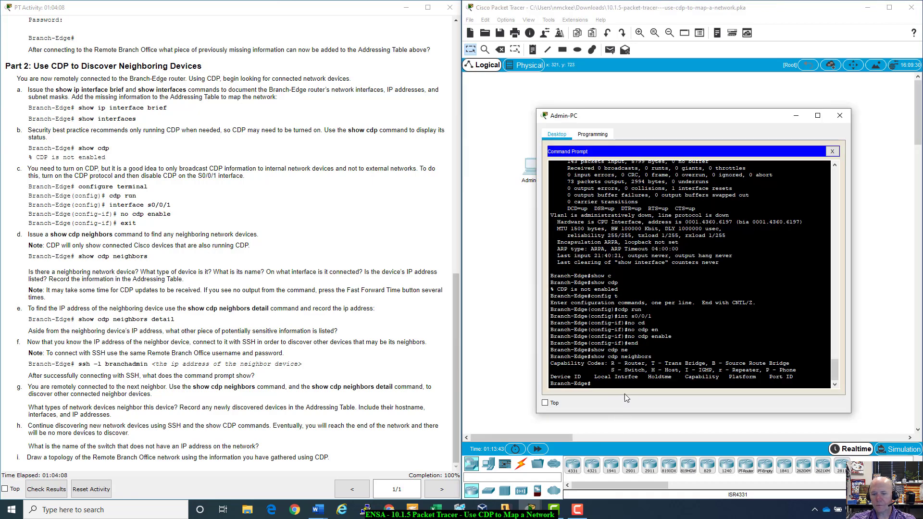
key(Up)
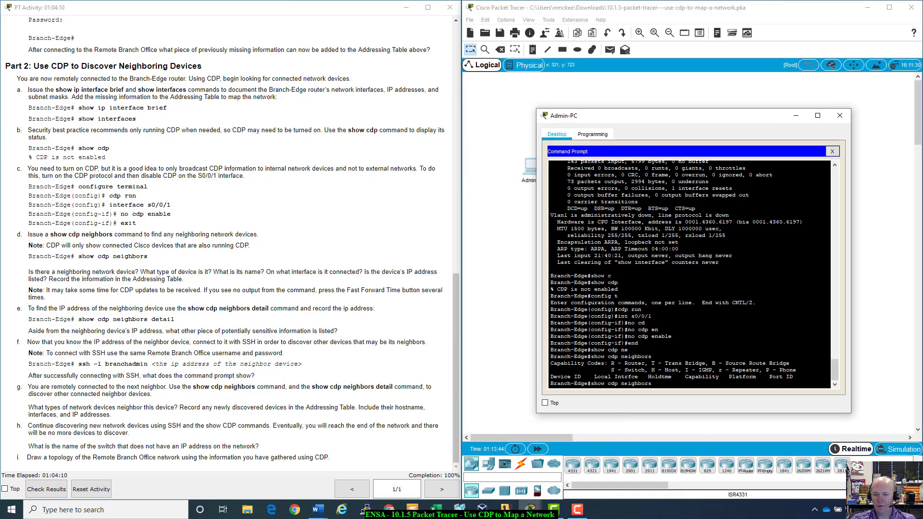
key(Return)
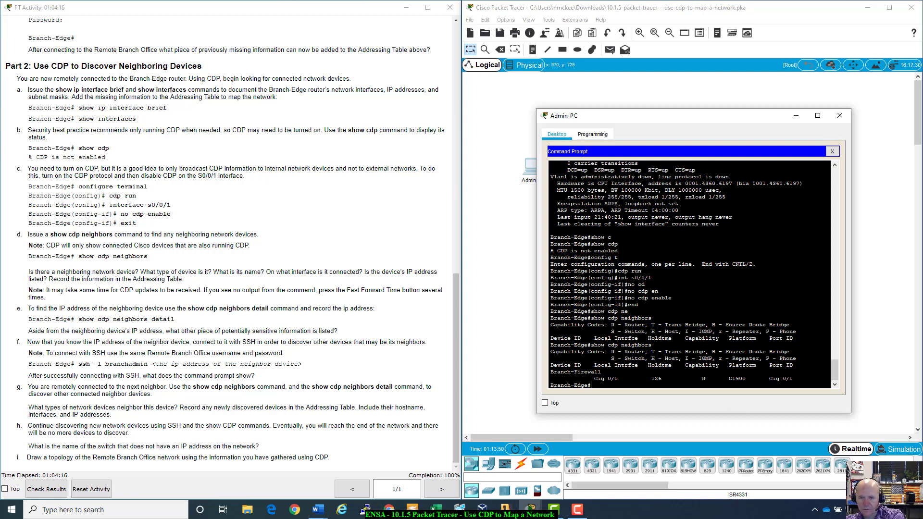
- Highlight the neighbor table headings and Capability Codes legend showing Branch-Firewall on Gig 0/0
drag(550, 338, 793, 366)
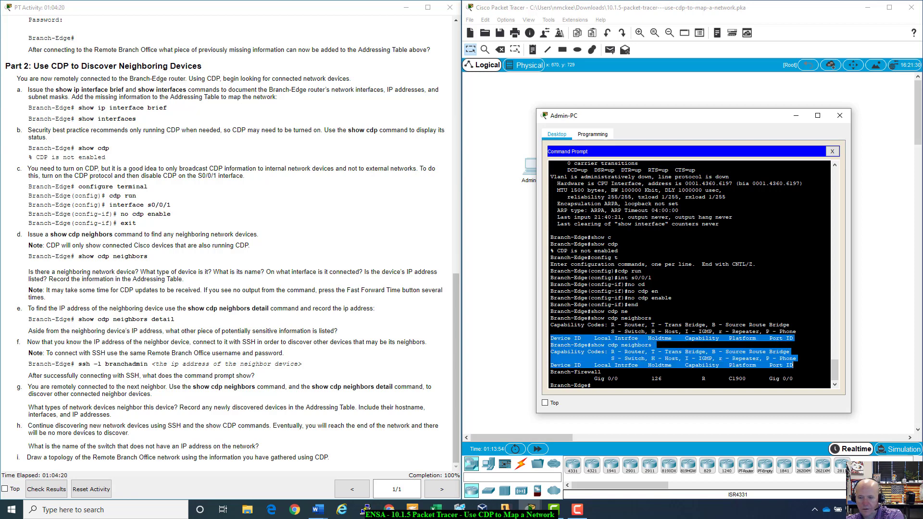
key(ctrl+c)
drag(611, 351, 796, 359)
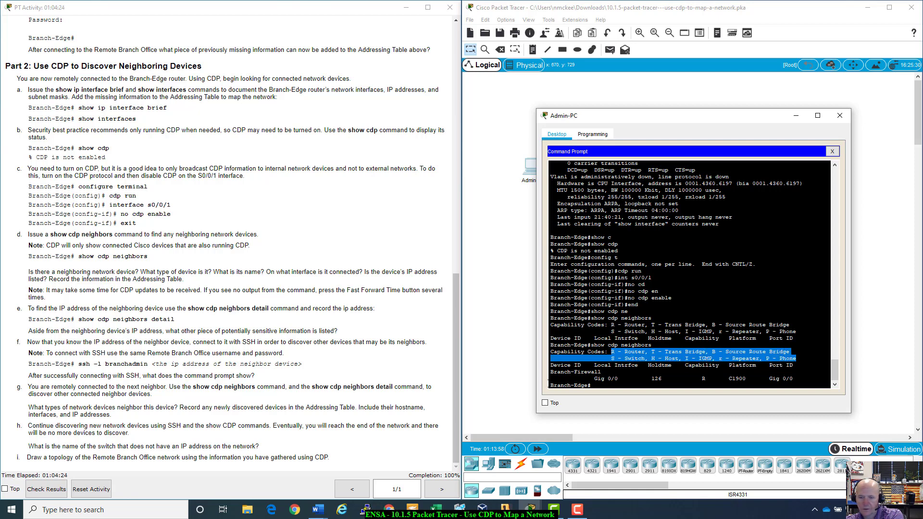
key(ctrl+c)
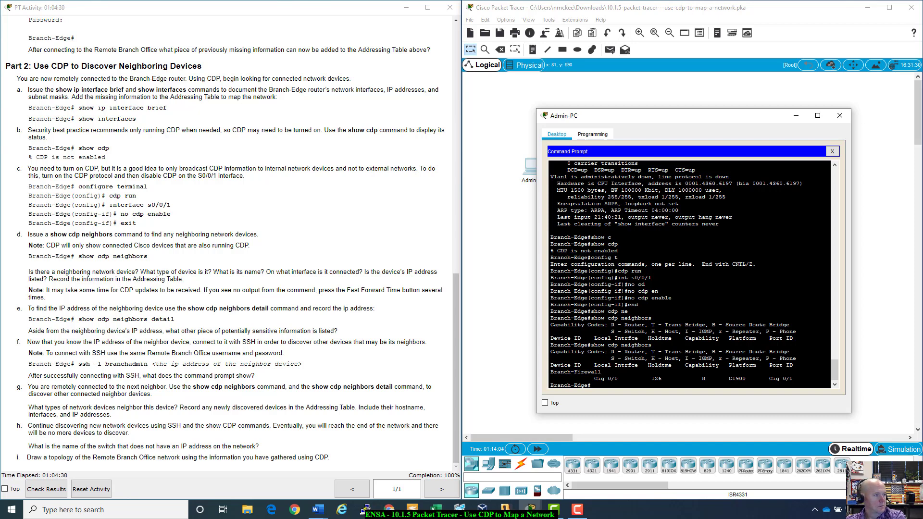
click(317, 510)
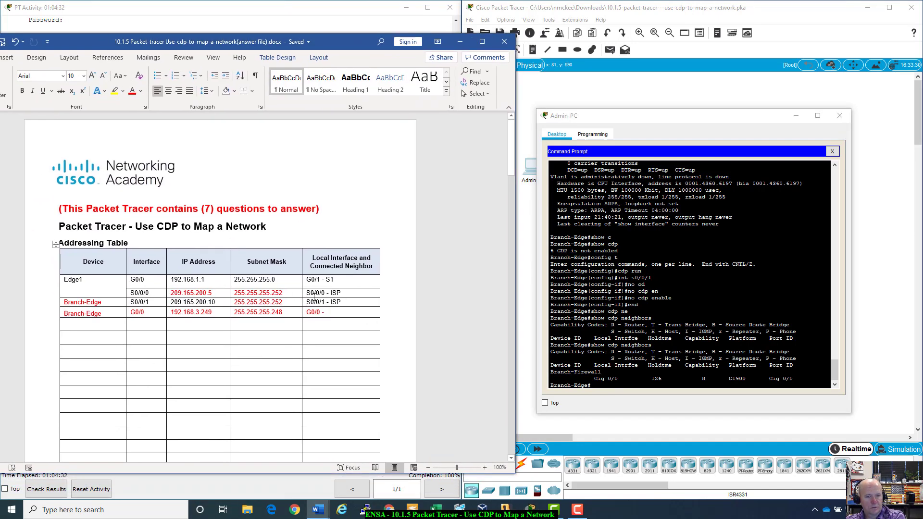
- Enter Branch-Firewall as Branch-Edge's G0/0 neighbor and as the next row's device
click(346, 311)
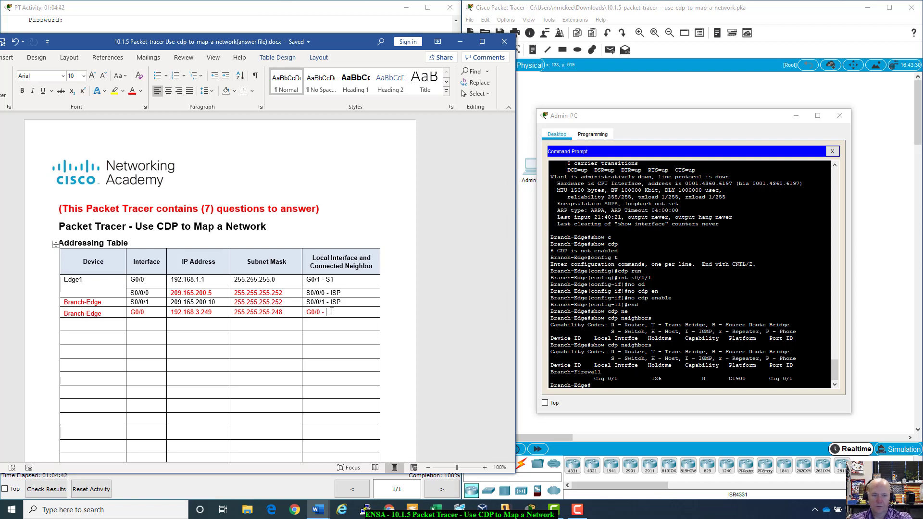
text(Branch)
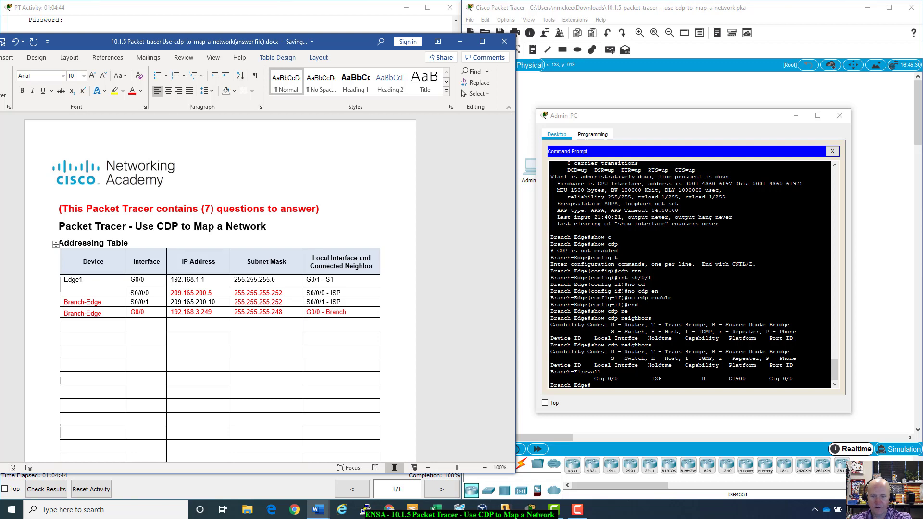
text(-Firewall)
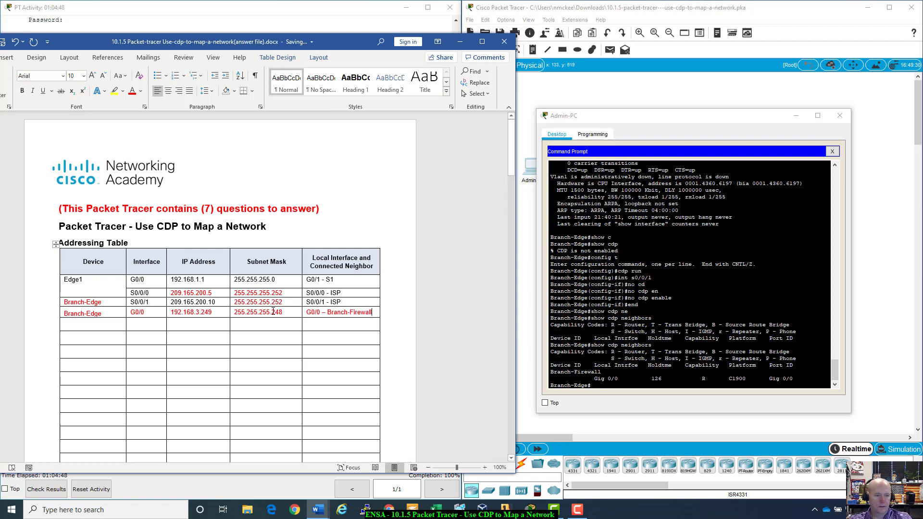
click(76, 324)
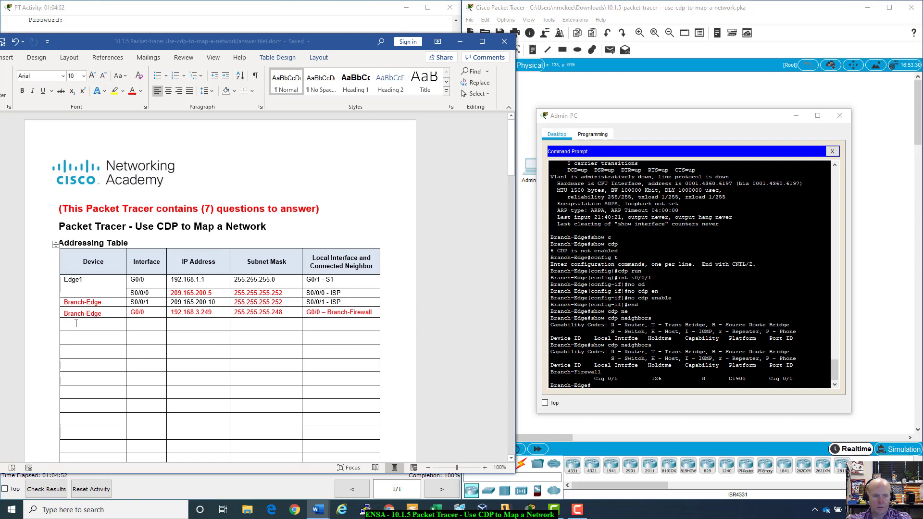
text(Bra)
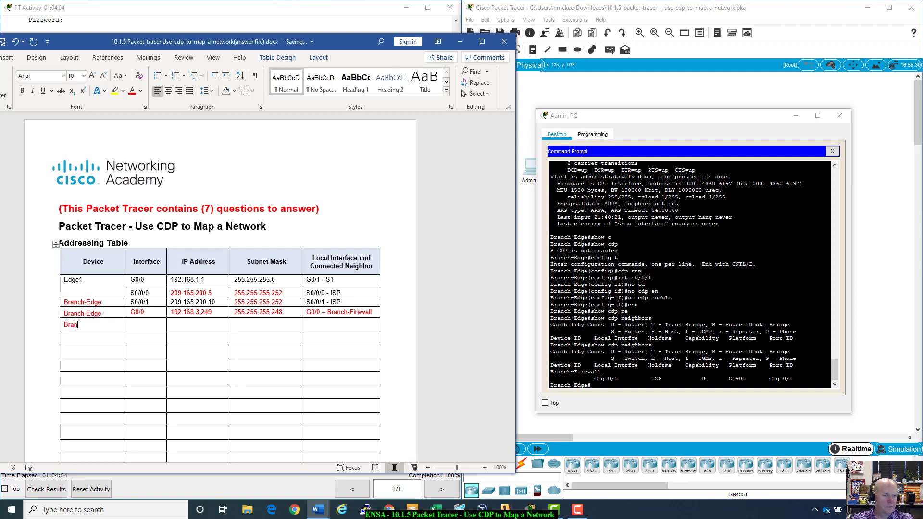
text(nch-Firewall)
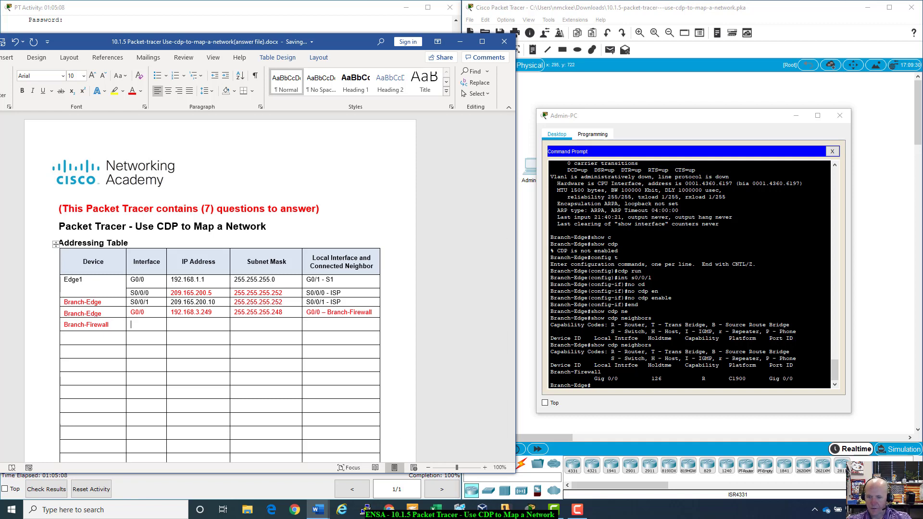
- Highlight Branch-Firewall's C1900 platform, local interface Gig 0/0 and port ID Gig 0/0
drag(591, 365, 783, 366)
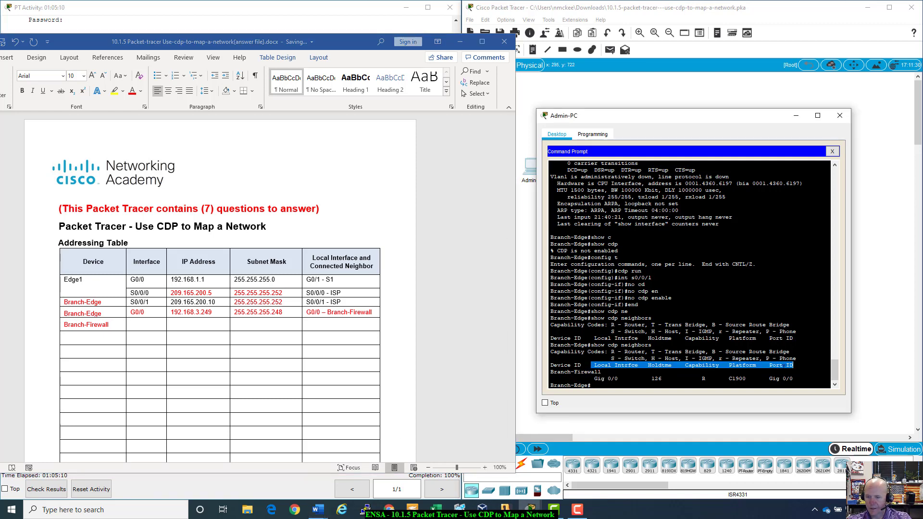
click(783, 367)
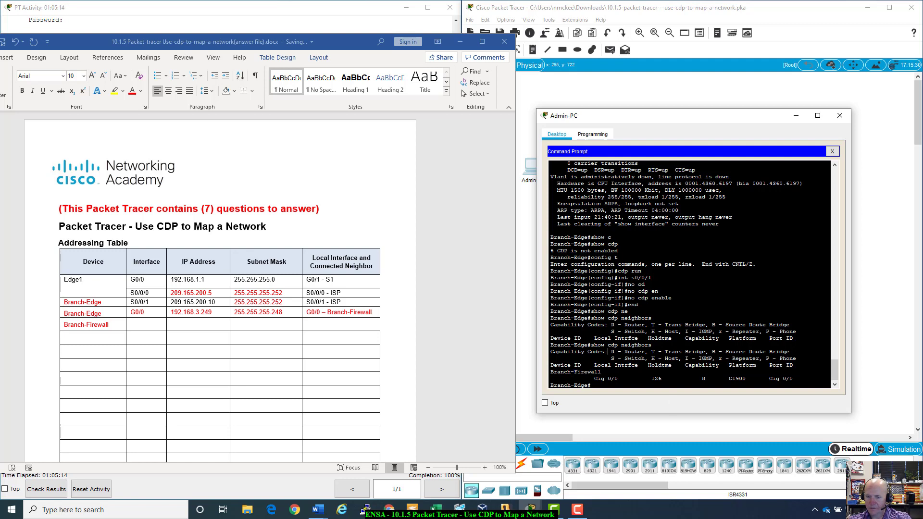
drag(608, 352, 655, 345)
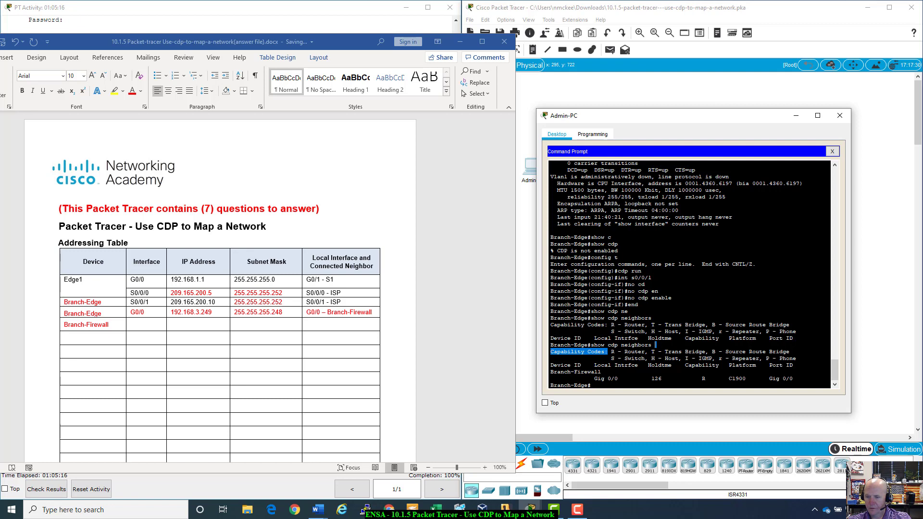
drag(729, 379, 743, 379)
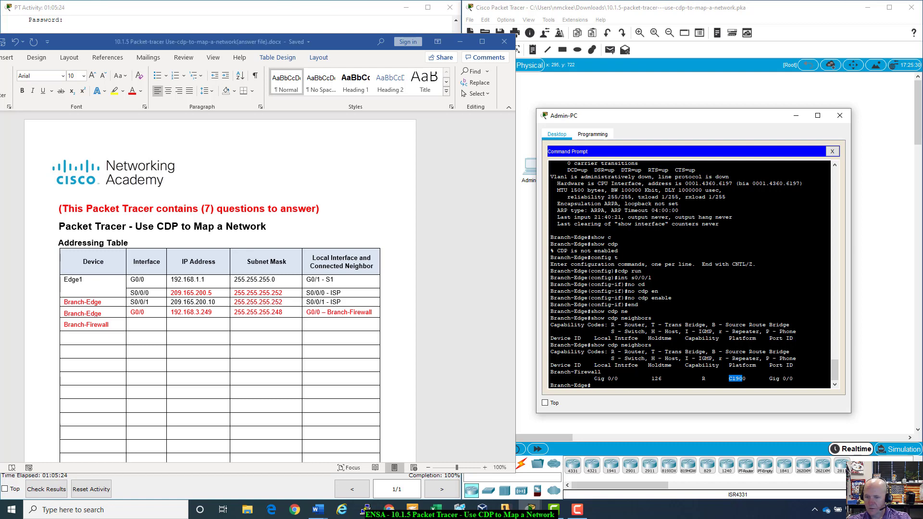
drag(595, 379, 620, 378)
drag(769, 379, 793, 378)
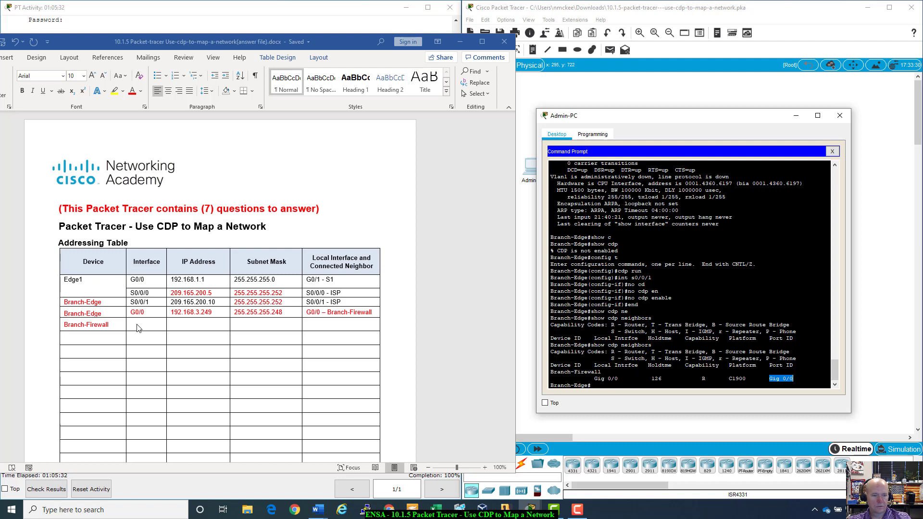
- Enter G0/0 as Branch-Firewall's interface in the Addressing Table
click(137, 328)
text(G)
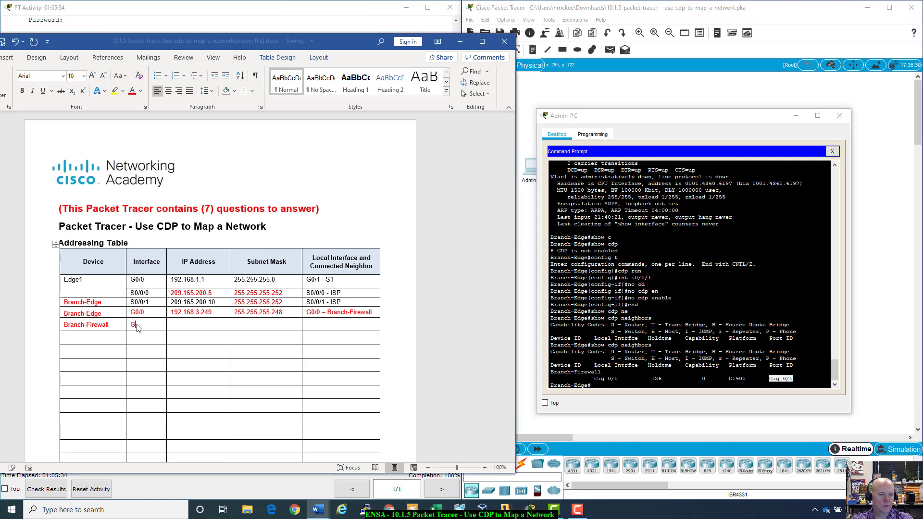
text(0/0)
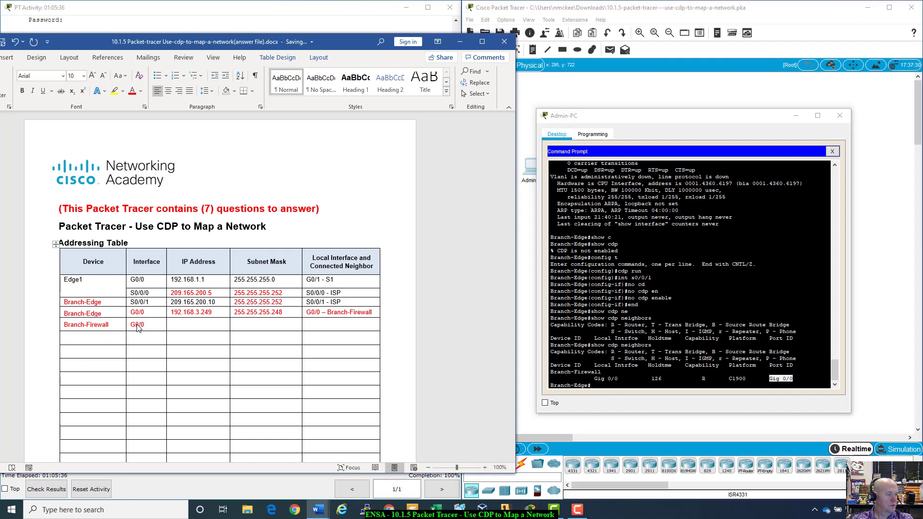
key(Tab)
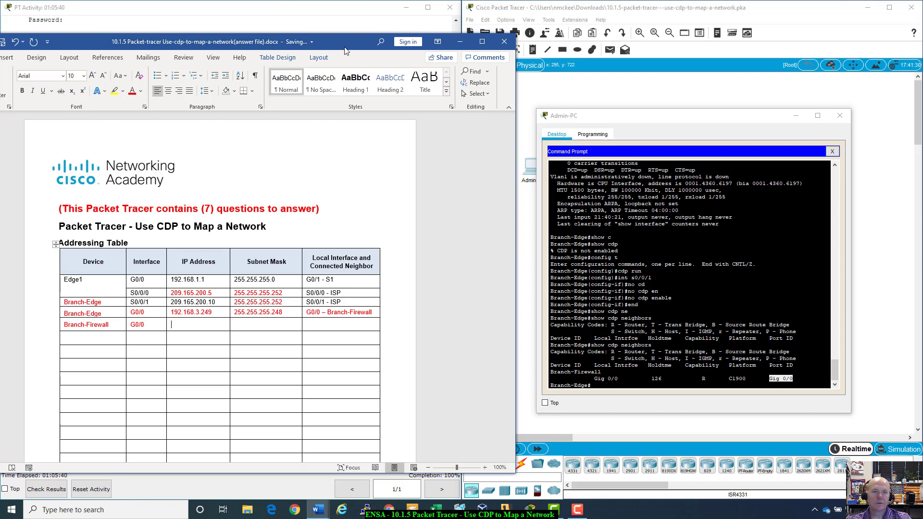
key(alt+Tab)
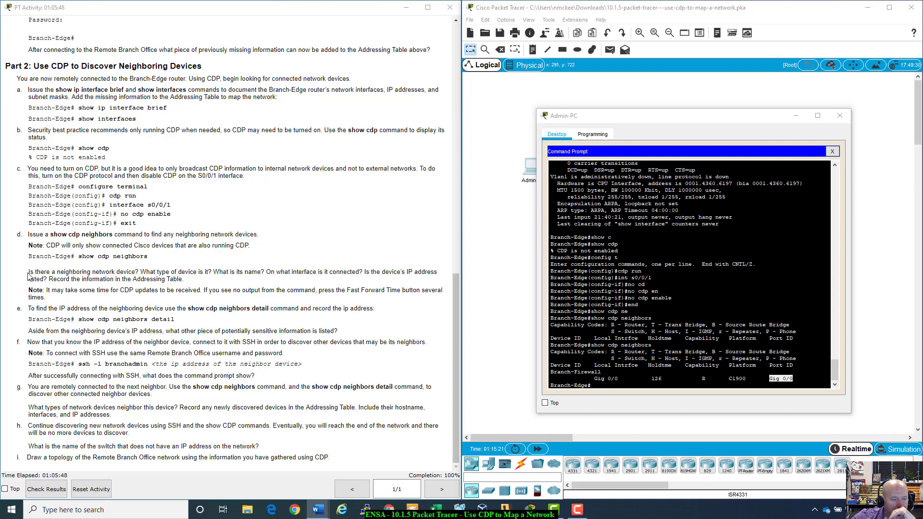
drag(28, 272, 448, 273)
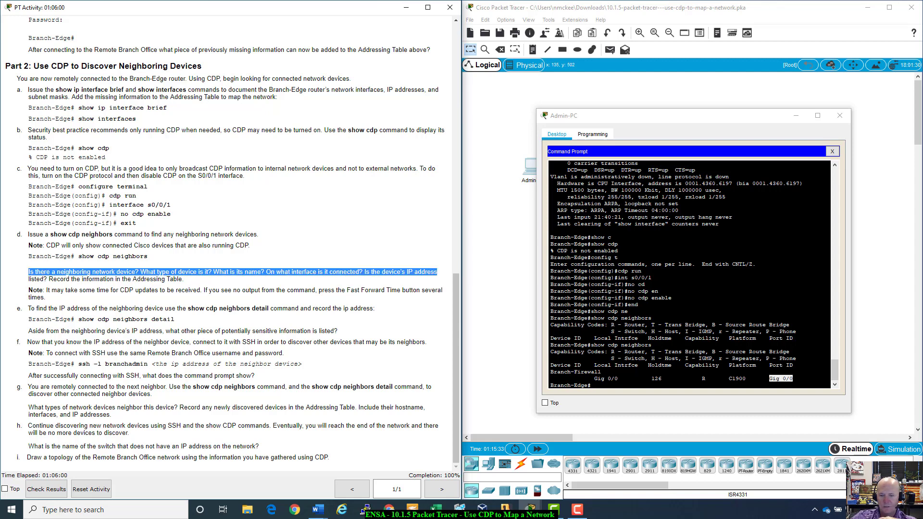
click(95, 273)
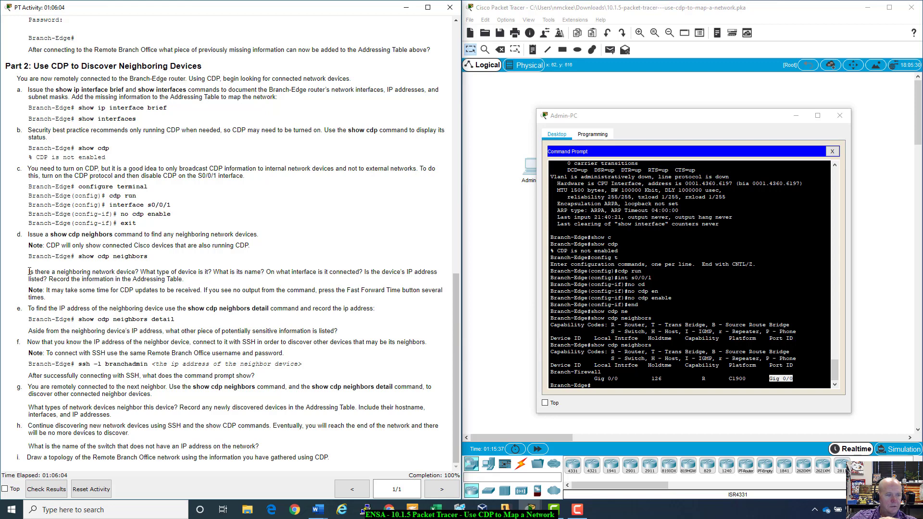
drag(14, 271, 198, 280)
click(128, 274)
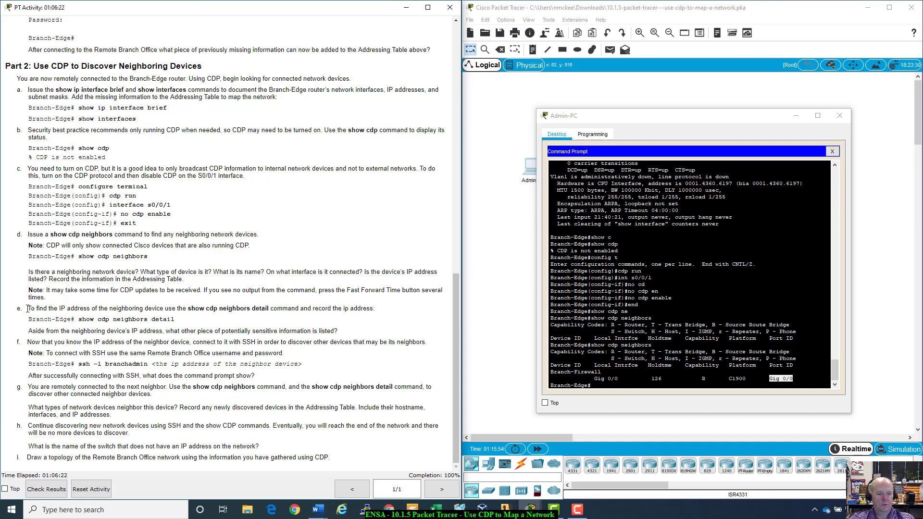
- Run show cdp neighbors detail at the Branch-Edge prompt, correcting the typo
click(617, 383)
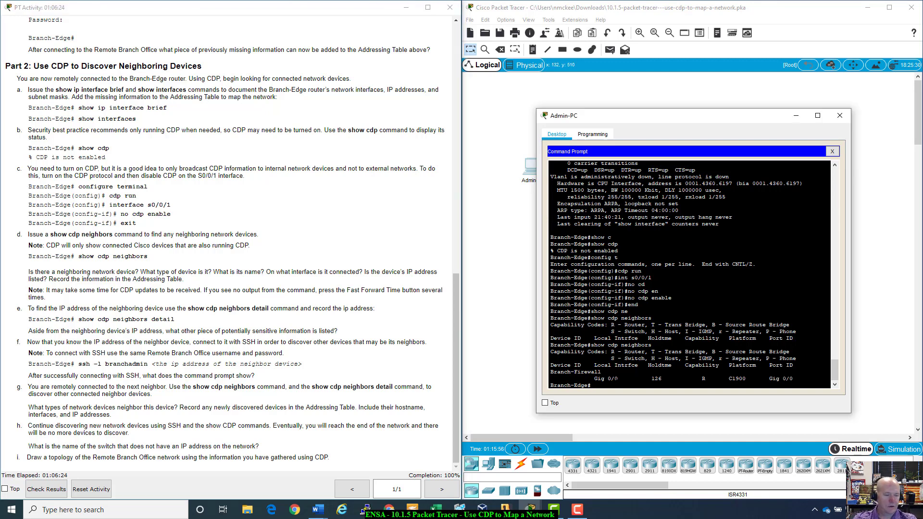
text(show cd)
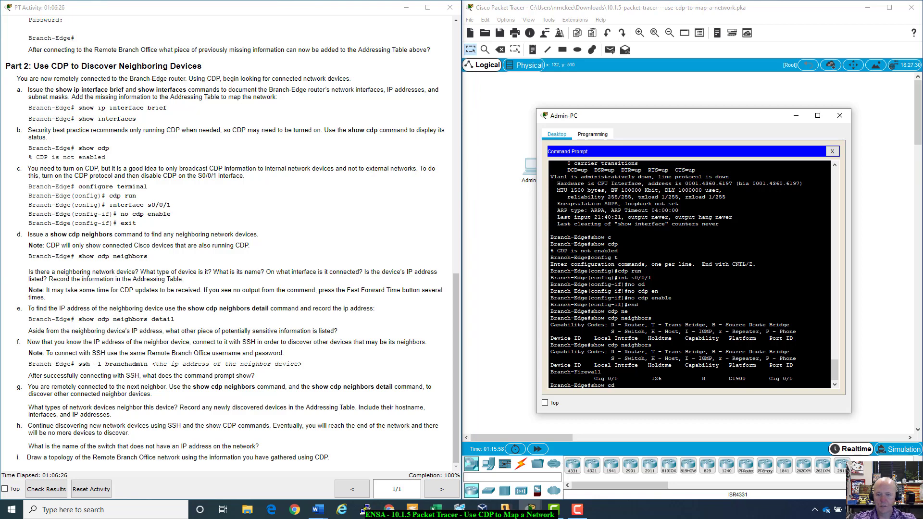
text(p me)
key(Tab)
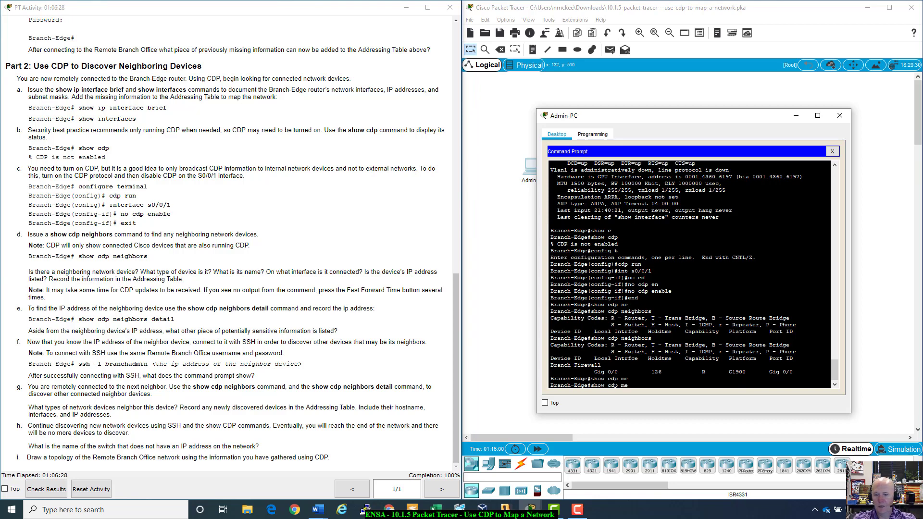
key(BackSpace)
key(BackSpace)
text(nei)
key(Tab)
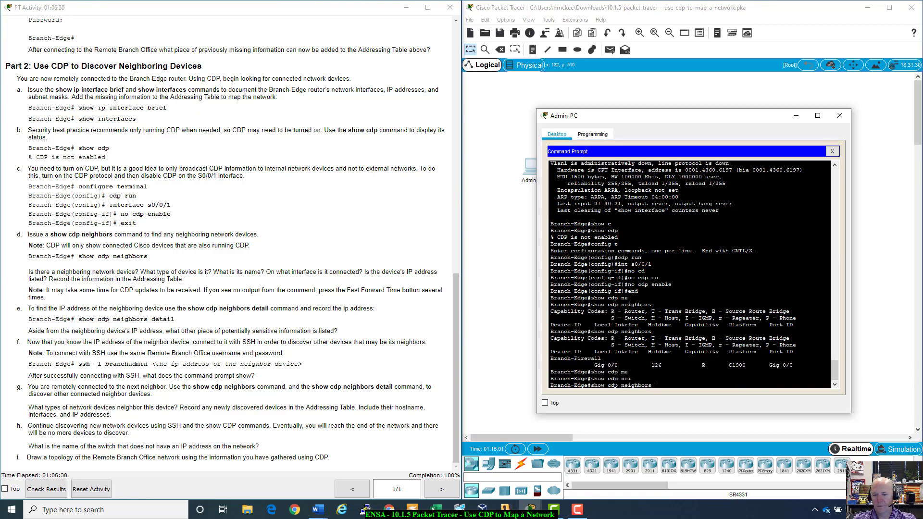
text(detail)
key(Return)
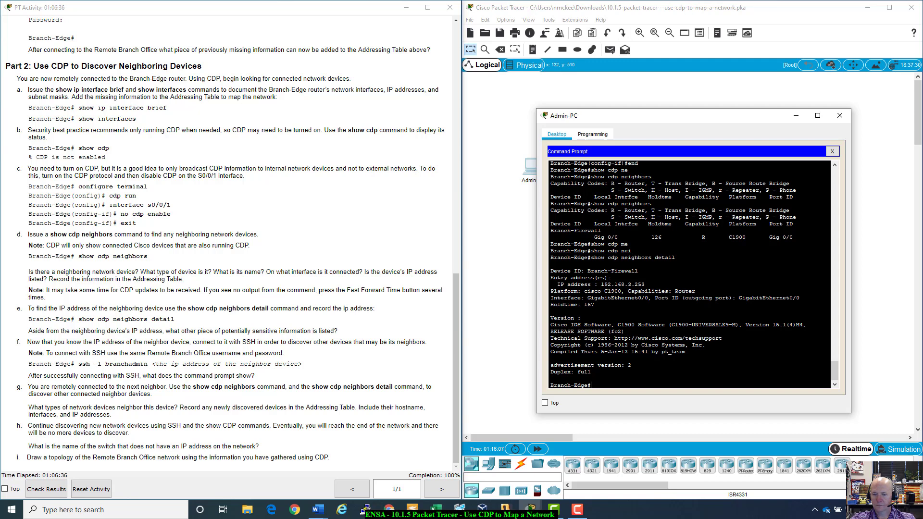
- Highlight Branch-Firewall's cisco C1900 platform and IP address 192.168.3.253
drag(549, 291, 622, 291)
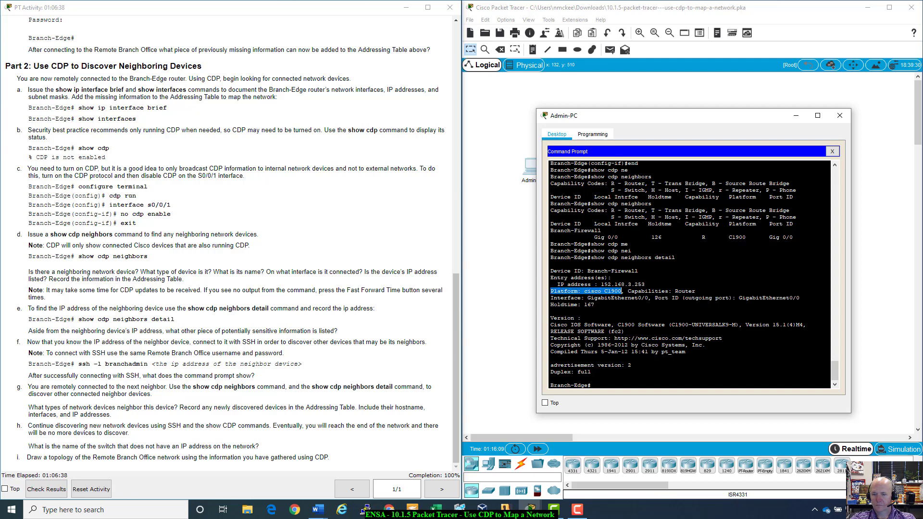
click(615, 277)
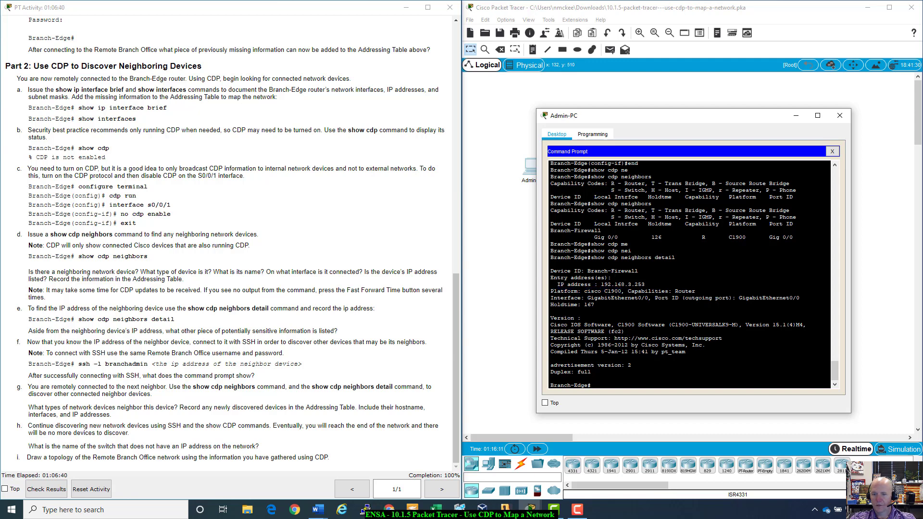
drag(557, 284, 645, 284)
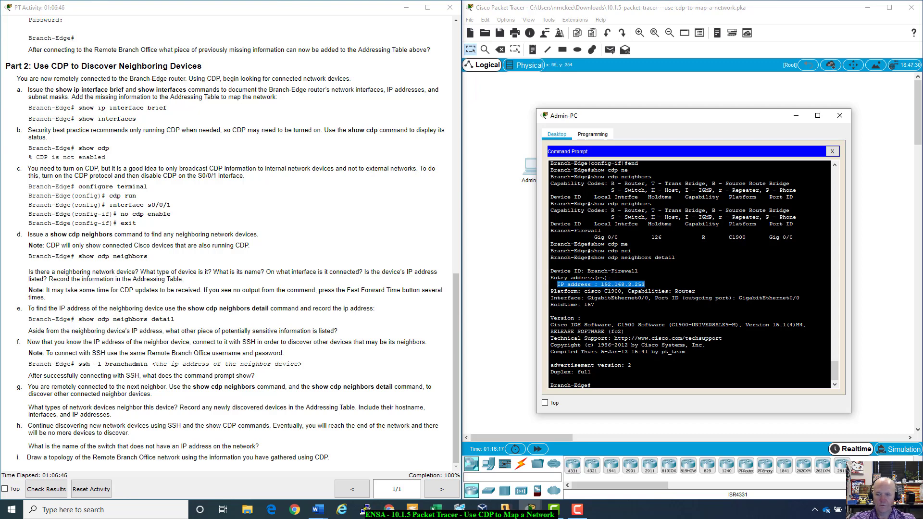
- Enter 192.168.3.253 as Branch-Firewall's IP address in the Word table
click(318, 509)
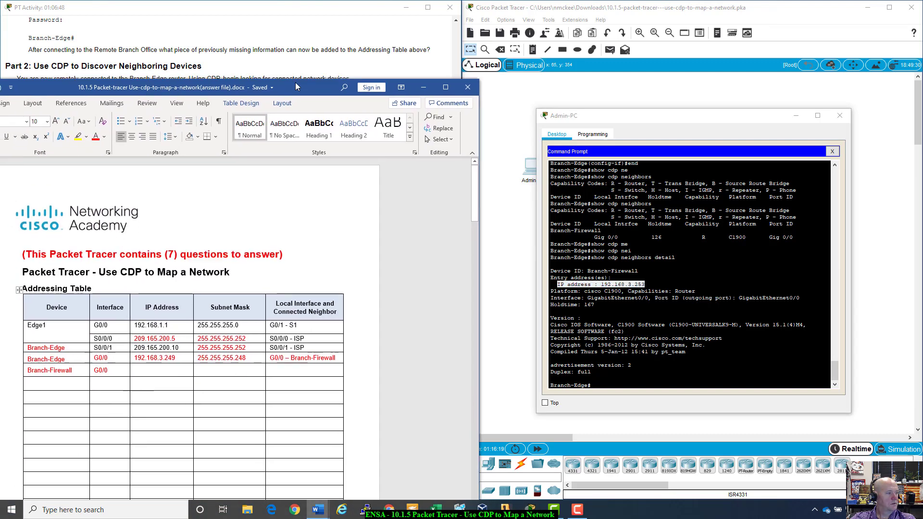
mouse_move(309, 42)
mouse_down()
mouse_move(279, 53)
mouse_move(294, 44)
mouse_up()
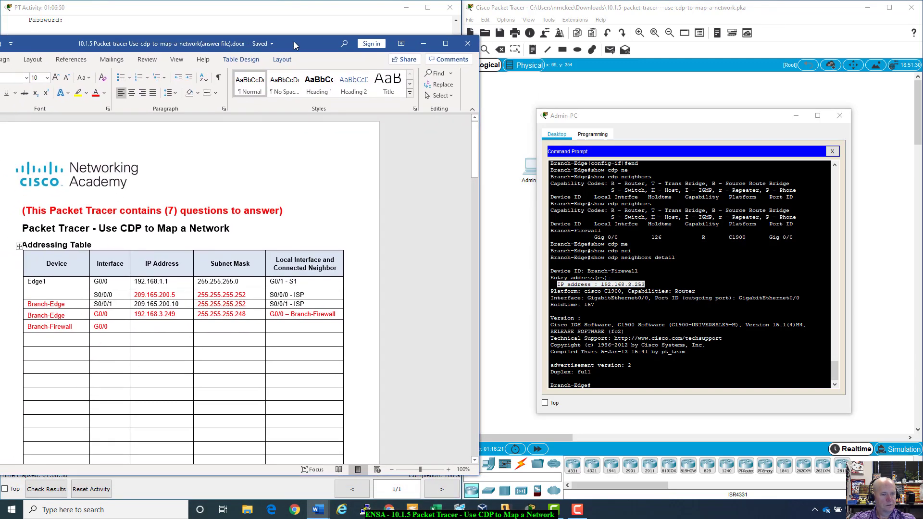
text(1)
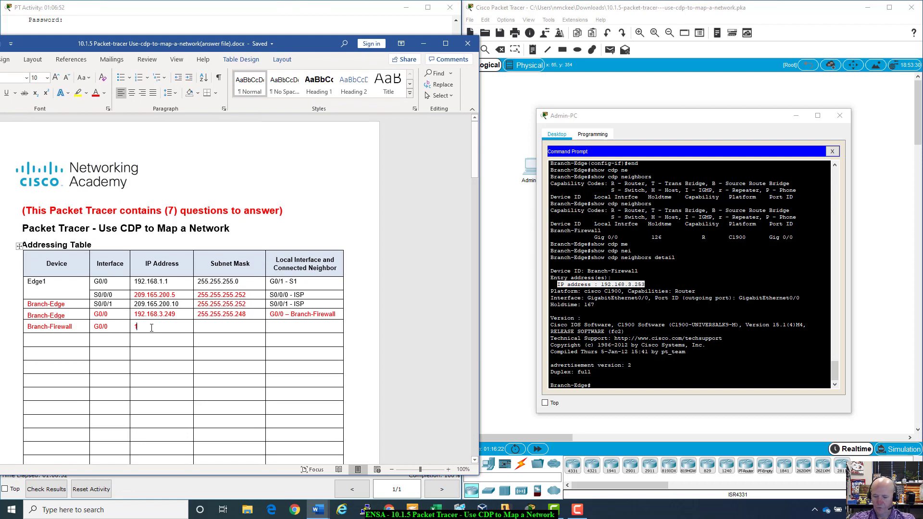
text(92.168)
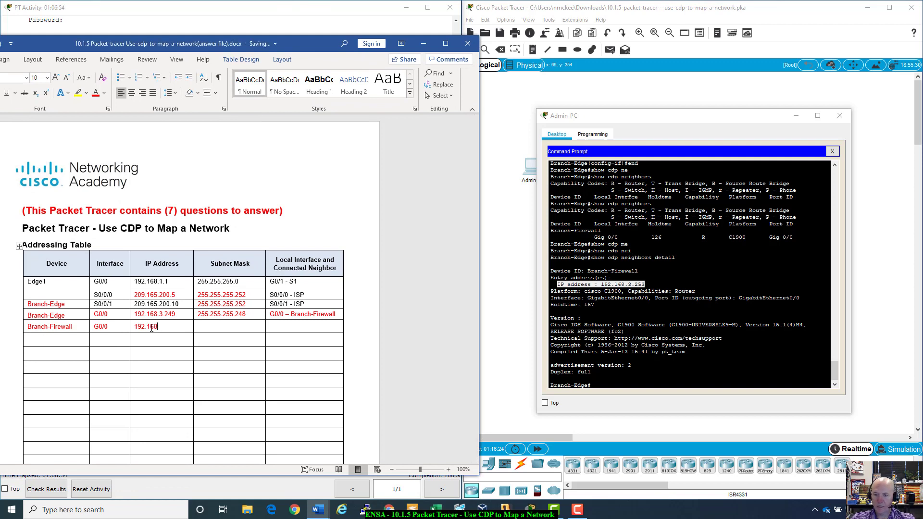
text(.3.253)
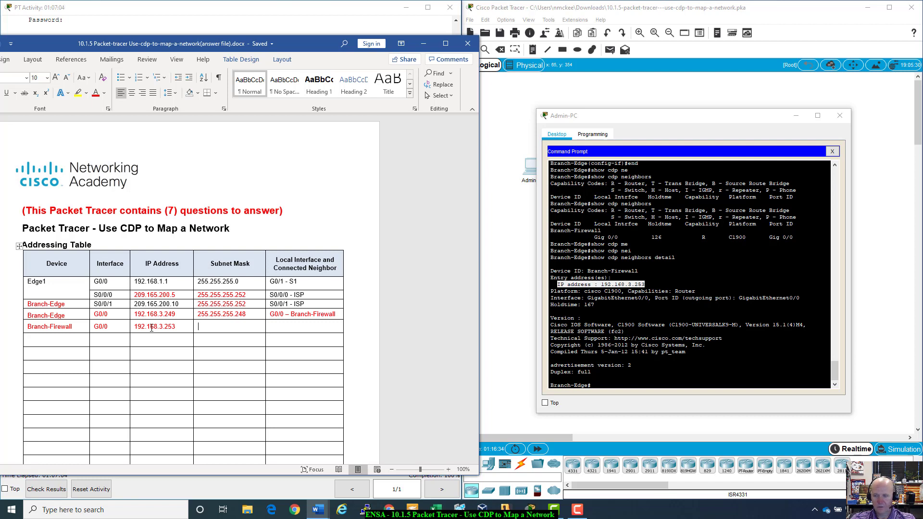
key(Tab)
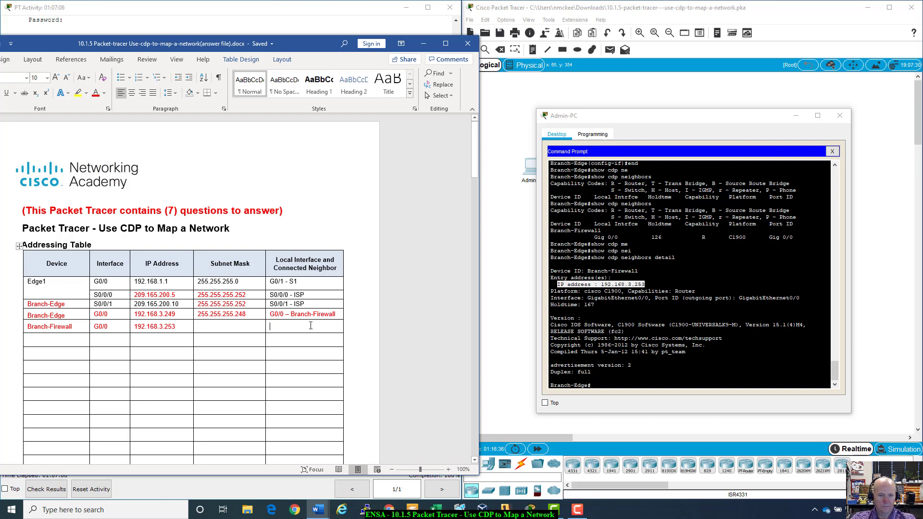
- Add G0/0 - Branch-Edge as Branch-Firewall's connected neighbor, removing the extra blank line
text(G0/0)
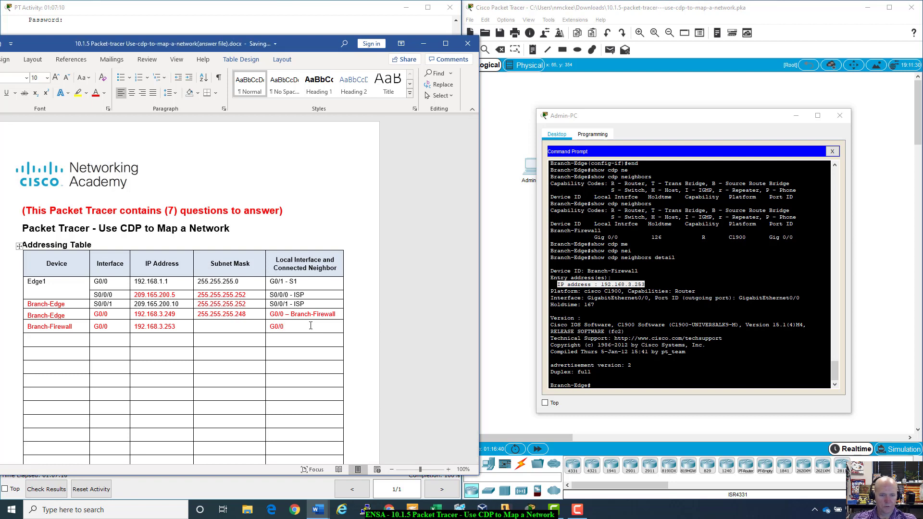
text( - Branch)
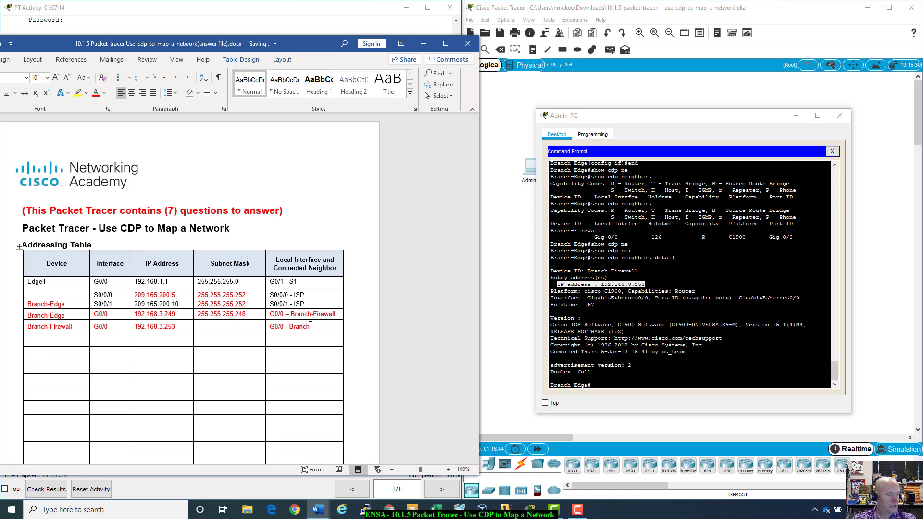
text(-E)
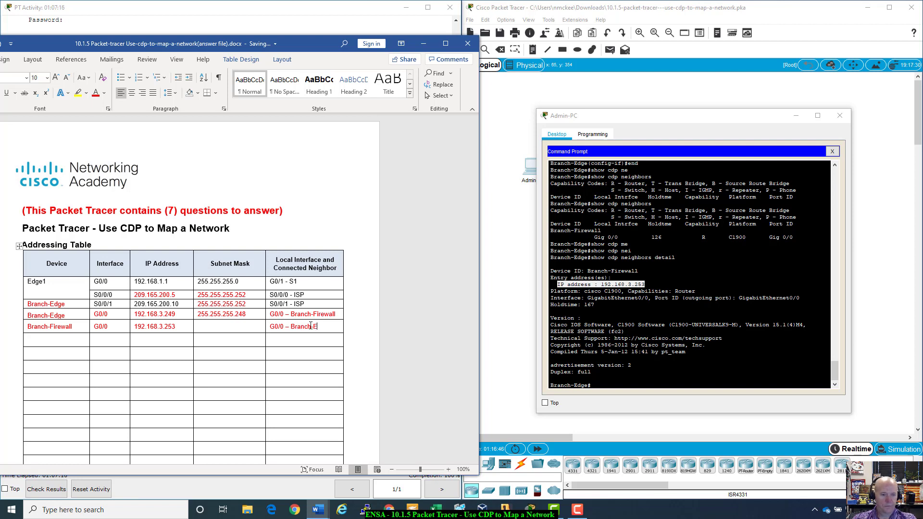
text(dge)
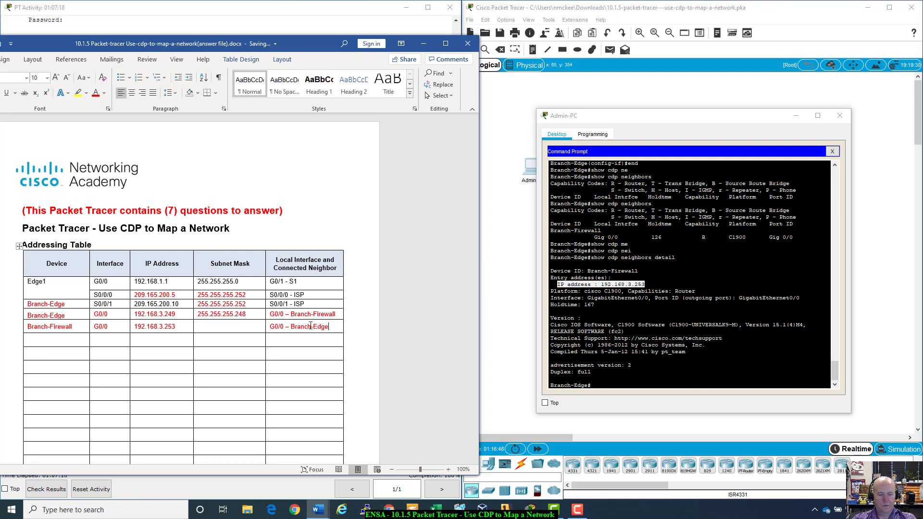
key(Return)
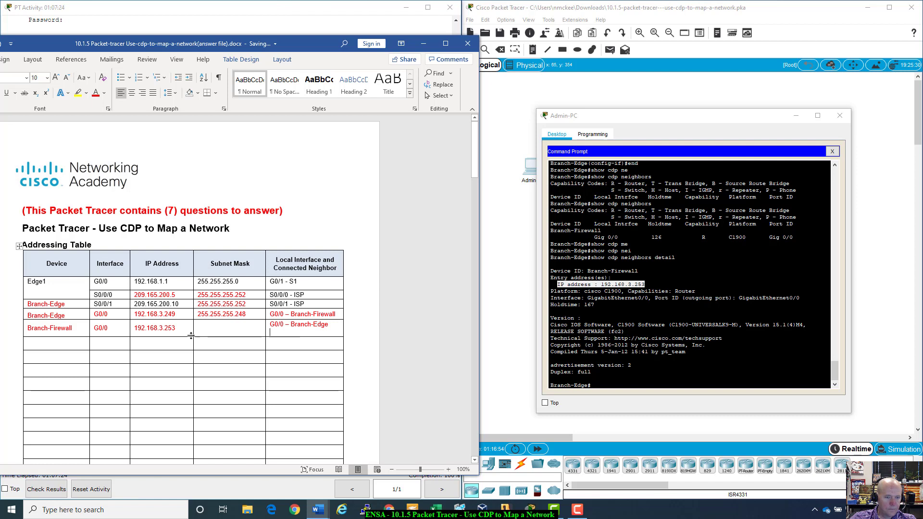
drag(193, 337, 192, 326)
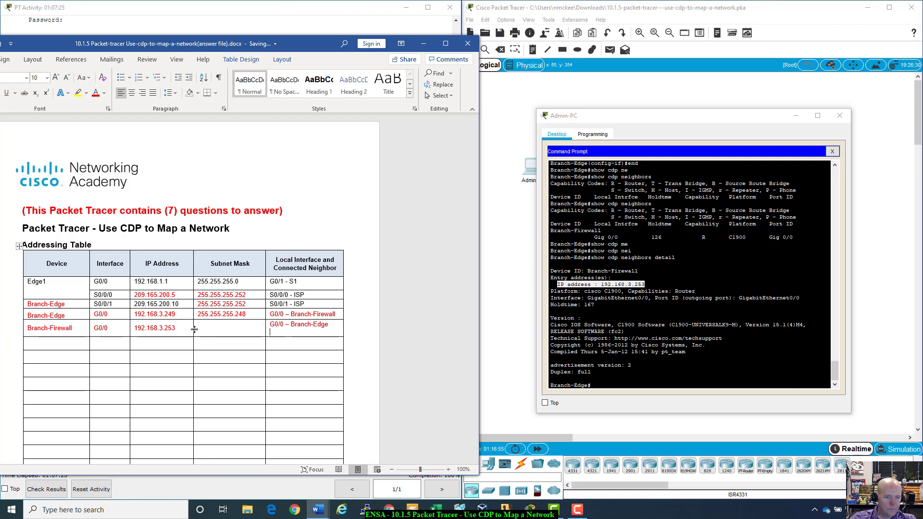
click(329, 326)
key(Delete)
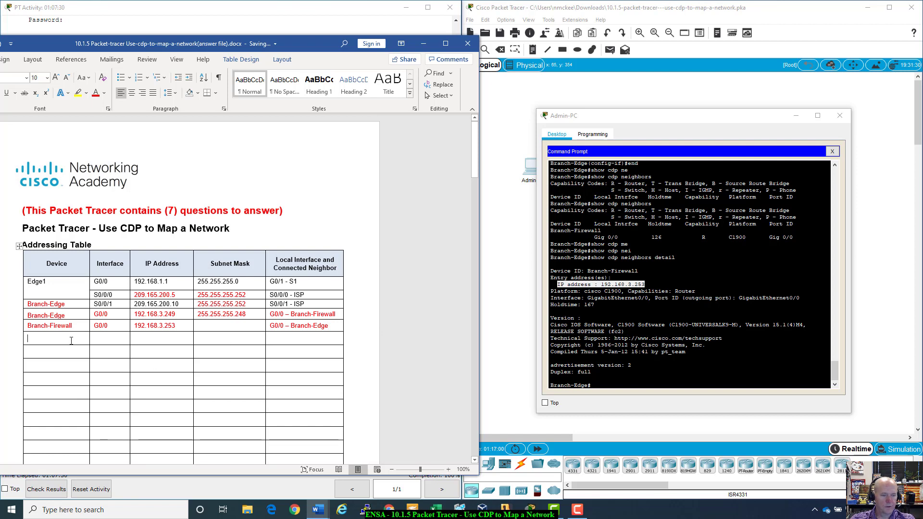
click(631, 365)
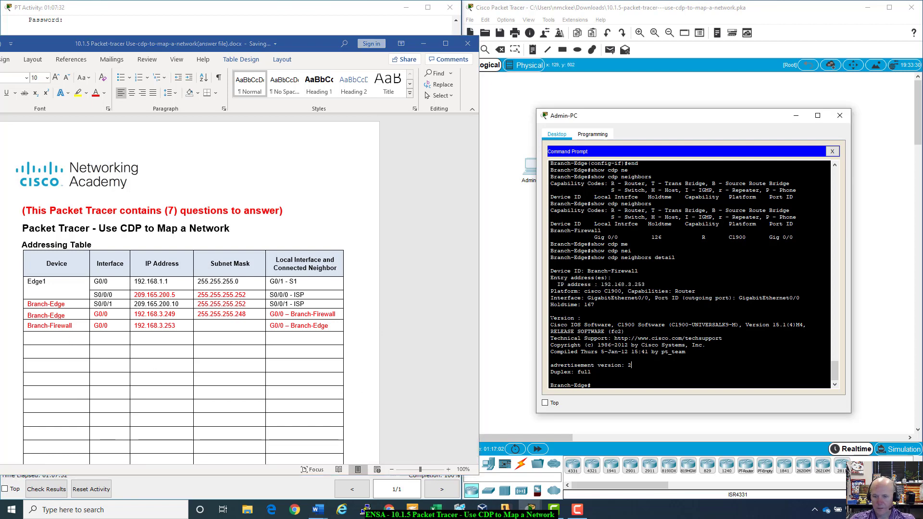
- Highlight Branch-Firewall's IOS version 15.1(4)M4, then bring the activity instructions forward
drag(553, 325, 807, 325)
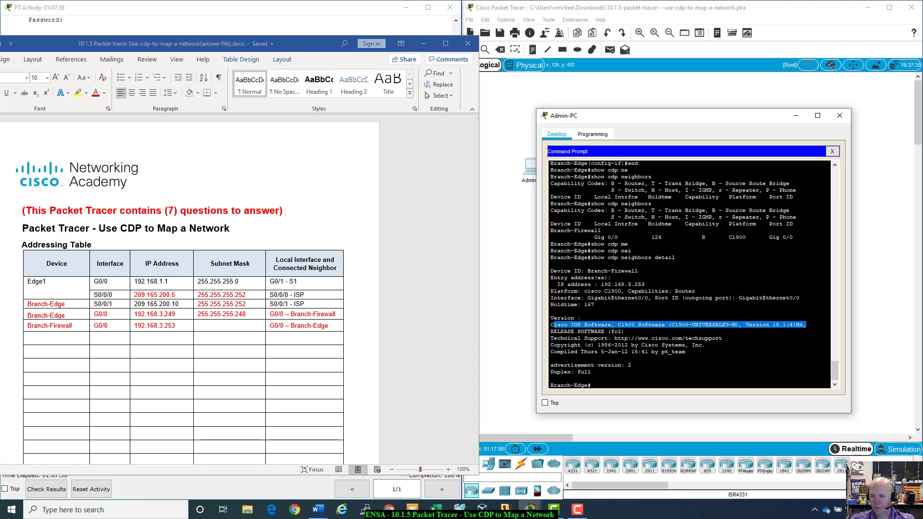
drag(624, 331, 766, 325)
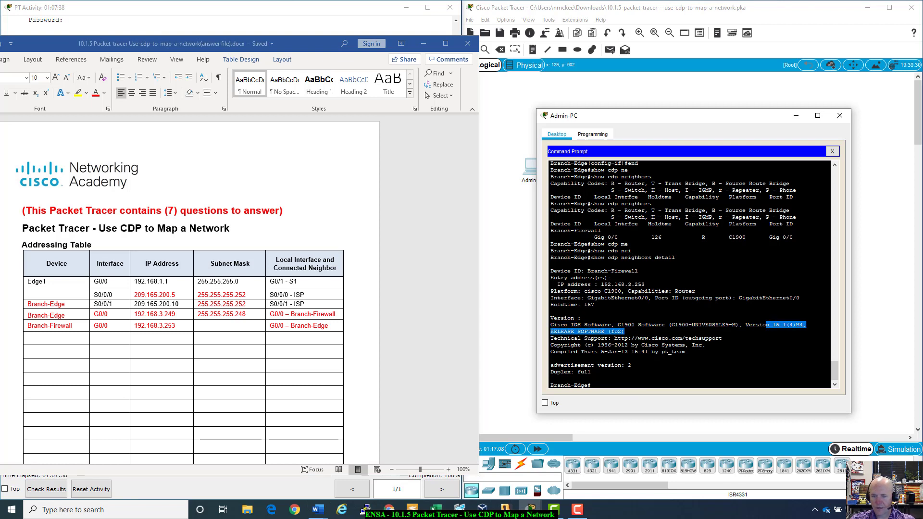
click(592, 384)
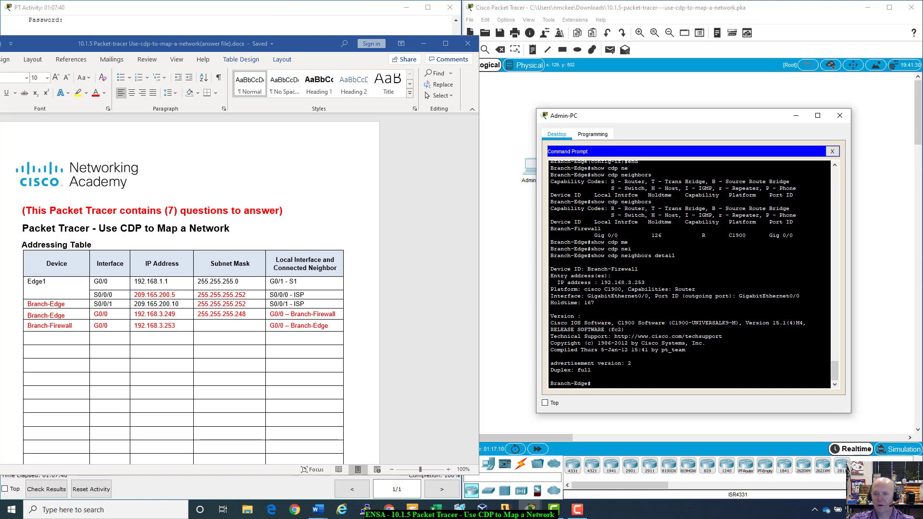
click(315, 26)
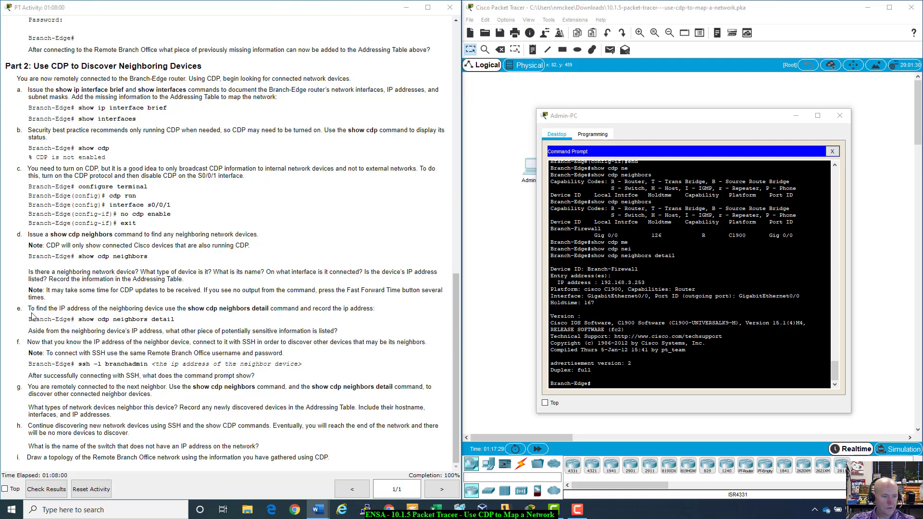
drag(28, 308, 218, 325)
click(218, 325)
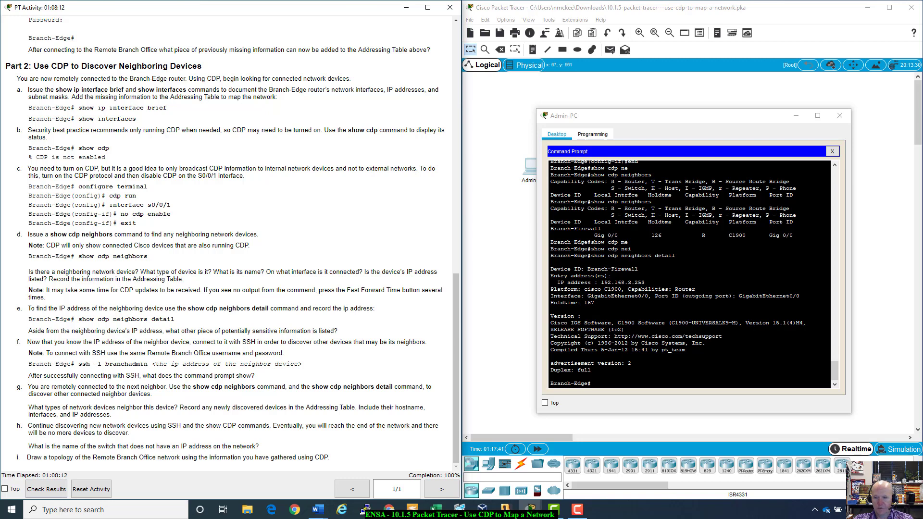
drag(685, 350, 552, 289)
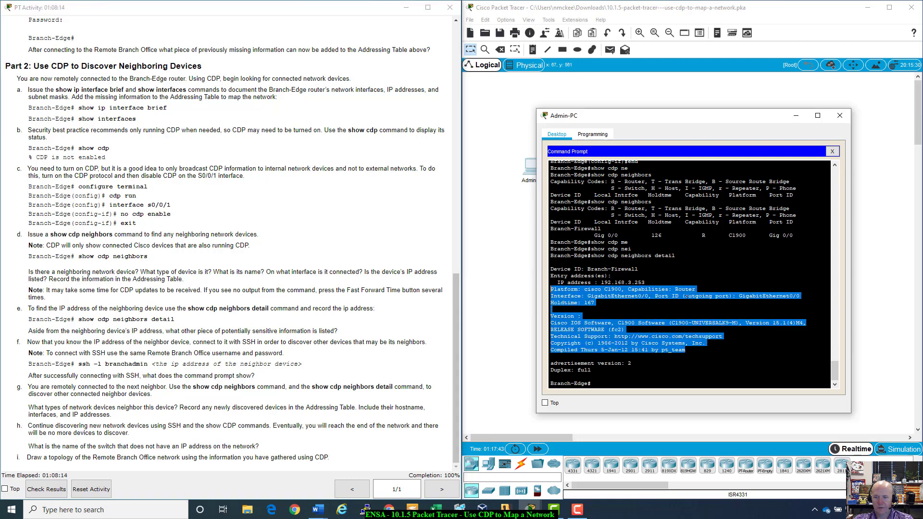
click(551, 356)
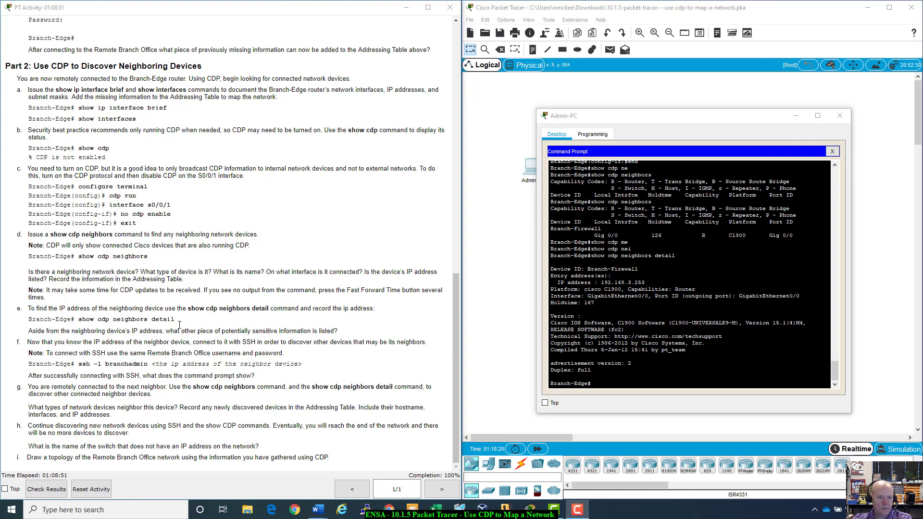
drag(745, 322, 800, 322)
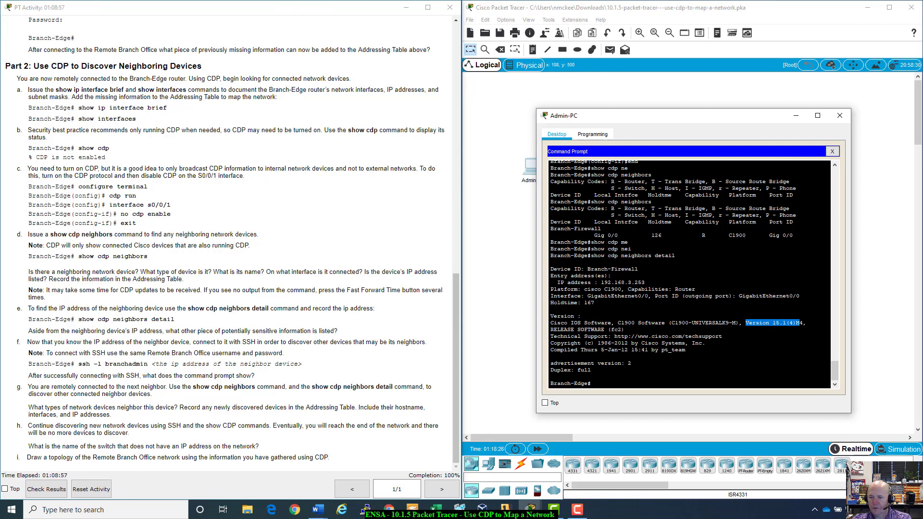
mouse_move(737, 323)
mouse_down()
mouse_move(552, 316)
mouse_move(735, 323)
mouse_up()
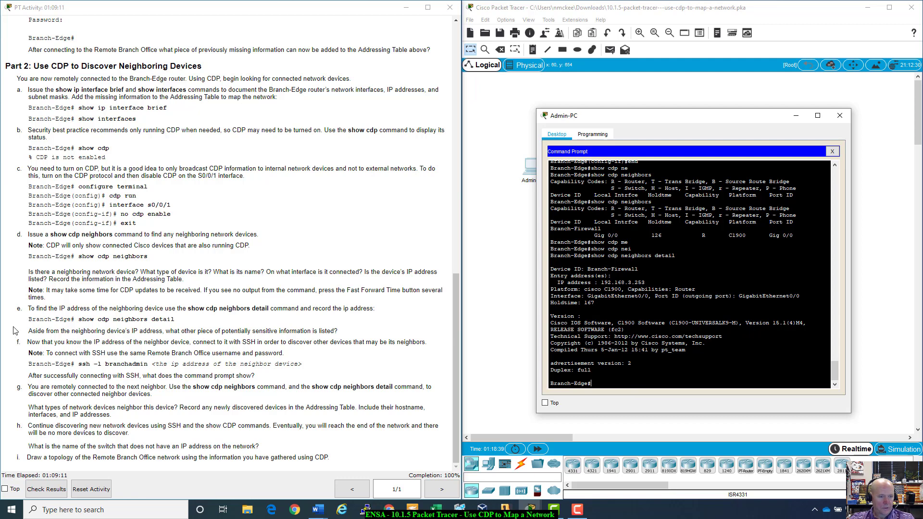
click(76, 333)
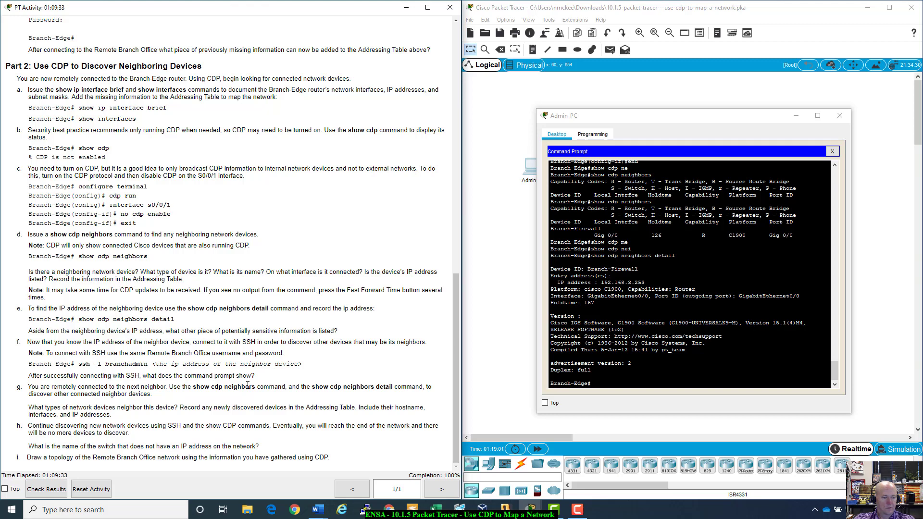
- Start an SSH session to Branch-Firewall with ssh -l branchadmin 192.168.3.253
click(591, 383)
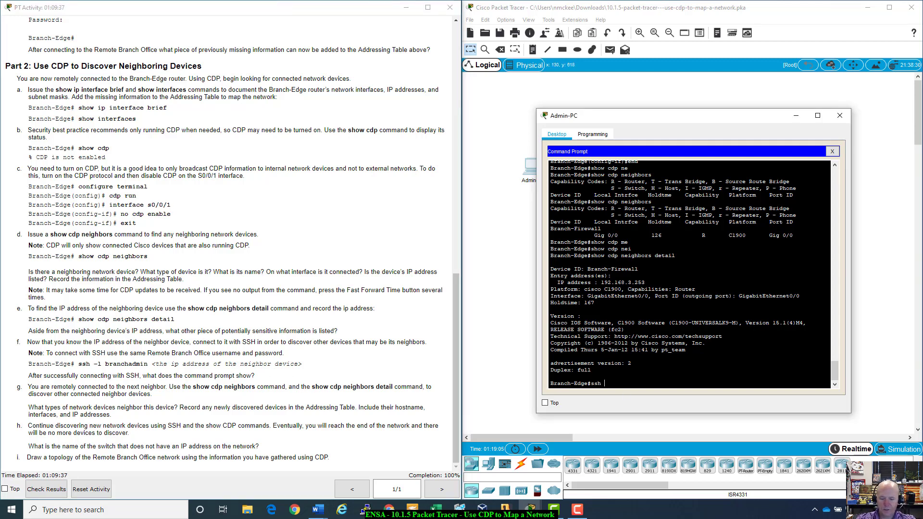
text(ssh -l)
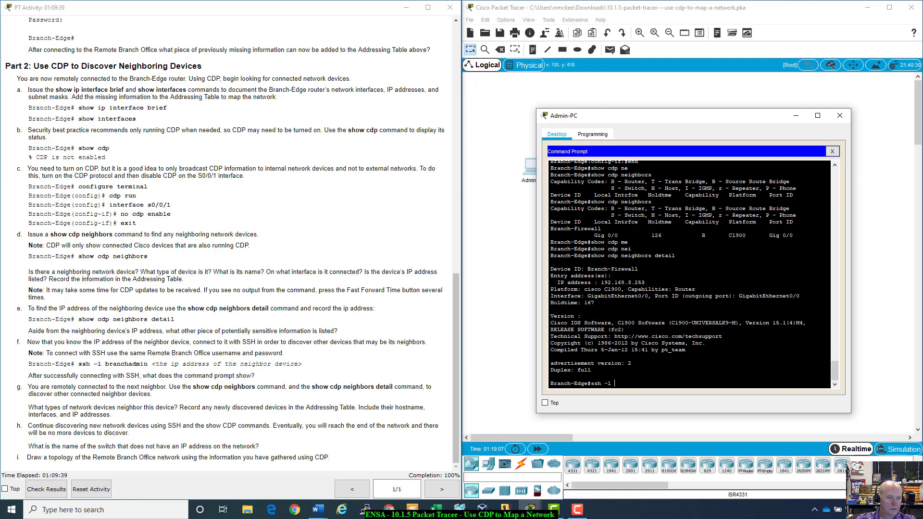
text( branchadmin)
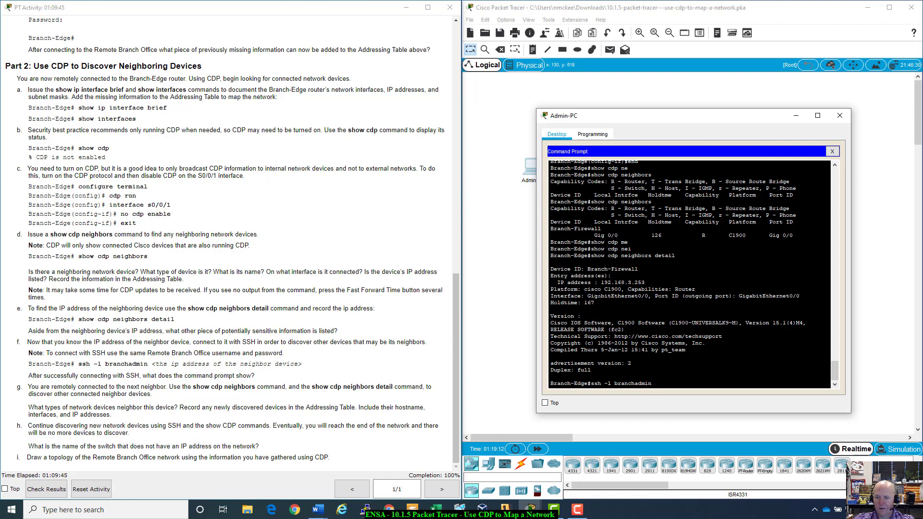
drag(602, 283, 645, 283)
click(551, 376)
text(192.168.3)
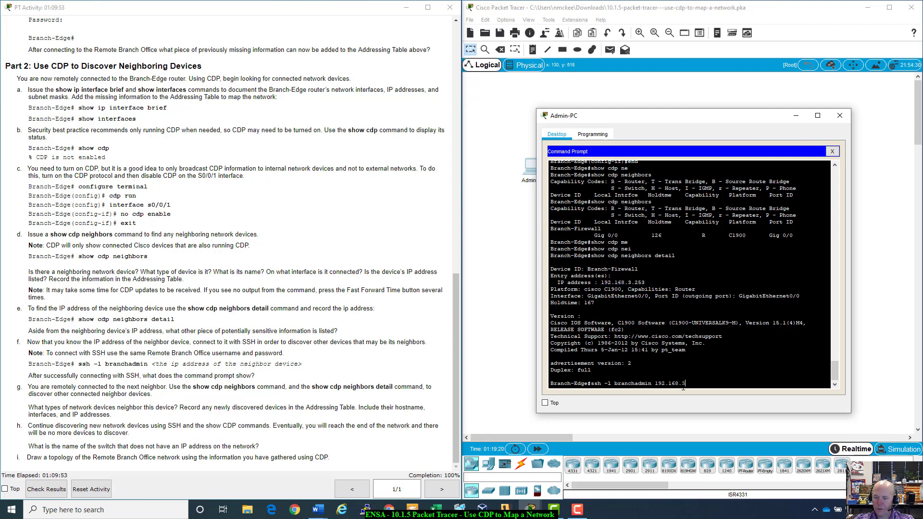
text(.253)
key(Return)
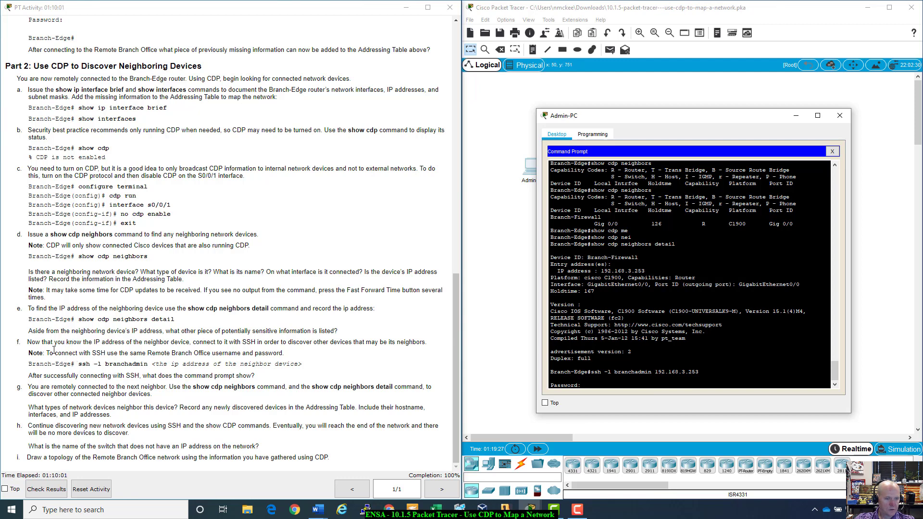
- Log in with the Remote Branch password and move the terminal down to show the topology
drag(46, 352, 294, 356)
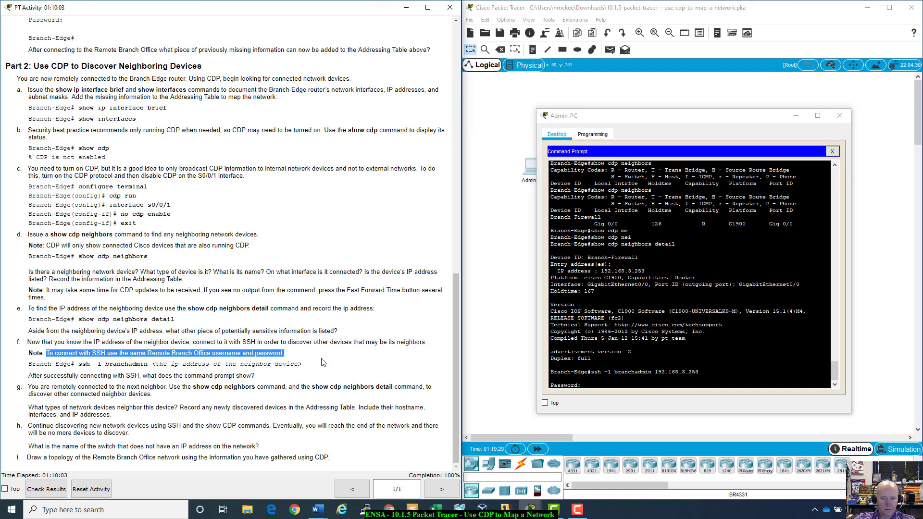
click(614, 387)
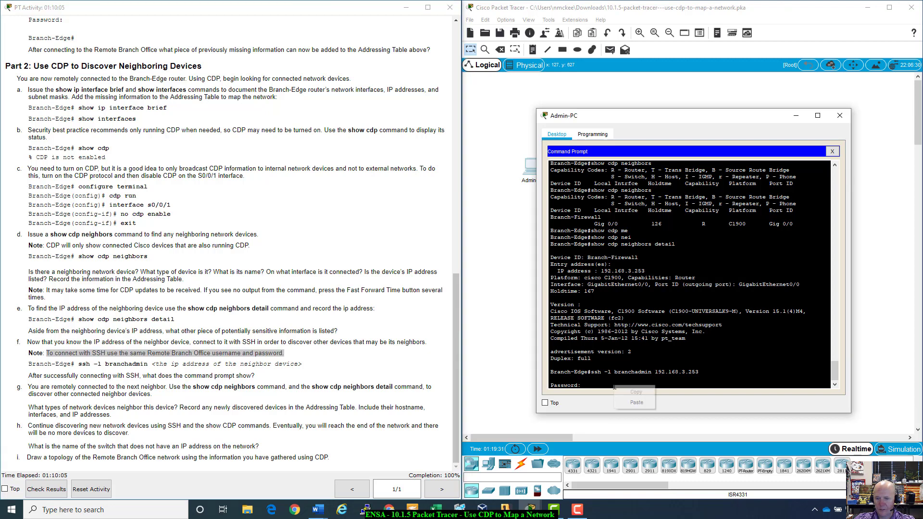
key(Return)
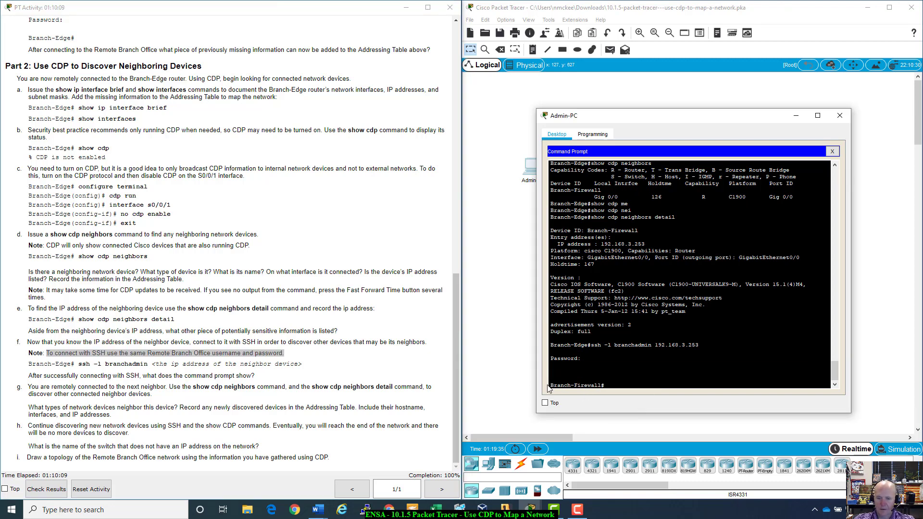
key(Up)
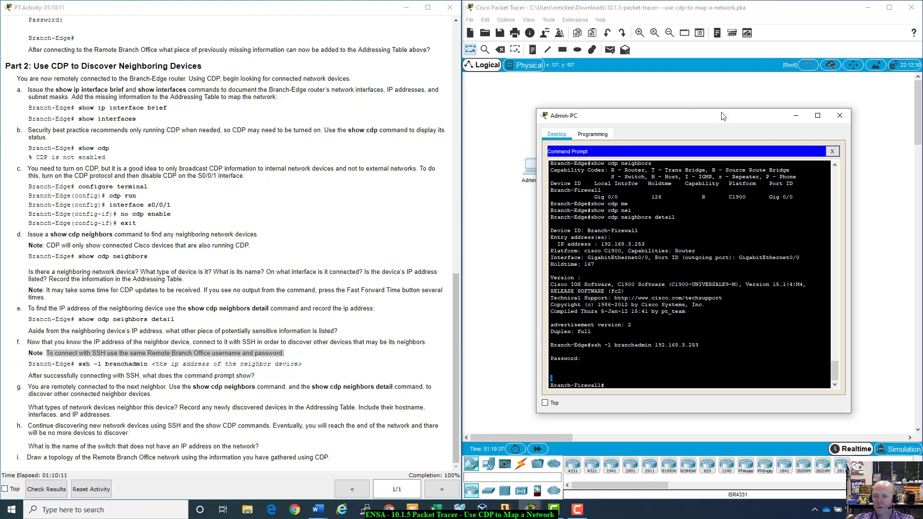
drag(722, 116, 712, 213)
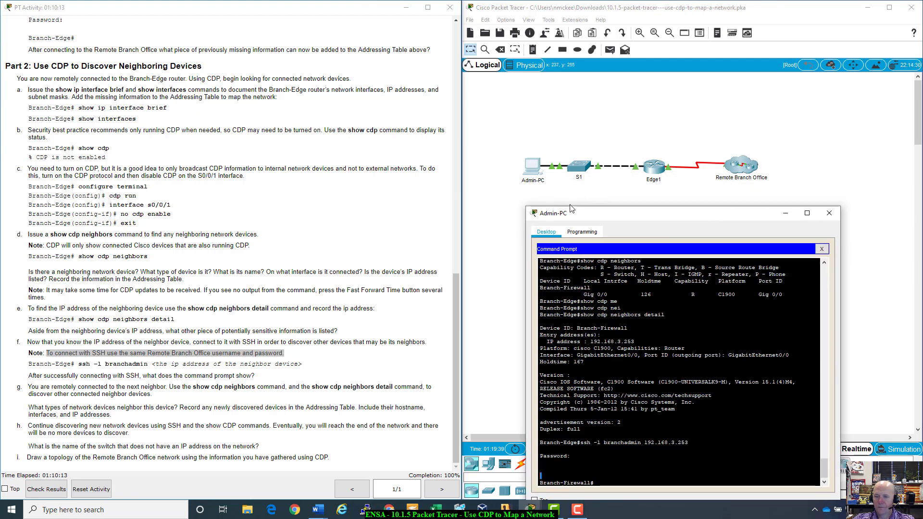
drag(671, 216, 694, 220)
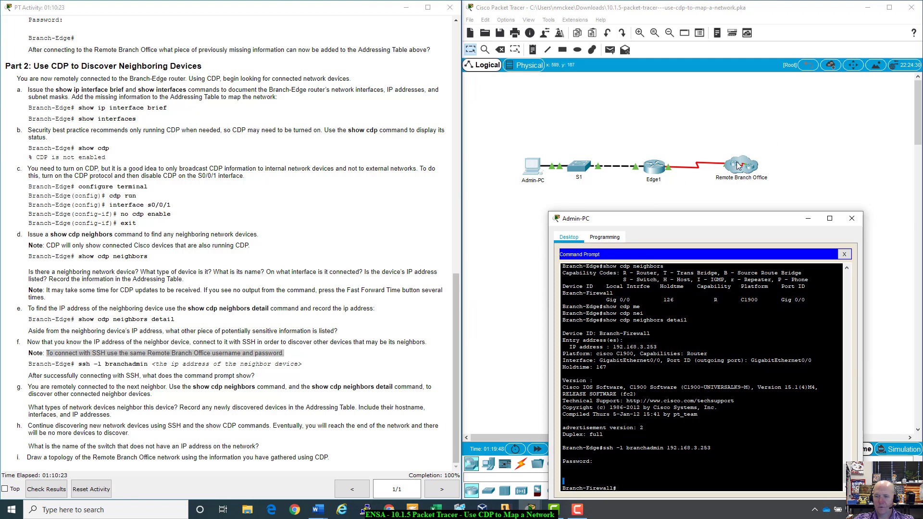
click(318, 510)
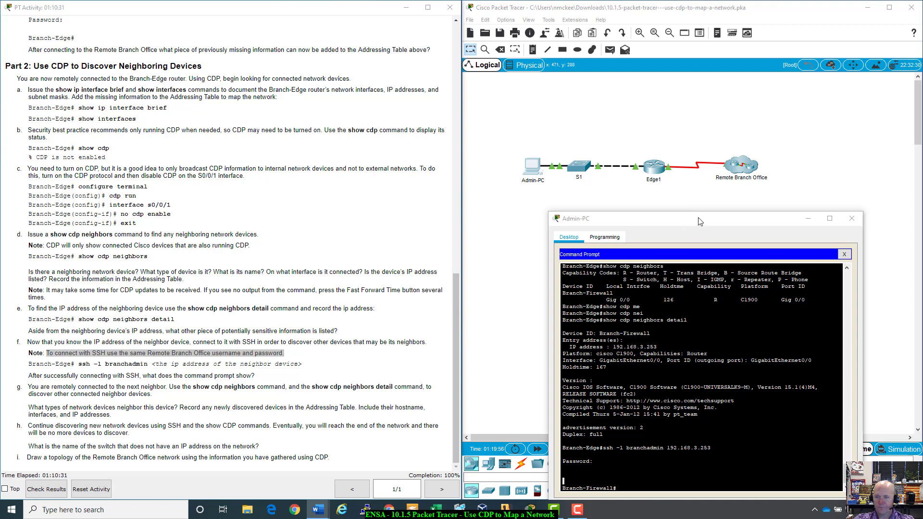
drag(700, 222, 740, 129)
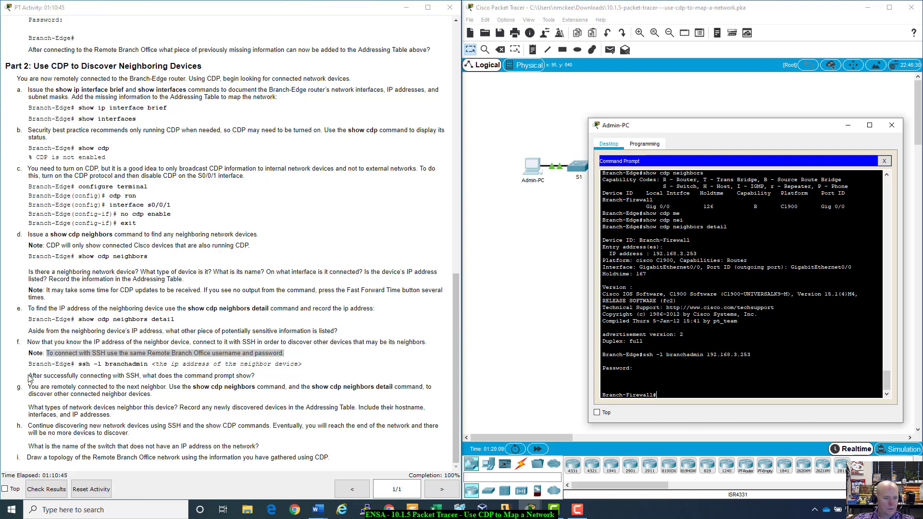
drag(29, 378, 72, 375)
click(110, 376)
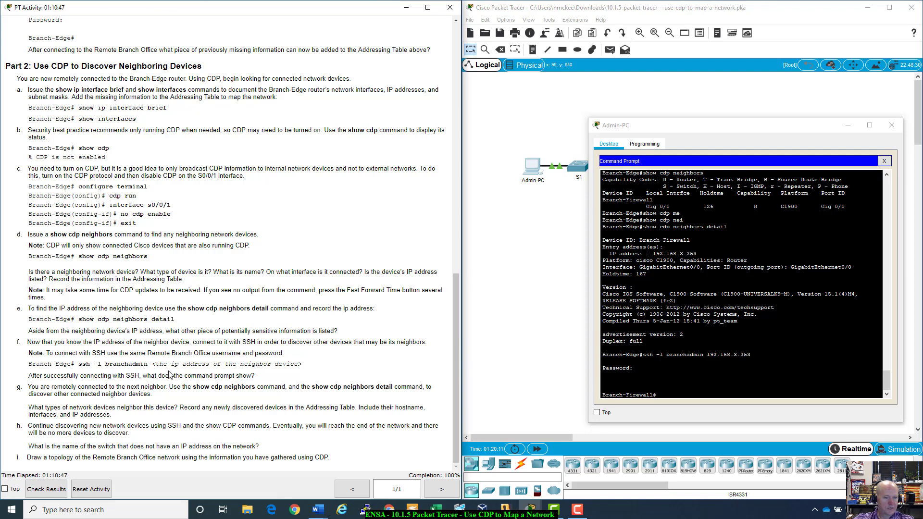
drag(182, 376, 217, 375)
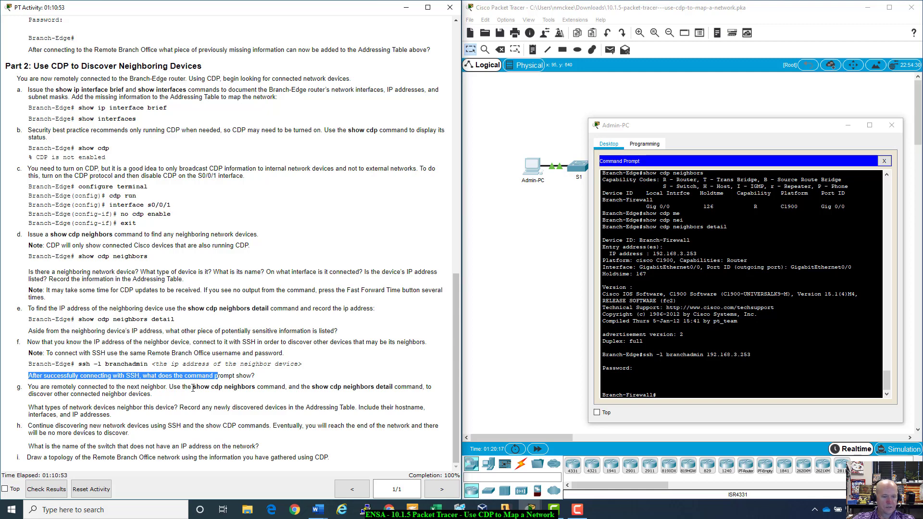
drag(602, 393, 657, 393)
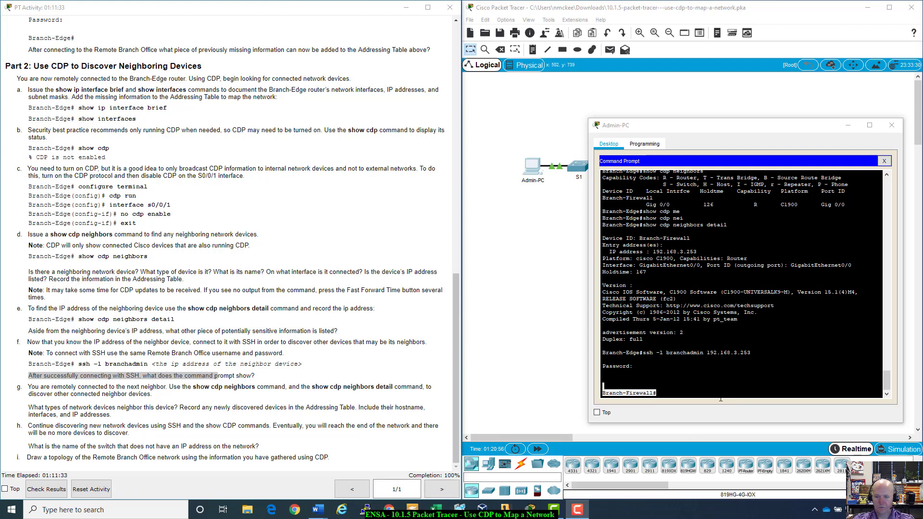
- Run show cdp neighbors on Branch-Firewall using Tab completion
click(741, 379)
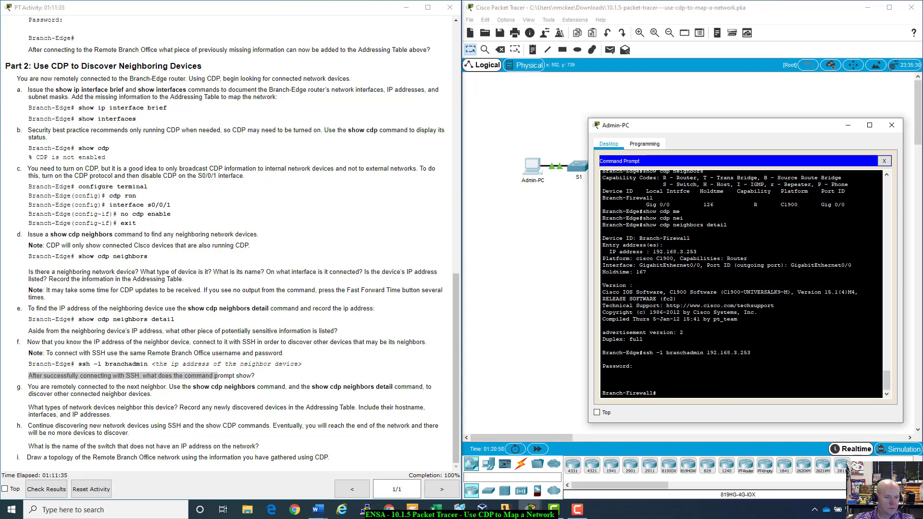
text(show d)
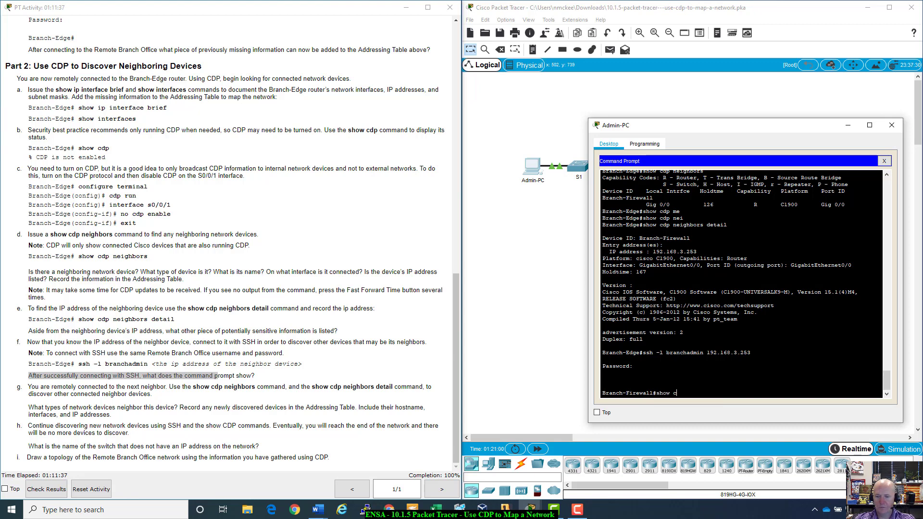
text(dp ne)
key(Tab)
key(Return)
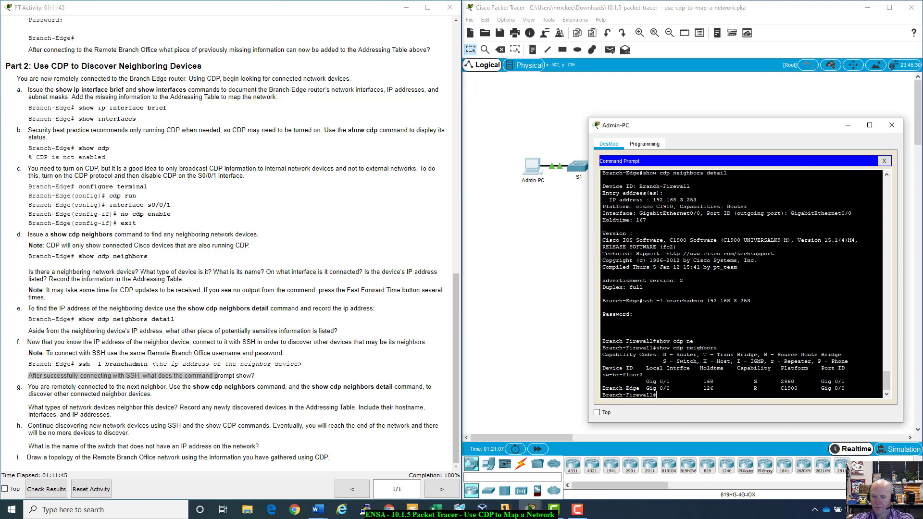
- Highlight the sw-br-floor2 row: local interface Gig 0/1 and platform 2960
drag(602, 387, 845, 390)
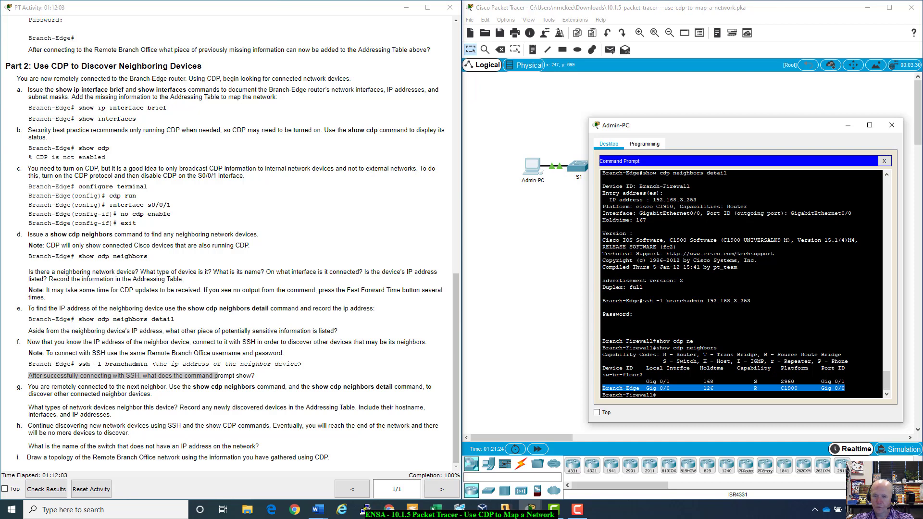
drag(646, 382, 676, 381)
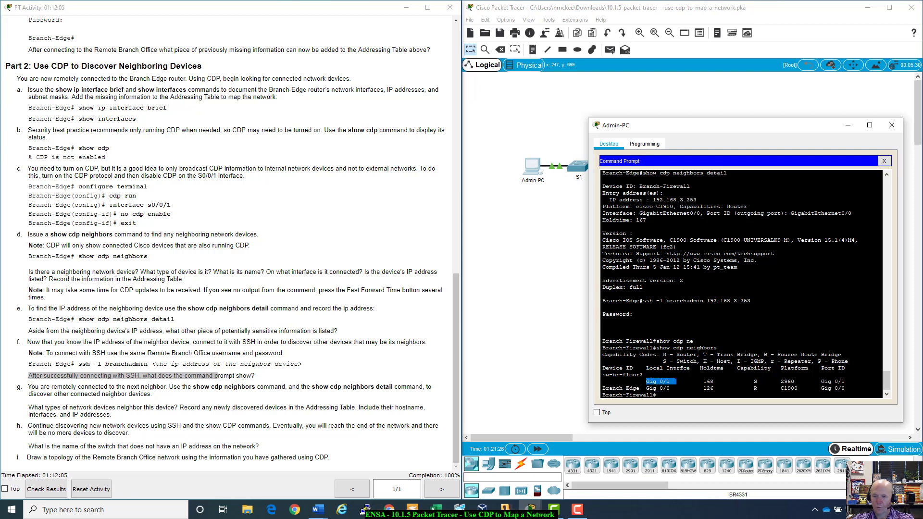
drag(780, 381, 845, 381)
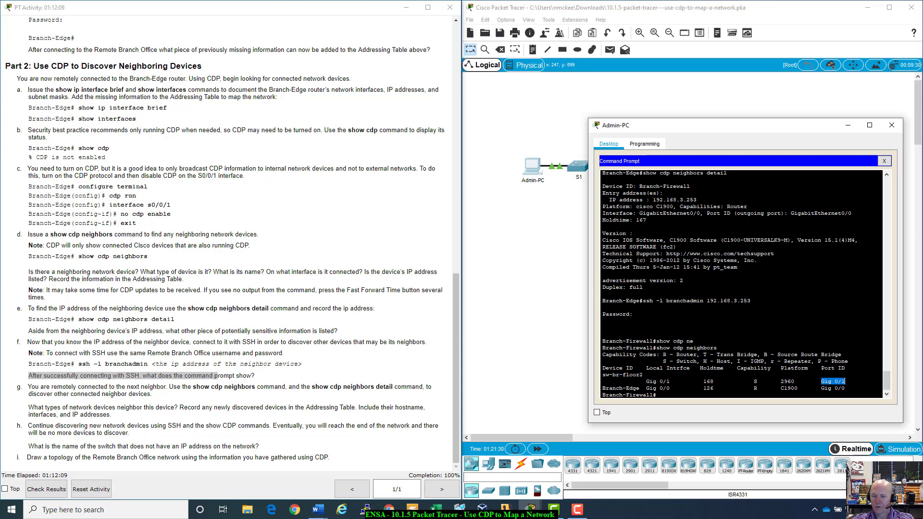
click(844, 381)
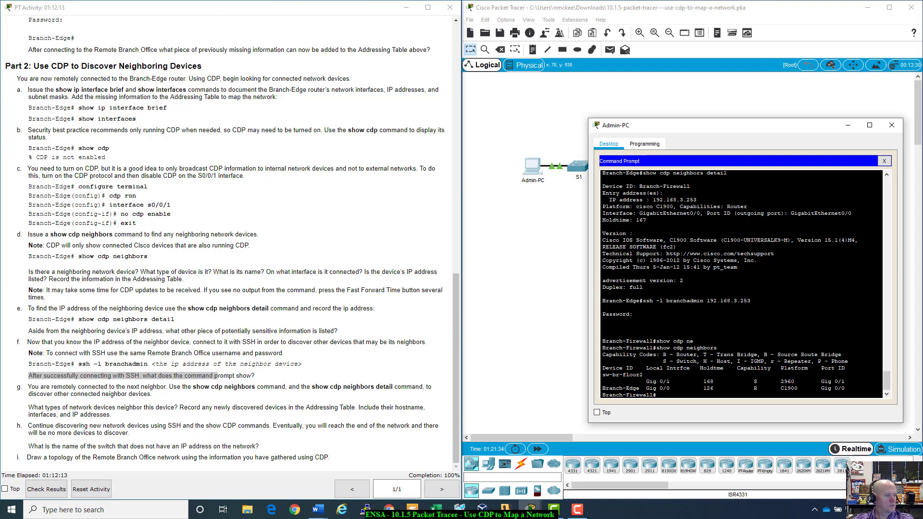
key(alt+Tab)
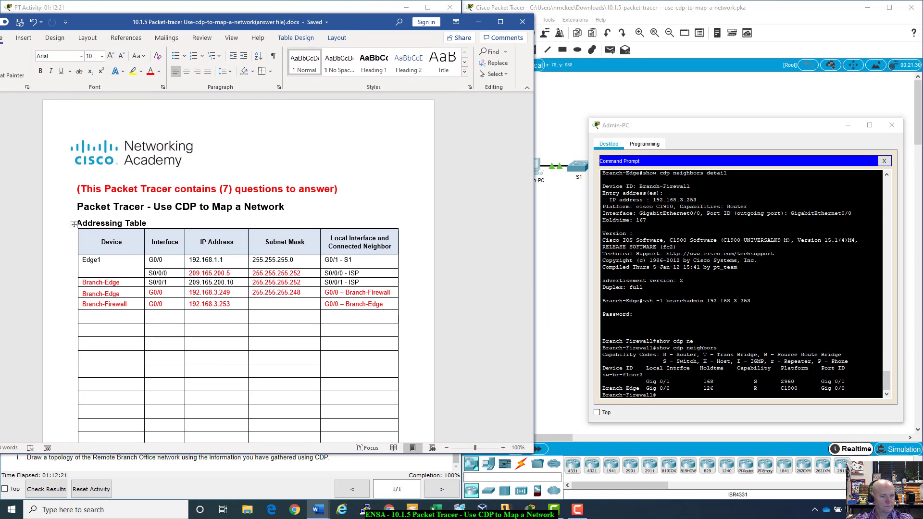
- Add a Branch-Firewall G0/1 row with neighbor G0/1 – sw-br-floor2, then copy sw-br-floor2
text(B)
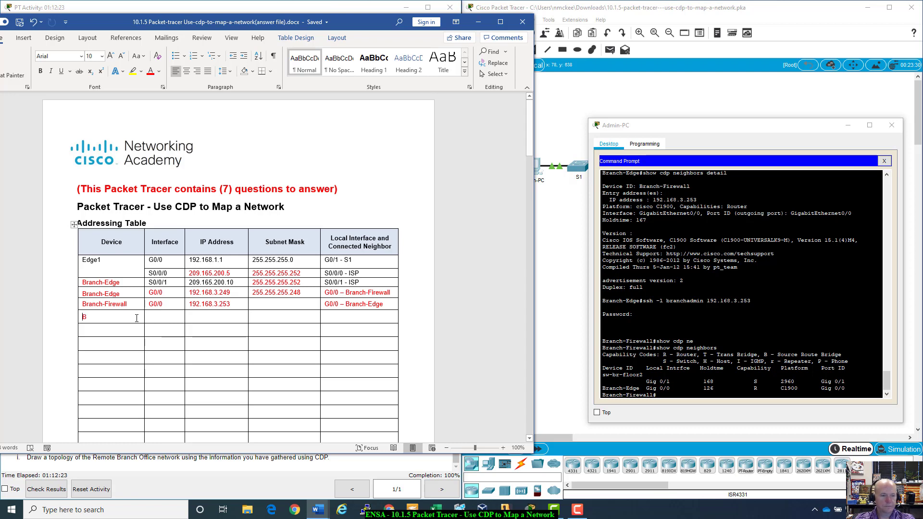
text(ranch-)
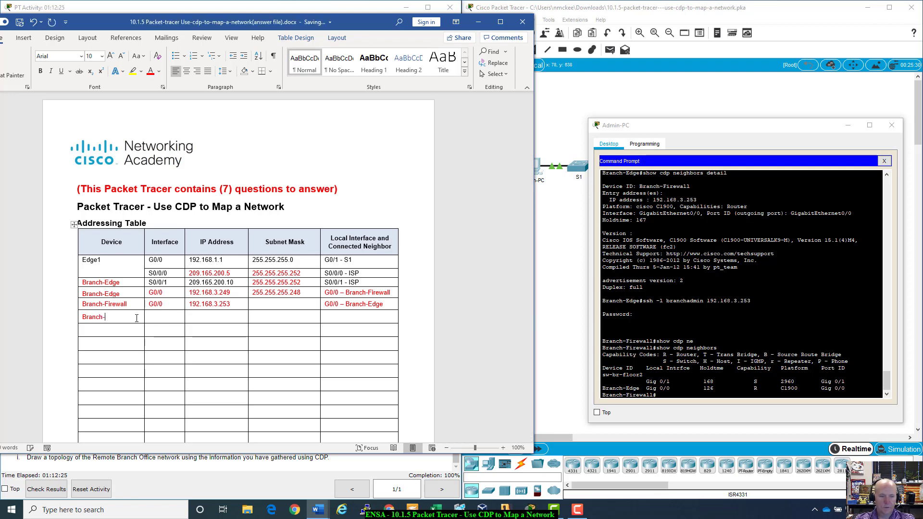
text(Firewall)
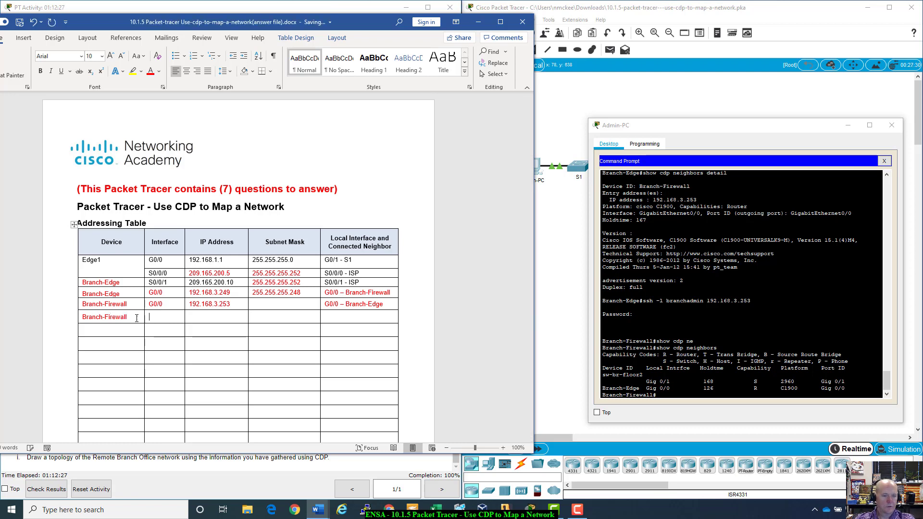
key(Tab)
text(G)
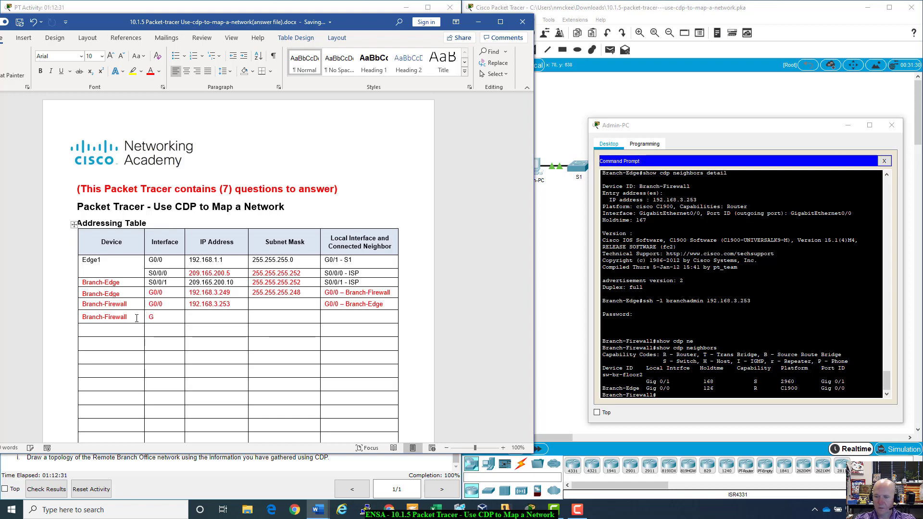
text(0/1)
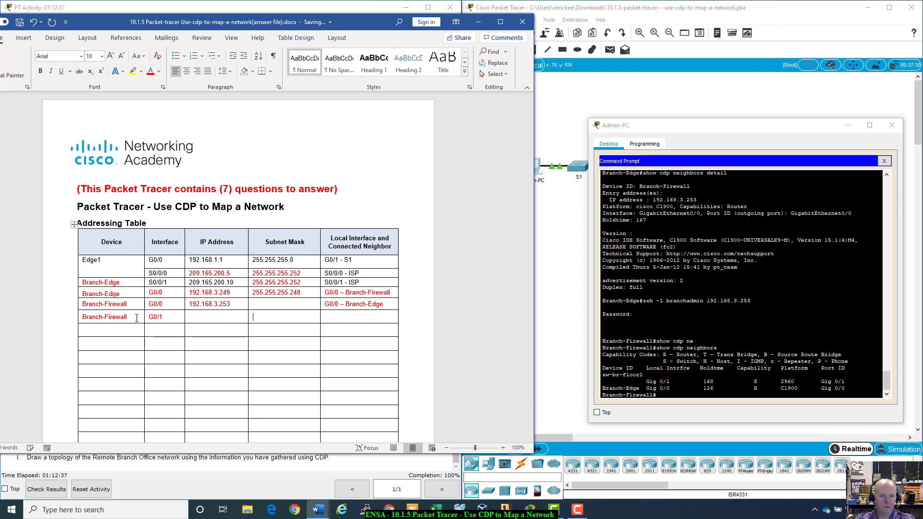
key(Tab)
key(Tab)
key(Tab)
text(G0)
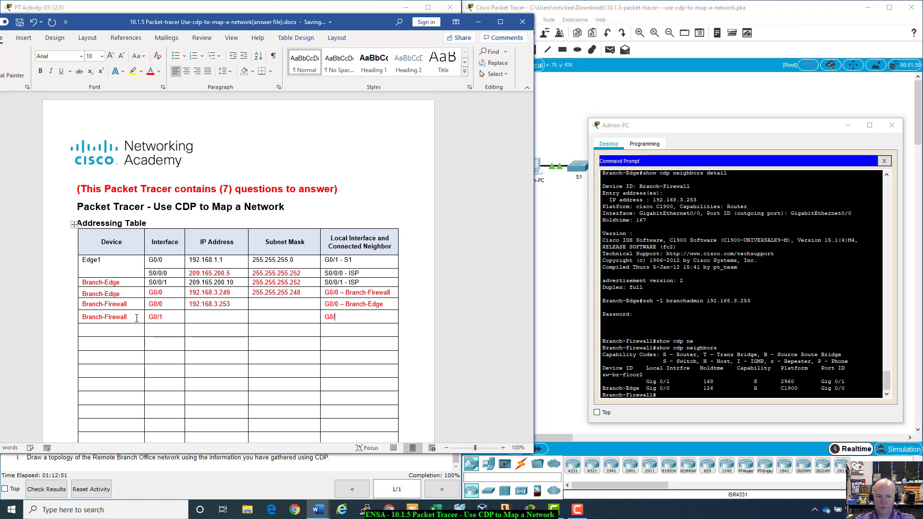
text(/1)
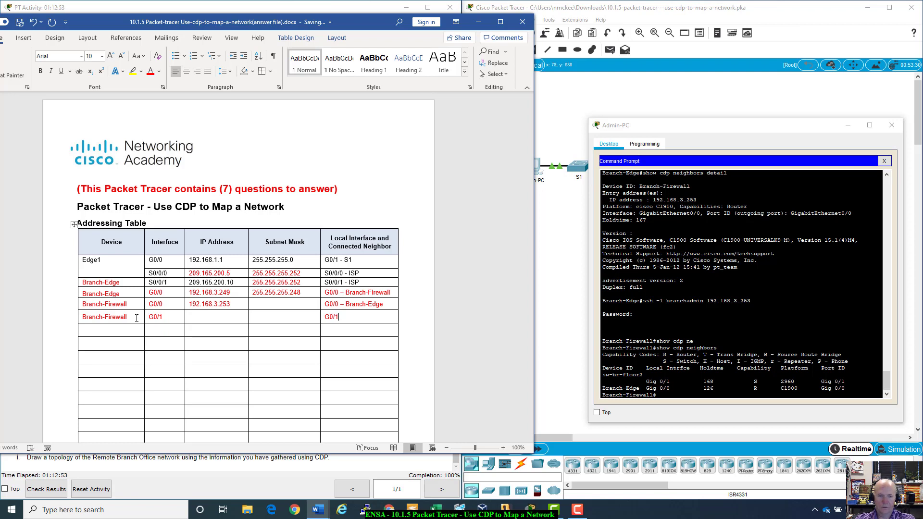
text( =)
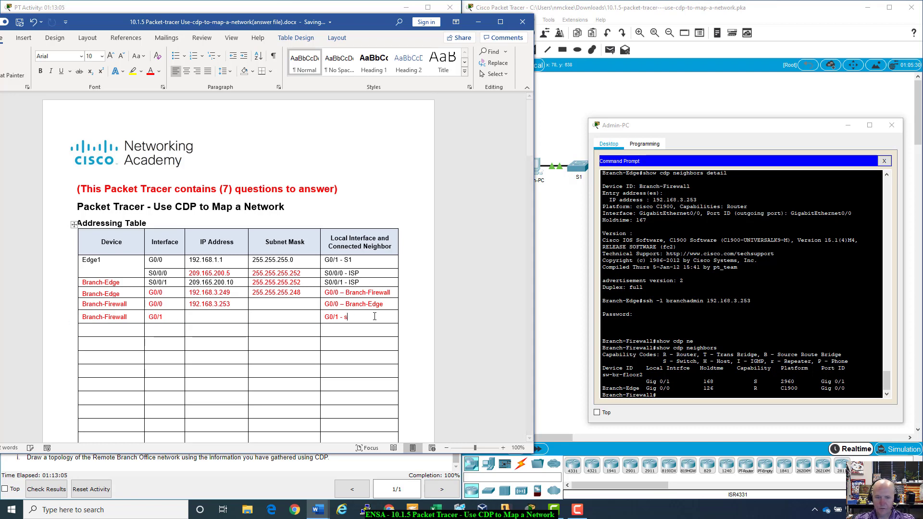
text(sw-br)
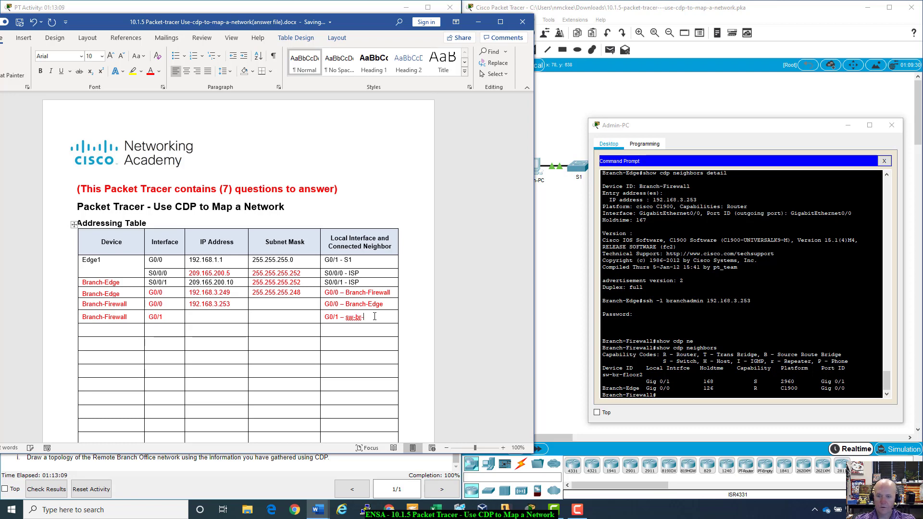
text(-floor2)
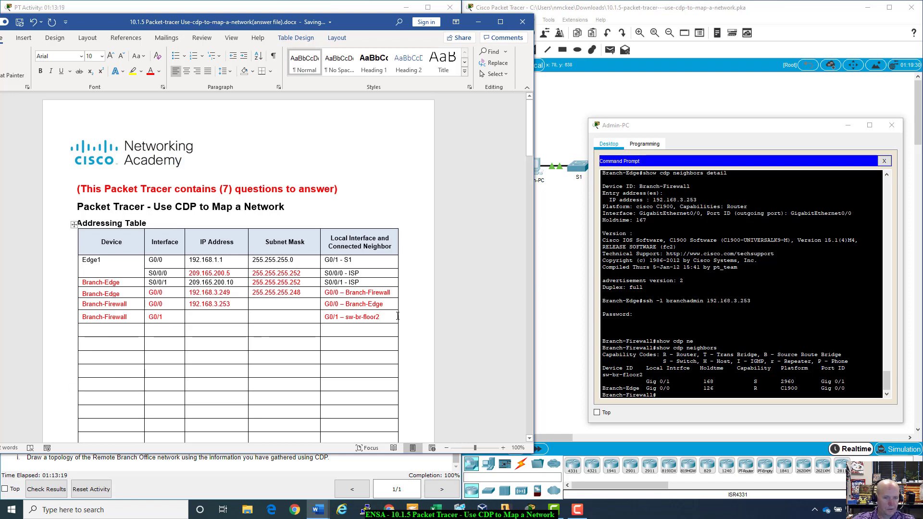
drag(380, 317, 349, 316)
key(ctrl+c)
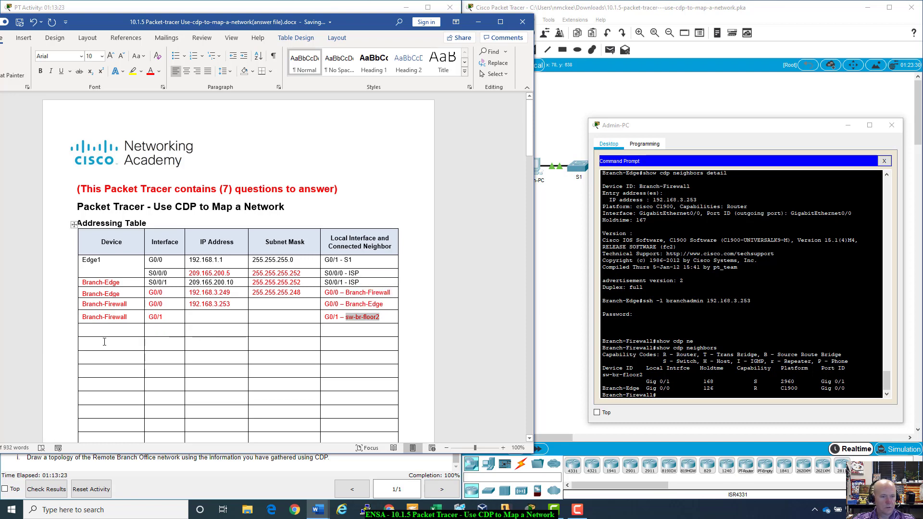
click(112, 330)
- Paste sw-br-floor2 into the next Device cell and give it interface G0/1
key(ctrl+v)
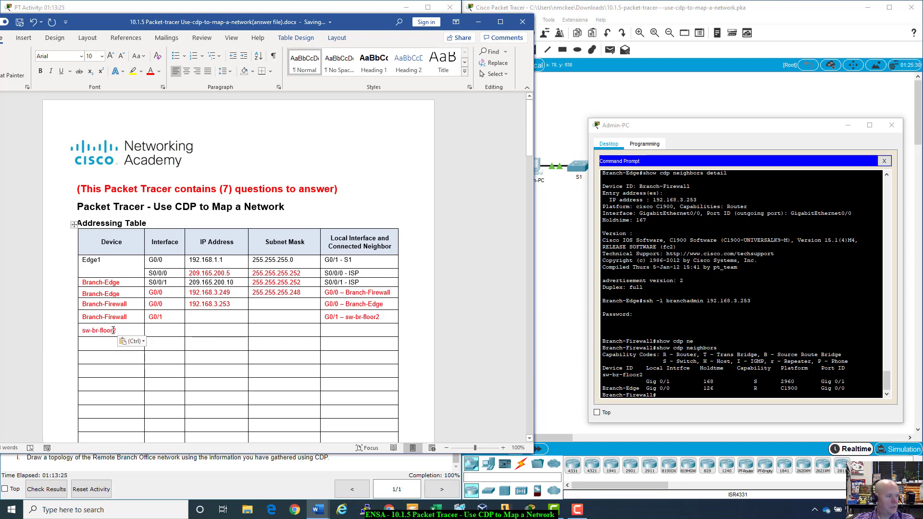
click(155, 330)
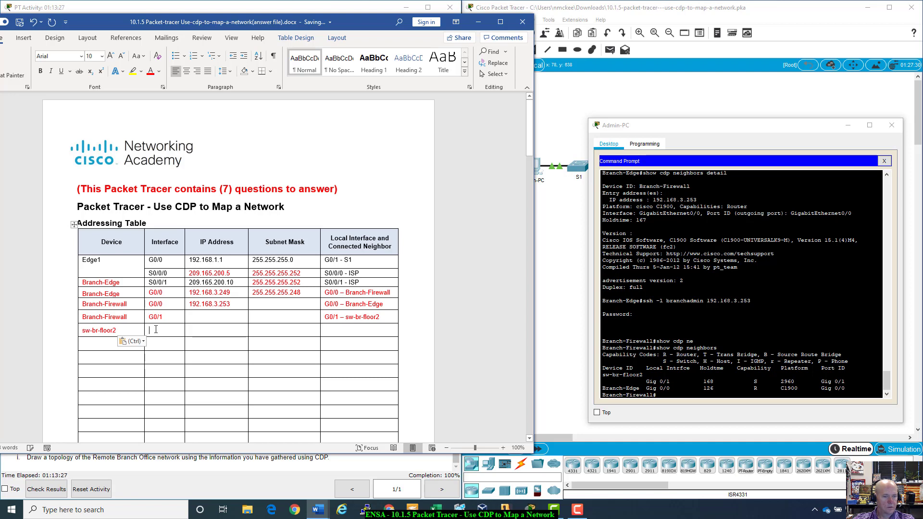
text(G0/1)
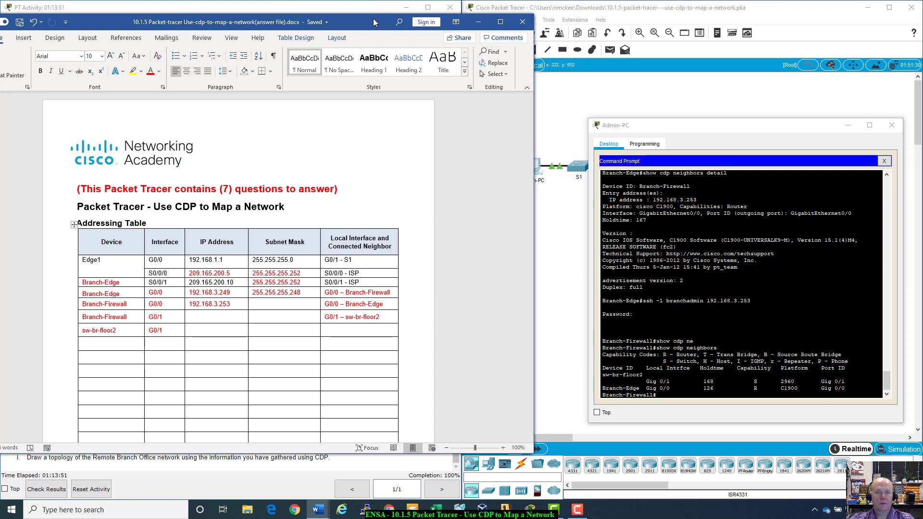
key(alt+Tab)
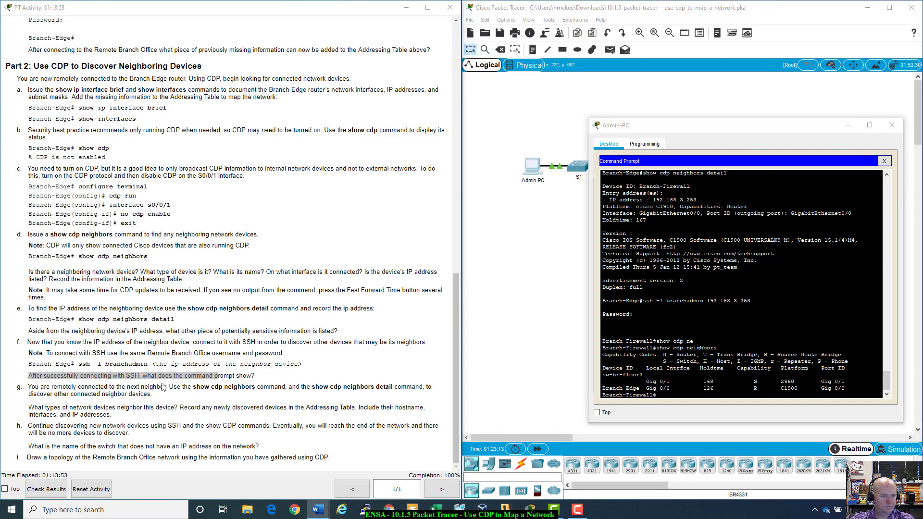
- Run show cdp neighbors detail on Branch-Firewall, revealing sw-br-floor2 at 192.168.4.132 and Branch-Edge at 192.168.3.249
click(672, 397)
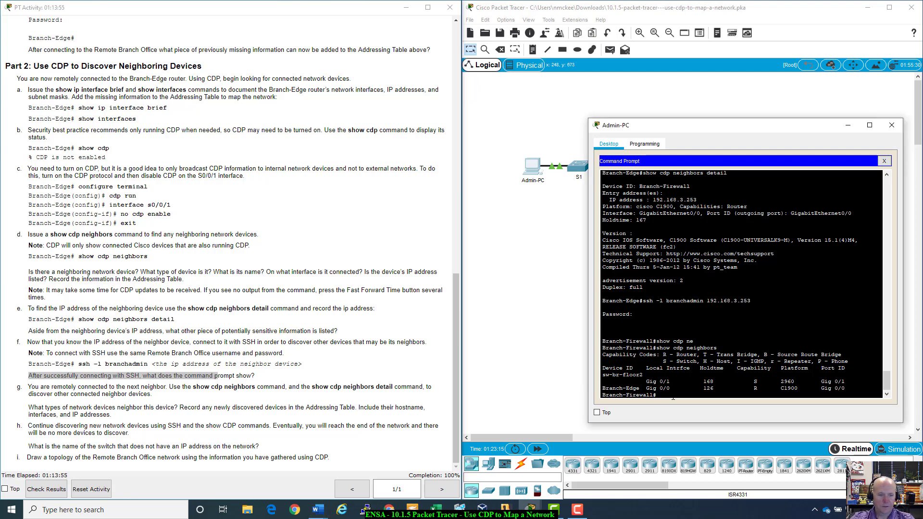
text(show cd)
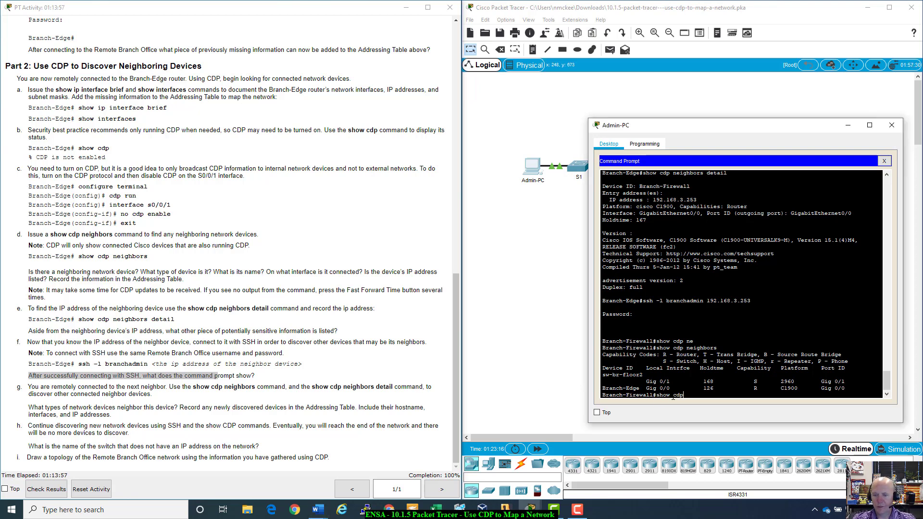
text(p)
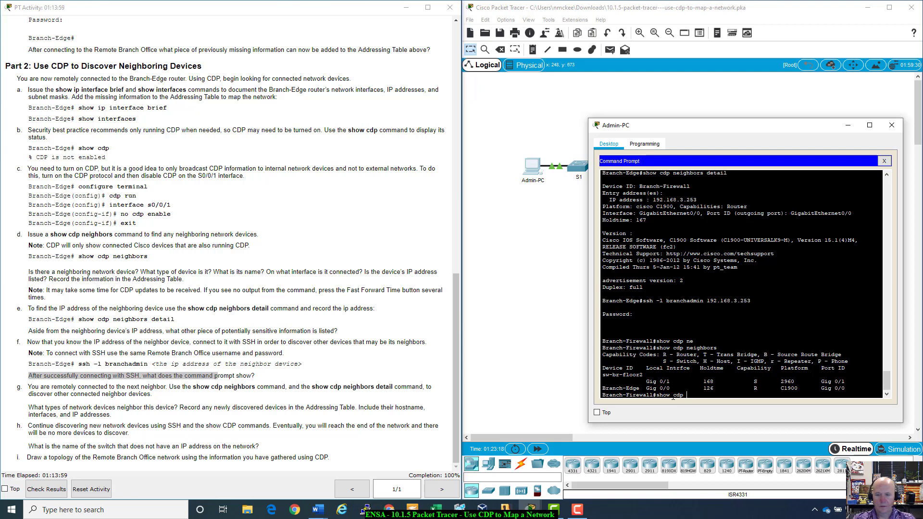
text( n)
key(BackSpace)
key(BackSpace)
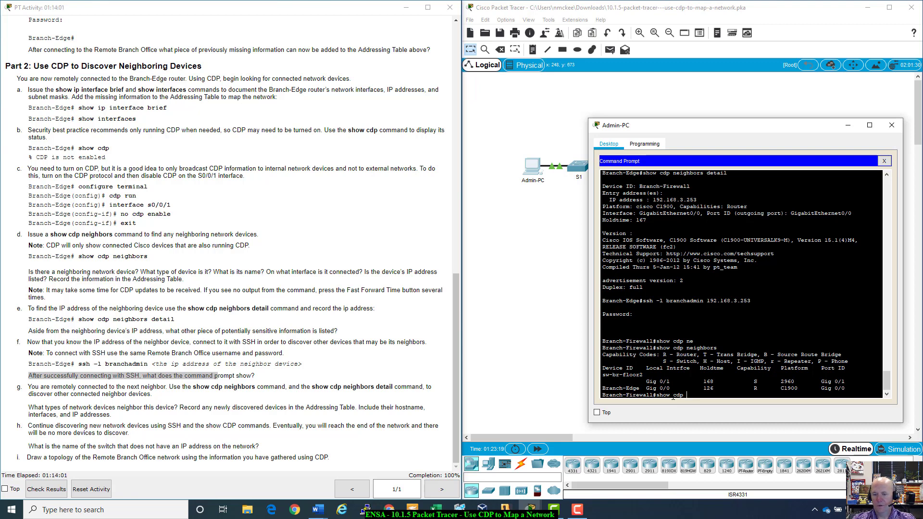
text(ne)
key(Tab)
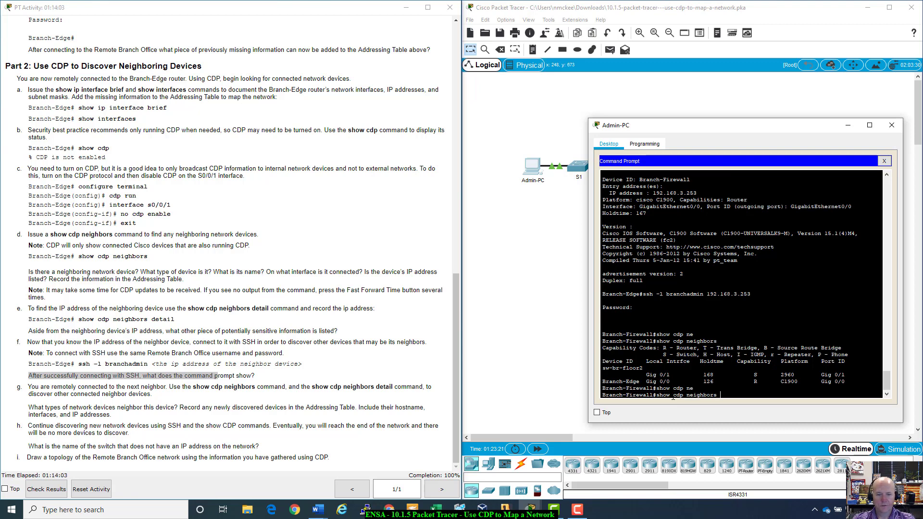
text(deat)
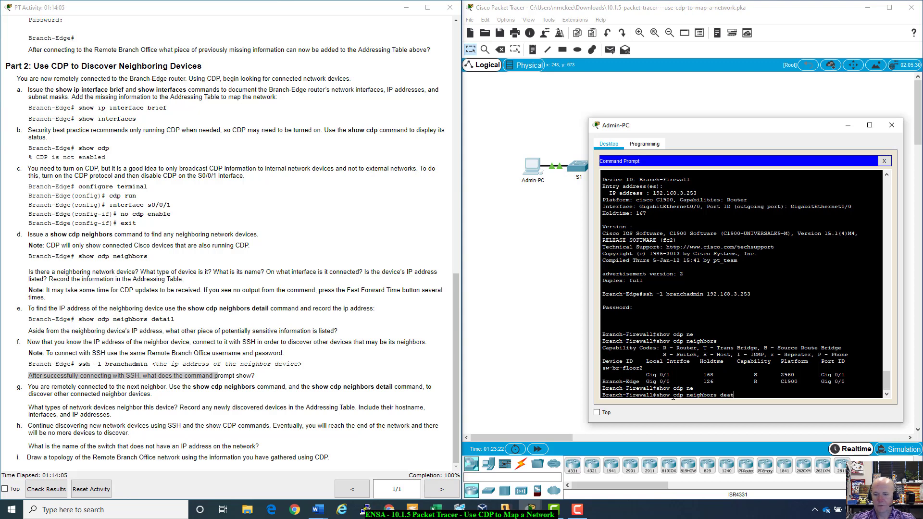
key(BackSpace)
key(Tab)
key(Return)
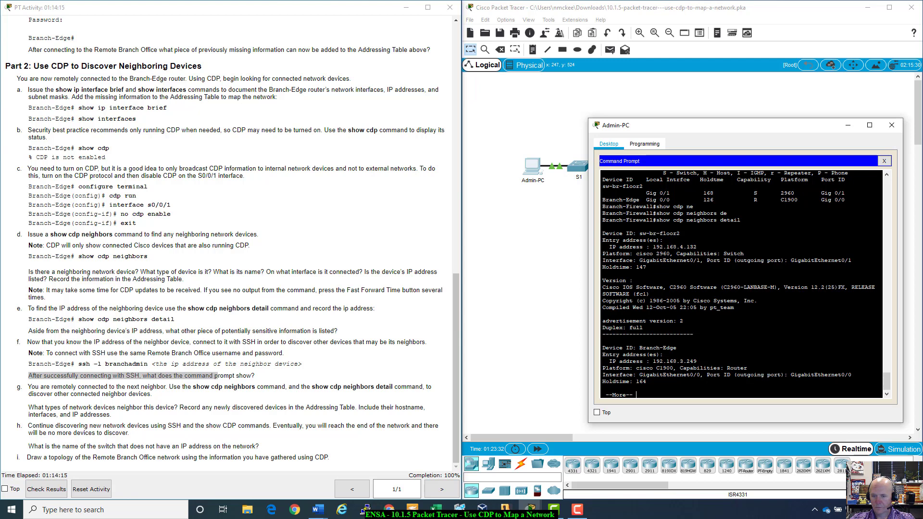
key(space)
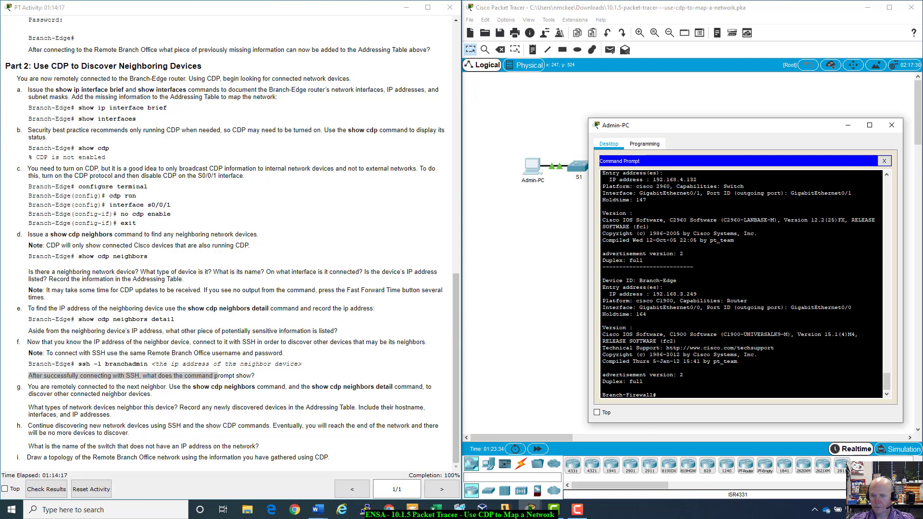
drag(614, 327, 681, 374)
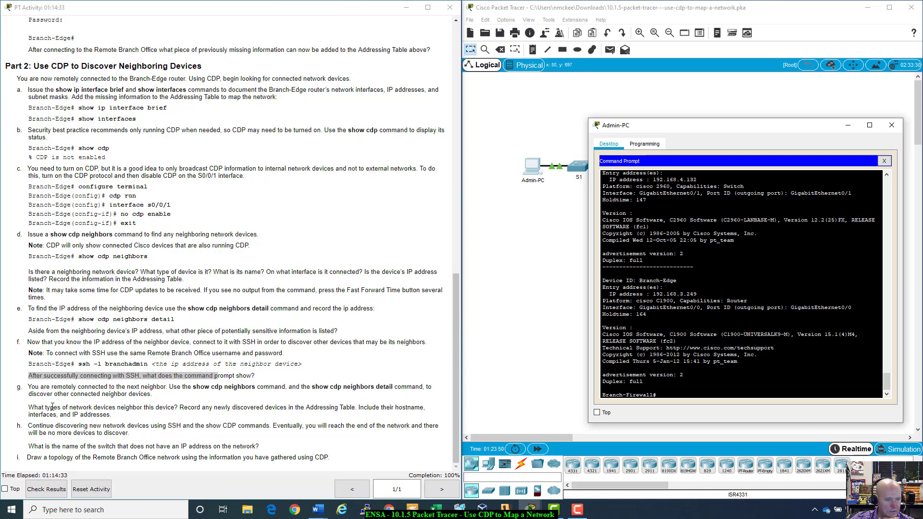
- Run show ip interface brief on Branch-Firewall to list G0/0 192.168.3.253 and G0/1 192.168.4.129
click(27, 410)
drag(26, 410, 114, 411)
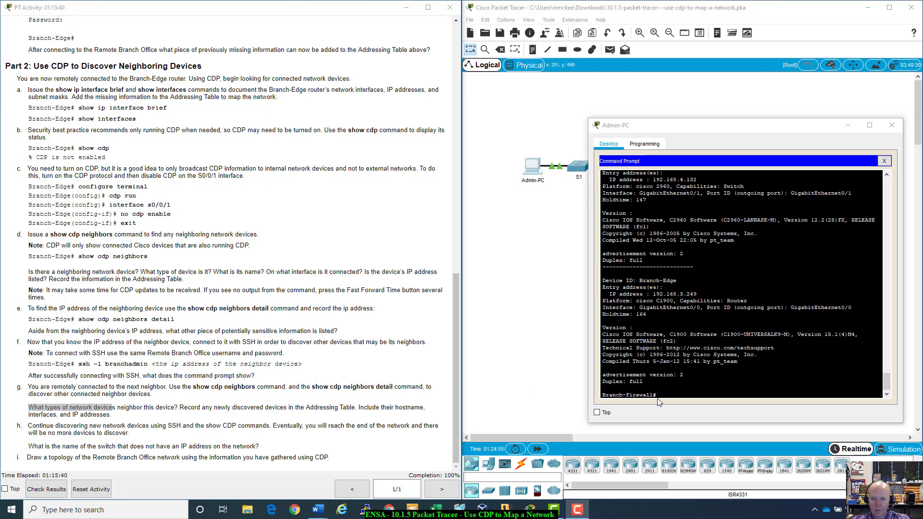
click(661, 396)
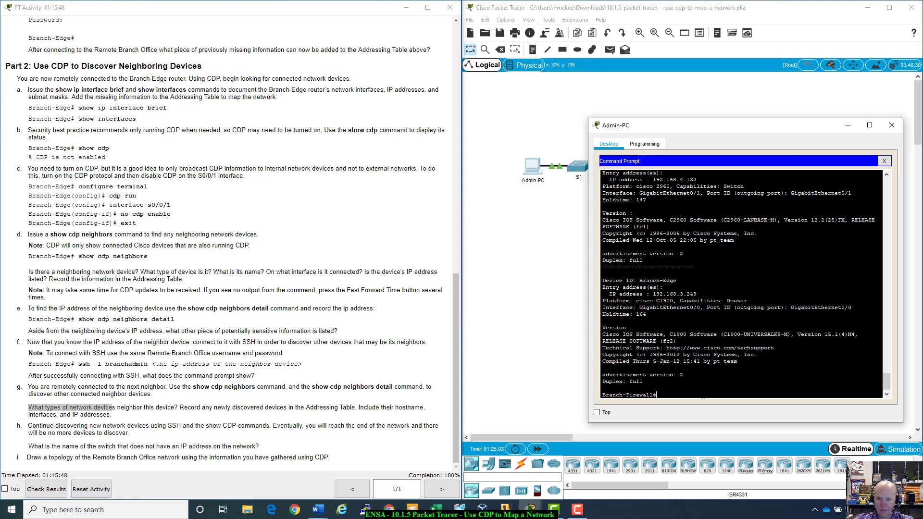
text(show)
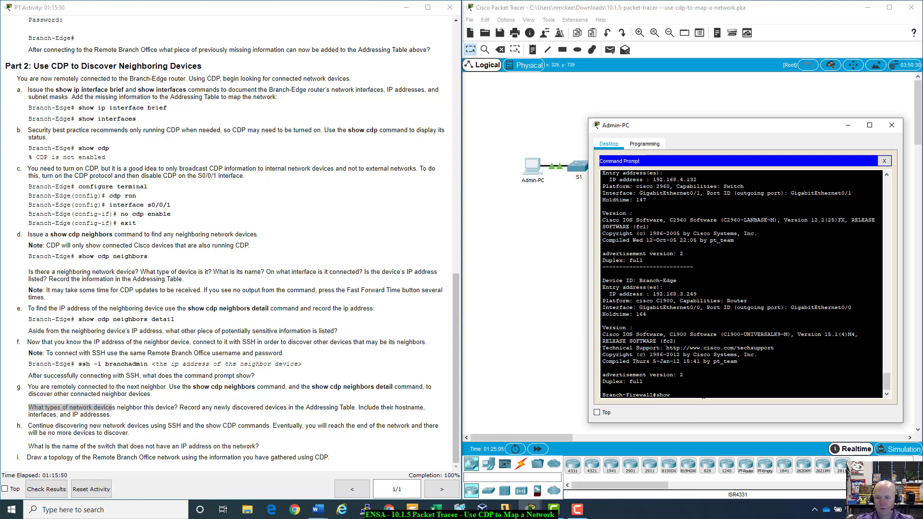
text( ip inte)
key(Tab)
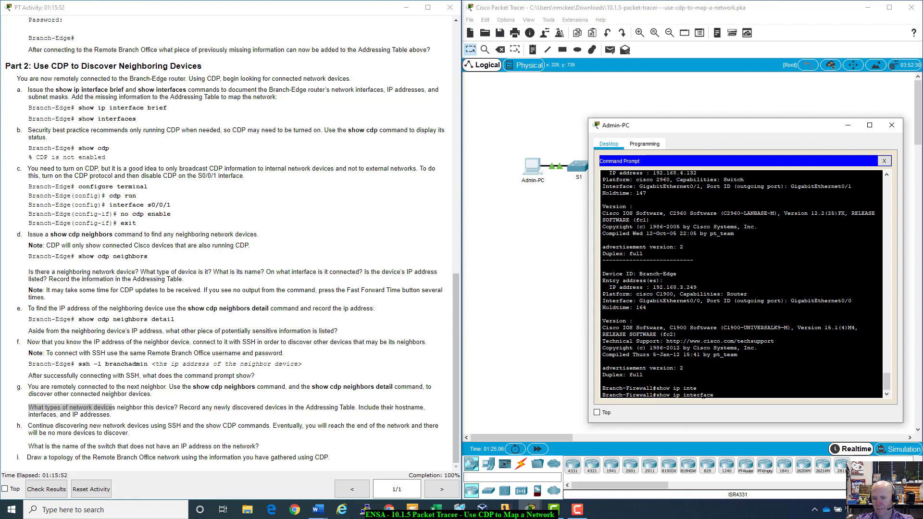
text(bre)
key(Tab)
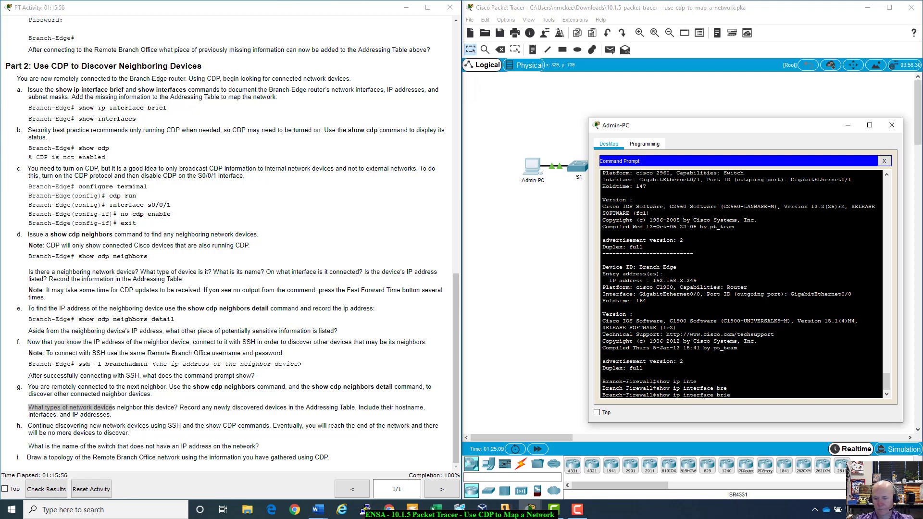
key(Tab)
key(Return)
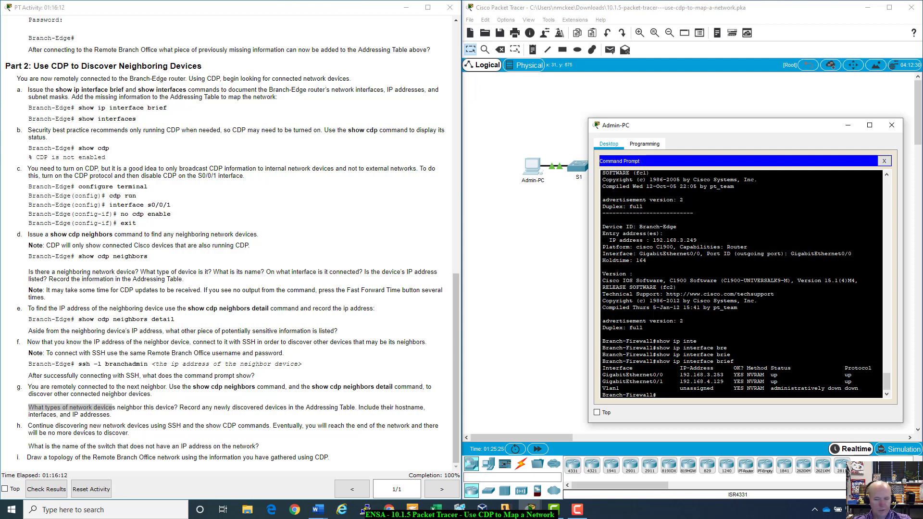
key(alt+Tab)
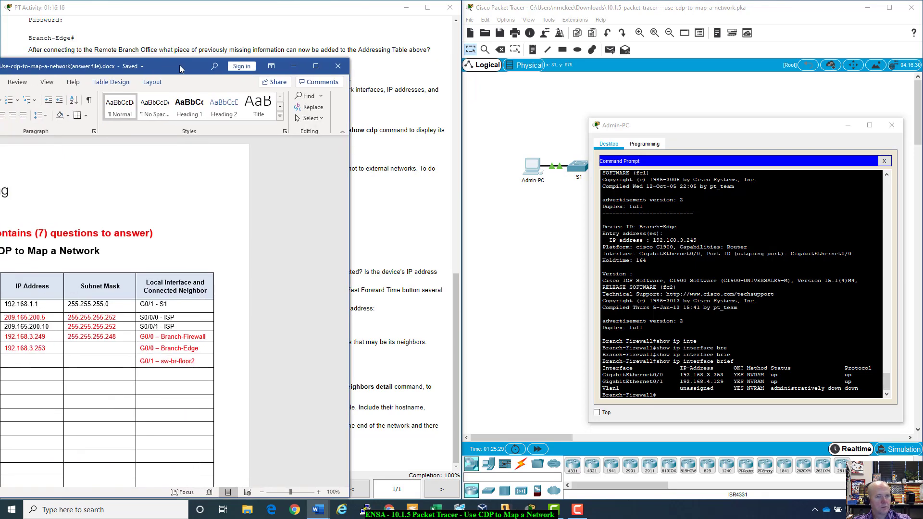
- Enter 192.168.4.129 as Branch-Firewall's G0/1 IP address in the Addressing Table
click(131, 328)
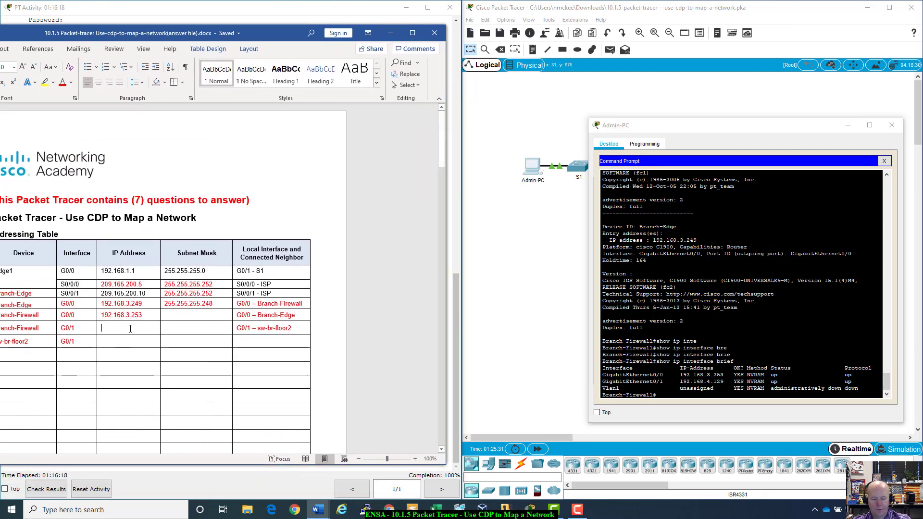
text(192.168)
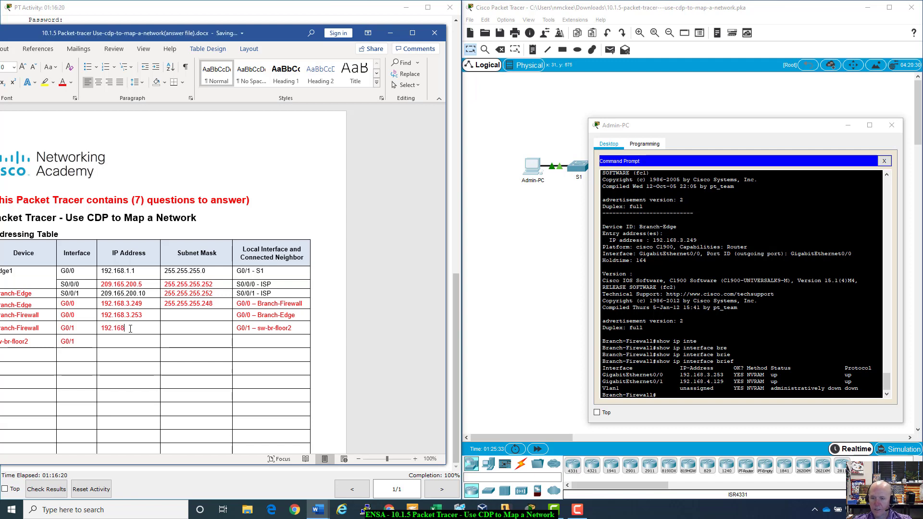
text(.4.129)
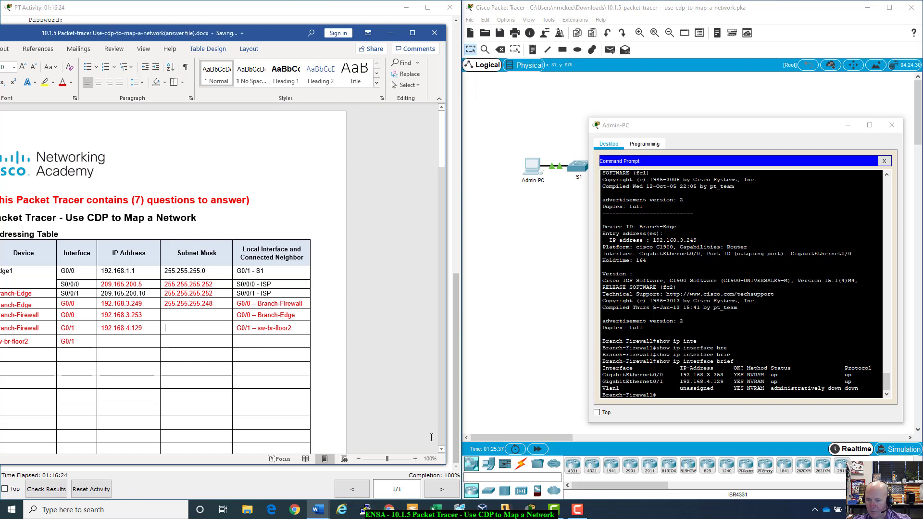
key(Tab)
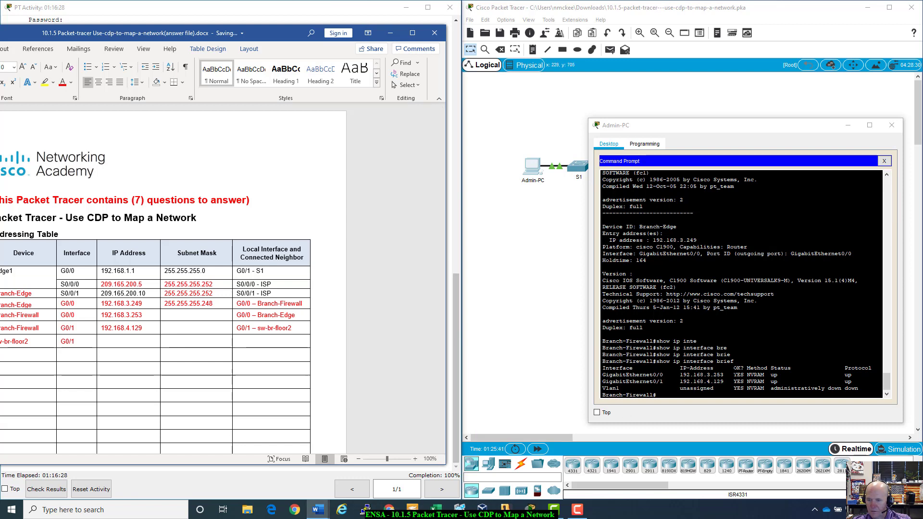
click(644, 400)
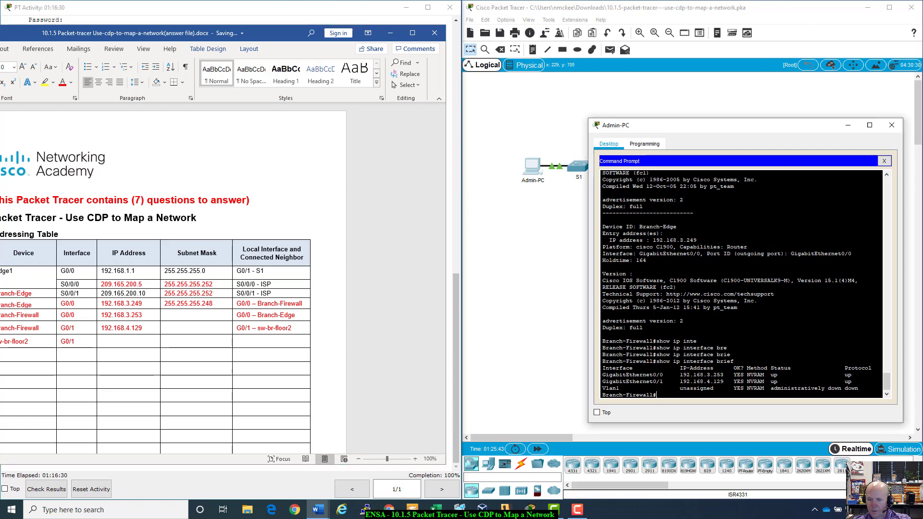
- Run show interfaces on Branch-Firewall to reveal G0/0 as 192.168.3.253/29
click(390, 33)
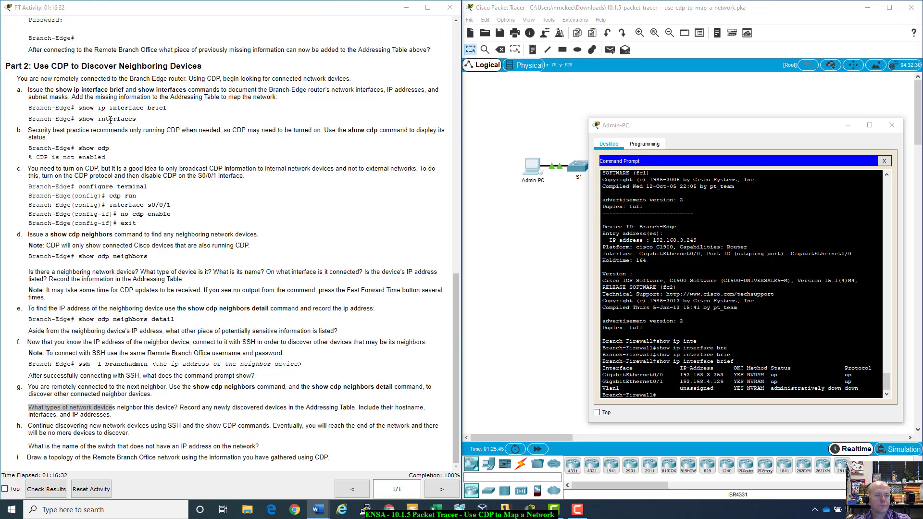
click(701, 386)
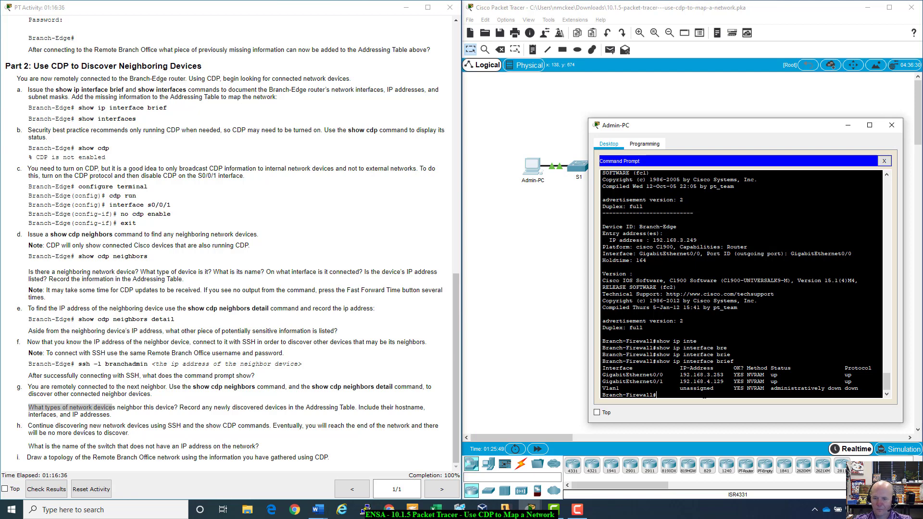
key(Up)
key(BackSpace)
key(BackSpace)
key(BackSpace)
key(BackSpace)
key(BackSpace)
key(BackSpace)
key(BackSpace)
key(BackSpace)
key(BackSpace)
key(BackSpace)
key(BackSpace)
key(BackSpace)
key(BackSpace)
key(BackSpace)
key(BackSpace)
key(BackSpace)
key(BackSpace)
key(BackSpace)
key(BackSpace)
key(BackSpace)
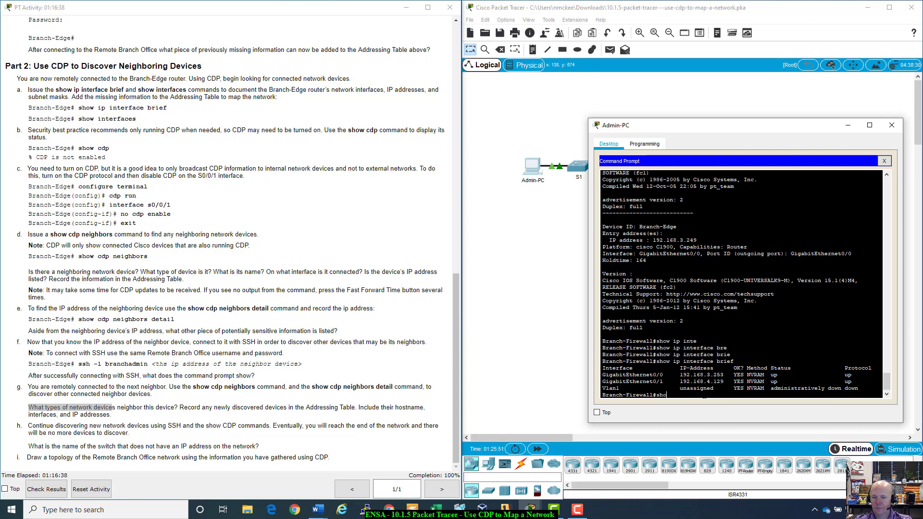
text(ow int)
key(Tab)
key(Return)
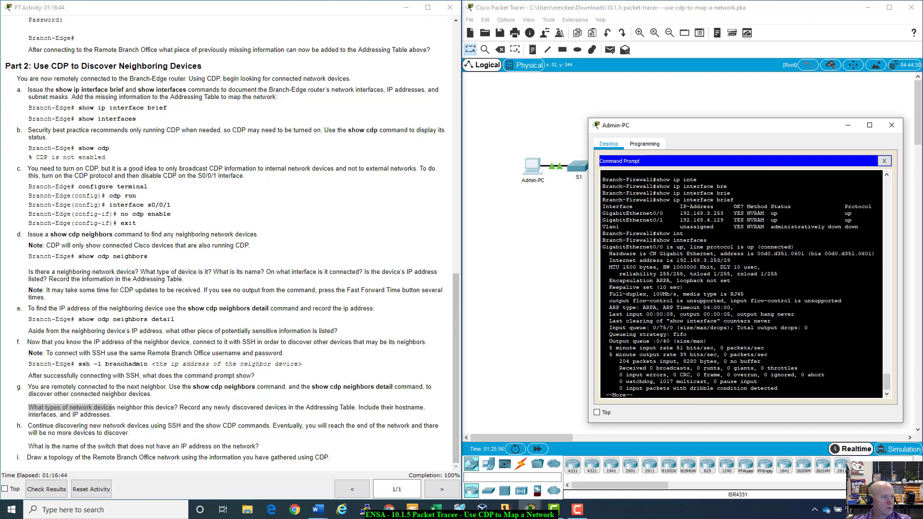
click(317, 509)
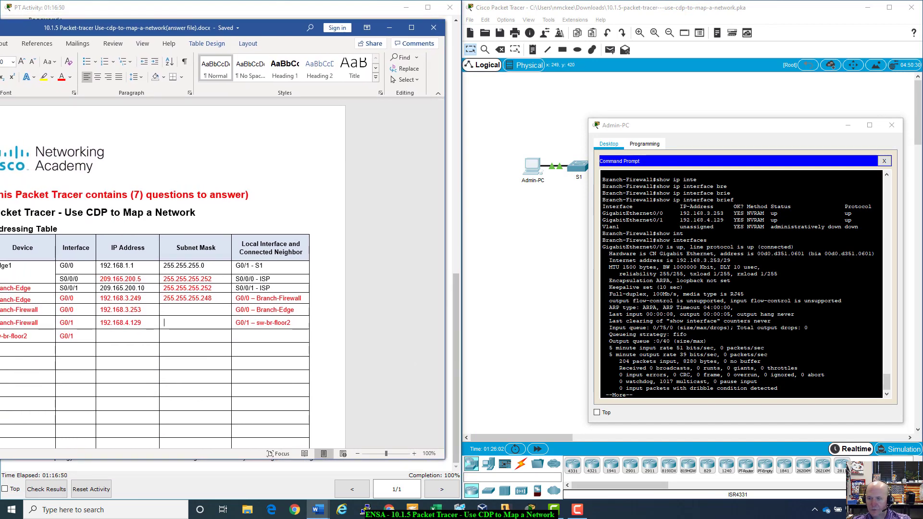
- Copy the 255.255.255.248 mask into Branch-Firewall's G0/0 Subnet Mask cell
click(709, 260)
drag(709, 260, 728, 260)
double_click(727, 260)
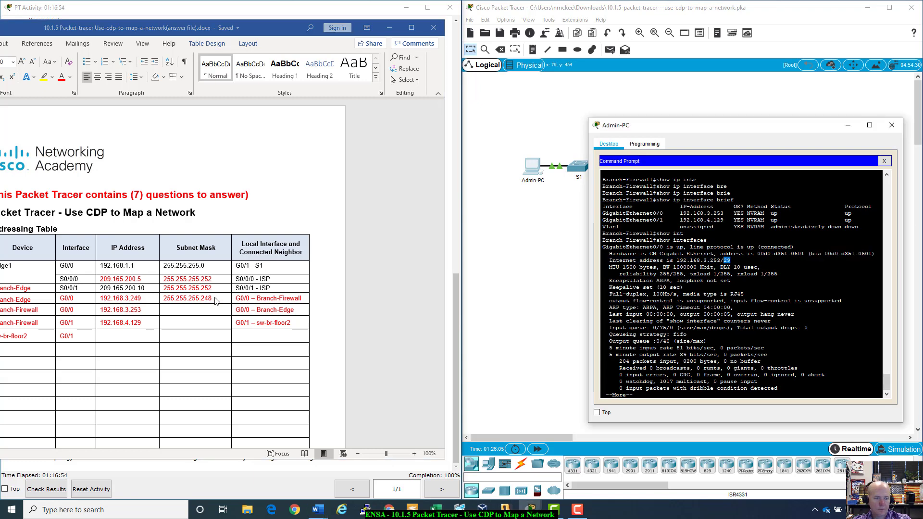
click(175, 298)
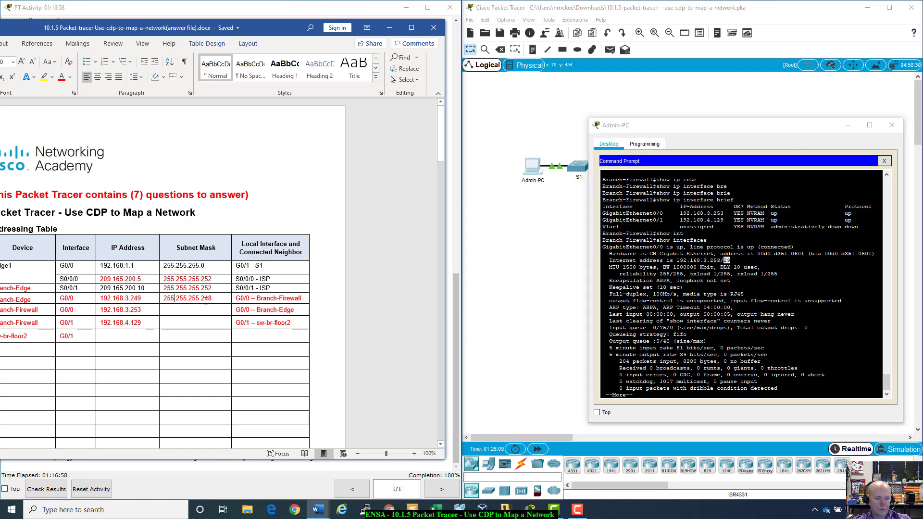
triple_click(206, 298)
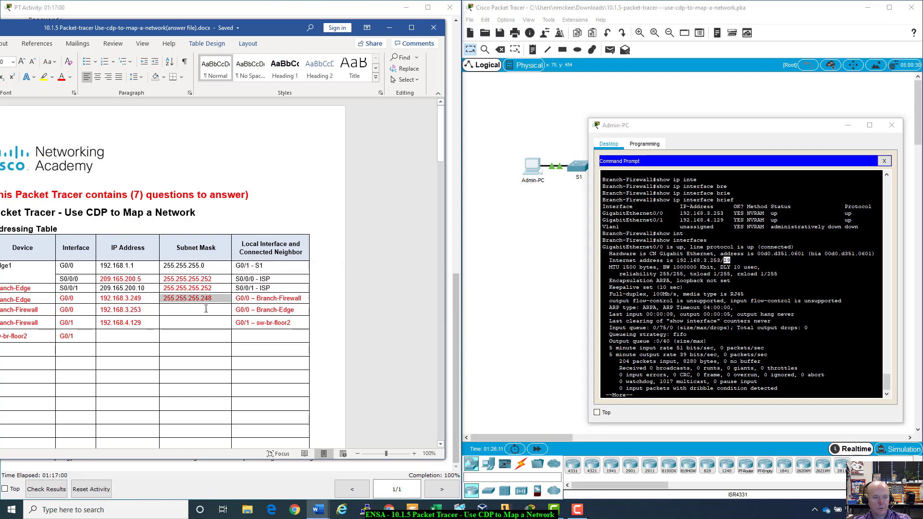
key(ctrl+c)
click(205, 310)
key(ctrl+v)
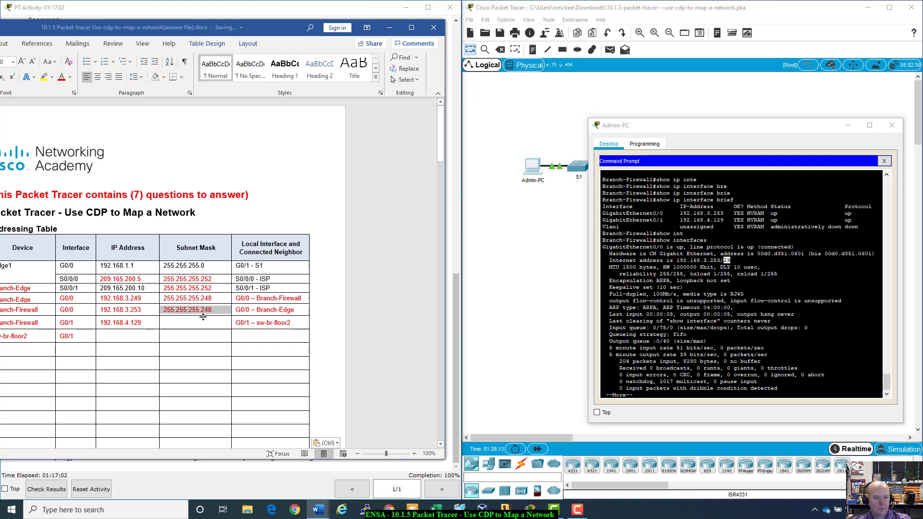
- Enter 255.255.255.128 as Branch-Firewall's G0/1 subnet mask, matching the /25 address
click(197, 323)
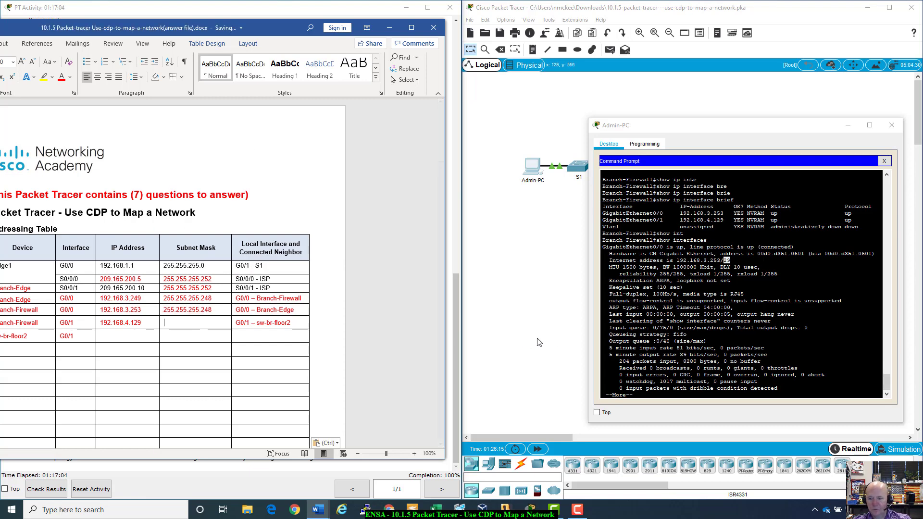
click(650, 396)
key(space)
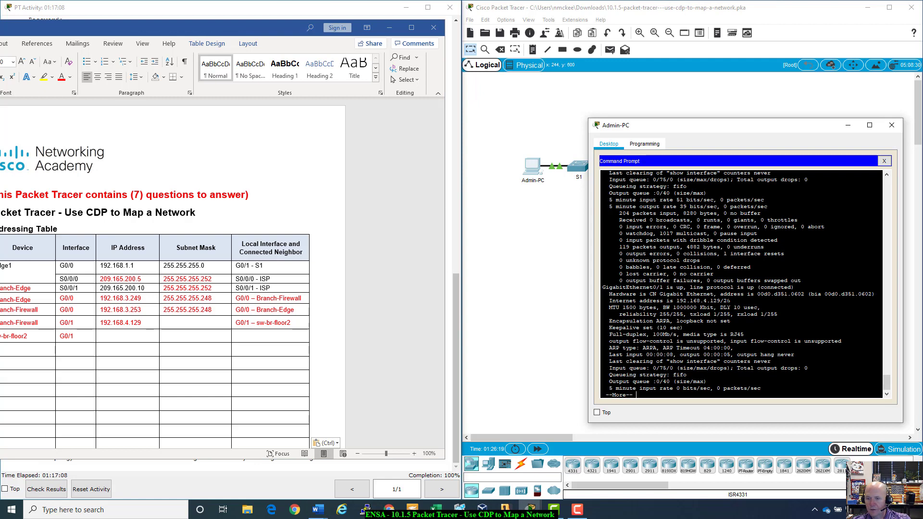
drag(731, 301, 676, 301)
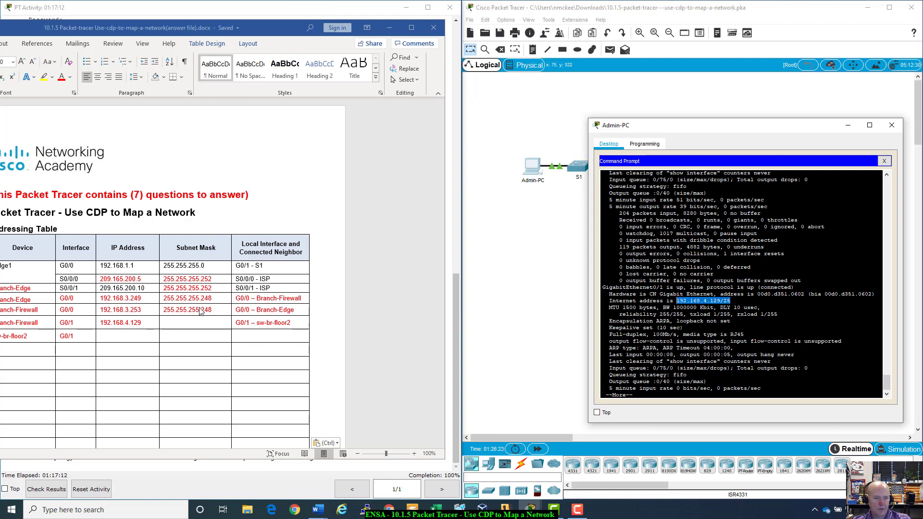
click(194, 323)
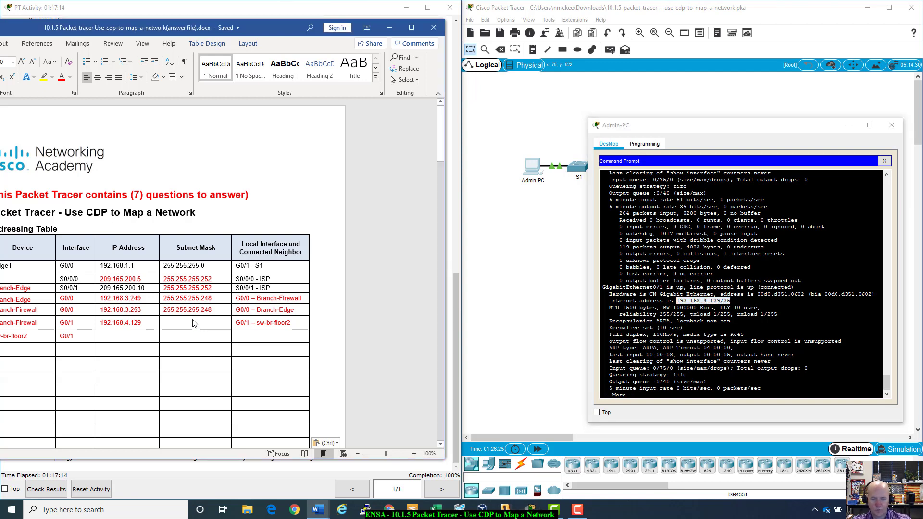
text(255.25)
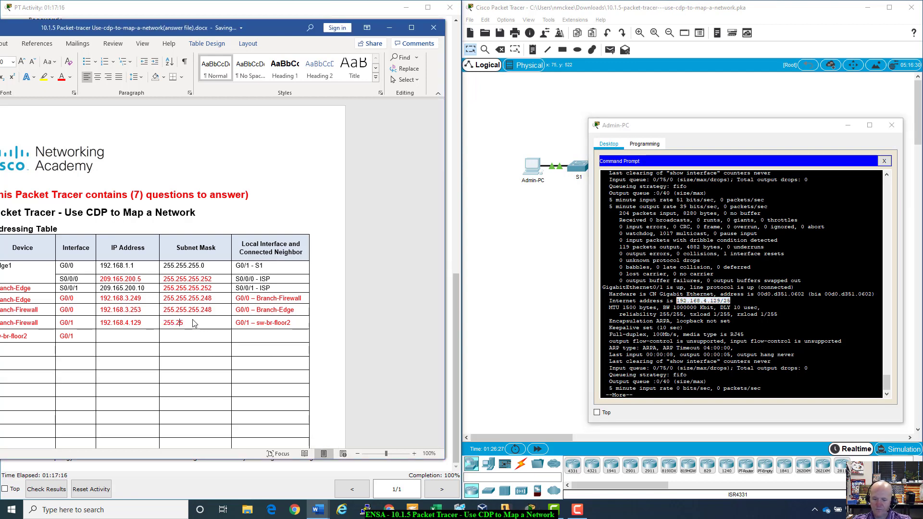
text(5.255.)
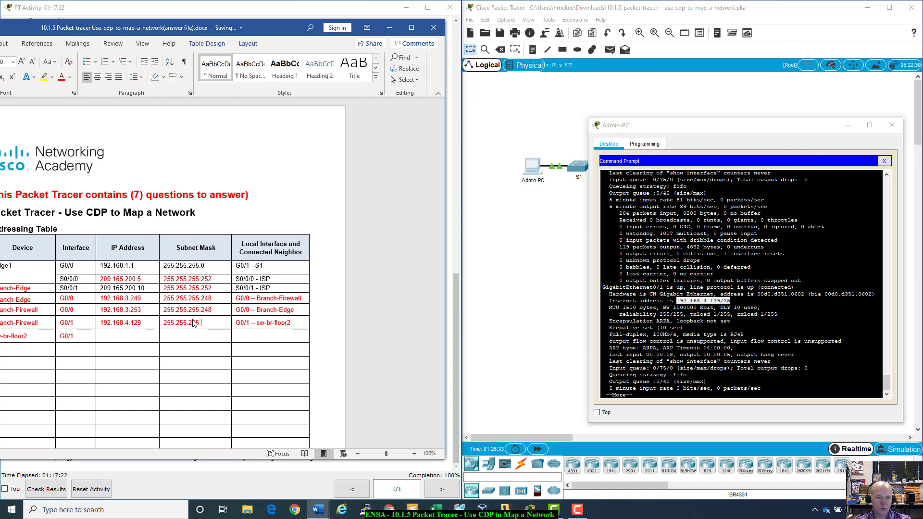
text(128)
key(Tab)
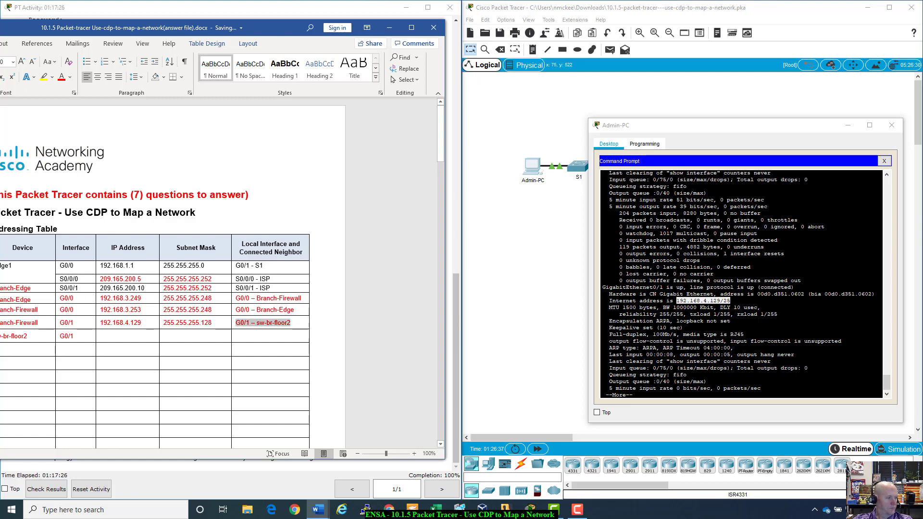
drag(294, 32, 347, 23)
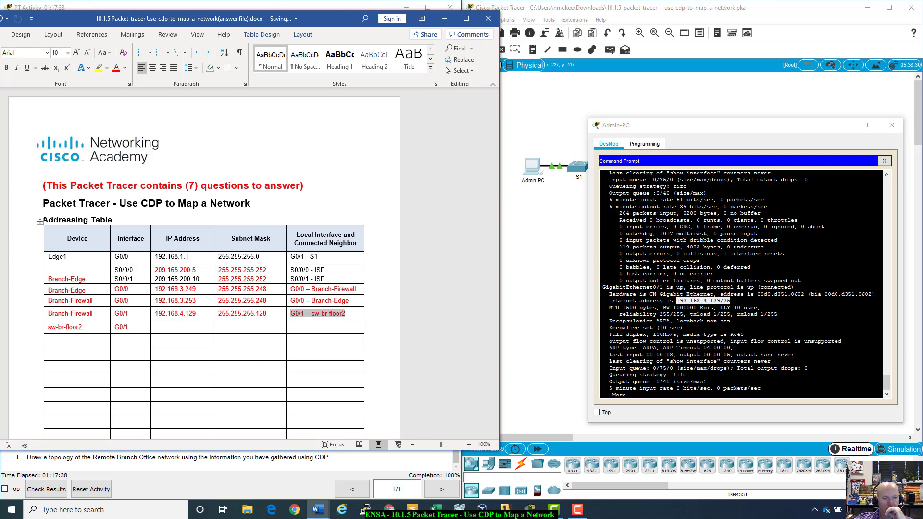
click(687, 374)
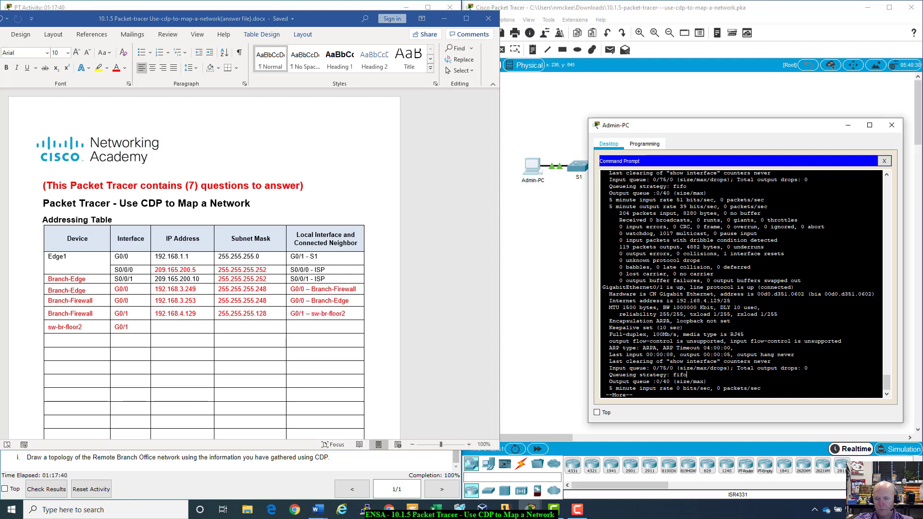
- Page through the remaining interface output back to the Branch-Firewall# prompt
key(space)
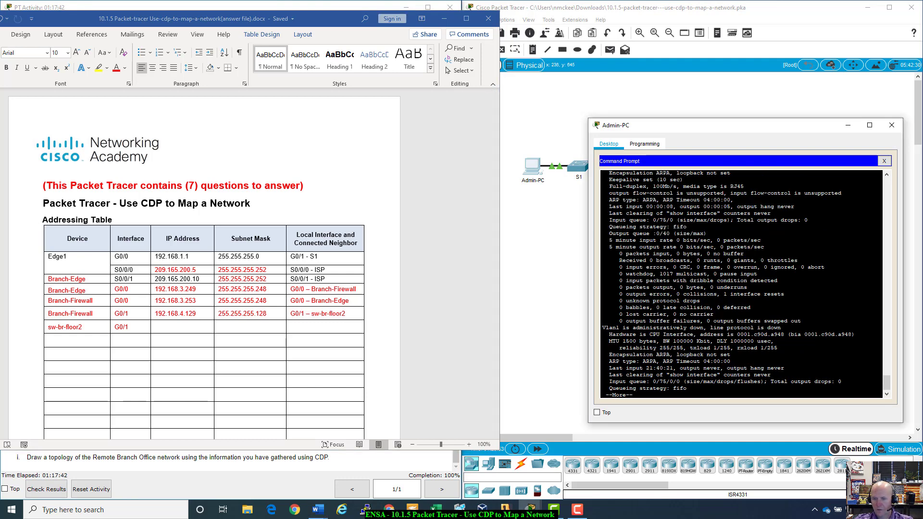
key(space)
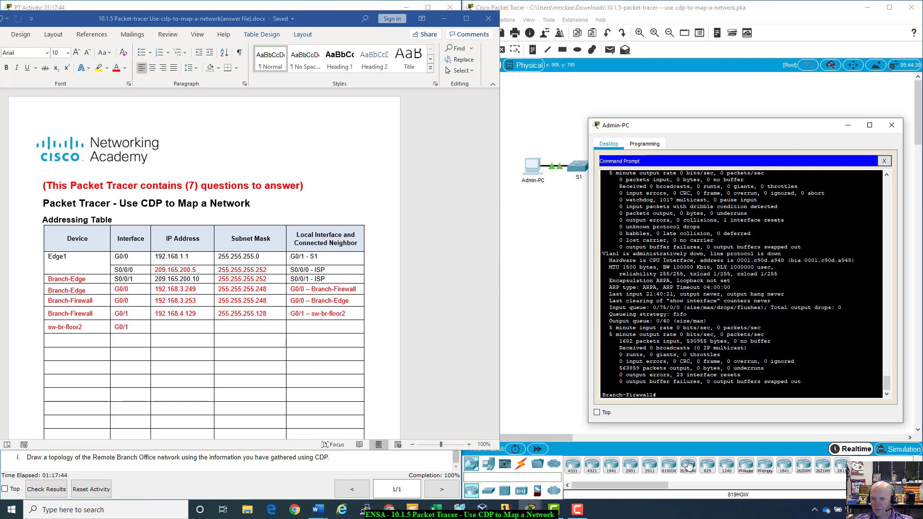
click(331, 7)
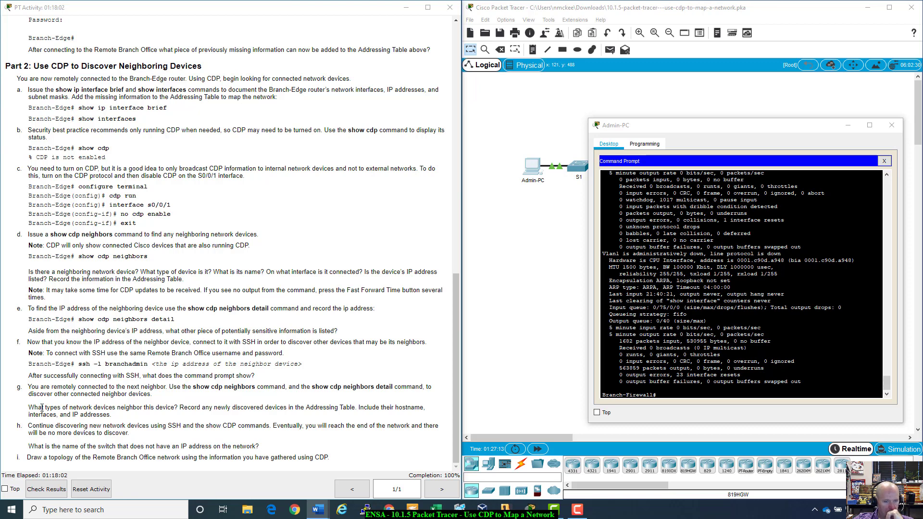
- Highlight the step g question in the Part 2 activity instructions
drag(41, 408, 401, 407)
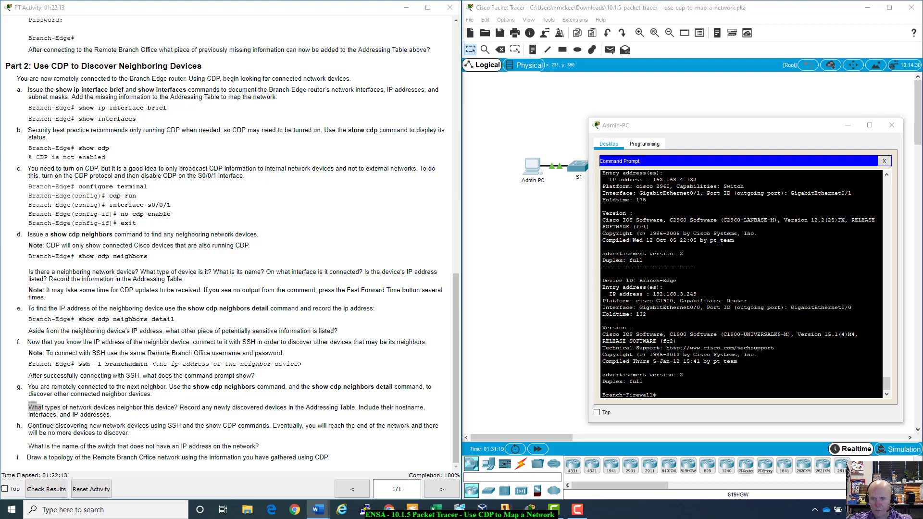
- Begin an ssh -l command with the branch admin username at the Branch-Firewall prompt
click(602, 387)
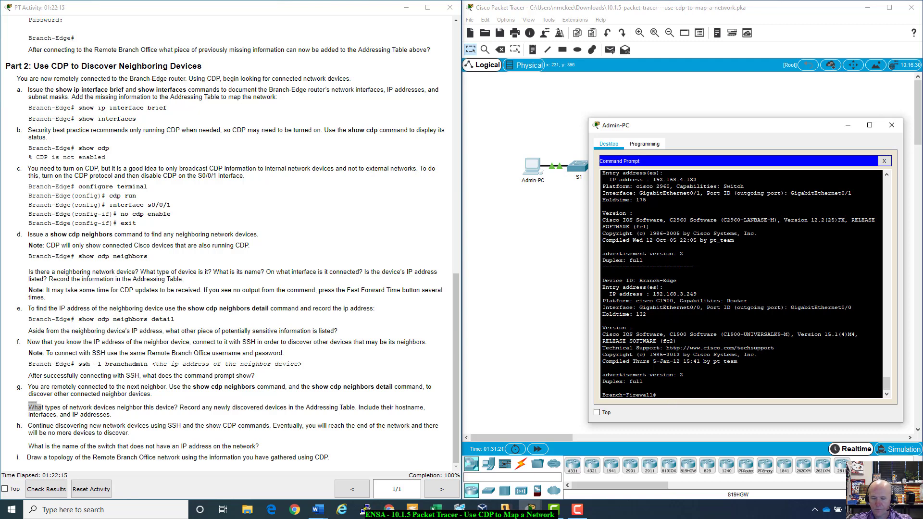
text(ssh -)
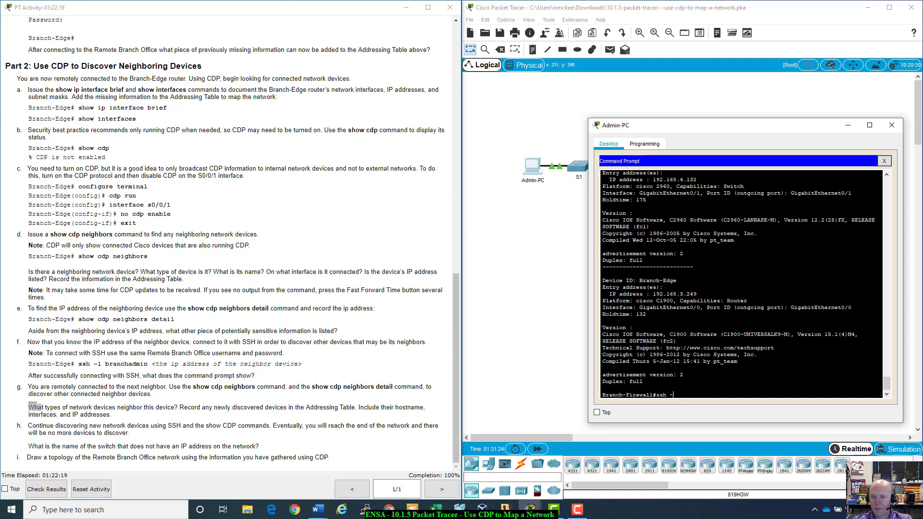
text(l)
scroll(284, 257, up, 20)
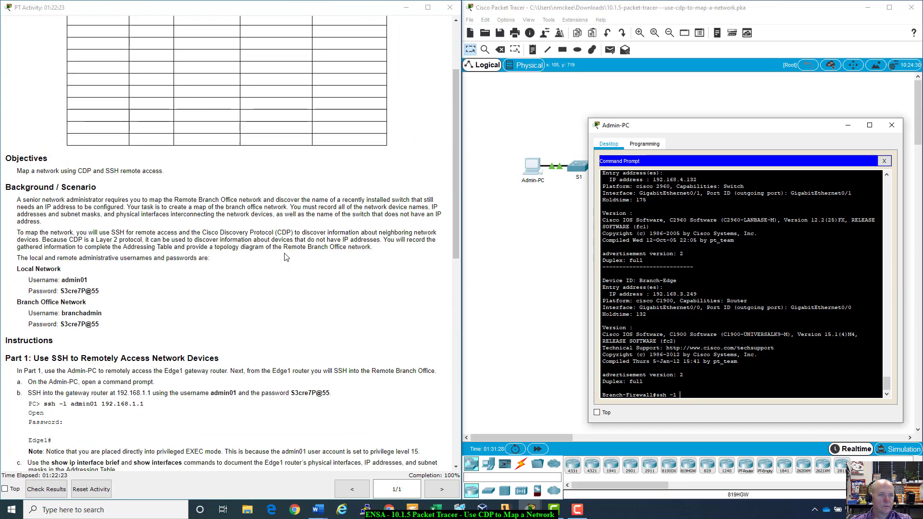
scroll(284, 257, down, 4)
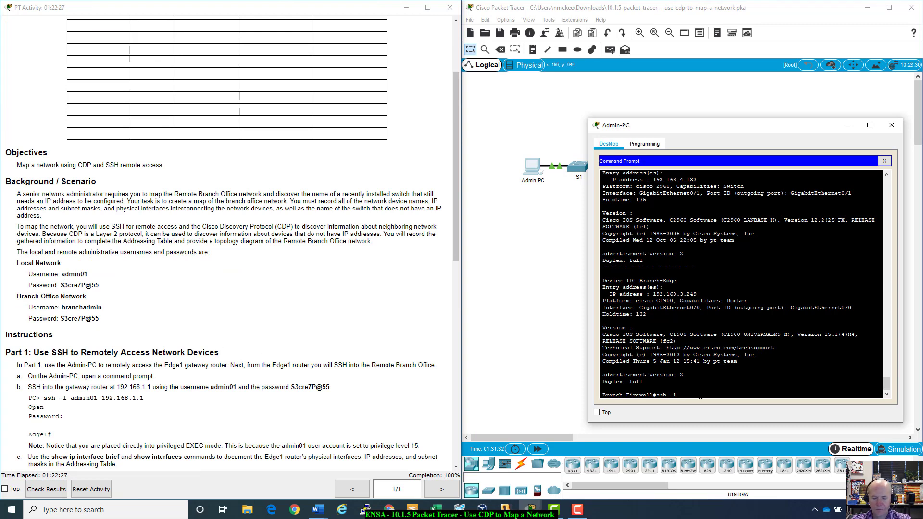
text(bra)
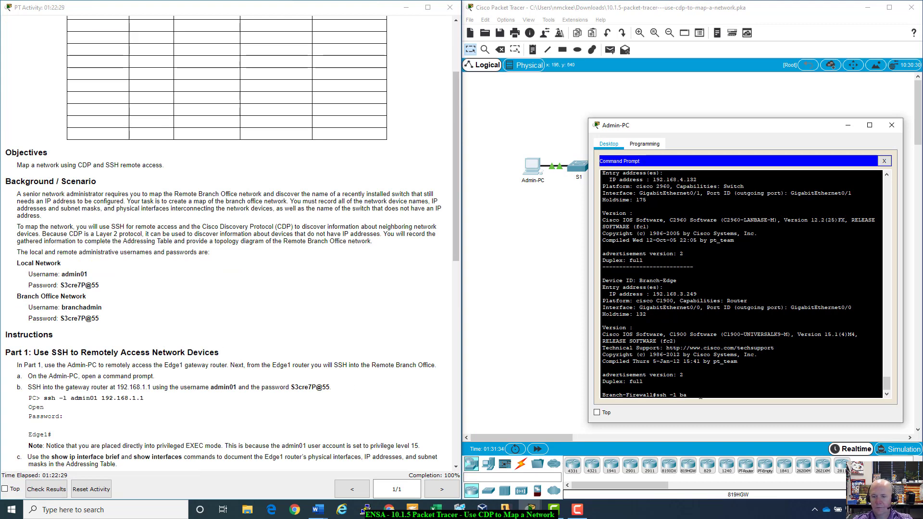
text(nchadmin)
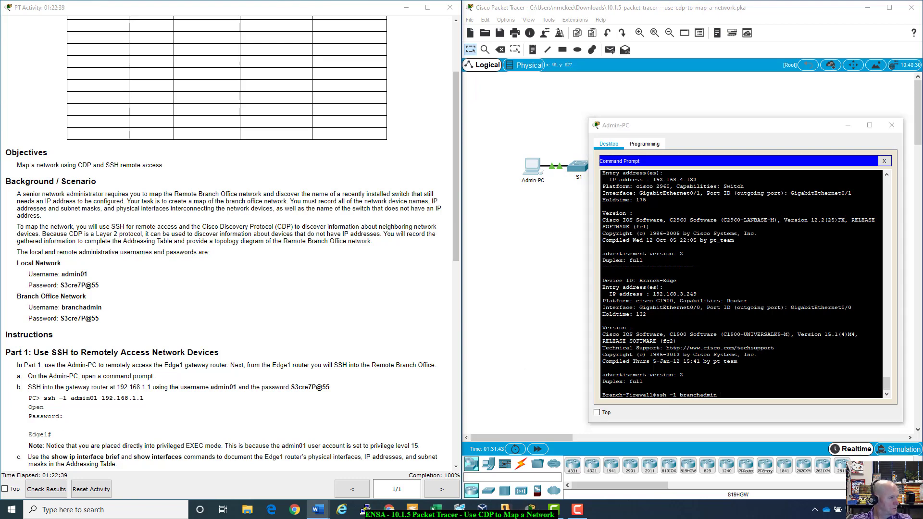
scroll(193, 410, down, 15)
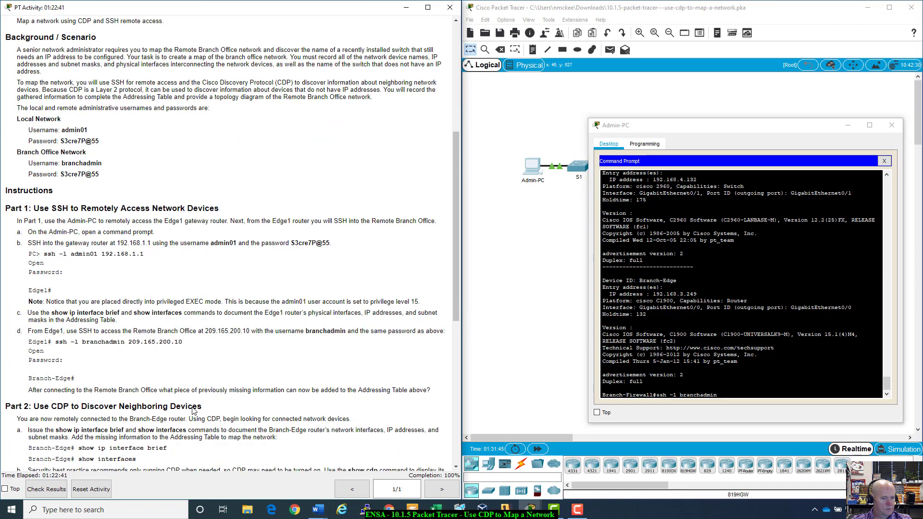
scroll(193, 410, up, 20)
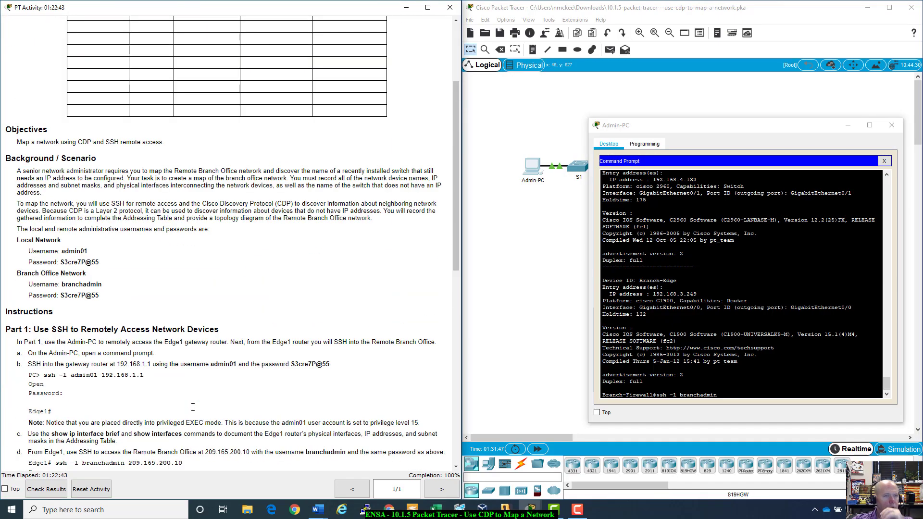
scroll(193, 410, down, 20)
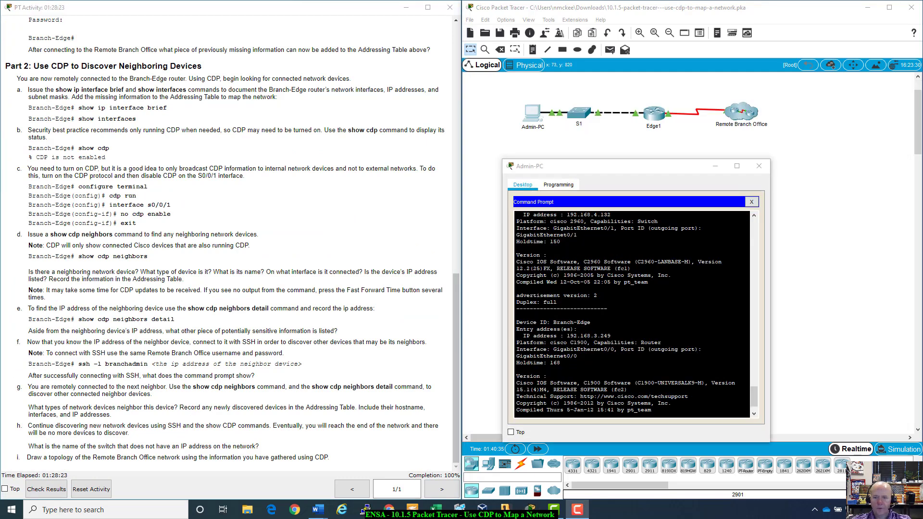
- Review the sw-br-floor2 CDP neighbor details in the terminal output
scroll(633, 314, up, 2)
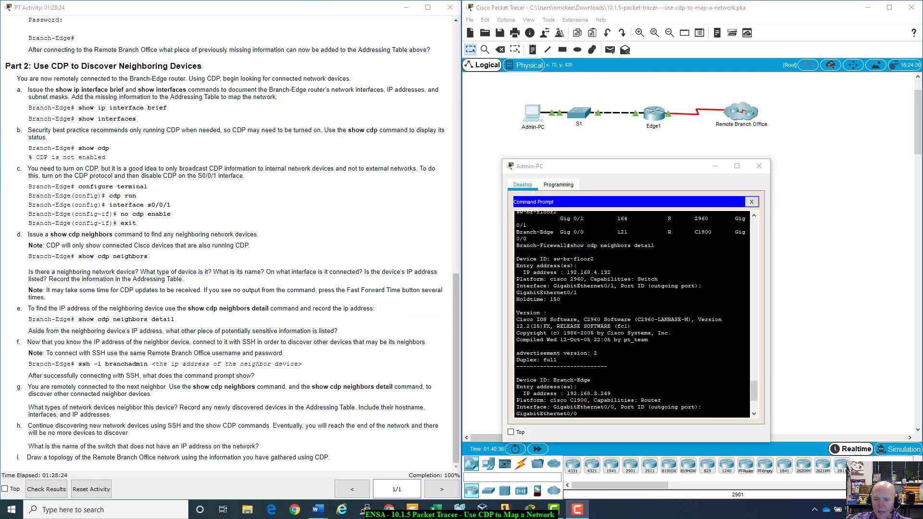
scroll(633, 315, down, 3)
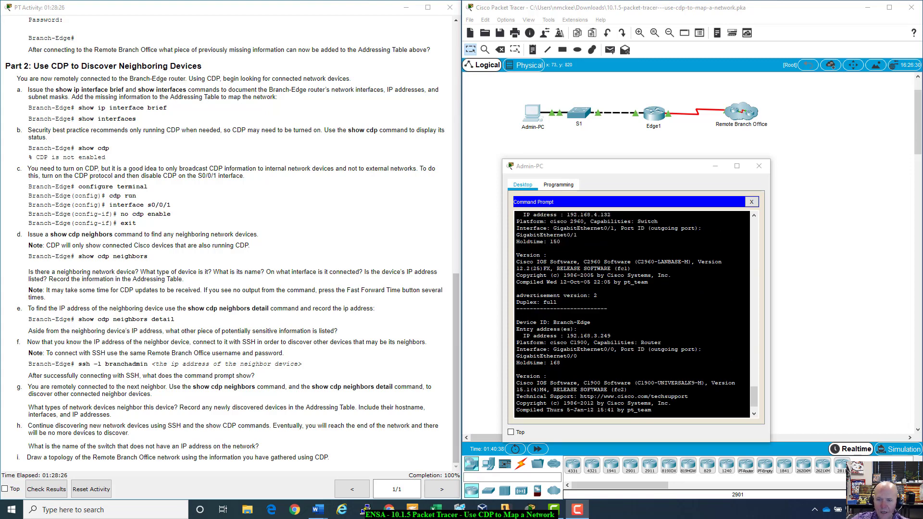
scroll(632, 314, up, 1)
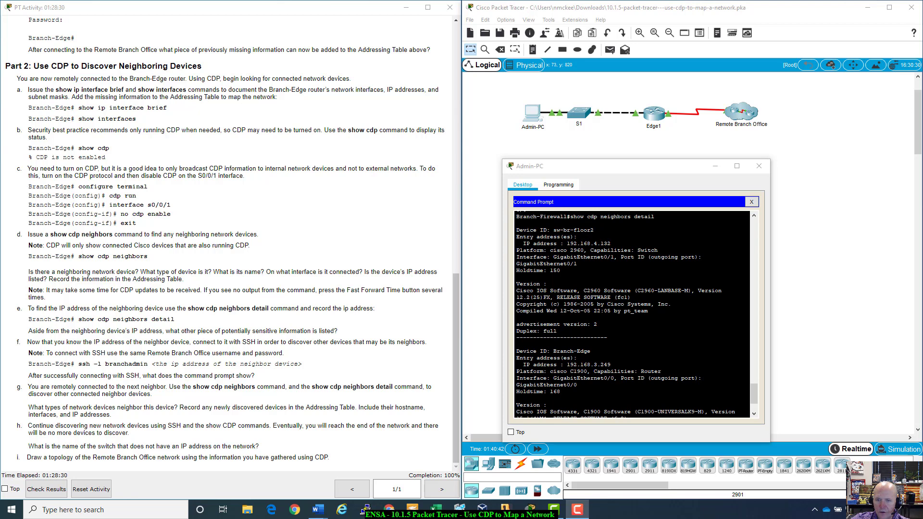
scroll(633, 315, up, 3)
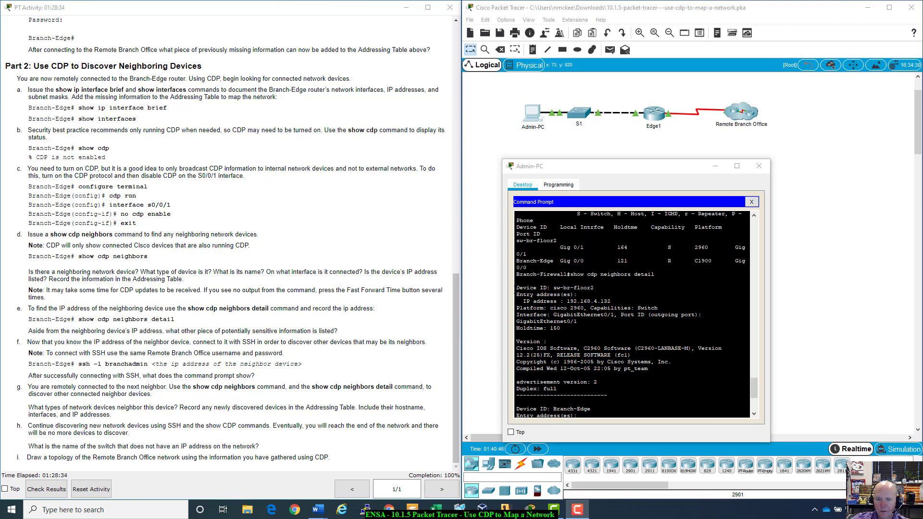
drag(516, 287, 620, 315)
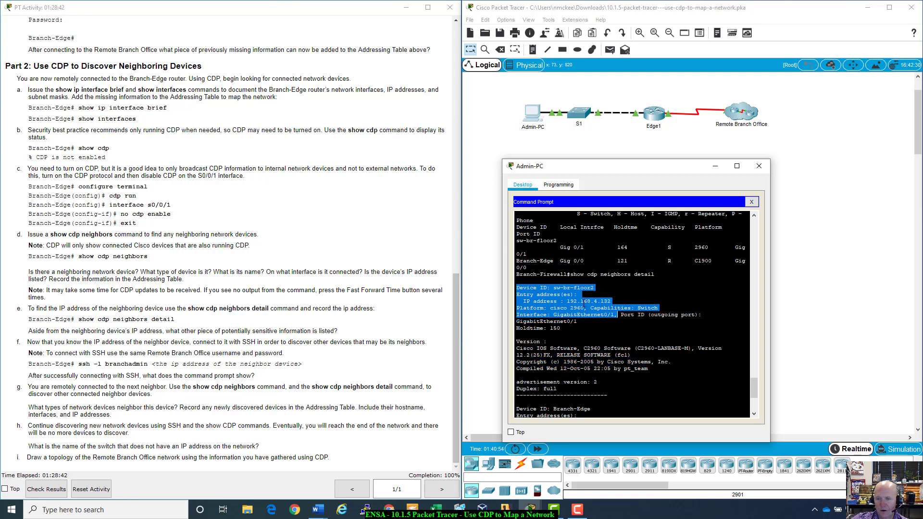
click(621, 315)
- Check the Branch-Edge neighbor entry, reposition the Admin-PC window, and bring Word forward
drag(568, 301, 659, 308)
scroll(659, 308, down, 4)
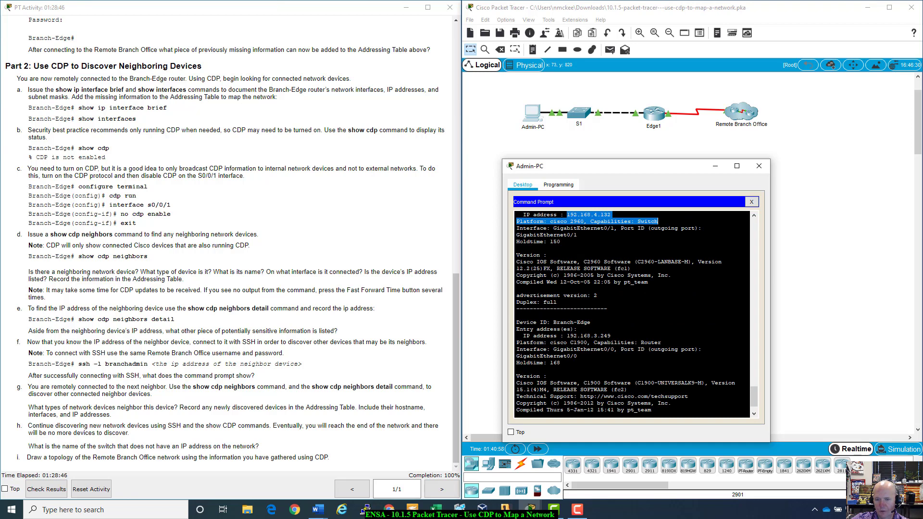
drag(518, 322, 652, 410)
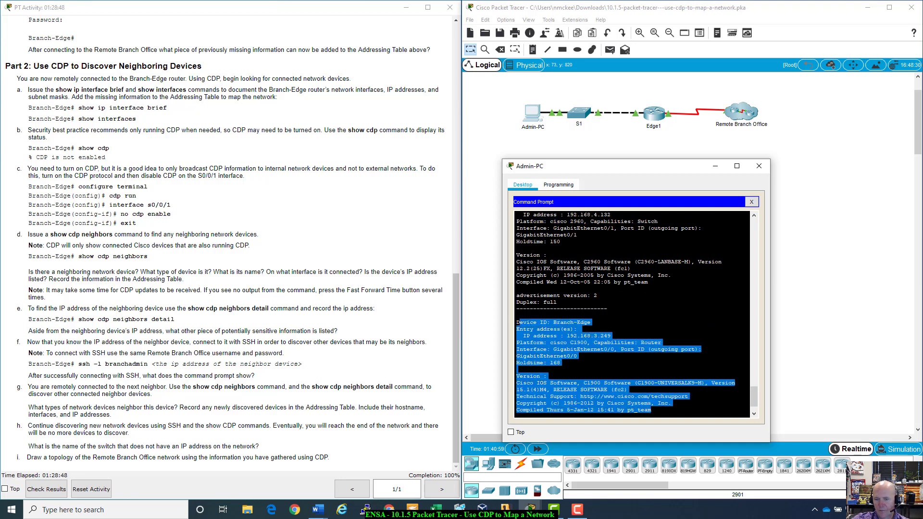
click(651, 410)
drag(687, 171, 703, 167)
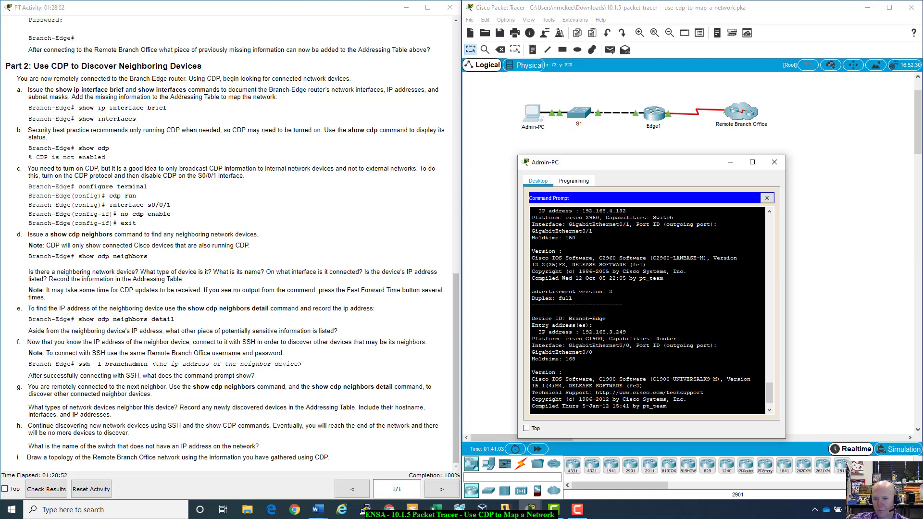
drag(672, 167, 676, 169)
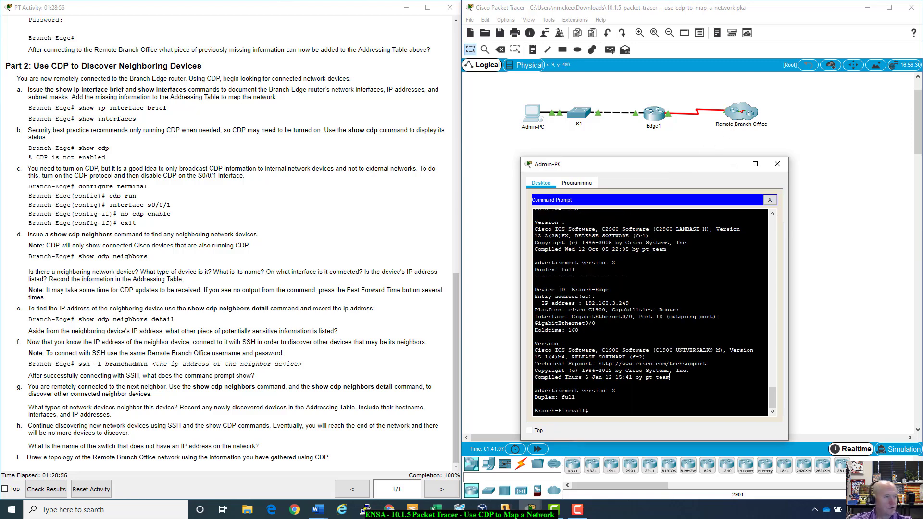
click(317, 509)
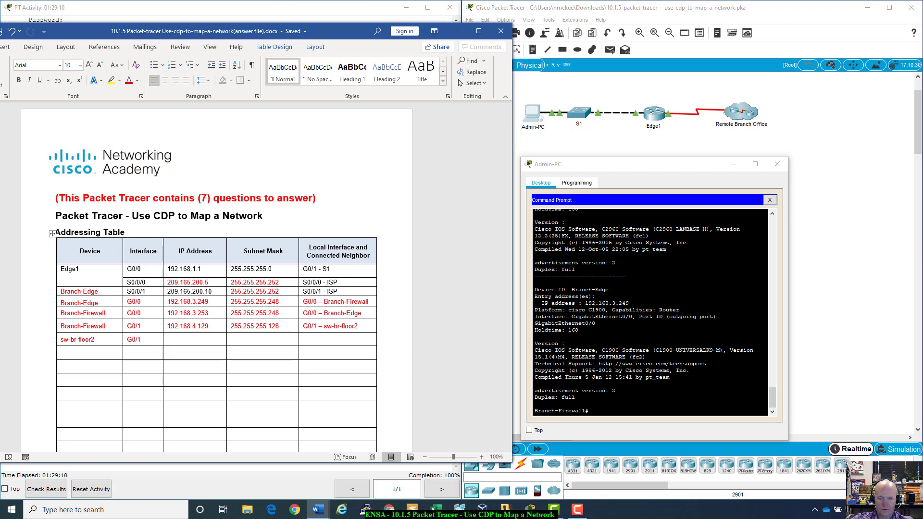
- Enter (192.168.4.132) as sw-br-floor2's G0/1 IP address in the Addressing Table
scroll(651, 312, up, 8)
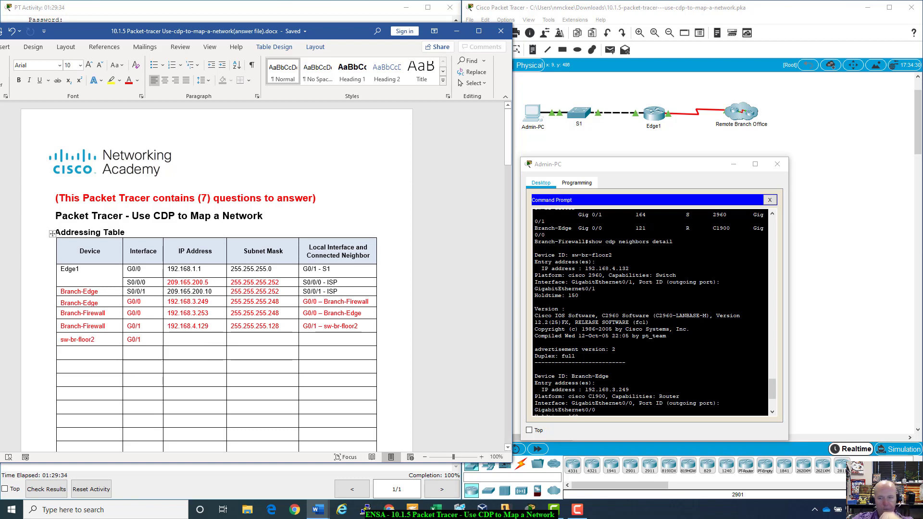
click(221, 340)
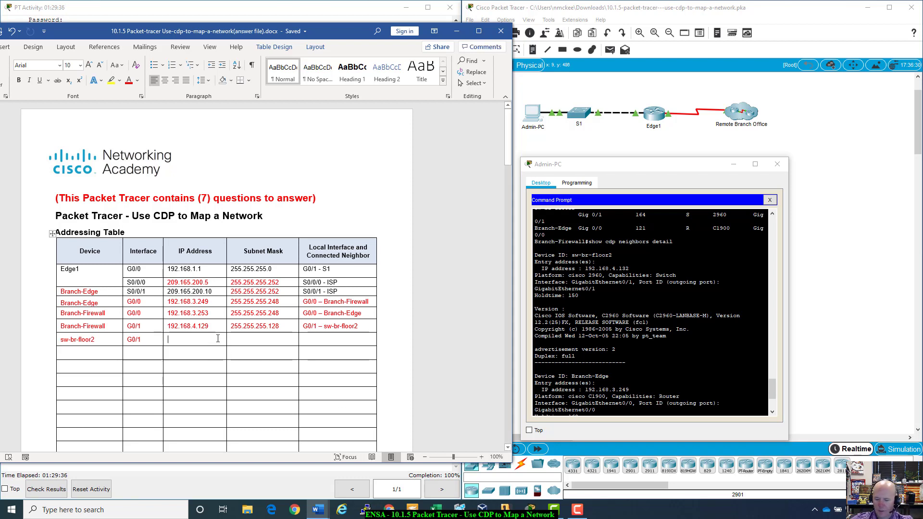
text(192.168)
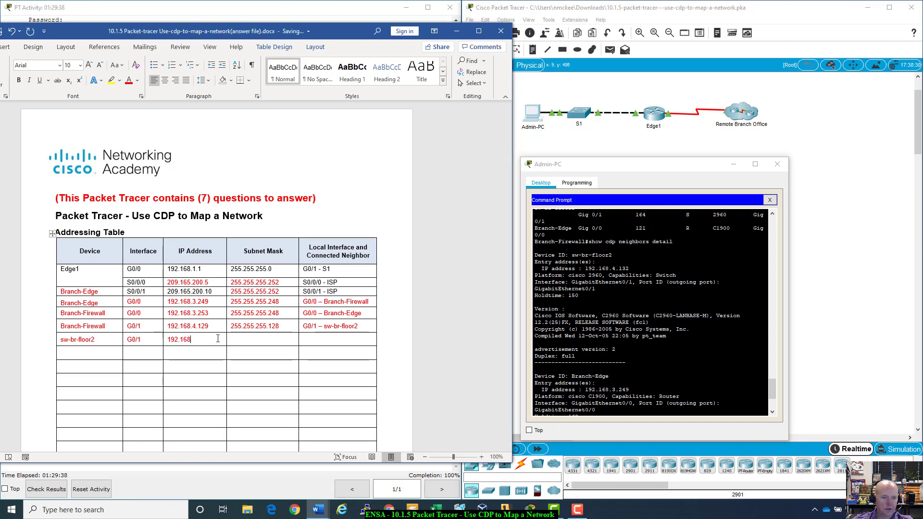
text(.)
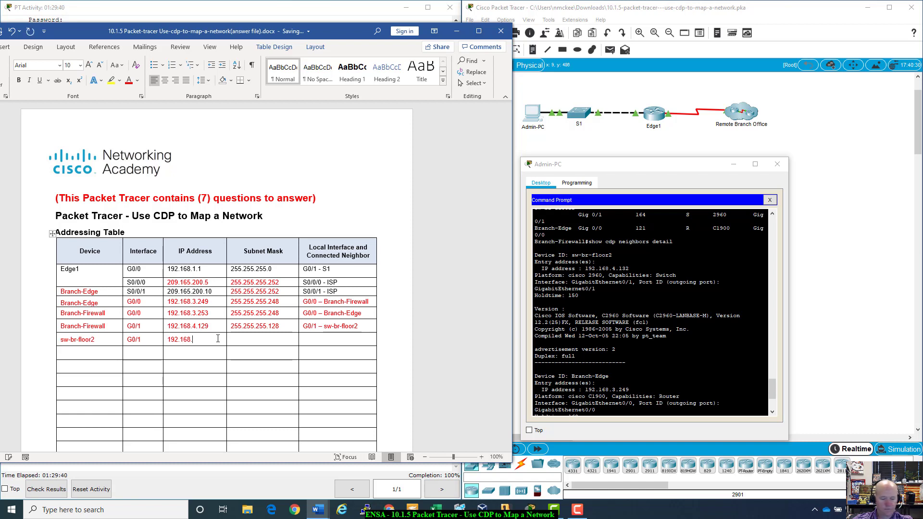
text(4.132)
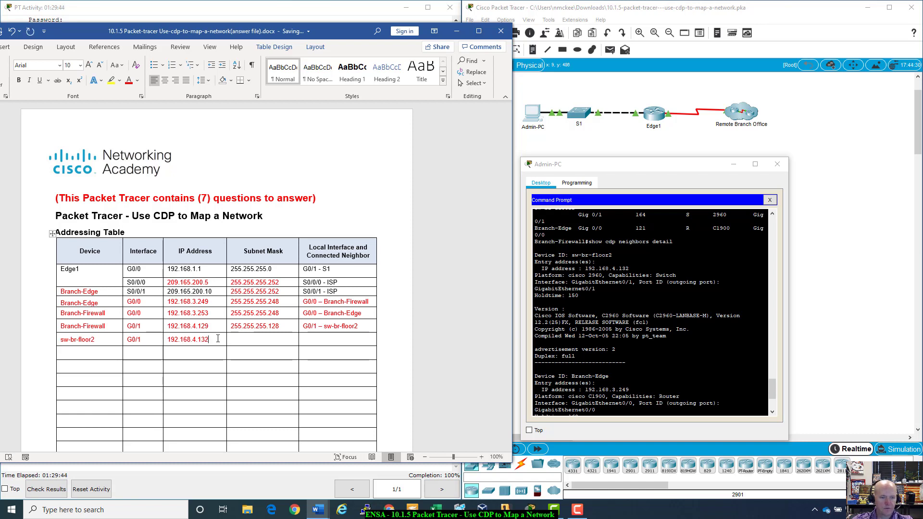
text())
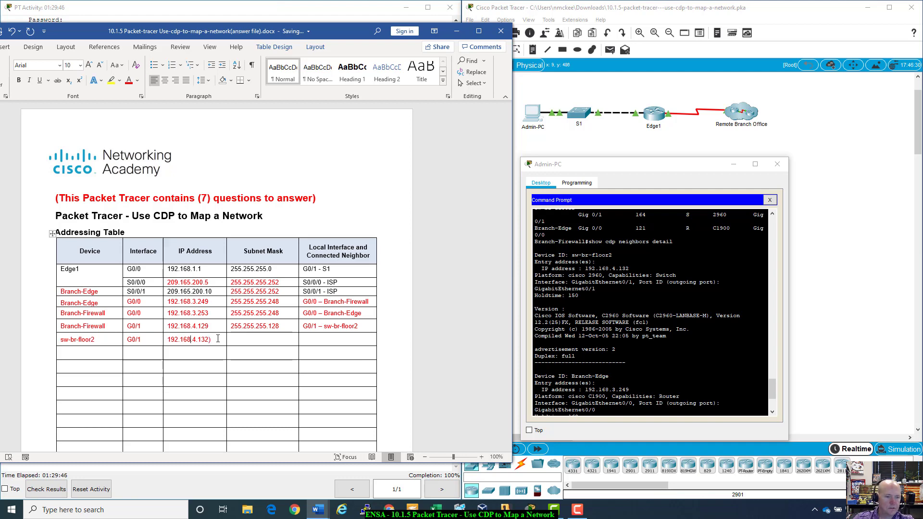
text(()
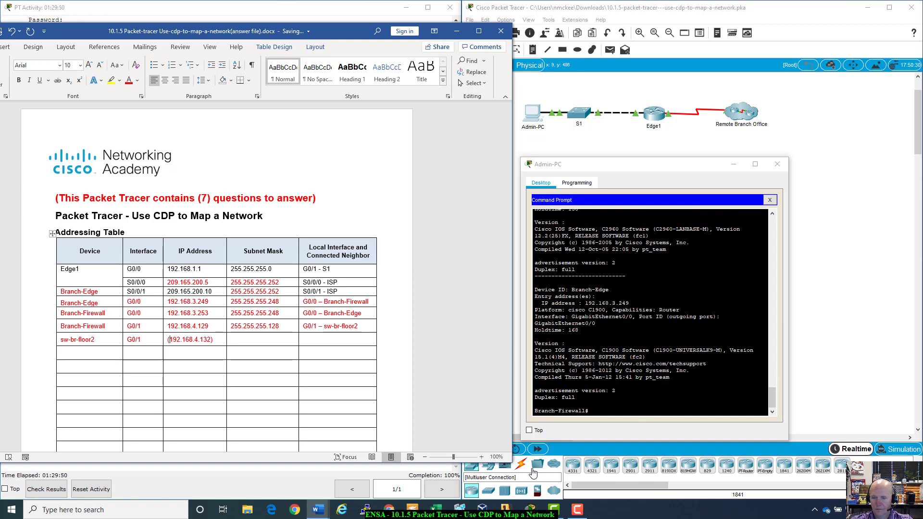
click(588, 411)
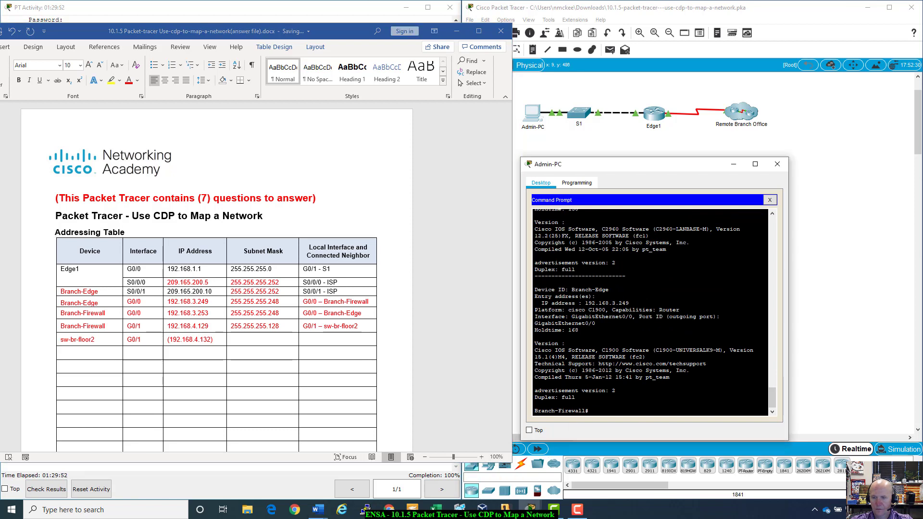
- Run show cdp neighbors on Branch-Firewall to check the neighbors' local interfaces
key(Up)
key(BackSpace)
key(BackSpace)
key(BackSpace)
key(BackSpace)
key(BackSpace)
key(BackSpace)
key(BackSpace)
key(Return)
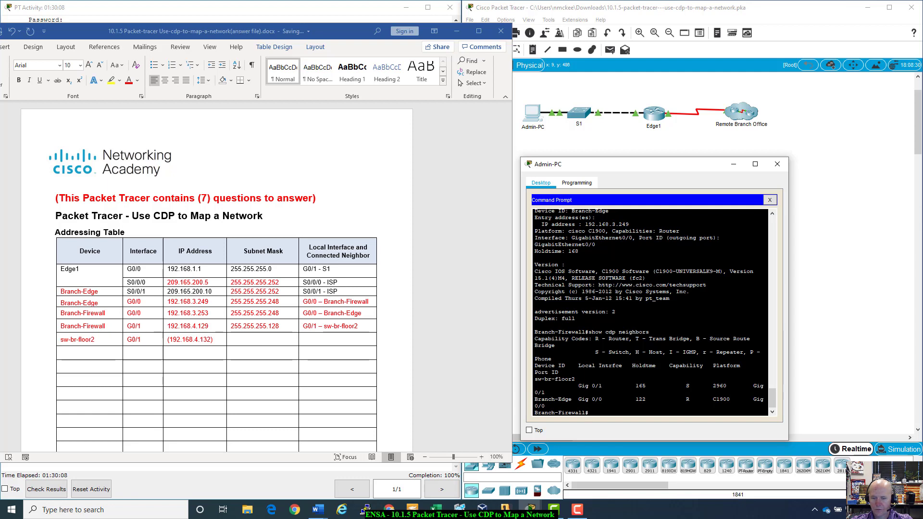
drag(578, 385, 605, 399)
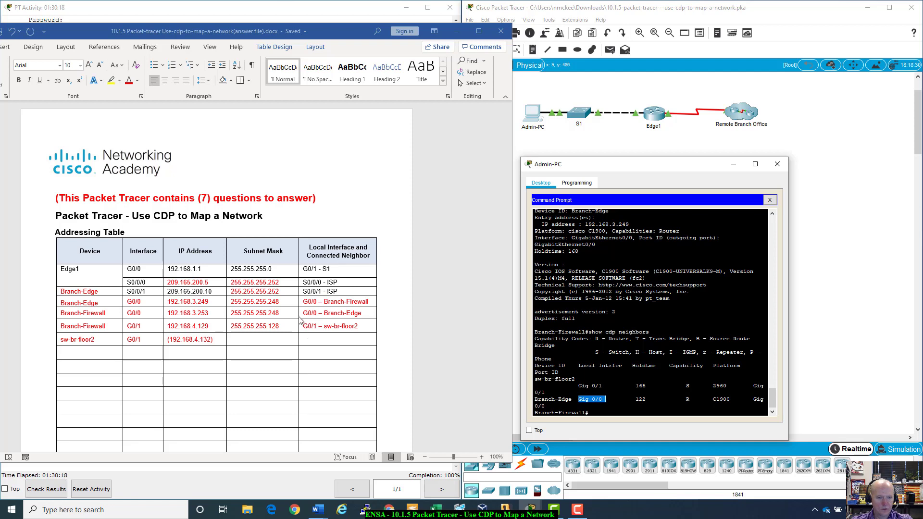
click(608, 414)
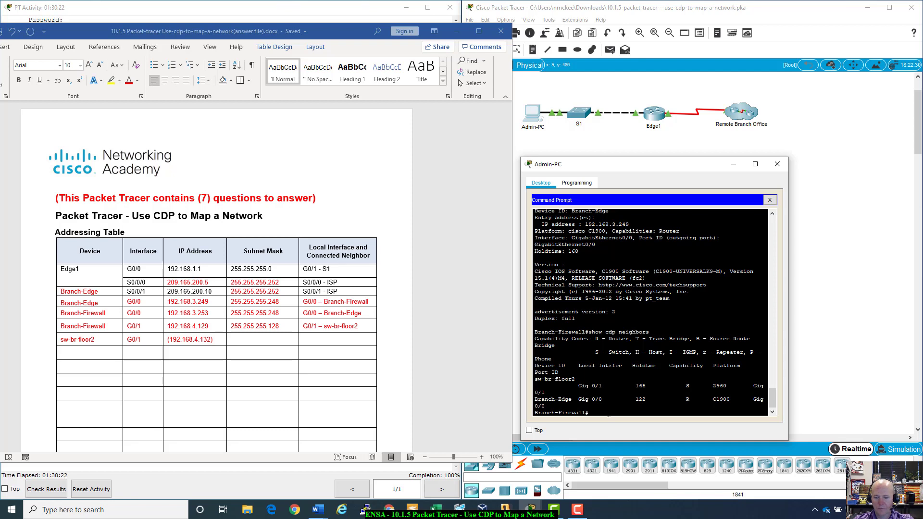
- SSH to 192.168.4.132 with the branch admin username; two password attempts fail
text(ssh -l)
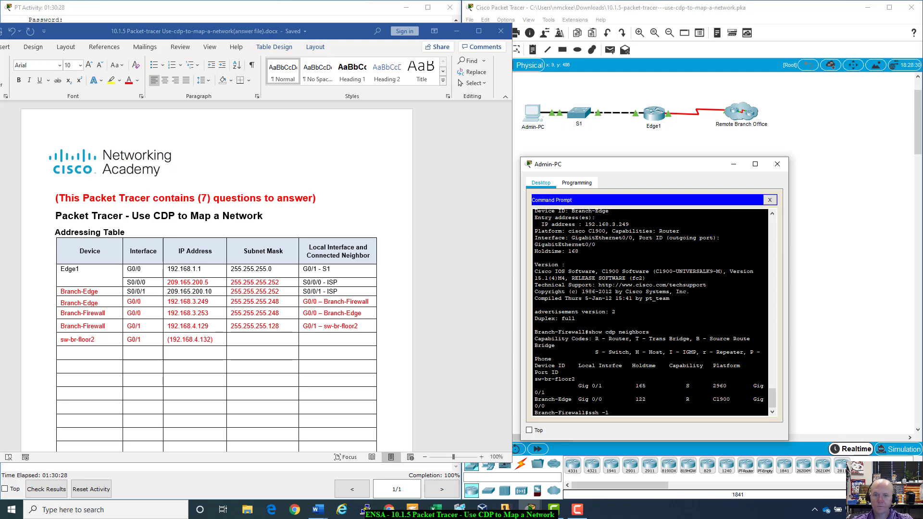
scroll(330, 205, down, 4)
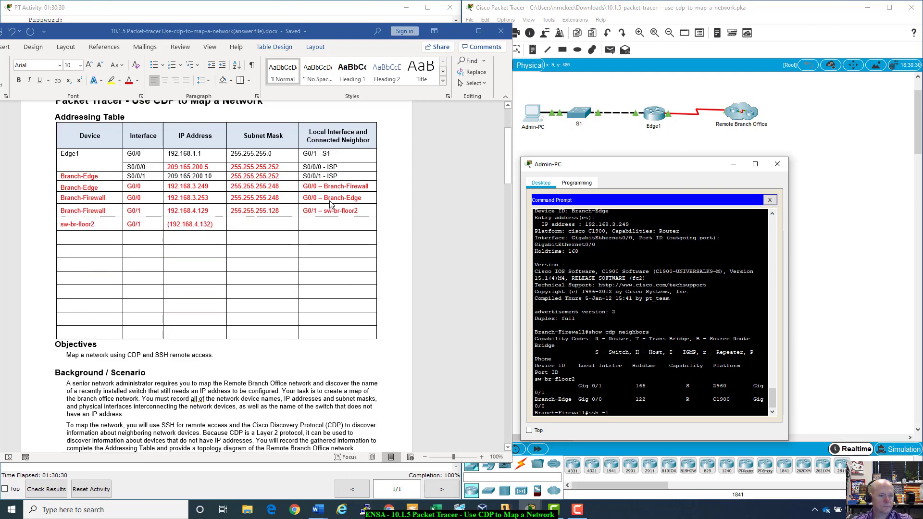
click(368, 20)
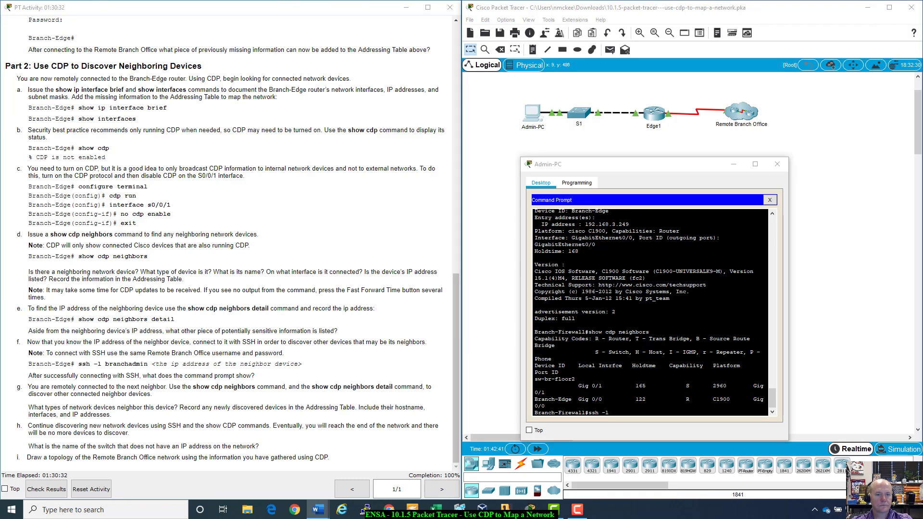
scroll(322, 335, up, 10)
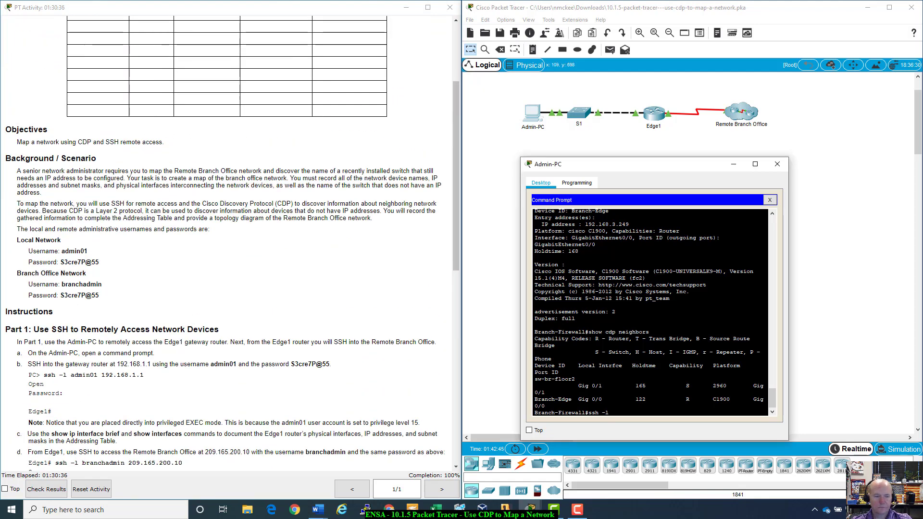
text(branch)
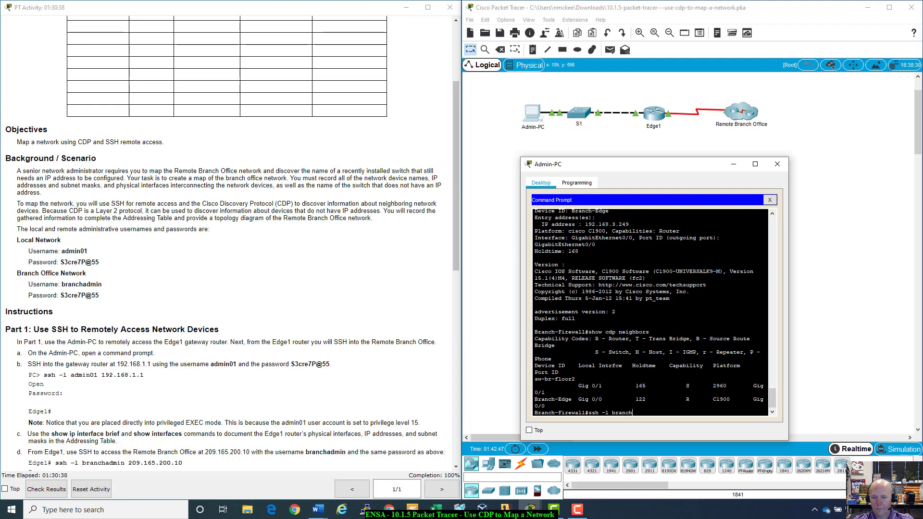
text(admin)
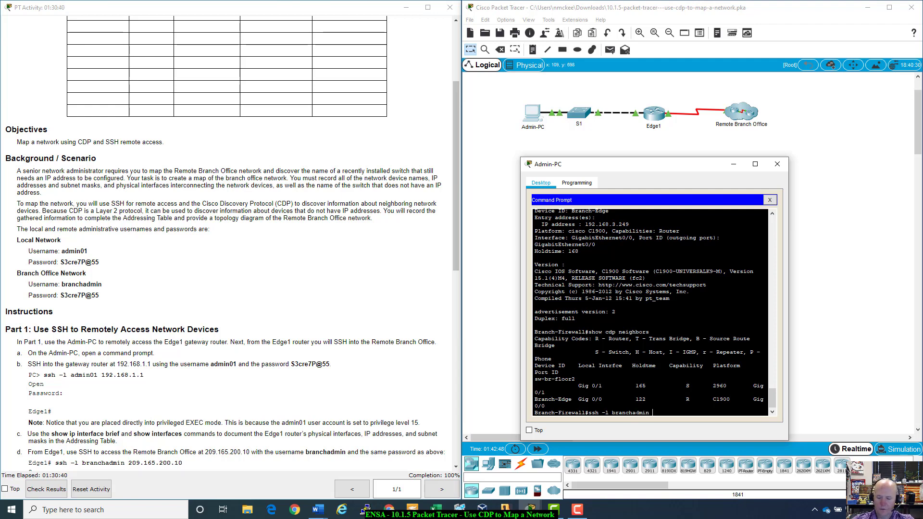
text( 192.168.)
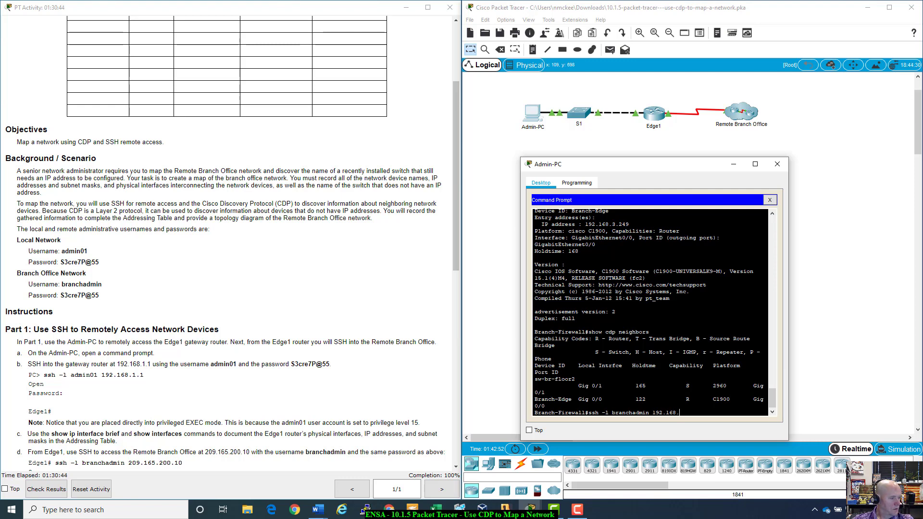
text(4.132)
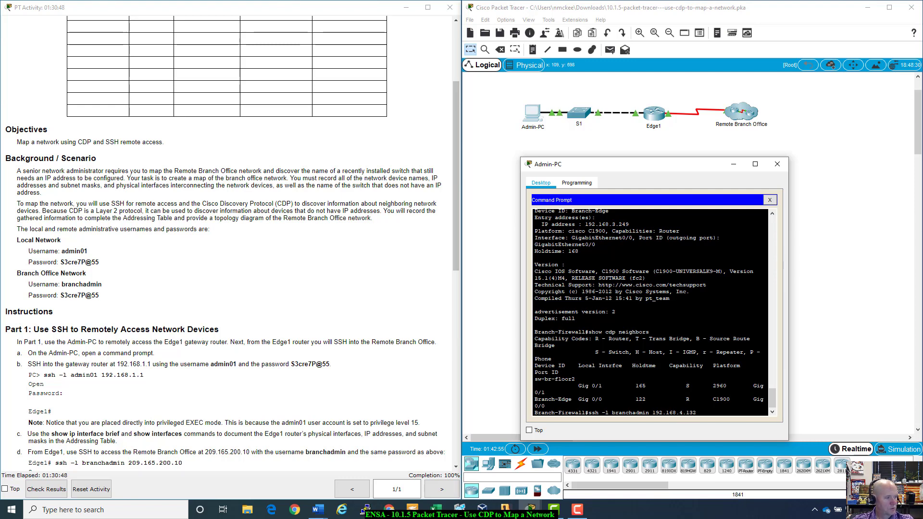
key(Return)
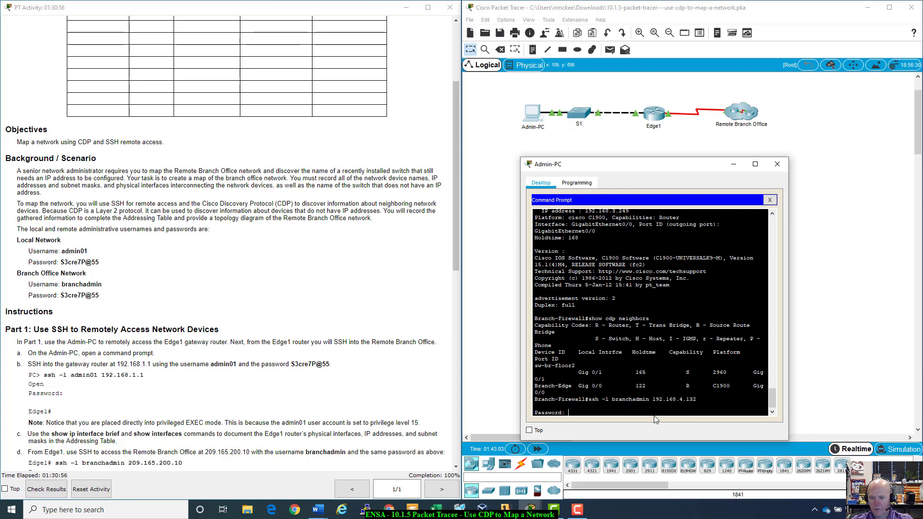
key(Return)
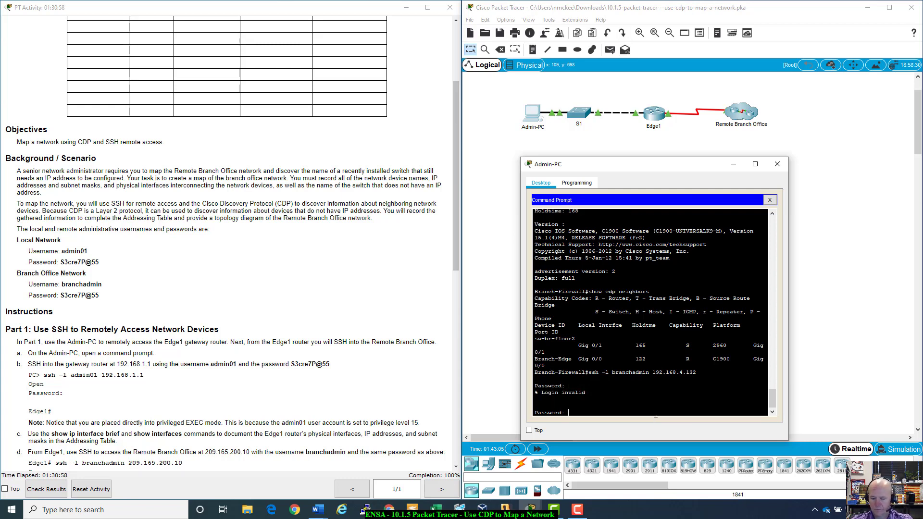
key(Return)
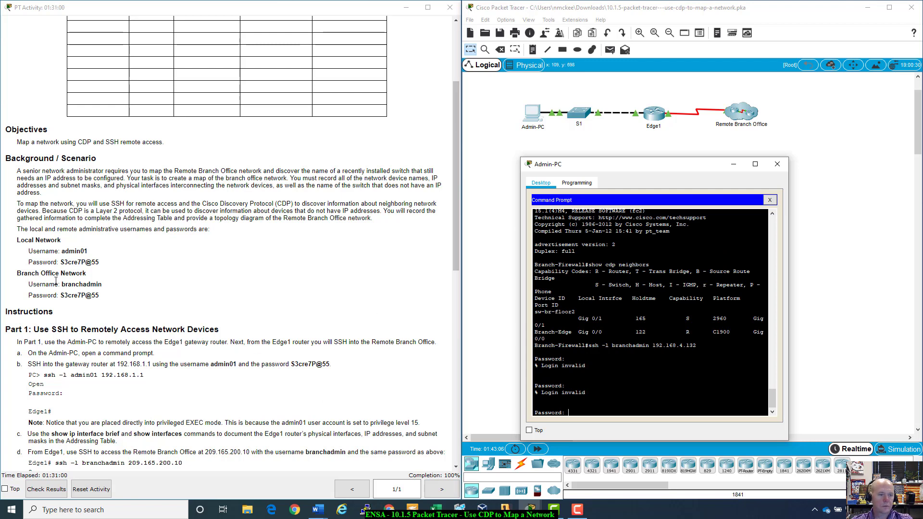
- Paste the network password from the instructions to log into sw-br-floor2
drag(99, 262, 61, 263)
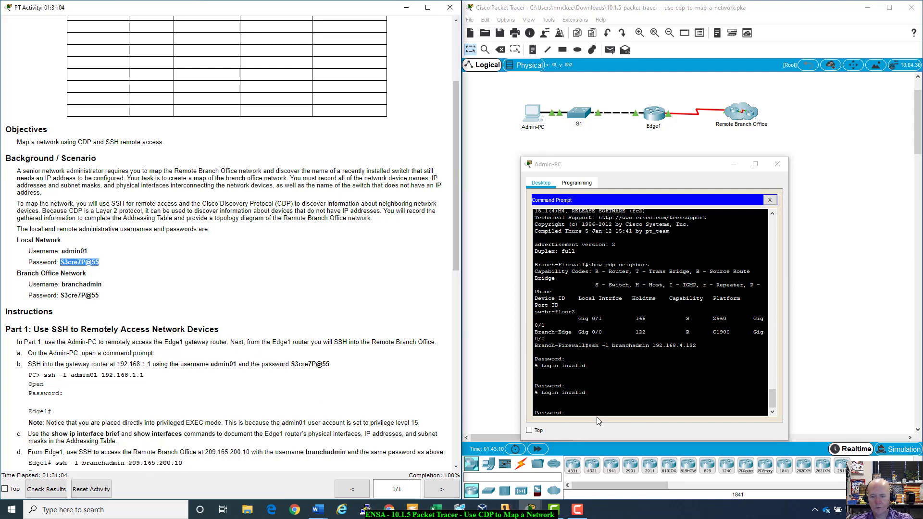
click(535, 406)
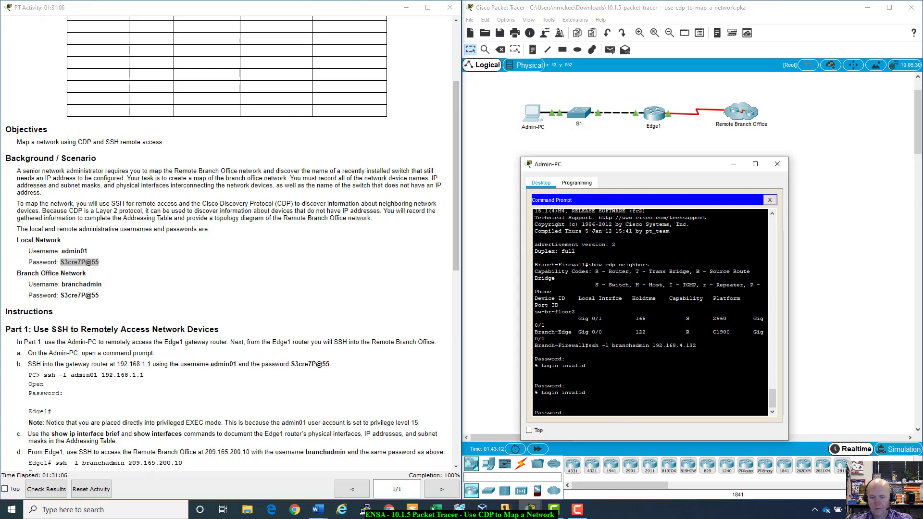
right_click(594, 412)
click(616, 428)
key(Return)
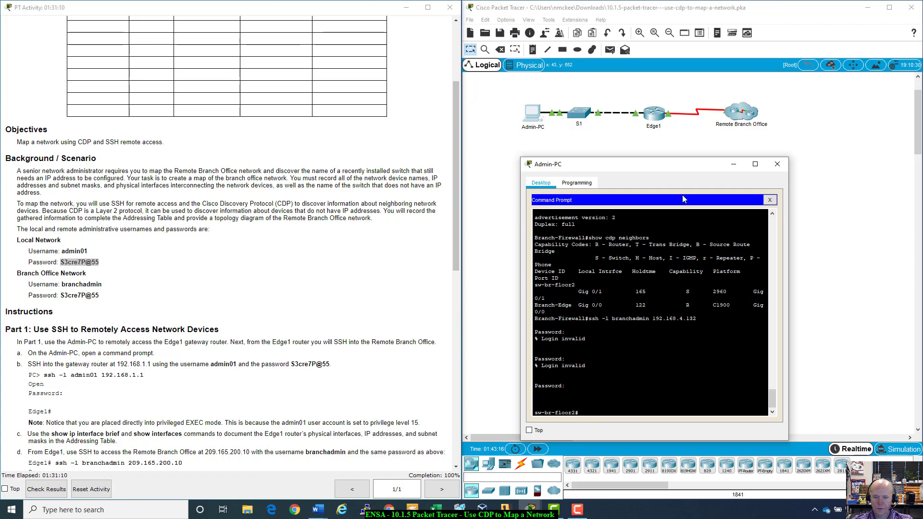
drag(685, 165, 701, 154)
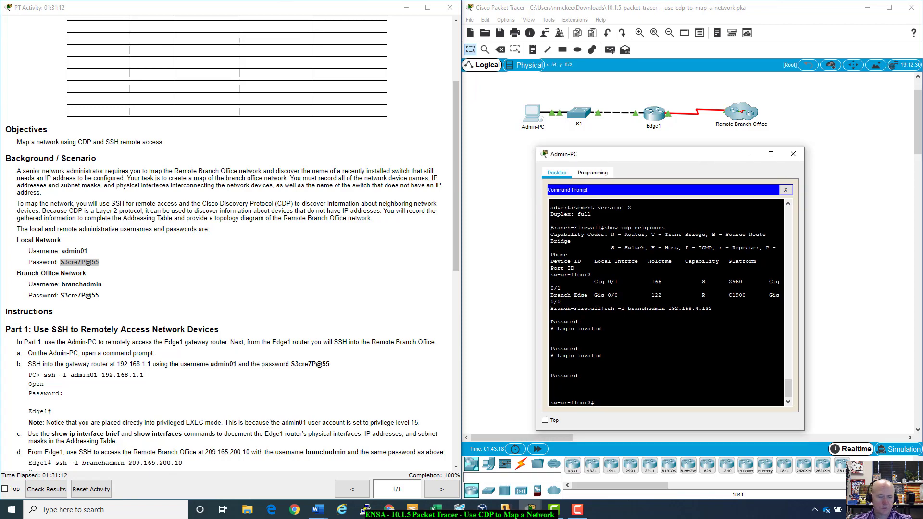
- Run show ip interface brief on sw-br-floor2
scroll(270, 423, down, 10)
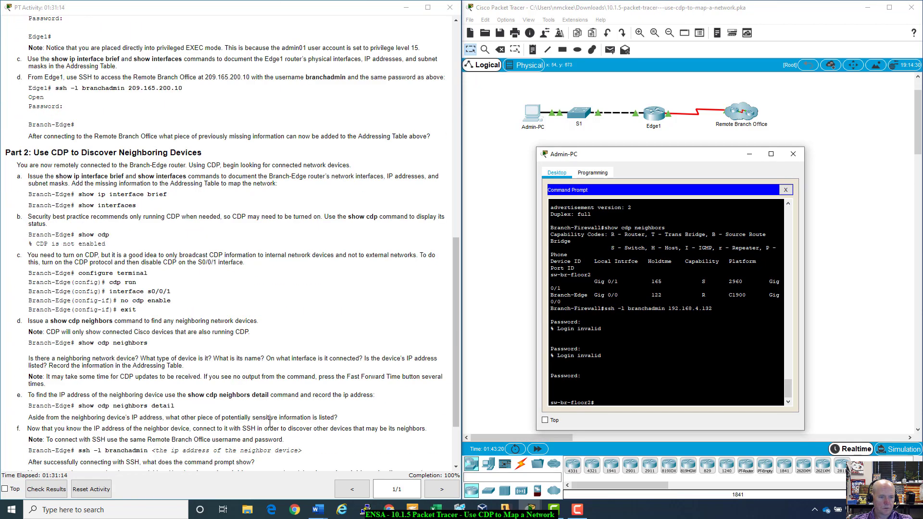
scroll(270, 423, down, 1)
scroll(270, 423, up, 1)
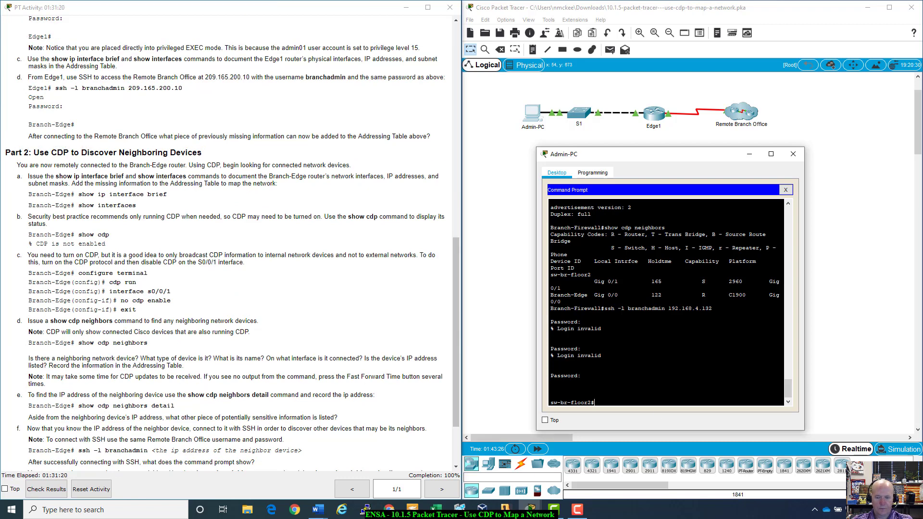
text(show )
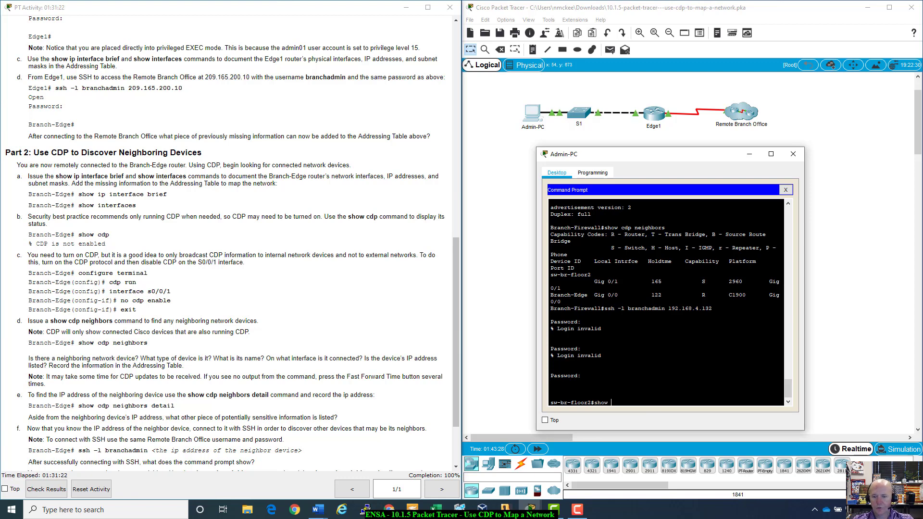
text(ip int)
key(Tab)
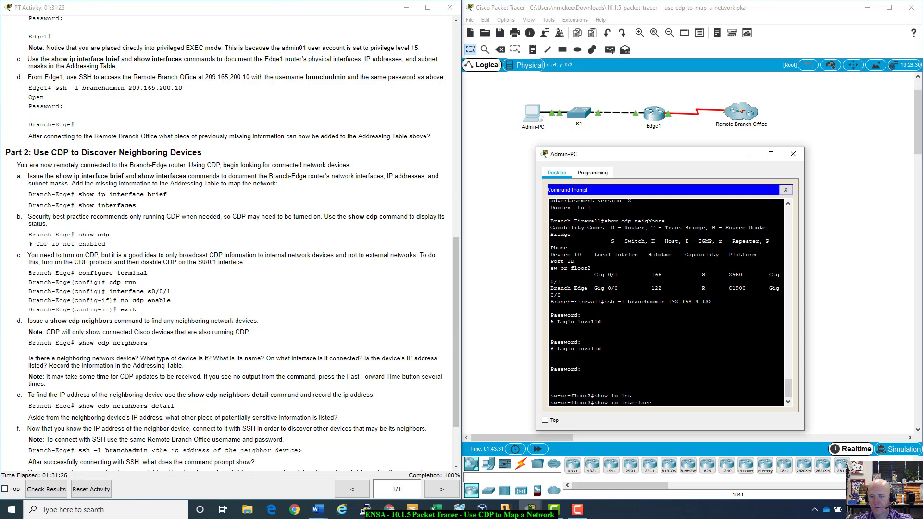
text(brief)
key(Return)
- Review the interface table and highlight the Vlan1 line showing 192.168.4.132
scroll(666, 301, up, 8)
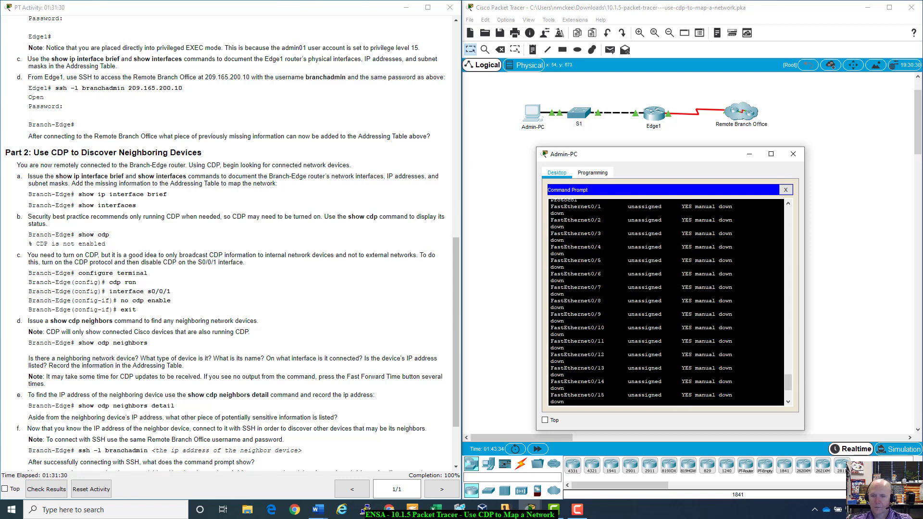
scroll(666, 302, down, 10)
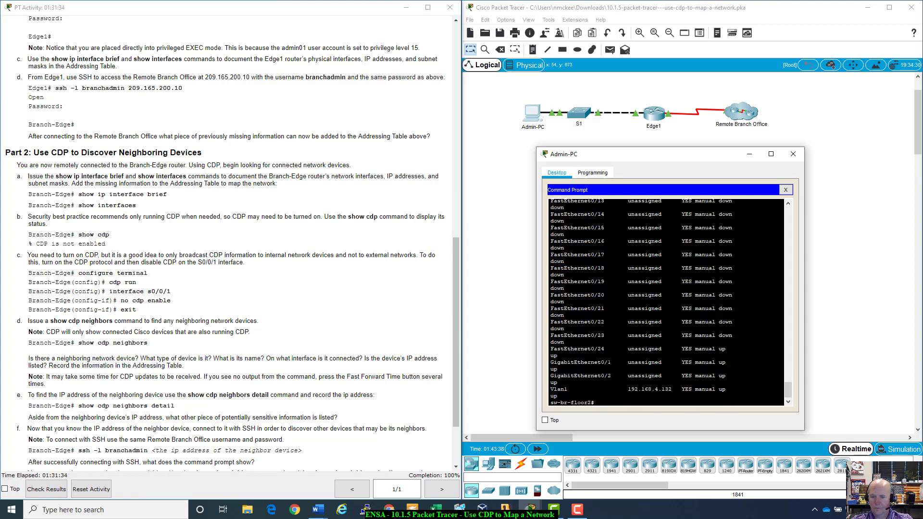
scroll(665, 302, up, 10)
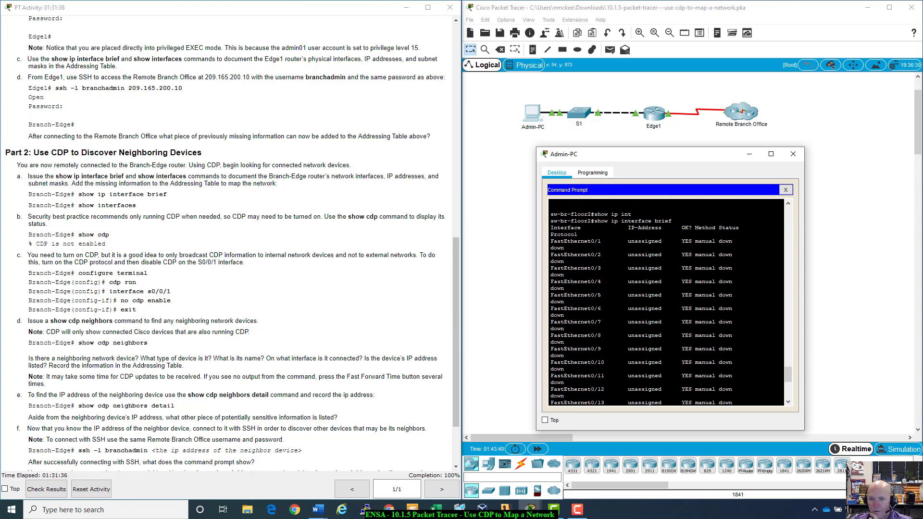
scroll(666, 302, up, 4)
scroll(666, 302, up, 2)
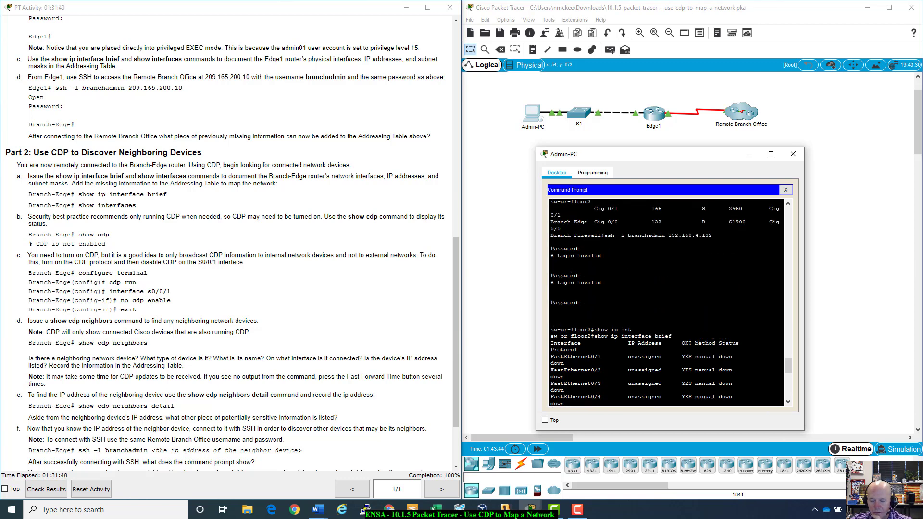
scroll(666, 302, down, 11)
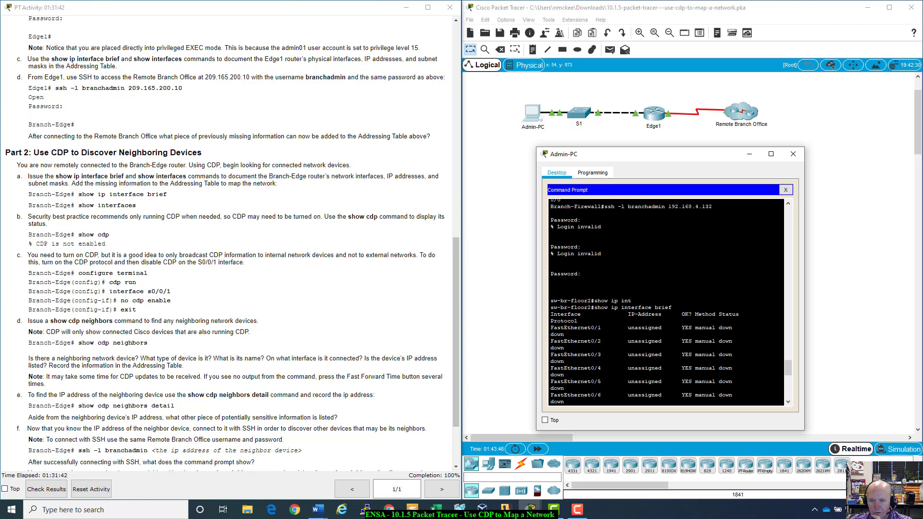
scroll(666, 302, down, 4)
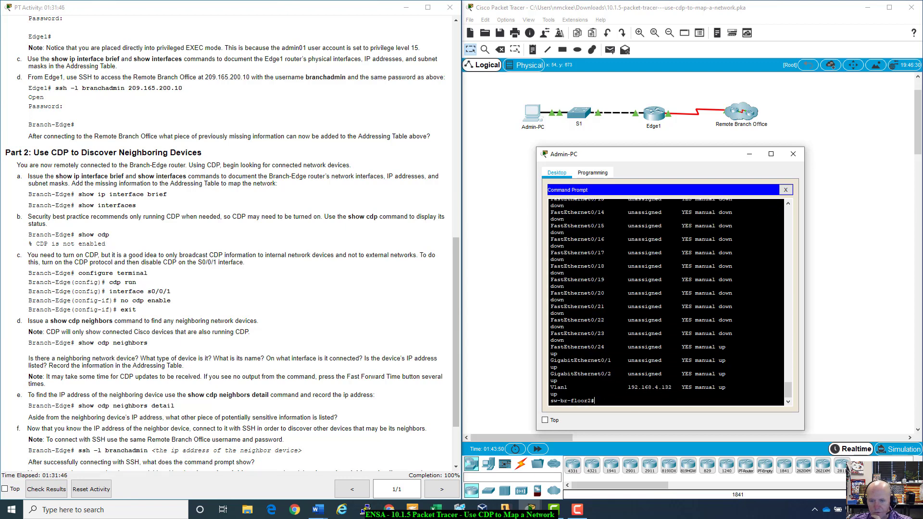
drag(560, 380, 725, 387)
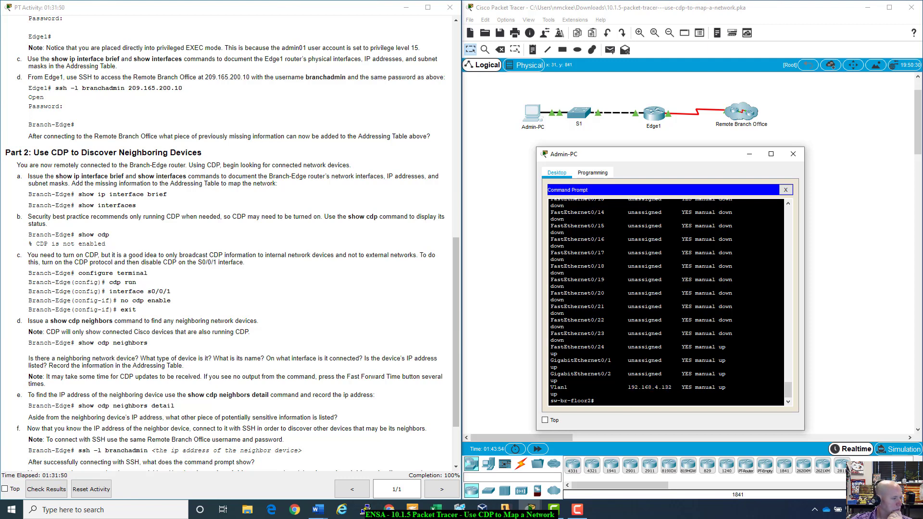
click(317, 510)
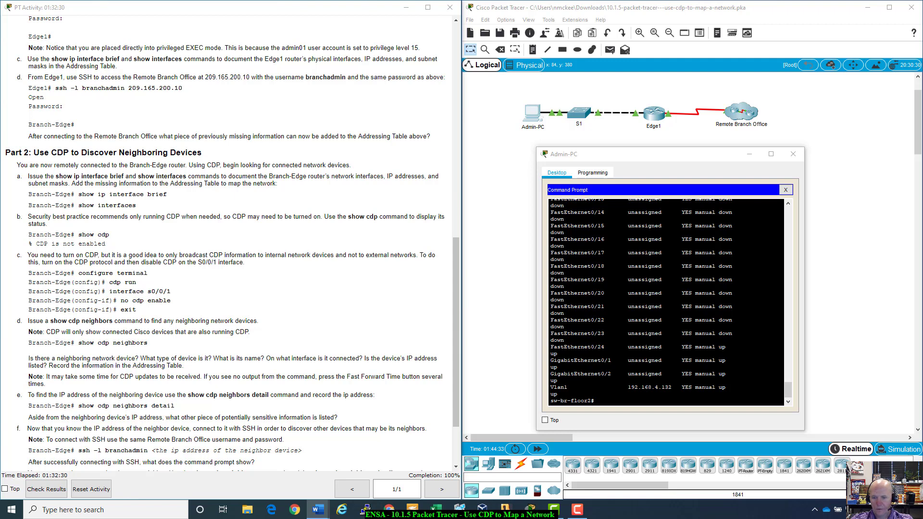
- Run show run on sw-br-floor2 and select the Vlan1 mask 255.255.255.128
click(629, 406)
text(show run)
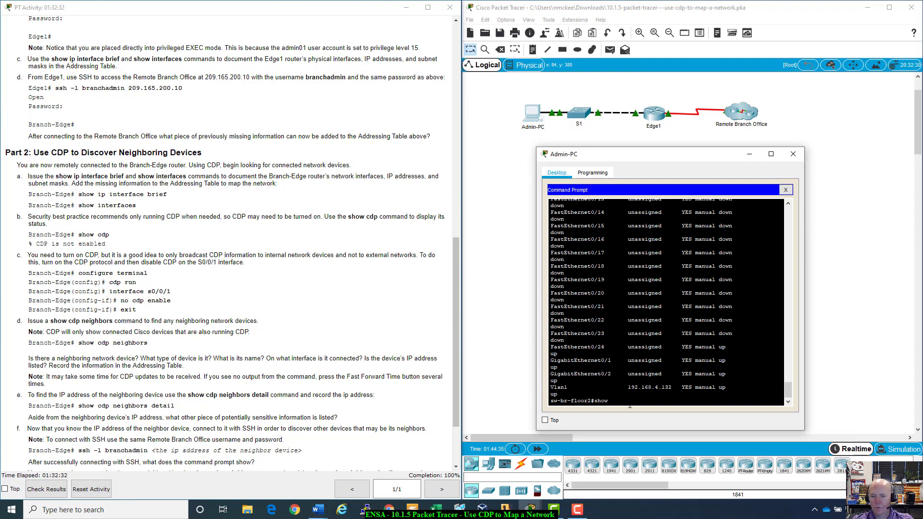
key(Return)
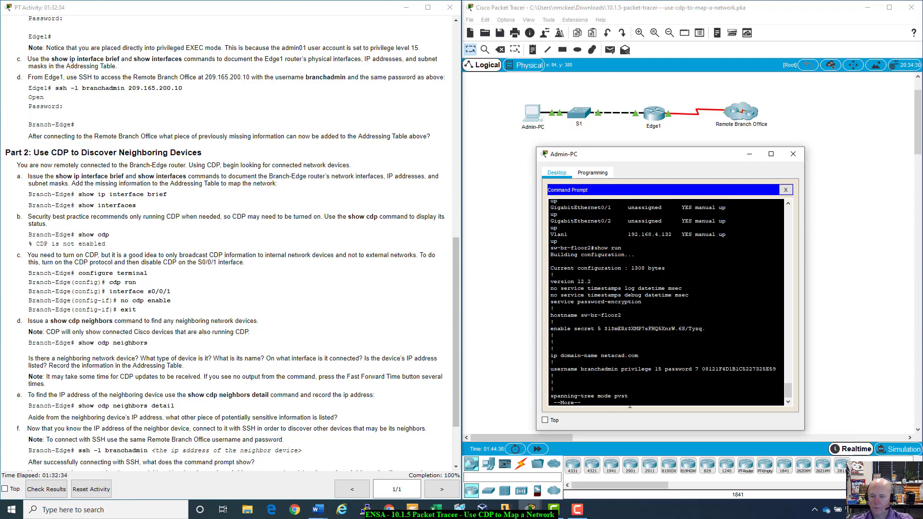
key(space)
key(space)
key(space)
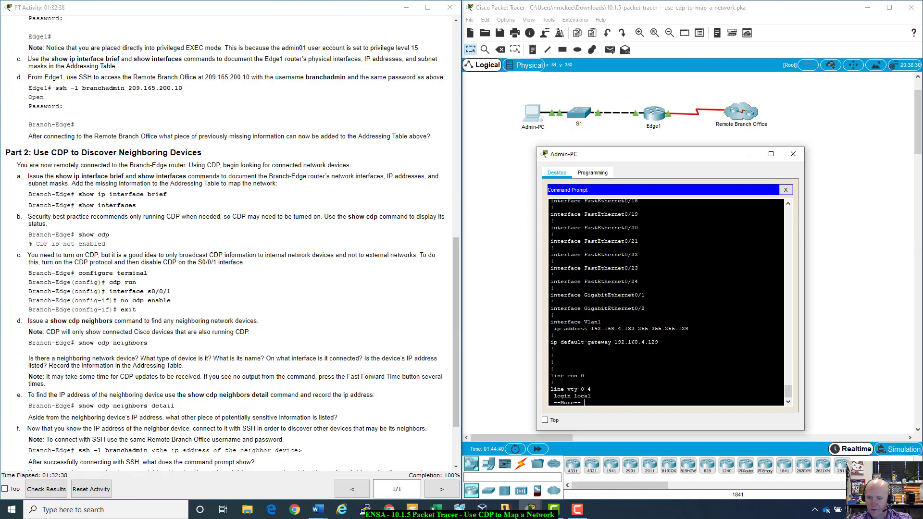
drag(637, 329, 689, 329)
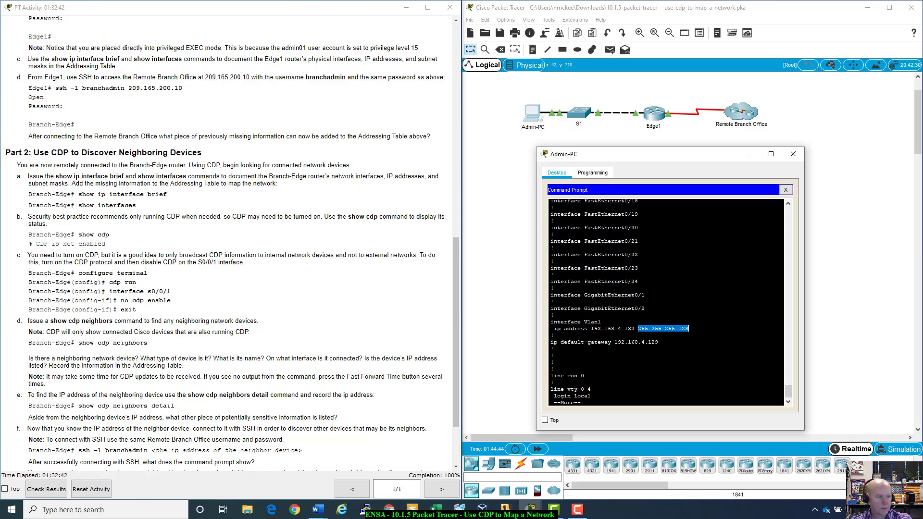
- Record the mask in the Word document, then page through the rest of the configuration
key(alt+Tab)
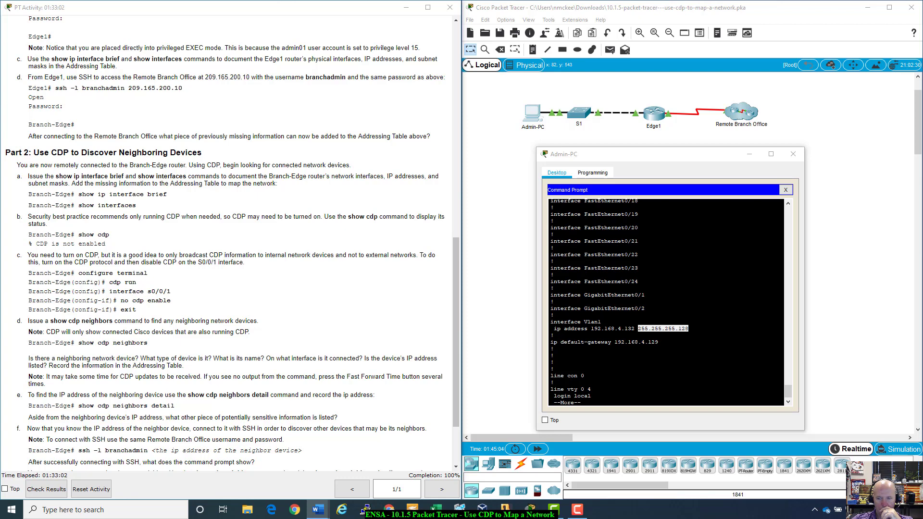
scroll(666, 303, down, 1)
click(665, 303)
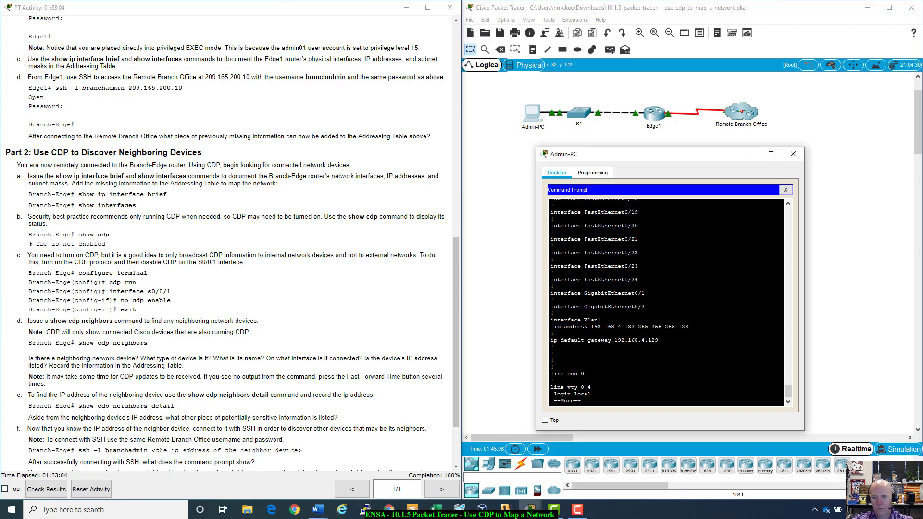
key(space)
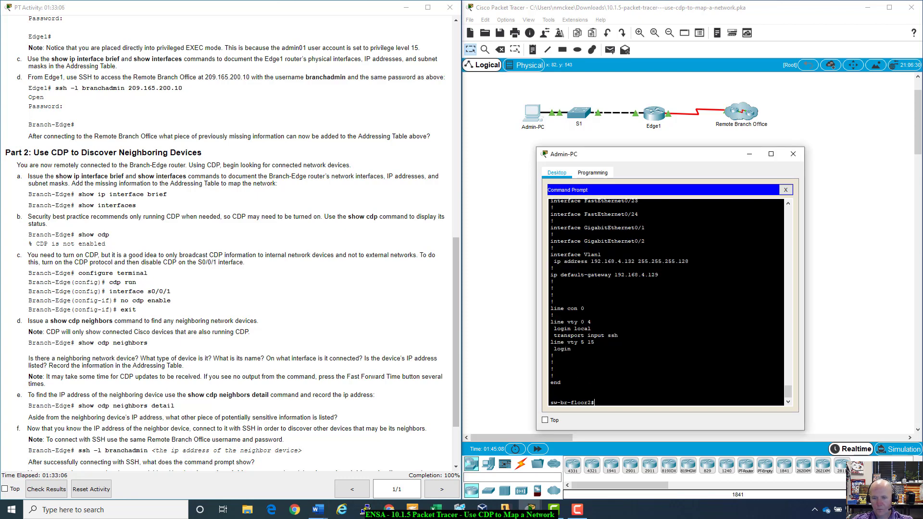
drag(697, 158, 739, 140)
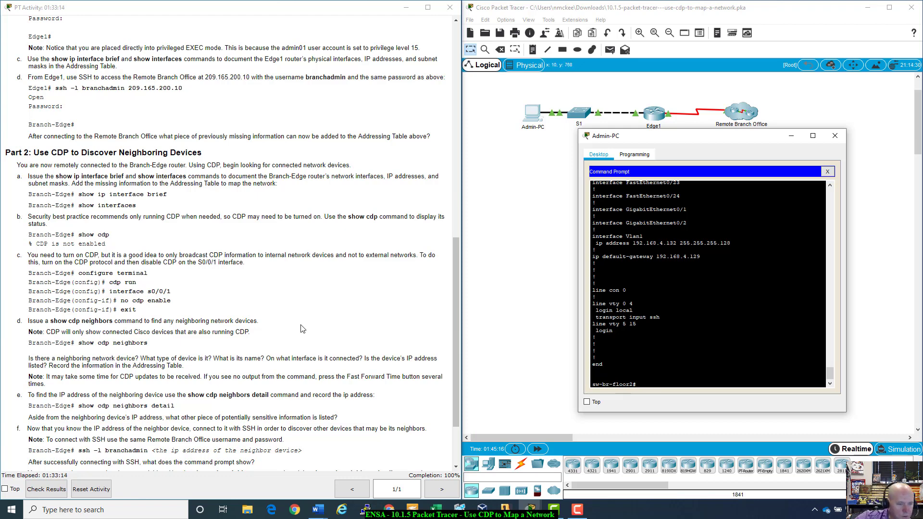
- Run show cdp neighbors on sw-br-floor2
text(show)
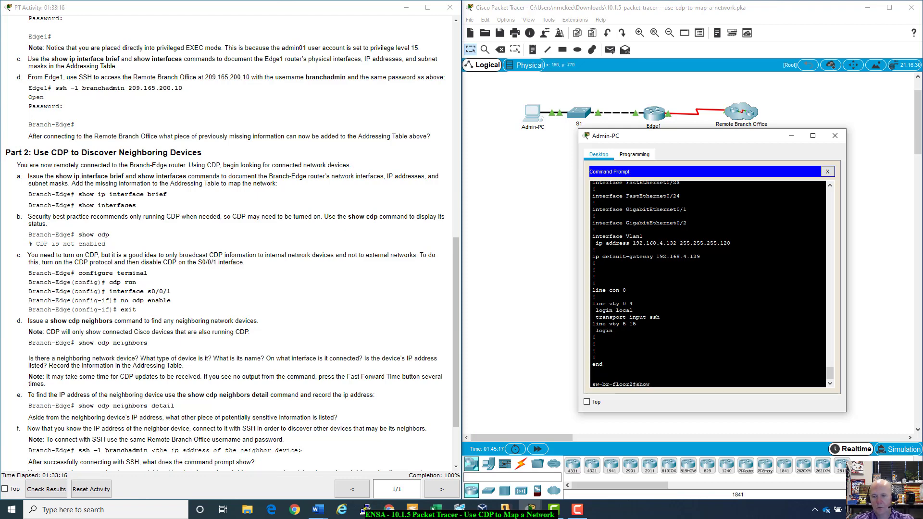
text( cdp n)
key(Tab)
key(Return)
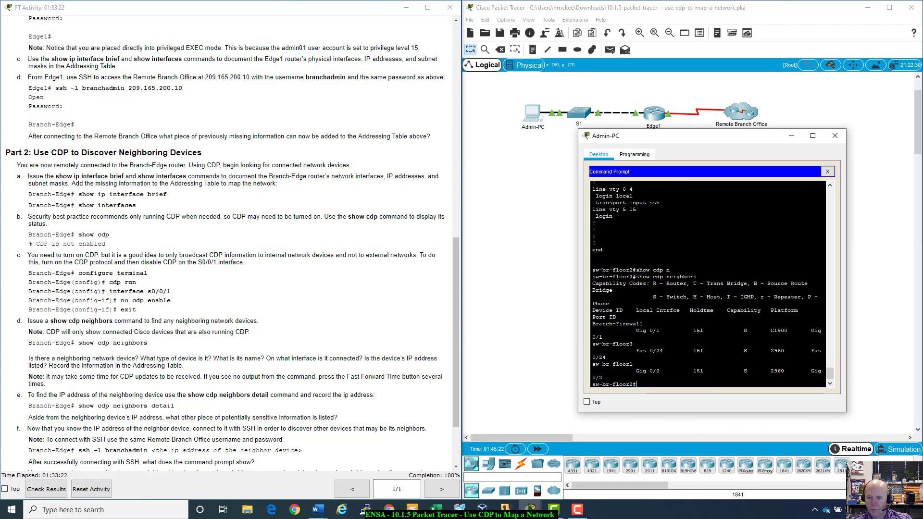
- Highlight the Branch-Firewall row and enlarge the Admin-PC window so lines unwrap
mouse_move(599, 323)
mouse_down()
mouse_move(671, 331)
mouse_move(600, 337)
mouse_up()
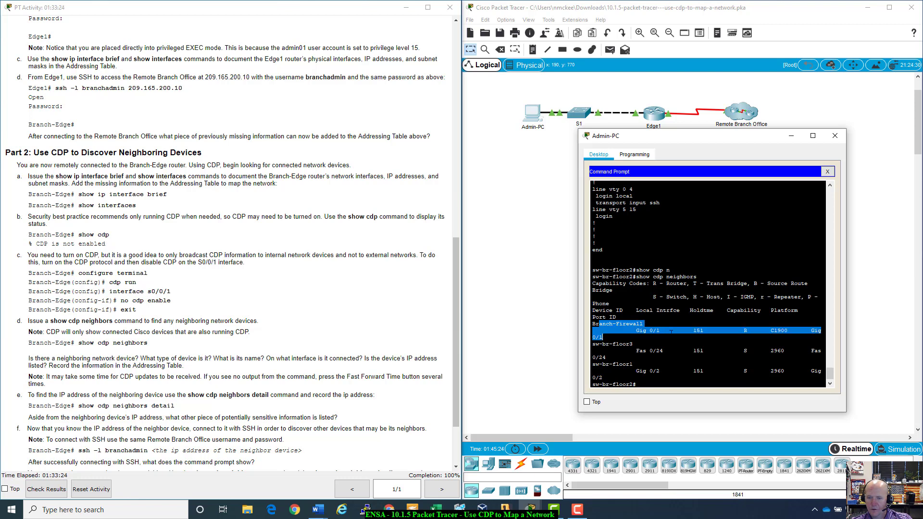
drag(671, 331, 816, 330)
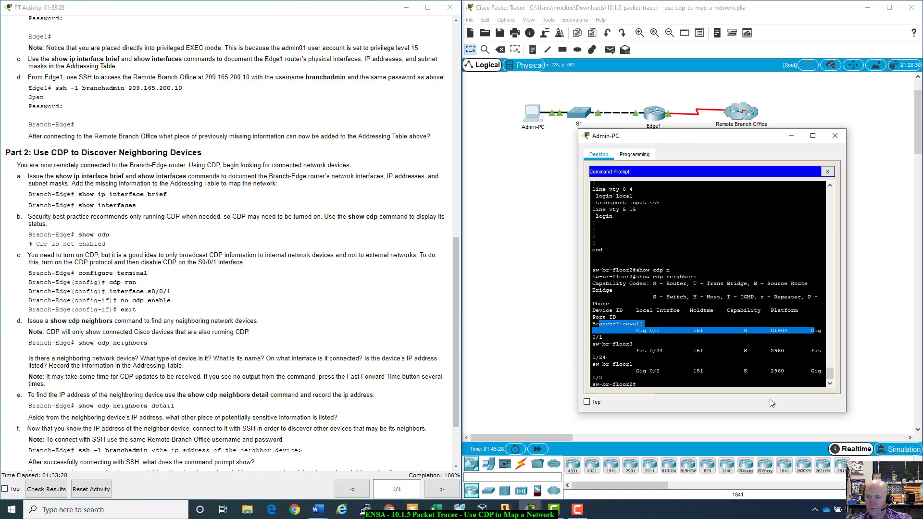
drag(725, 140, 663, 117)
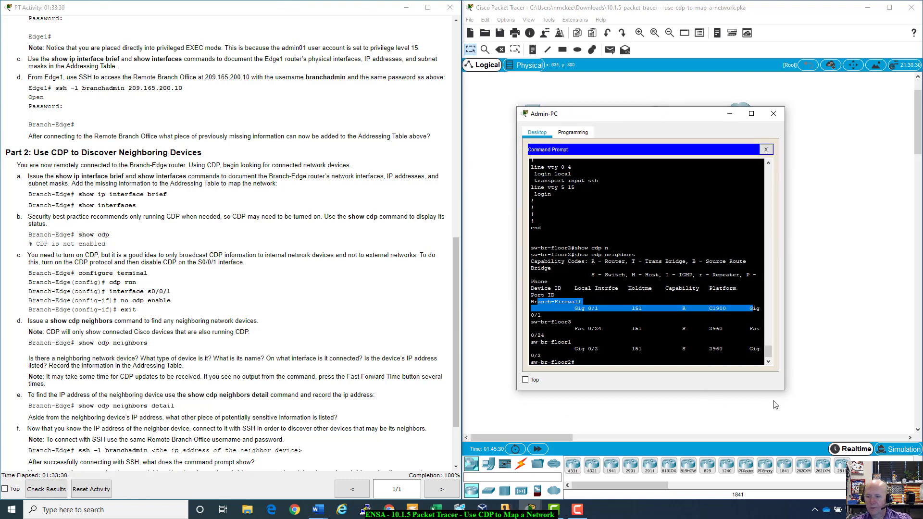
drag(784, 389, 895, 430)
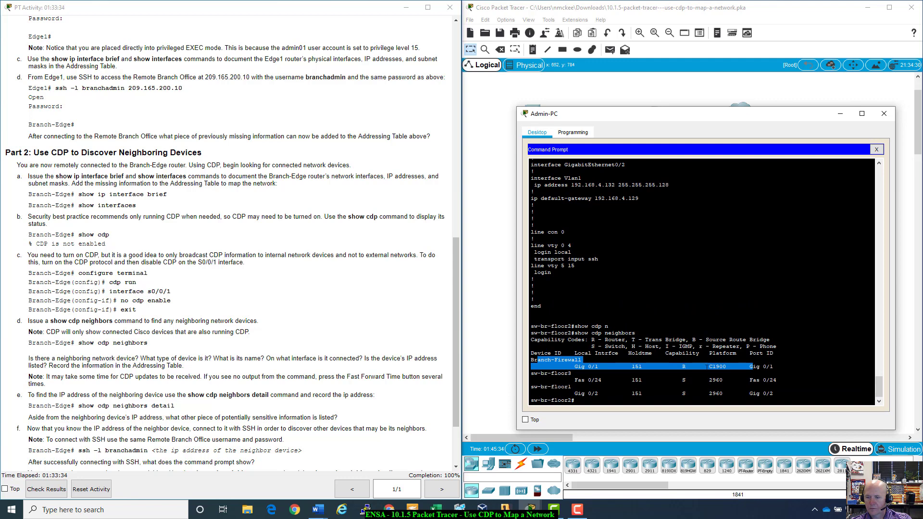
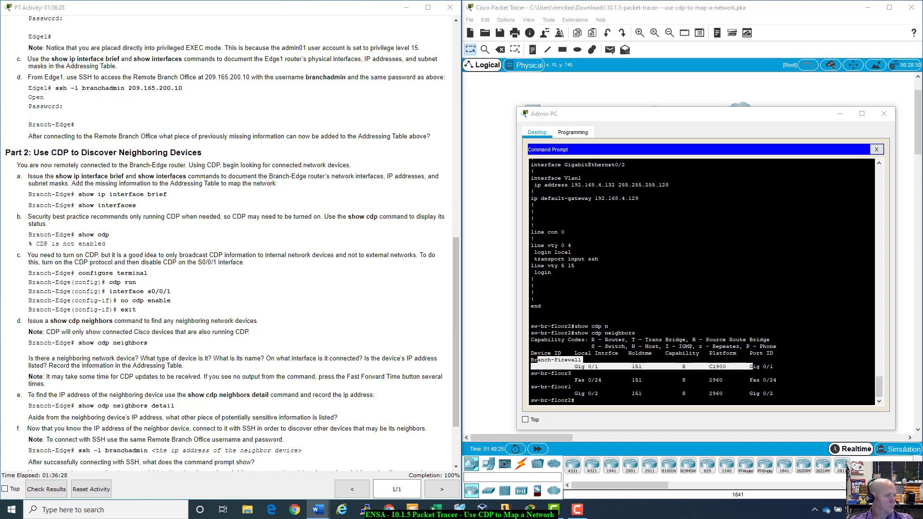
- Move the Word answer file aside and minimize it to uncover the Admin-PC terminal
key(alt+Tab)
drag(402, 46, 385, 46)
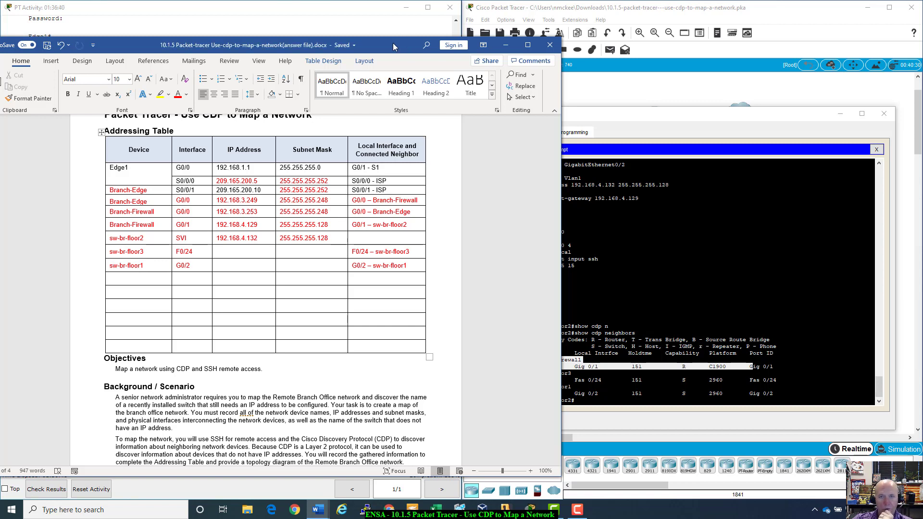
drag(393, 42, 333, 43)
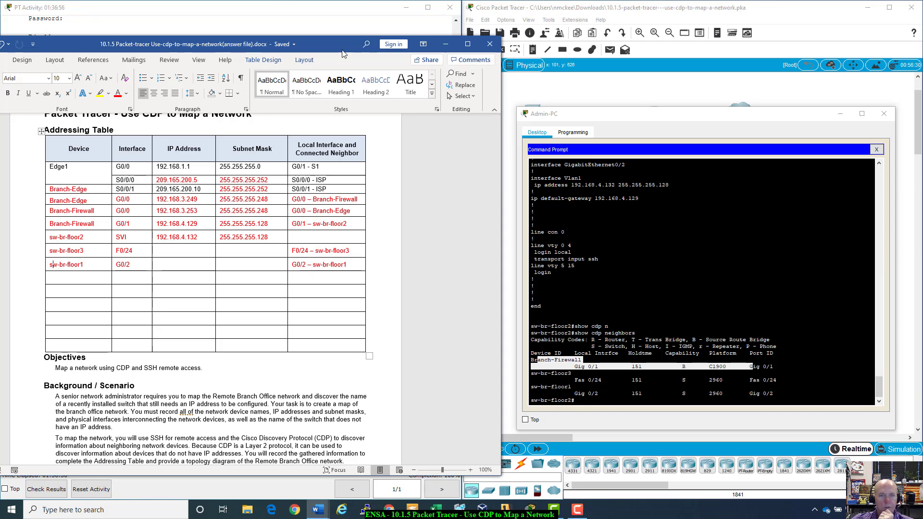
click(445, 44)
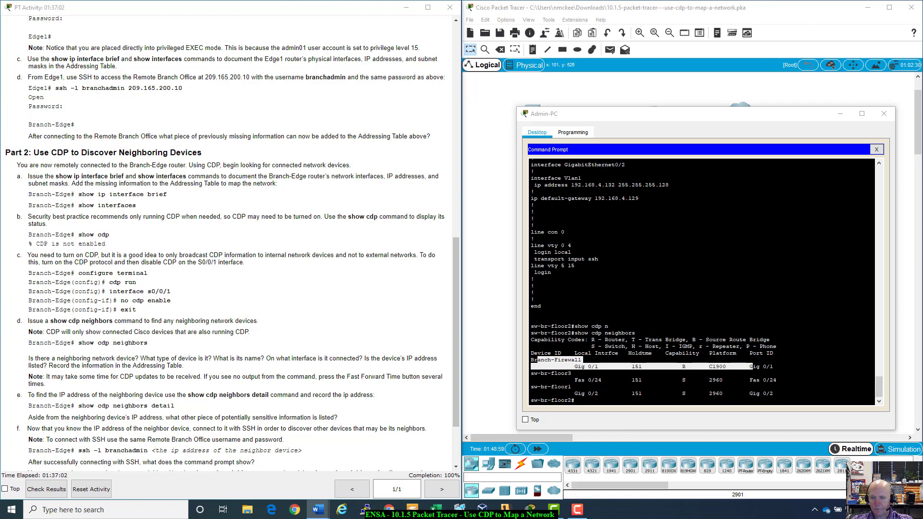
- Run show cdp neighbors detail on sw-br-floor2 from the command history
click(634, 410)
key(Up)
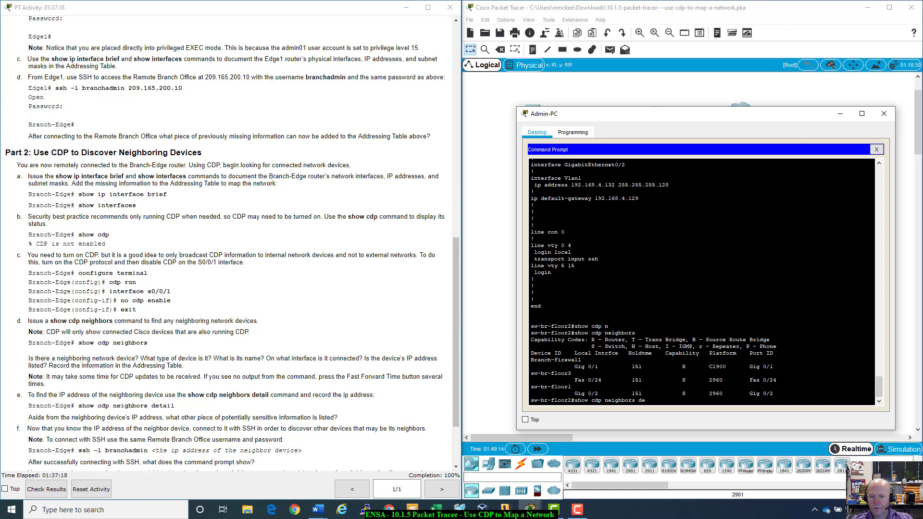
key(Tab)
key(Return)
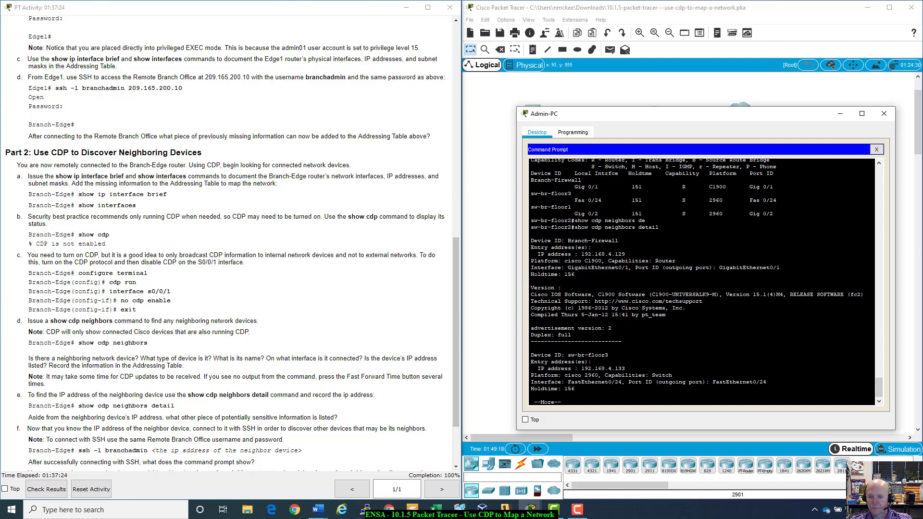
- Review the Branch-Firewall entry at 192.168.4.129 and scroll through the detail output
drag(565, 240, 666, 315)
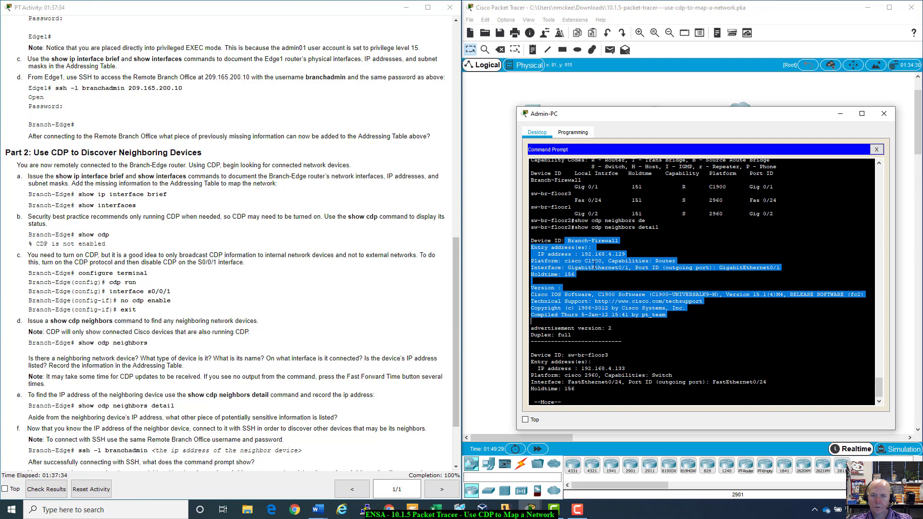
scroll(701, 283, up, 7)
scroll(701, 283, up, 20)
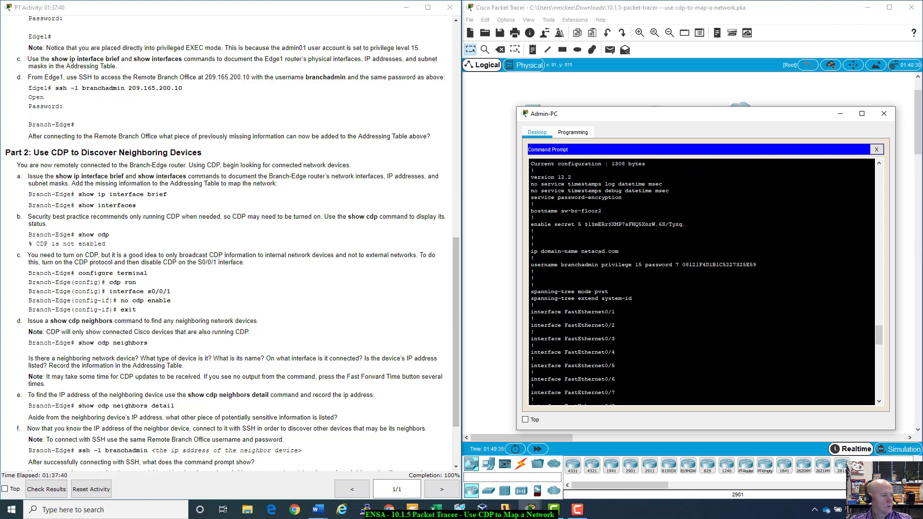
scroll(702, 284, up, 18)
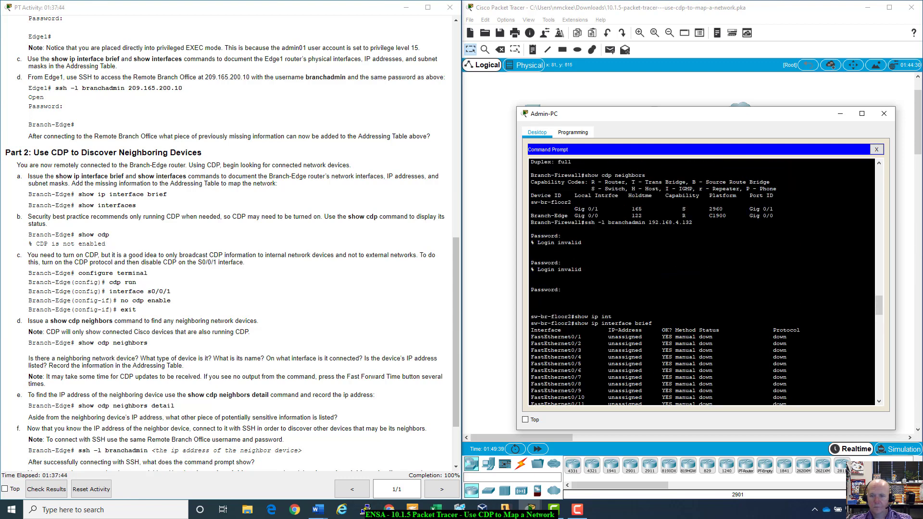
scroll(702, 284, down, 15)
scroll(702, 283, down, 15)
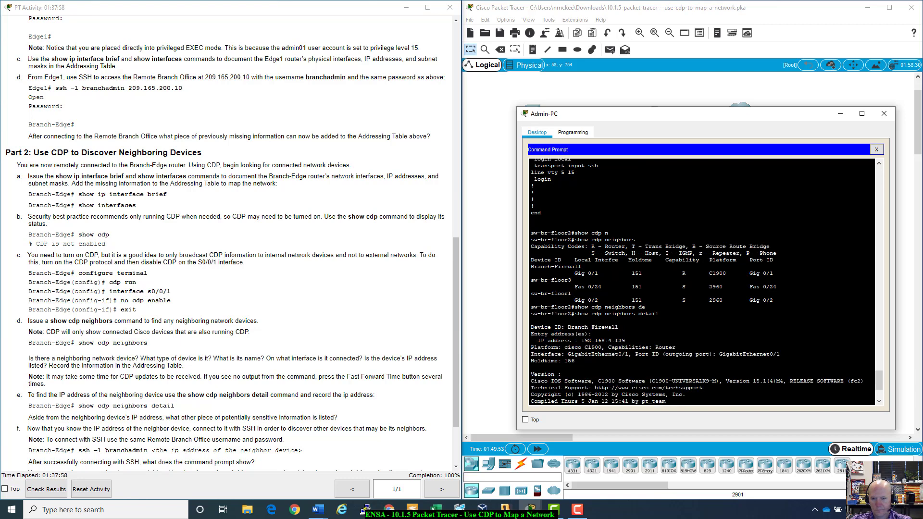
scroll(701, 281, up, 3)
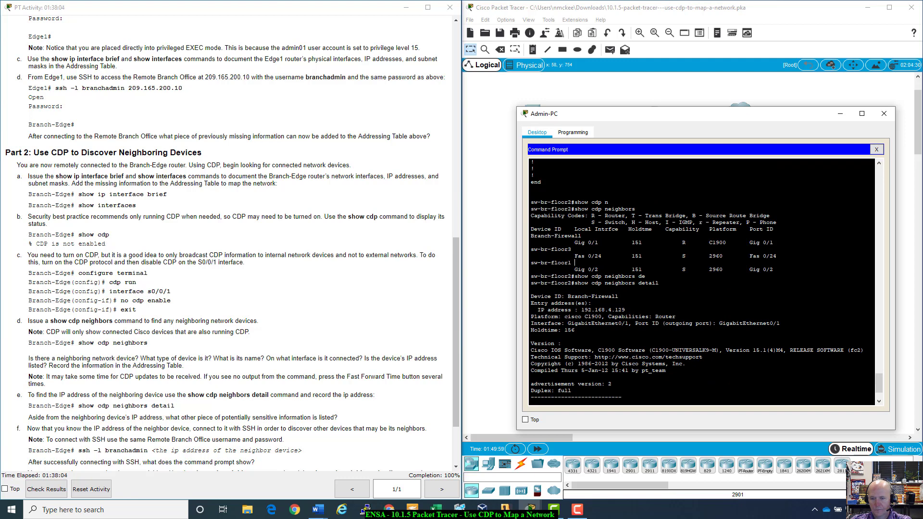
scroll(702, 281, down, 3)
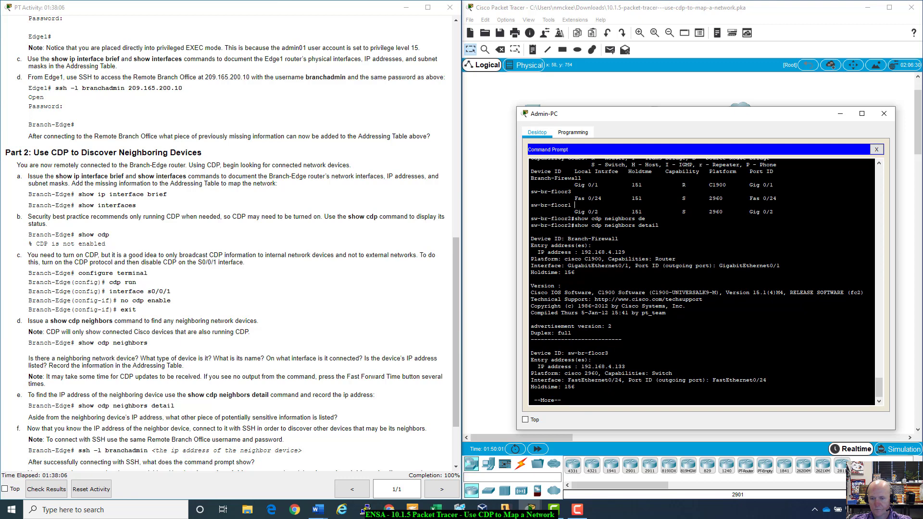
- Page to the end of the CDP detail, checking sw-br-floor3 and sw-br-floor1's missing address
drag(530, 353, 625, 367)
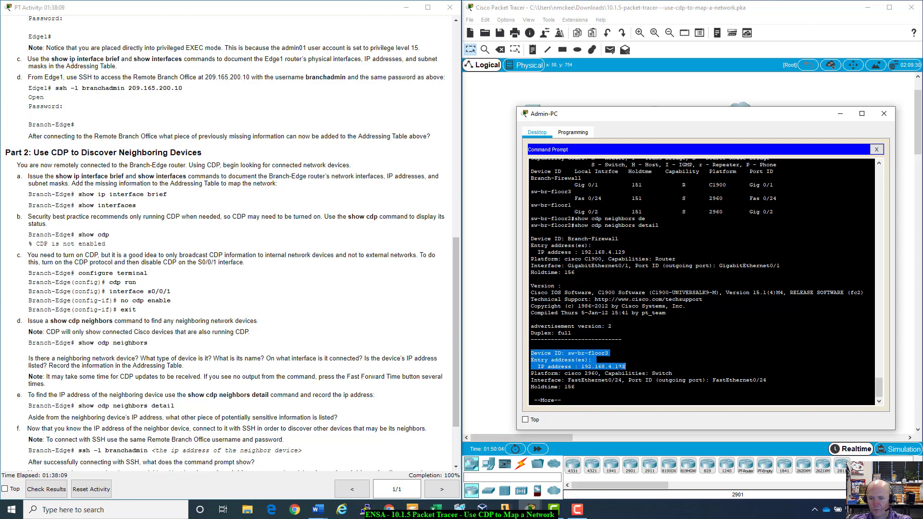
click(592, 366)
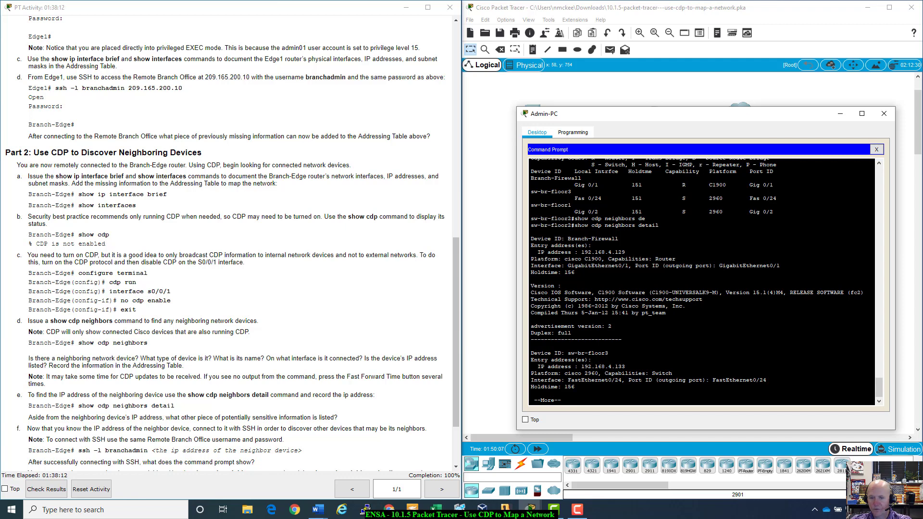
key(space)
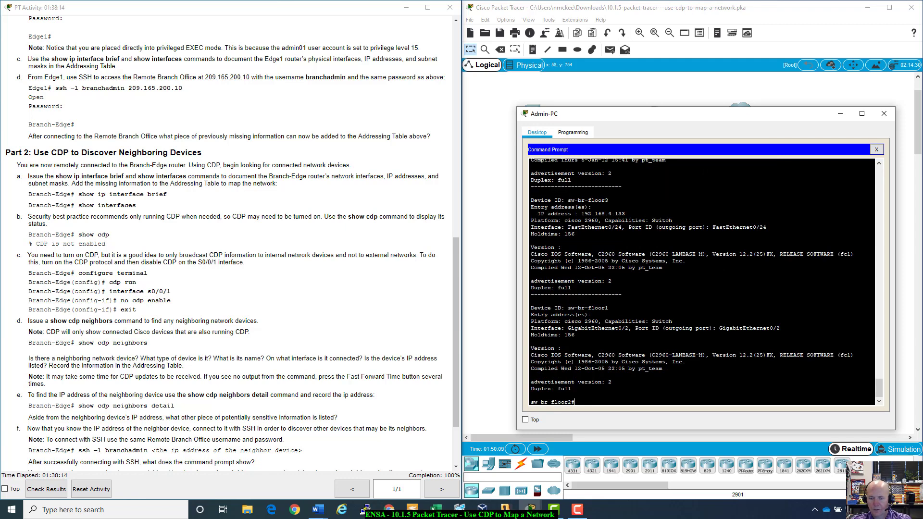
drag(544, 308, 595, 314)
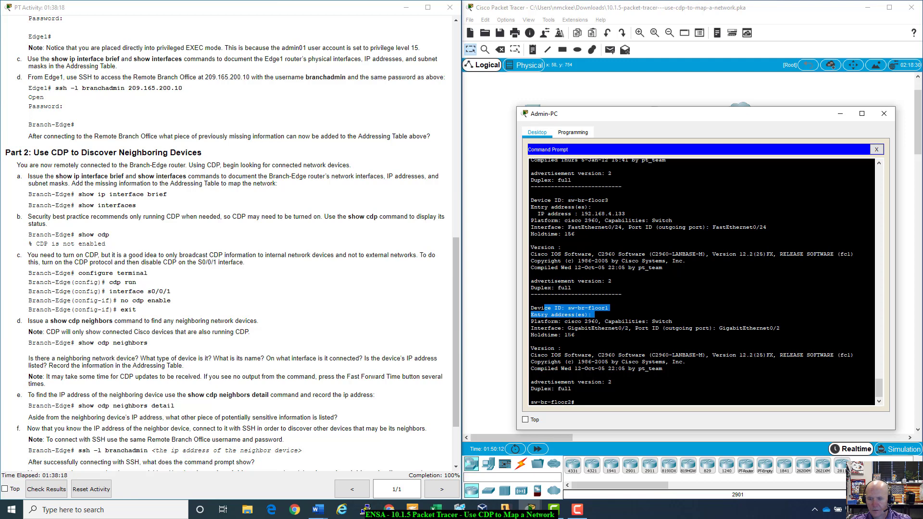
scroll(569, 308, up, 1)
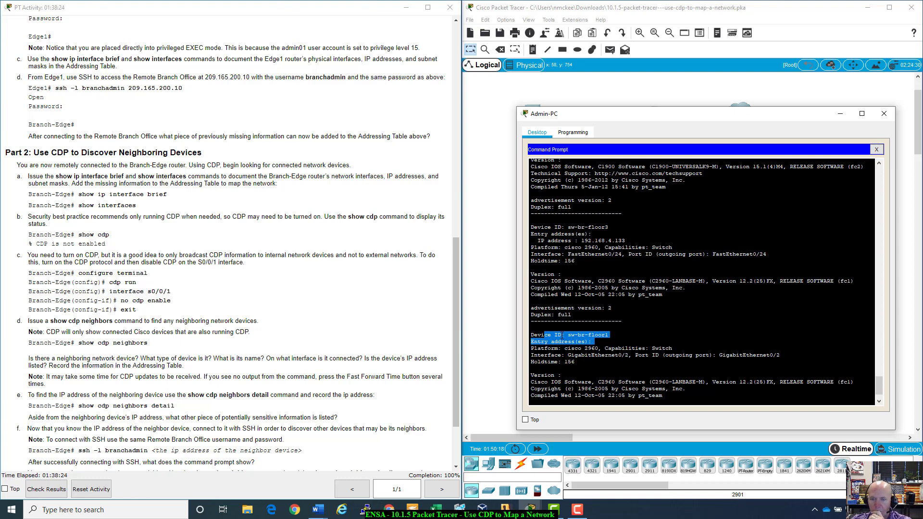
scroll(595, 341, down, 1)
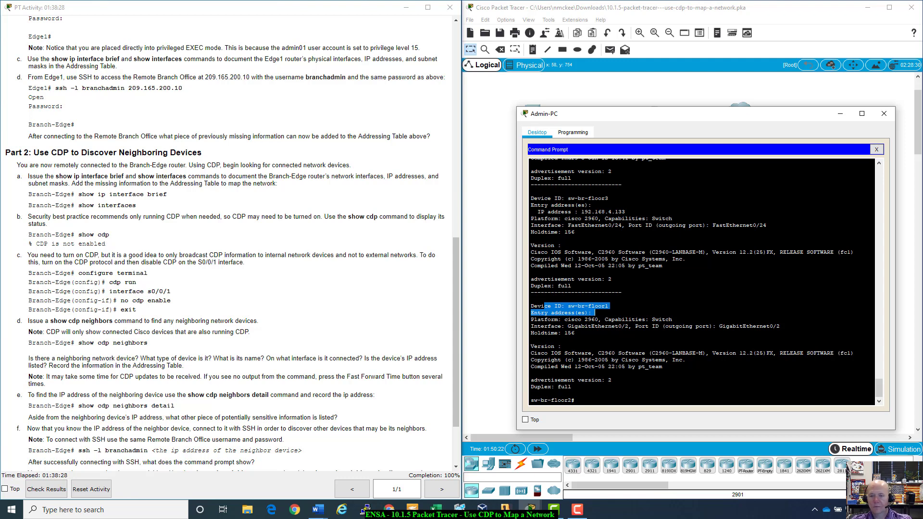
click(575, 332)
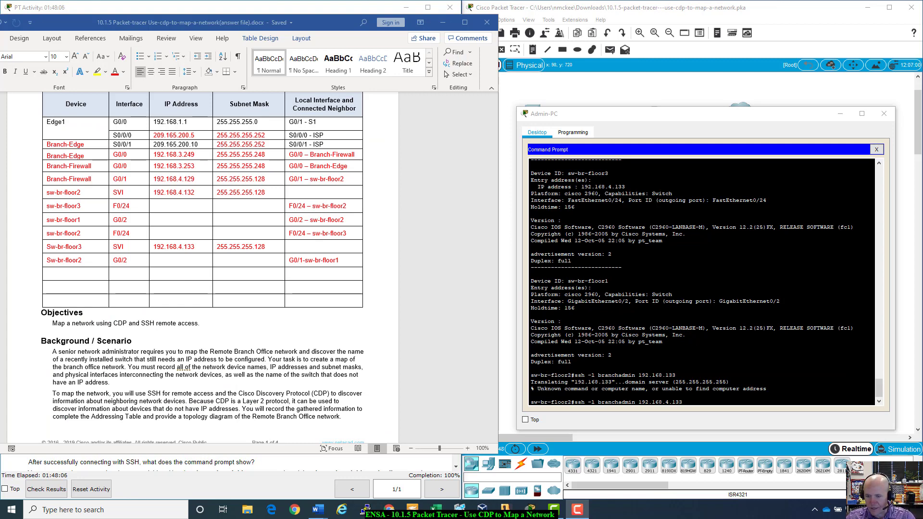
- Submit the SSH login to 192.168.4.133 and try a password, which is rejected
key(Return)
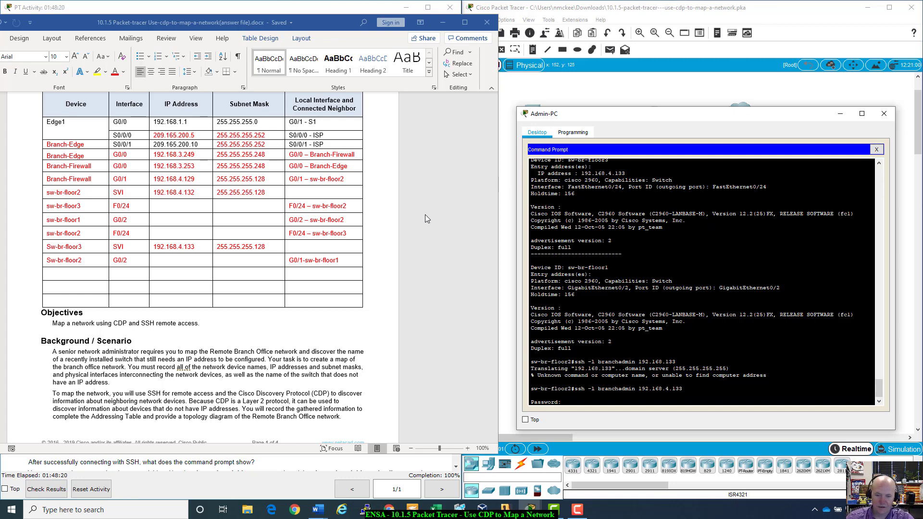
right_click(575, 404)
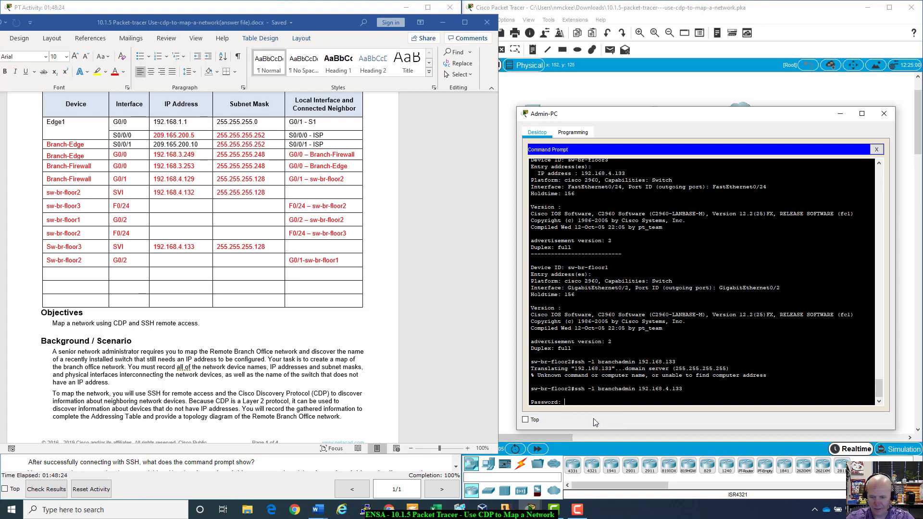
key(Return)
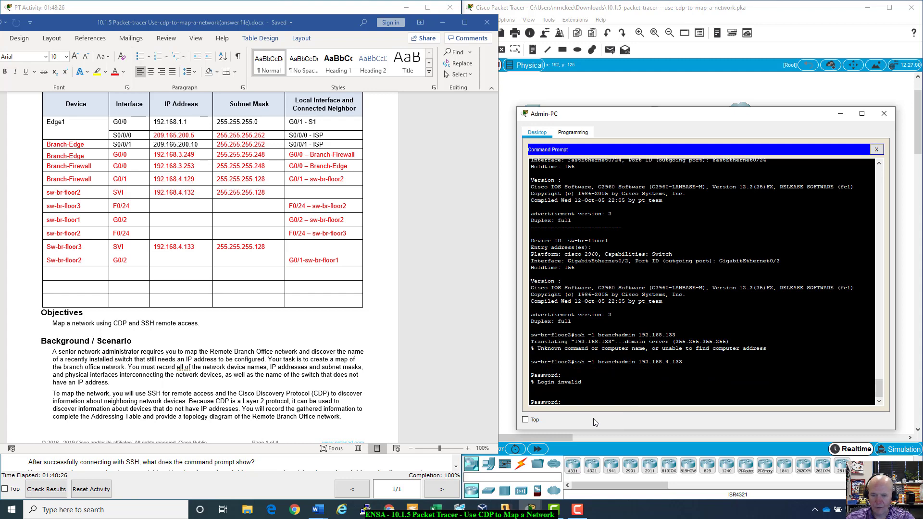
- Copy the branch office password from the Word answer file for pasting into the terminal
scroll(331, 238, down, 10)
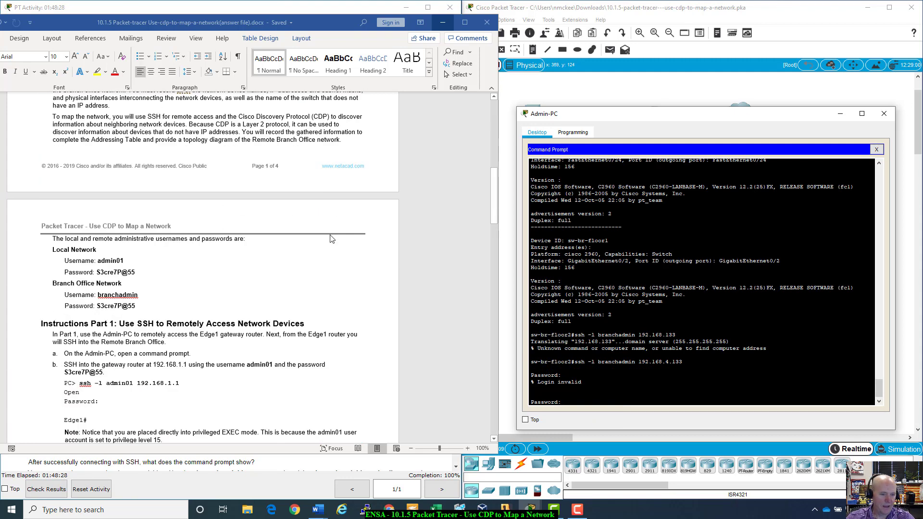
click(139, 306)
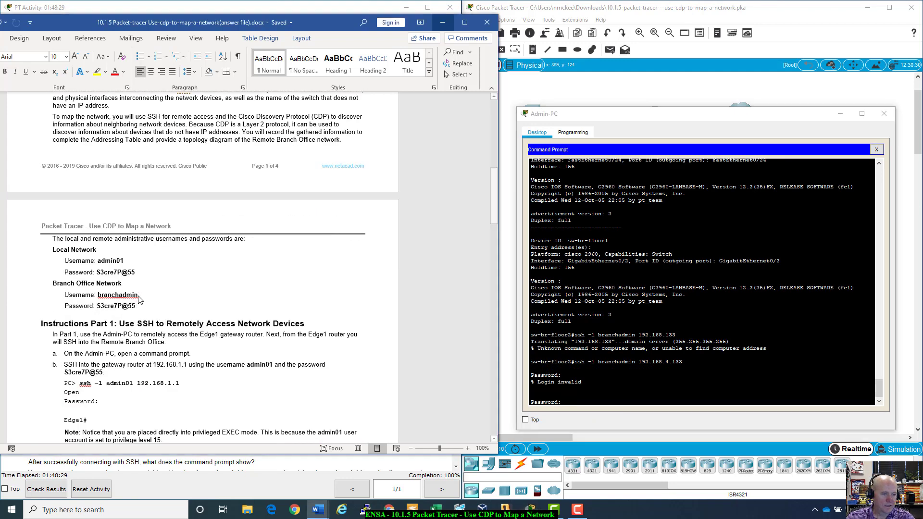
drag(139, 306, 109, 308)
right_click(110, 310)
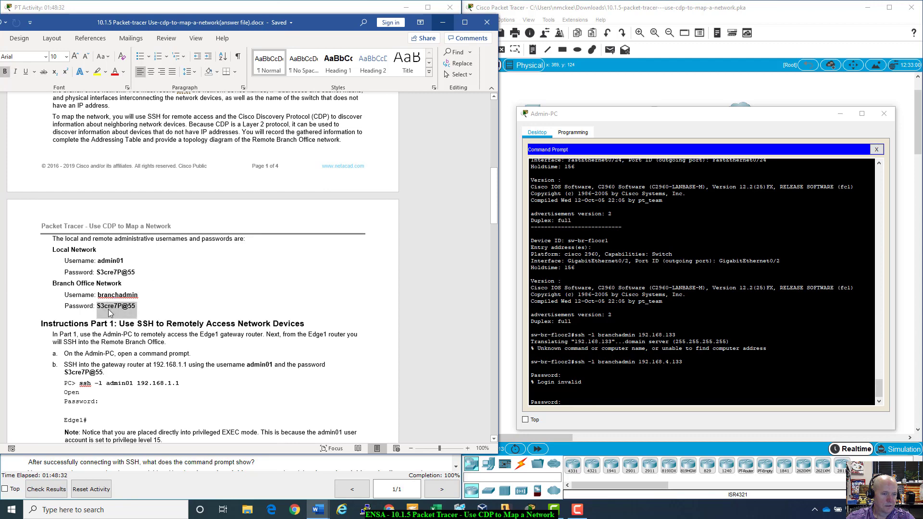
click(118, 331)
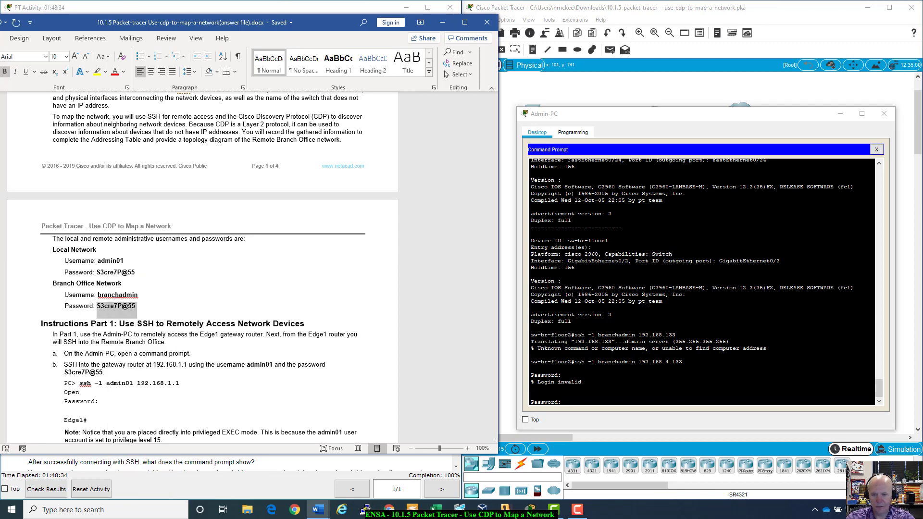
right_click(582, 401)
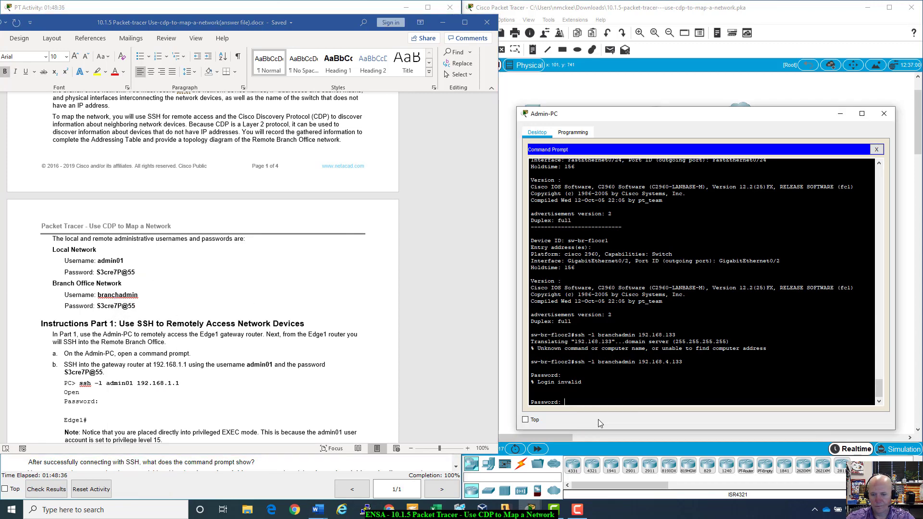
- Submit repeated password attempts and retry SSH to 192.168.4.133; every login is rejected
click(604, 417)
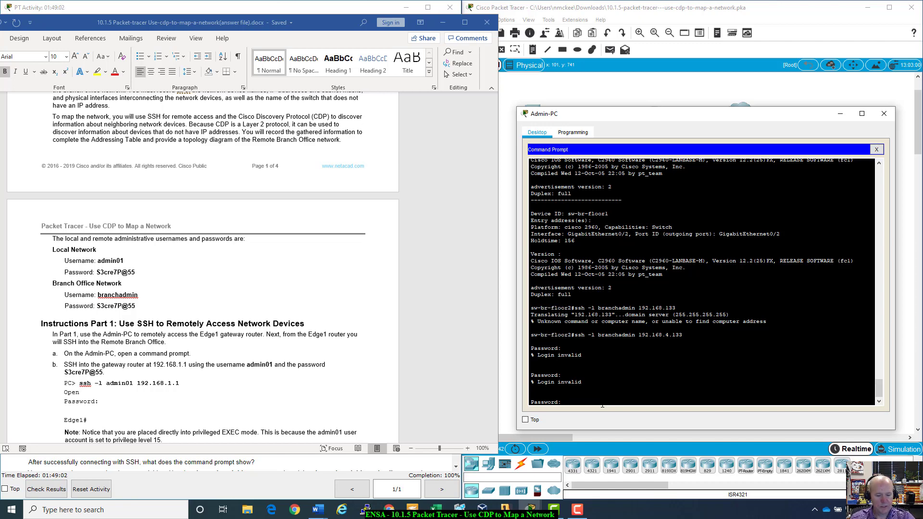
key(Return)
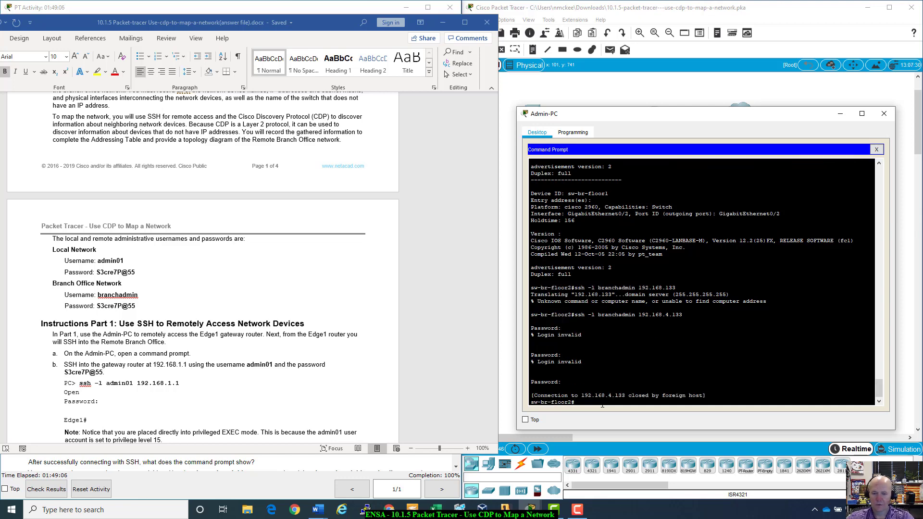
key(Up)
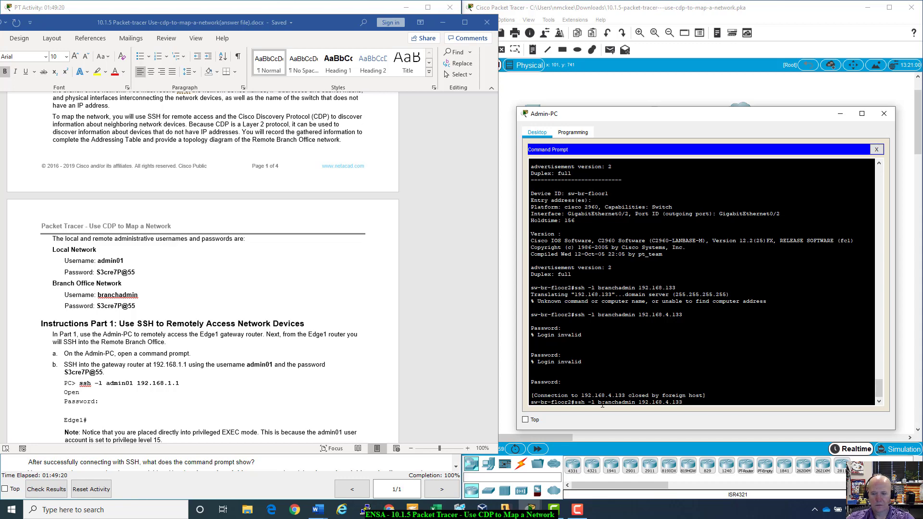
key(Return)
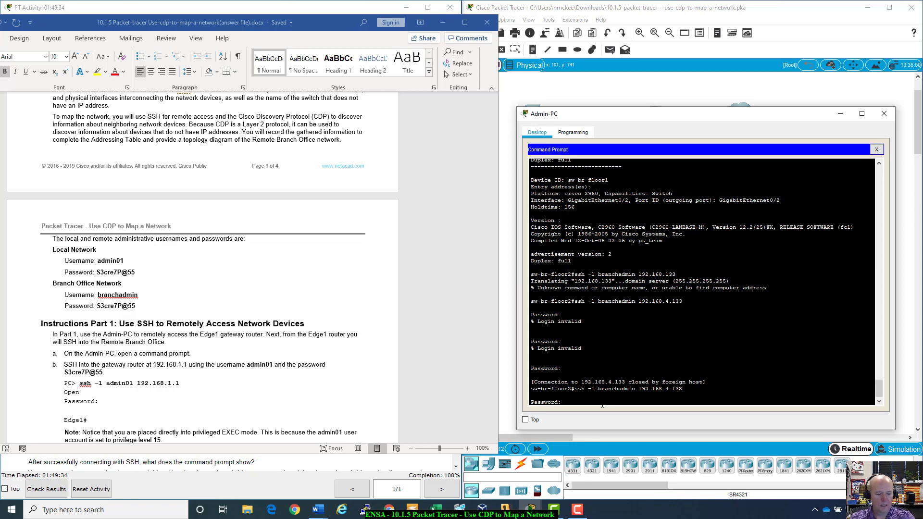
key(Return)
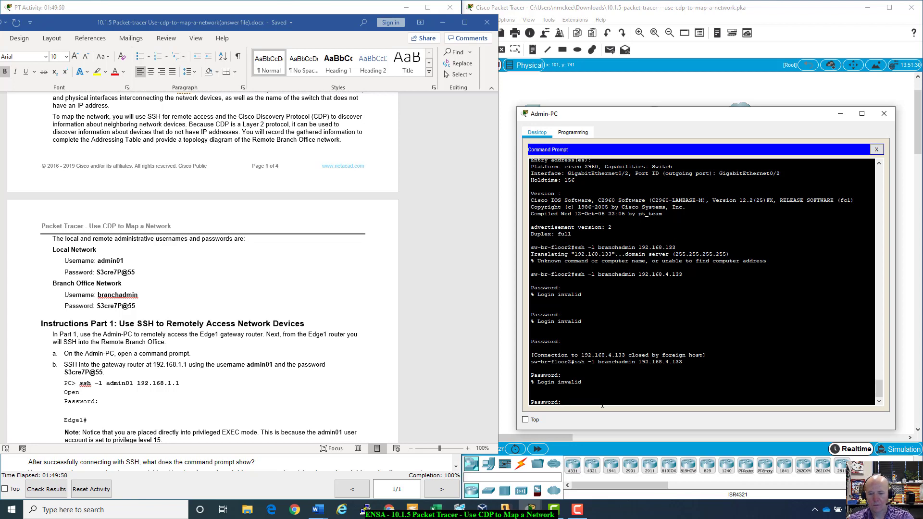
key(Return)
key(Return)
key(Return)
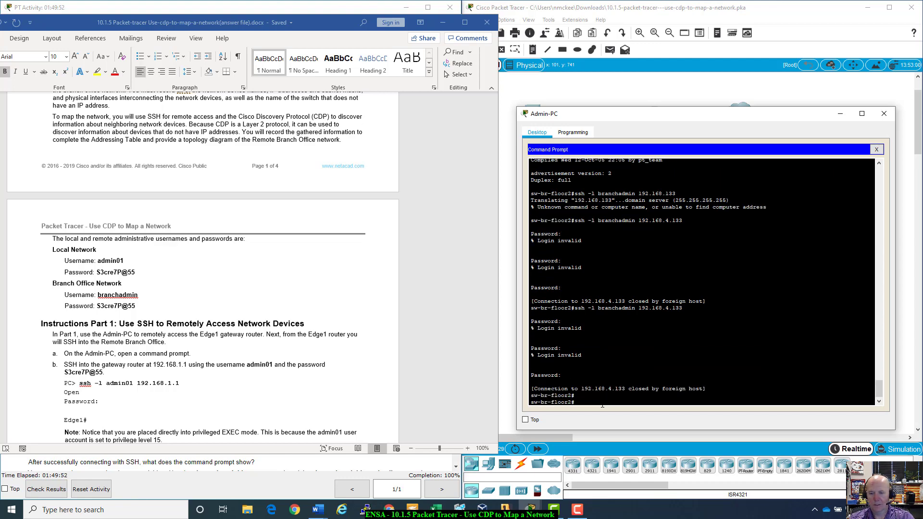
- Ping 192.168.4.133 successfully (5/5), then rerun the SSH login to it
text(ping )
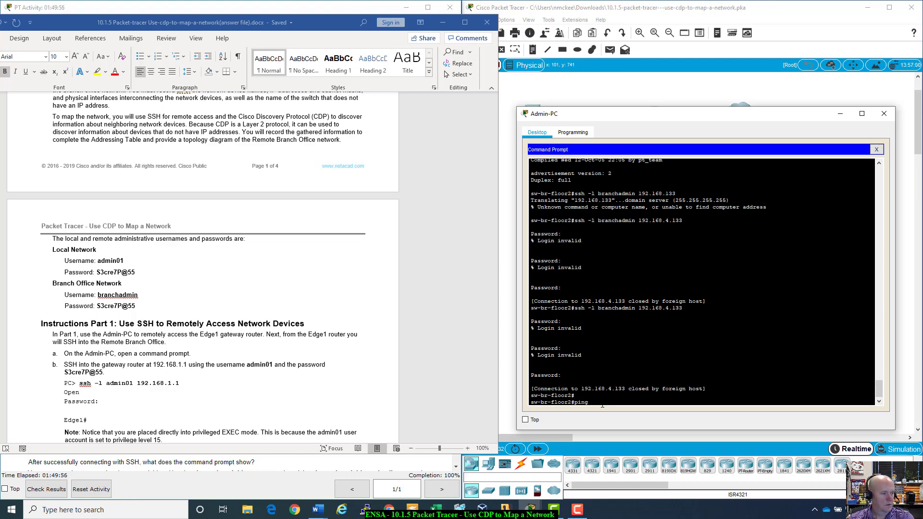
text(192.168.)
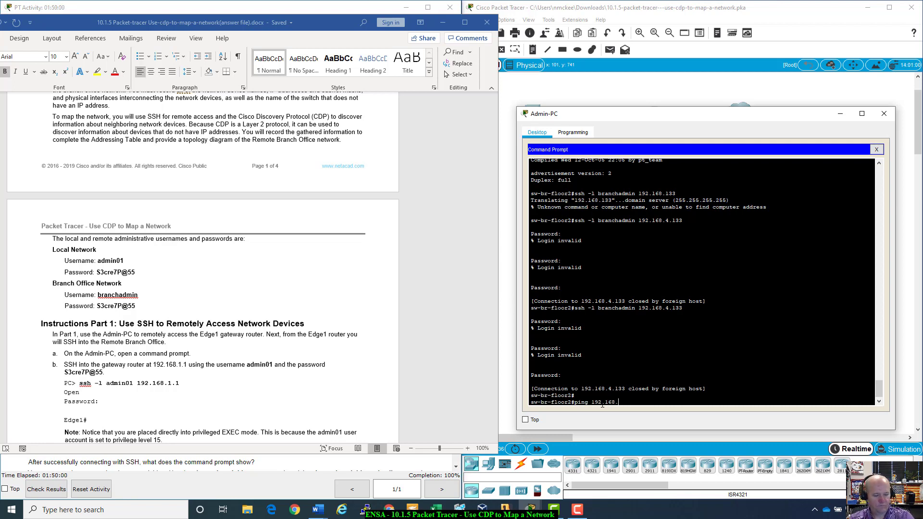
text(4.133)
key(Return)
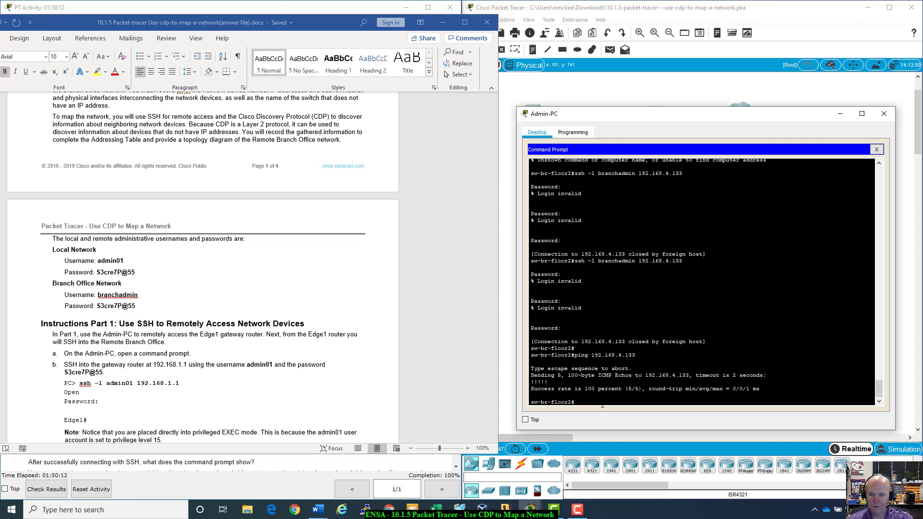
key(Up)
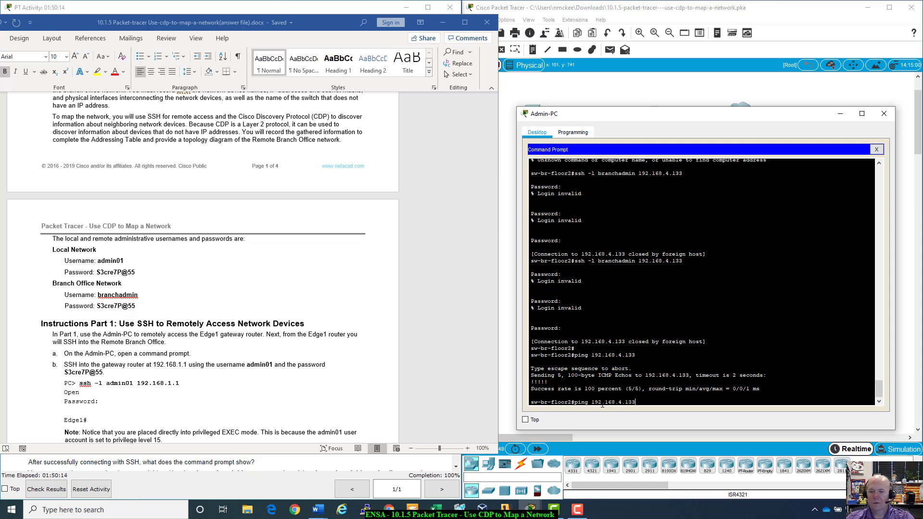
key(Up)
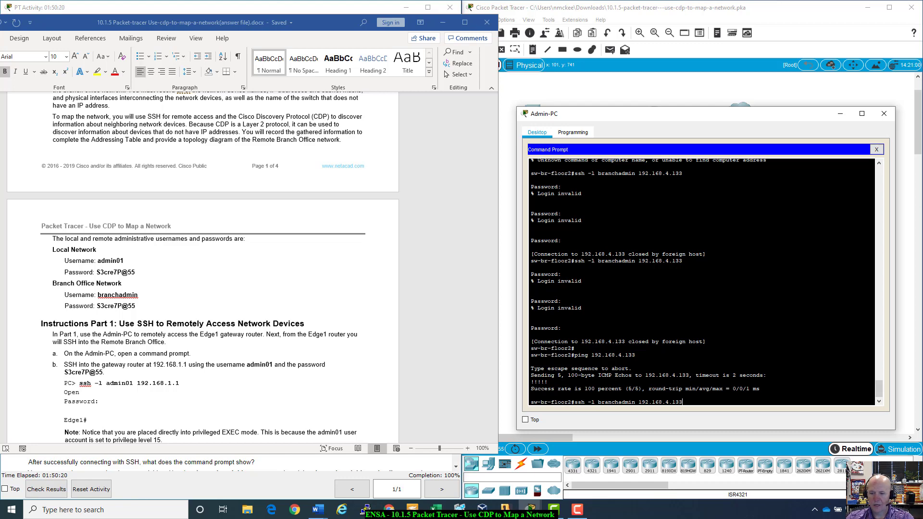
key(Return)
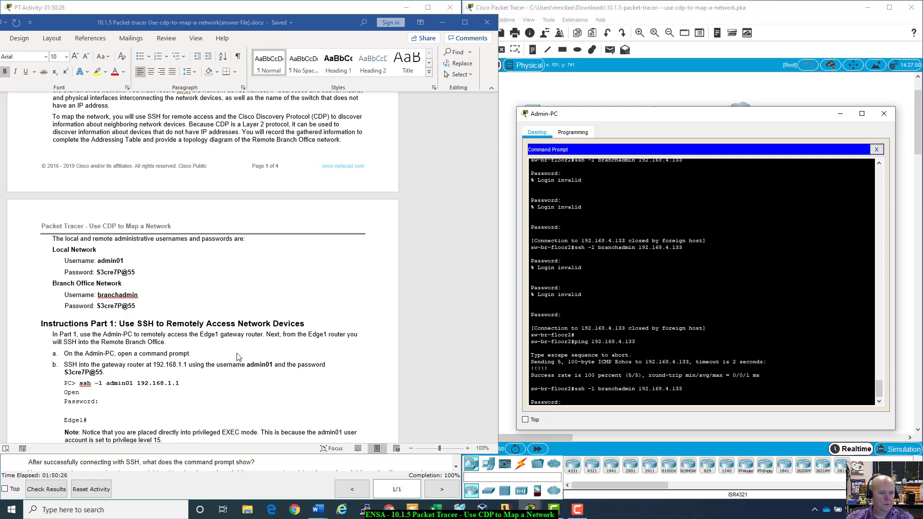
- Check Part 1 step d's SSH instructions, submit another rejected password, and close the Command Prompt
scroll(239, 357, down, 4)
scroll(238, 357, down, 3)
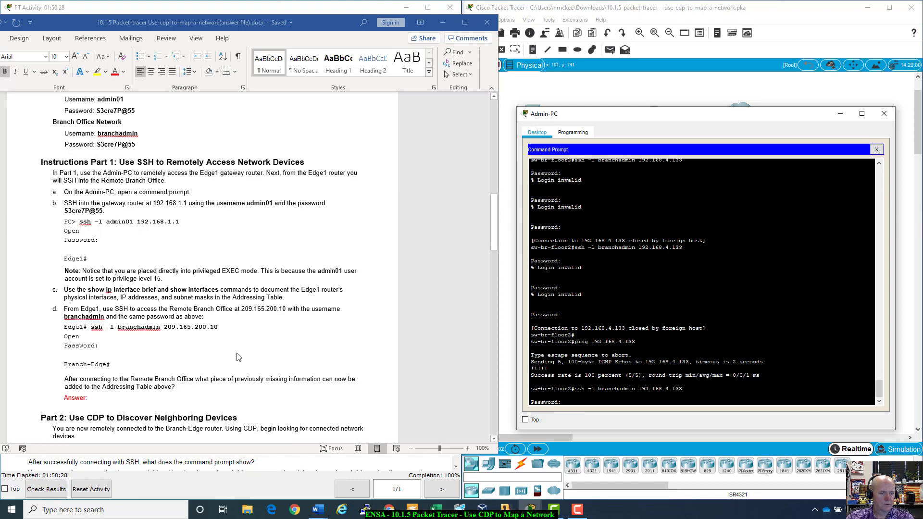
scroll(238, 357, up, 1)
click(624, 407)
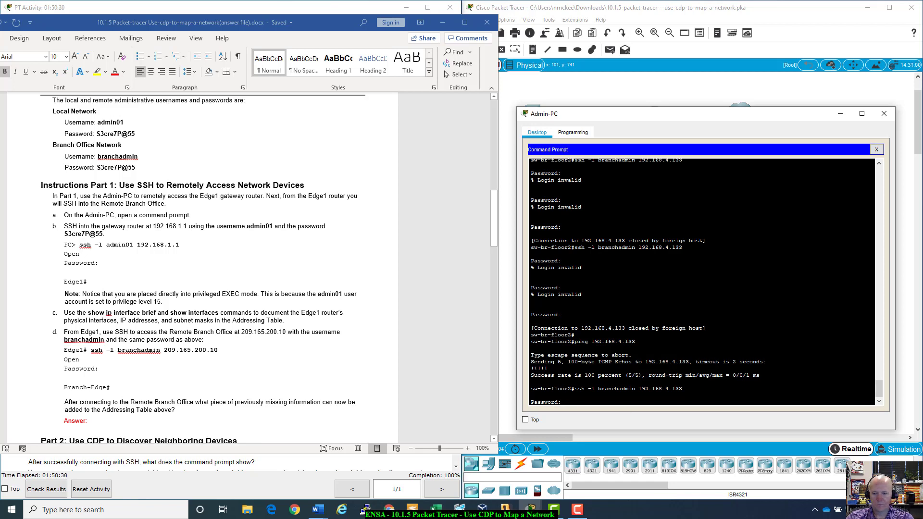
drag(601, 403, 531, 395)
click(531, 395)
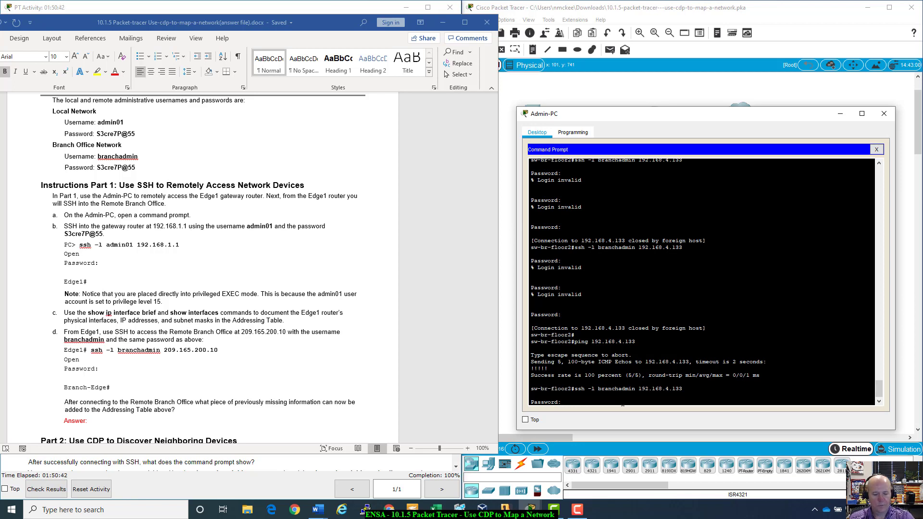
key(Return)
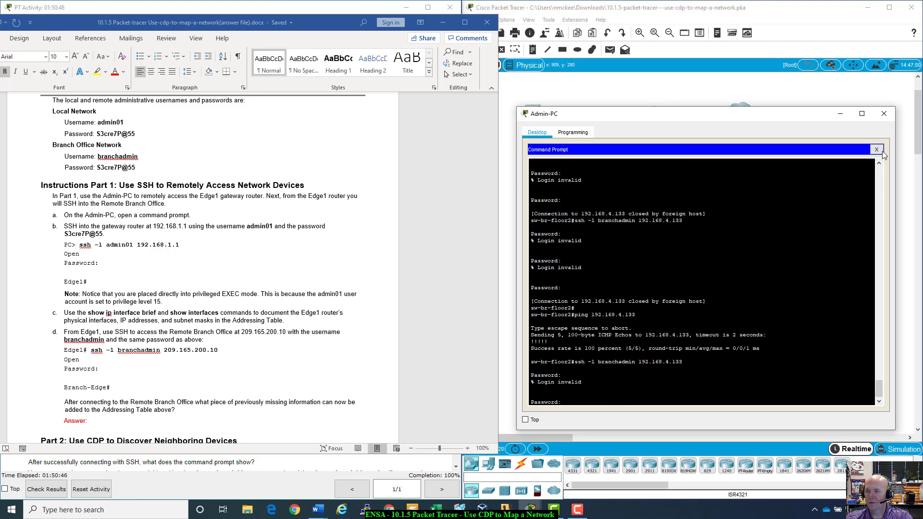
click(877, 150)
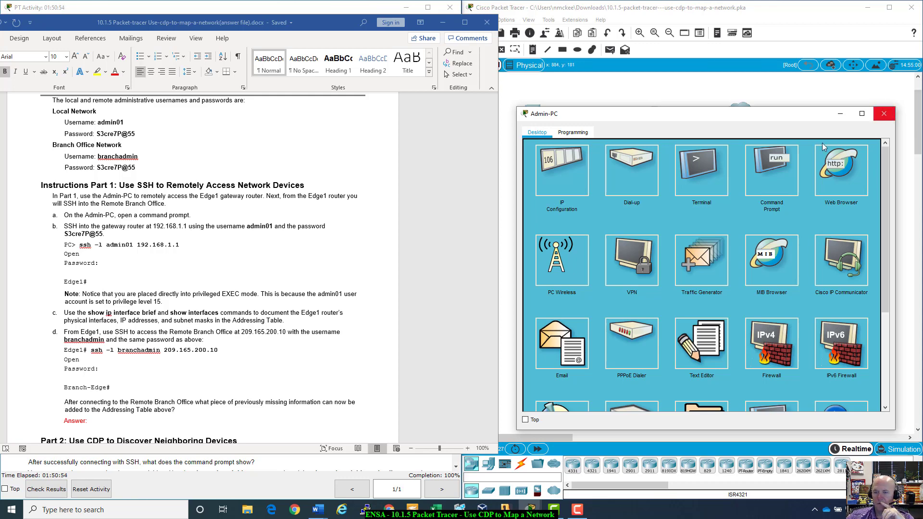
- Reopen the Admin-PC Command Prompt and bring the Word Addressing Table into view
click(772, 171)
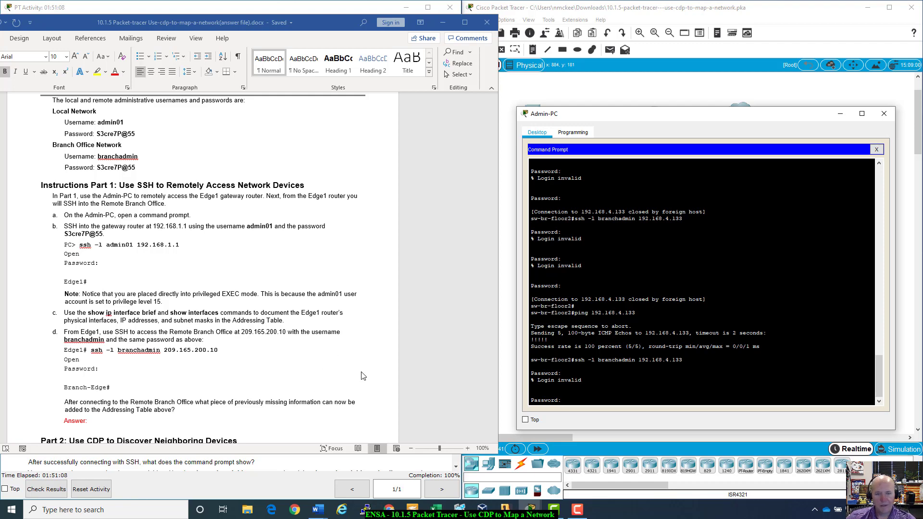
scroll(437, 314, up, 4)
scroll(438, 314, up, 6)
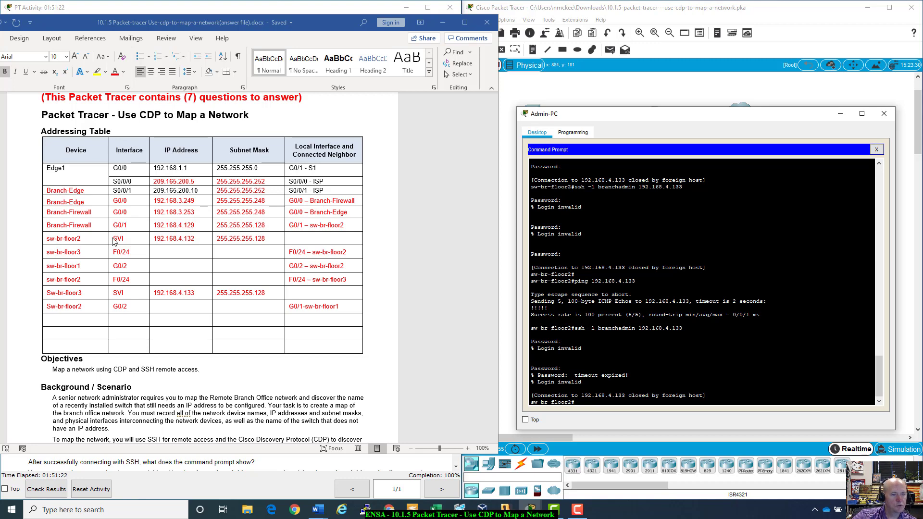
click(184, 240)
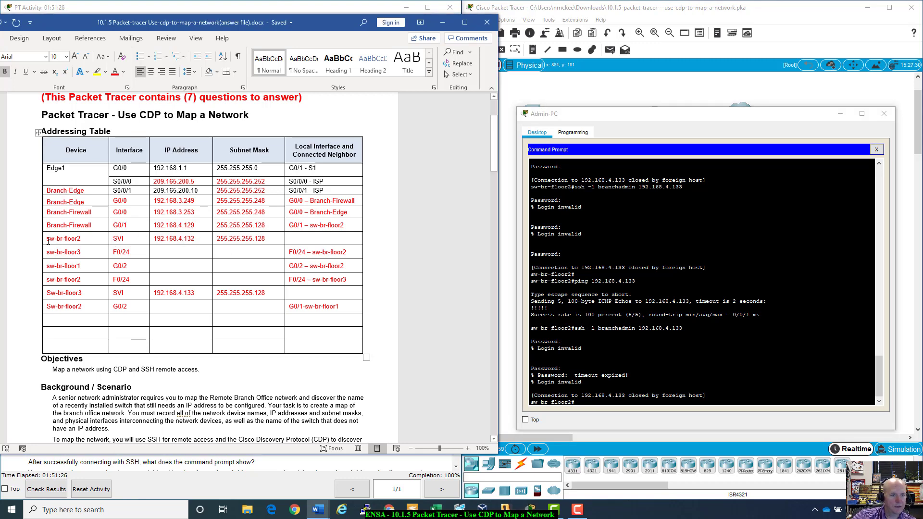
- Rerun show cdp neighbors on sw-br-floor2, noting sw-br-floor1 in the neighbor list
click(641, 409)
key(Up)
key(Up)
key(Up)
key(Up)
key(Up)
key(Up)
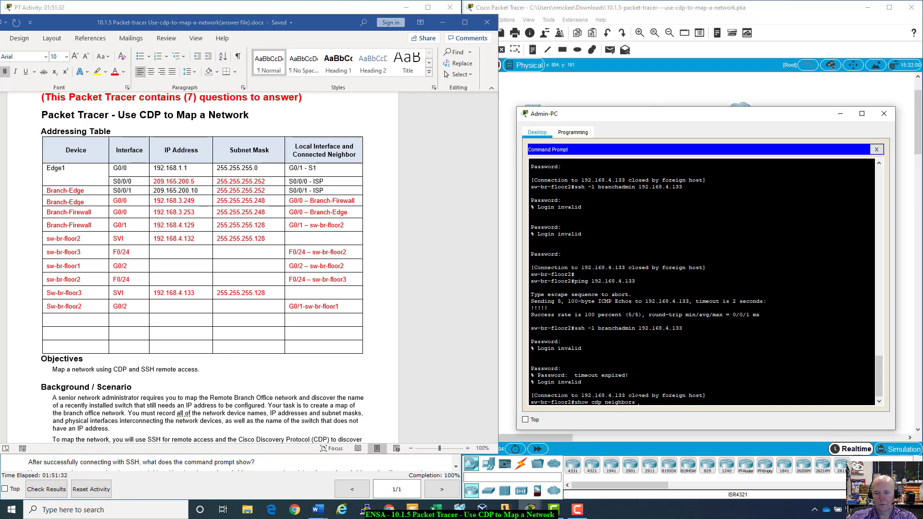
key(Return)
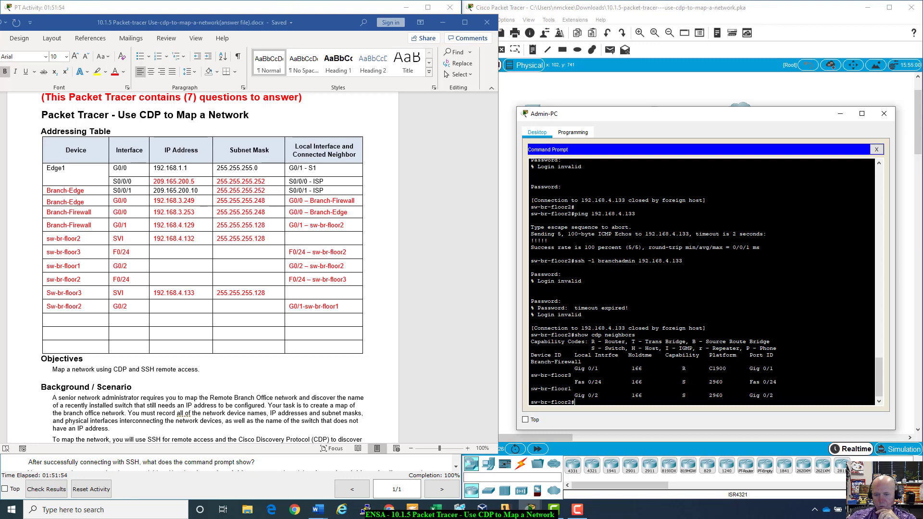
drag(530, 388, 574, 388)
click(574, 388)
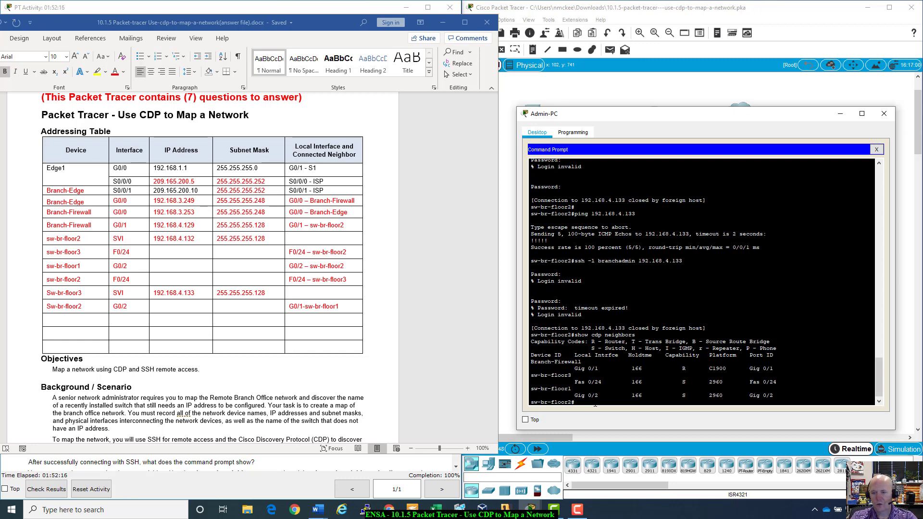
key(Up)
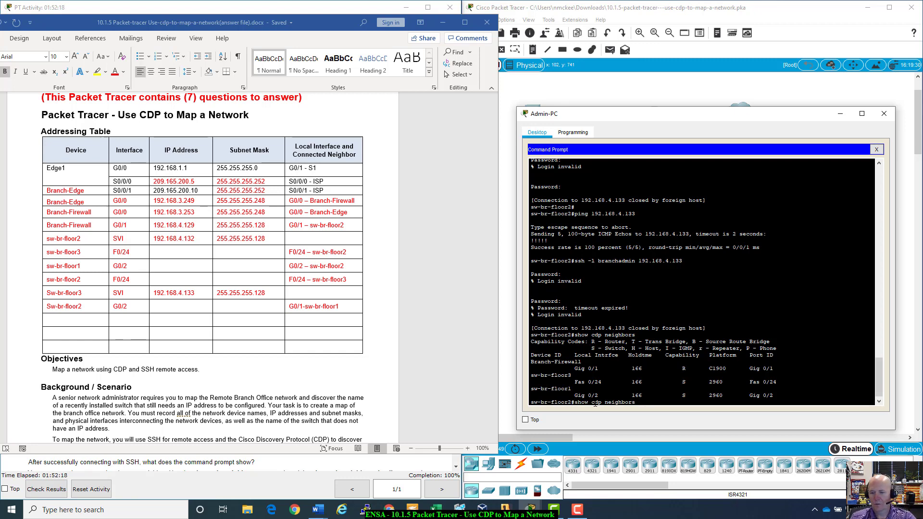
- Run show cdp neighbors detail, comparing sw-br-floor3's 192.168.4.133 with the table, and page through
text(detail)
key(Return)
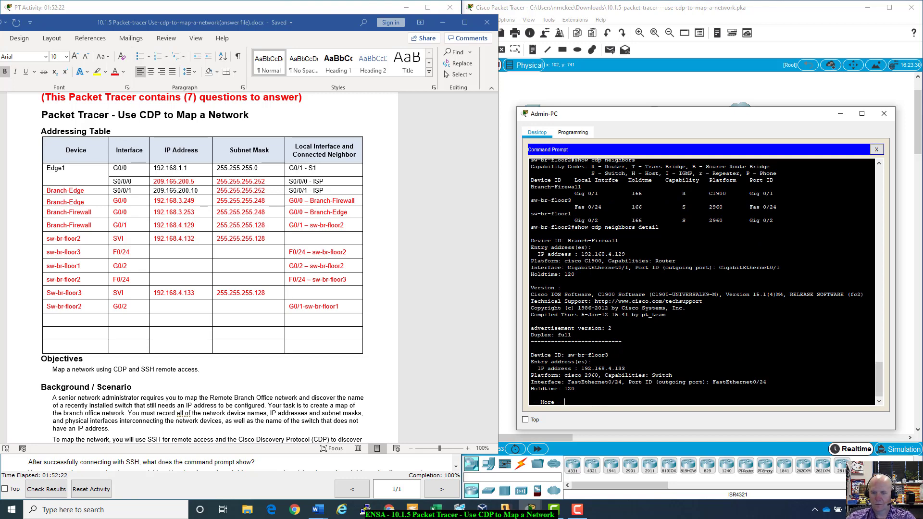
drag(571, 355, 624, 369)
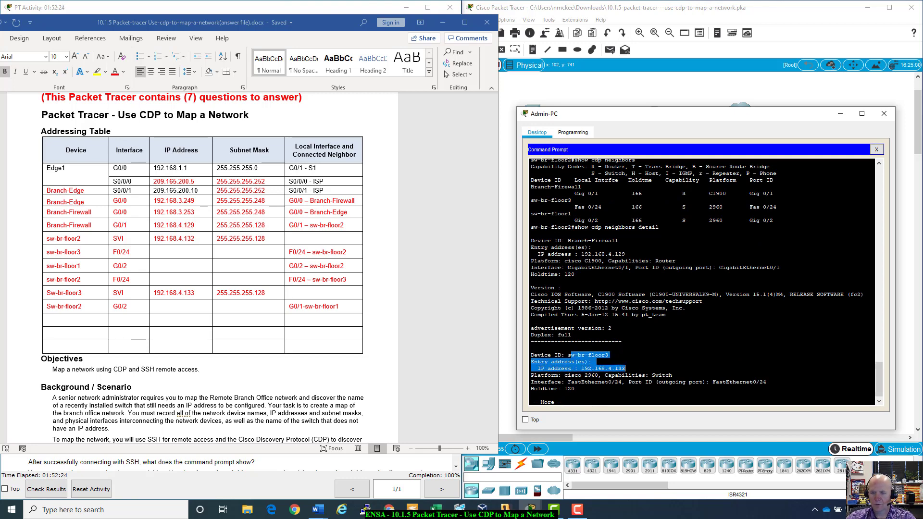
click(625, 368)
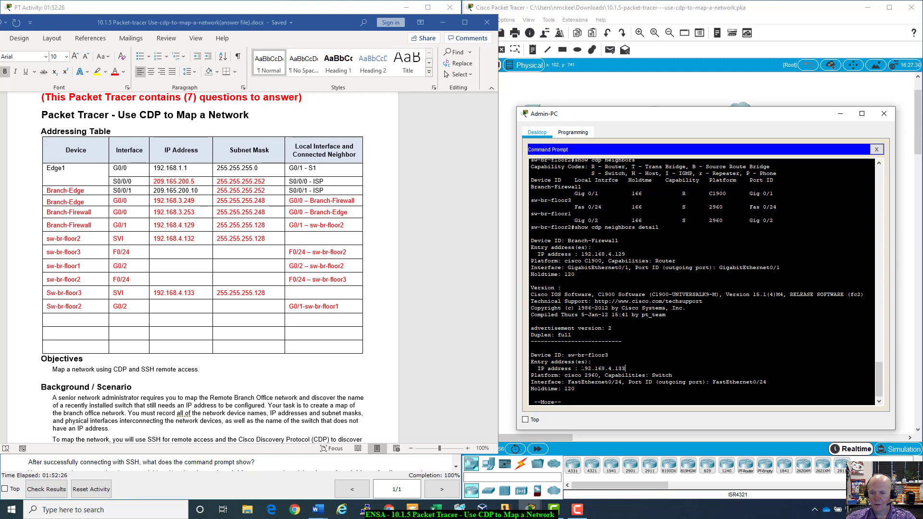
drag(625, 368, 581, 368)
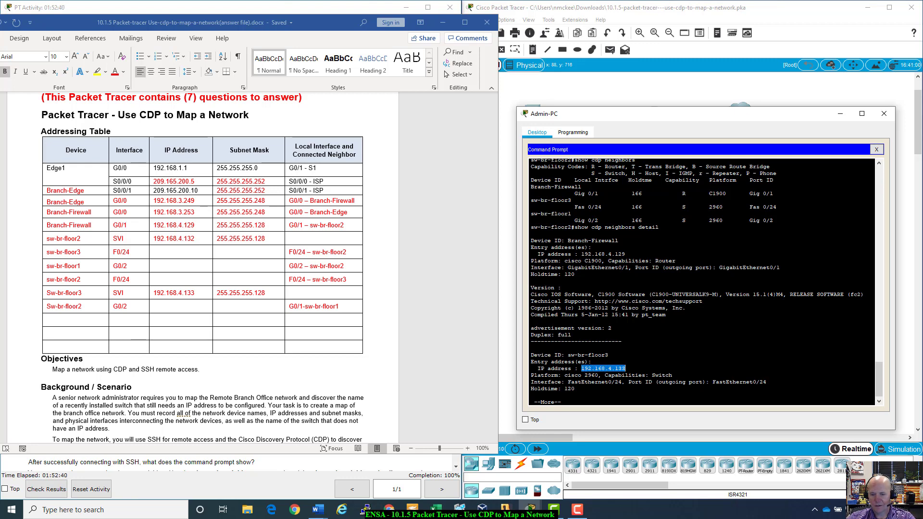
key(space)
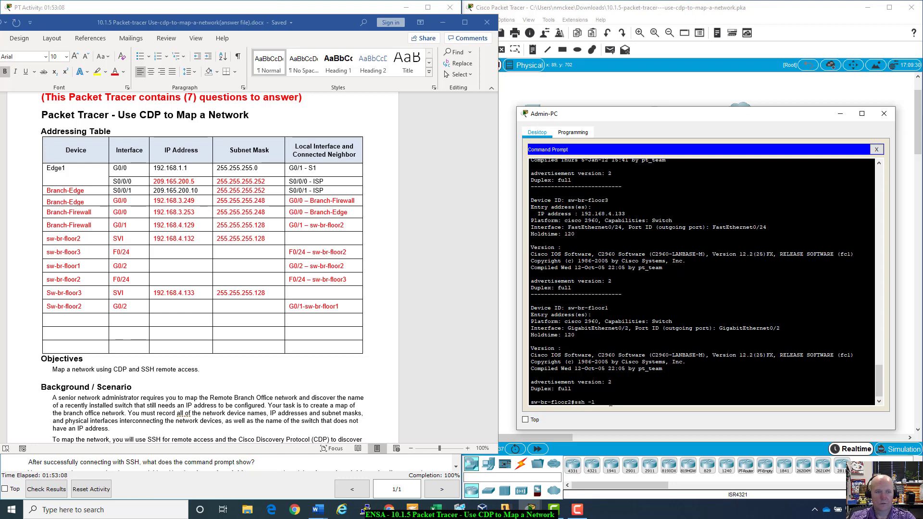
scroll(448, 388, up, 3)
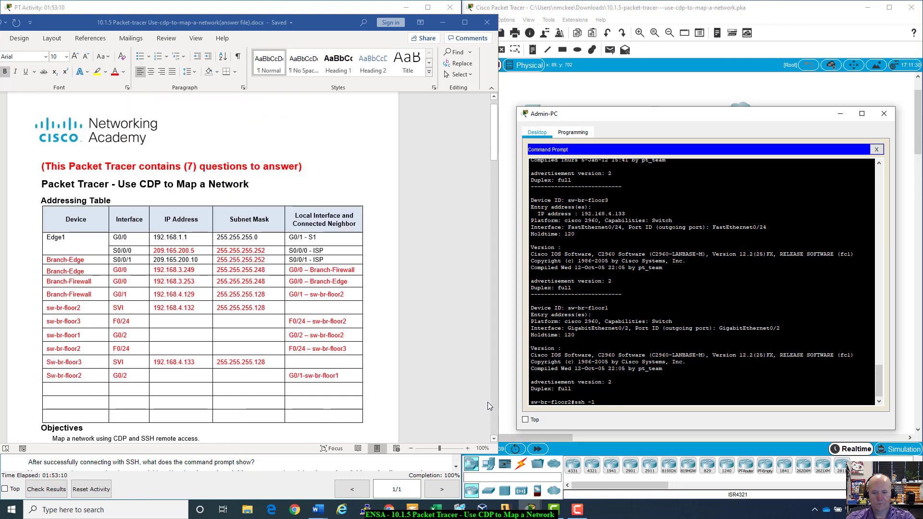
- Run ssh -l branchadmin 192.168.4.133 from sw-br-floor2
click(442, 22)
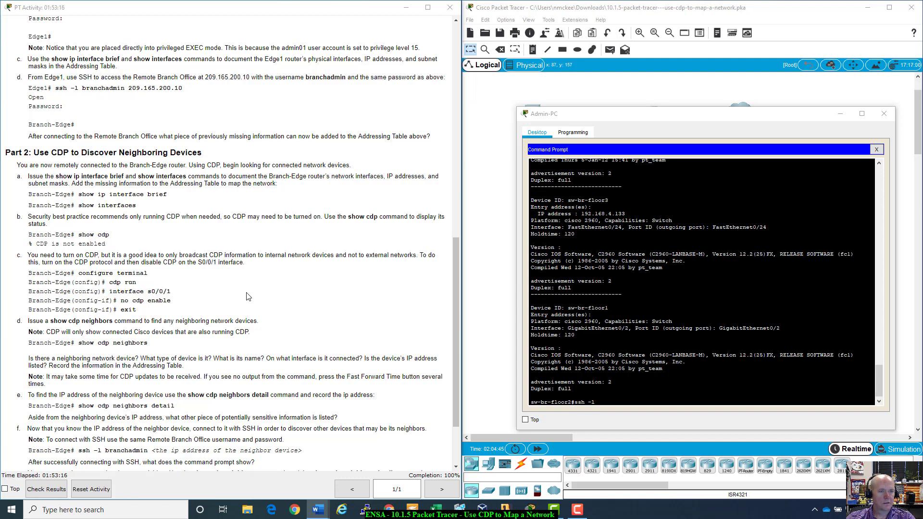
scroll(247, 297, up, 12)
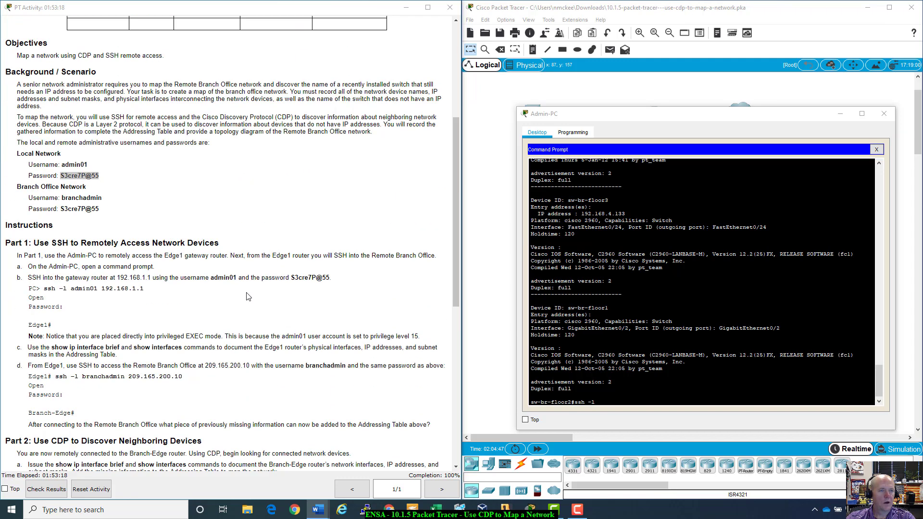
scroll(248, 297, down, 3)
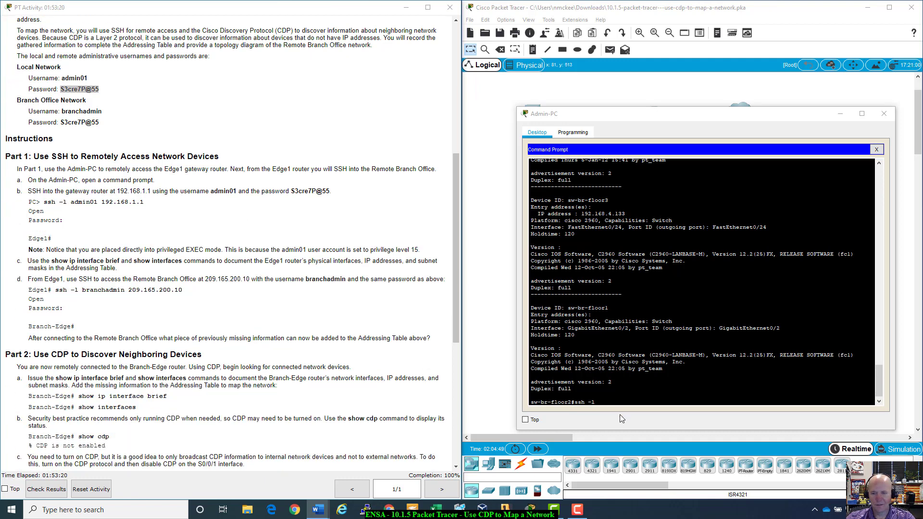
text(bran)
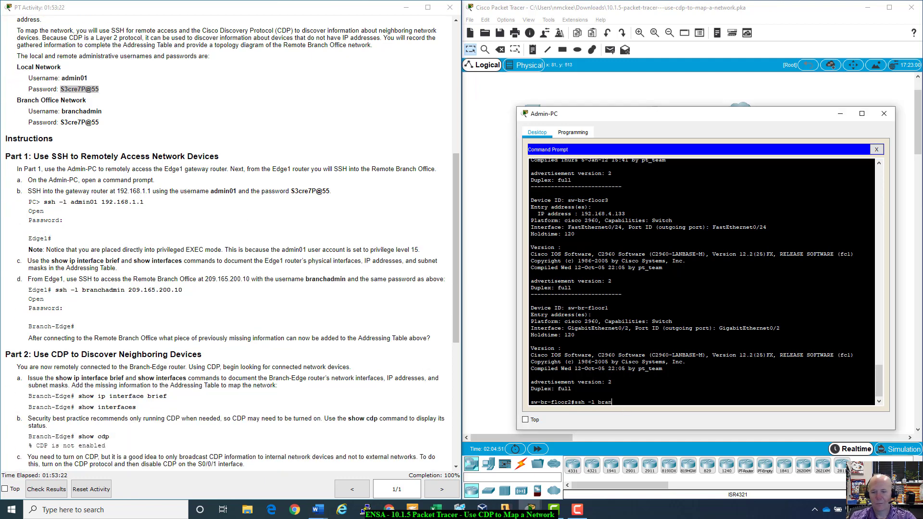
text(chadmin)
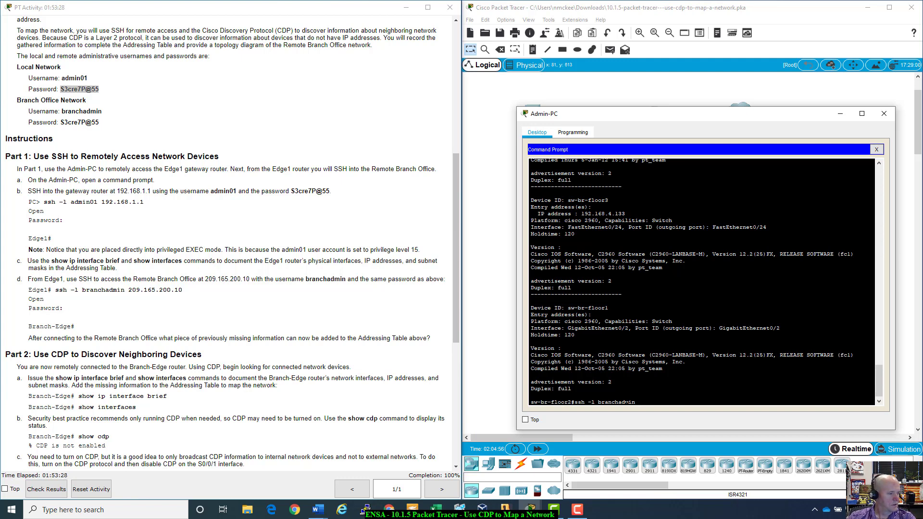
text(192.168.)
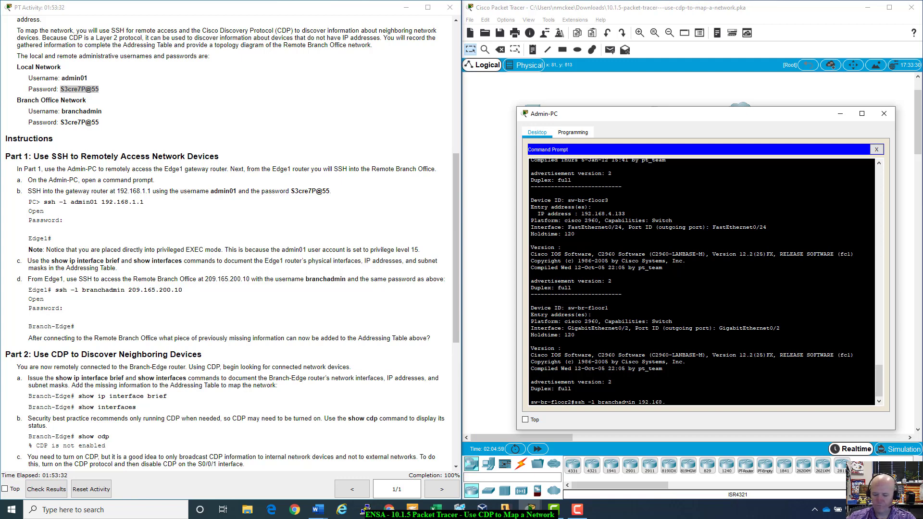
text(4.133)
key(Return)
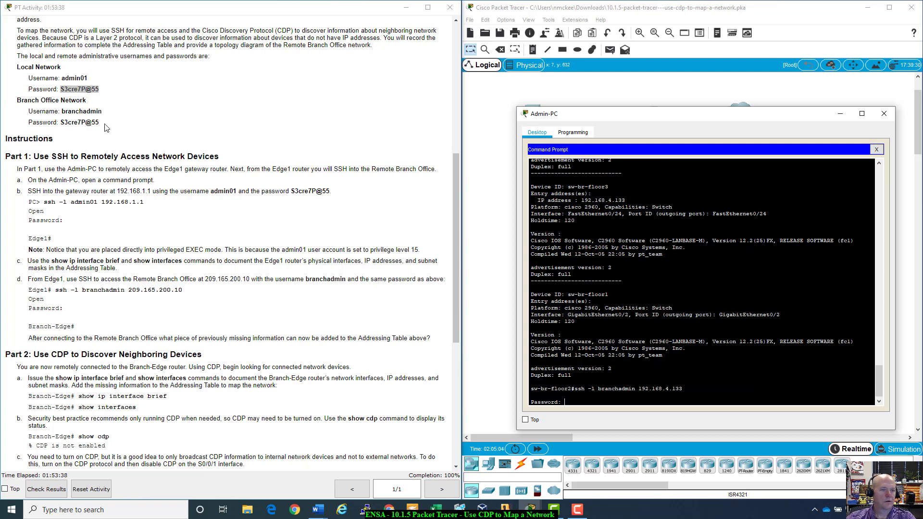
- Paste the Branch Office password from Word and submit it twice; both attempts are rejected
drag(101, 123, 67, 123)
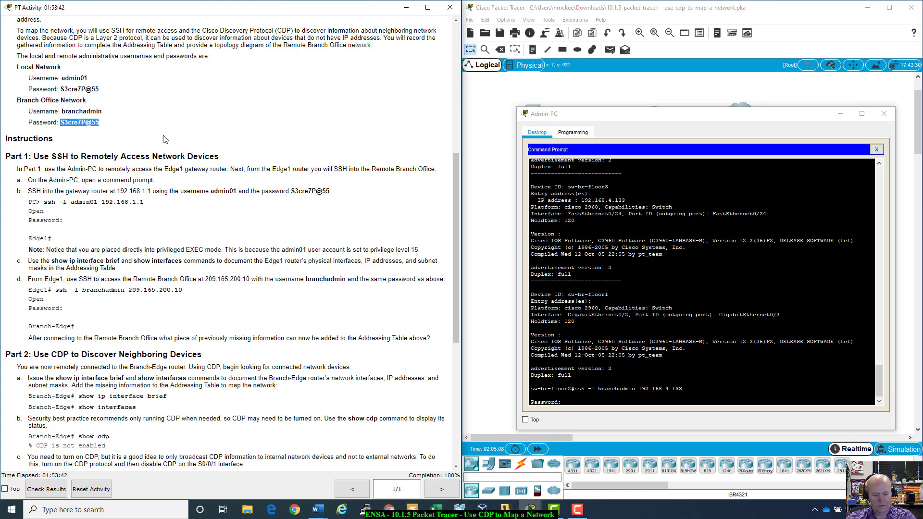
click(567, 405)
right_click(567, 404)
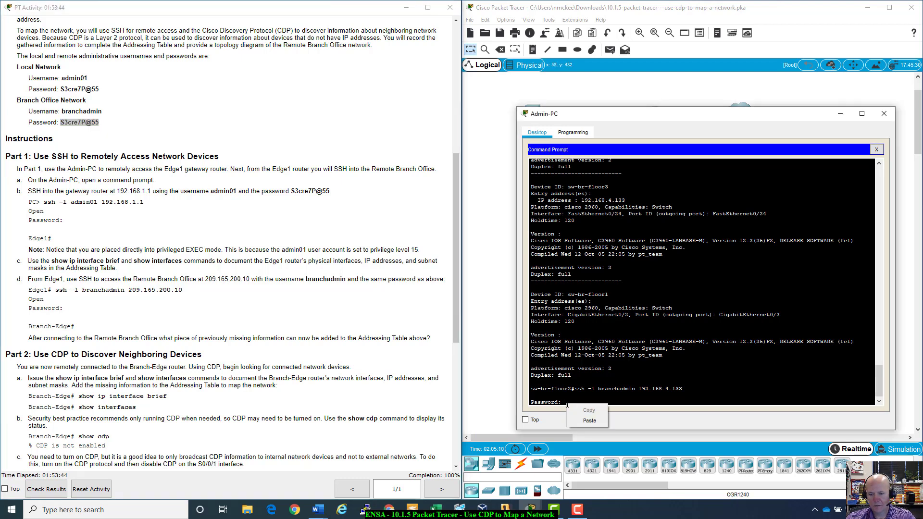
click(590, 420)
key(Return)
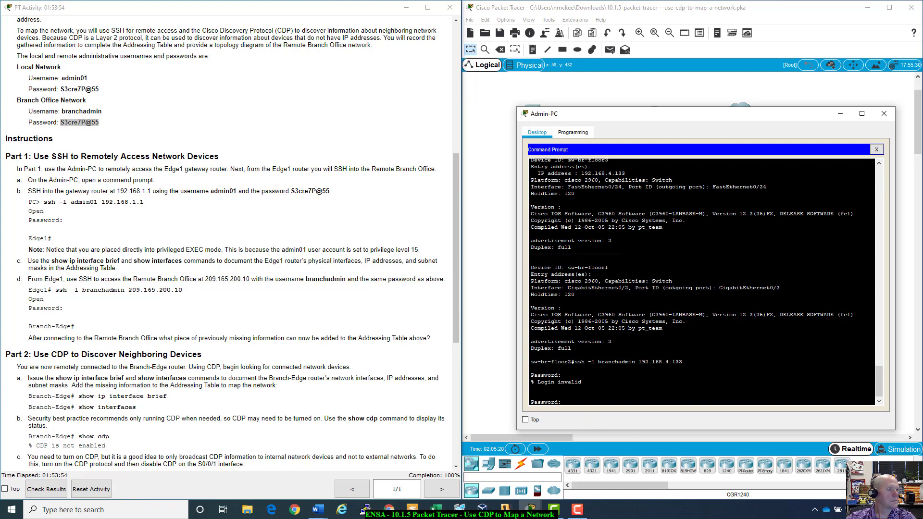
key(alt+Tab)
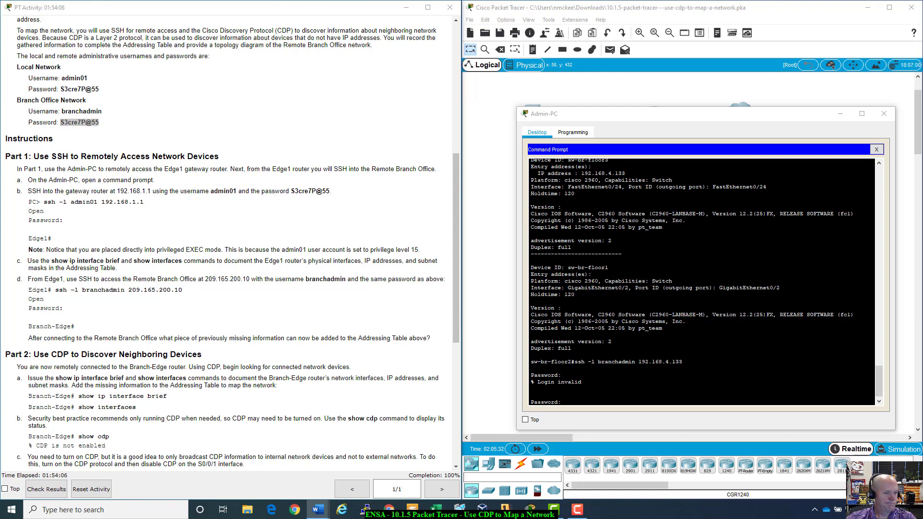
click(596, 423)
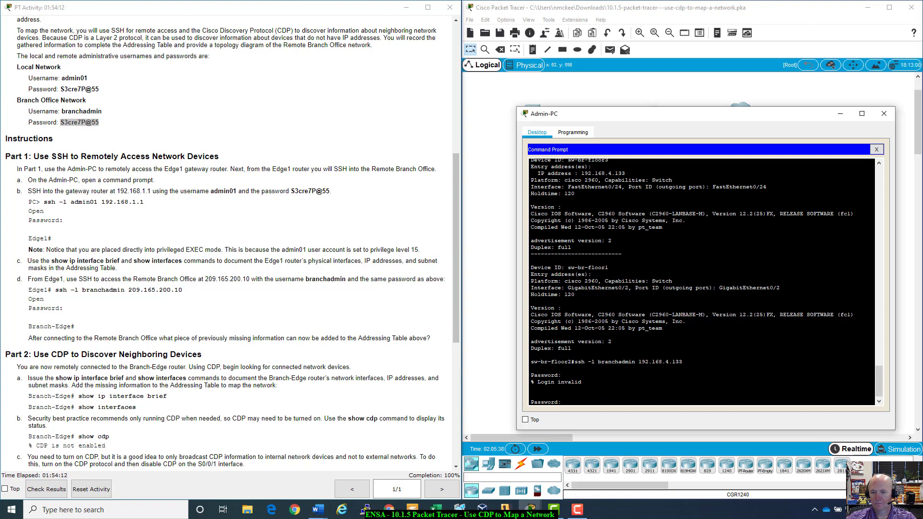
key(Return)
key(Return)
key(Return)
key(Return)
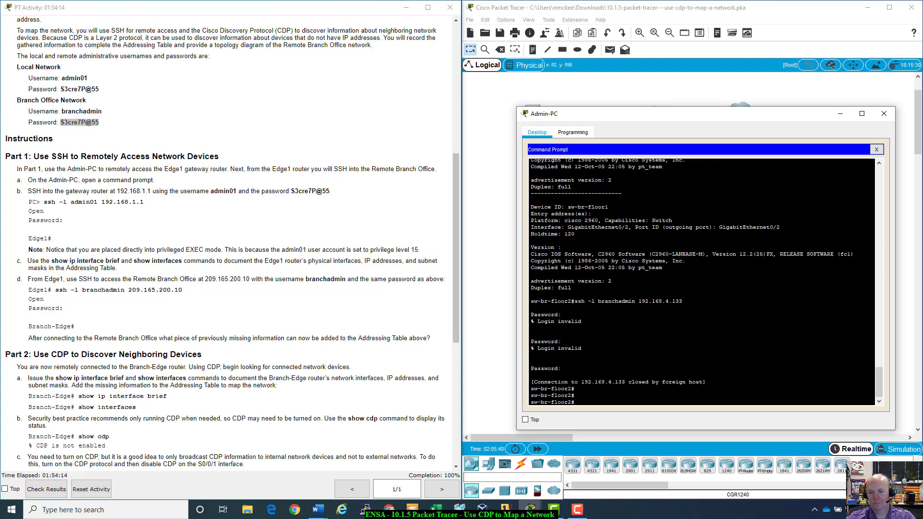
- Run show cdp neighbors detail, checking Branch-Firewall, sw-br-floor3 at 192.168.4.133 and sw-br-floor1
text(show cdp neighbors detail)
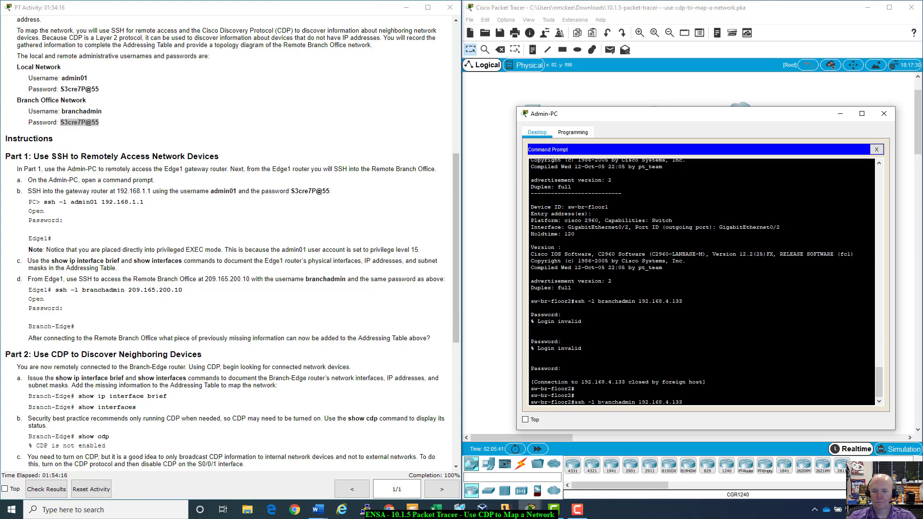
key(Return)
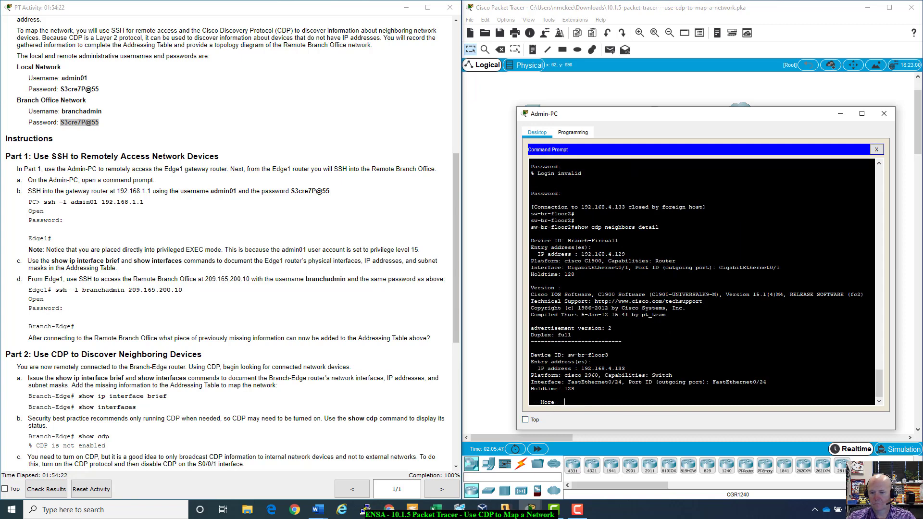
drag(579, 368, 624, 368)
click(625, 369)
drag(555, 240, 618, 241)
drag(564, 354, 608, 355)
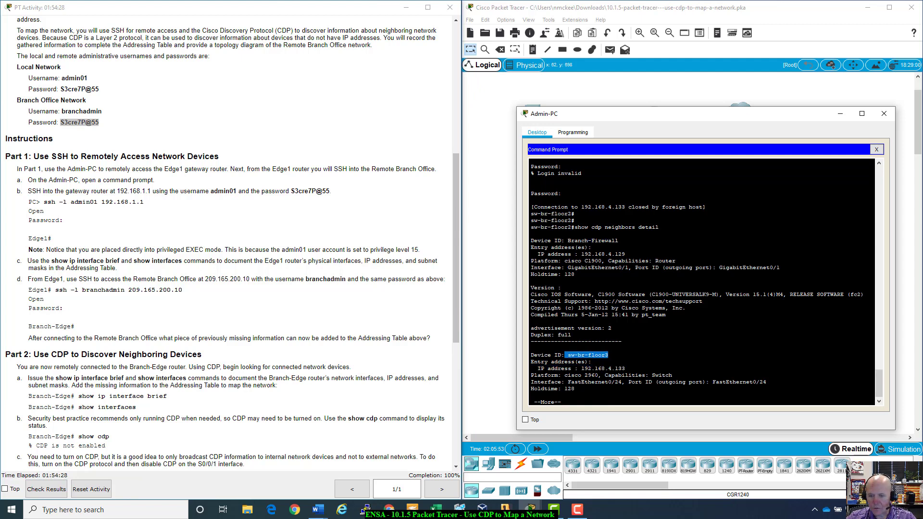
key(space)
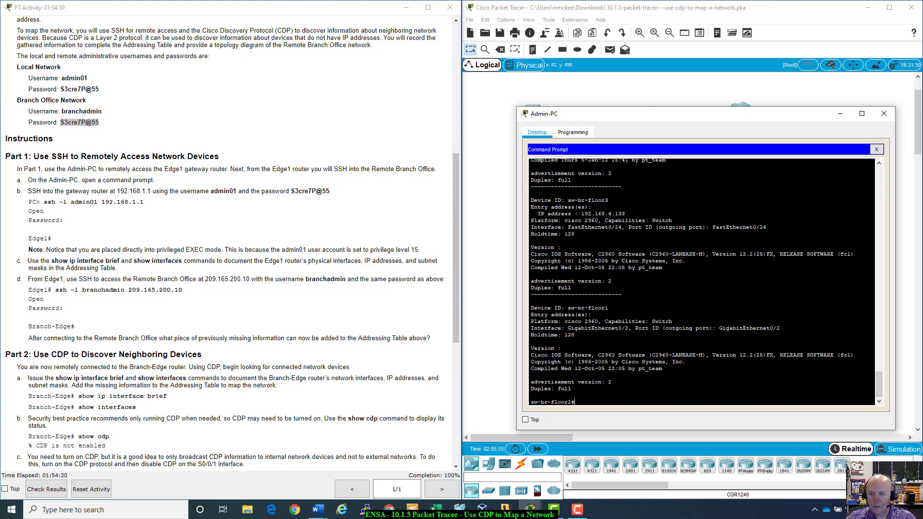
mouse_move(564, 308)
mouse_down()
mouse_move(609, 307)
mouse_move(721, 370)
mouse_move(673, 336)
mouse_move(567, 308)
mouse_up()
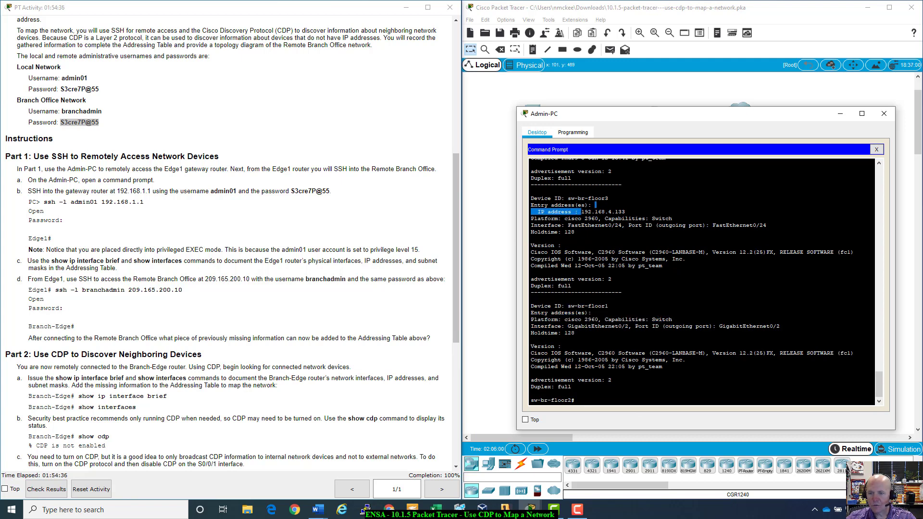
drag(581, 212, 625, 211)
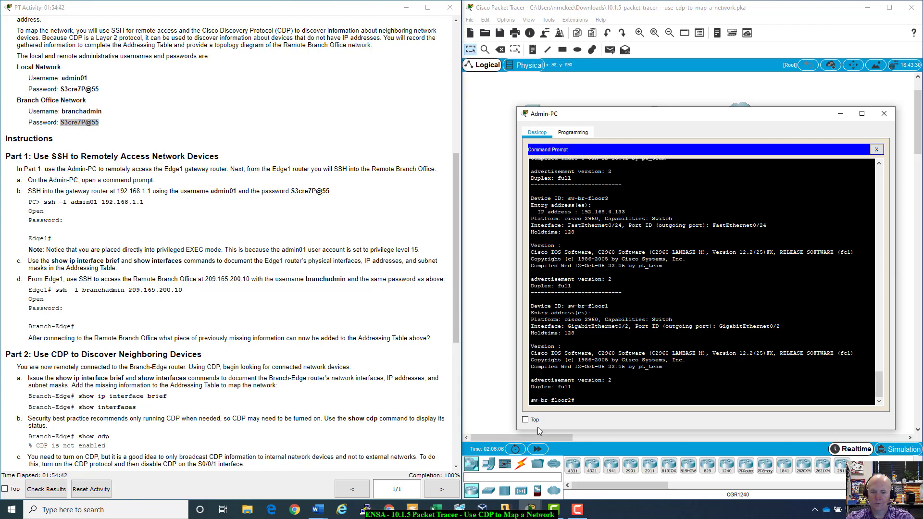
- Fast-forward simulation time, then rerun SSH to 192.168.4.133 and submit the branch password
click(538, 449)
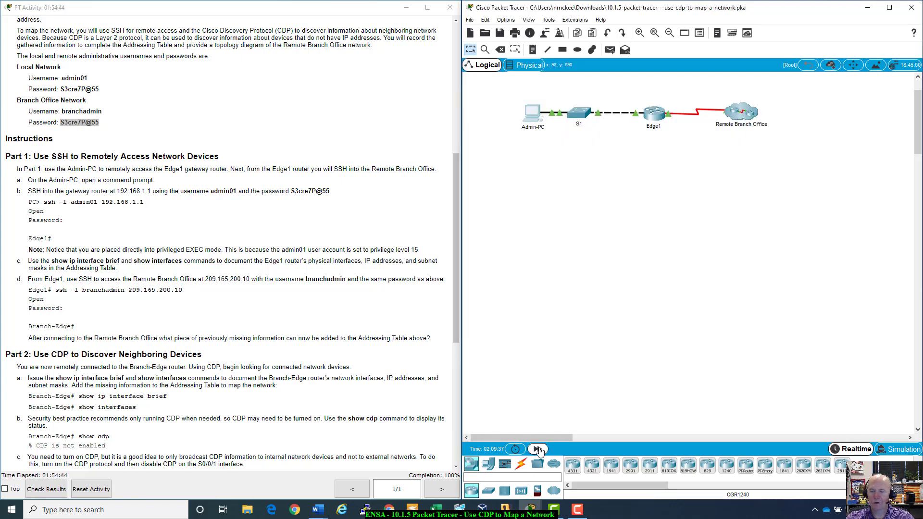
click(538, 449)
click(532, 119)
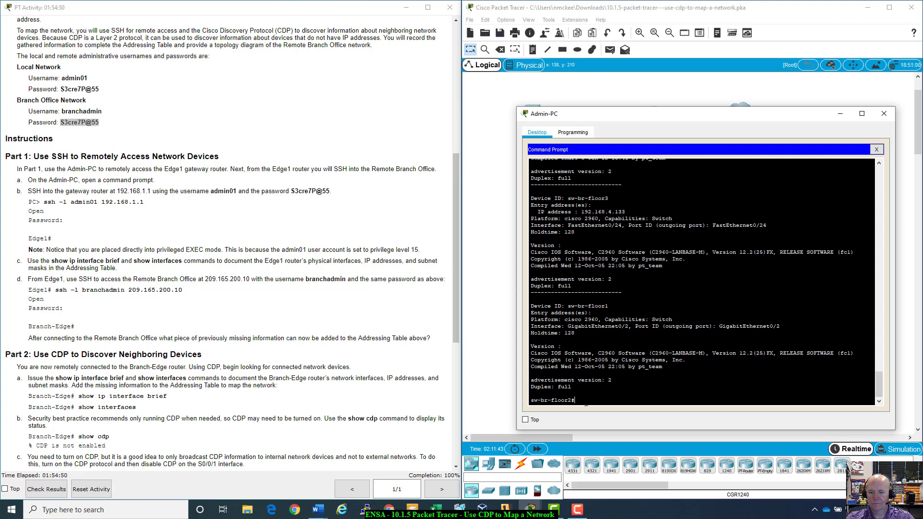
text(show cdp neighbors detail)
key(Up)
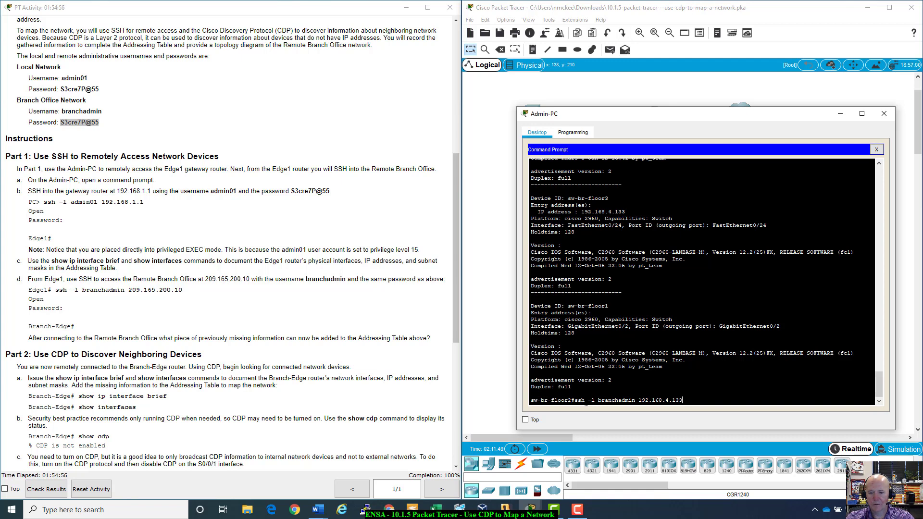
key(Return)
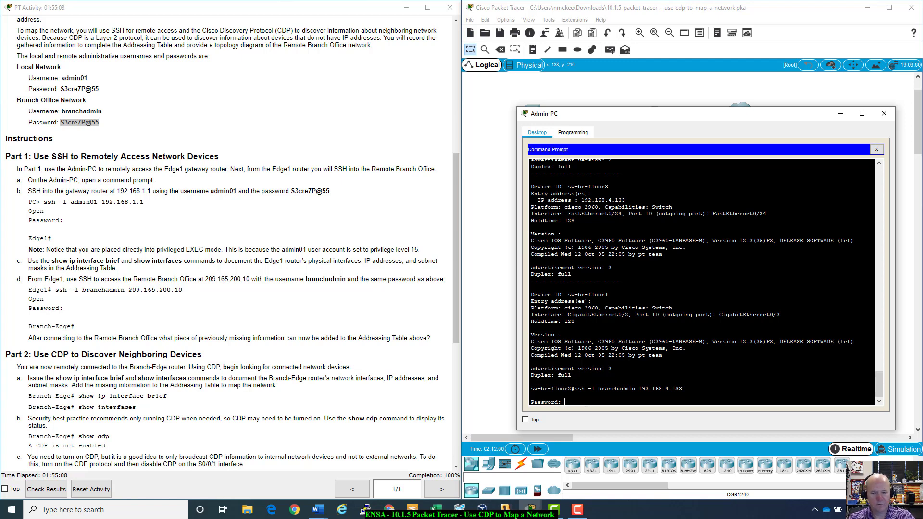
key(Return)
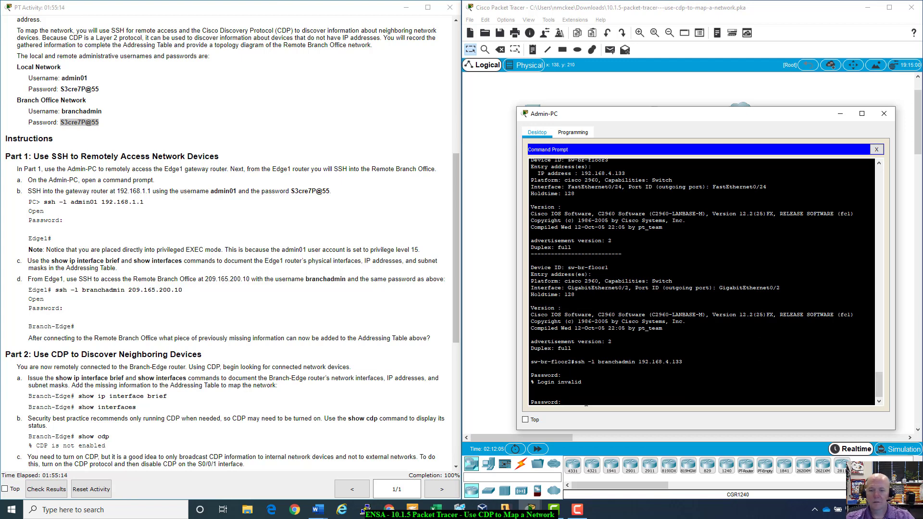
- Read instruction step h, then submit the password attempt at the Admin-PC SSH prompt
scroll(197, 453, down, 6)
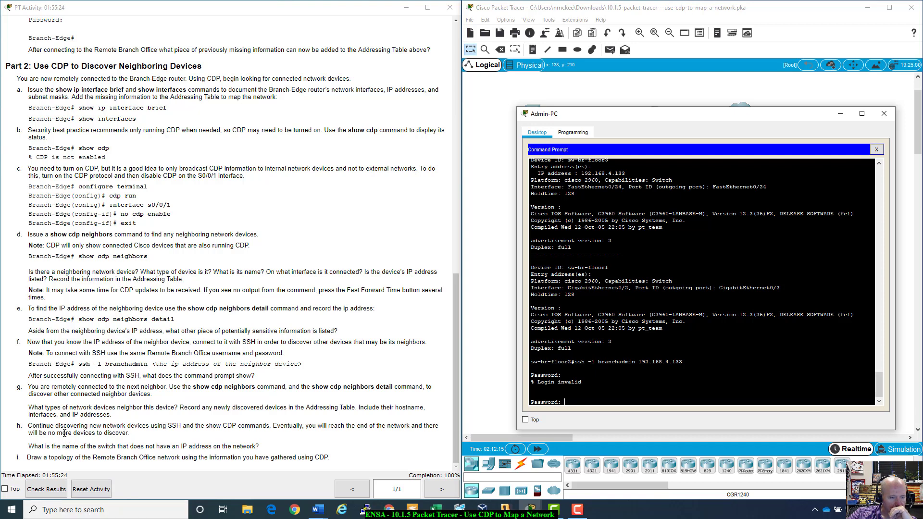
drag(63, 425, 149, 435)
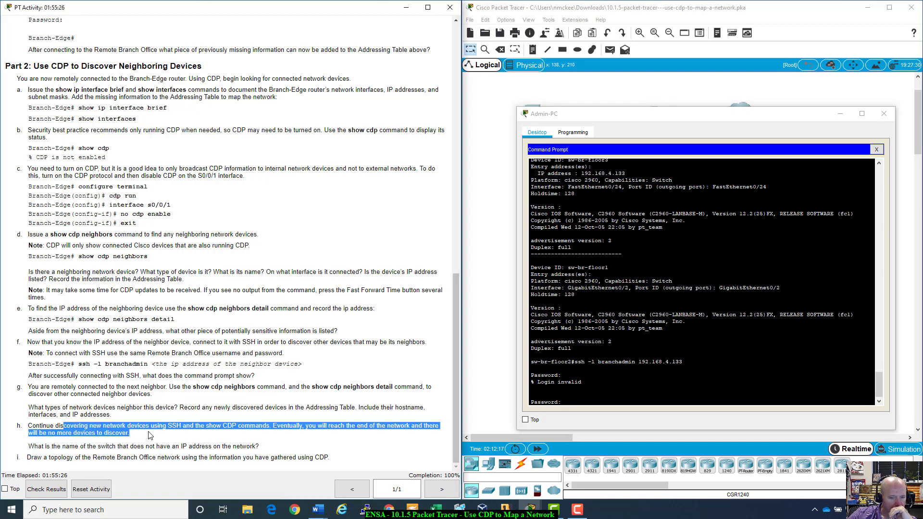
click(149, 435)
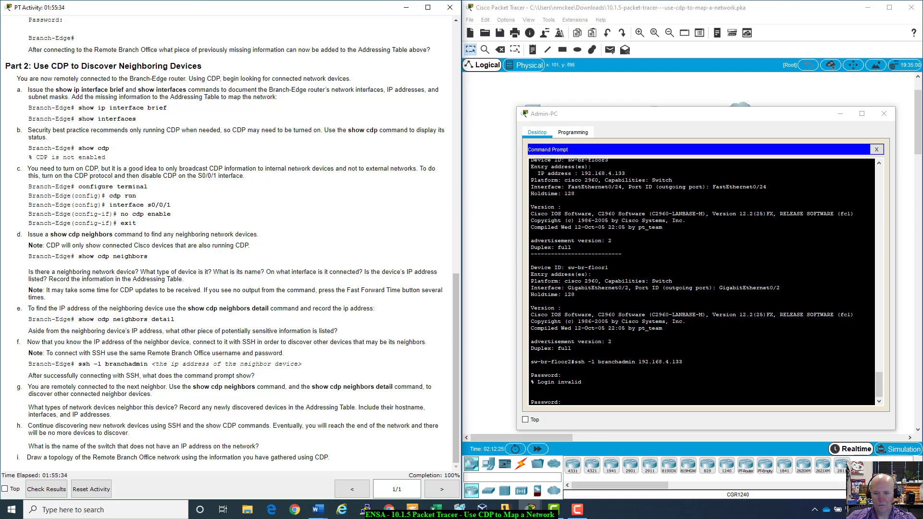
click(822, 122)
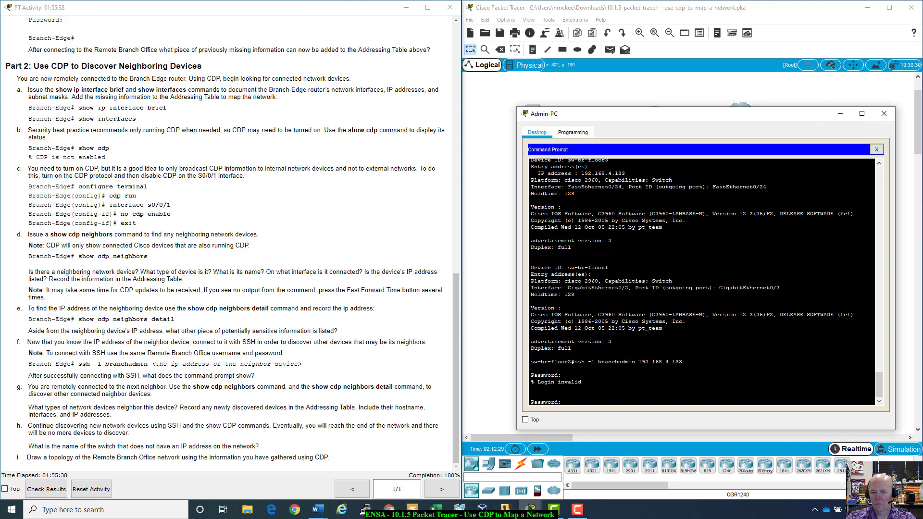
key(Return)
key(Return)
key(Return)
key(Return)
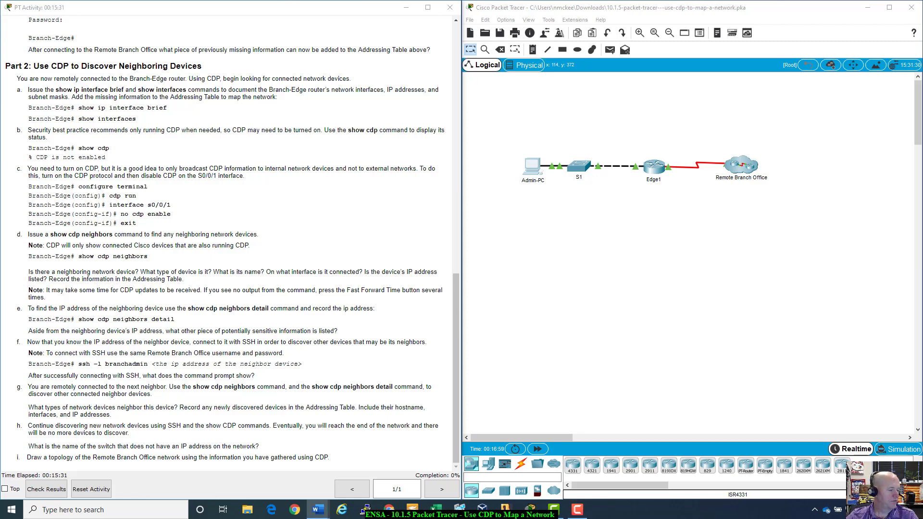
- Open Admin-PC and arrange it beside the Word Addressing Table and topology
scroll(317, 309, up, 20)
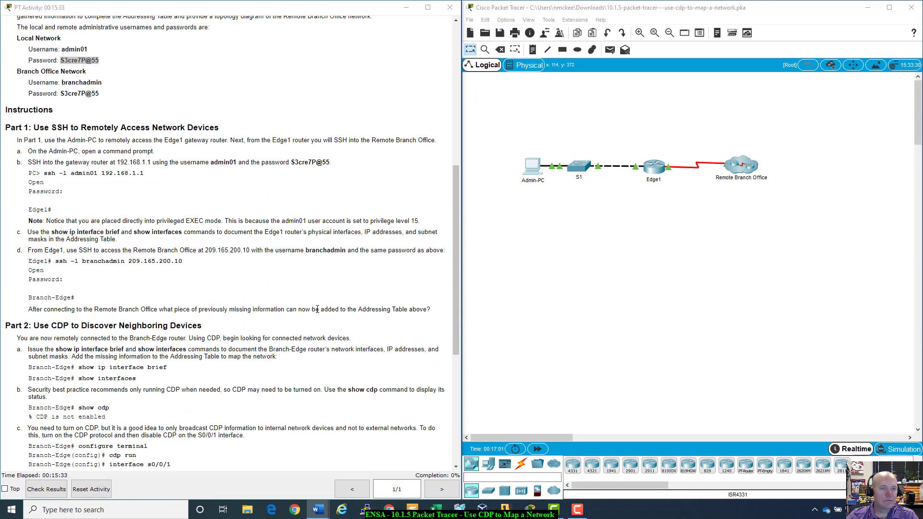
scroll(317, 309, down, 10)
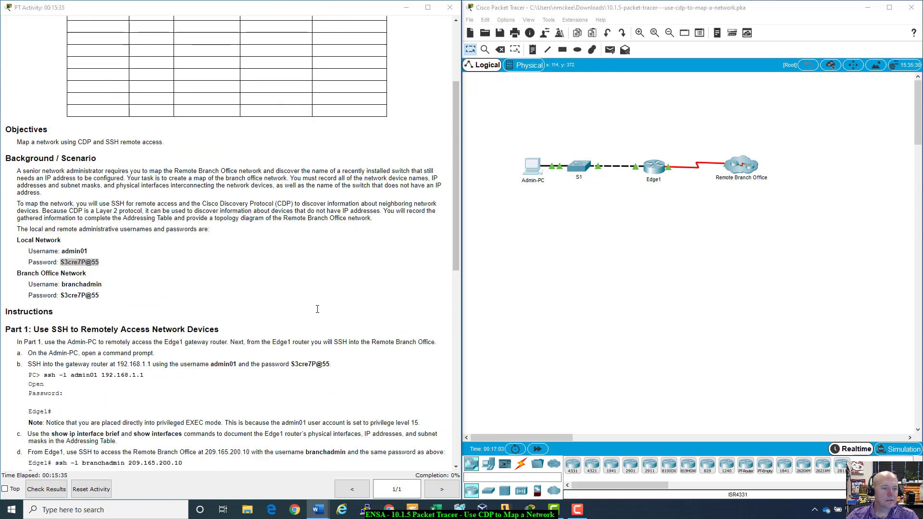
scroll(317, 309, down, 12)
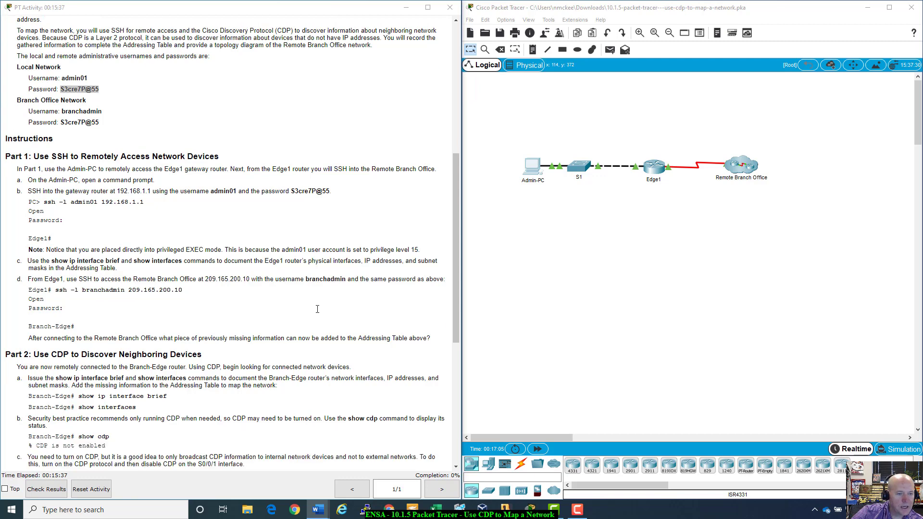
scroll(317, 309, down, 1)
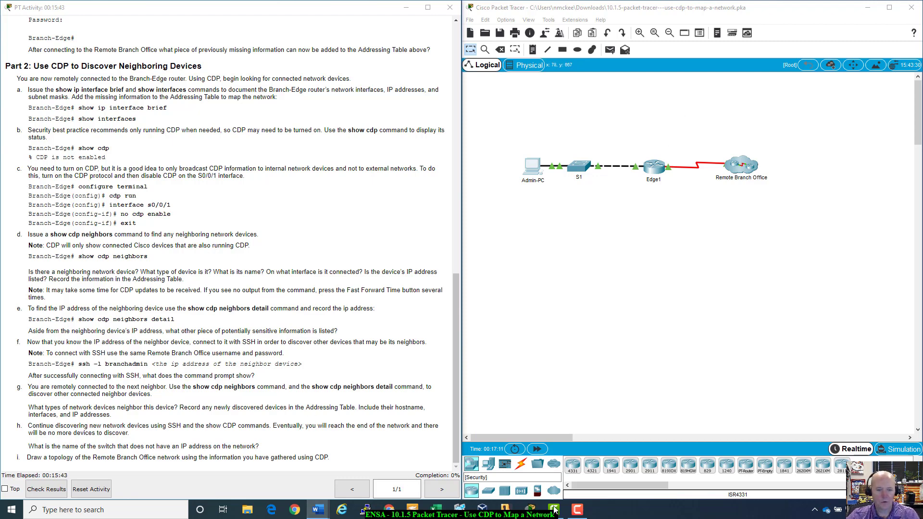
click(536, 164)
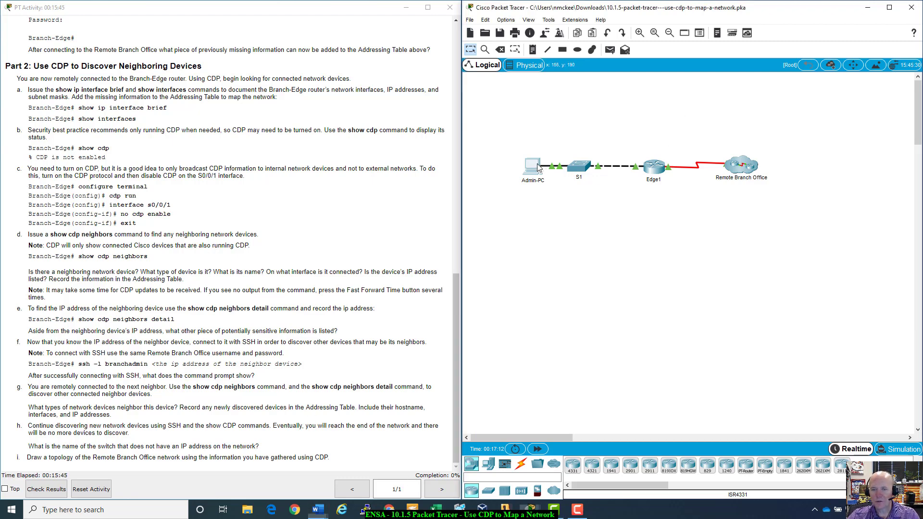
drag(522, 112, 794, 127)
click(318, 510)
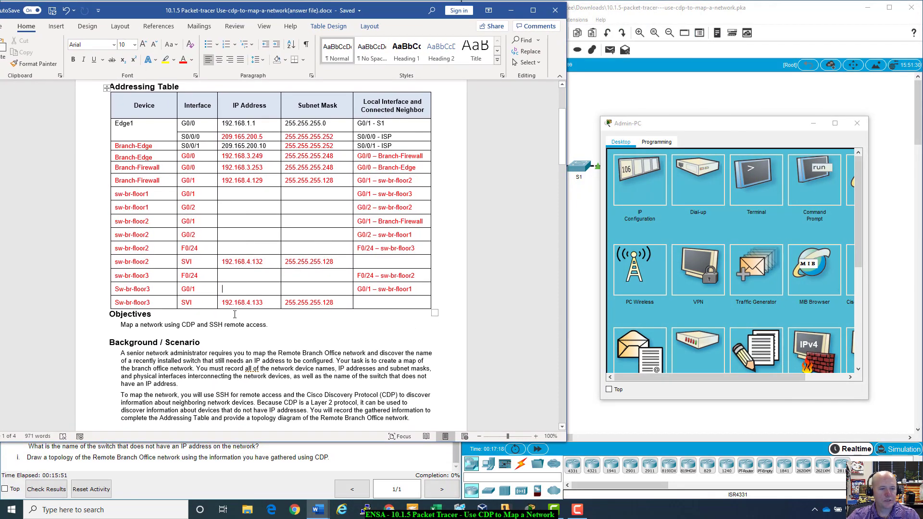
scroll(377, 20, up, 3)
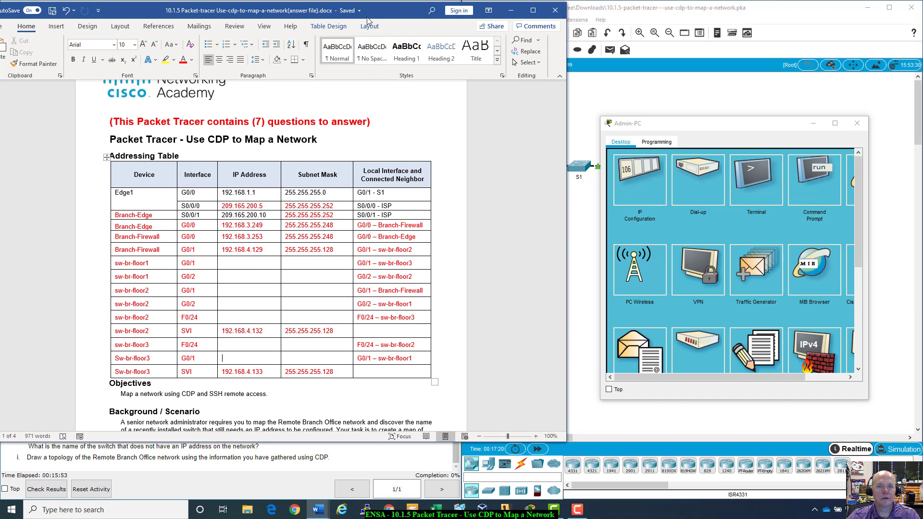
drag(379, 14, 287, 13)
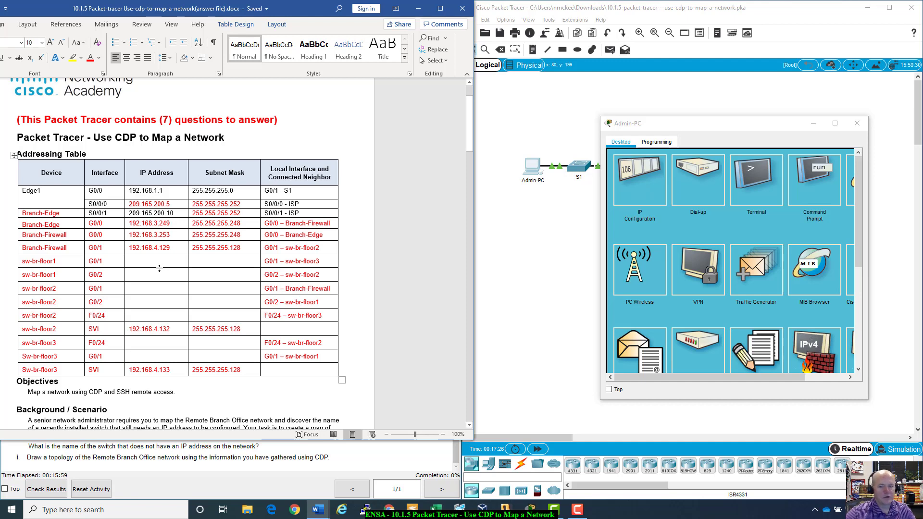
- Recheck the earlier CDP neighbor output, close Admin-PC, and start Reset Activity
click(832, 182)
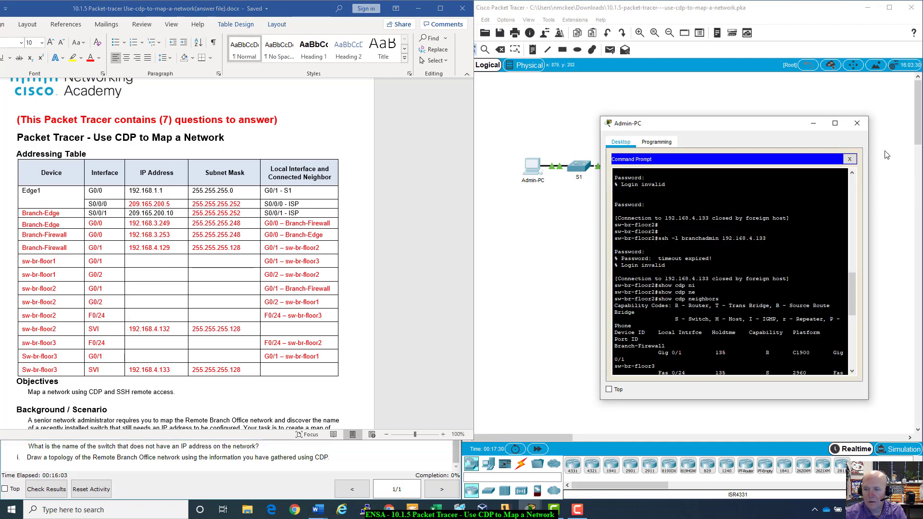
click(850, 159)
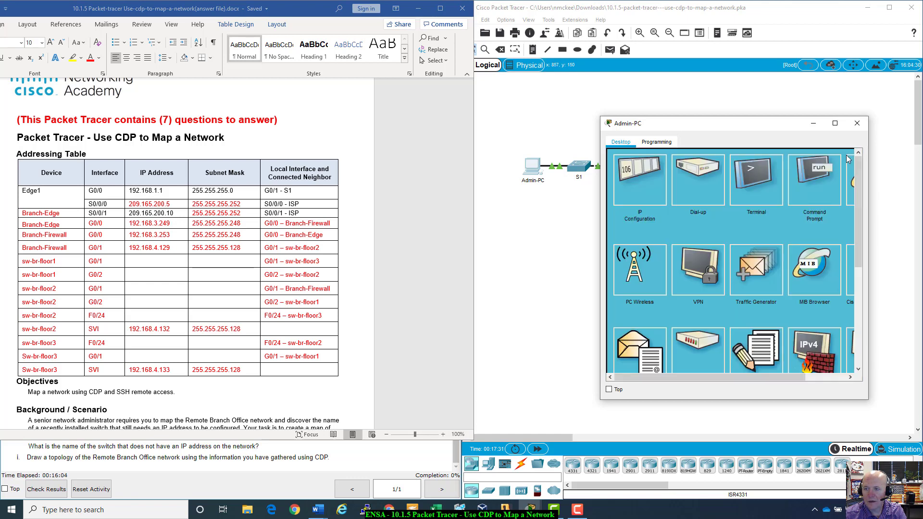
click(826, 174)
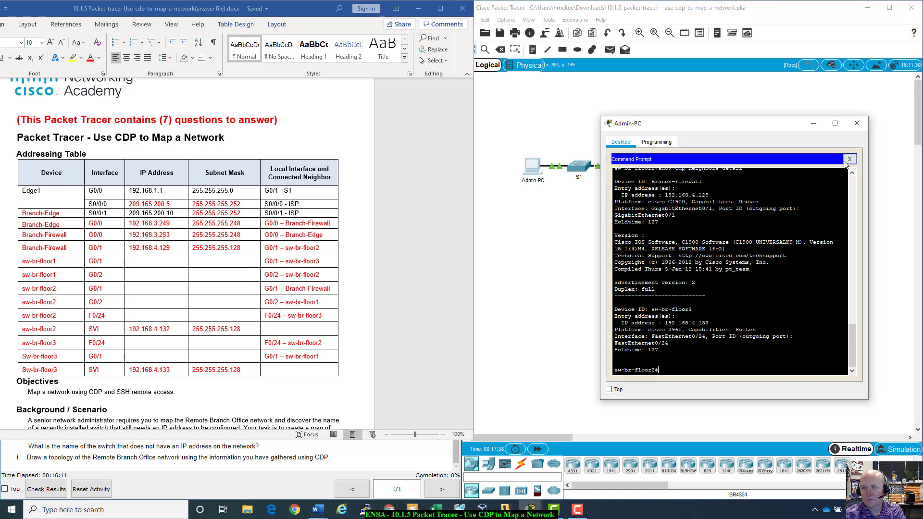
click(851, 160)
click(856, 123)
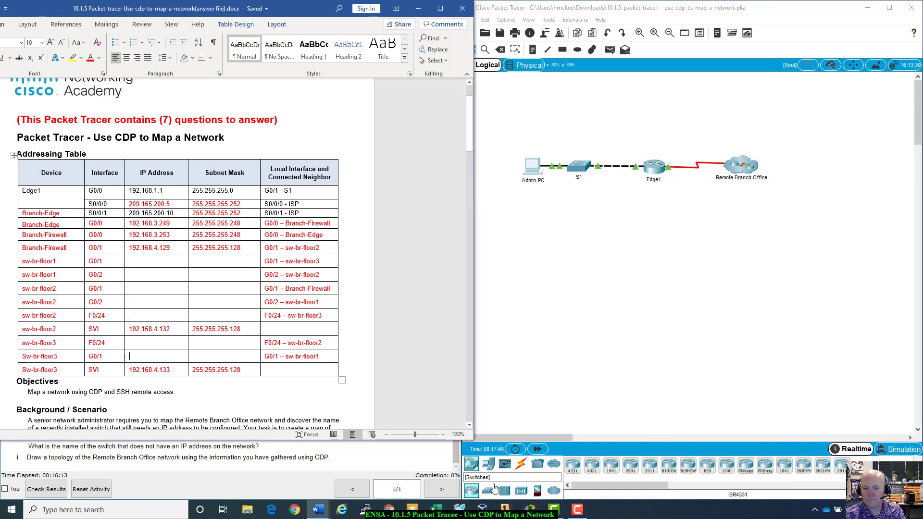
click(410, 462)
click(91, 488)
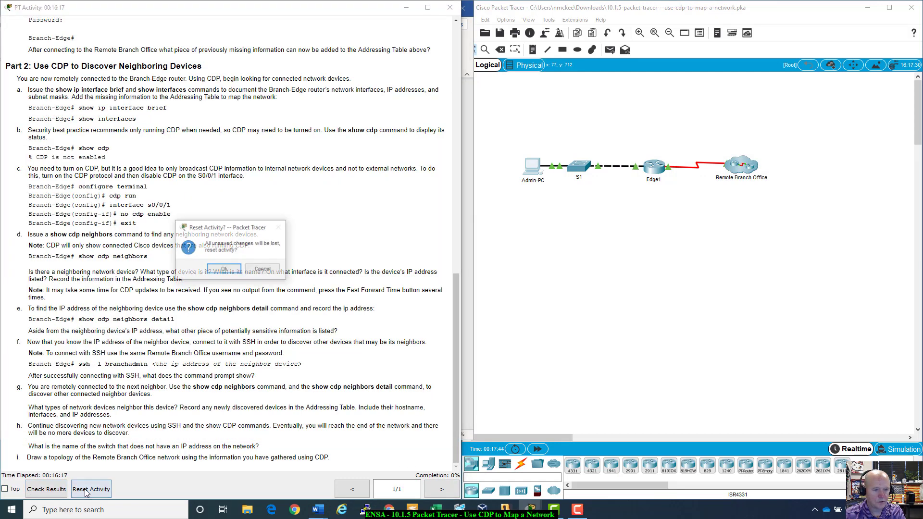
- Confirm the activity reset and tile PT Activity left and Packet Tracer right
click(223, 271)
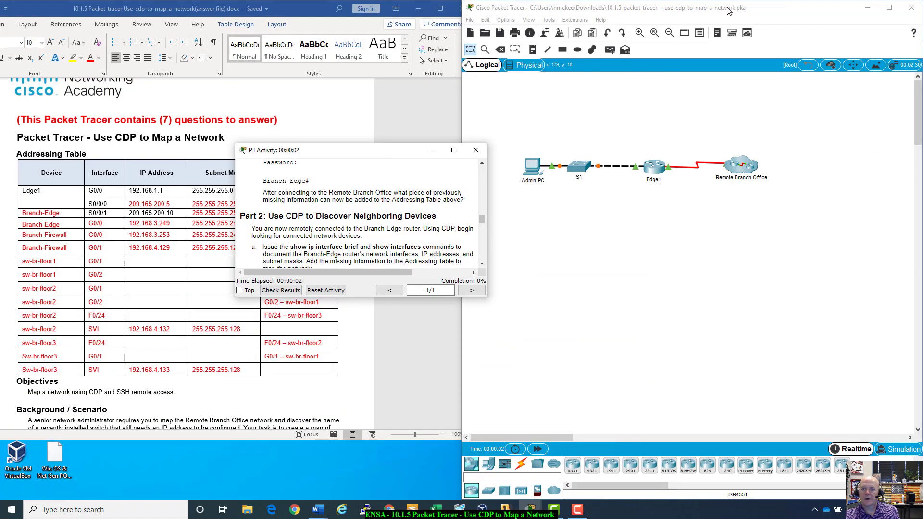
drag(728, 7, 922, 14)
click(124, 129)
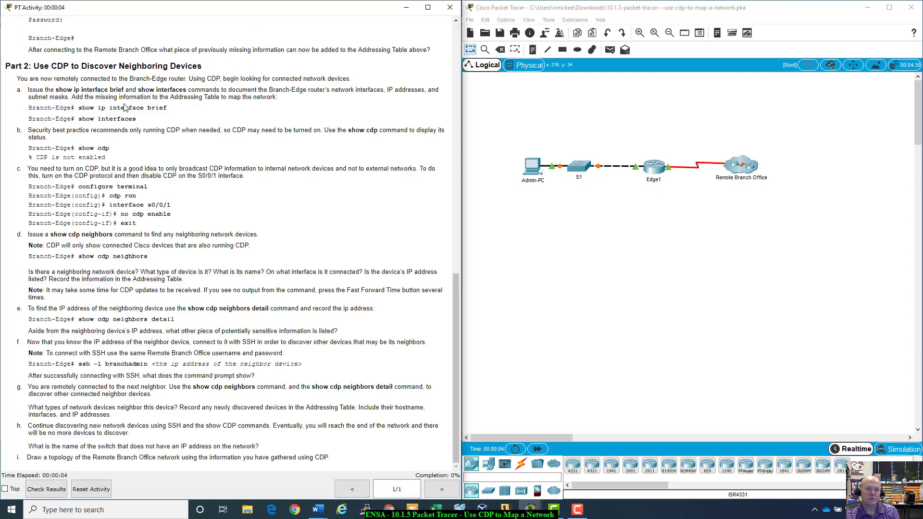
scroll(247, 352, up, 5)
scroll(247, 352, up, 6)
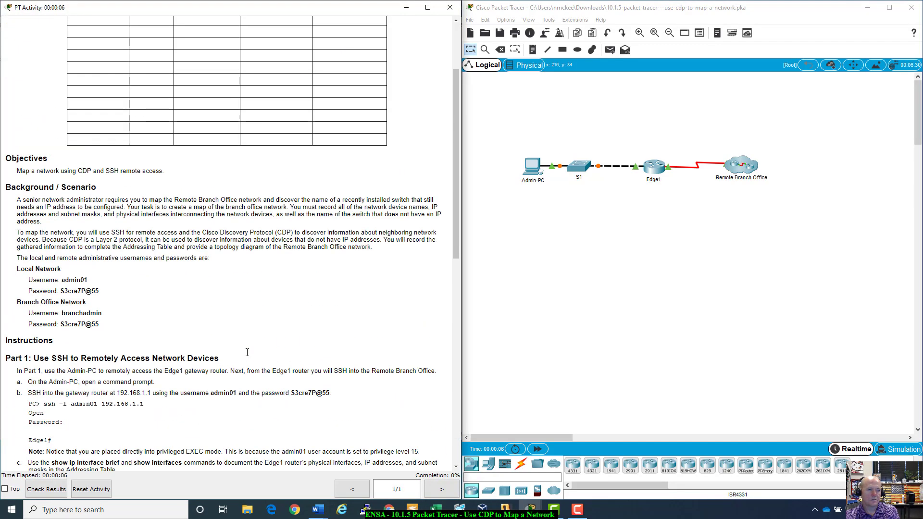
scroll(247, 352, down, 4)
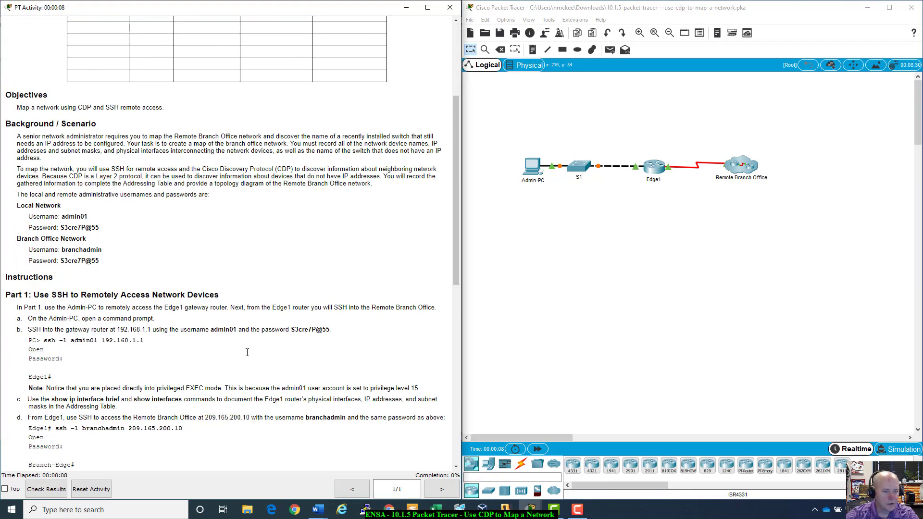
scroll(247, 352, down, 1)
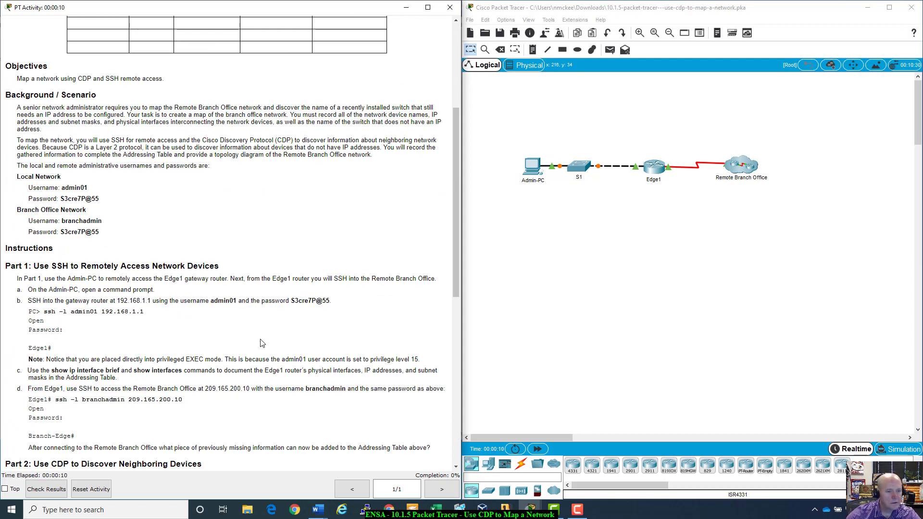
- Fast-forward time so the links come up, then open and widen the Admin-PC window
click(542, 451)
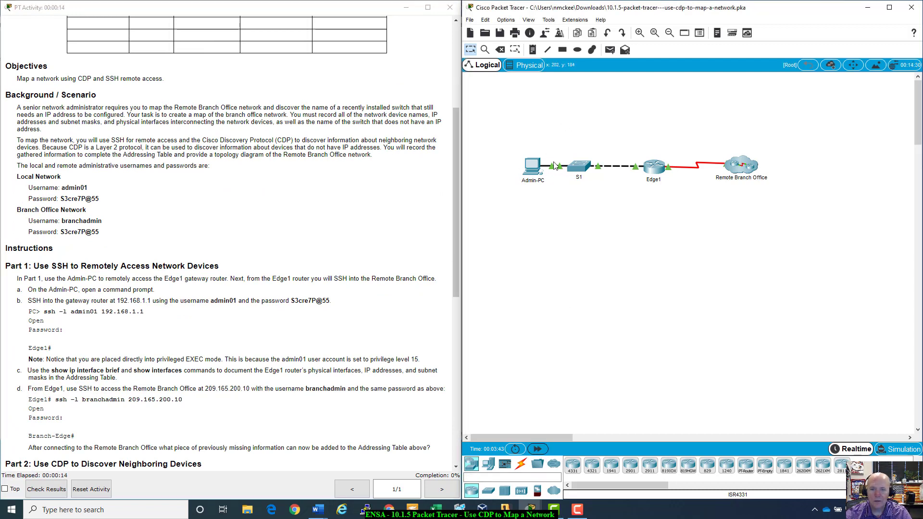
click(532, 164)
drag(433, 108, 647, 121)
drag(810, 397, 864, 399)
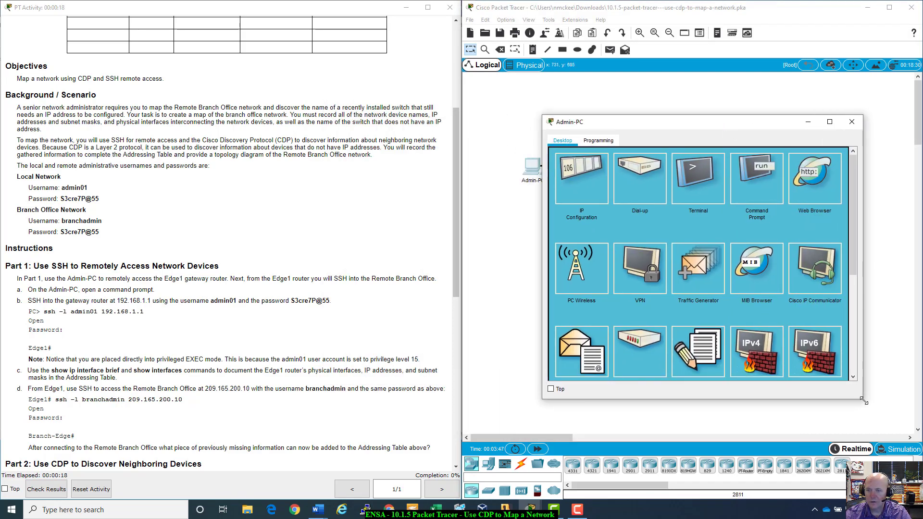
- Run ssh -l admin01 192.168.1.1 from Admin-PC's command prompt
click(755, 172)
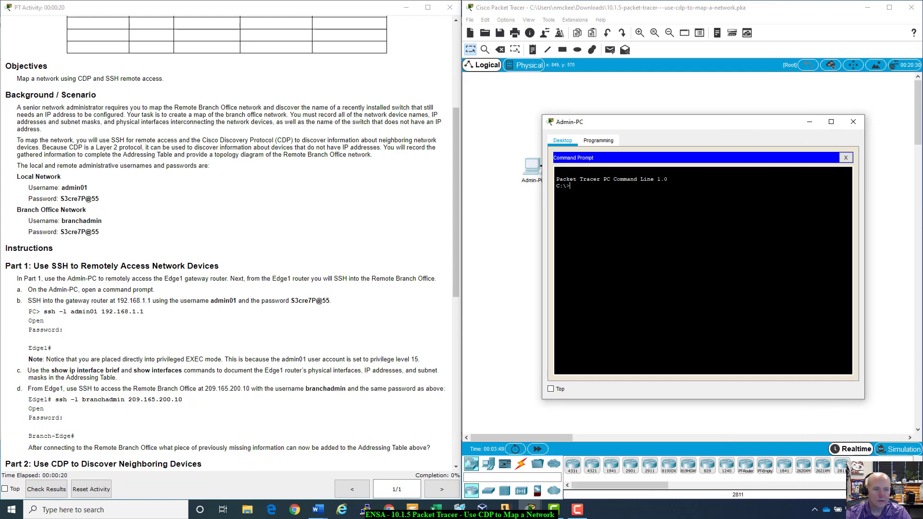
text(ssh)
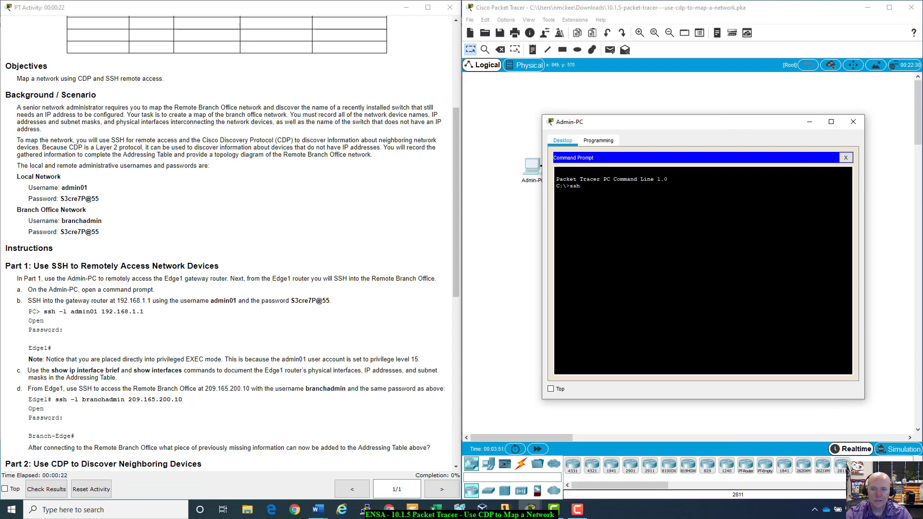
text( -l admin01)
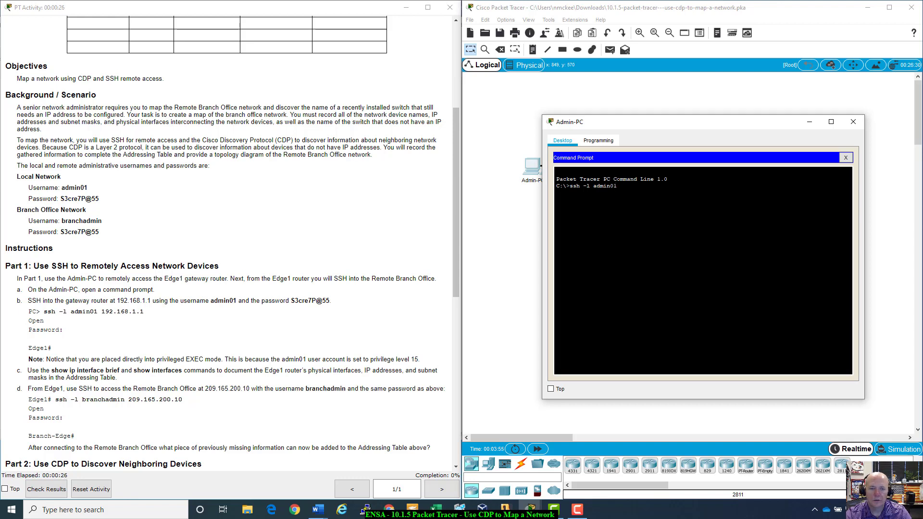
text( 192)
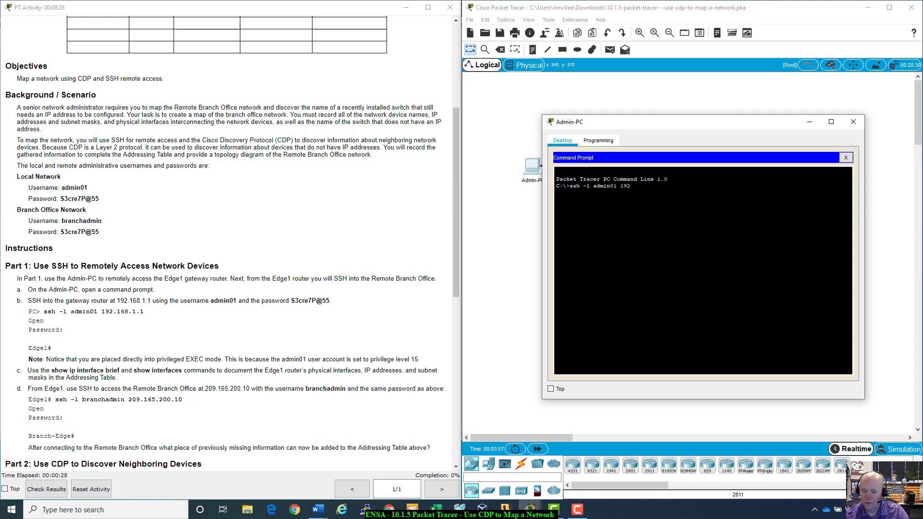
text(.168.1)
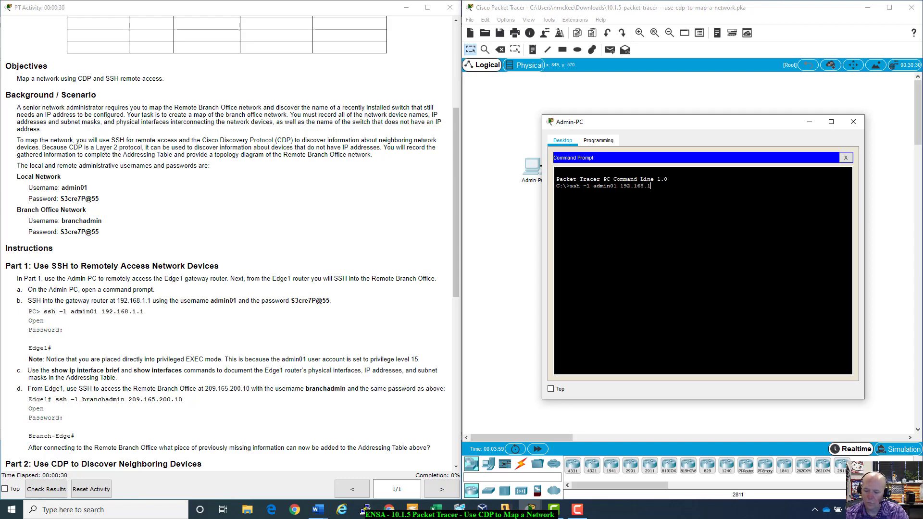
text(.1)
key(Return)
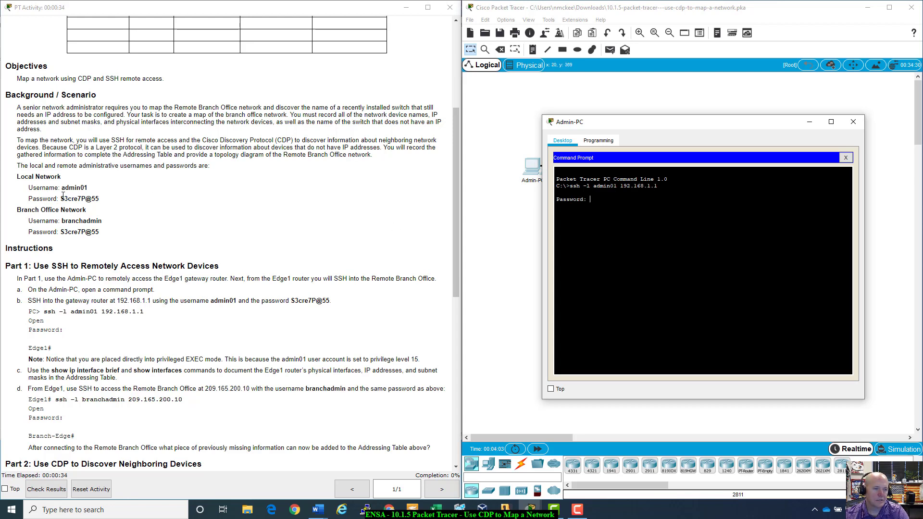
- Copy the local network password from the instructions and paste it to log in to Edge1
drag(61, 198, 98, 197)
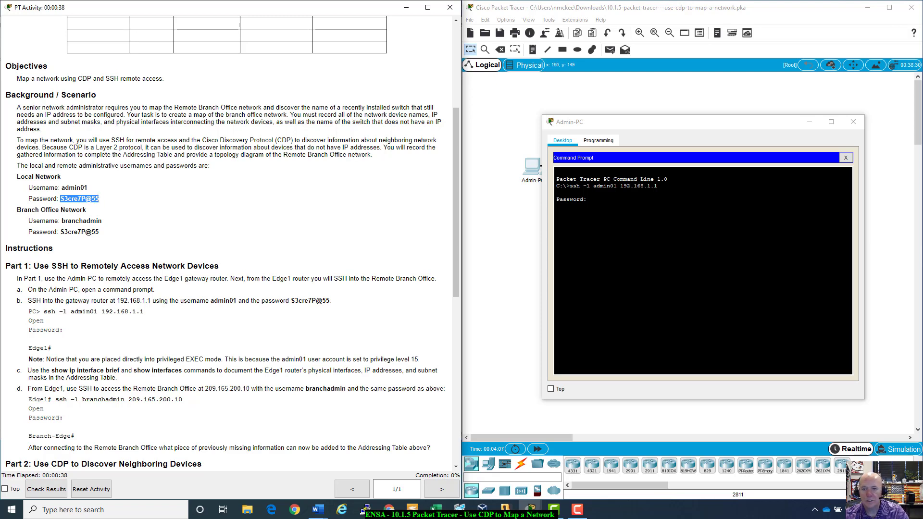
click(557, 192)
right_click(606, 202)
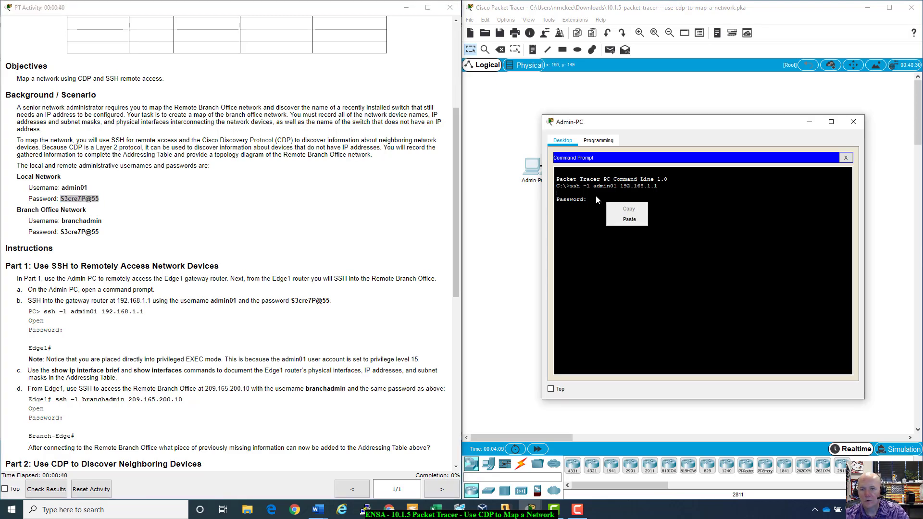
click(622, 221)
right_click(592, 204)
click(631, 218)
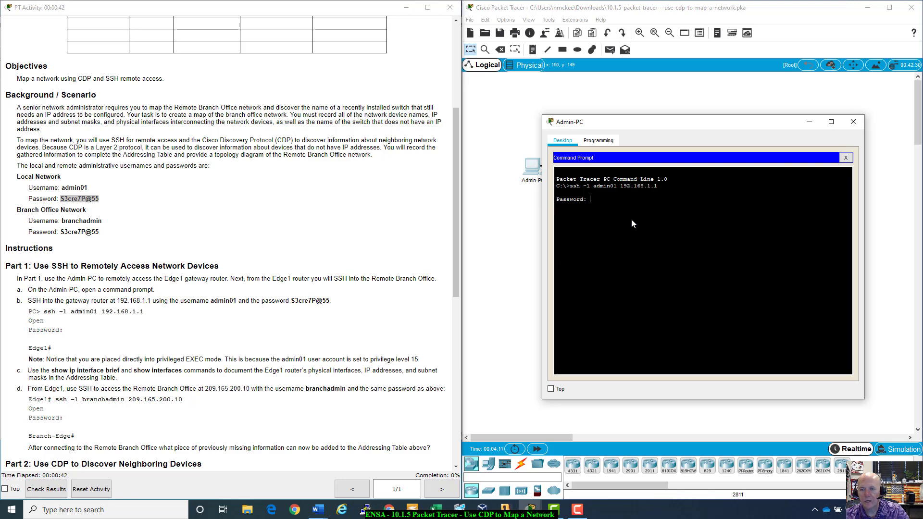
key(Return)
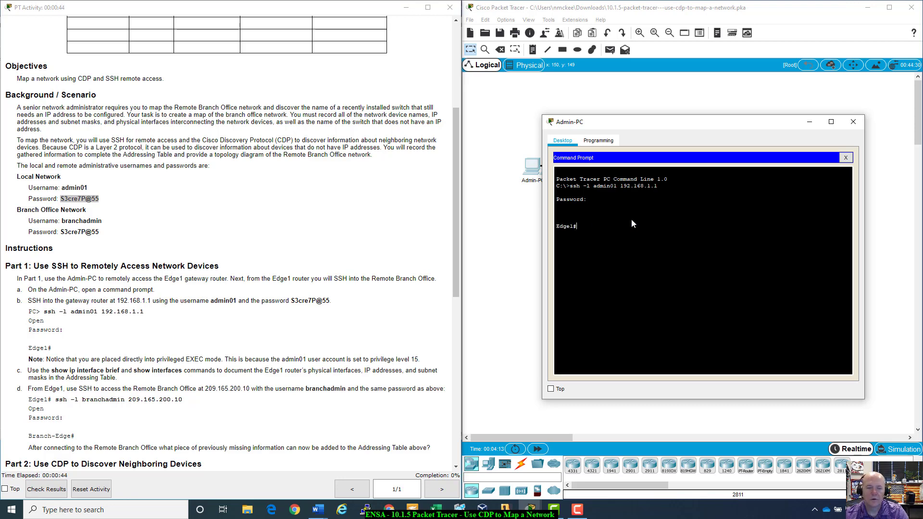
- From Edge1, SSH as branchadmin to Branch-Edge at 209.165.200.10 and enter its password
scroll(220, 288, down, 2)
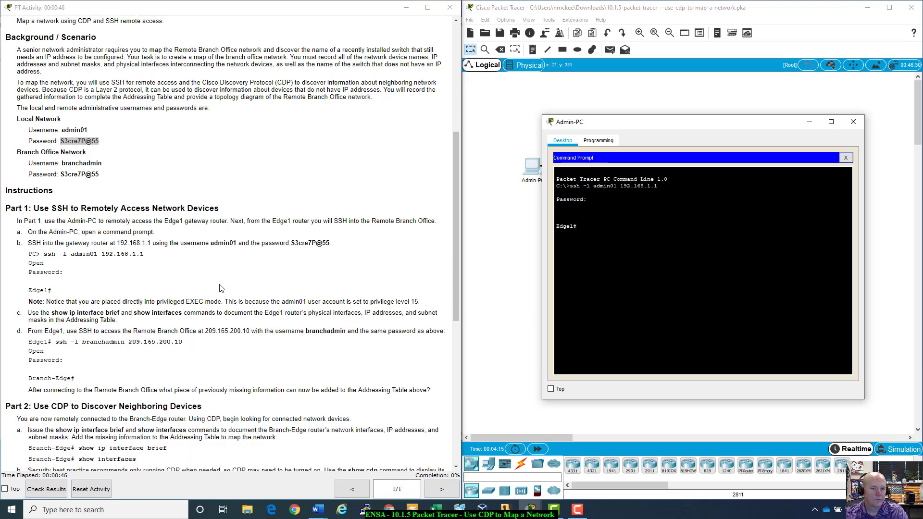
scroll(221, 287, down, 4)
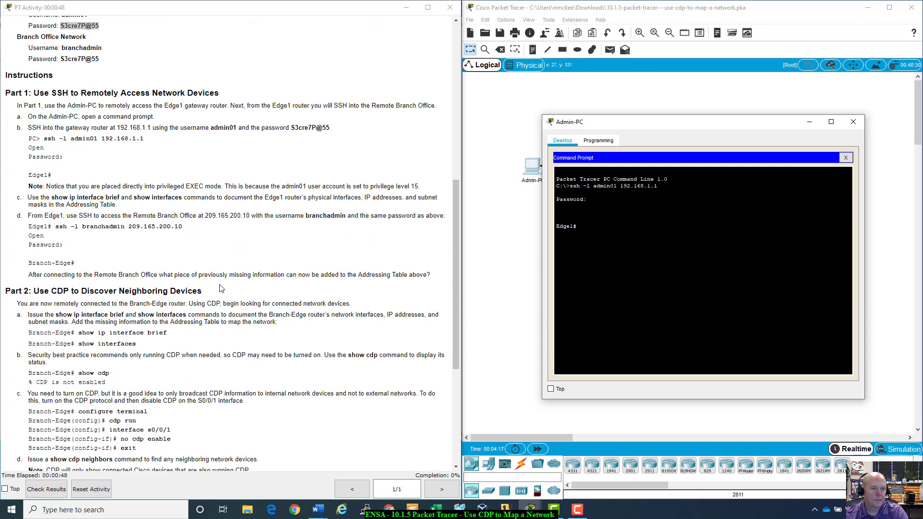
scroll(220, 287, down, 1)
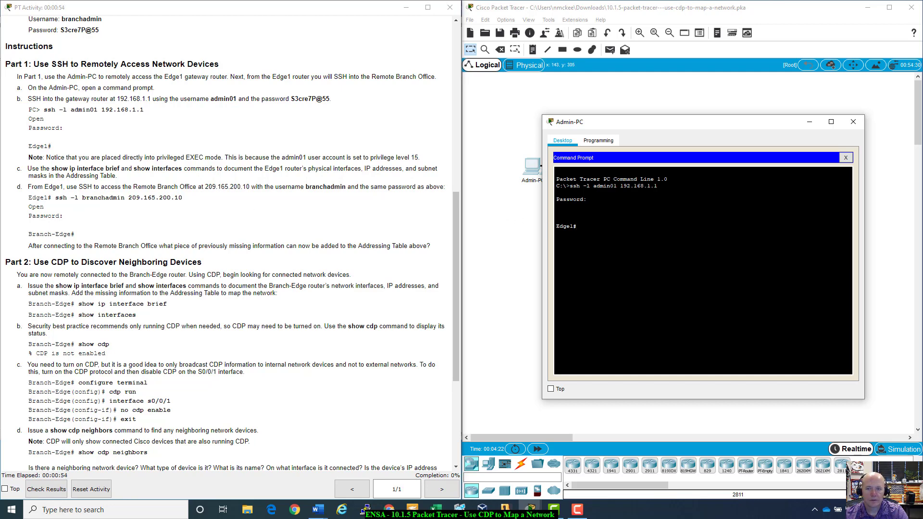
text(ssh)
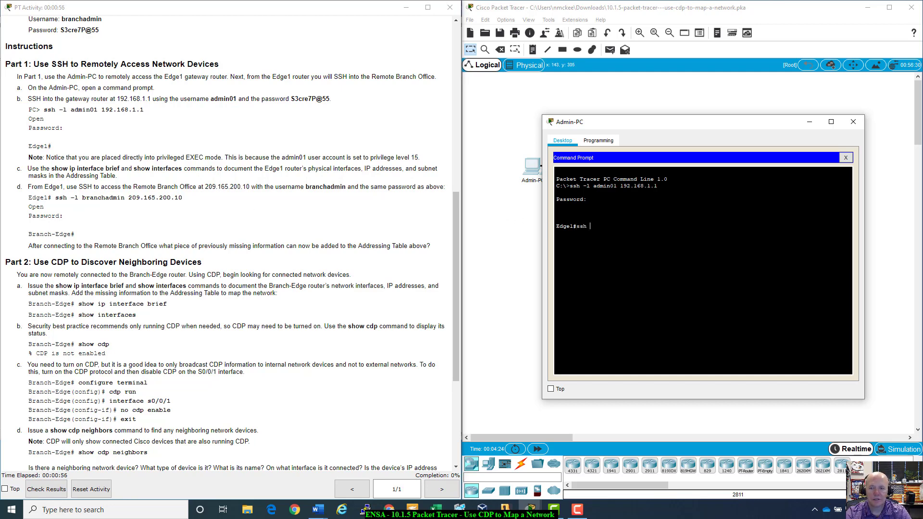
text( -l bra)
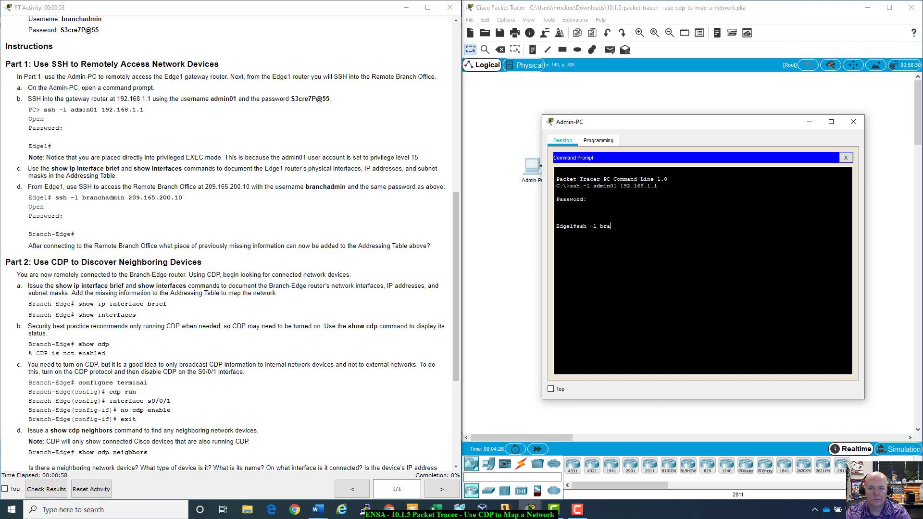
text(nchadmin)
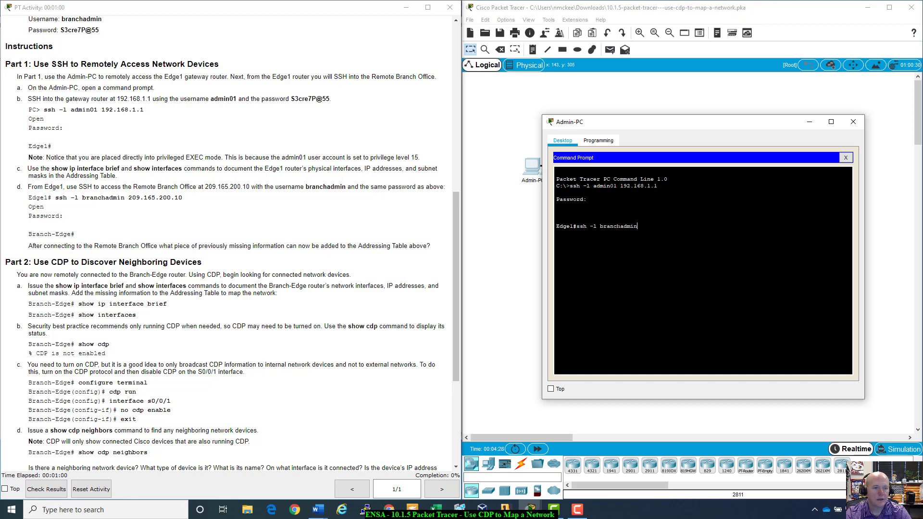
text( 209.)
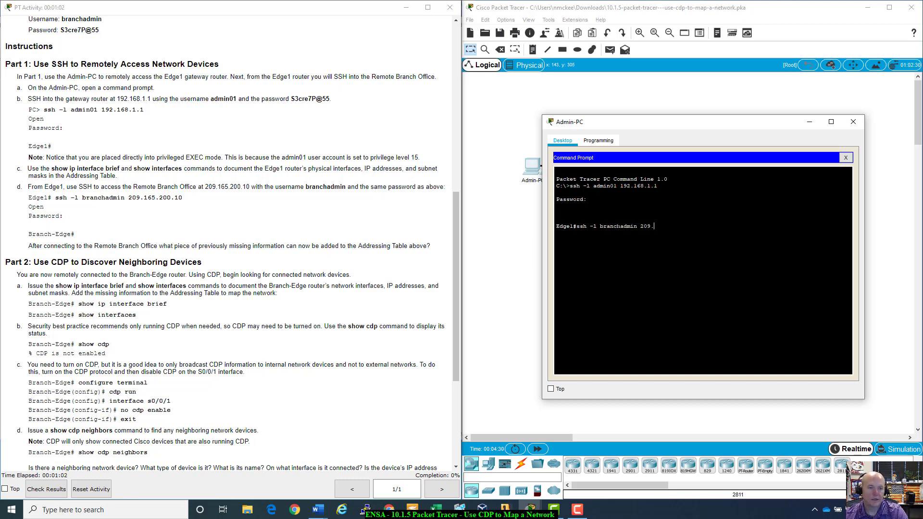
text(165.200.10)
key(Return)
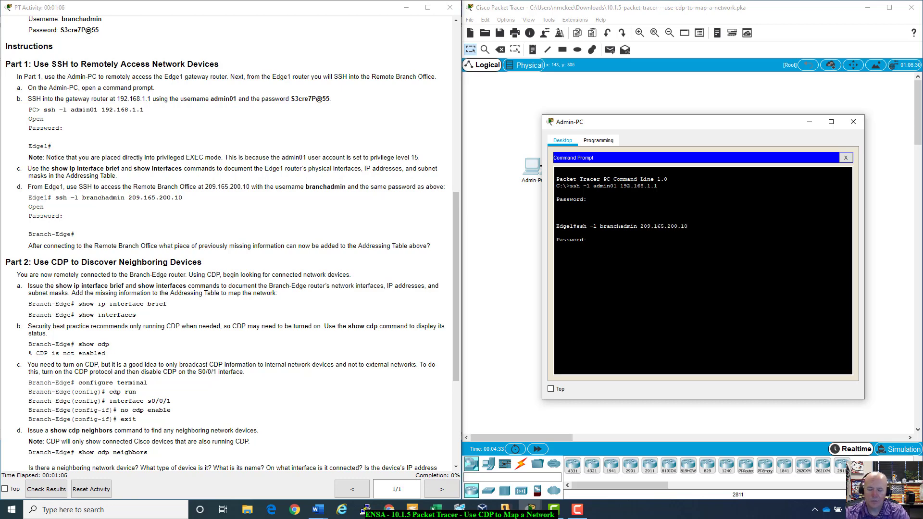
text(S3cre7P@55)
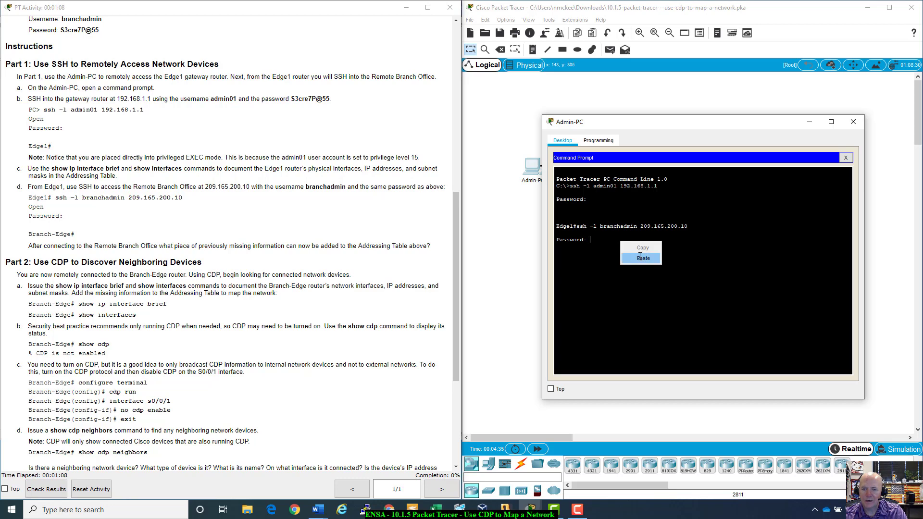
key(Return)
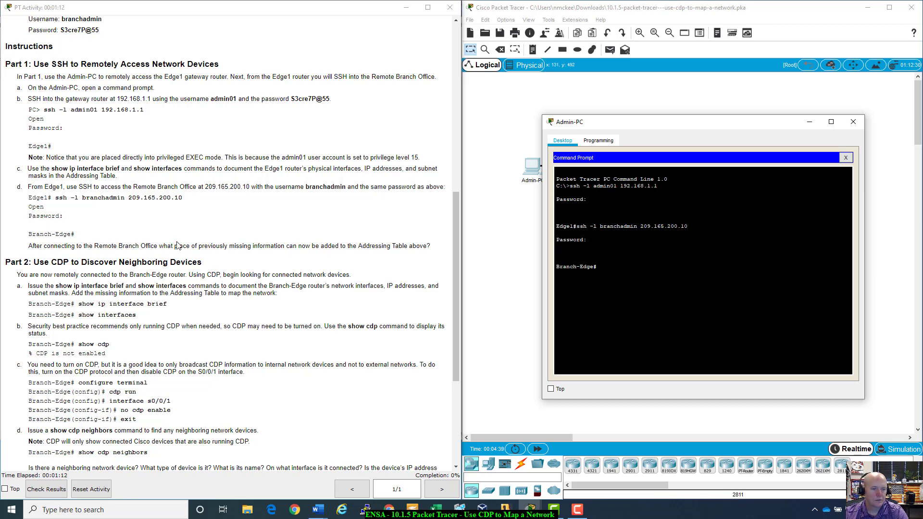
- Run show cdp to check whether CDP is running on Branch-Edge
scroll(179, 278, down, 2)
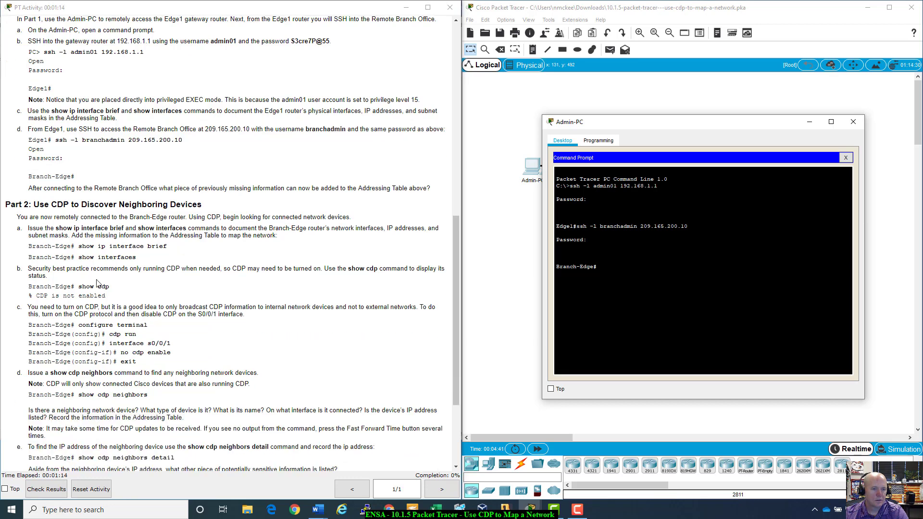
scroll(131, 256, down, 2)
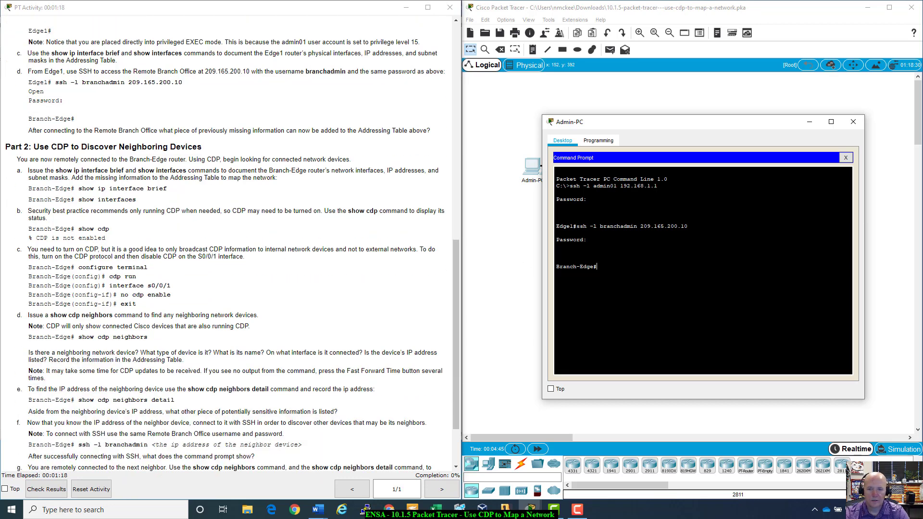
text(w)
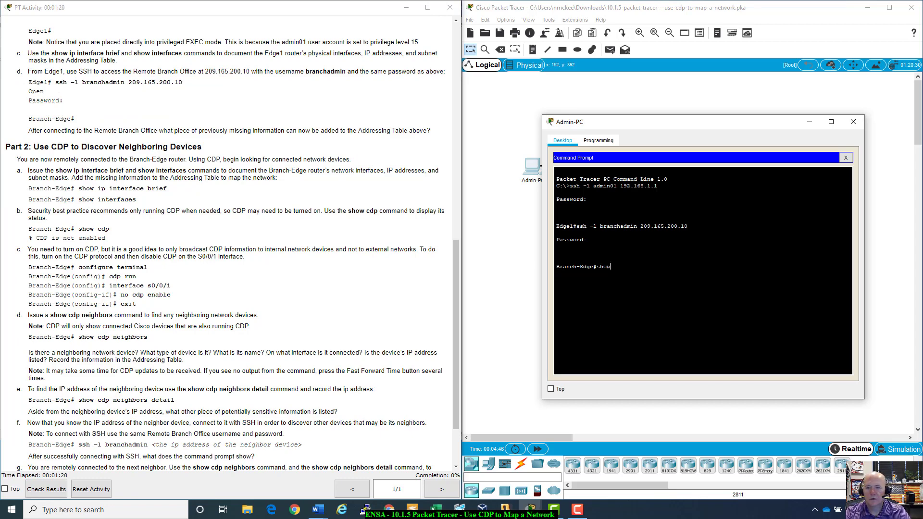
text( cdp)
key(Return)
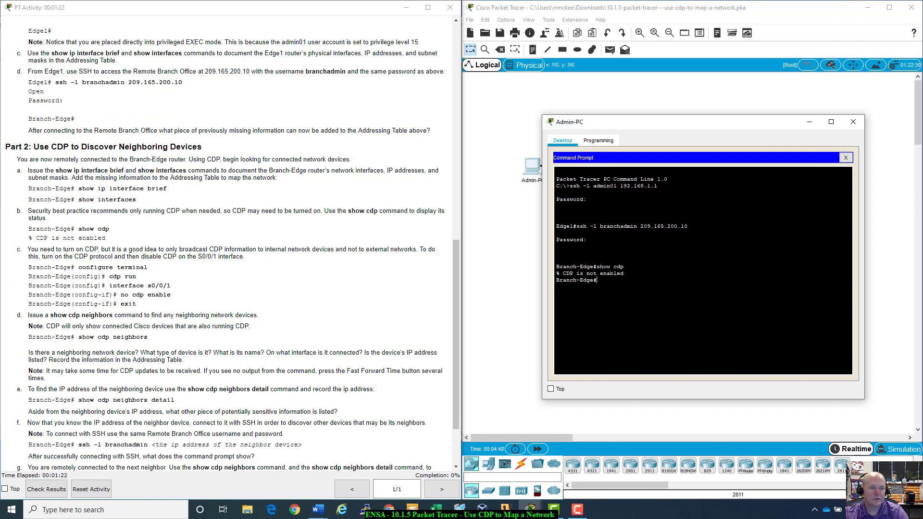
- Enable CDP globally with cdp run and disable it on interface s0/0/1
text(config t)
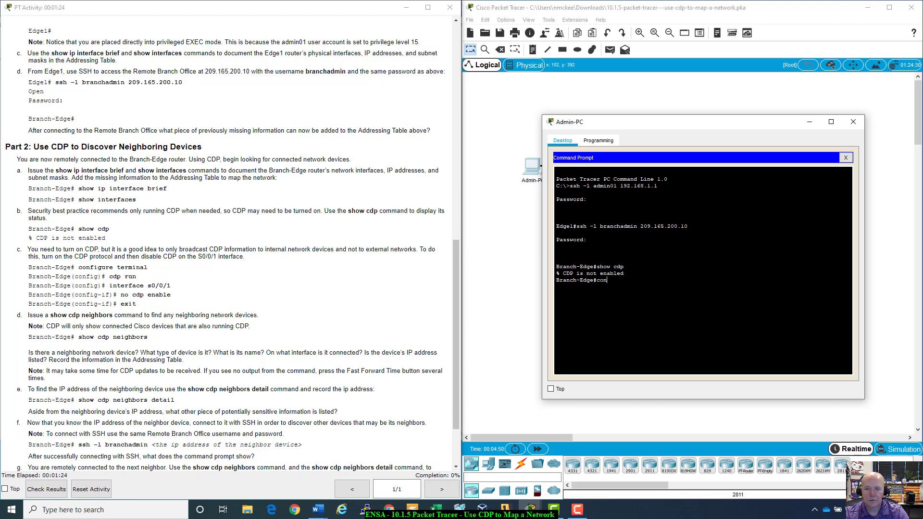
key(Return)
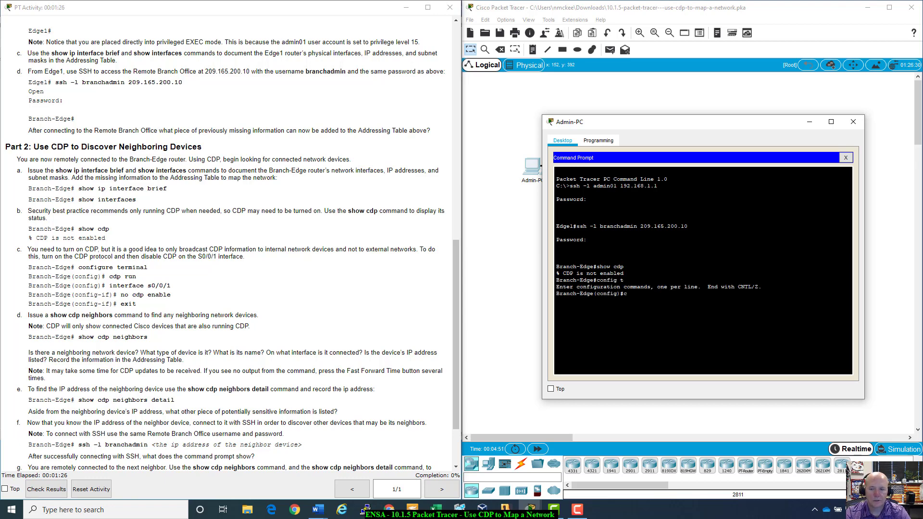
text(cdp run)
key(Return)
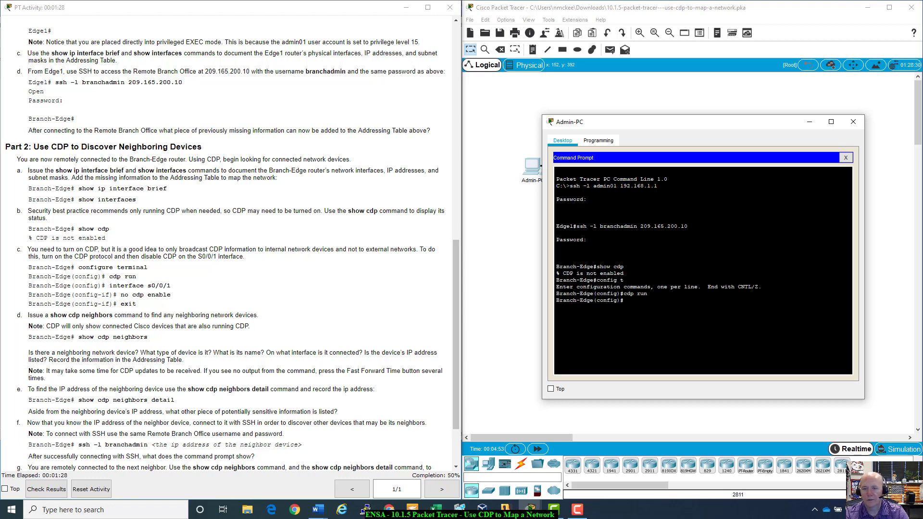
text(int)
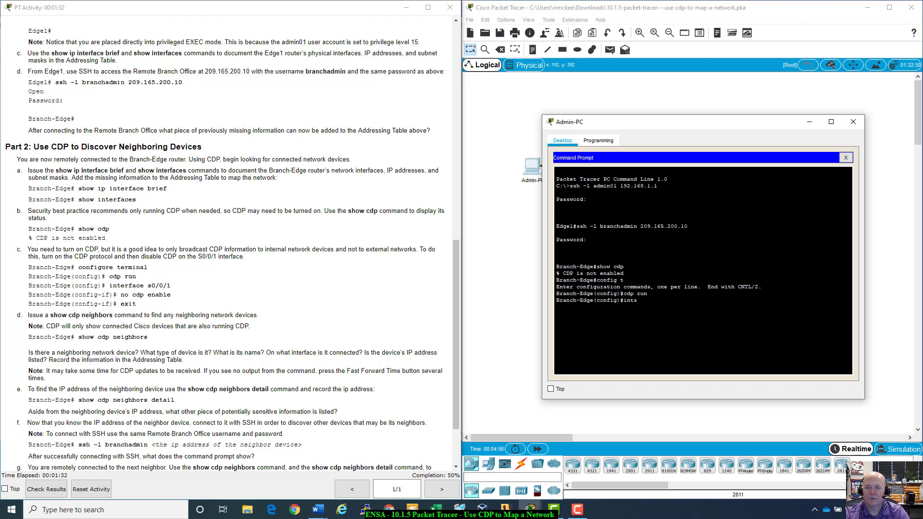
text( s0/0/)
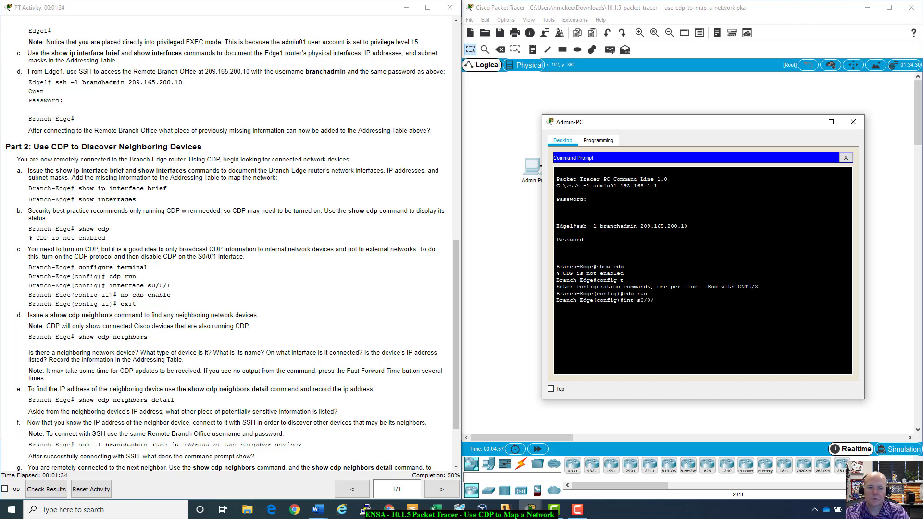
text(1)
key(Return)
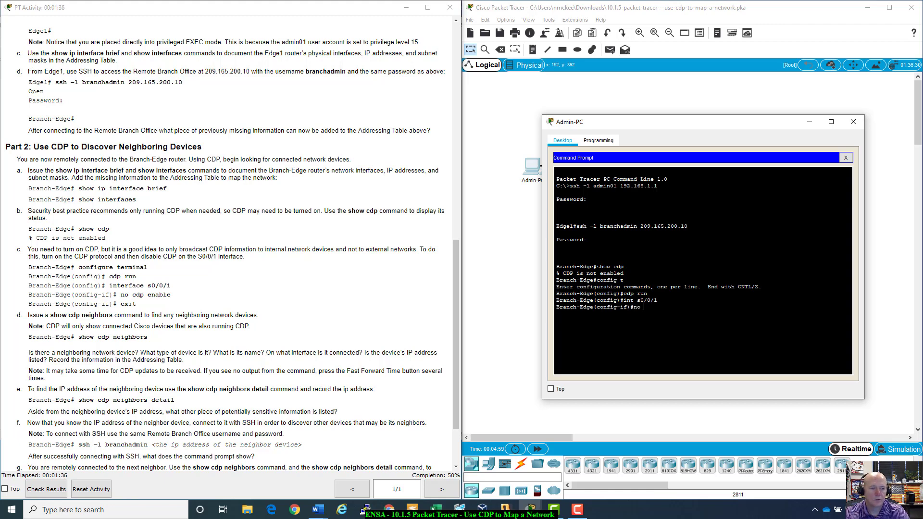
text(no cdp)
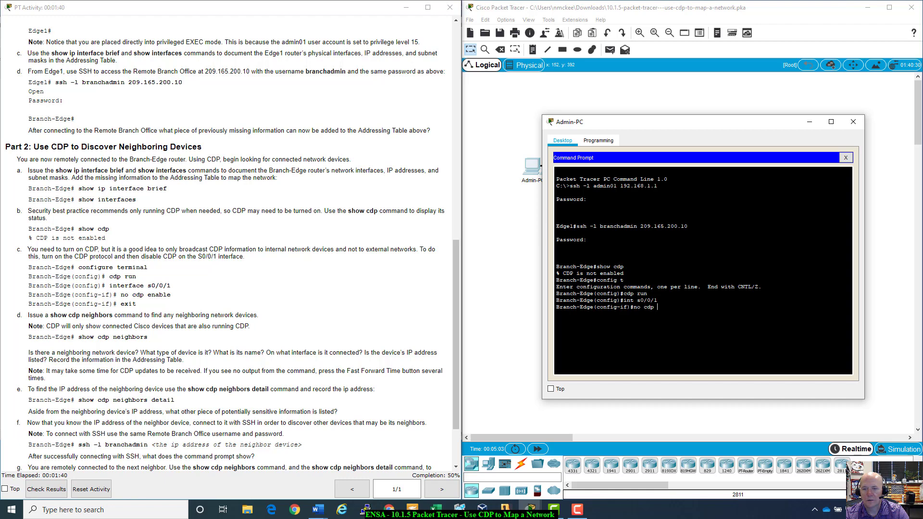
text( ena)
key(Tab)
key(Return)
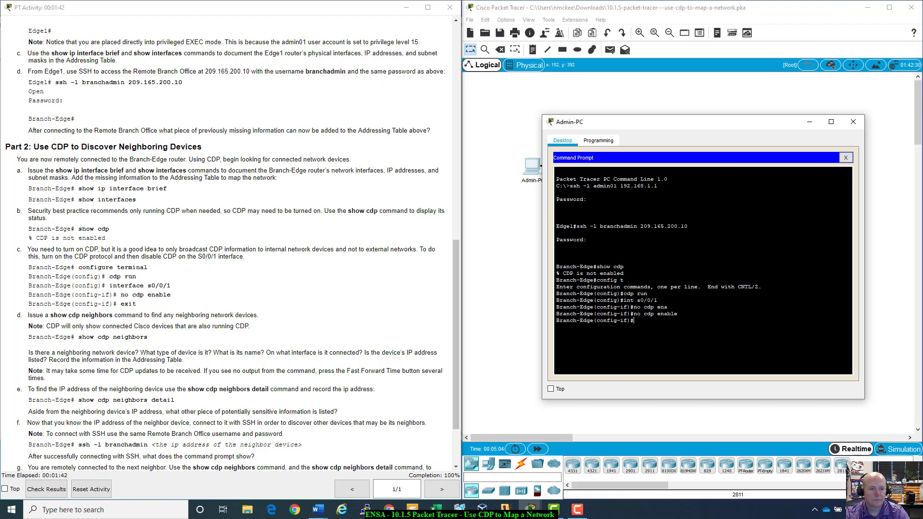
text(exit)
key(Return)
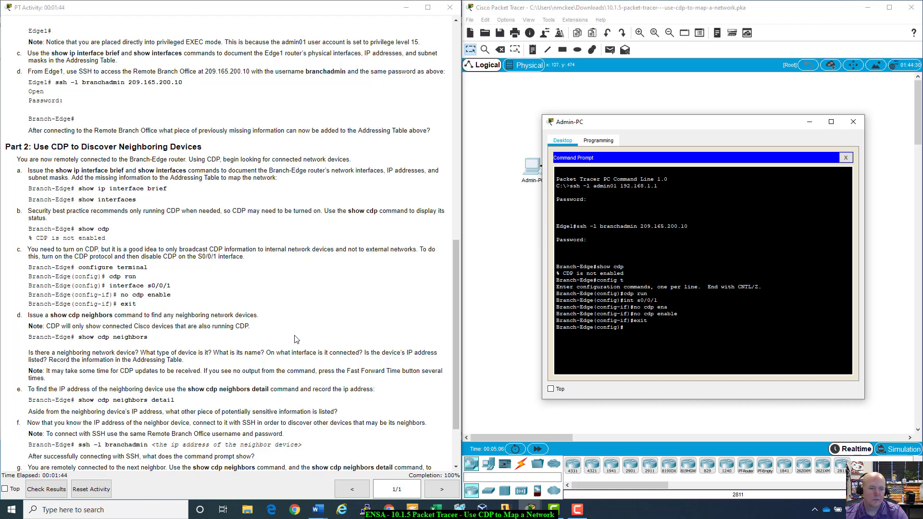
- Bring the Word addressing table alongside, then start typing show cdp neighbors in the terminal
scroll(130, 317, down, 3)
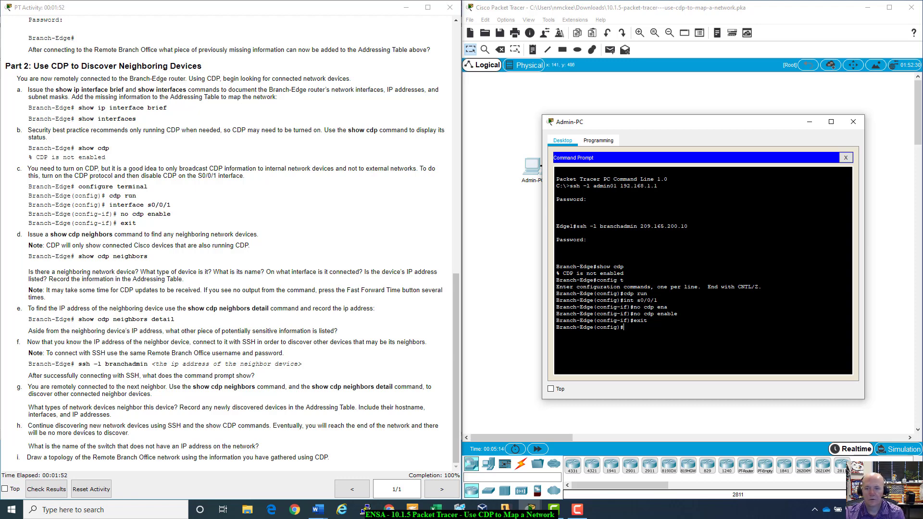
key(alt+Tab)
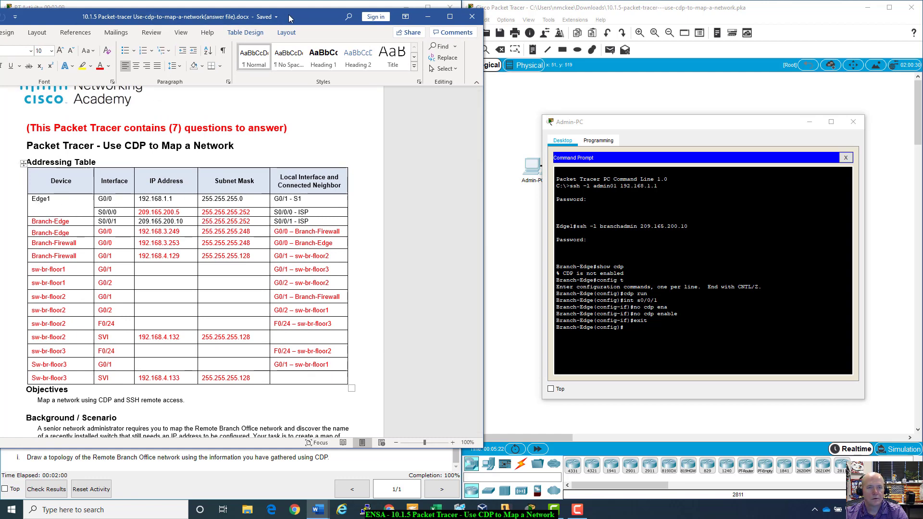
drag(289, 17, 281, 89)
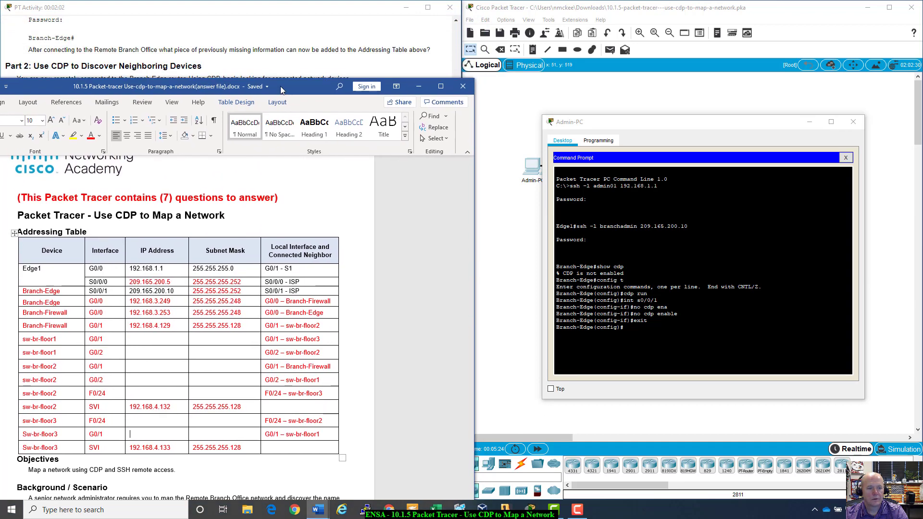
click(623, 326)
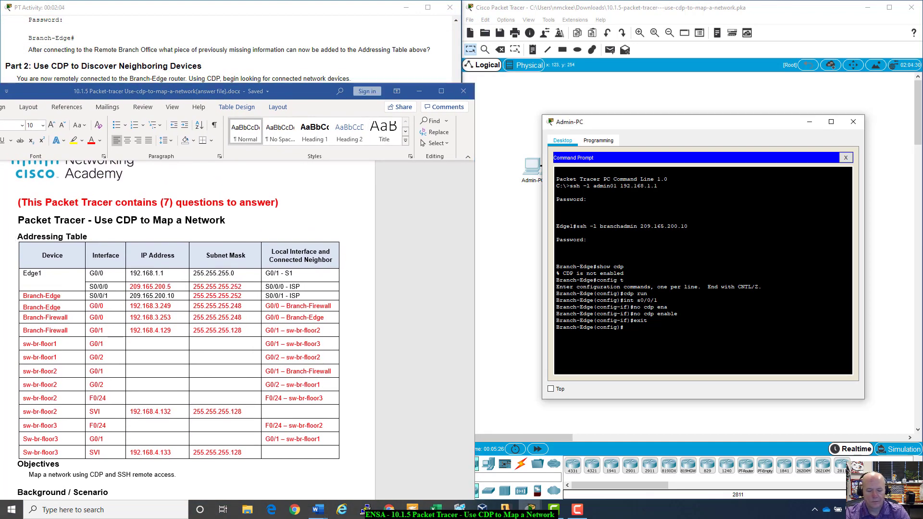
text(shwo)
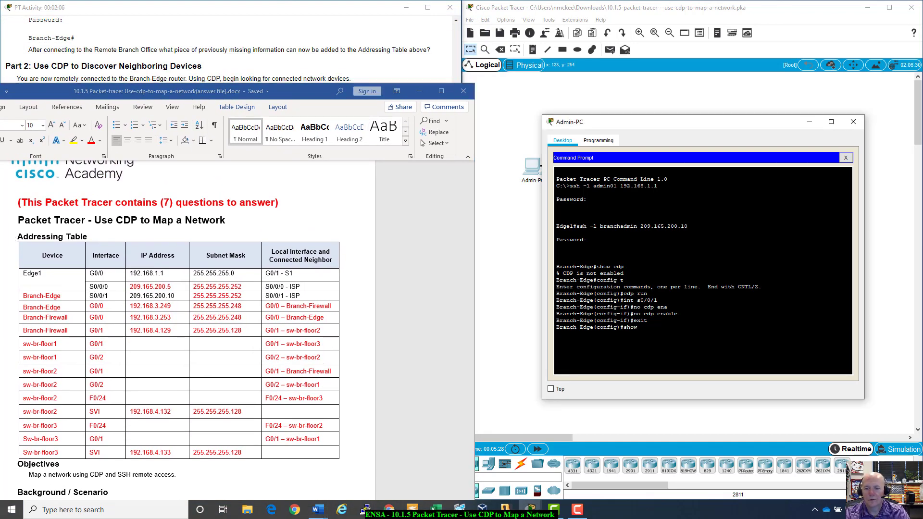
text( cdp n)
- Leave configuration mode and list Branch-Edge's CDP neighbors with show cdp neighbors
key(Tab)
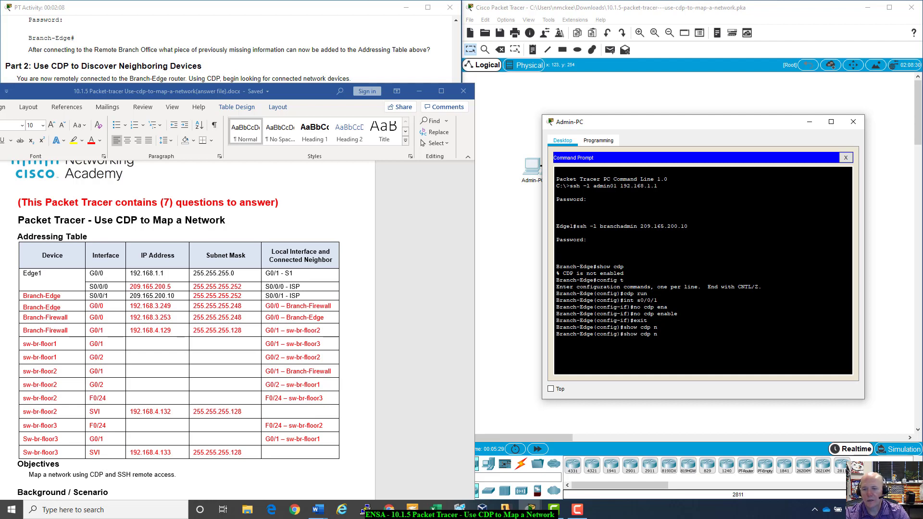
text(ei)
key(Tab)
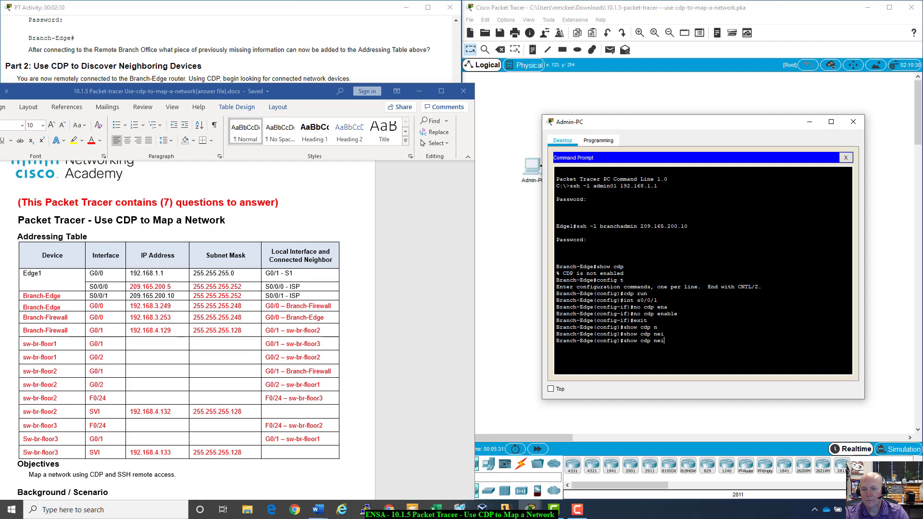
key(BackSpace)
key(BackSpace)
key(BackSpace)
key(BackSpace)
key(BackSpace)
key(BackSpace)
key(BackSpace)
key(BackSpace)
key(BackSpace)
key(BackSpace)
key(BackSpace)
text(exit)
key(Return)
text(s)
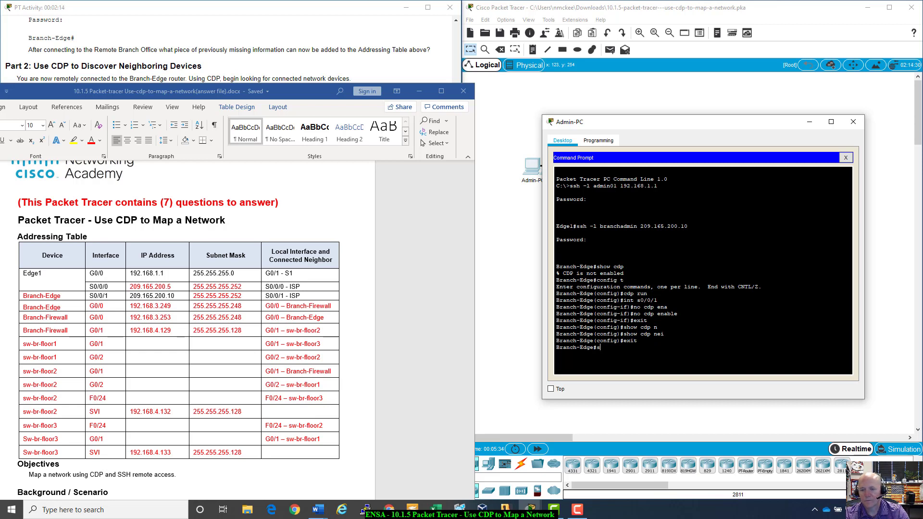
text(how cdp ne)
key(Tab)
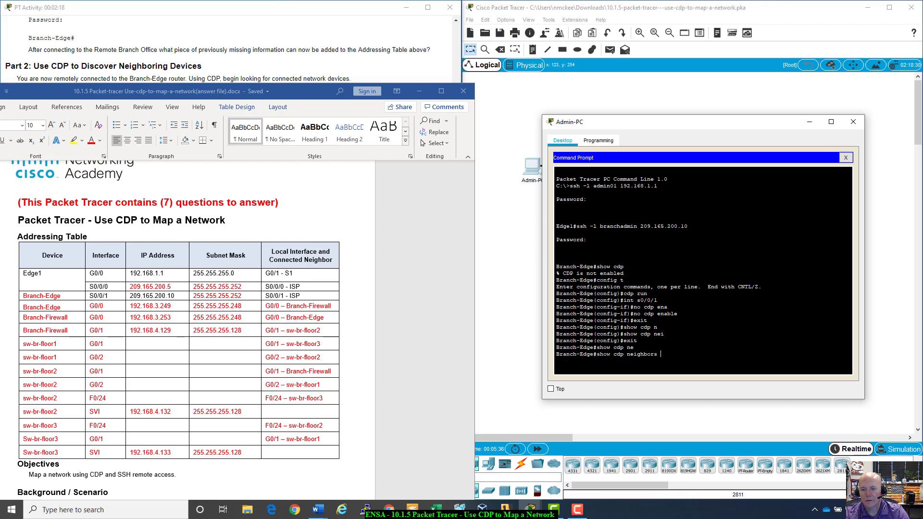
key(Return)
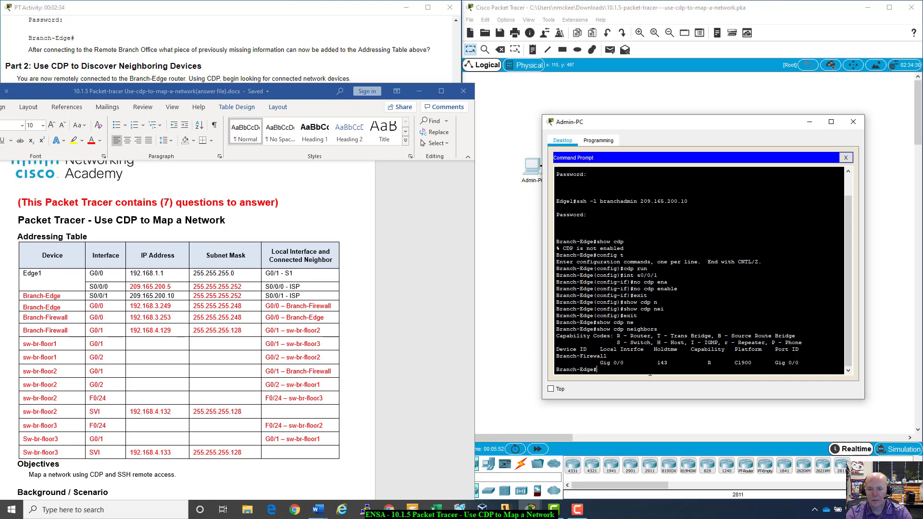
- Try Tab completion of show cdp neighbors brief, then bring the Part 2 instructions forward
text(show cd)
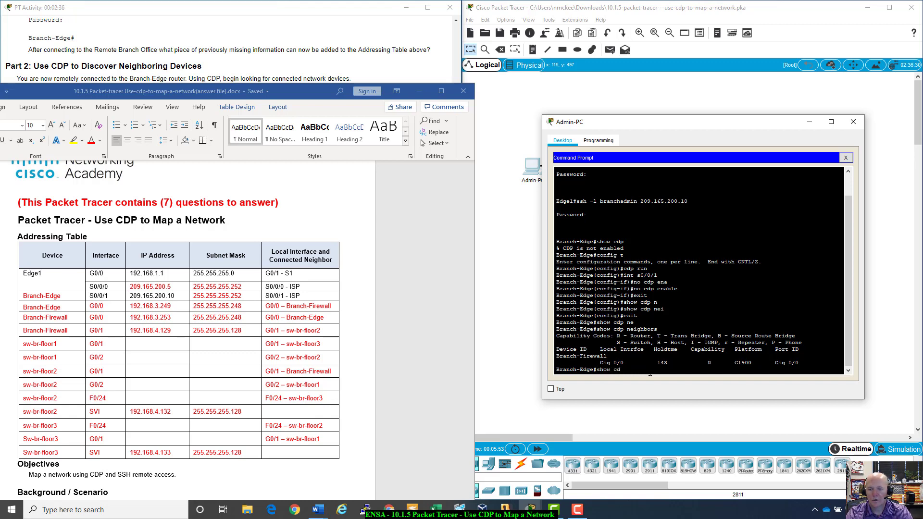
text(p me)
key(Tab)
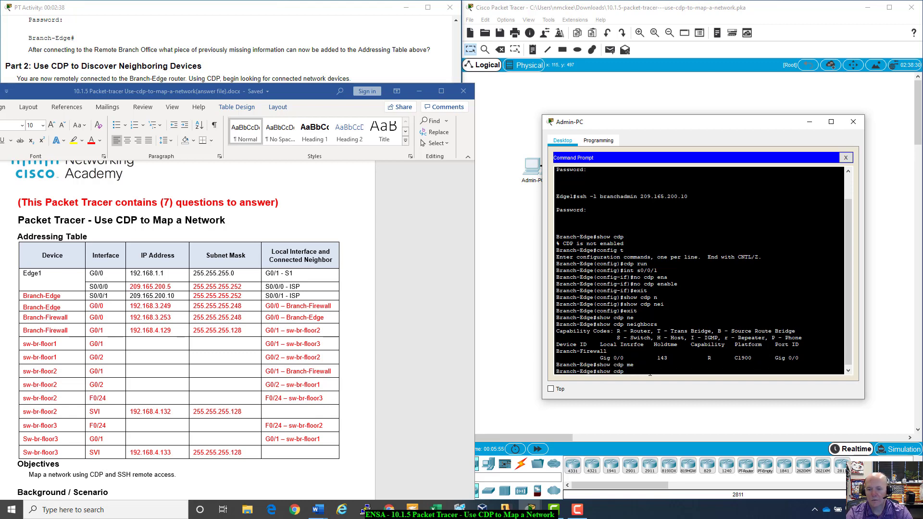
text(n)
key(Tab)
text(br)
key(Tab)
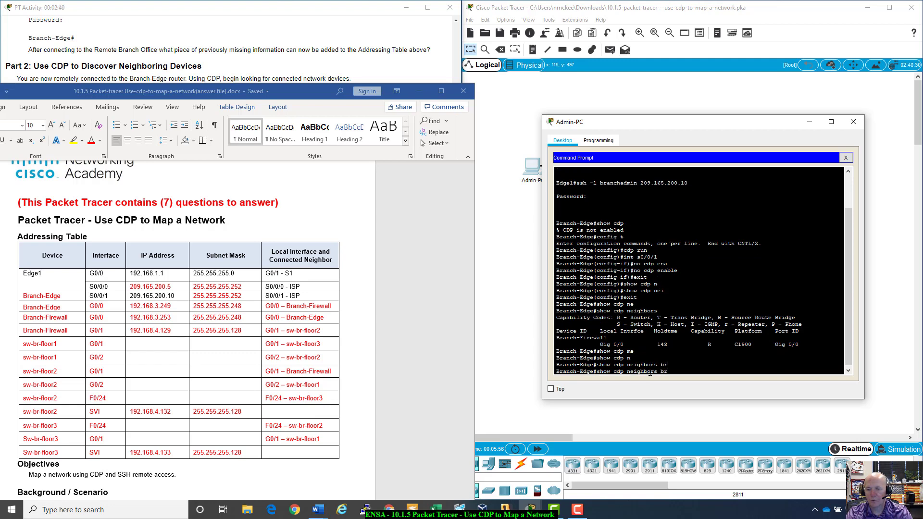
key(BackSpace)
key(BackSpace)
key(BackSpace)
key(BackSpace)
key(BackSpace)
key(BackSpace)
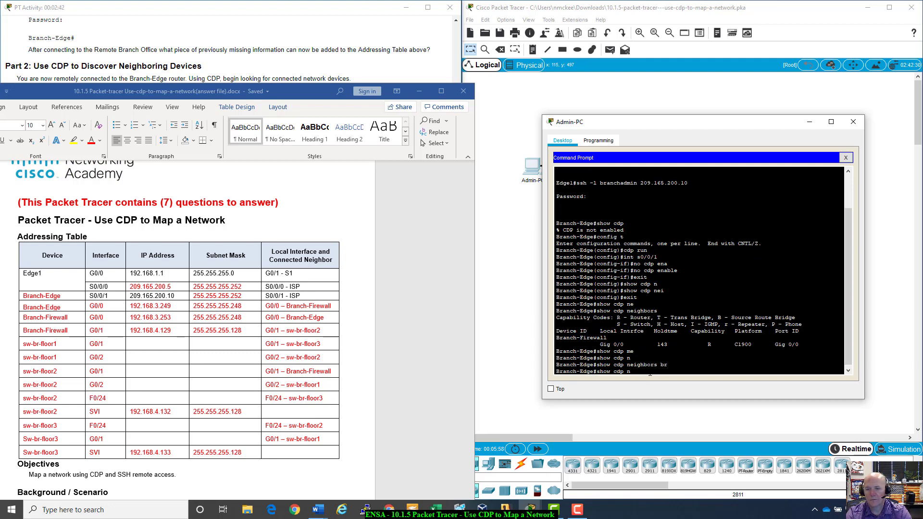
click(154, 72)
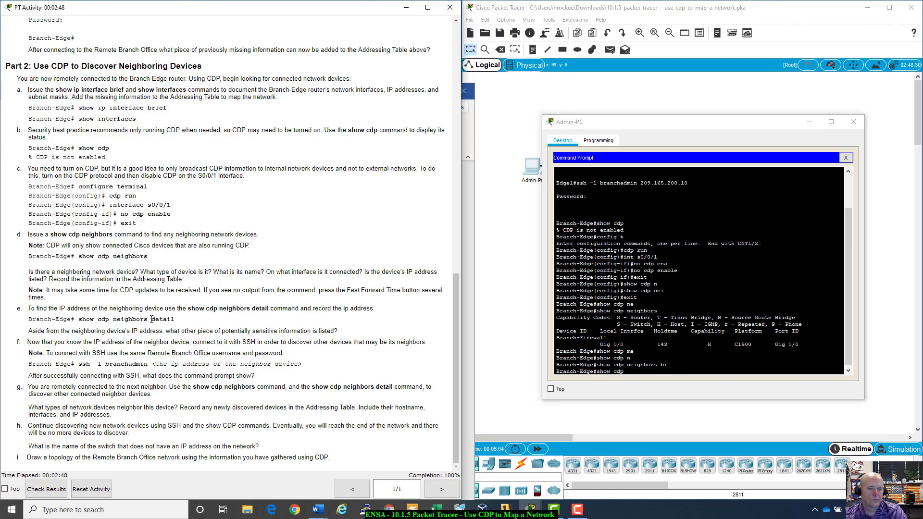
- Run show cdp neighbors detail on Branch-Edge, select Branch-Firewall's IP, and bring up Word
click(691, 374)
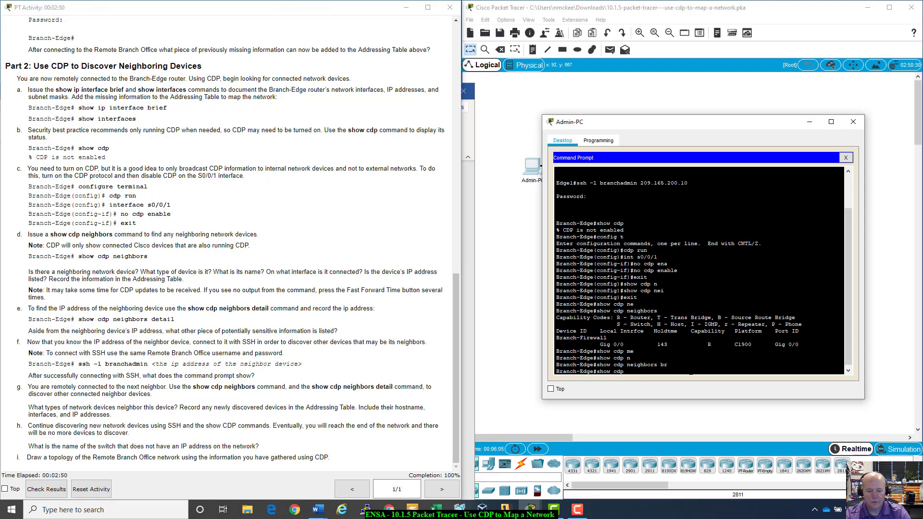
text(ne)
key(Tab)
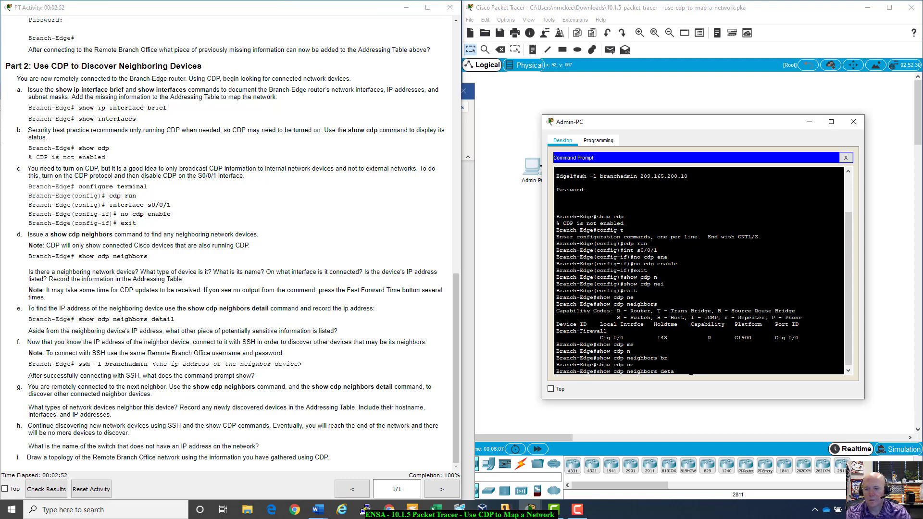
text(detail)
key(Return)
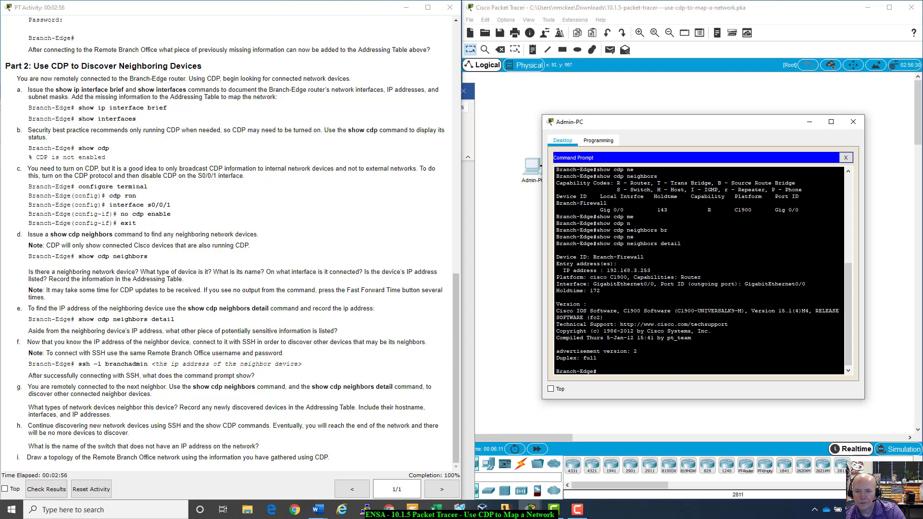
drag(602, 270, 651, 271)
scroll(374, 185, up, 5)
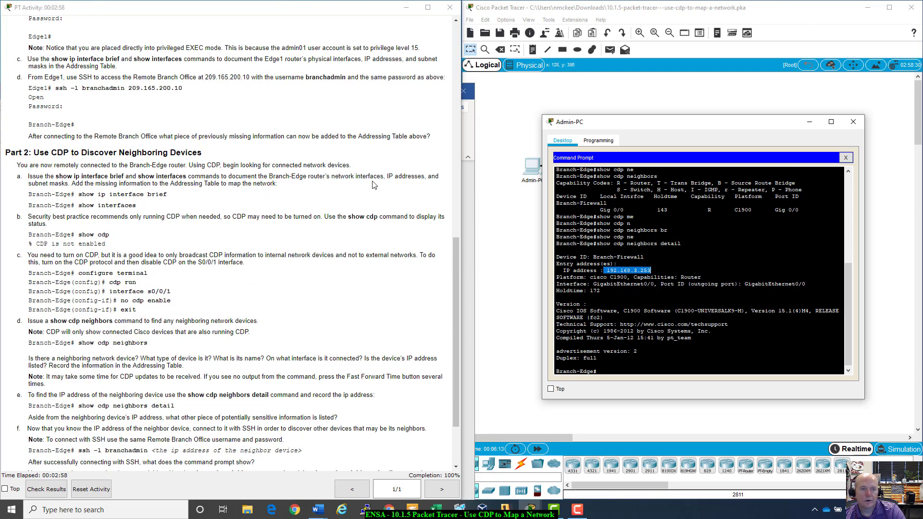
scroll(374, 185, up, 2)
click(318, 510)
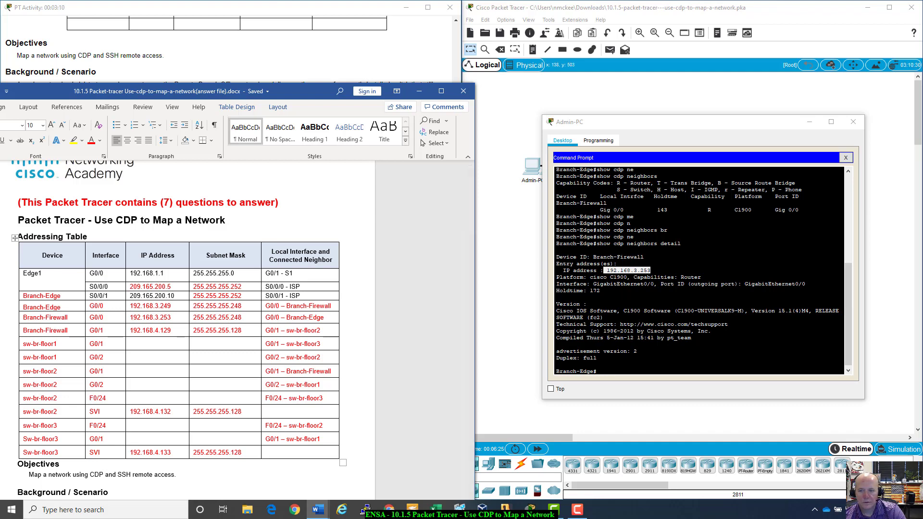
- Scroll through the neighbor detail output and select Branch-Firewall's IP address
scroll(700, 269, up, 7)
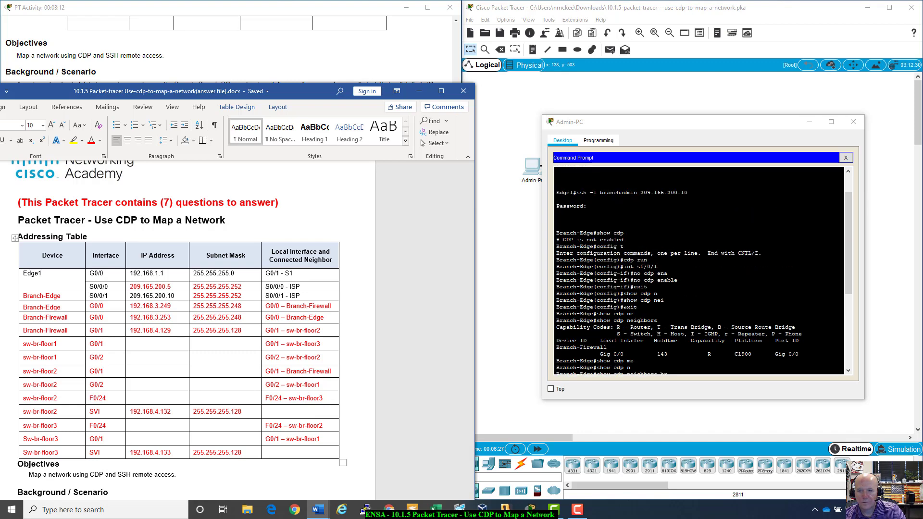
scroll(699, 269, down, 7)
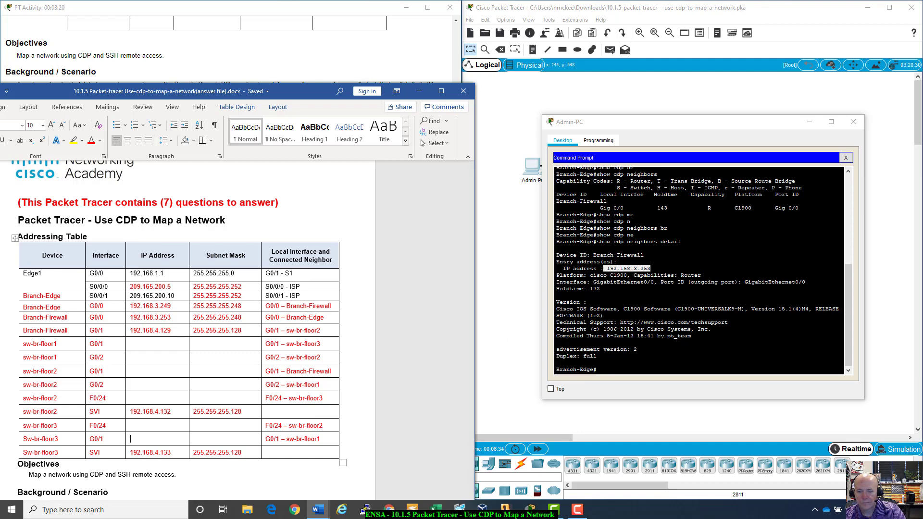
scroll(699, 269, up, 4)
scroll(699, 270, up, 4)
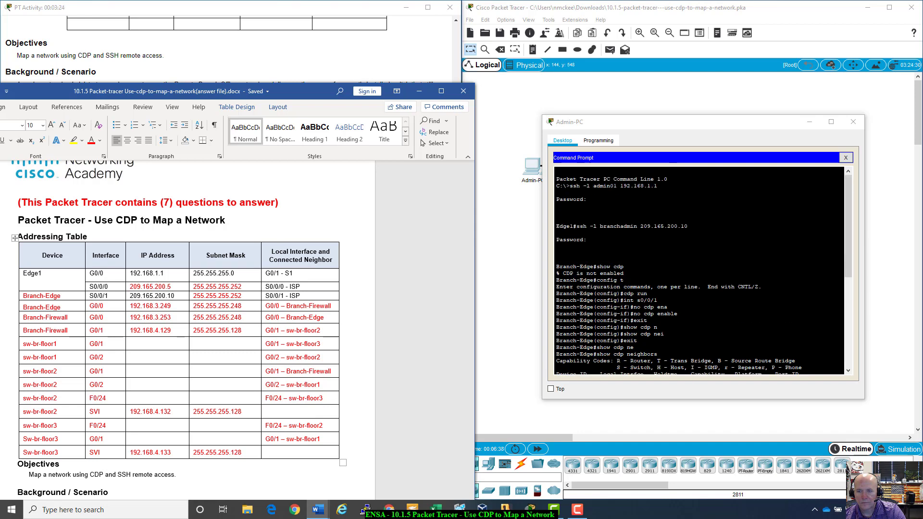
scroll(699, 270, down, 6)
drag(606, 304, 650, 304)
scroll(699, 269, down, 2)
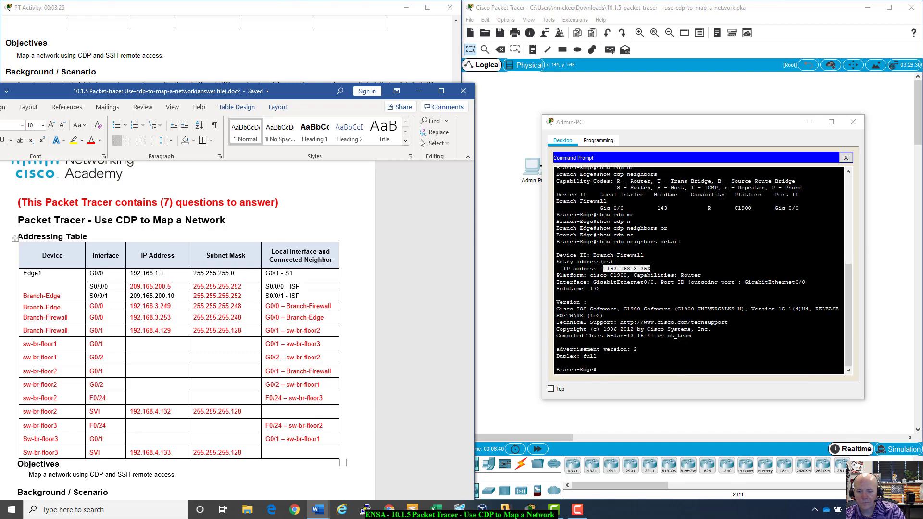
- Reopen the Admin-PC command prompt and rerun show cdp neighbors detail from history
click(853, 121)
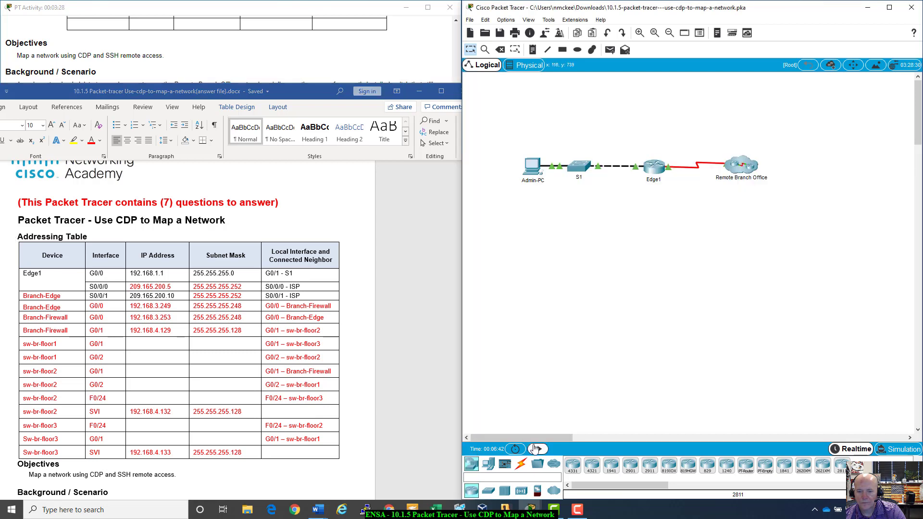
click(527, 169)
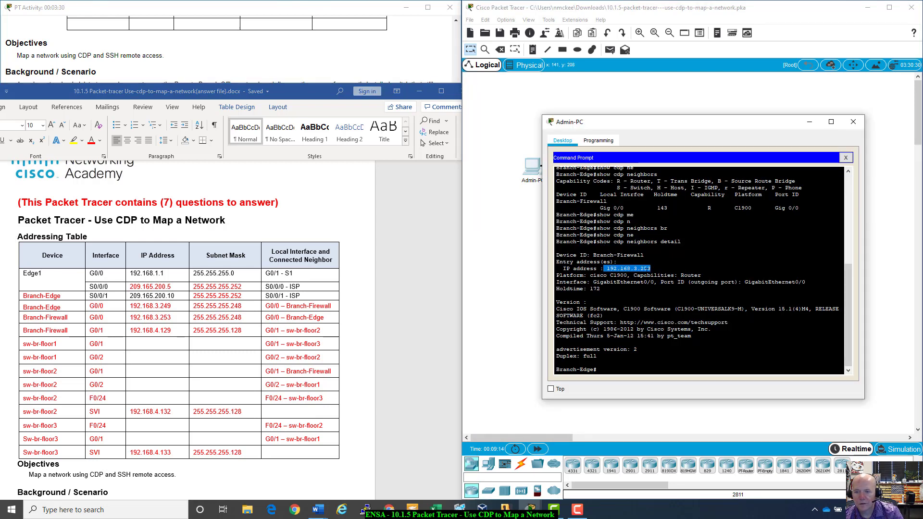
key(Up)
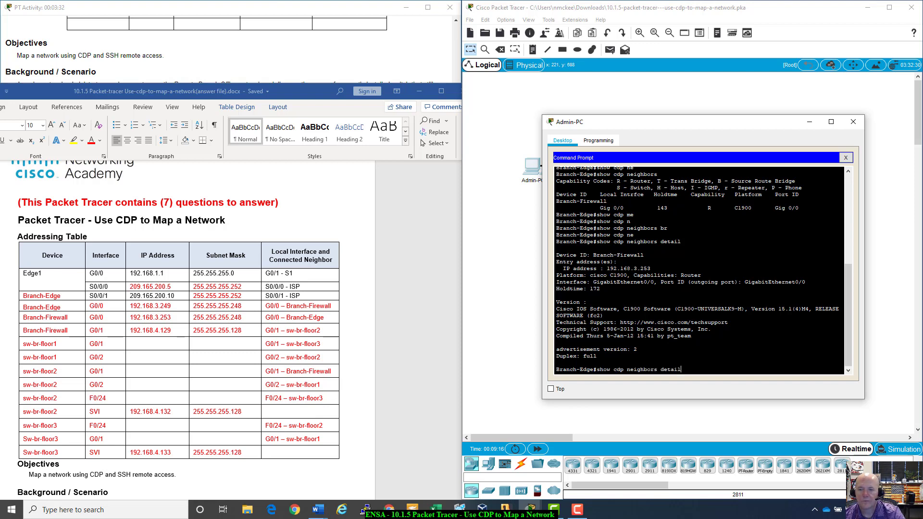
key(Return)
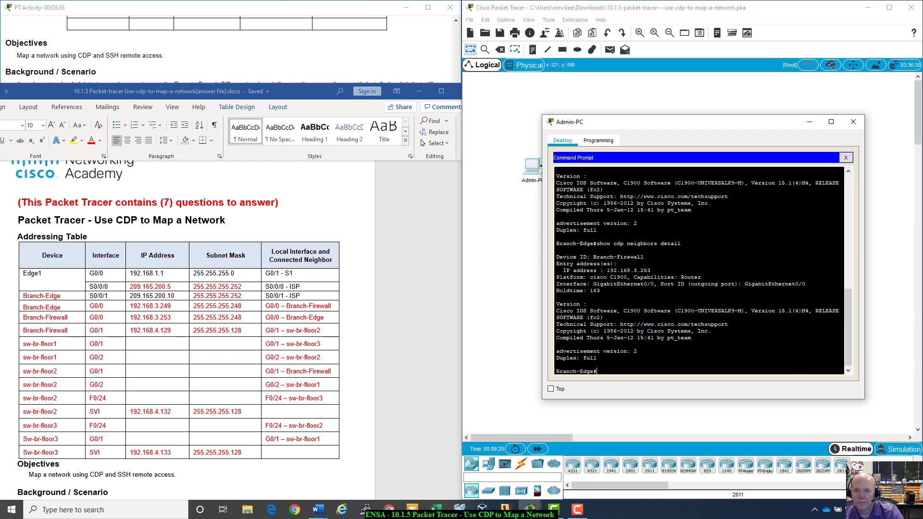
scroll(699, 271, up, 5)
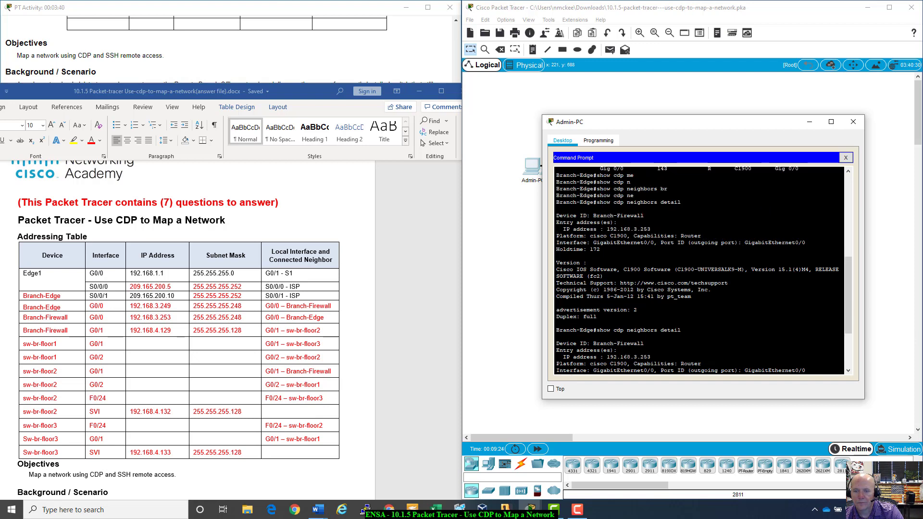
scroll(699, 272, down, 5)
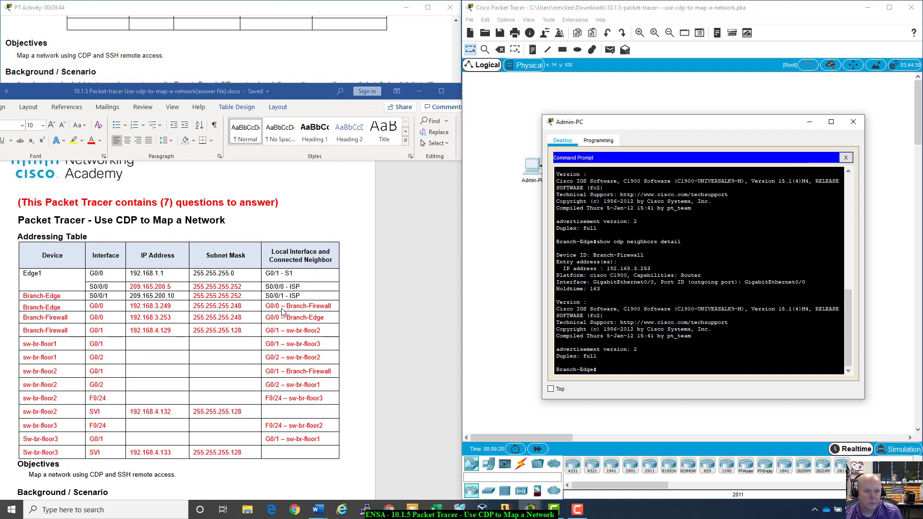
- Highlight Branch-Firewall G0/0 192.168.3.253 in the Word addressing table to confirm the match
click(136, 318)
mouse_move(179, 313)
mouse_down()
mouse_move(175, 307)
mouse_move(183, 317)
mouse_up()
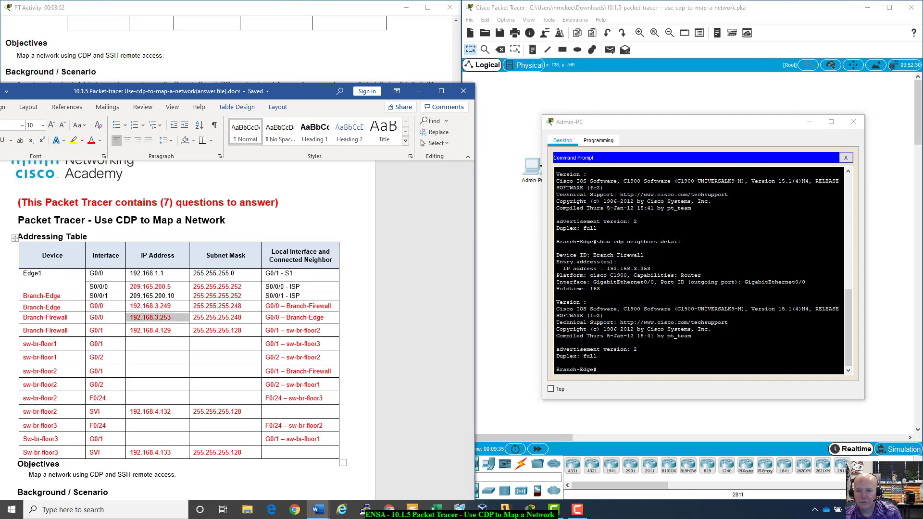
click(611, 374)
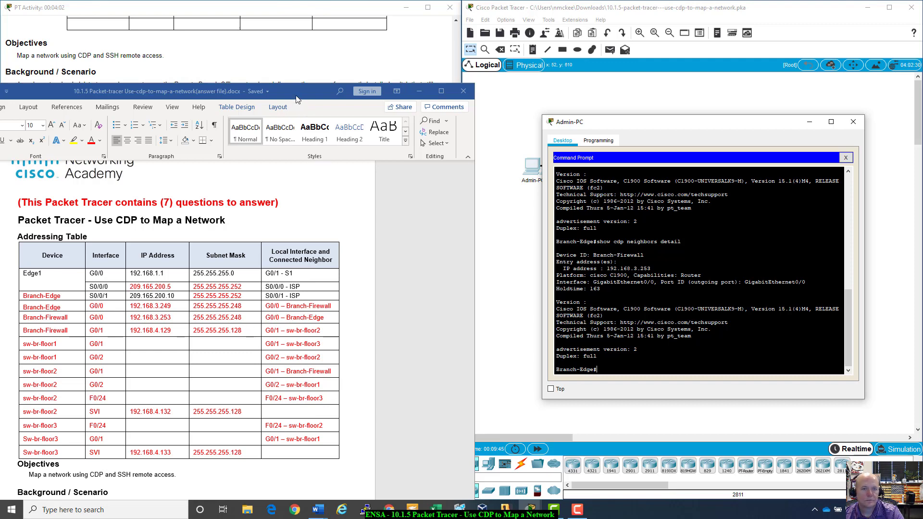
drag(296, 99, 301, 90)
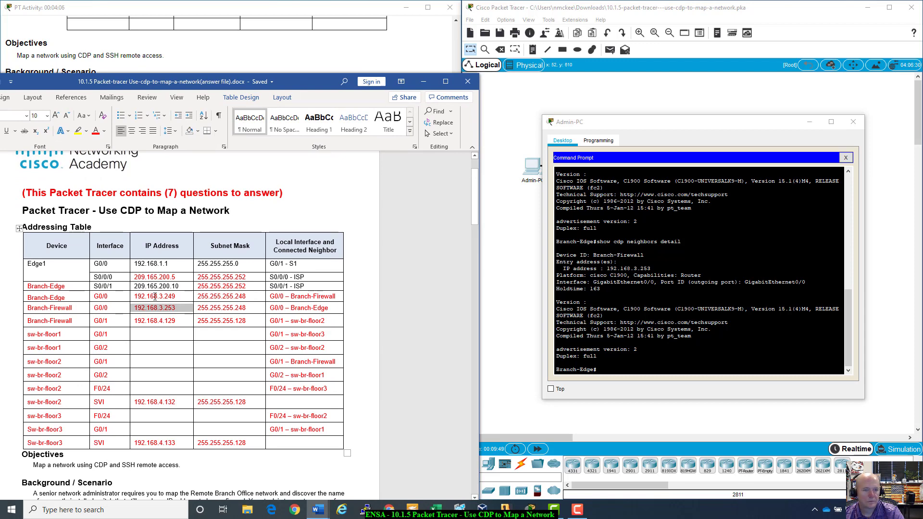
- Run show ip interface brief on Branch-Edge to list its interface addresses
click(616, 346)
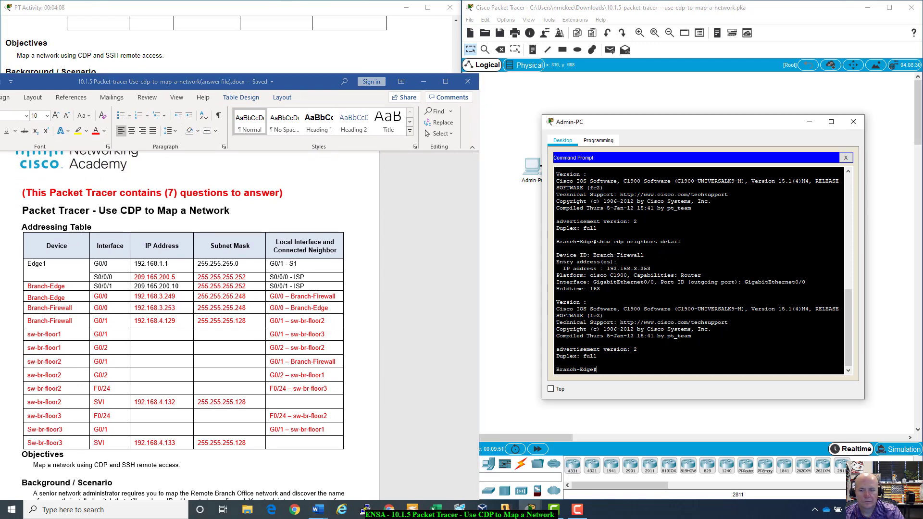
text(show ip)
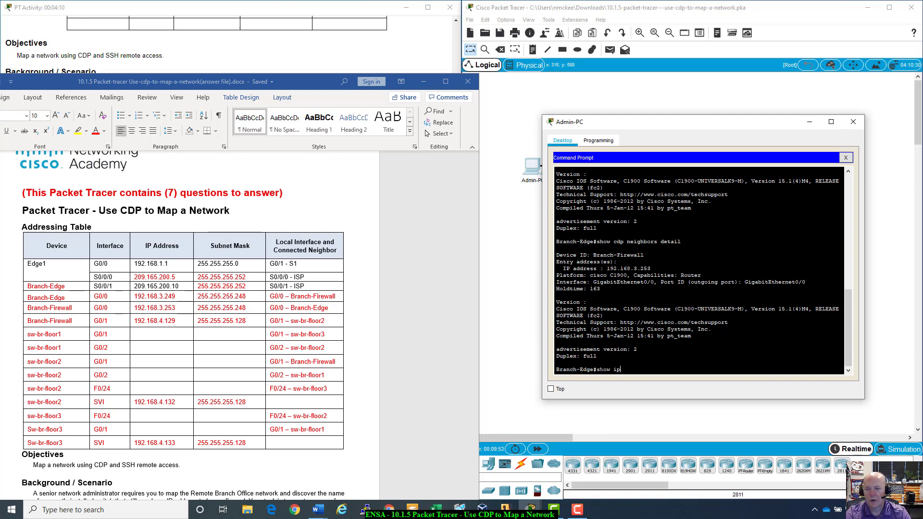
text( int)
key(Tab)
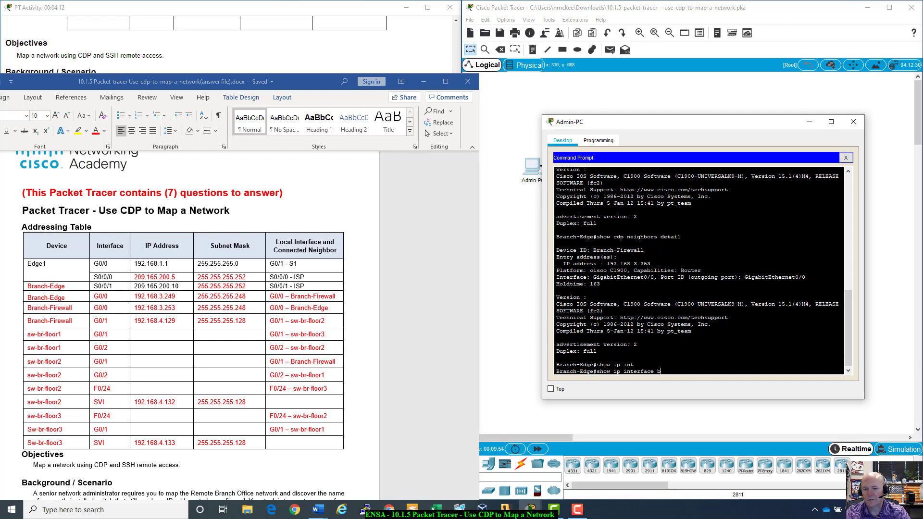
text(br)
key(Tab)
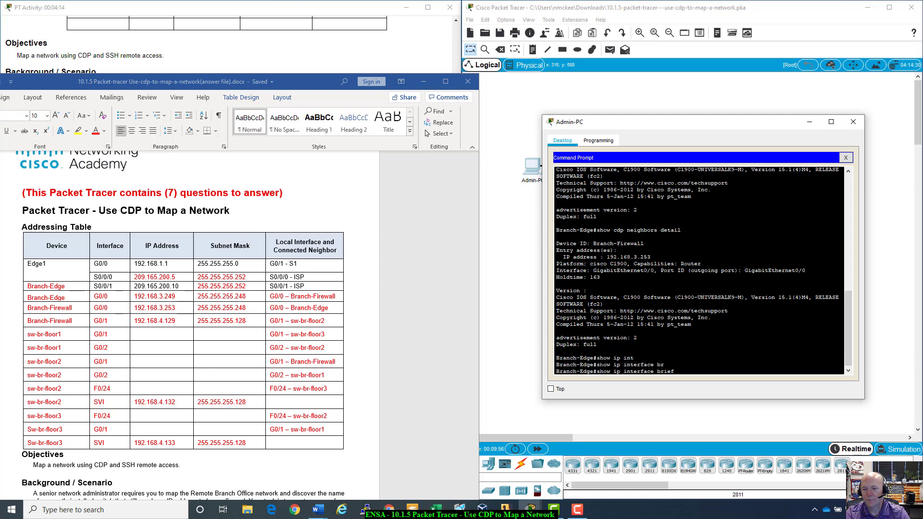
key(Return)
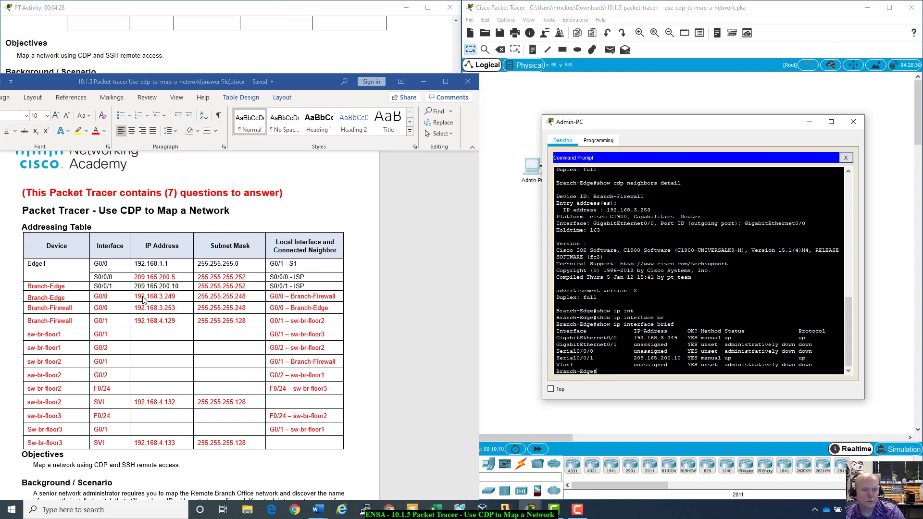
- Mark 192.168.3.253 in the Branch-Firewall entry, then get a fresh Branch-Edge prompt
drag(136, 307, 192, 308)
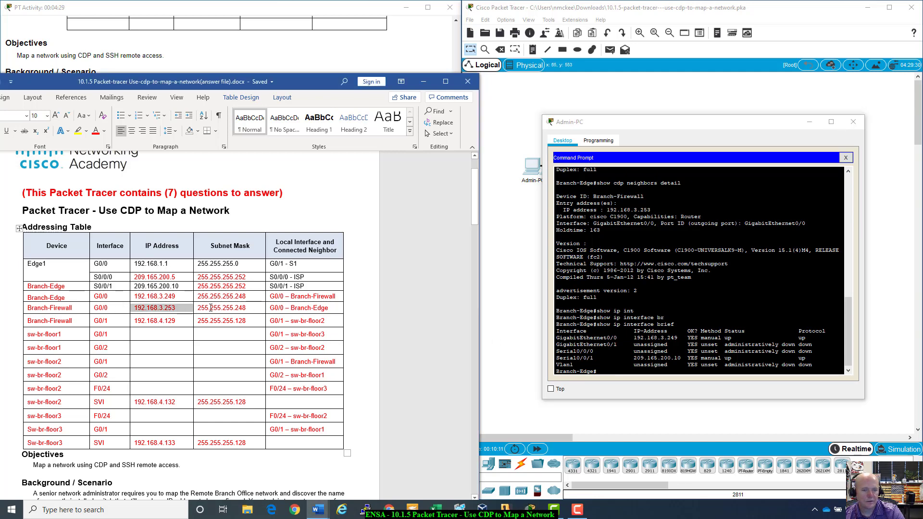
click(309, 296)
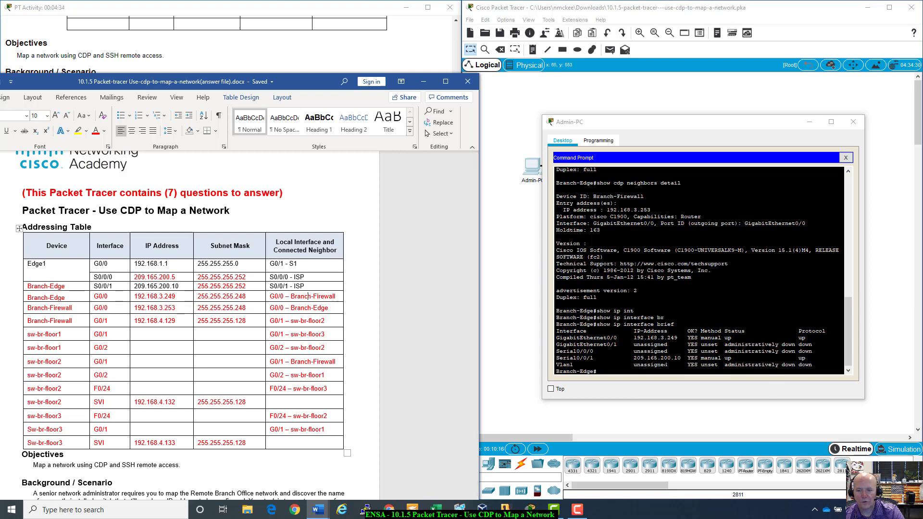
key(alt+Tab)
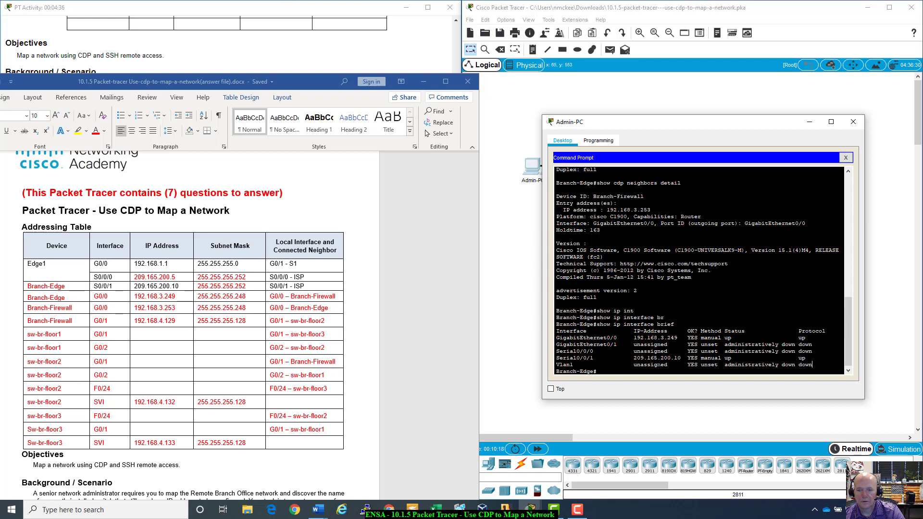
key(Return)
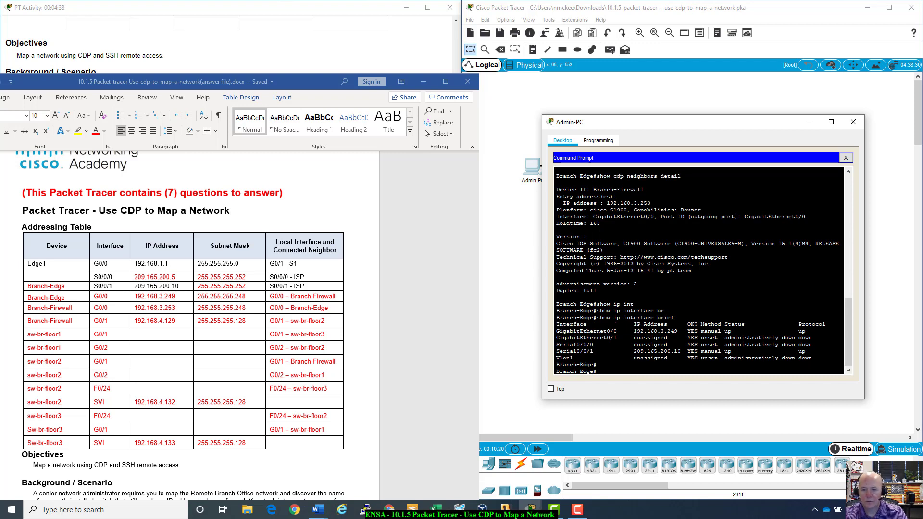
text(ss)
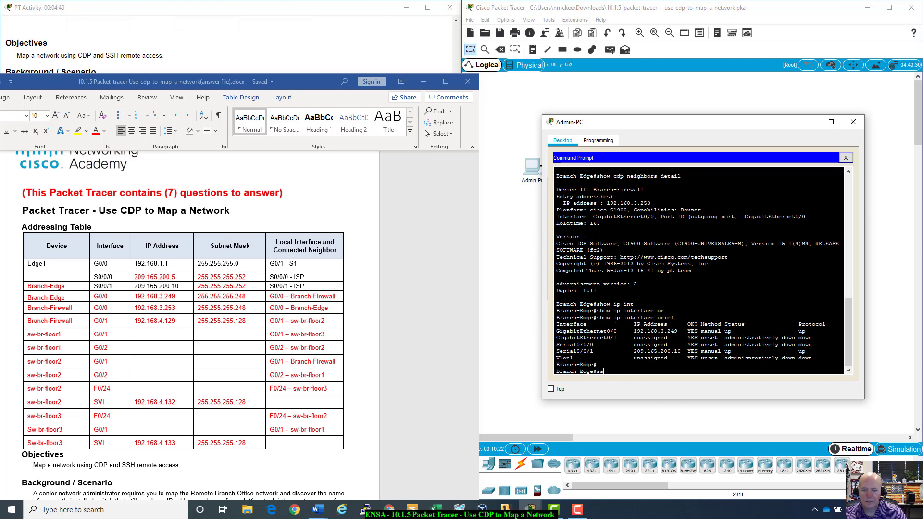
text(h -a)
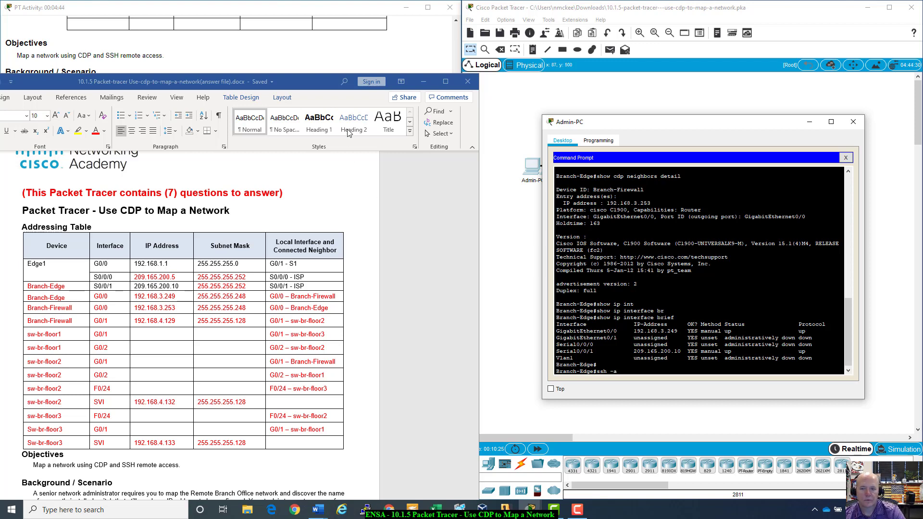
- Review the activity instructions and enter the branch username in the SSH command
click(423, 81)
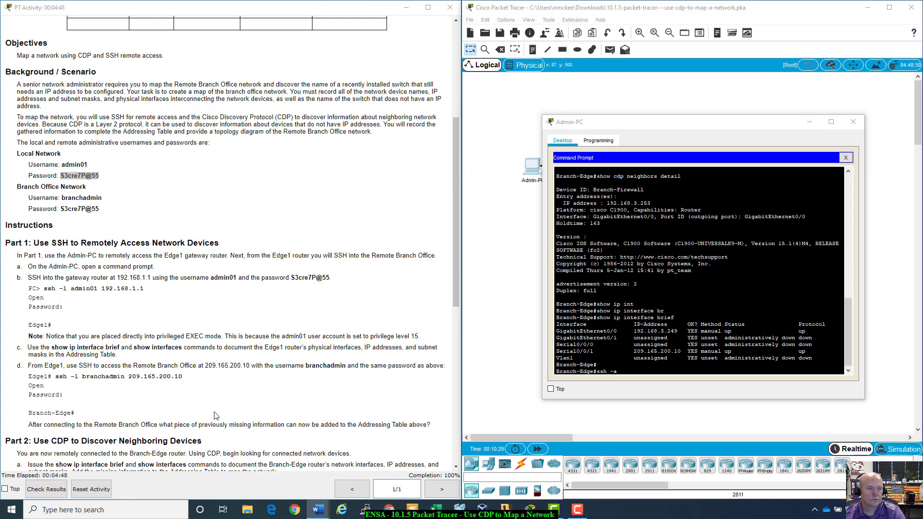
scroll(215, 415, up, 8)
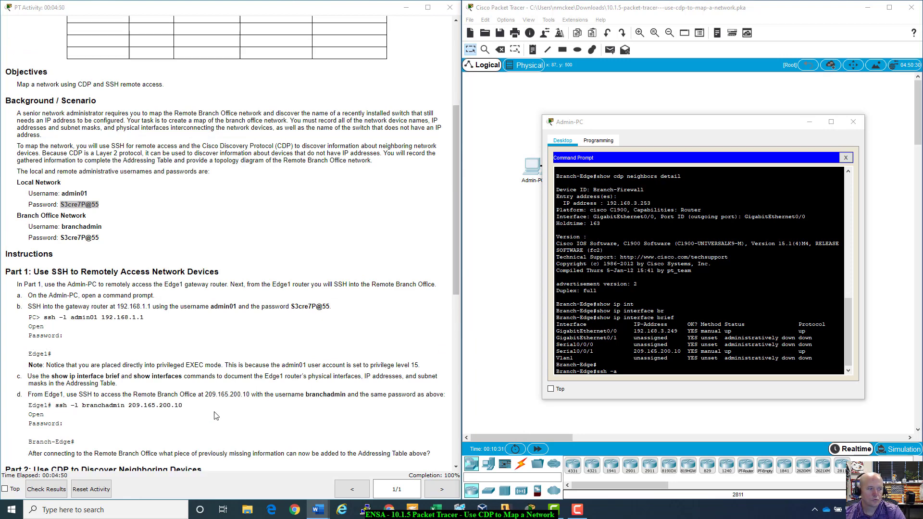
scroll(215, 416, down, 5)
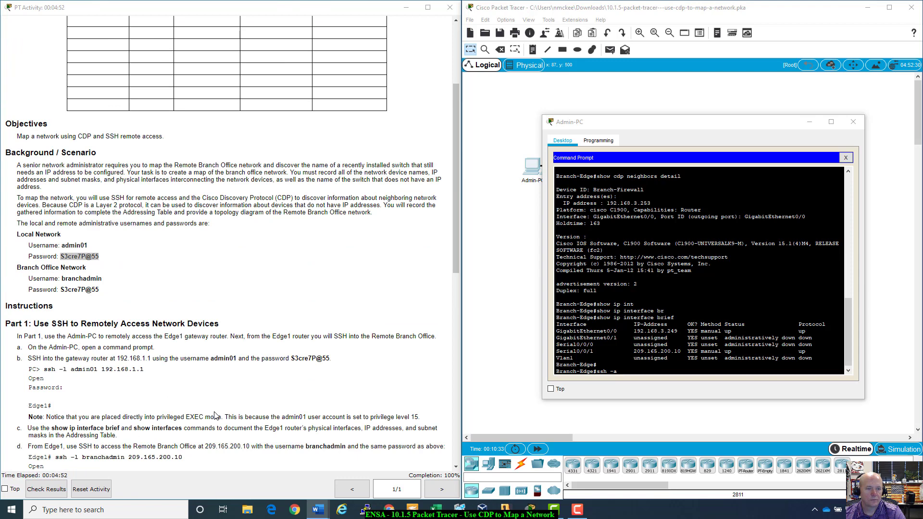
scroll(215, 416, down, 1)
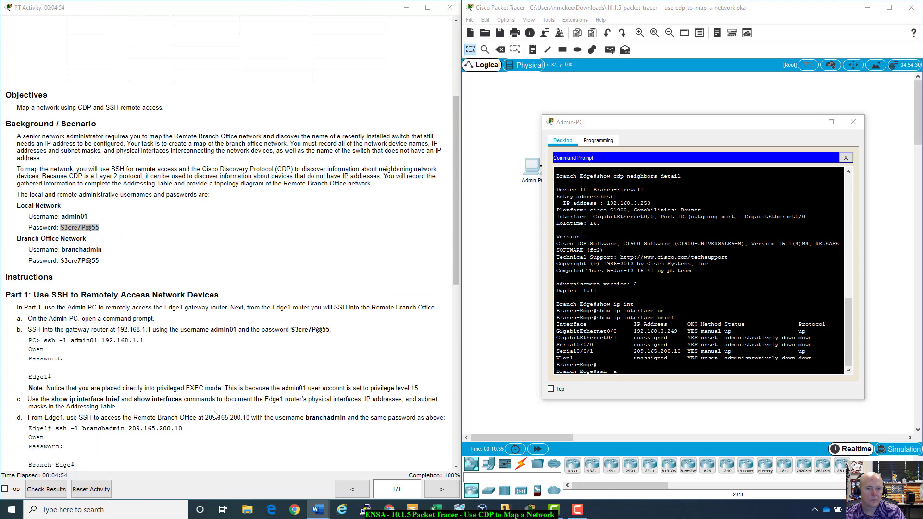
click(657, 379)
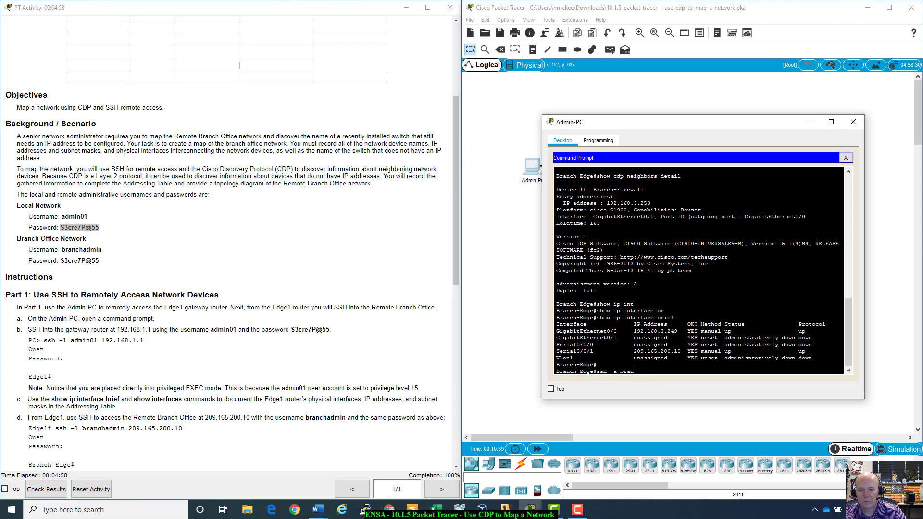
text(branchadmin)
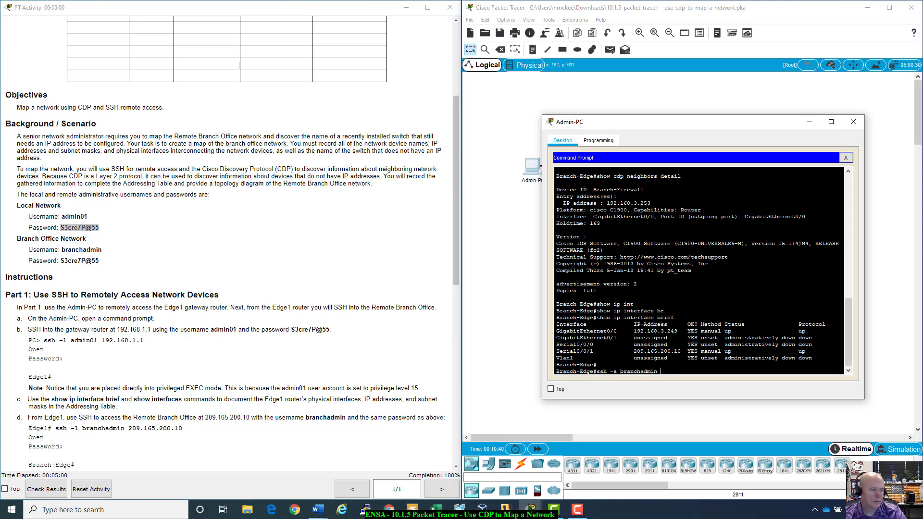
- Check the addressing table and run SSH toward Branch-Firewall at 192.168.3.253
click(318, 509)
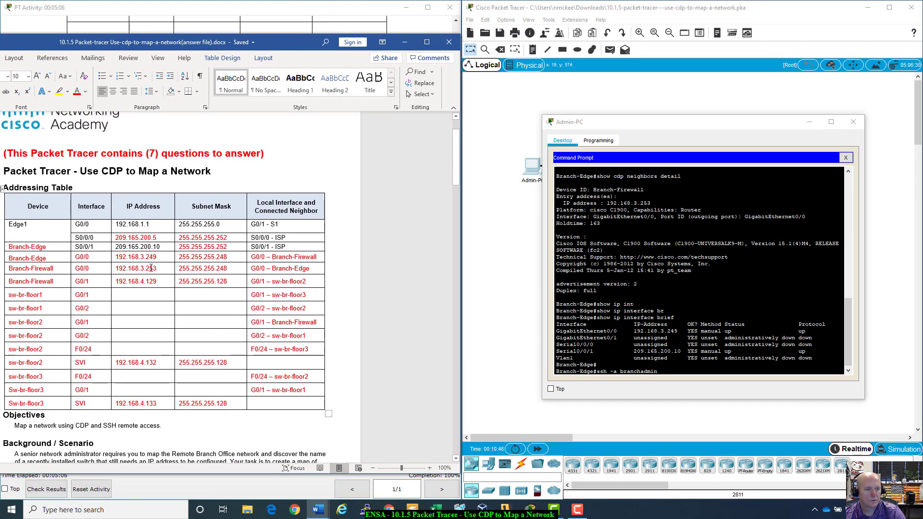
click(596, 364)
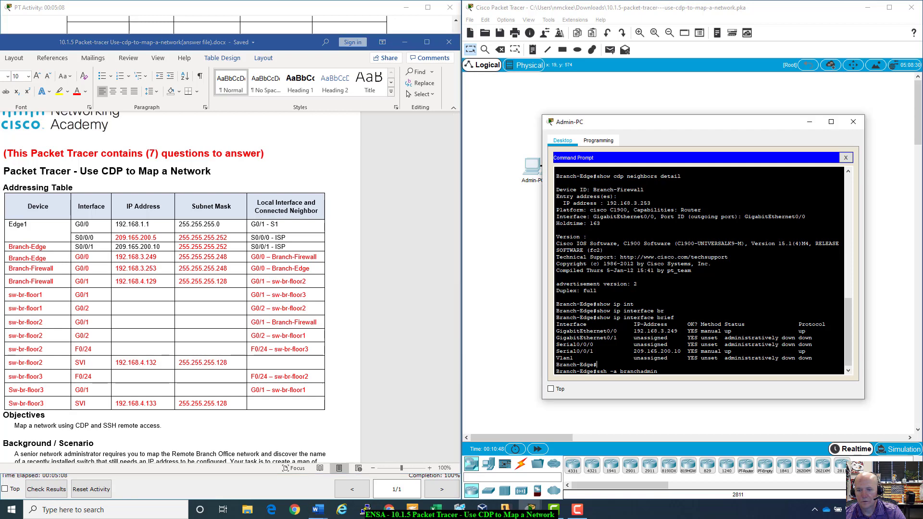
text(192)
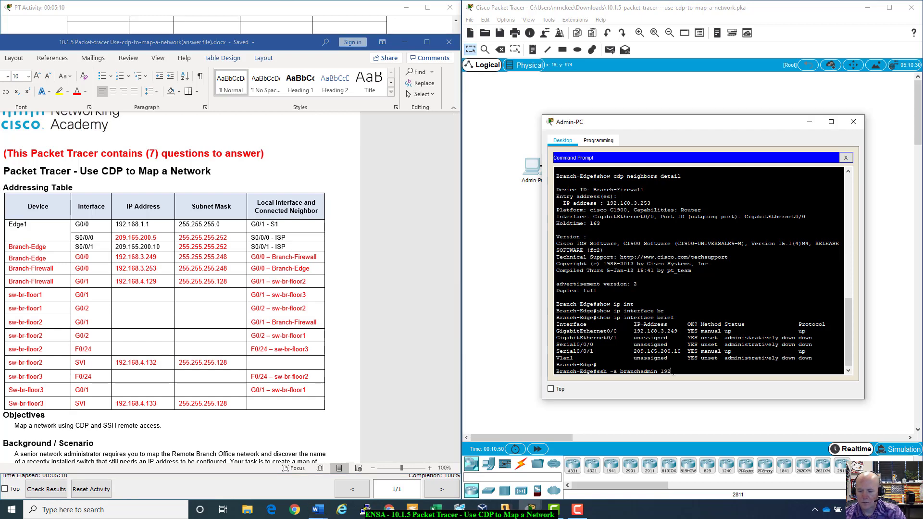
text(.168.)
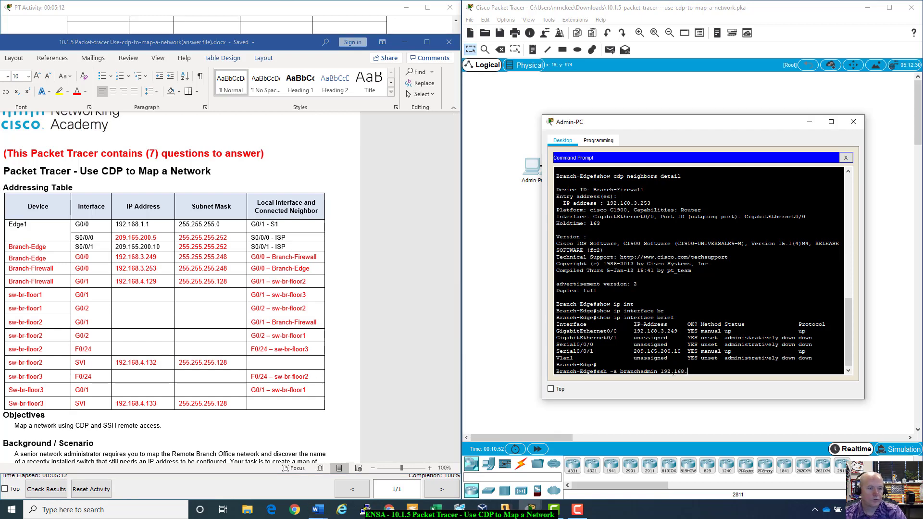
text(3.253)
key(Return)
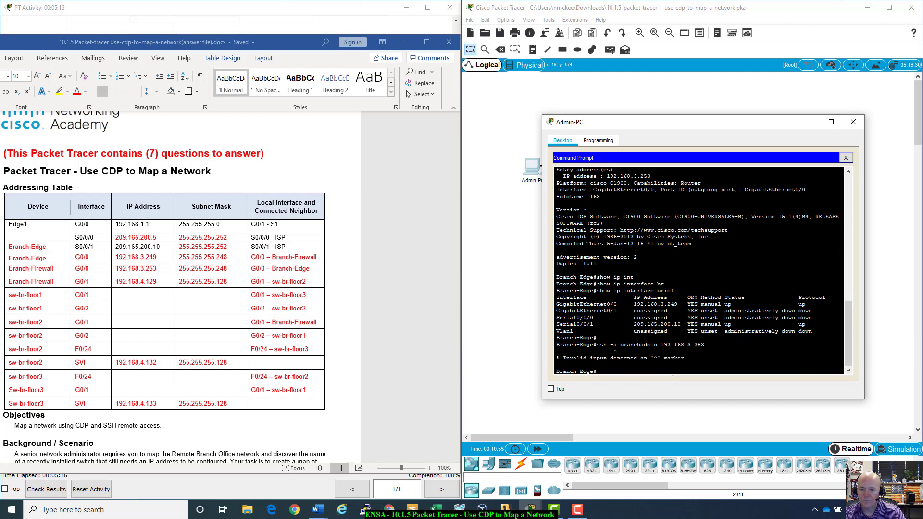
- Correct the mistyped -a option to -l and log in with the password
key(Up)
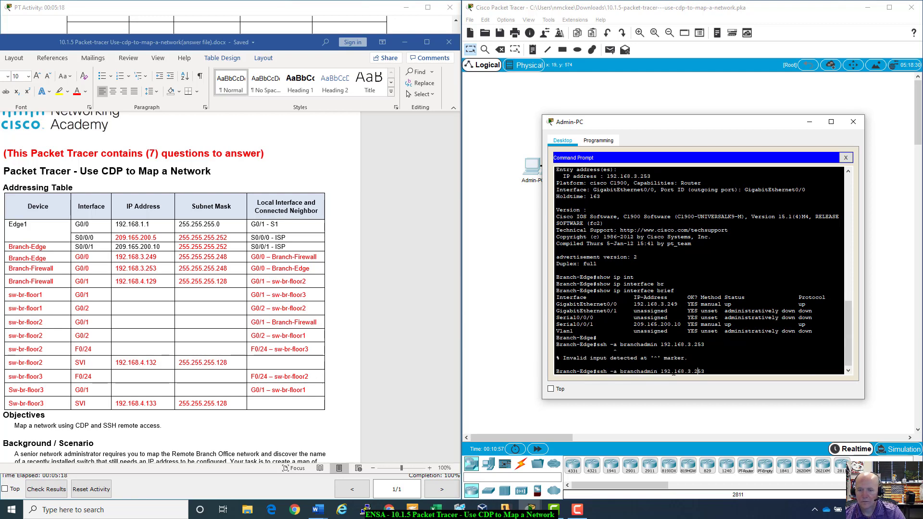
key(BackSpace)
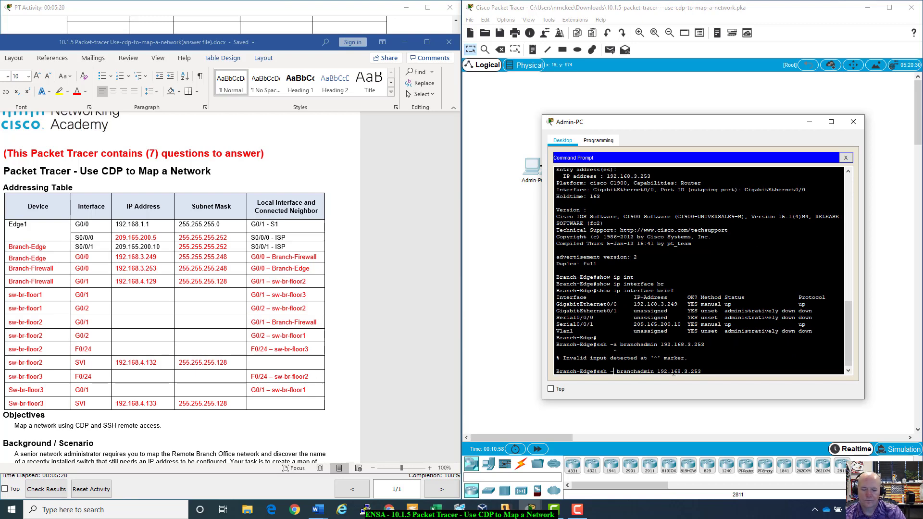
text(l)
key(Return)
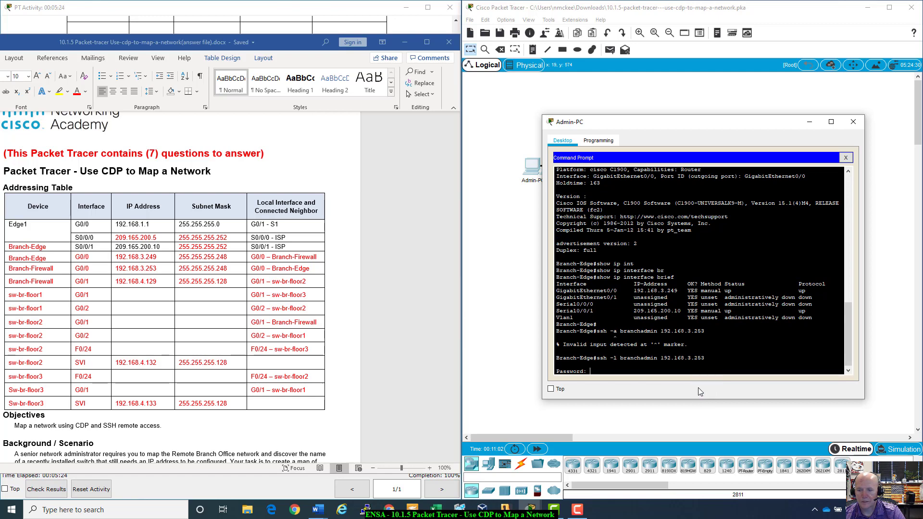
key(Return)
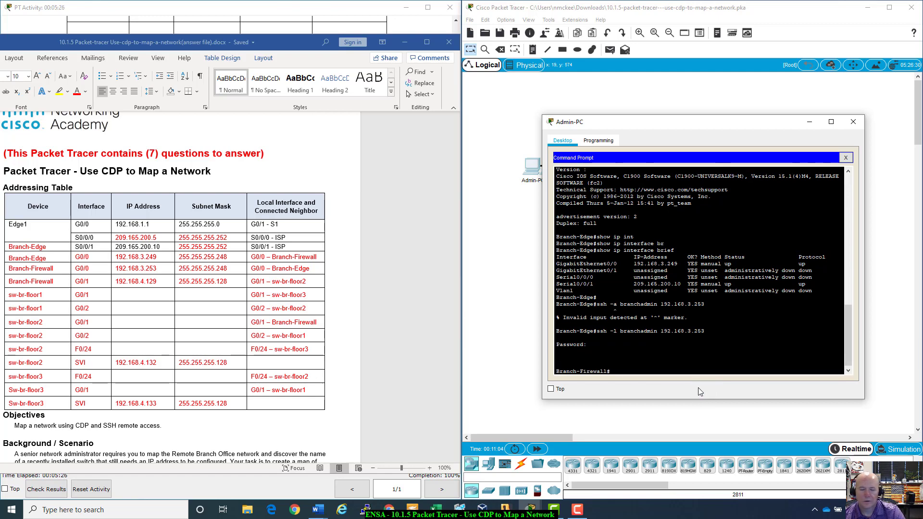
- List Branch-Firewall's CDP neighbors: sw-br-floor2 on Gig 0/1 and Branch-Edge on Gig 0/0
click(9, 271)
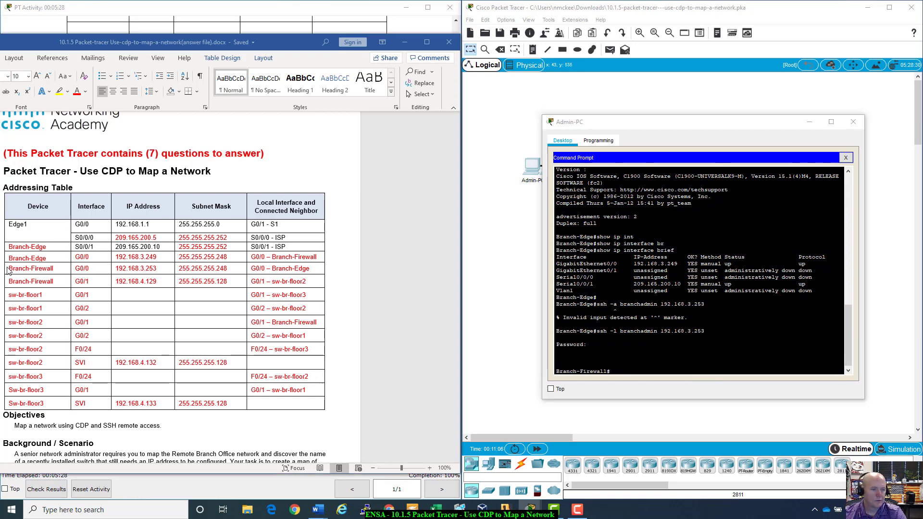
click(616, 374)
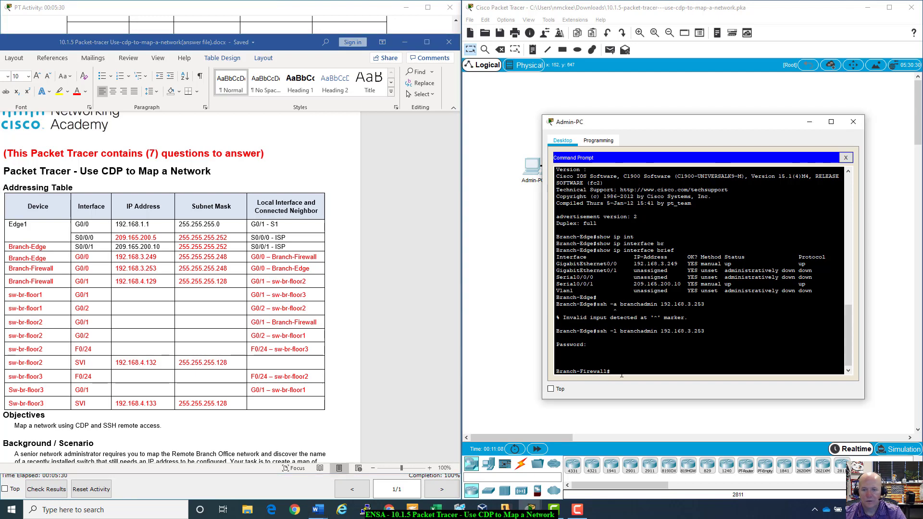
text(show)
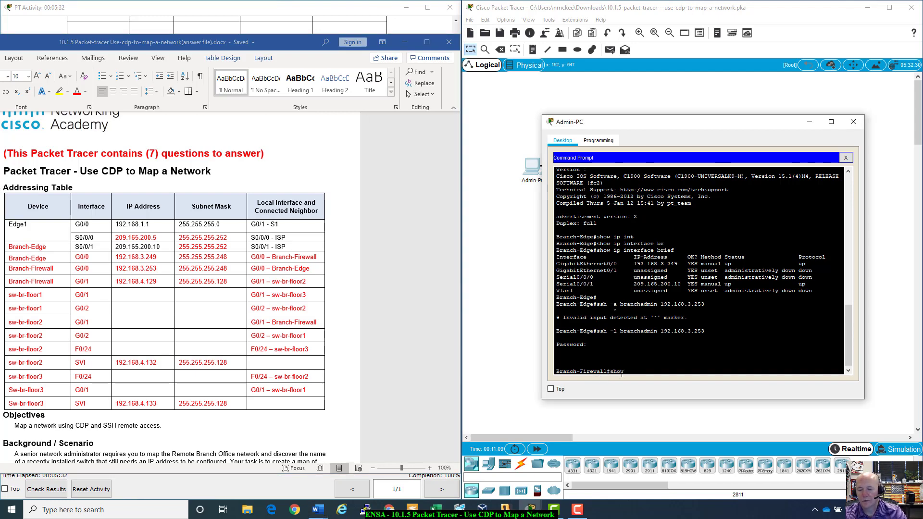
text( cdp me)
key(Tab)
key(Return)
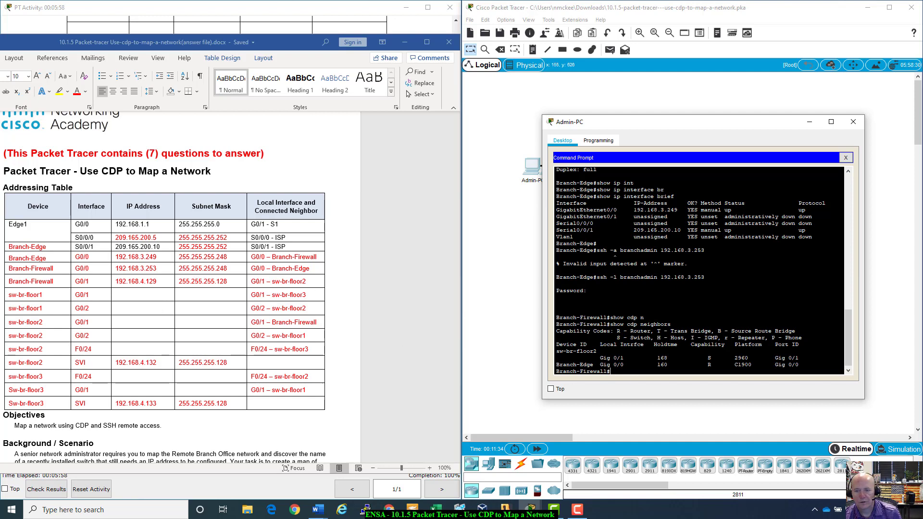
- Run show cdp neighbors detail on Branch-Firewall
key(Up)
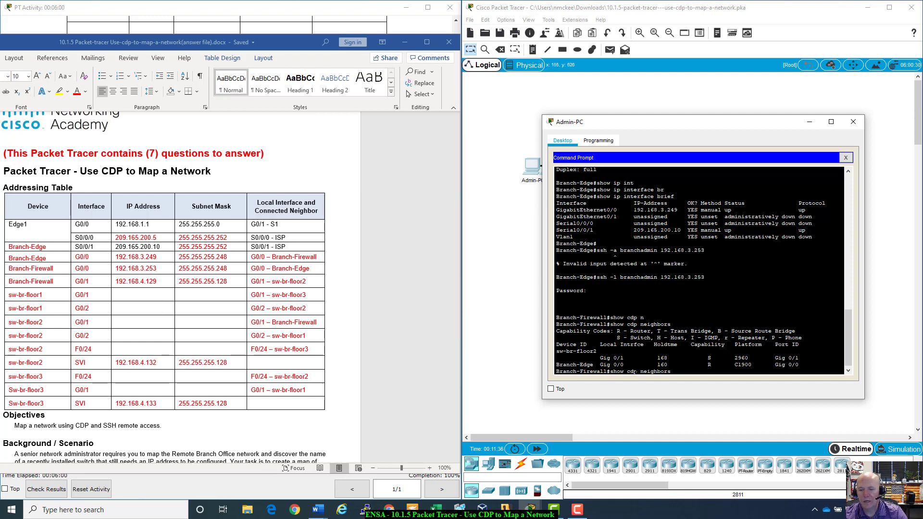
text(?)
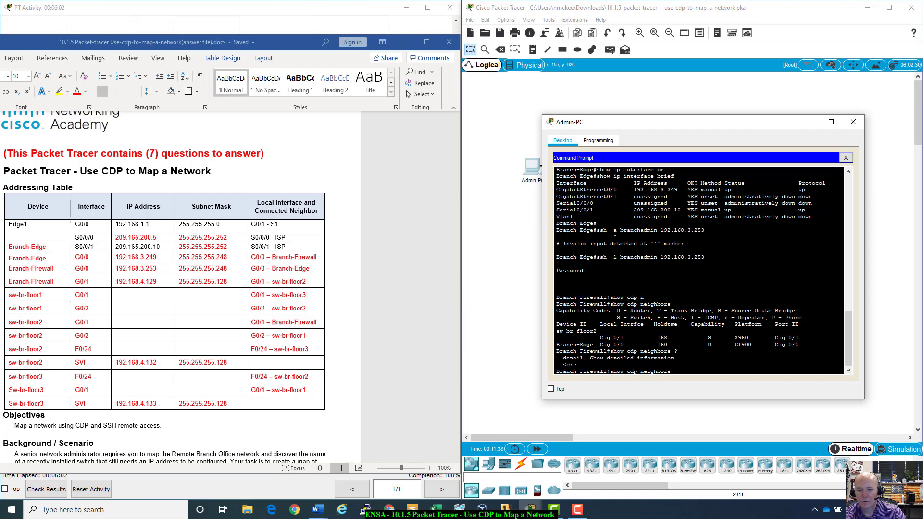
text(det)
key(Tab)
key(Return)
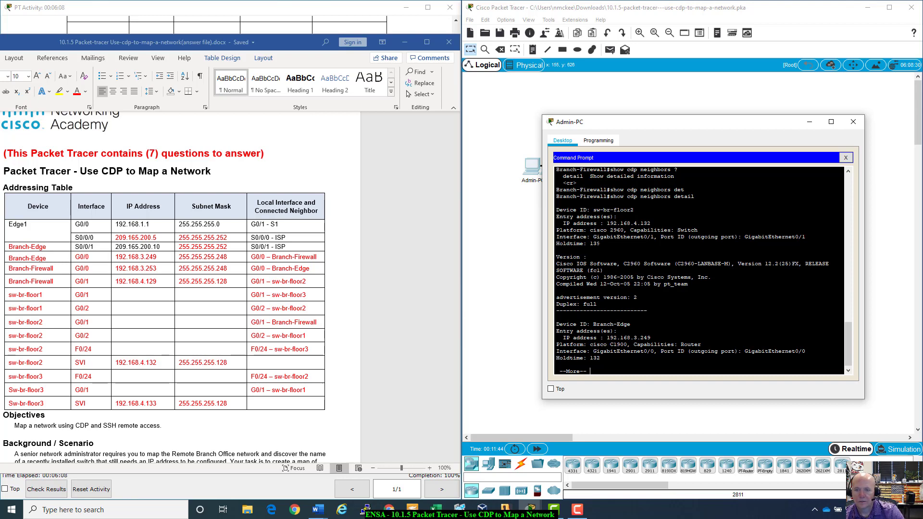
- Page through the CDP detail showing sw-br-floor2 at 192.168.4.132 and Branch-Edge at 192.168.3.249
scroll(699, 269, up, 5)
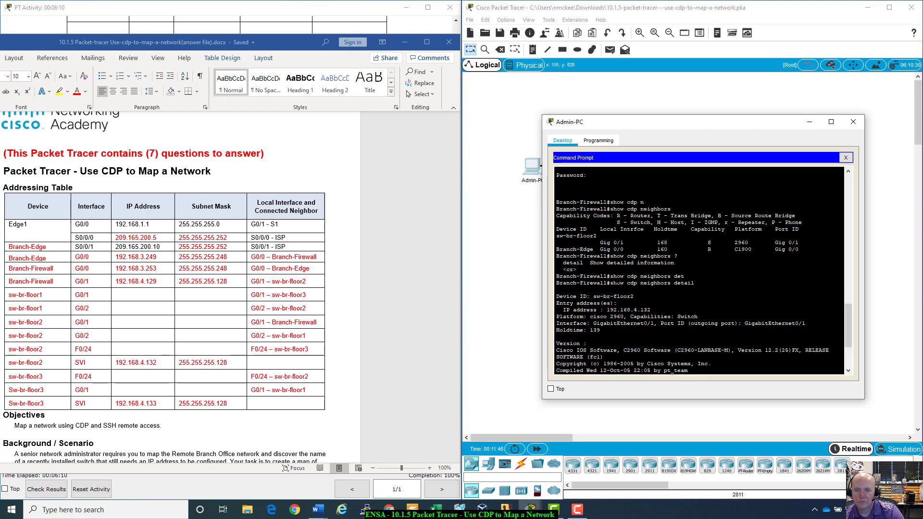
scroll(616, 283, down, 2)
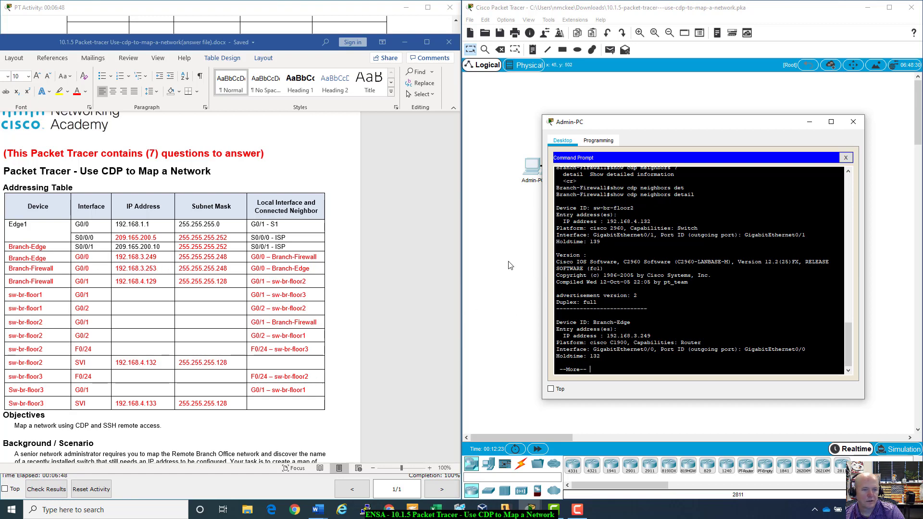
key(space)
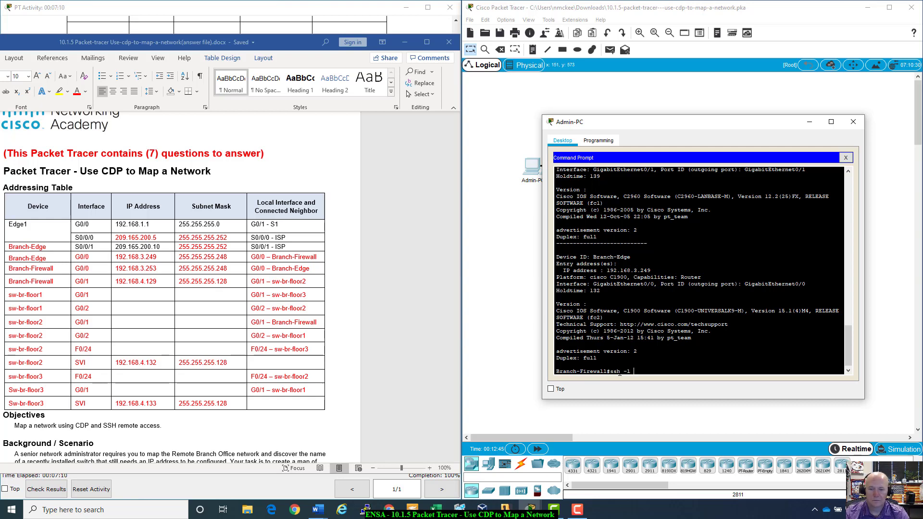
- Check the login credentials and enter the branch username in the SSH command
click(325, 10)
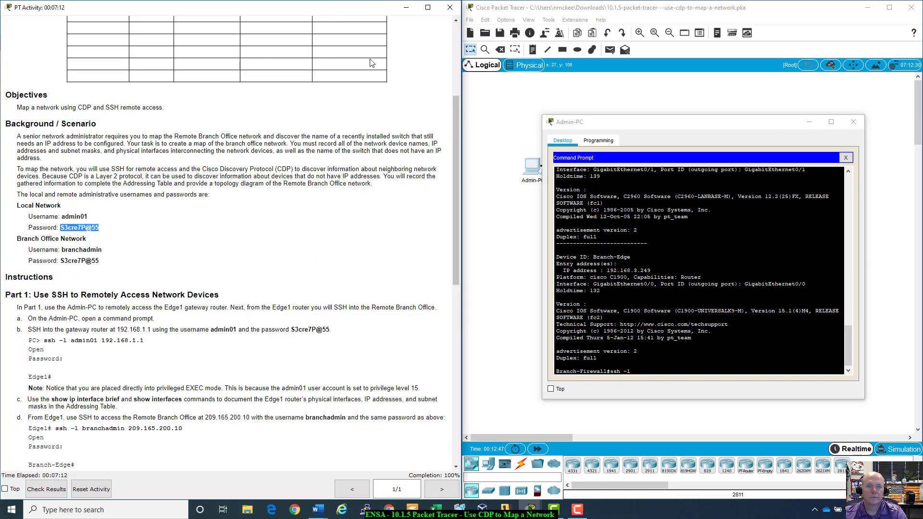
click(648, 383)
text(branch)
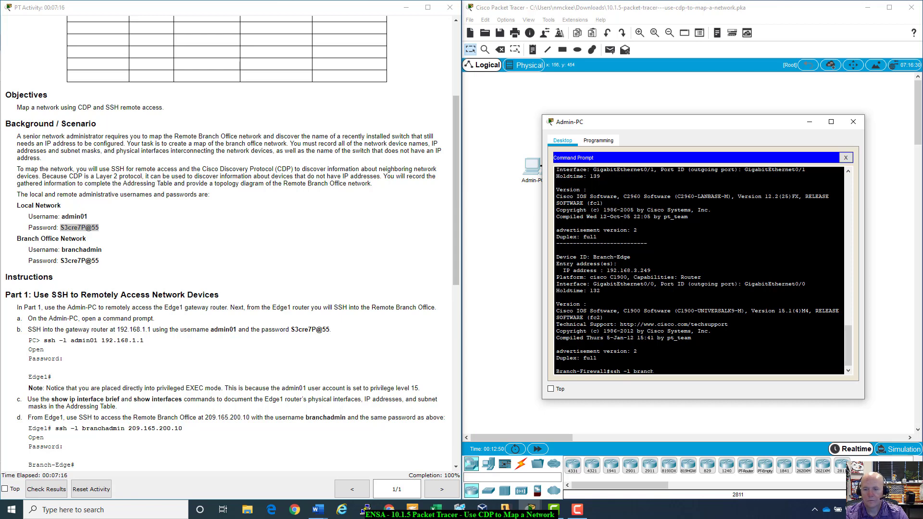
text(admin)
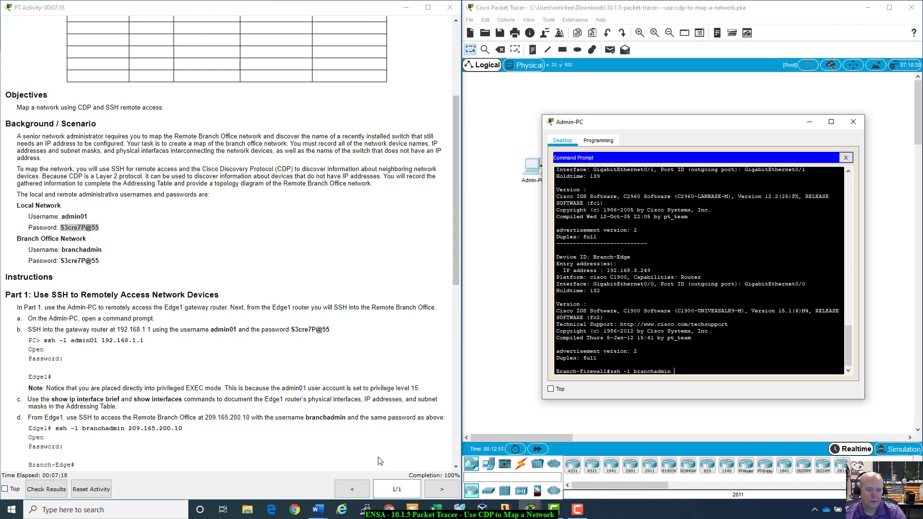
click(444, 514)
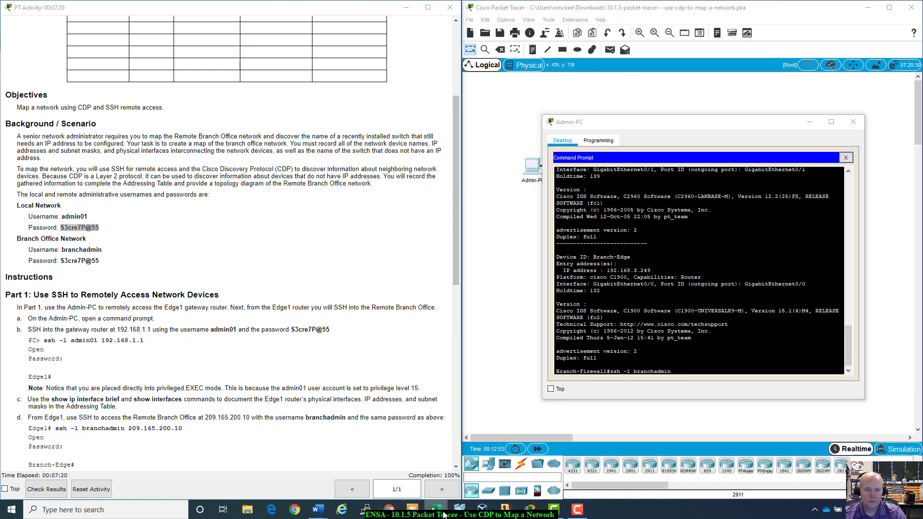
click(530, 510)
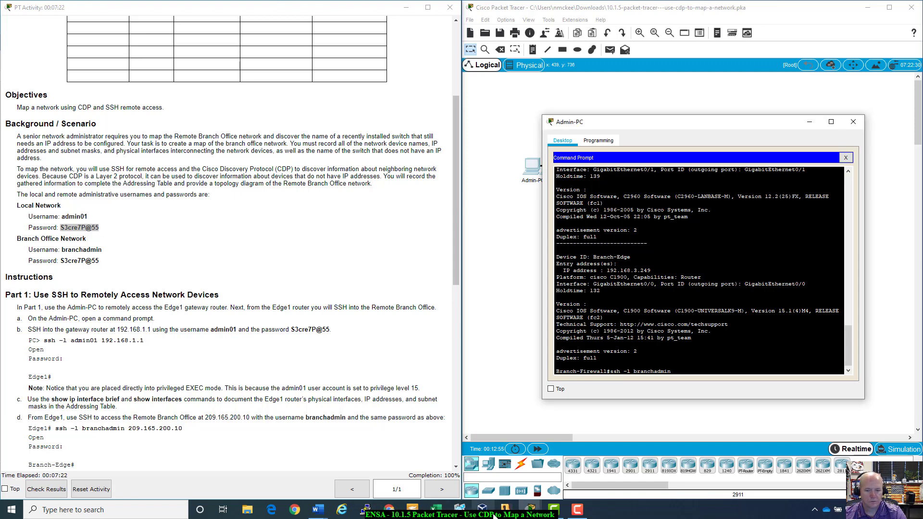
- Close the instructor Word document and place the answer file beside the terminal
mouse_move(319, 512)
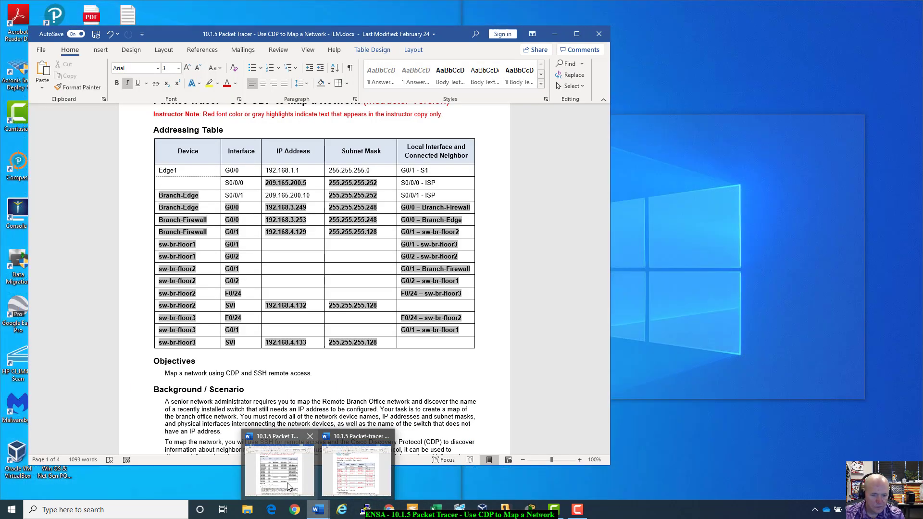
click(287, 483)
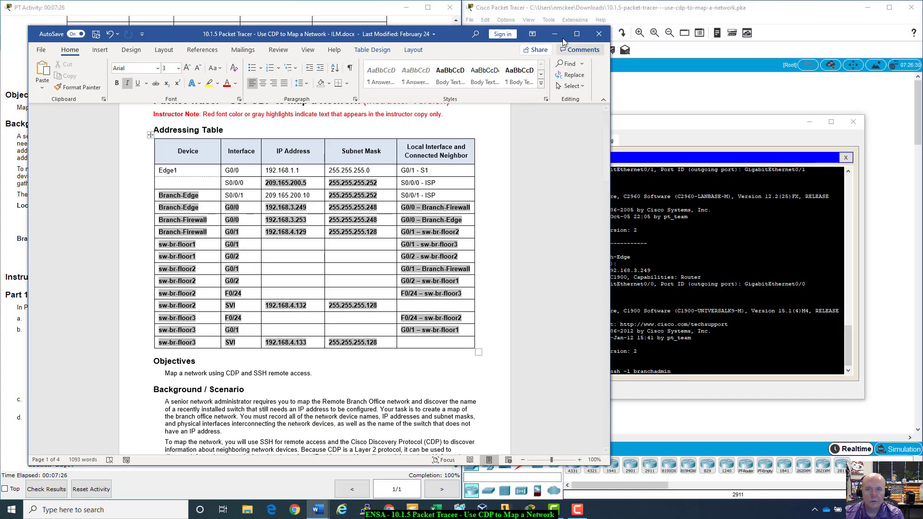
click(554, 34)
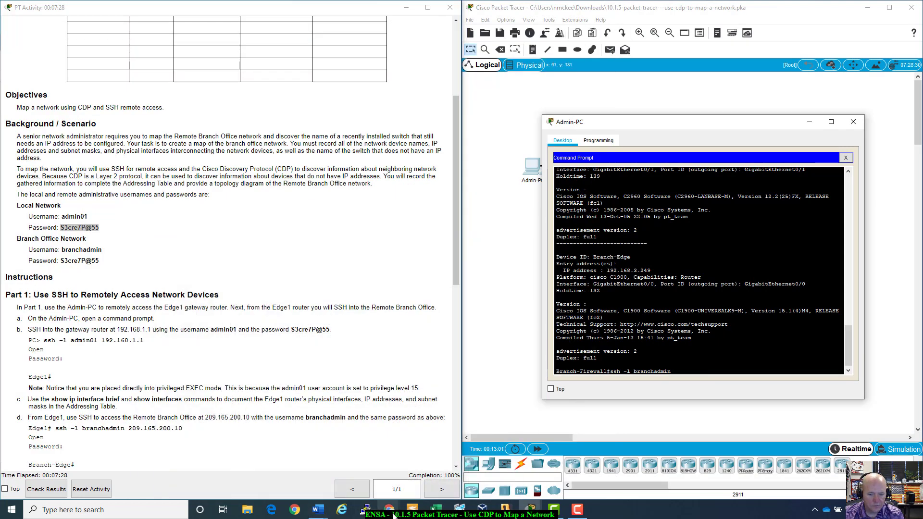
mouse_move(324, 513)
click(356, 464)
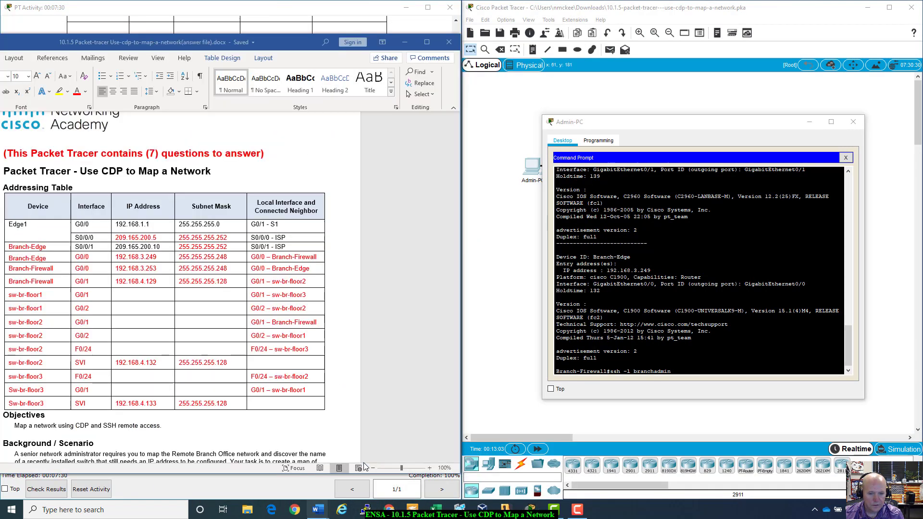
drag(300, 51, 327, 46)
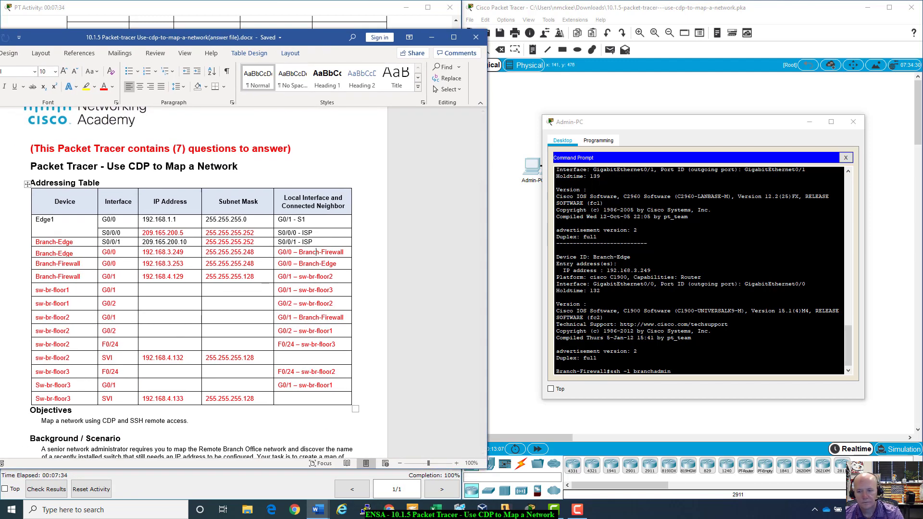
key(alt+Tab)
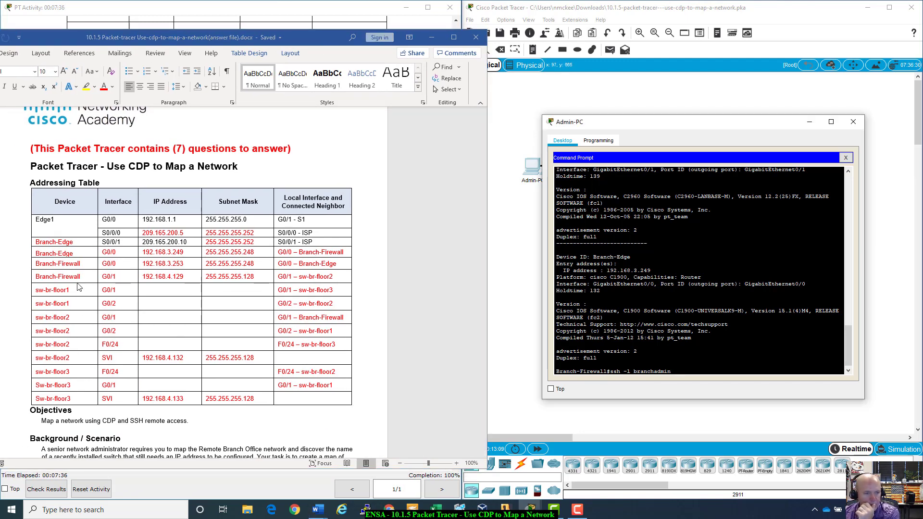
key(alt+Tab)
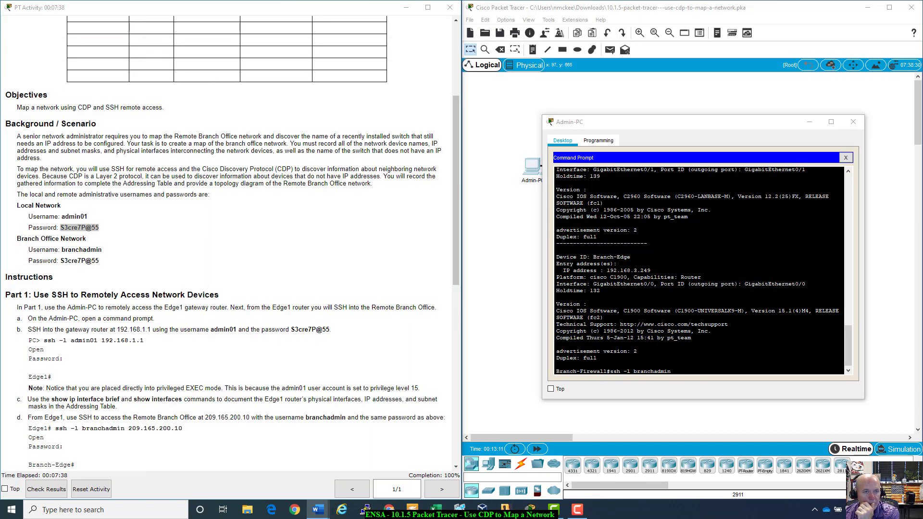
key(alt+Tab)
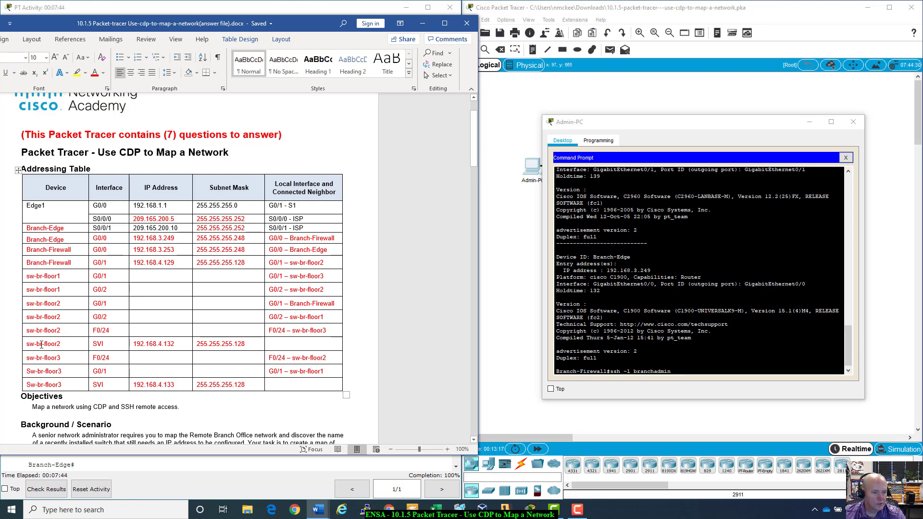
- SSH to sw-br-floor2 at 192.168.4.132 and log in with the password
click(686, 374)
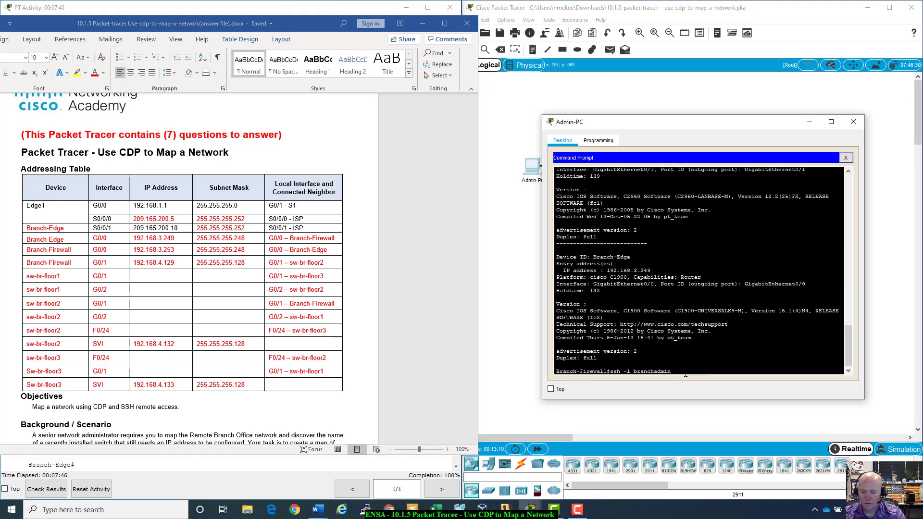
text(192.168.4)
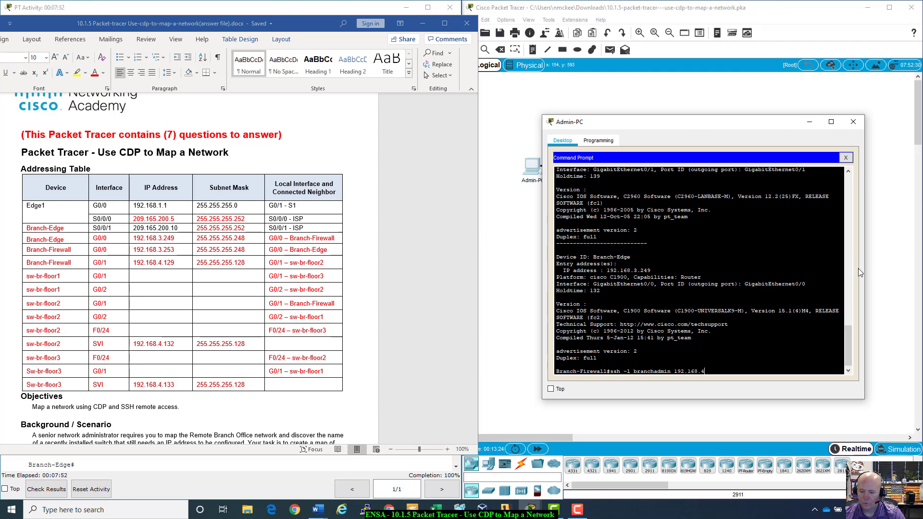
text(.132)
key(Return)
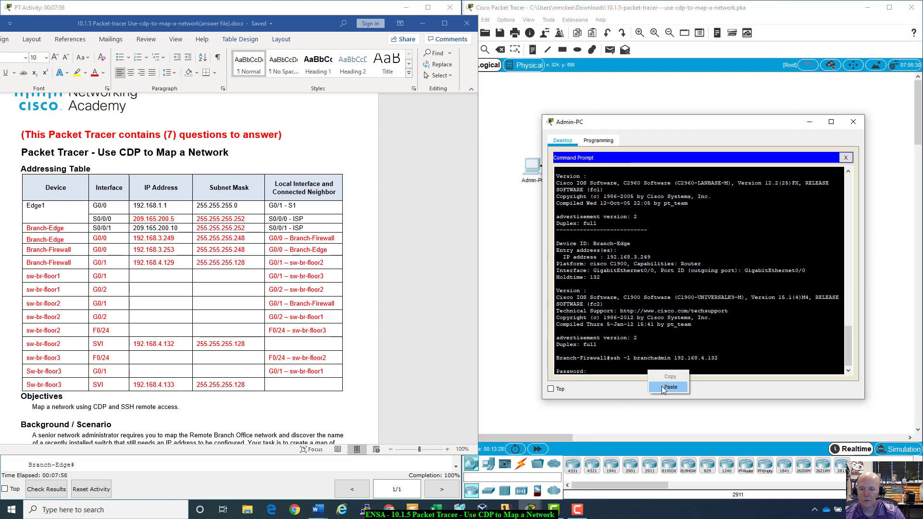
key(Return)
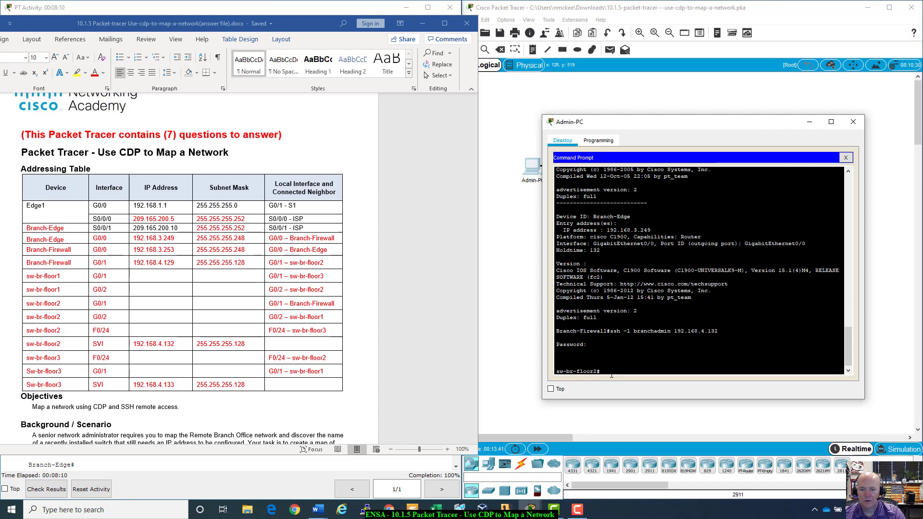
- Display sw-br-floor2's running configuration, noting the VLAN 1 subnet mask
text(shw)
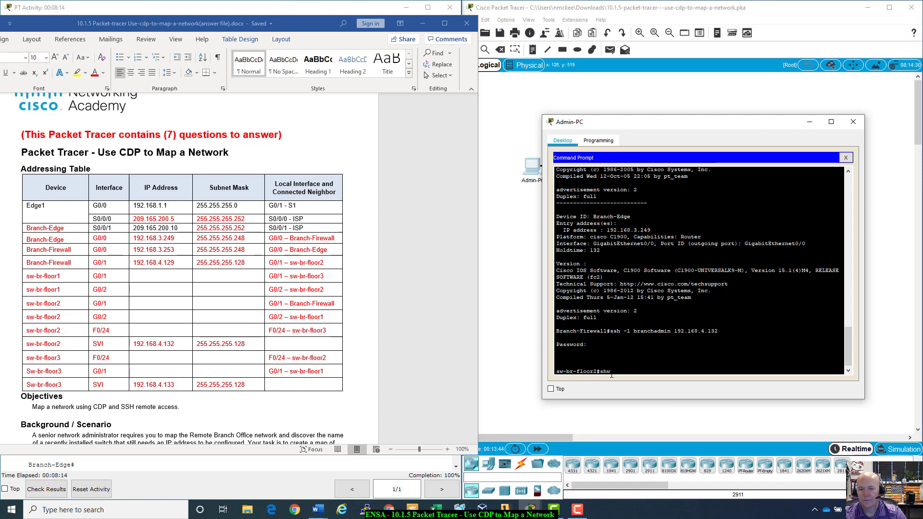
text(oo run)
key(Return)
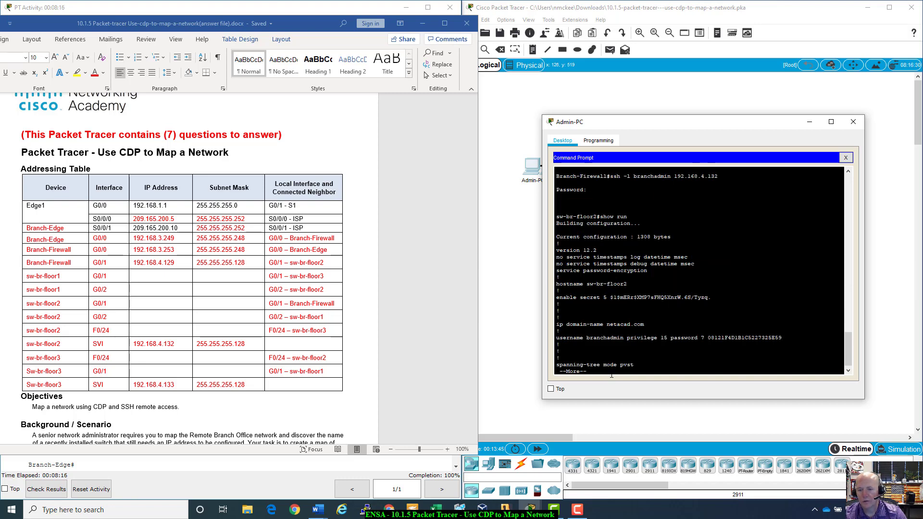
key(space)
key(space)
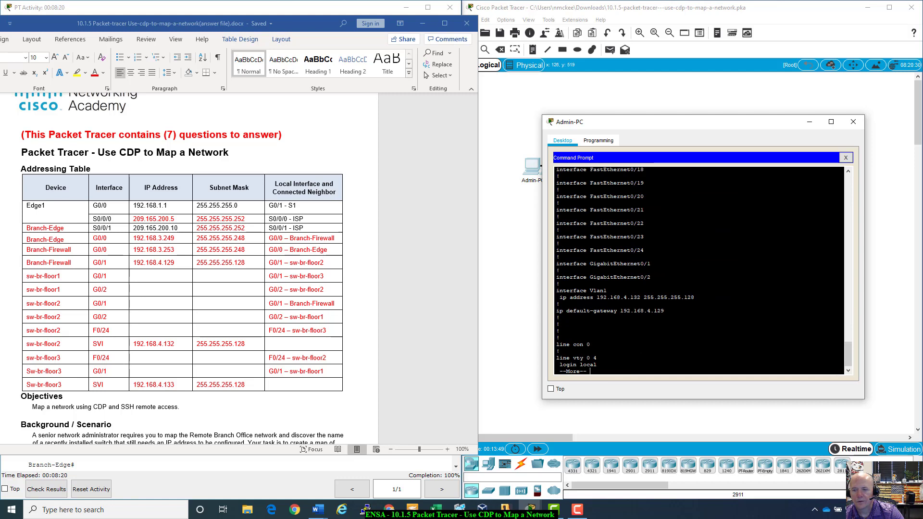
drag(695, 297, 647, 297)
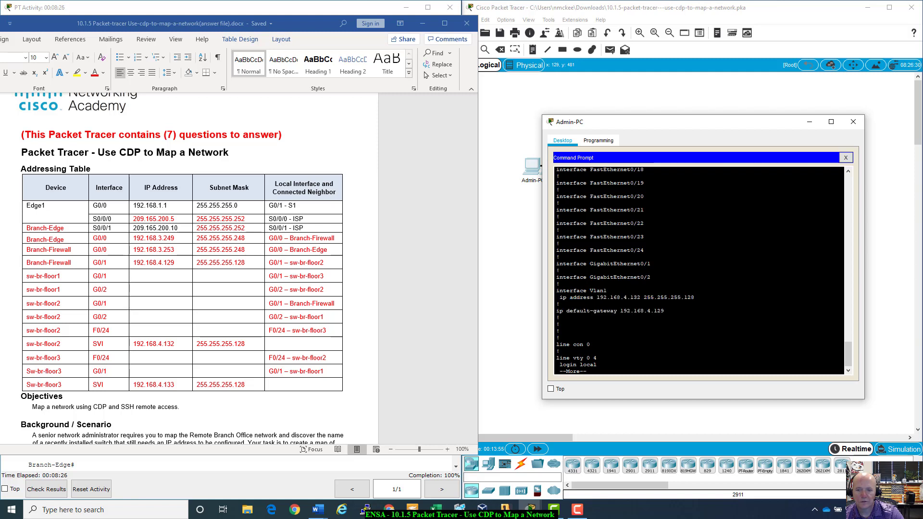
key(space)
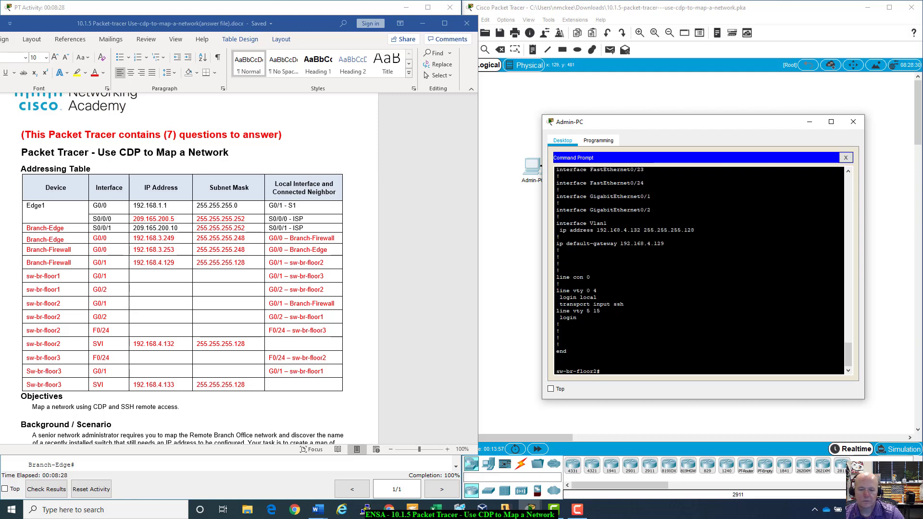
- List sw-br-floor2's CDP neighbors and compare them with its SVI row in the Word table
text(show cdp)
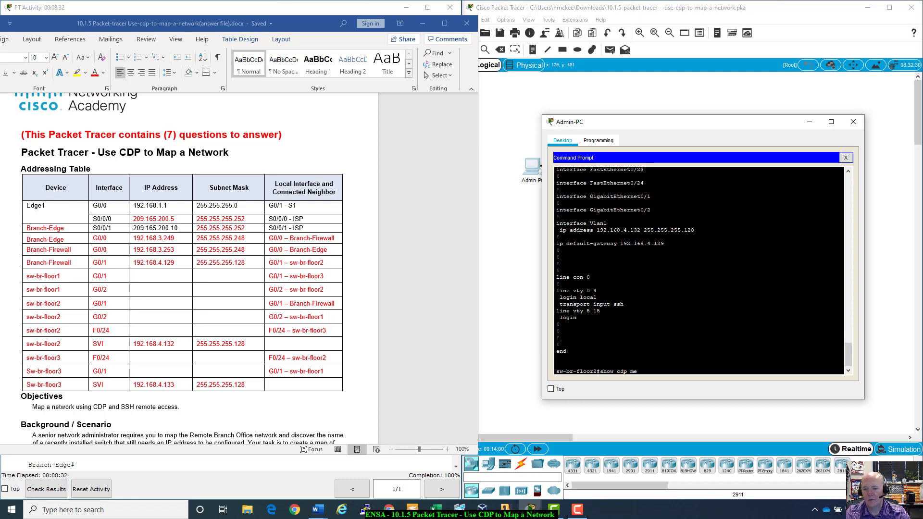
text( ne)
key(Tab)
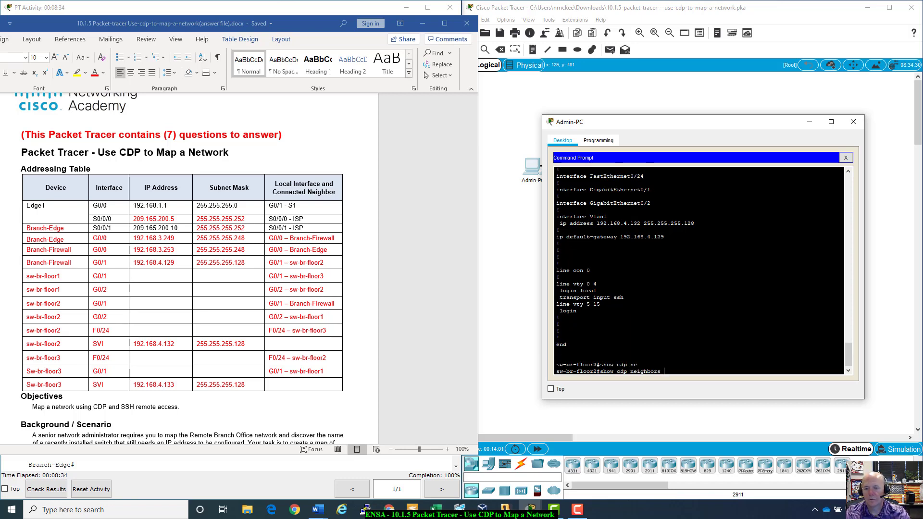
key(Return)
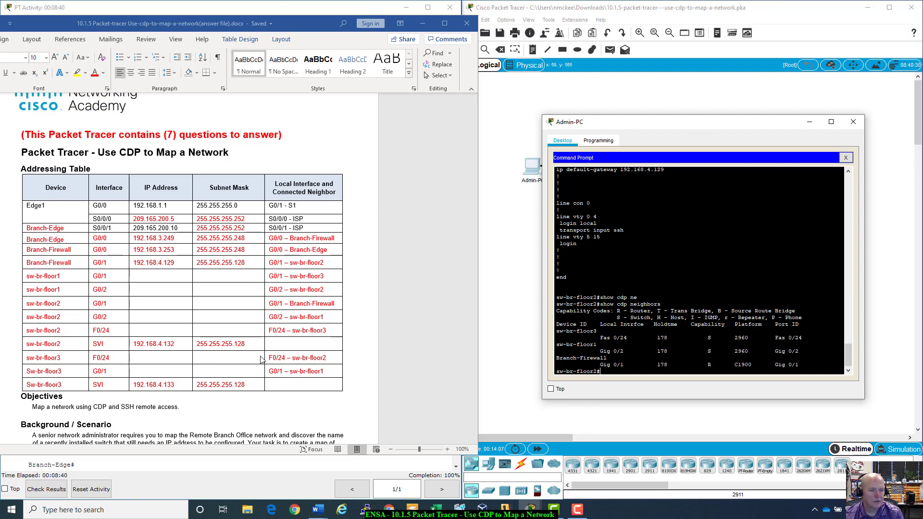
click(186, 340)
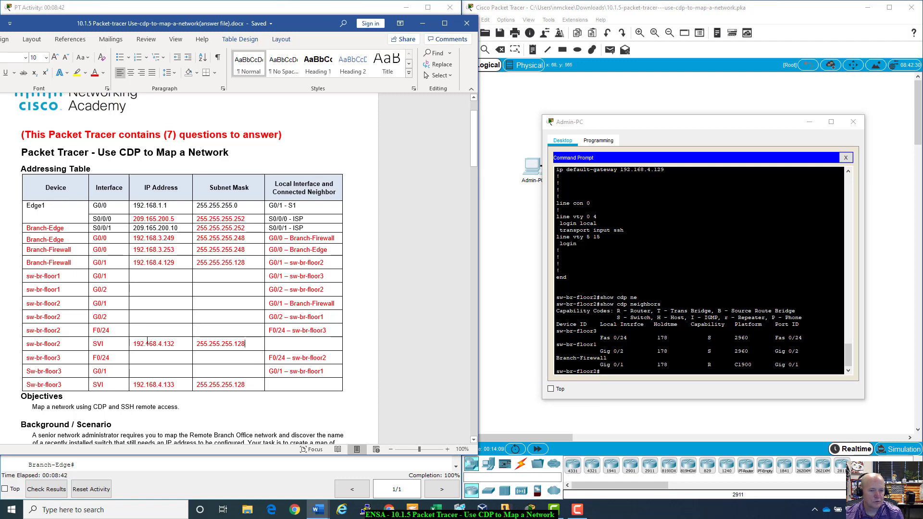
drag(244, 348, 34, 344)
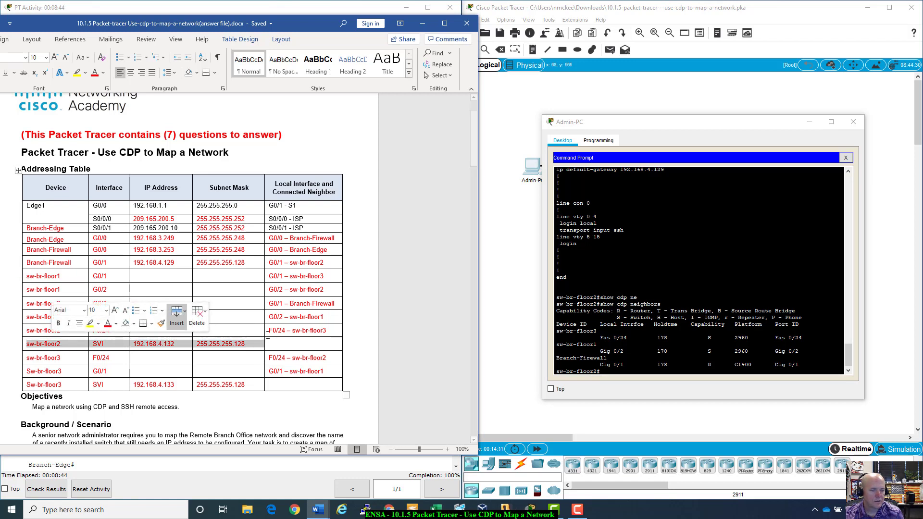
key(alt+Tab)
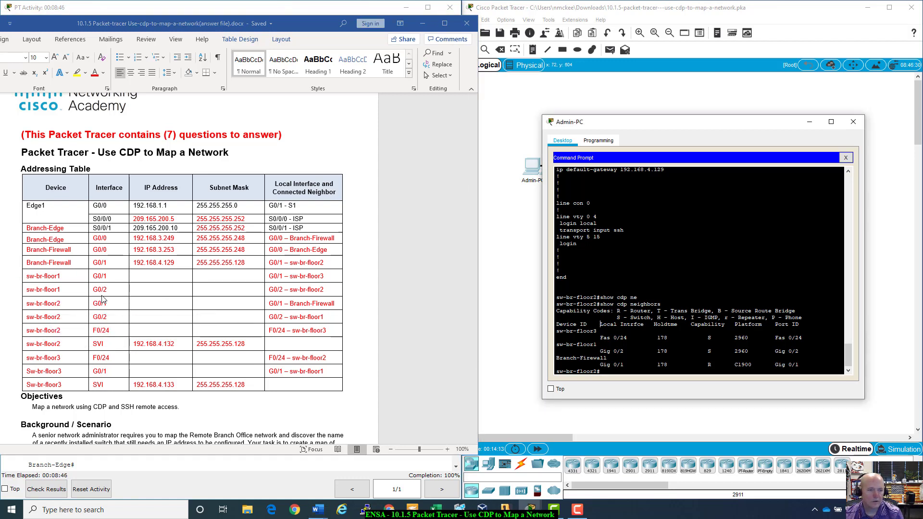
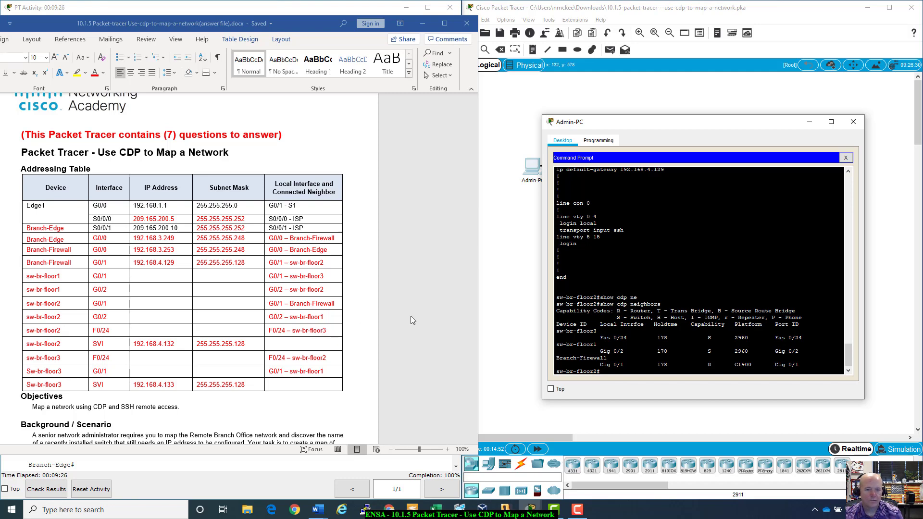
- Run 'show cdp neighbors detail' on sw-br-floor2 by recalling the previous command
scroll(411, 316, down, 2)
scroll(209, 322, up, 2)
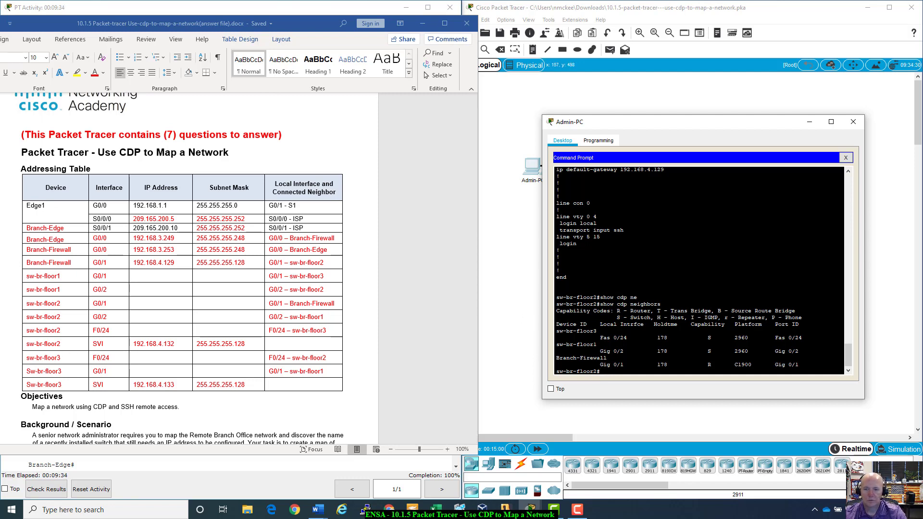
key(Up)
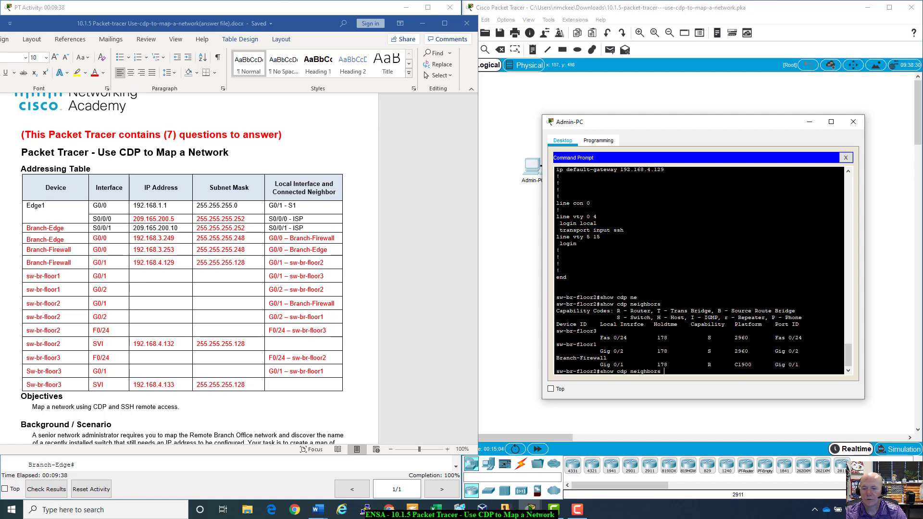
text(?)
text(de)
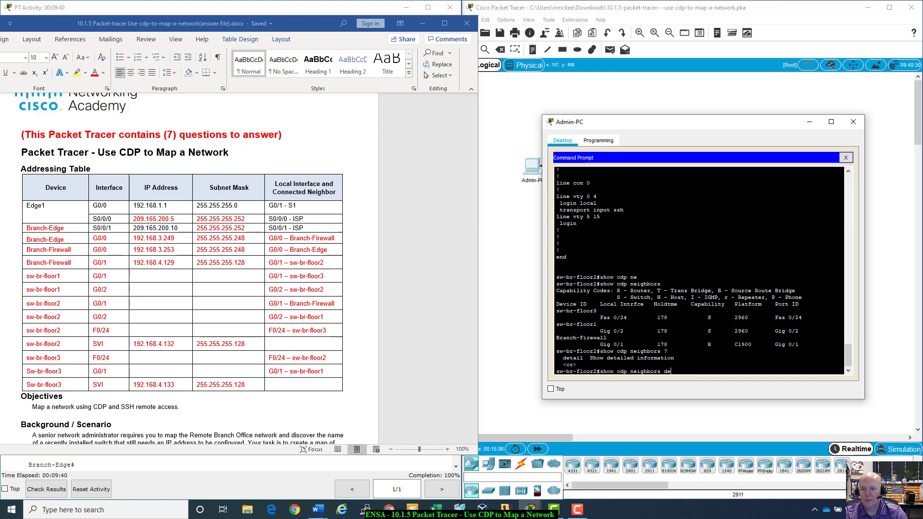
key(Tab)
key(Return)
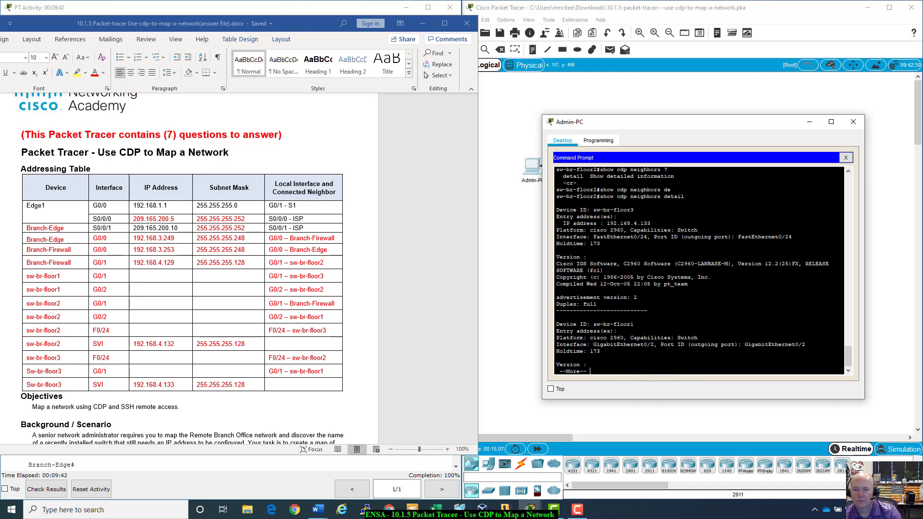
- Highlight sw-br-floor3's entry with address 192.168.4.133 and the sw-br-floor1 neighbor details
scroll(699, 269, up, 3)
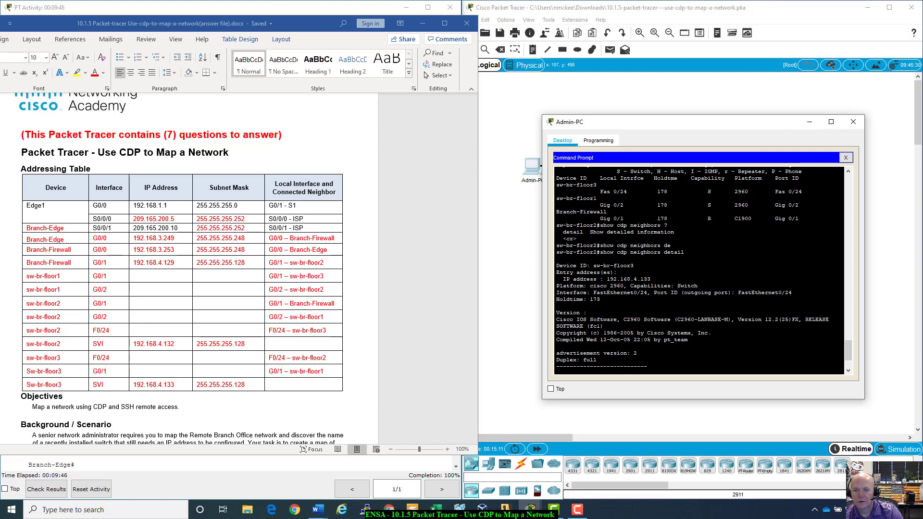
drag(594, 265, 650, 280)
click(619, 272)
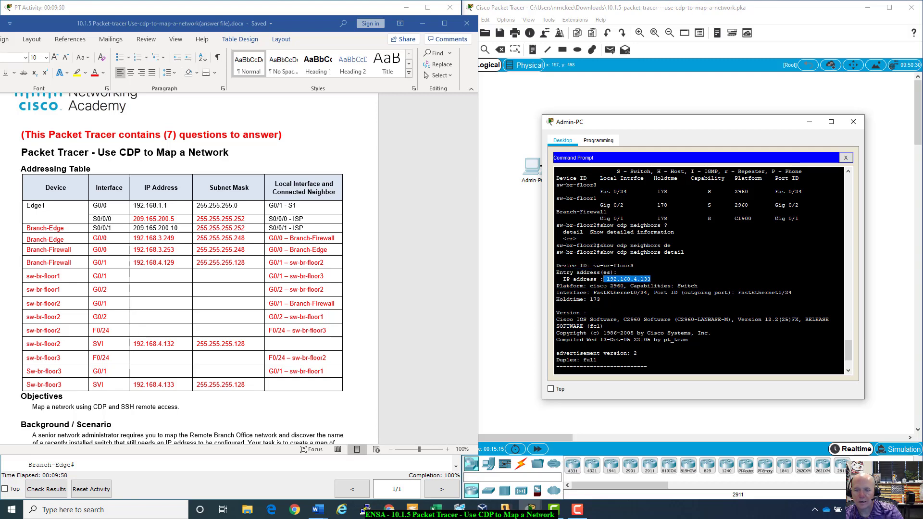
scroll(700, 269, down, 3)
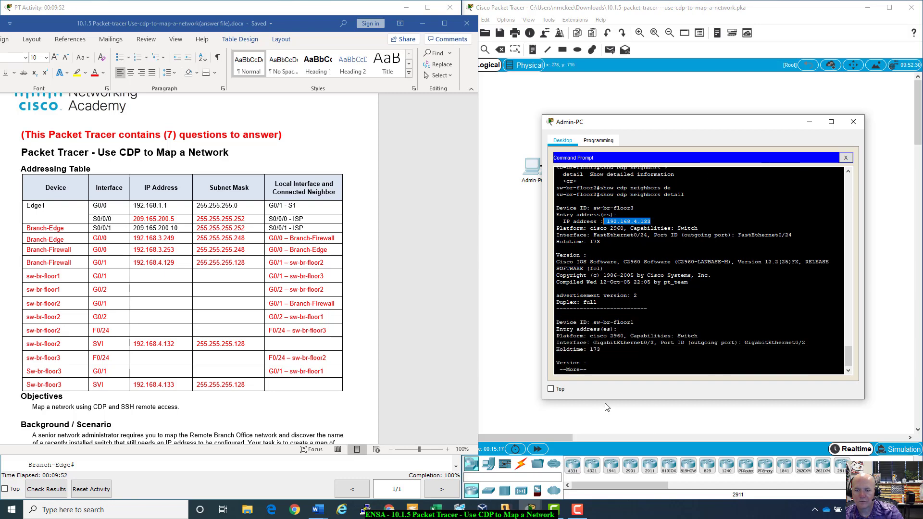
scroll(607, 251, up, 1)
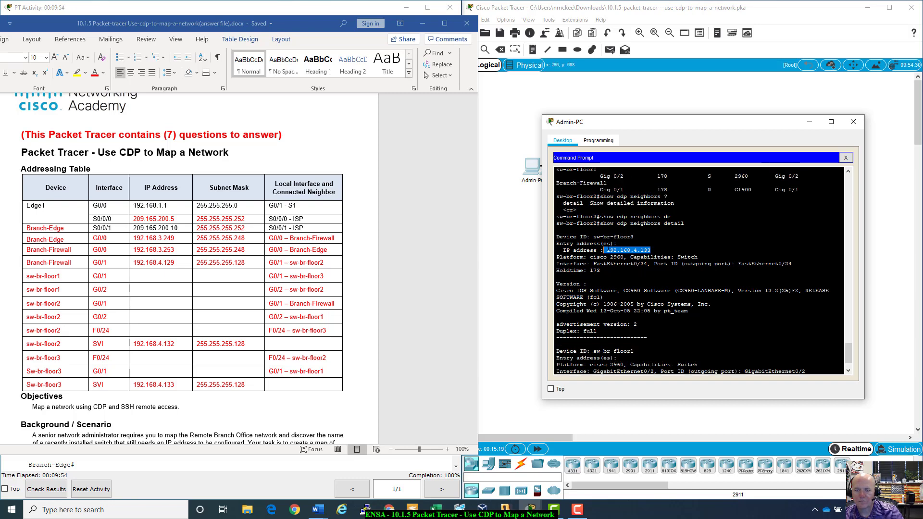
drag(556, 230, 650, 250)
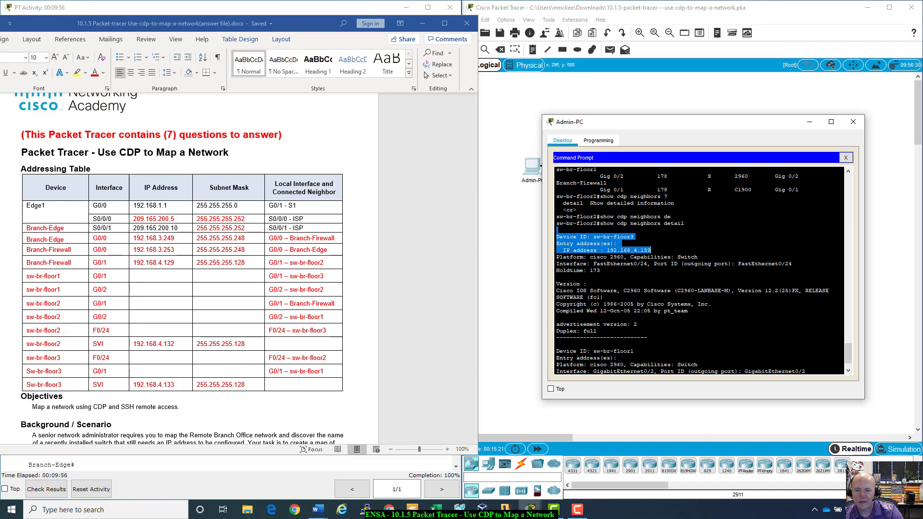
scroll(650, 251, down, 1)
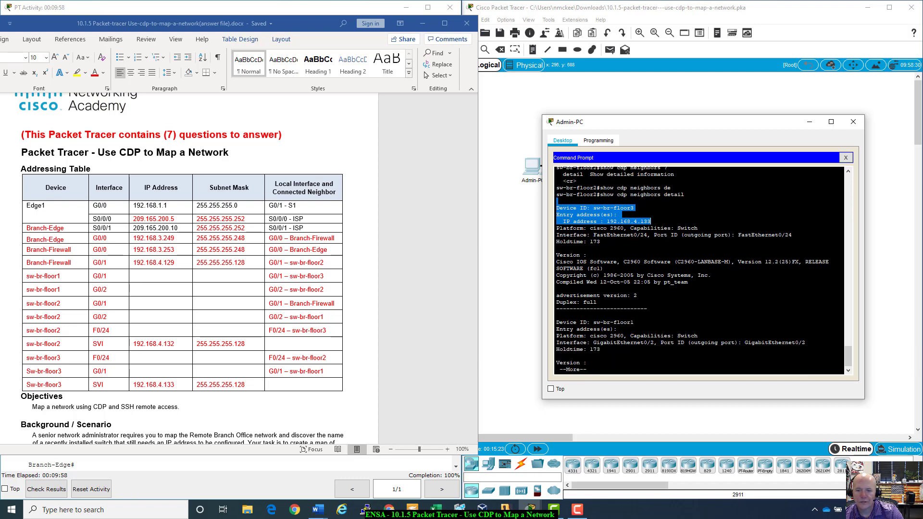
drag(556, 323, 582, 323)
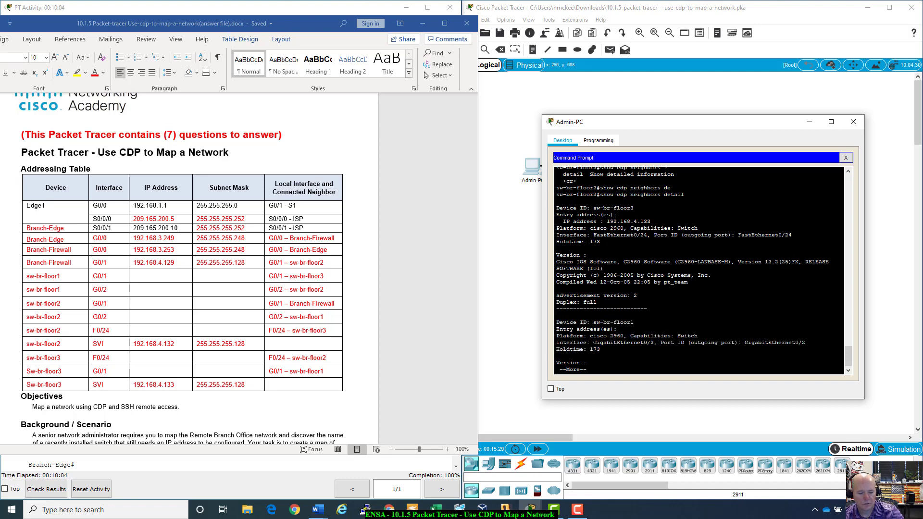
- SSH to 192.168.4.133 as the branch admin user with the pasted password; login fails
key(q)
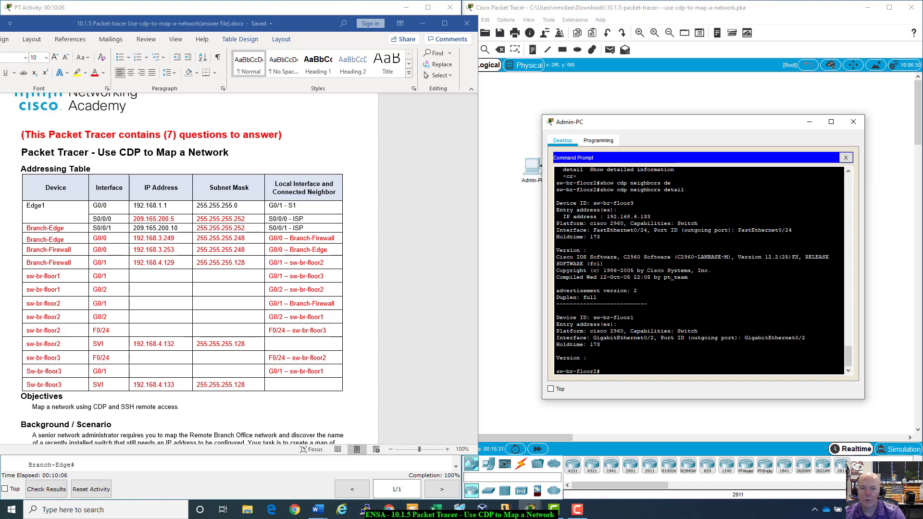
text(show run)
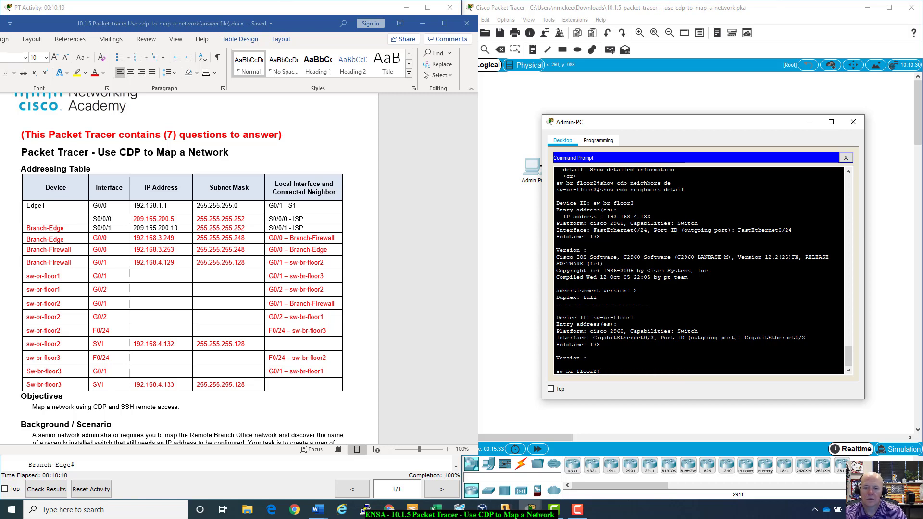
text(ssh -l)
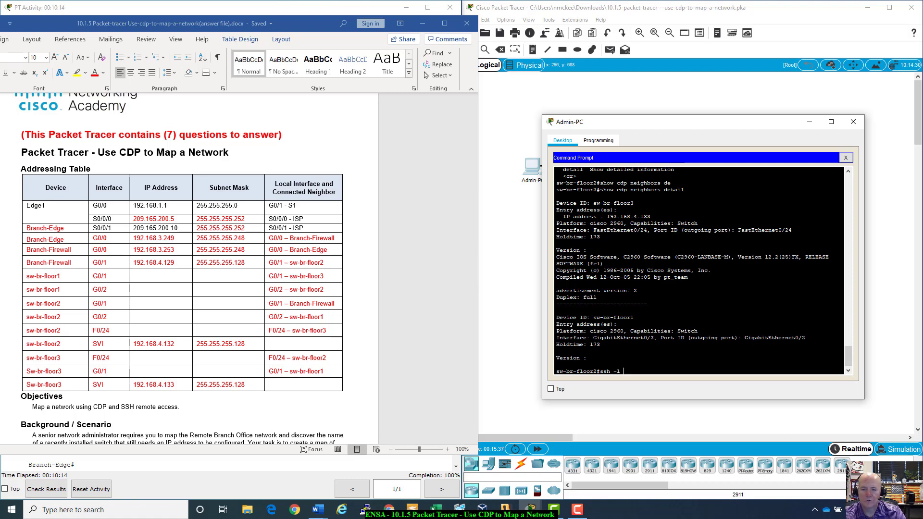
click(301, 5)
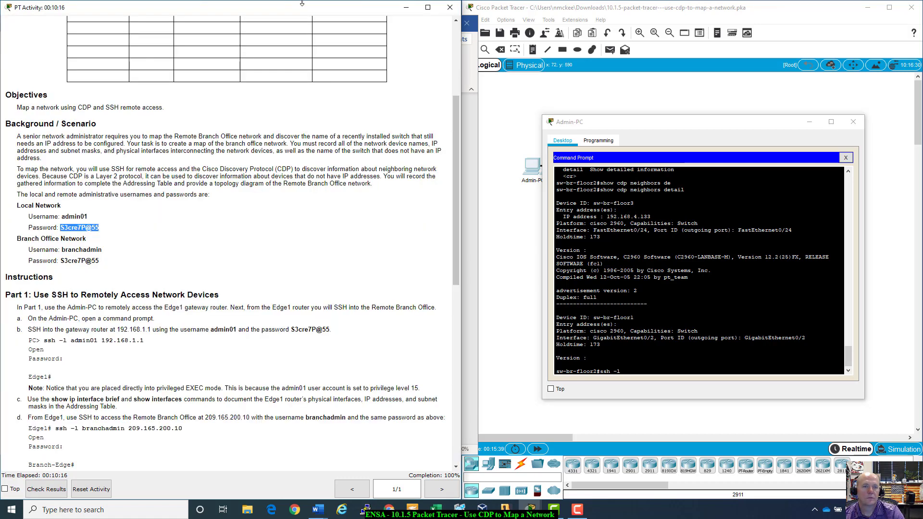
click(652, 374)
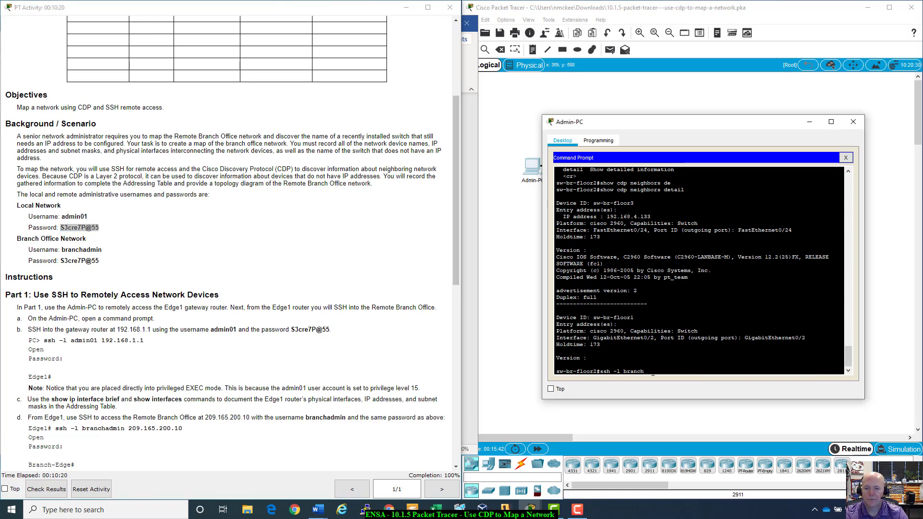
text(branchadmin)
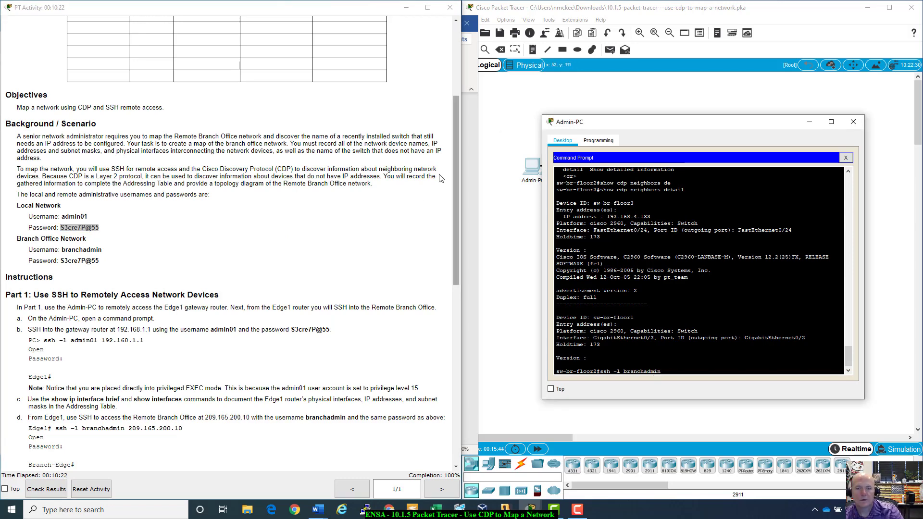
click(415, 194)
scroll(414, 195, up, 3)
key(alt+Tab)
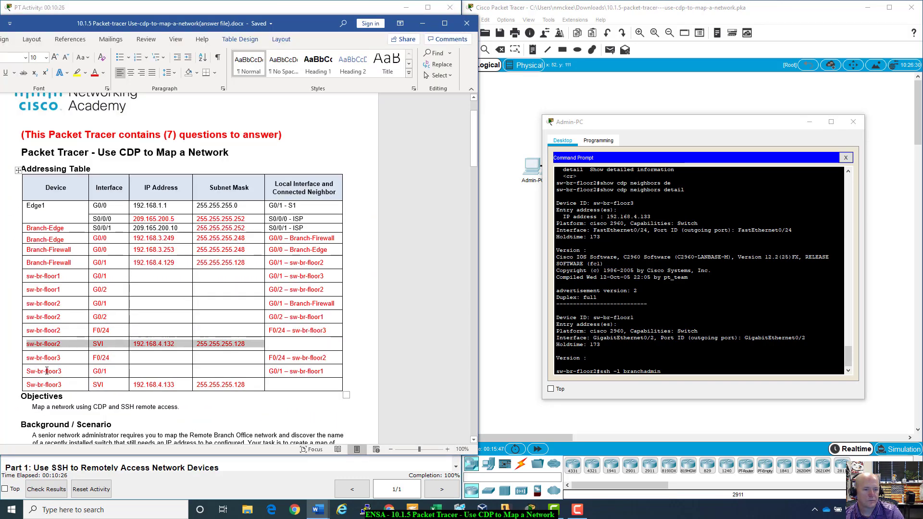
click(172, 394)
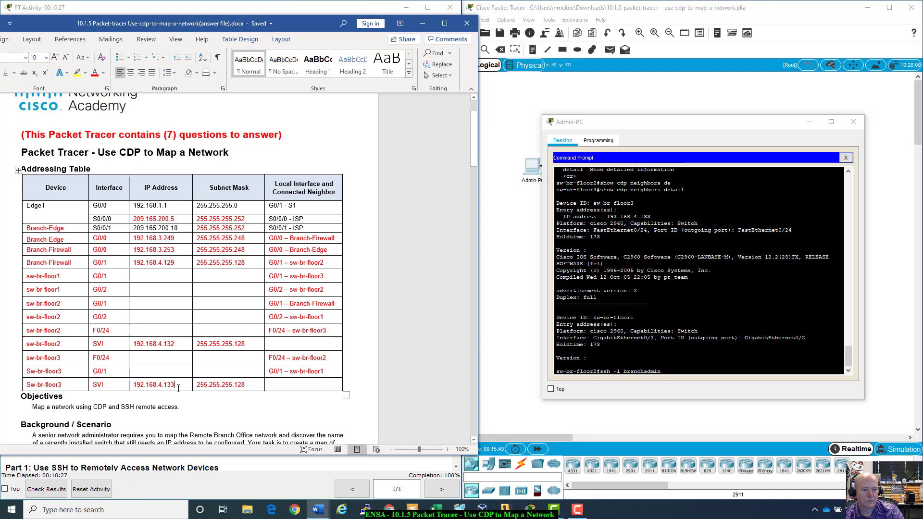
click(614, 389)
text(192.168.)
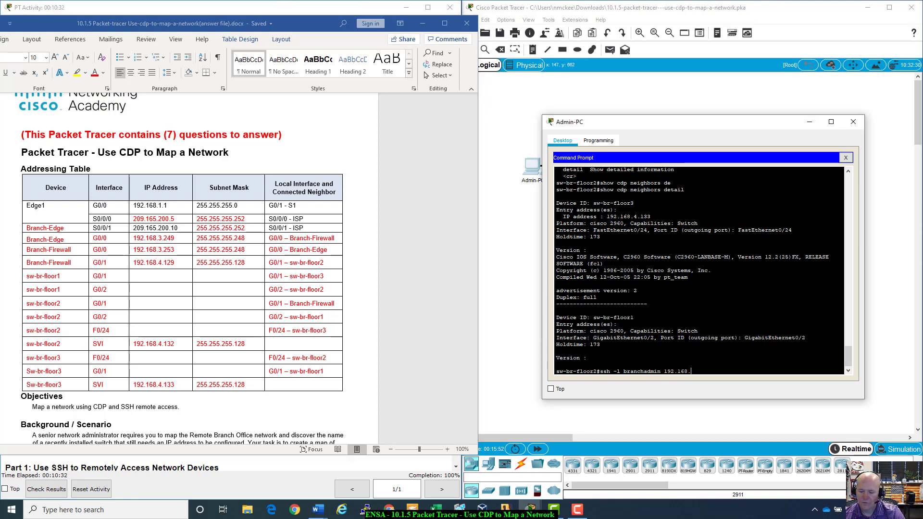
text(4.133)
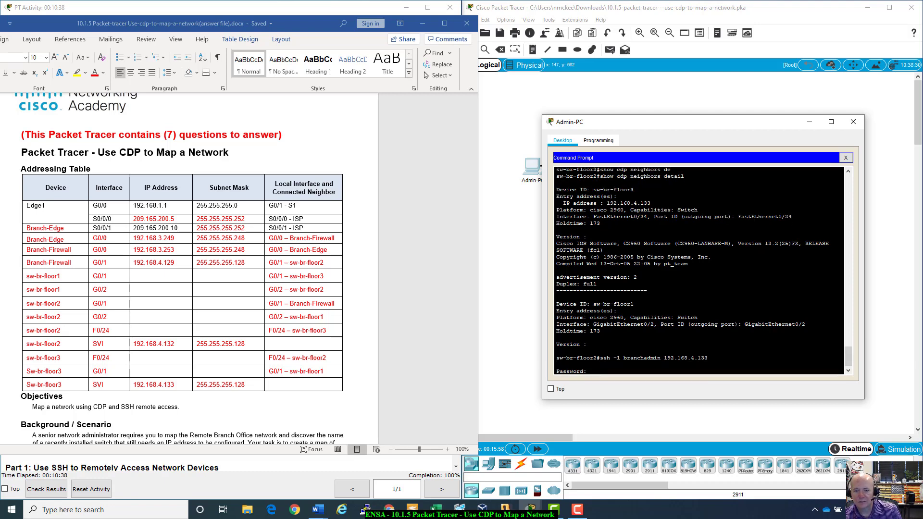
right_click(604, 369)
key(Return)
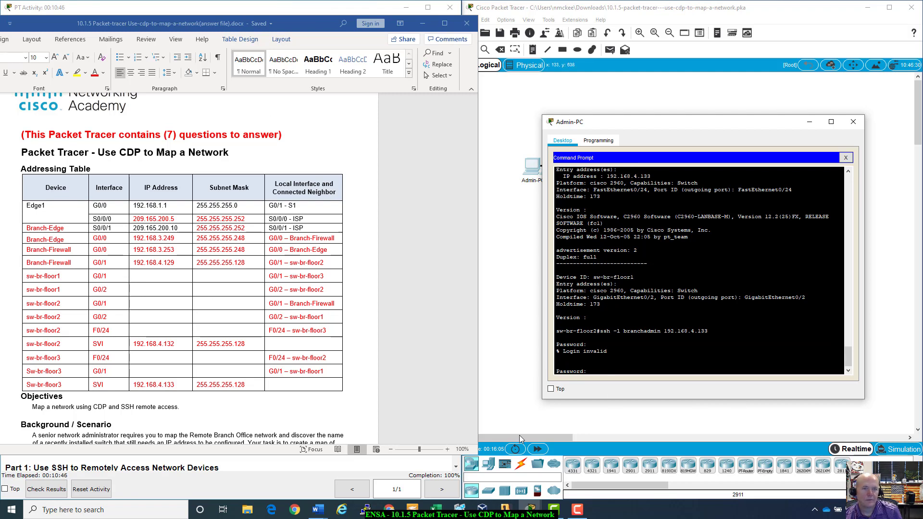
- Select the Sw-br-floor3 G0/1 and sw-br-floor1 G0/2 rows in the Word addressing table
click(114, 347)
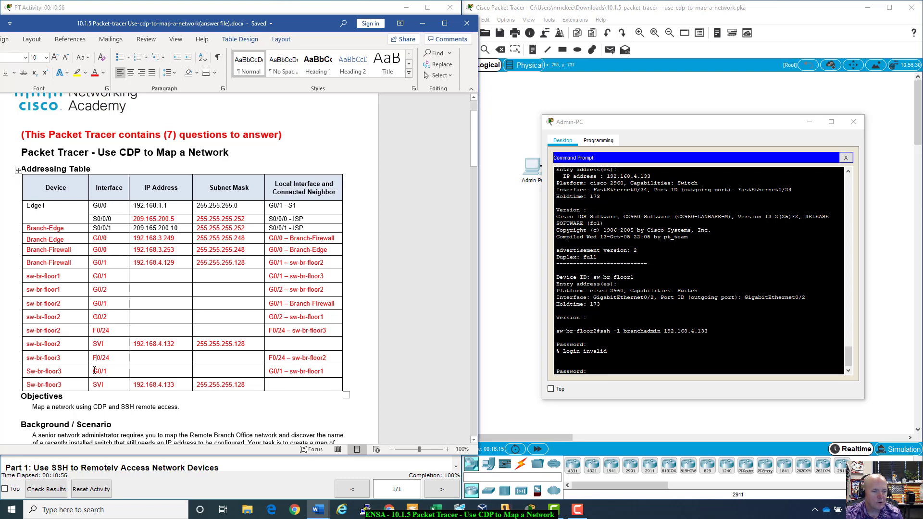
drag(94, 370, 333, 372)
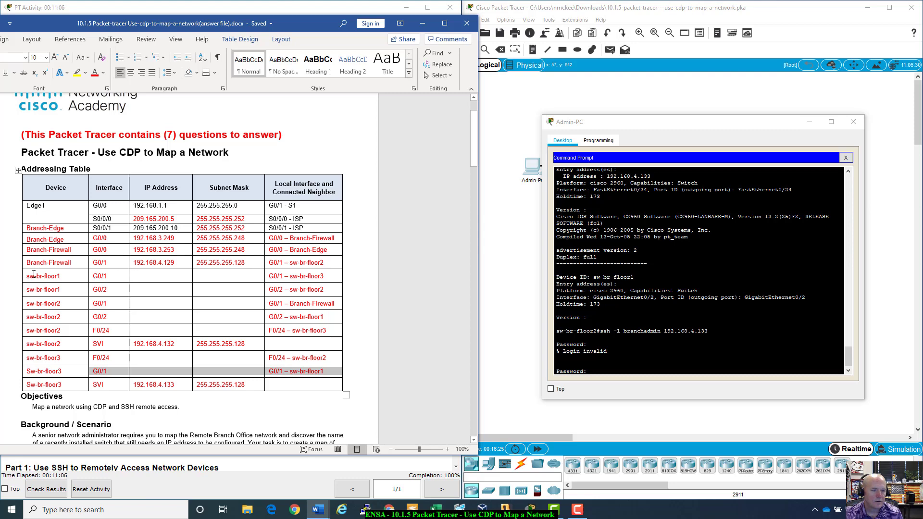
click(94, 275)
drag(94, 290, 334, 290)
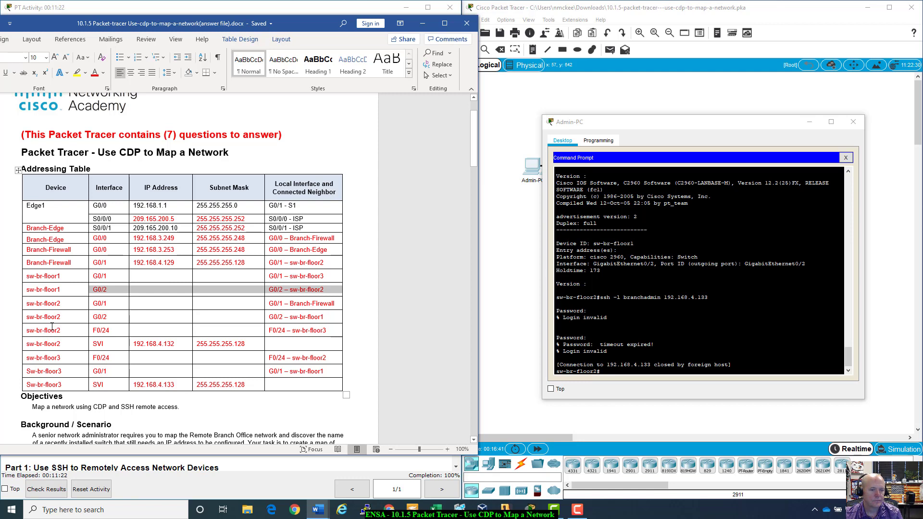
drag(31, 317, 331, 319)
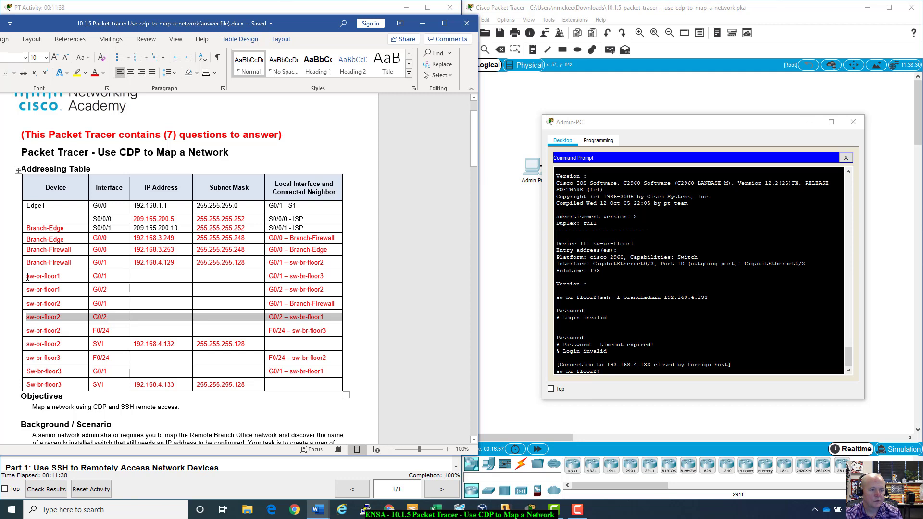
drag(27, 276, 277, 273)
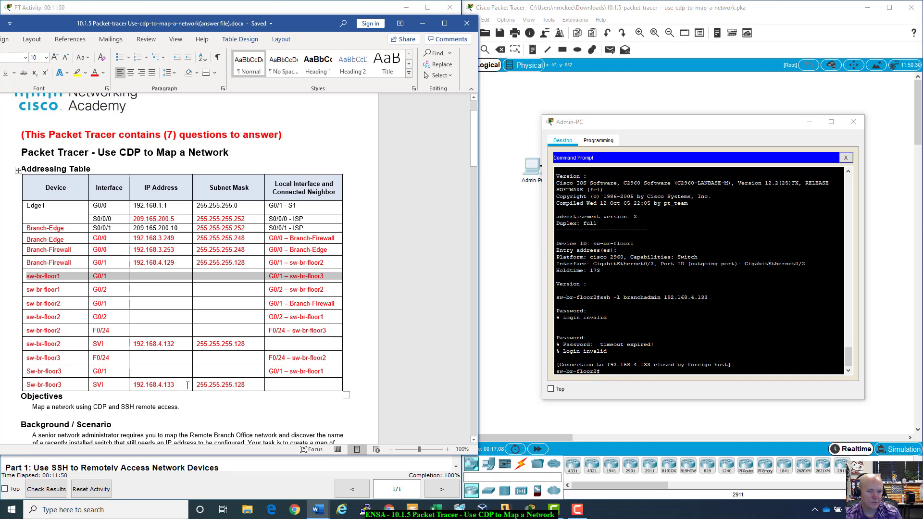
drag(327, 372, 27, 371)
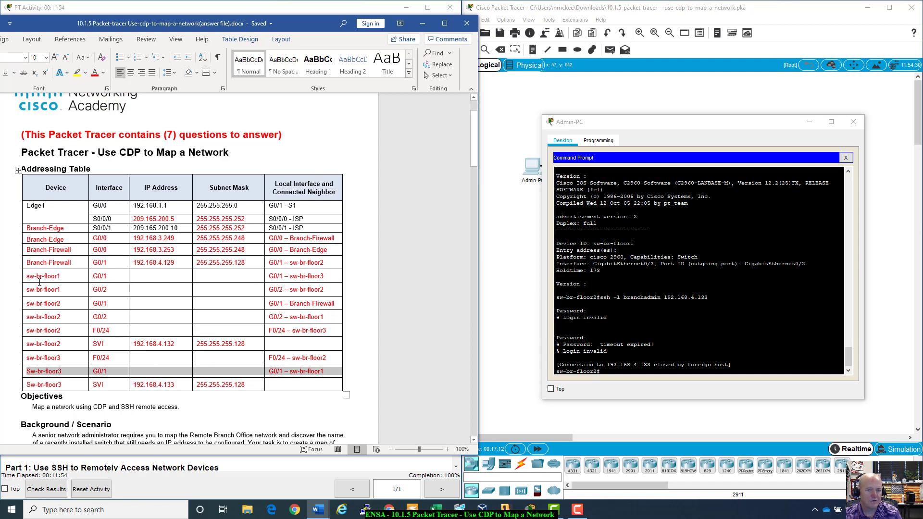
drag(254, 271, 298, 276)
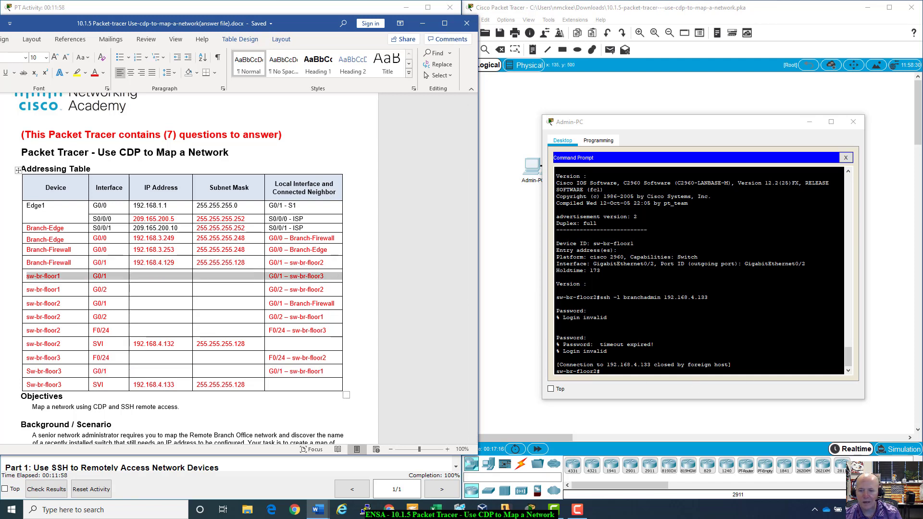
click(601, 372)
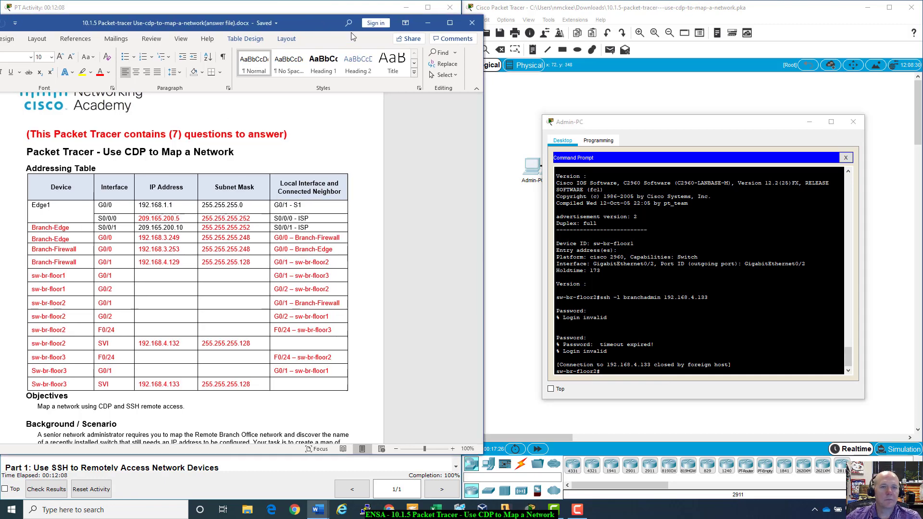
- Minimize Word and the Admin-PC terminal, then place a generic cloud on the canvas
click(422, 23)
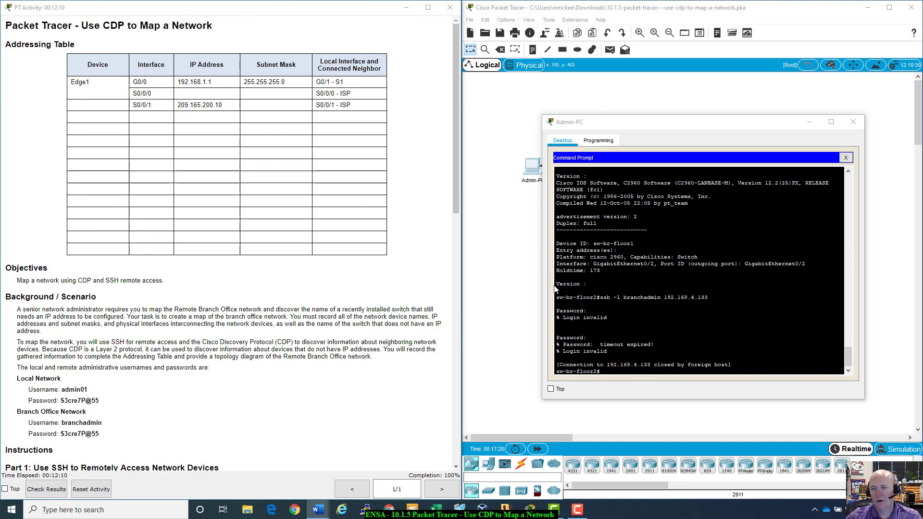
click(809, 123)
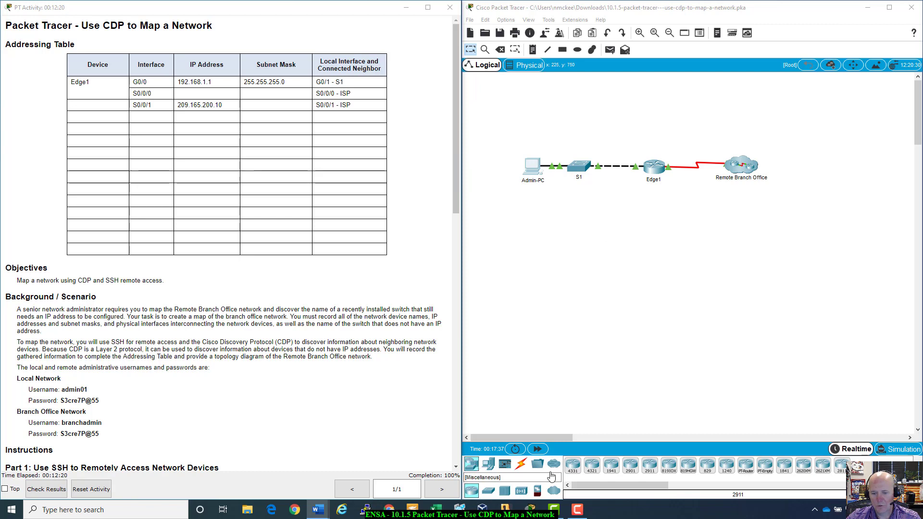
click(557, 492)
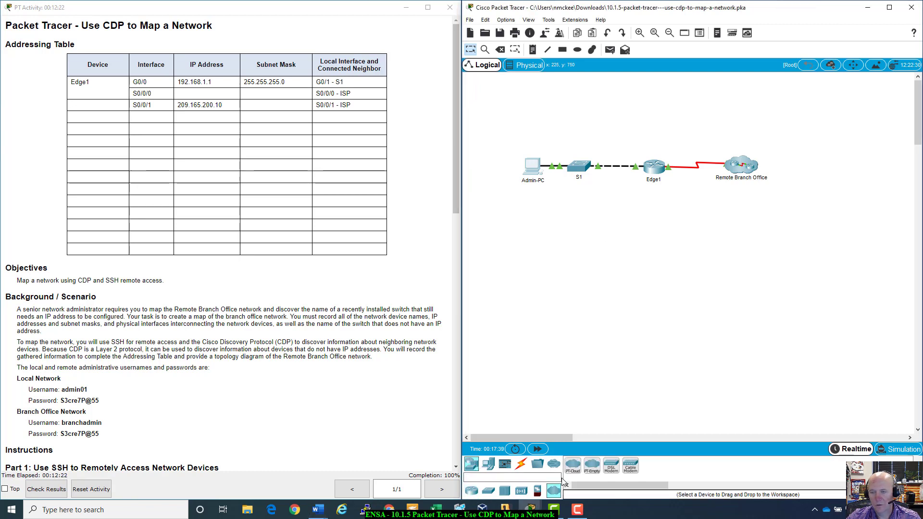
click(572, 465)
click(569, 275)
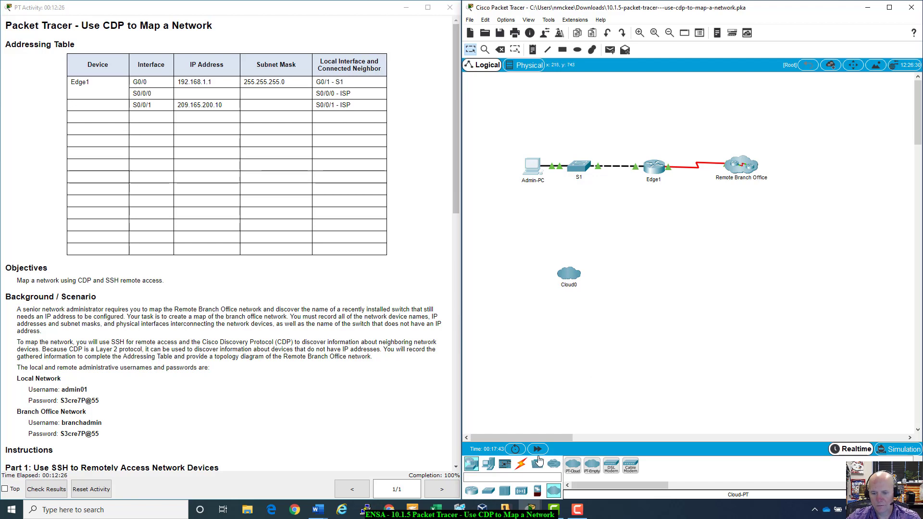
- Browse the connection, cable, end device and network device categories, then return to Word
click(552, 465)
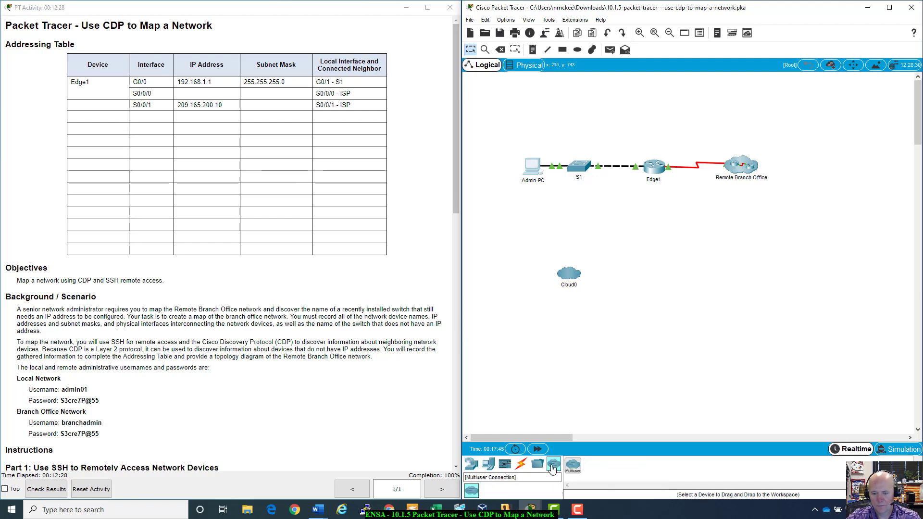
click(523, 464)
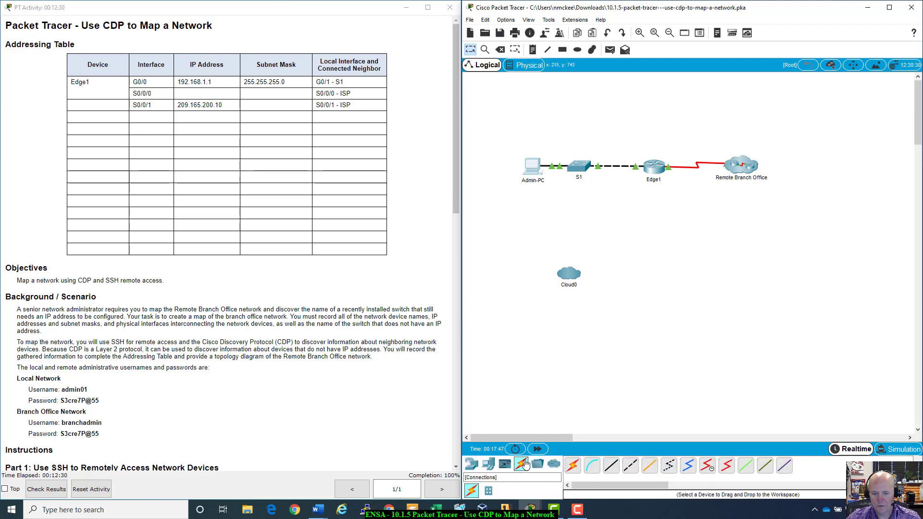
click(488, 463)
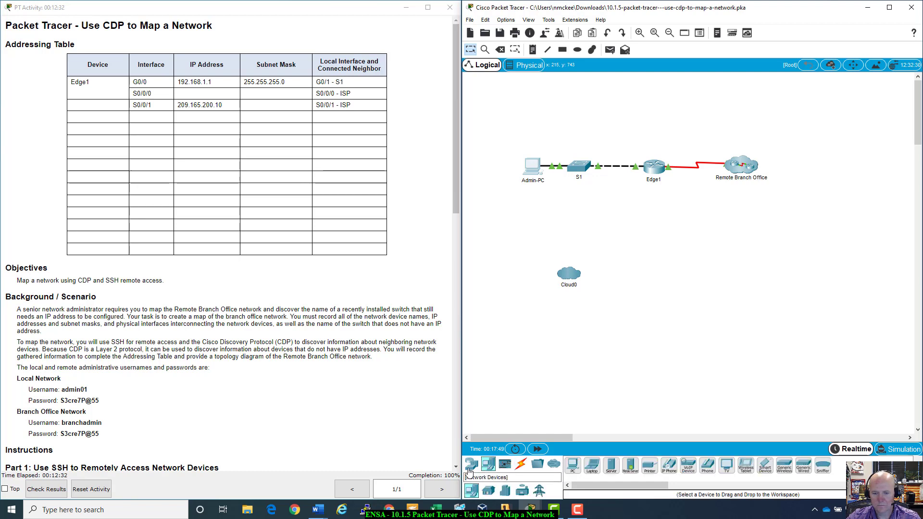
click(471, 465)
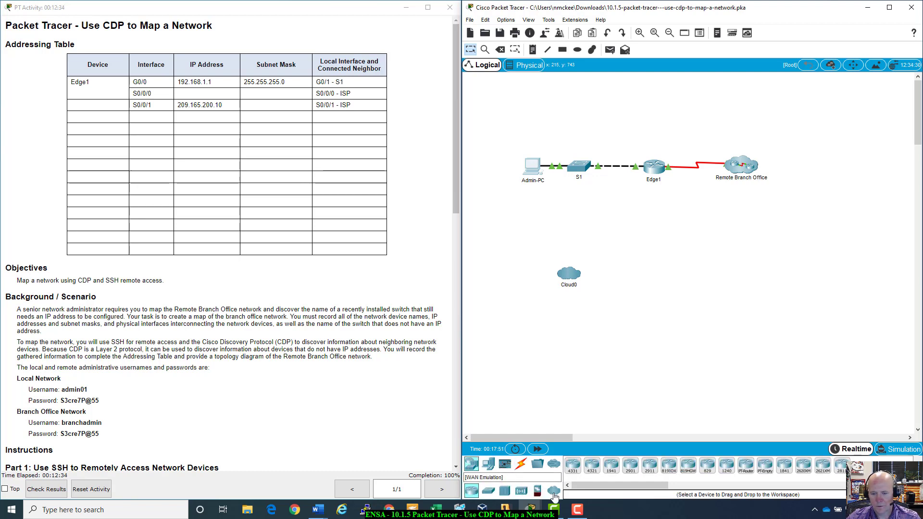
click(554, 491)
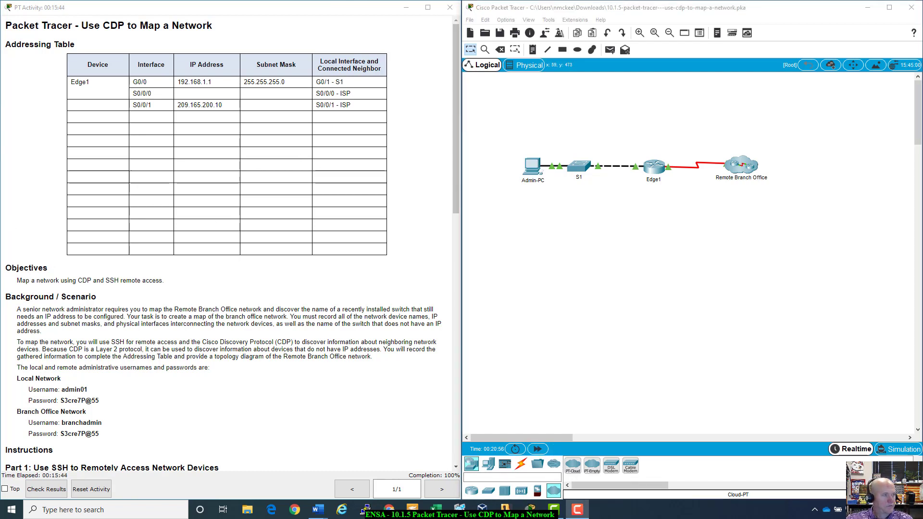
key(alt+Tab)
scroll(107, 318, down, 2)
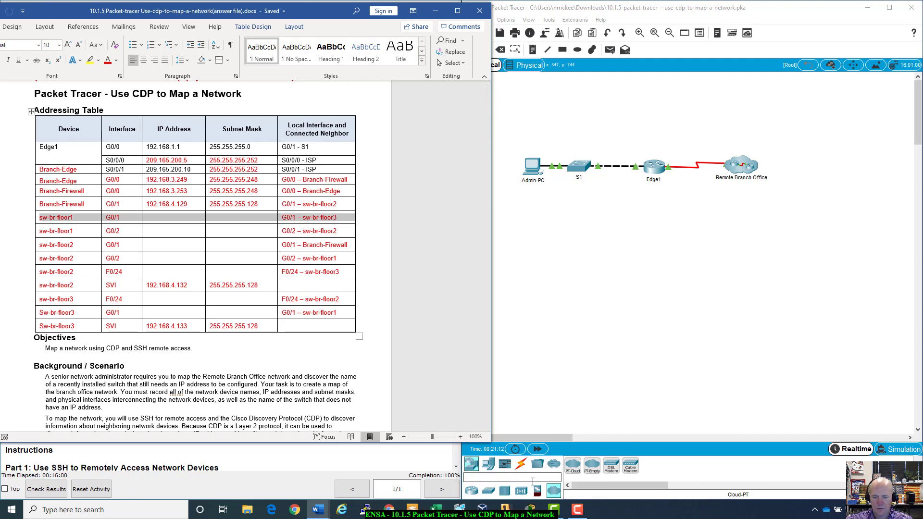
- Add two routers to the canvas below Admin-PC
click(473, 492)
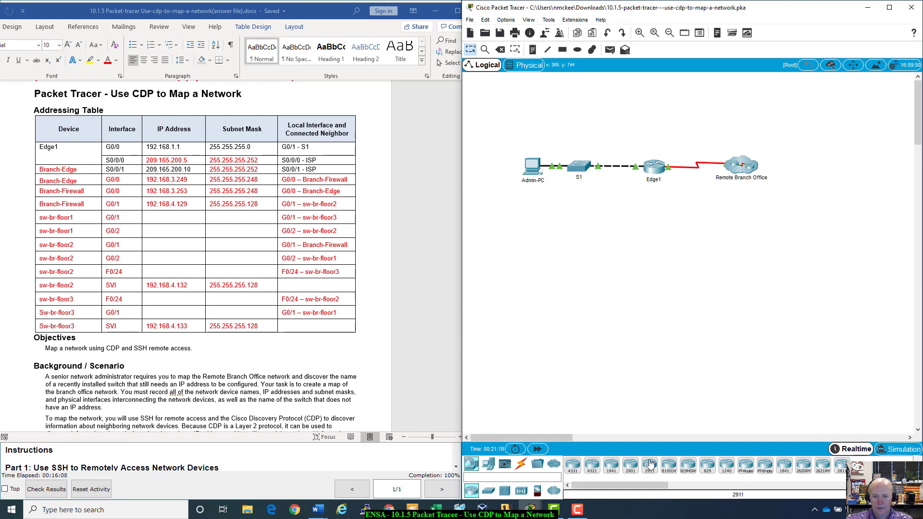
drag(608, 471, 538, 254)
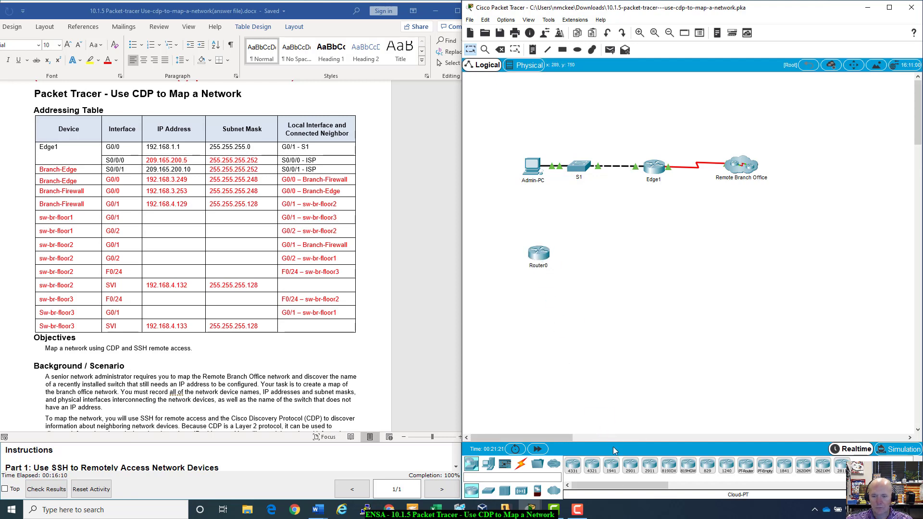
drag(577, 469, 605, 269)
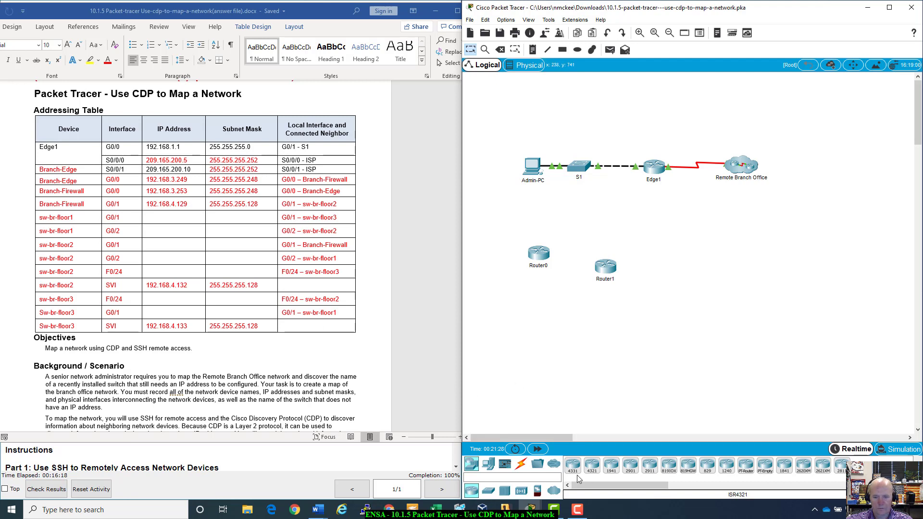
- Add three 2960 switches to the canvas and shift Router0 up and left
click(488, 490)
drag(571, 465, 649, 317)
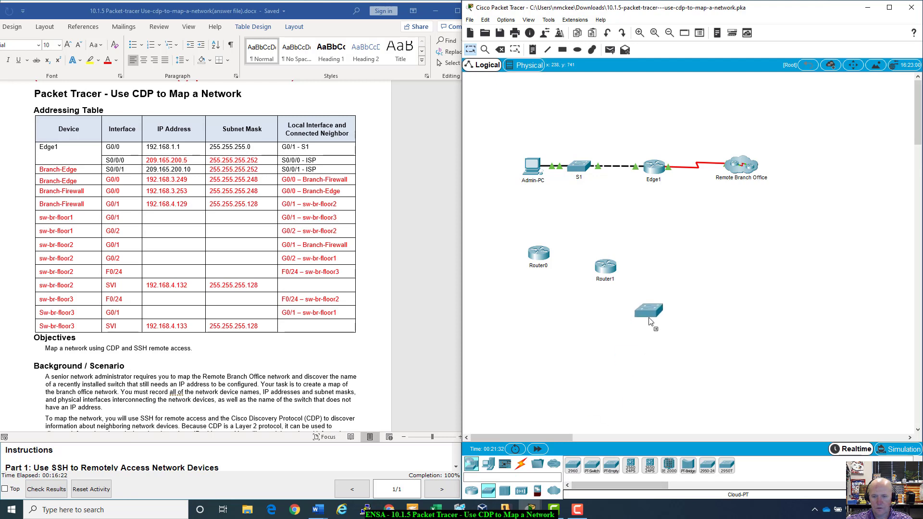
drag(572, 465, 714, 283)
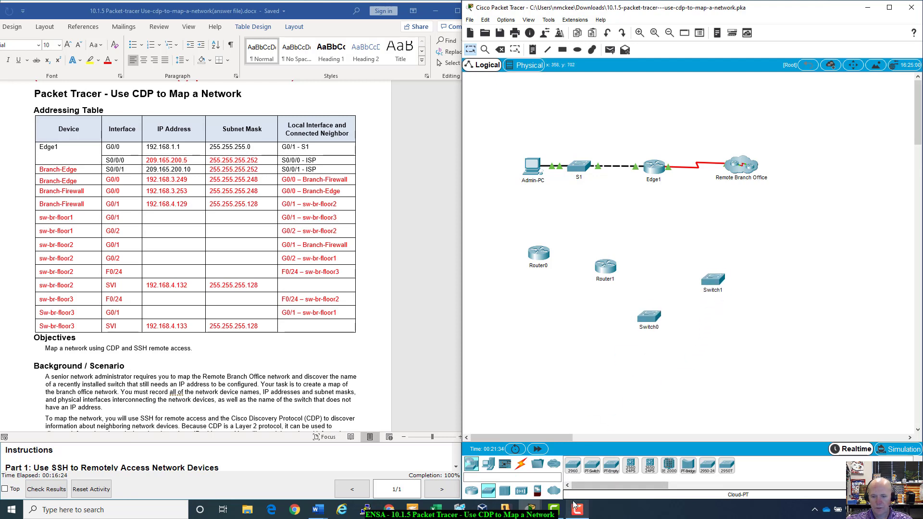
drag(573, 465, 732, 344)
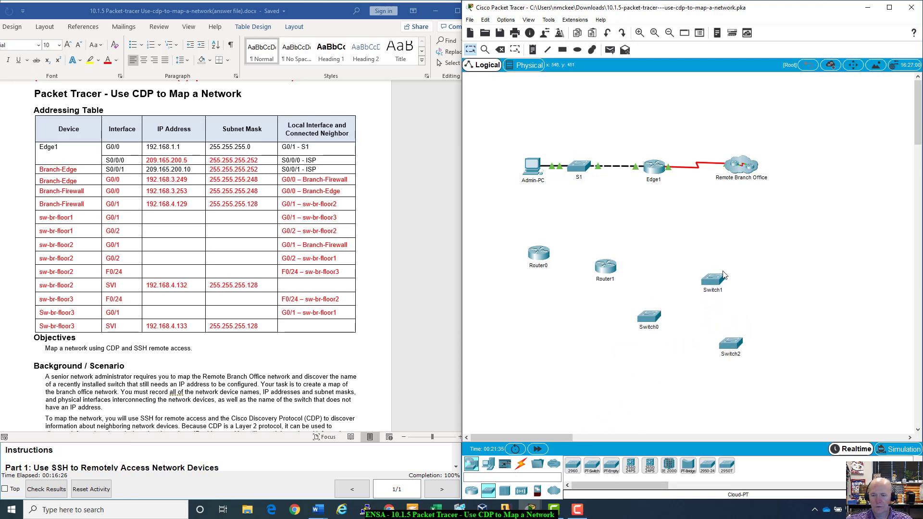
drag(537, 255, 524, 238)
- Rename Router0 to Branch_Edge
click(532, 251)
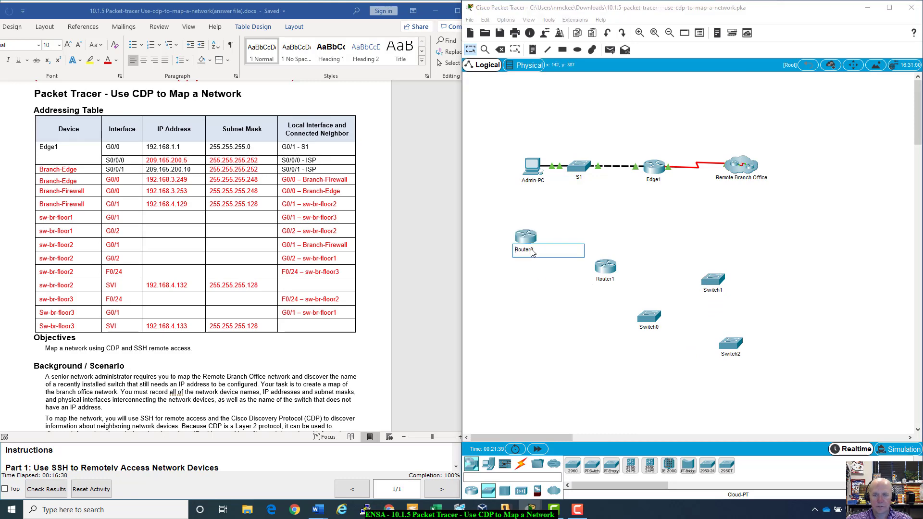
double_click(532, 250)
text(Branch-Edge)
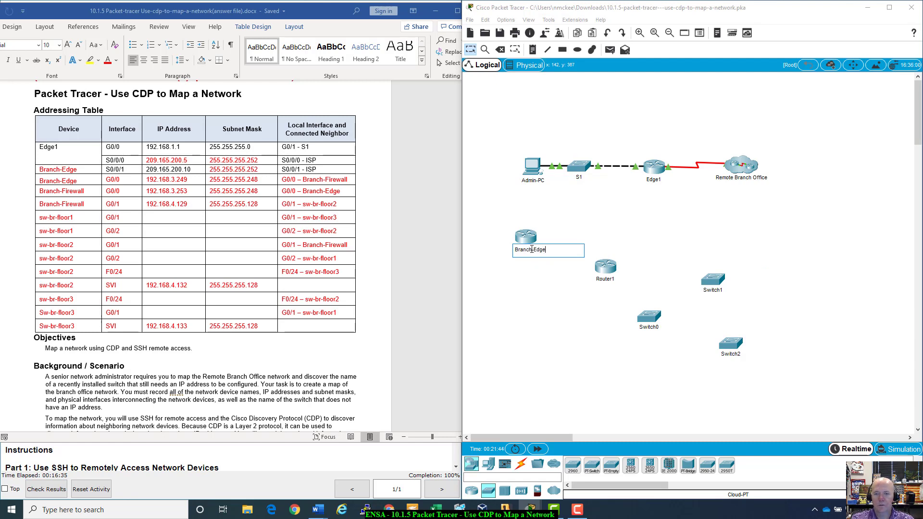
key(Return)
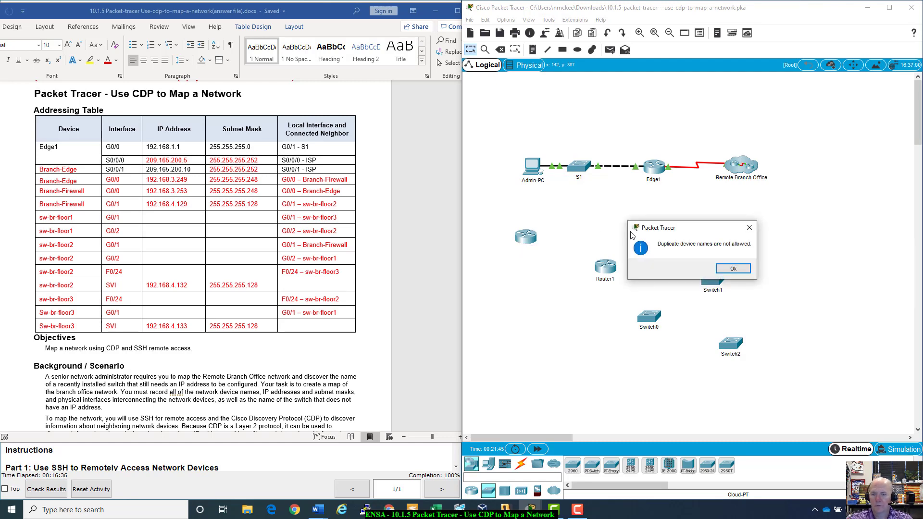
click(733, 268)
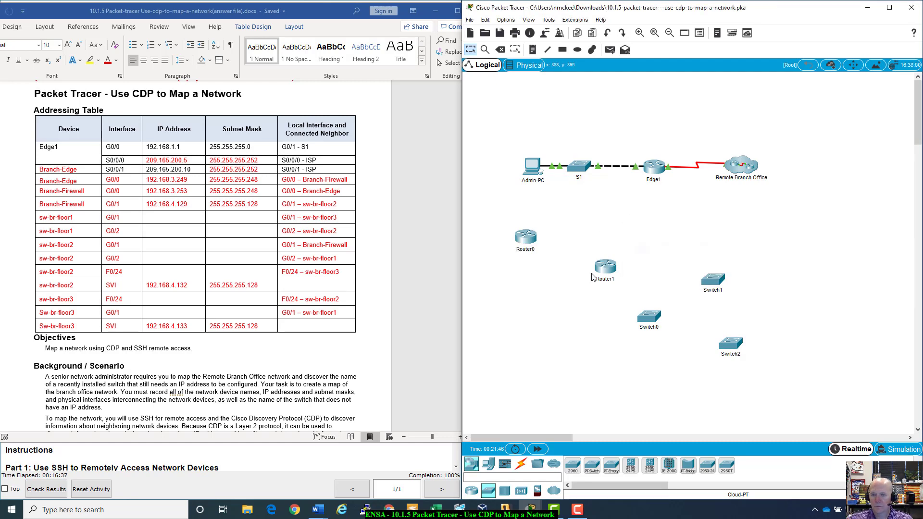
click(526, 249)
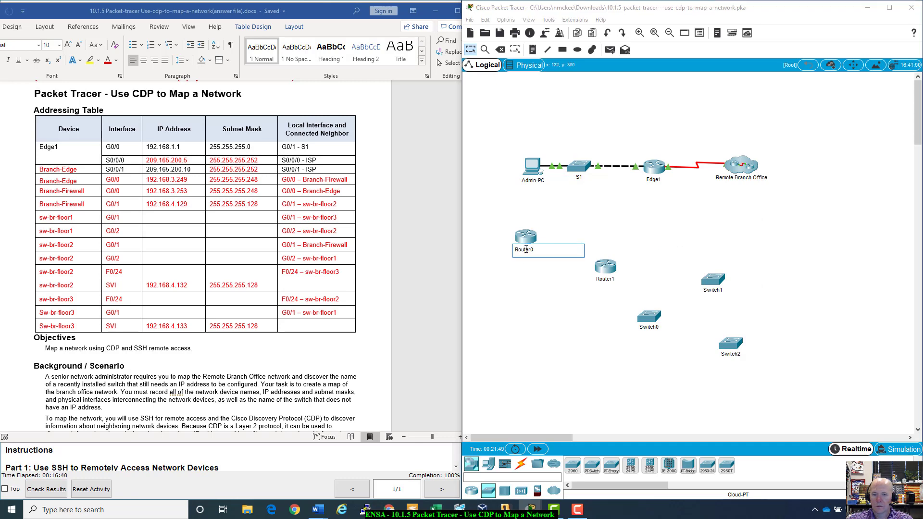
double_click(538, 250)
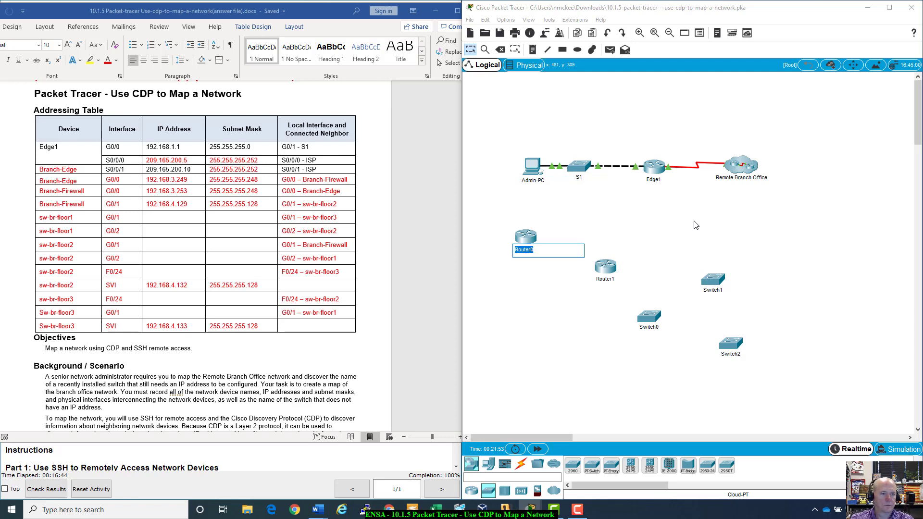
text(Branch-Edge)
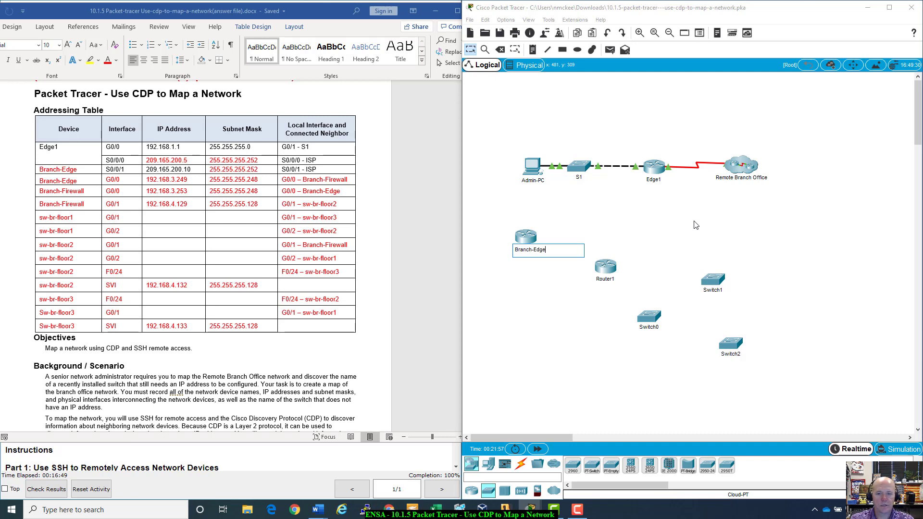
key(Return)
key(Return)
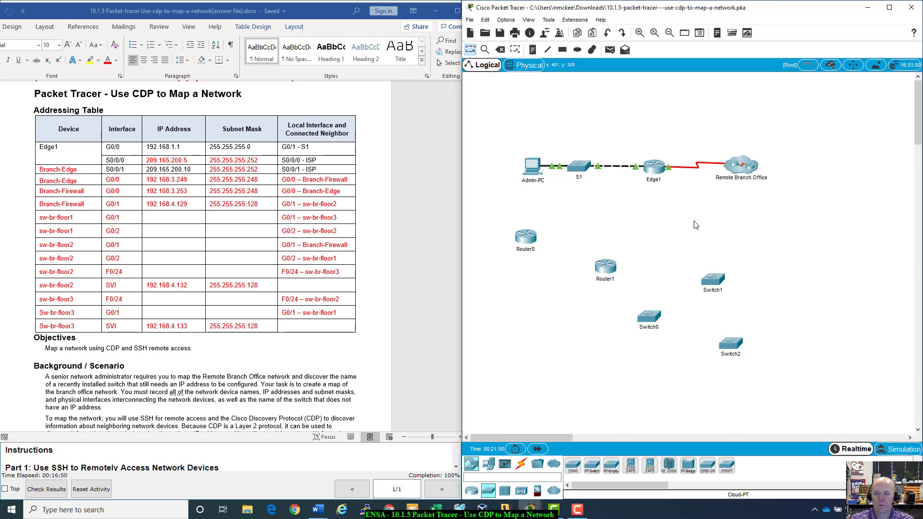
click(527, 248)
text(Branch_)
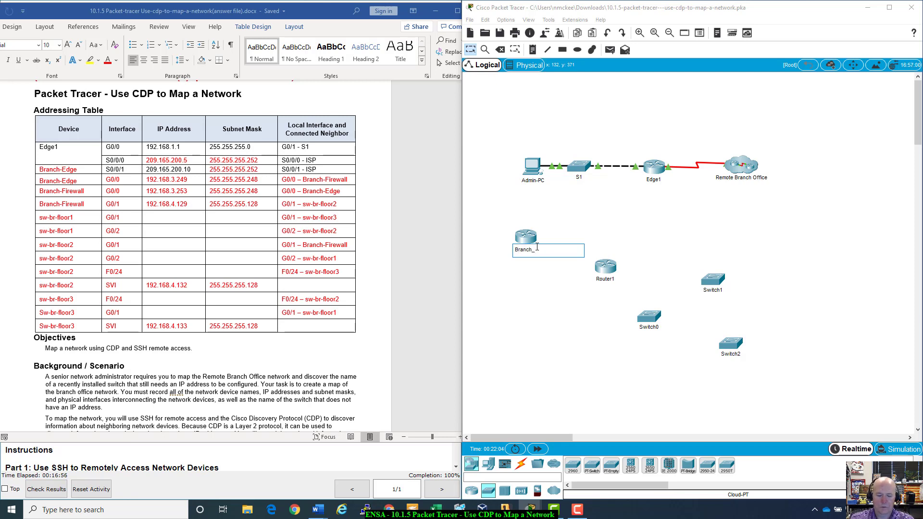
text(Edge)
key(Return)
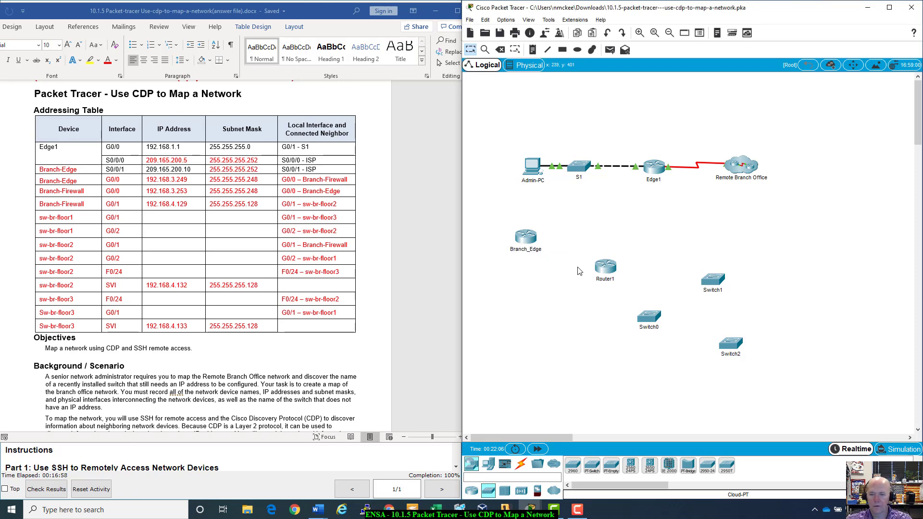
- Move Router1 up beside Branch_Edge and rename it Branch_Firewall
drag(601, 273, 594, 245)
click(594, 255)
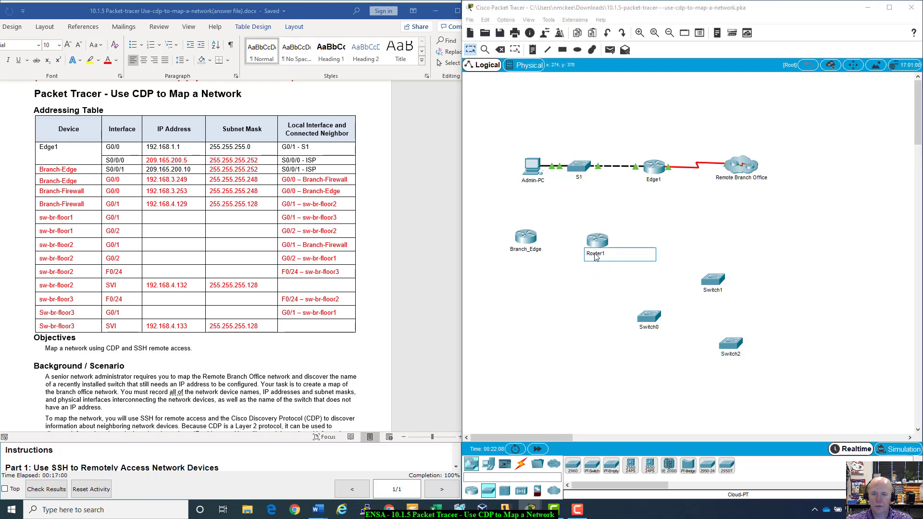
double_click(598, 254)
text(Br)
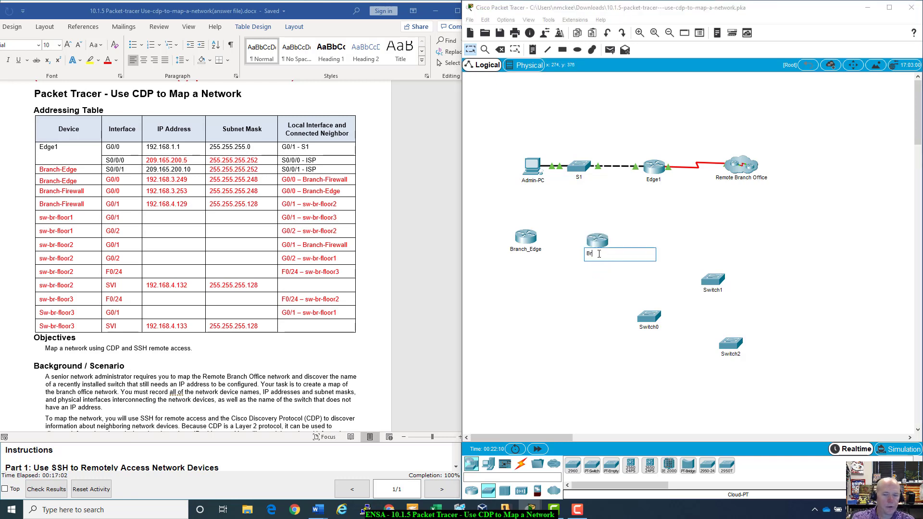
text(anch)
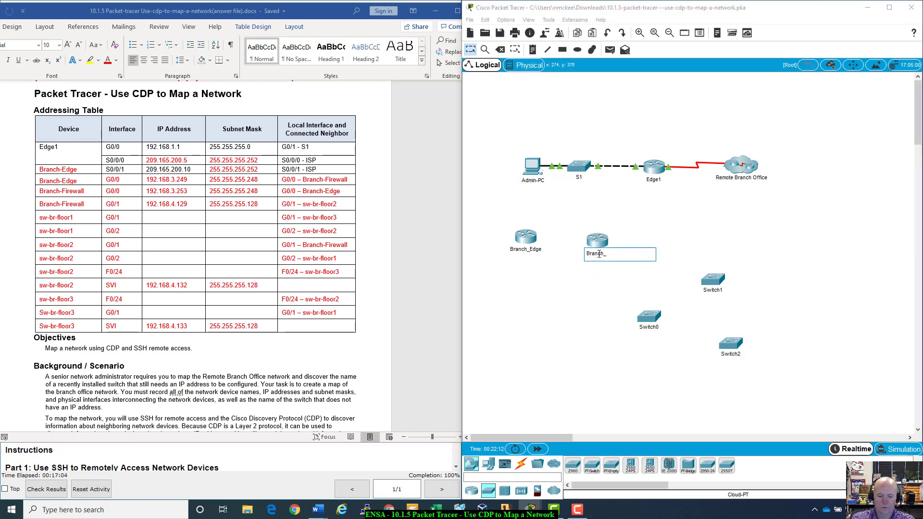
text(_Firewall)
key(Return)
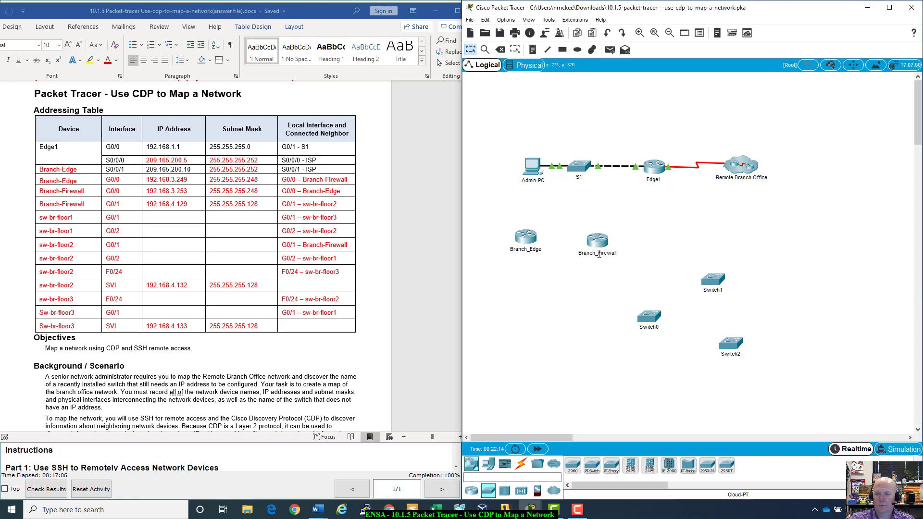
- Move Switch1 higher and rename it sw-br-floor1x; rename Switch0 to sw-br-floor2x
drag(722, 287, 727, 243)
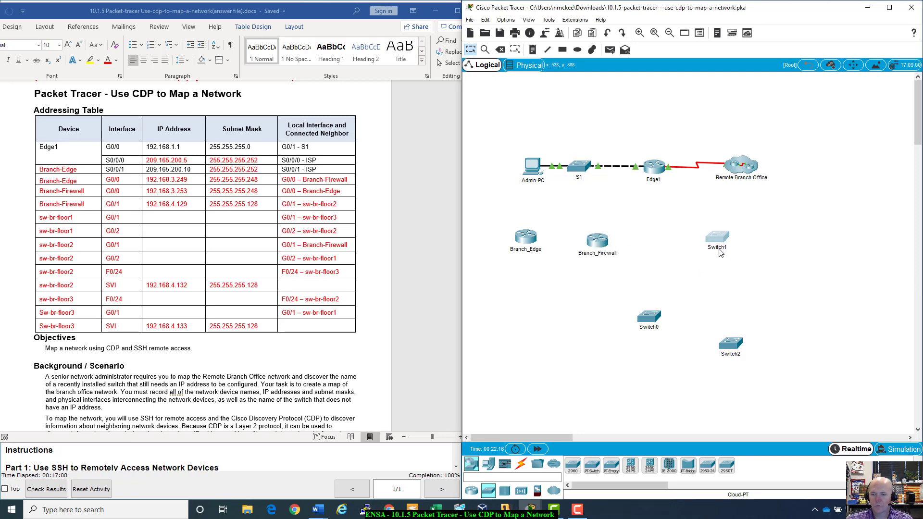
click(721, 252)
double_click(719, 249)
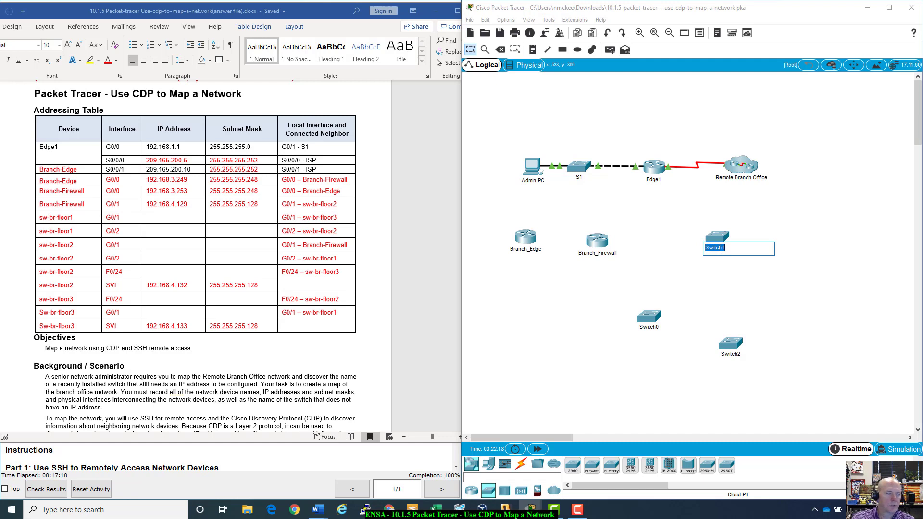
text(sw-br-floor1x)
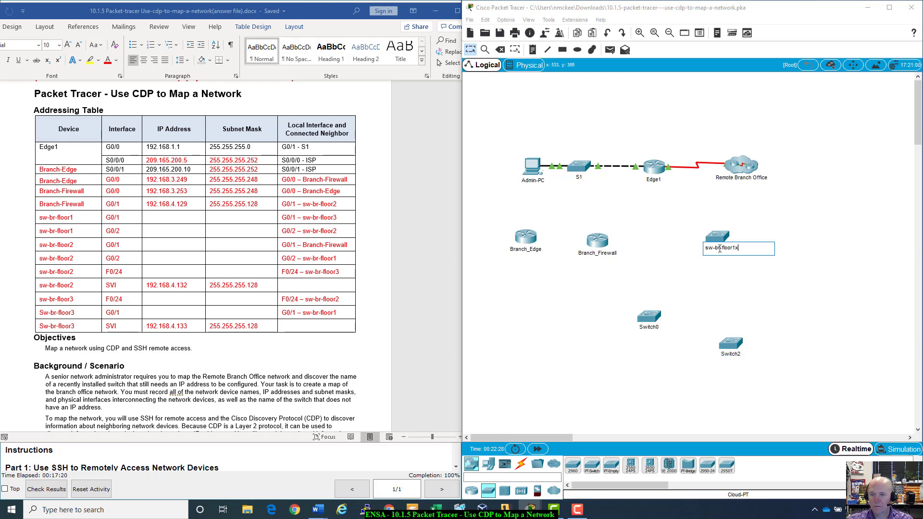
key(Return)
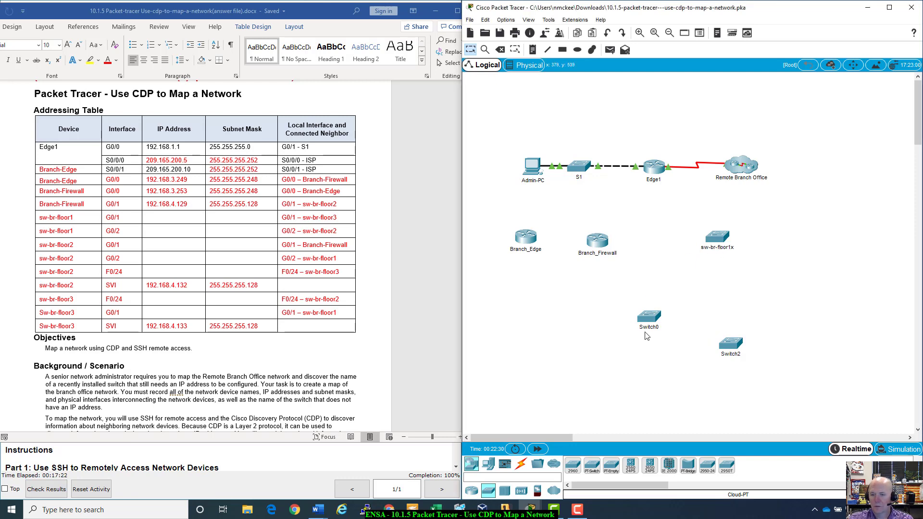
click(648, 327)
double_click(648, 328)
text(s)
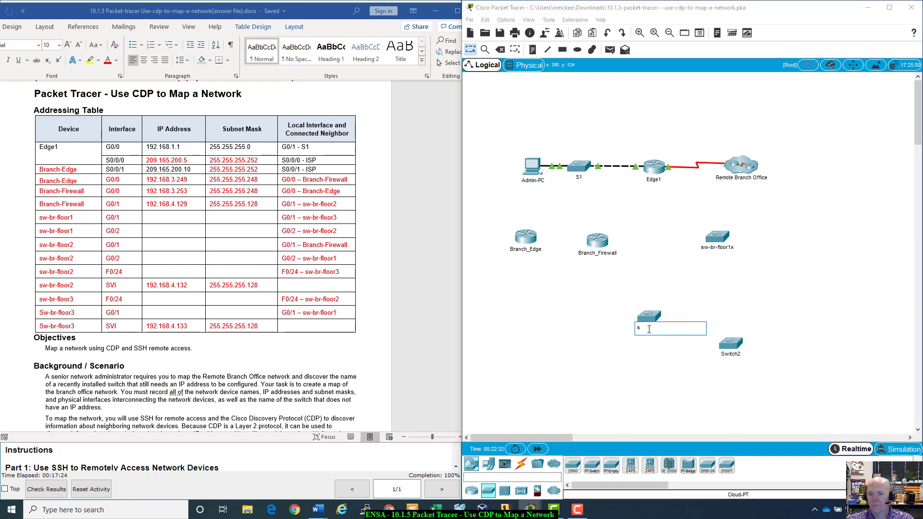
text(w-br-floor2x)
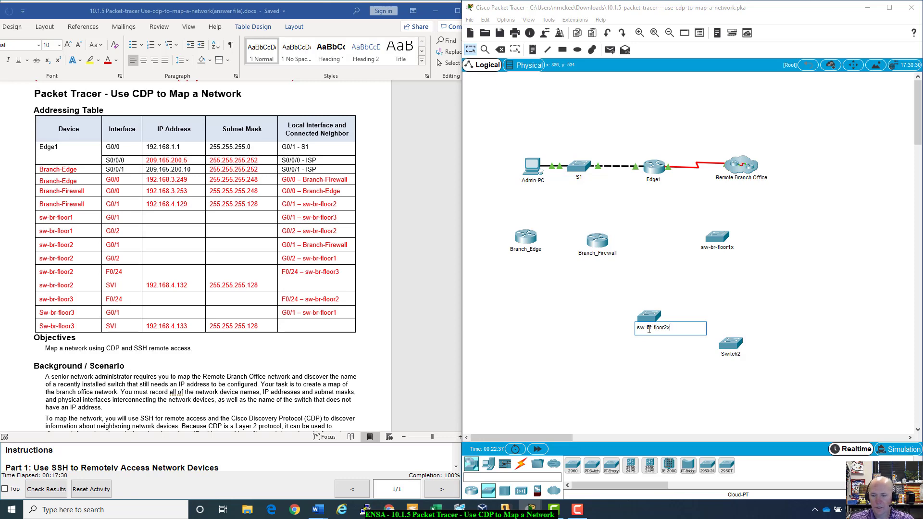
key(Return)
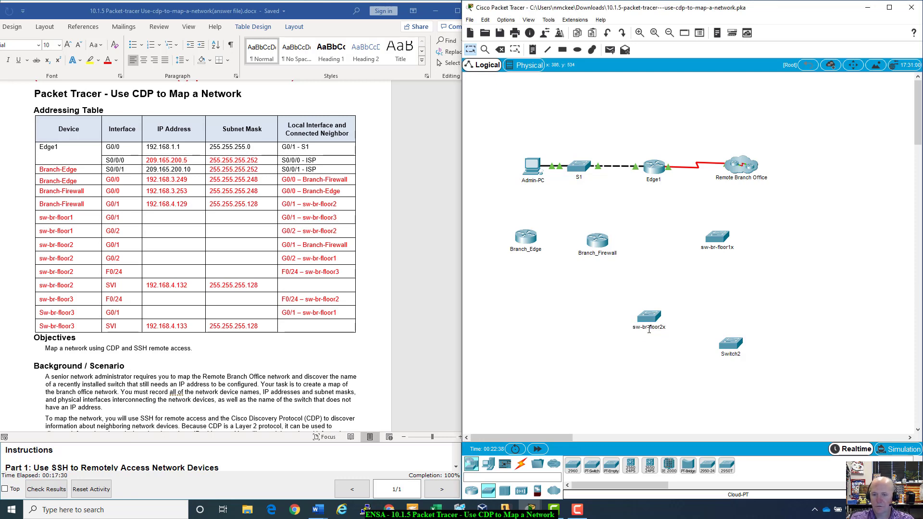
- Rename Switch2 to sw-br-floor3x
click(731, 344)
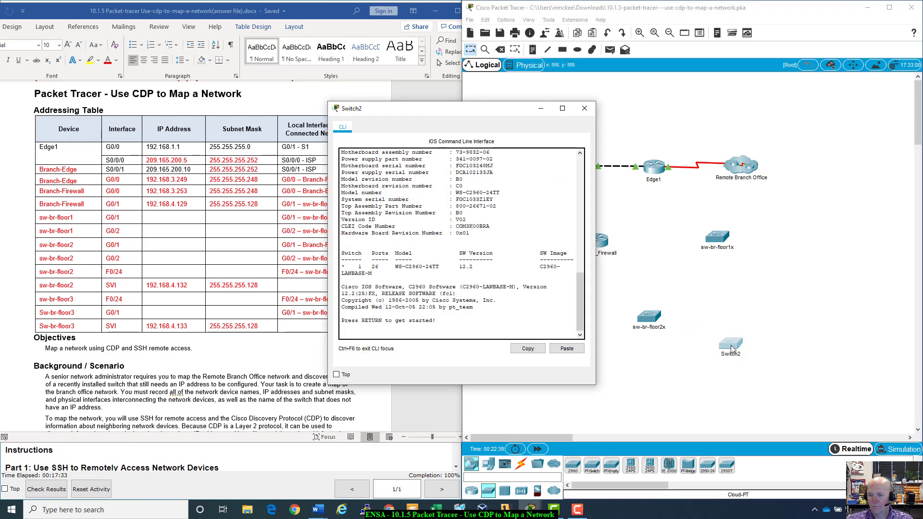
click(584, 108)
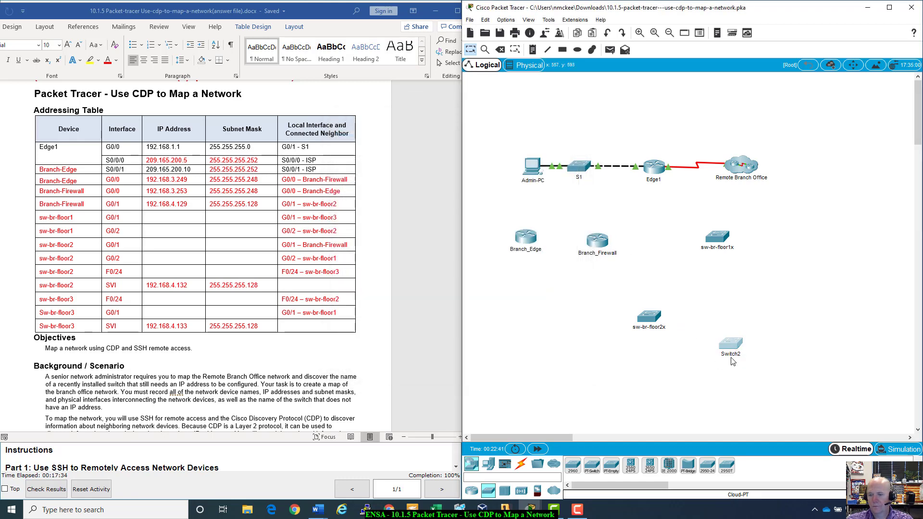
click(731, 359)
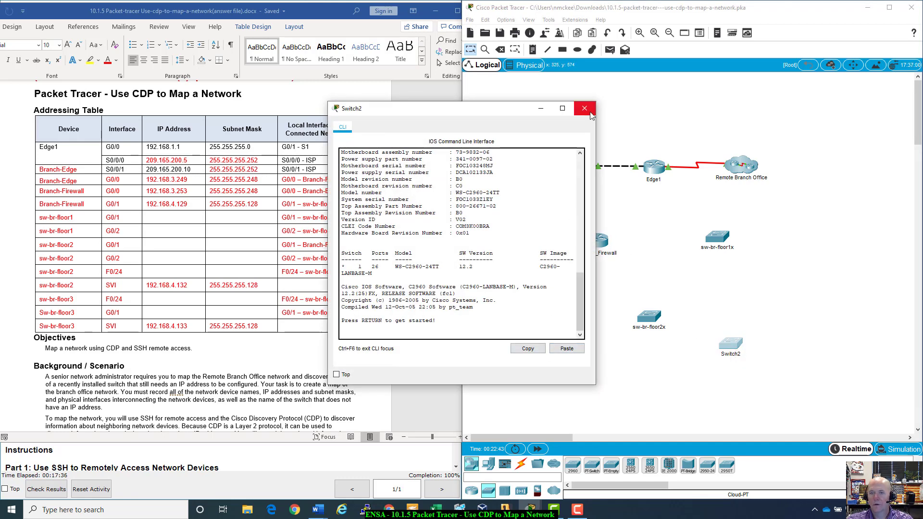
click(582, 110)
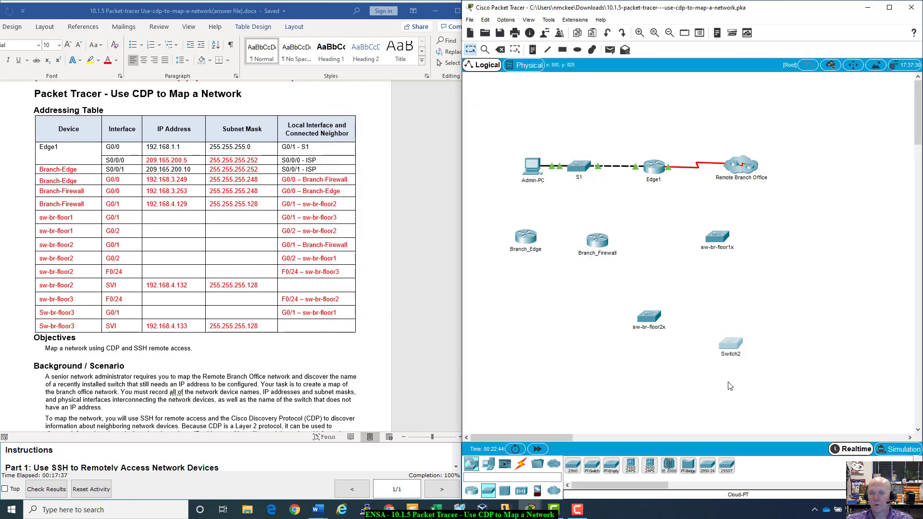
click(734, 356)
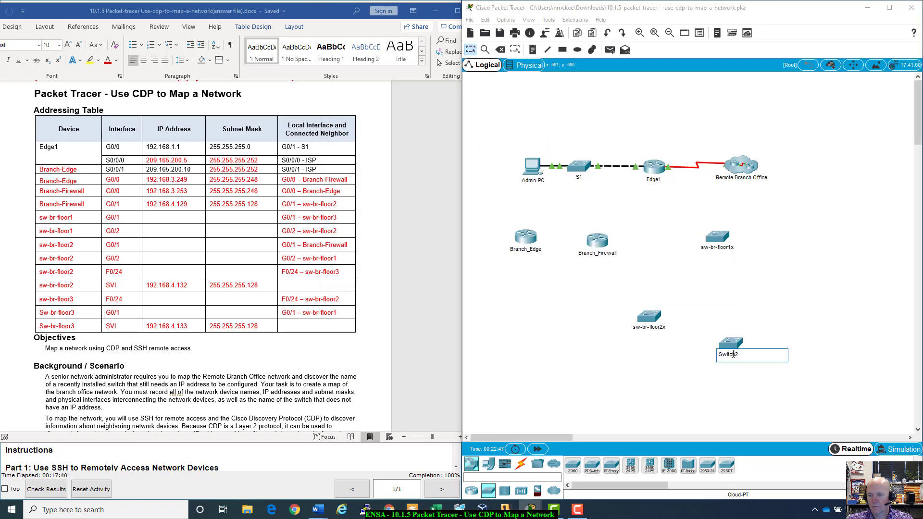
double_click(732, 355)
text(sw-br-floor3x)
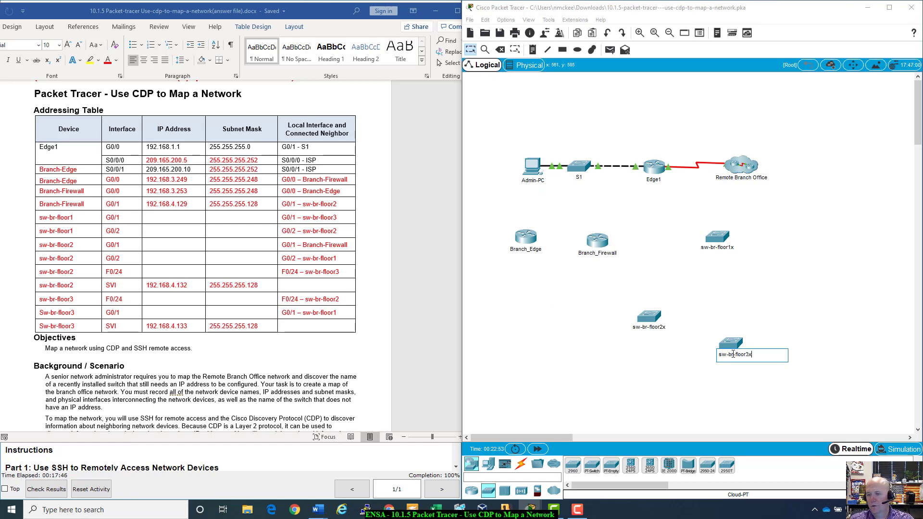
key(Return)
- Spread sw-br-floor1x, sw-br-floor2x and sw-br-floor3x out to the right of the routers
drag(716, 234, 771, 238)
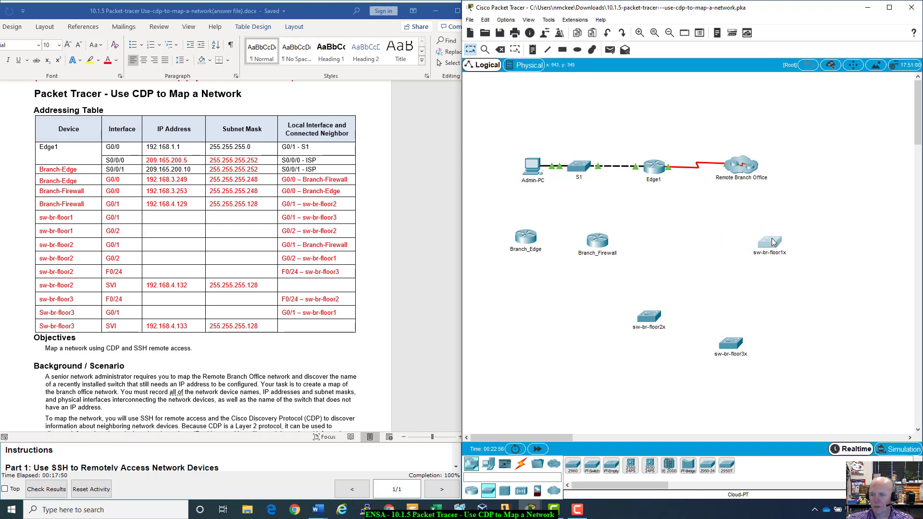
drag(727, 343, 779, 332)
drag(656, 317, 698, 278)
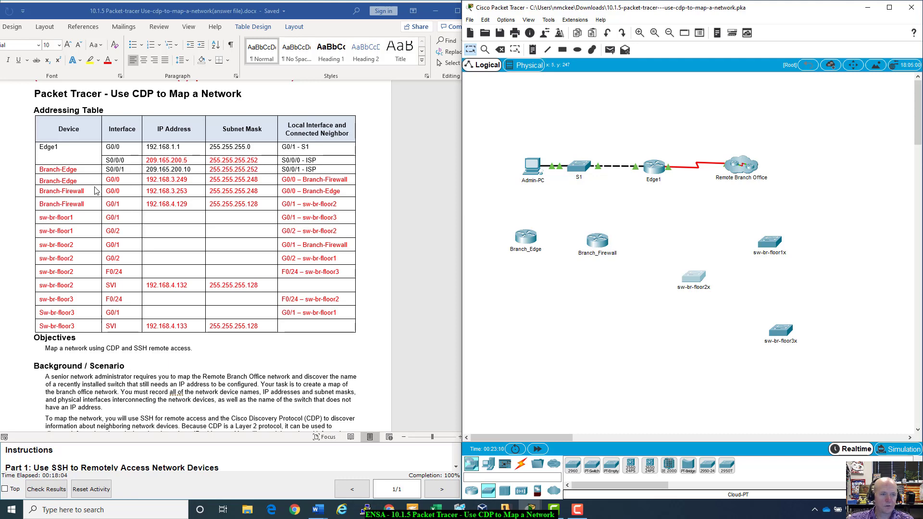
click(523, 240)
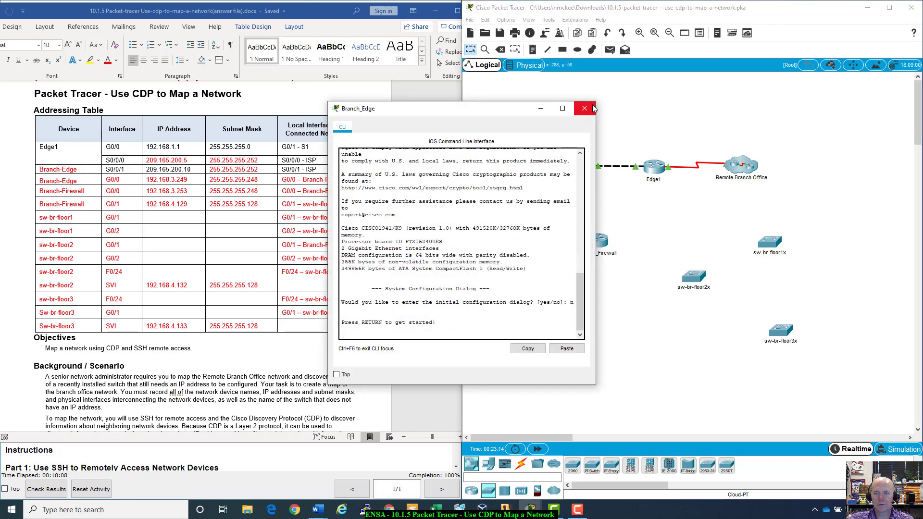
click(595, 101)
click(520, 464)
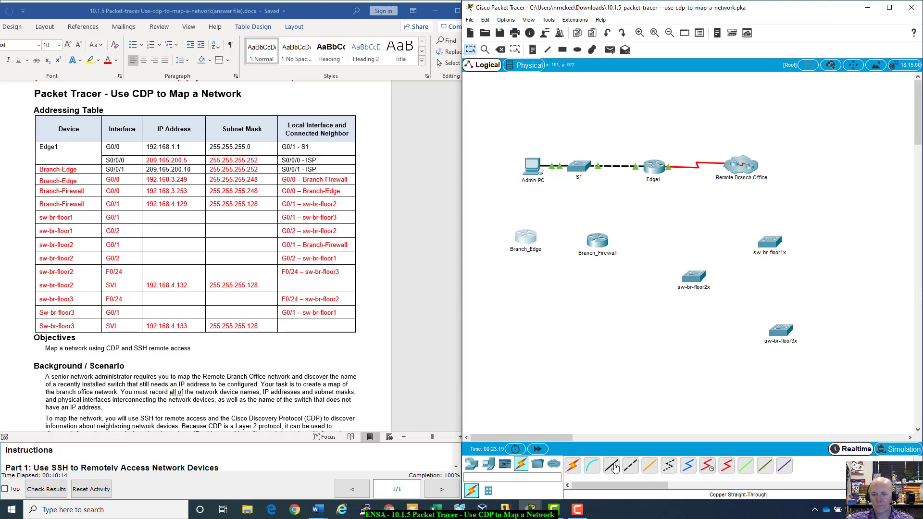
- Cable Branch_Edge G0/0 to Branch_Firewall G0/0/0 with copper straight-through
click(612, 466)
click(528, 238)
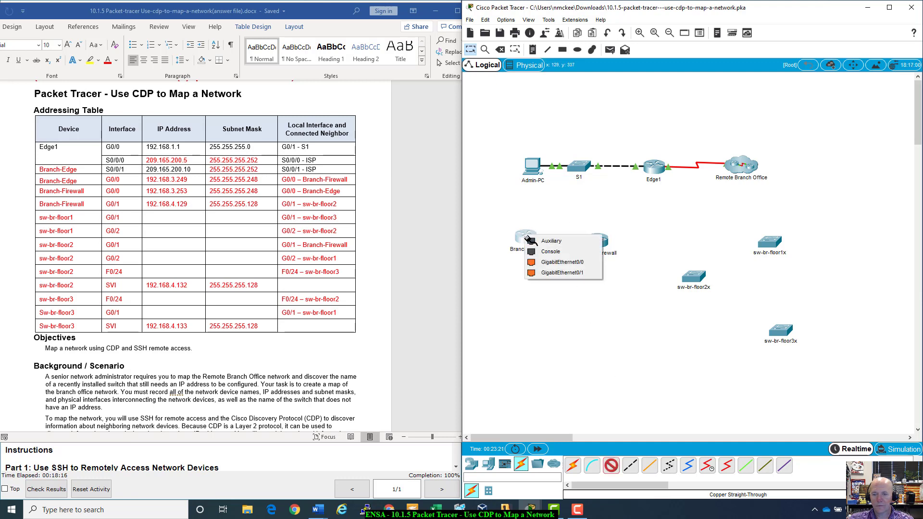
click(552, 263)
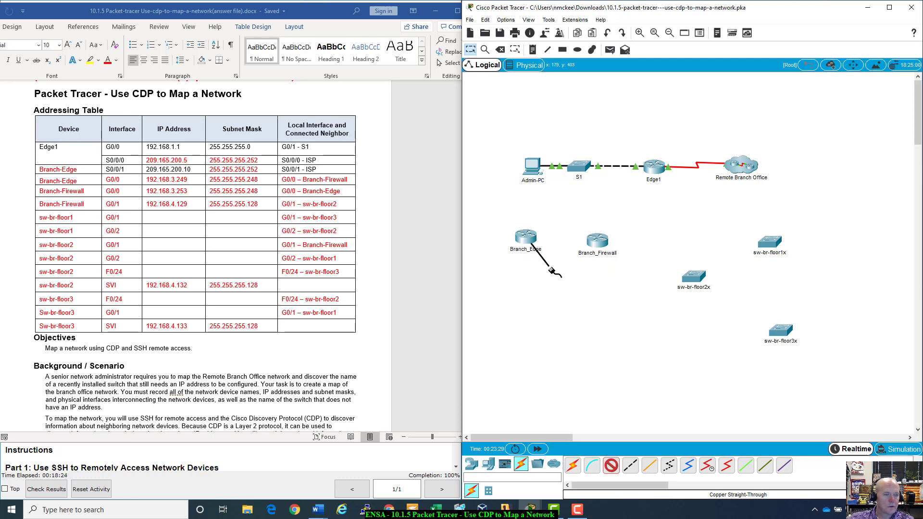
click(597, 239)
click(627, 277)
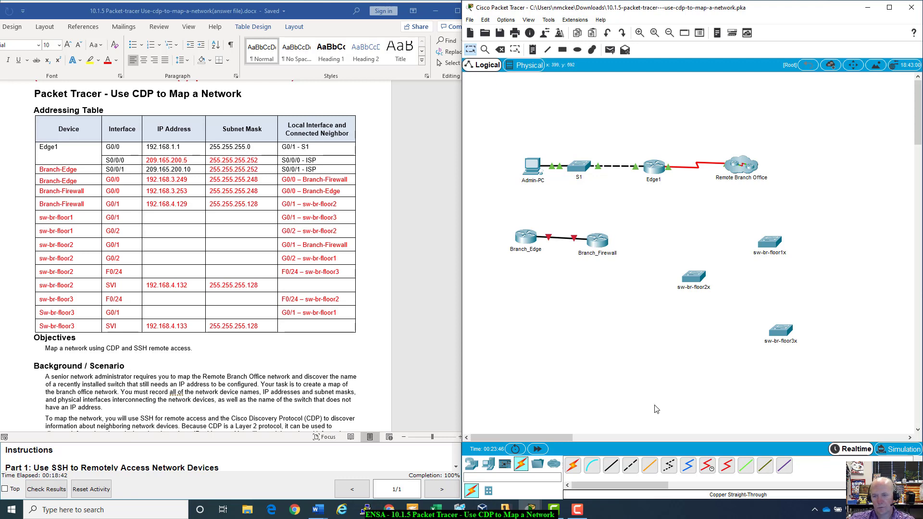
- Cable Branch_Firewall G0/0/1 to sw-br-floor2x G0/1, then move the switch closer
click(611, 465)
click(600, 241)
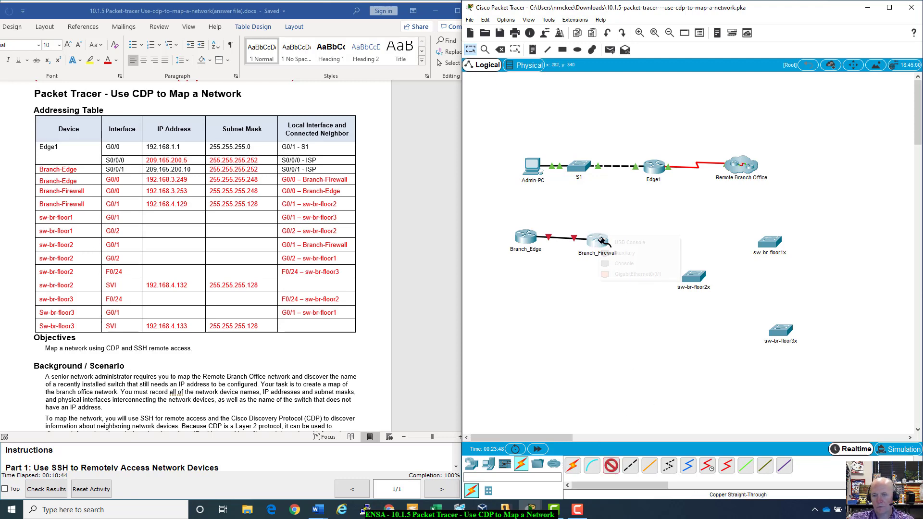
click(627, 278)
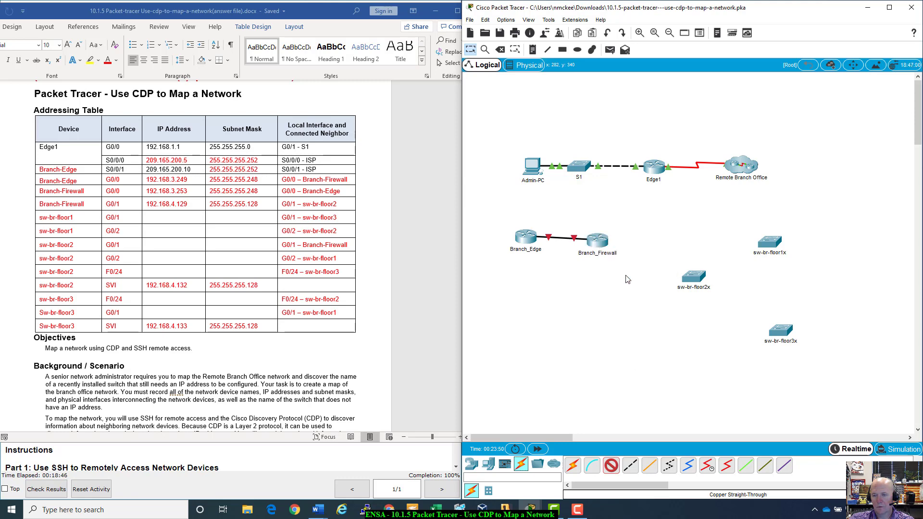
click(696, 280)
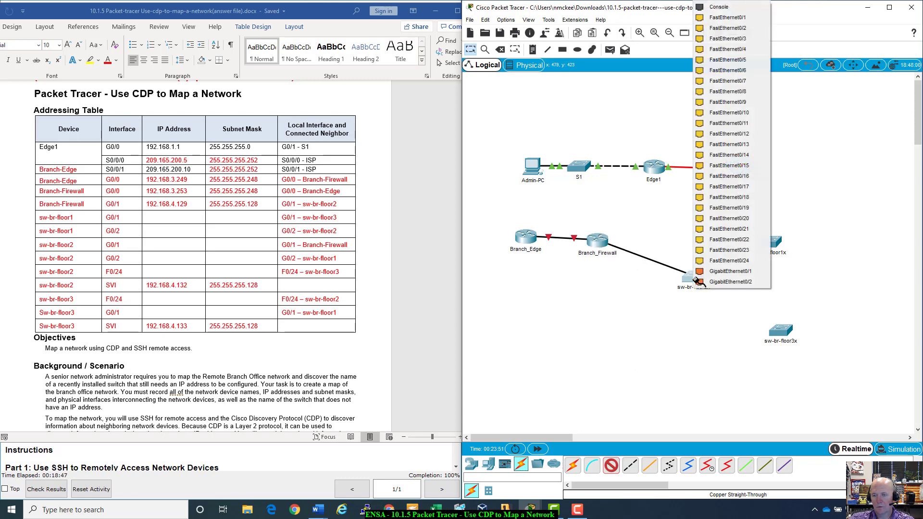
click(729, 271)
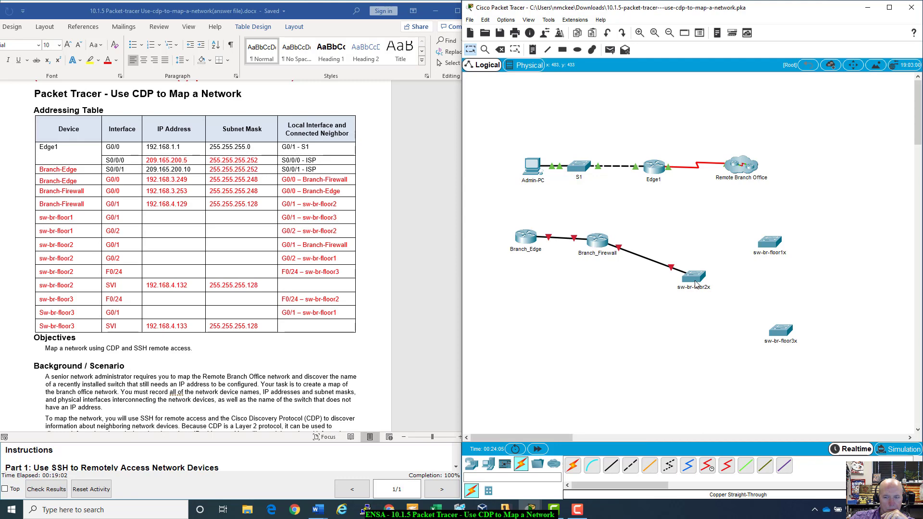
mouse_move(696, 284)
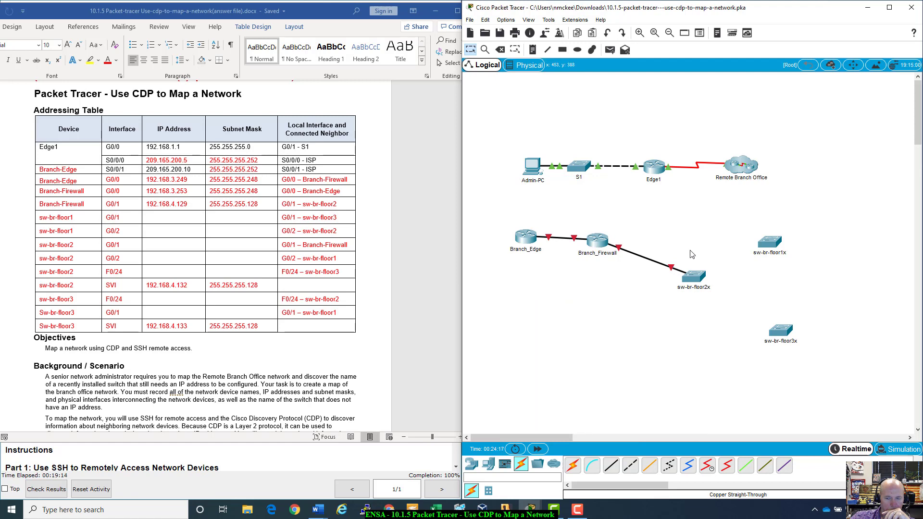
drag(695, 275, 673, 253)
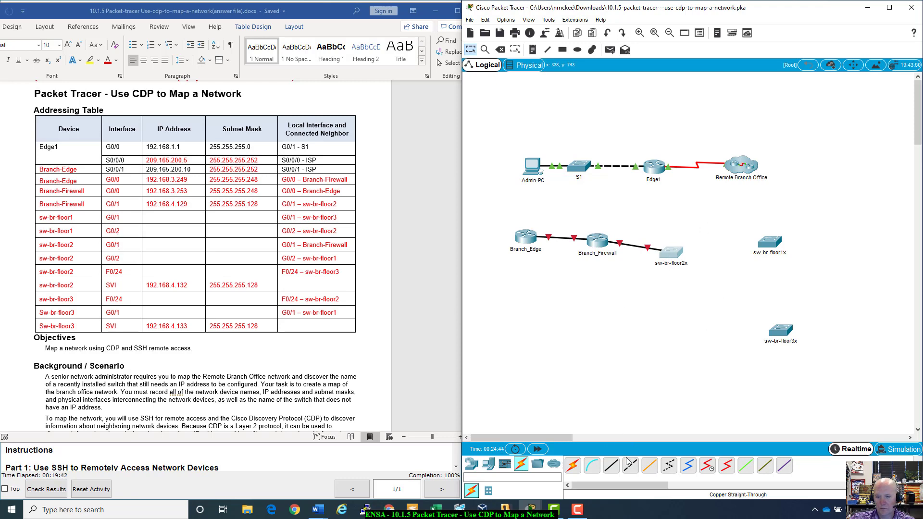
- Cable sw-br-floor2x G0/2 to sw-br-floor1x G0/2, and sw-br-floor2x Fa0/24 to sw-br-floor3x Fa0/24
click(611, 465)
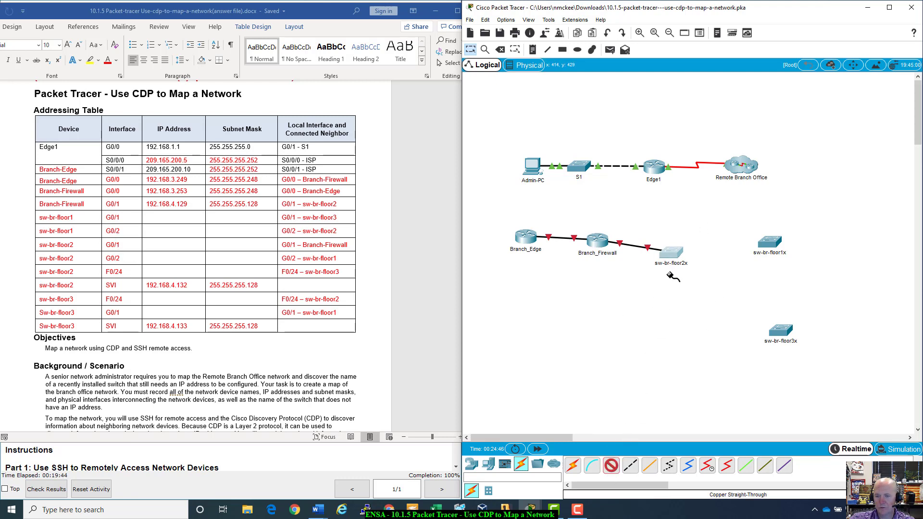
click(673, 253)
click(692, 272)
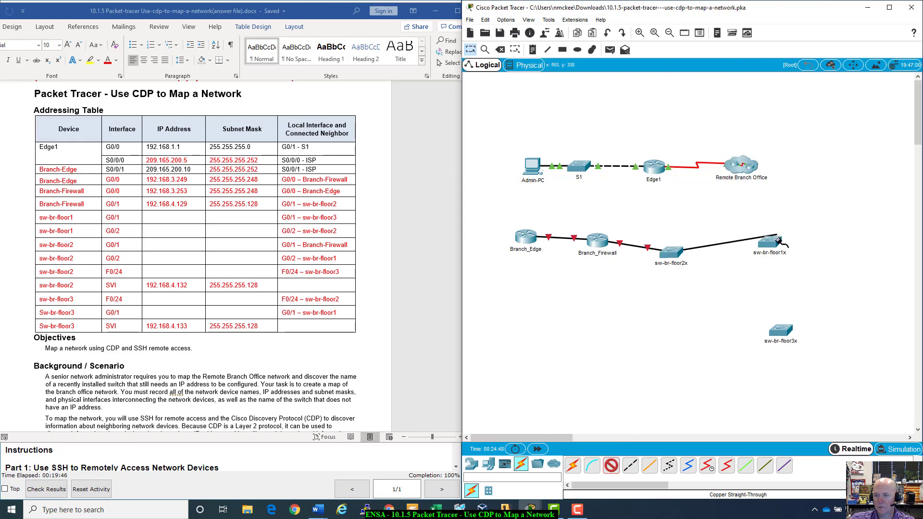
click(770, 243)
click(796, 281)
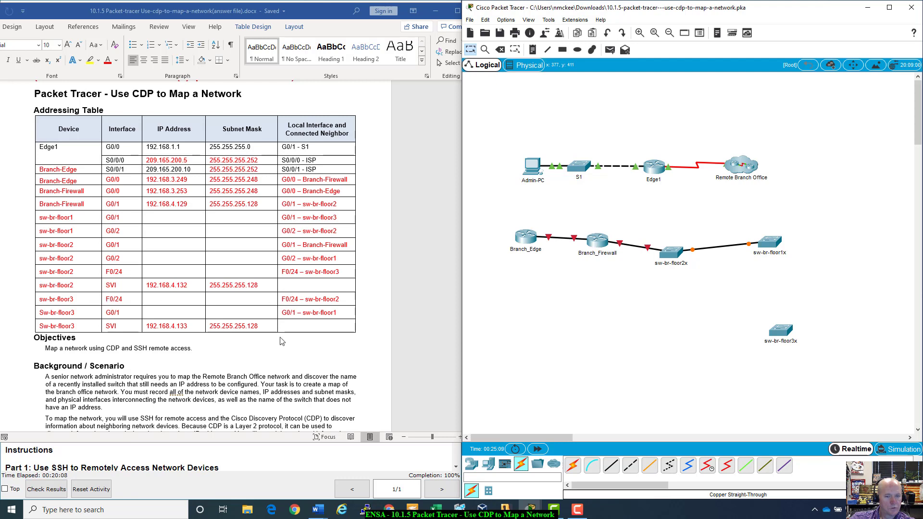
click(609, 468)
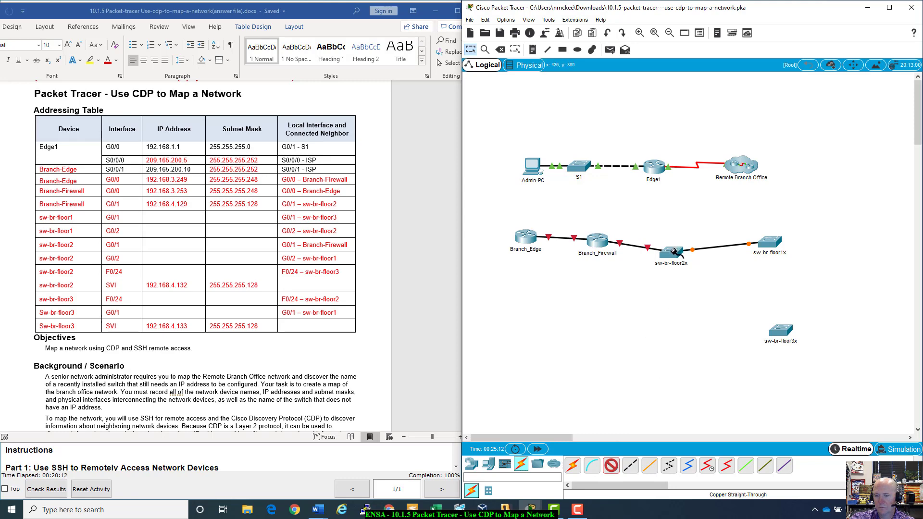
click(673, 249)
click(732, 495)
click(781, 330)
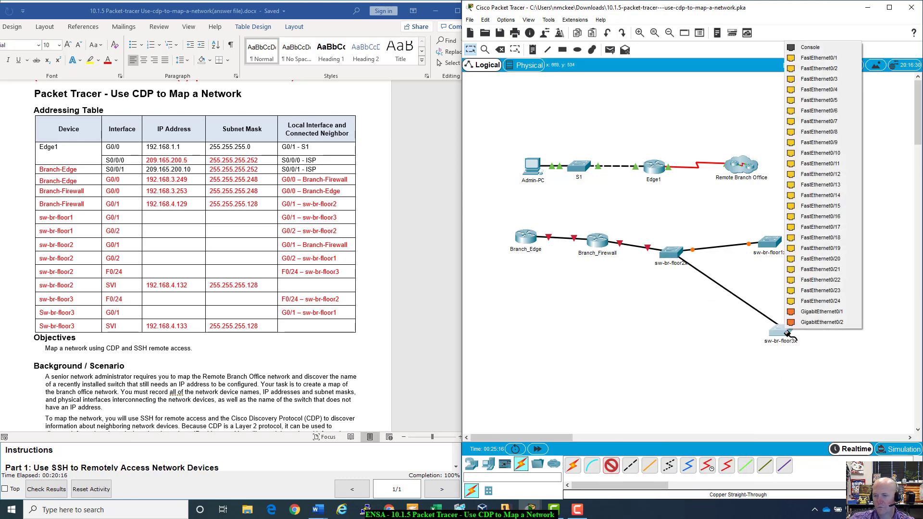
click(824, 302)
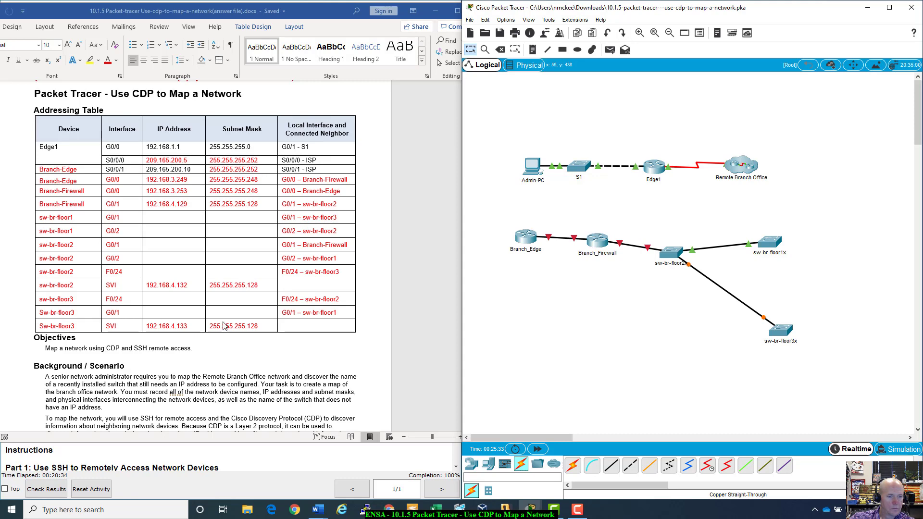
- Cable sw-br-floor1x to sw-br-floor3x Gi0/1 and fast-forward time so links come up
click(611, 465)
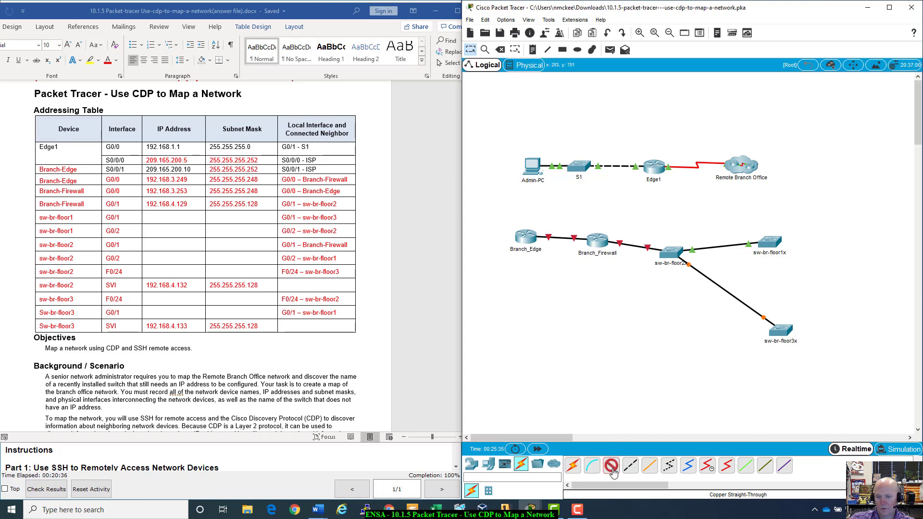
click(779, 244)
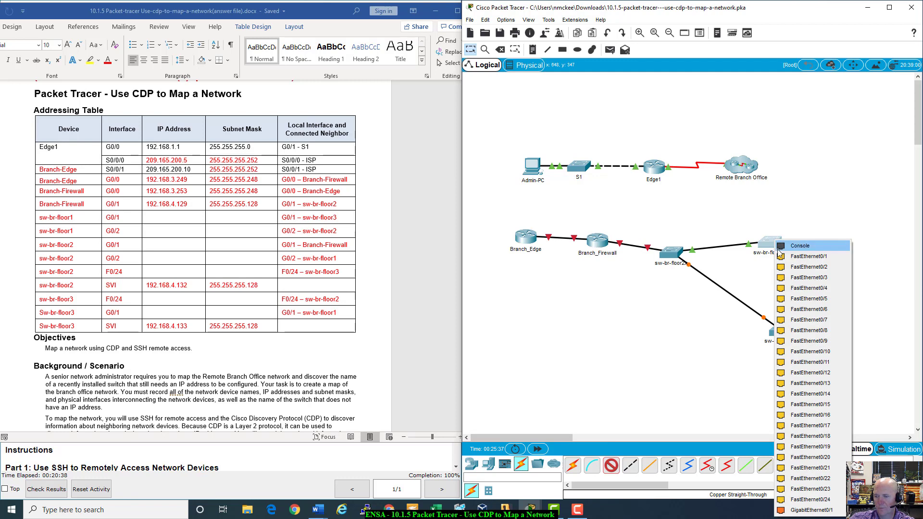
click(811, 510)
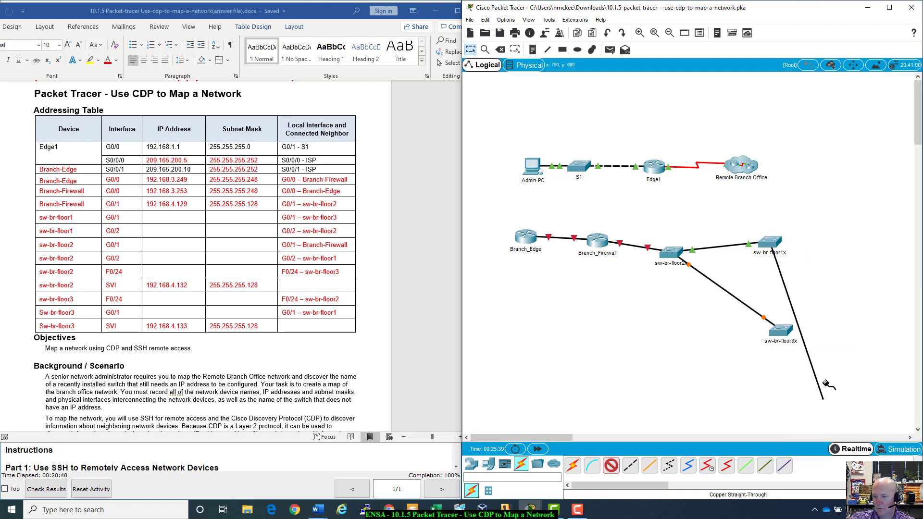
click(791, 338)
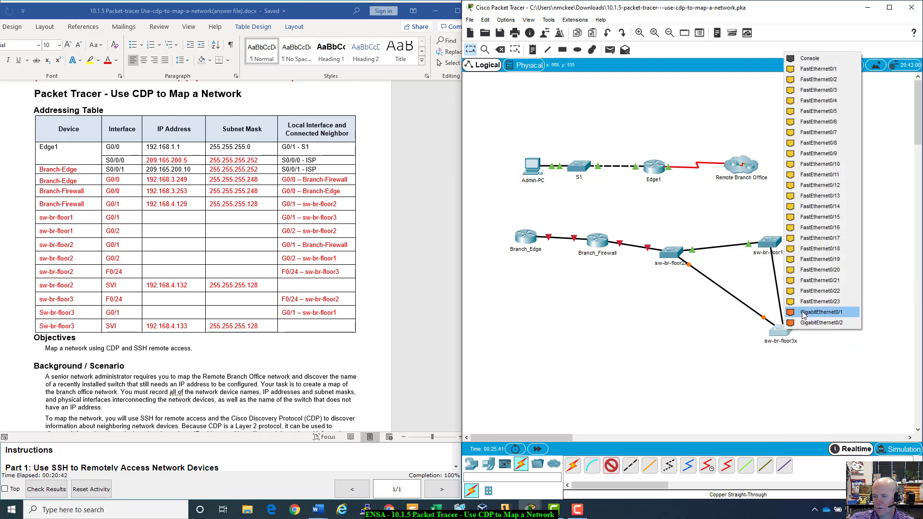
click(802, 311)
click(538, 449)
click(538, 449)
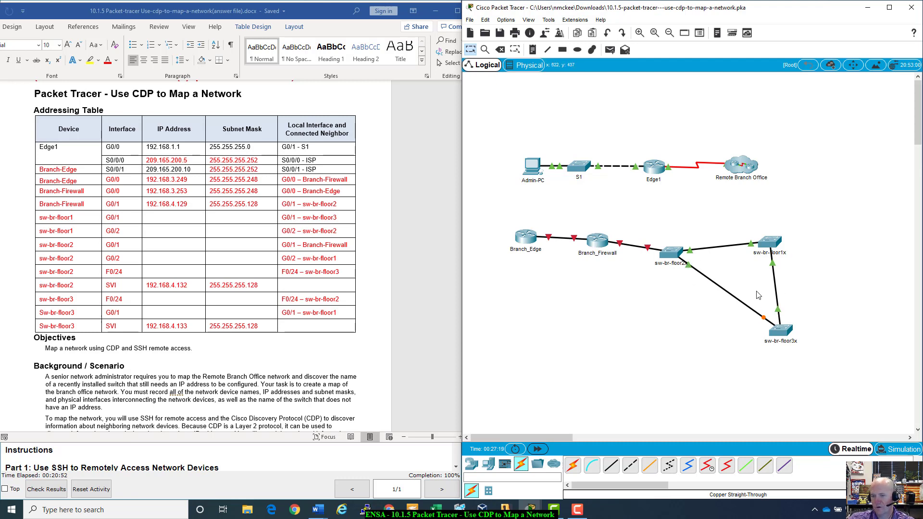
- Move sw-br-floor1x up-right, nudge sw-br-floor3x right, and lower sw-br-floor2x slightly
drag(773, 242, 790, 227)
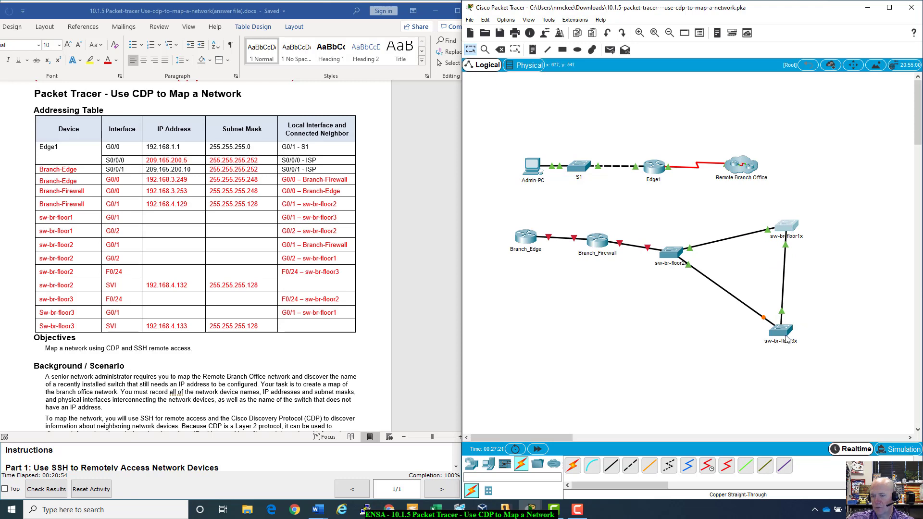
drag(781, 331, 788, 330)
drag(669, 255, 672, 278)
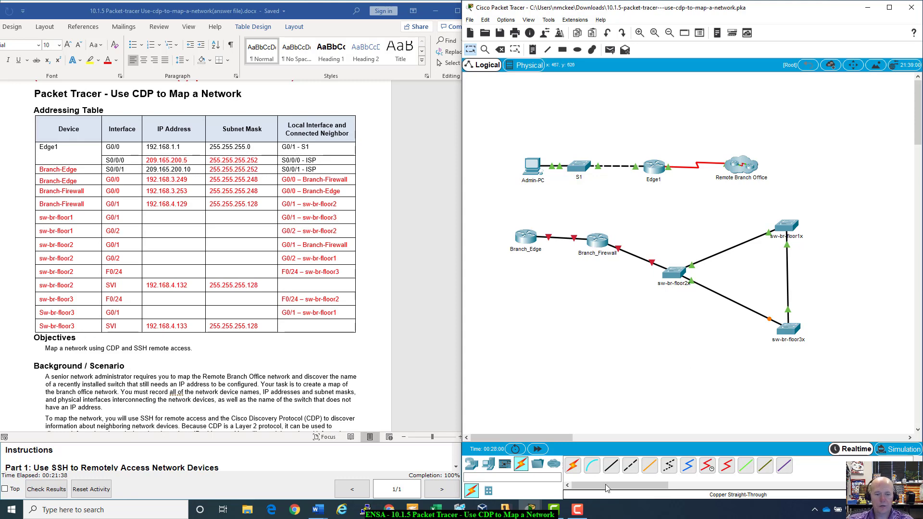
- Paste the Packet Tracer screenshot on a new line below the topology answer in Word
click(320, 513)
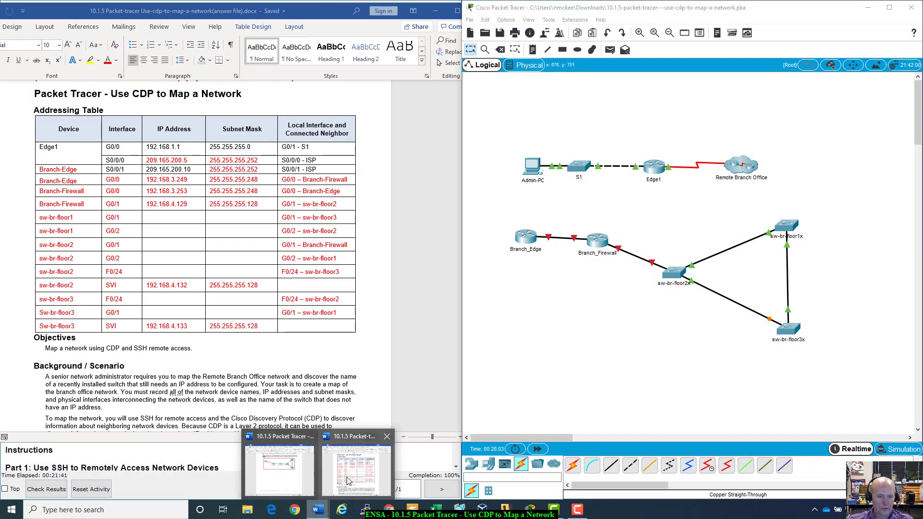
click(357, 470)
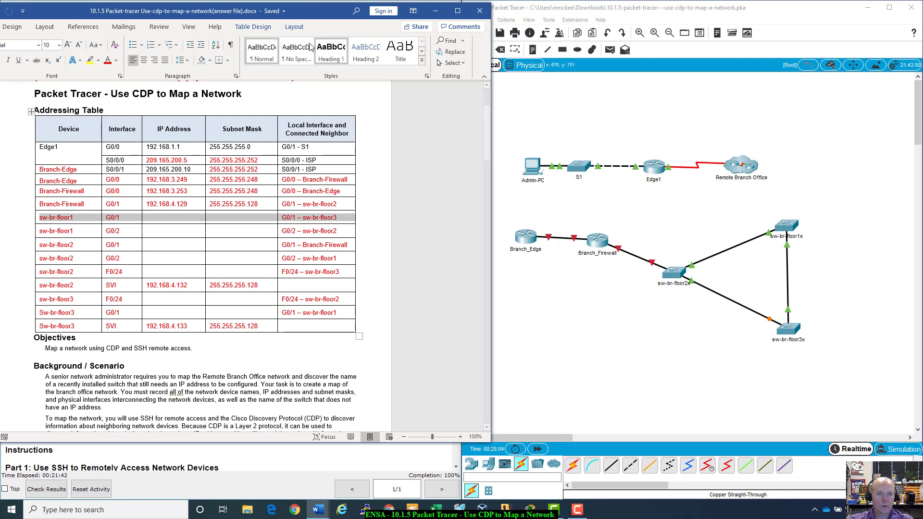
drag(310, 11, 408, 13)
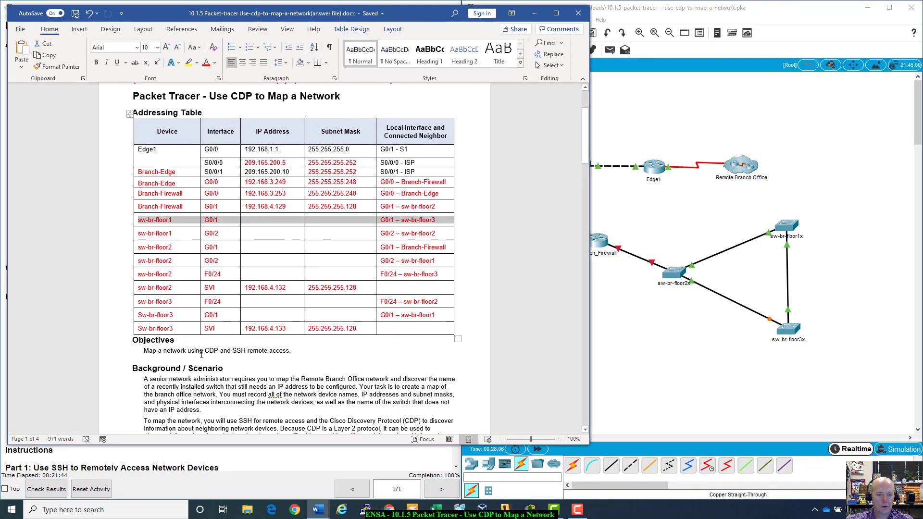
scroll(202, 354, down, 15)
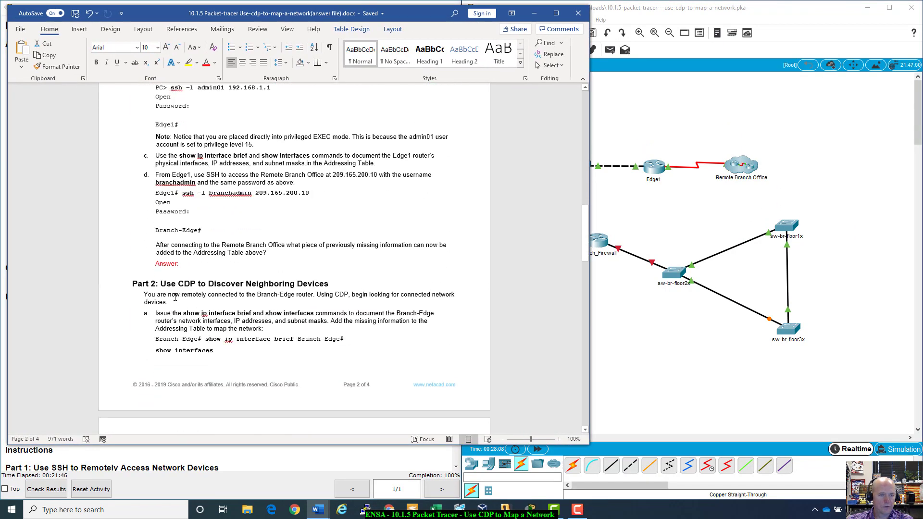
scroll(161, 263, down, 10)
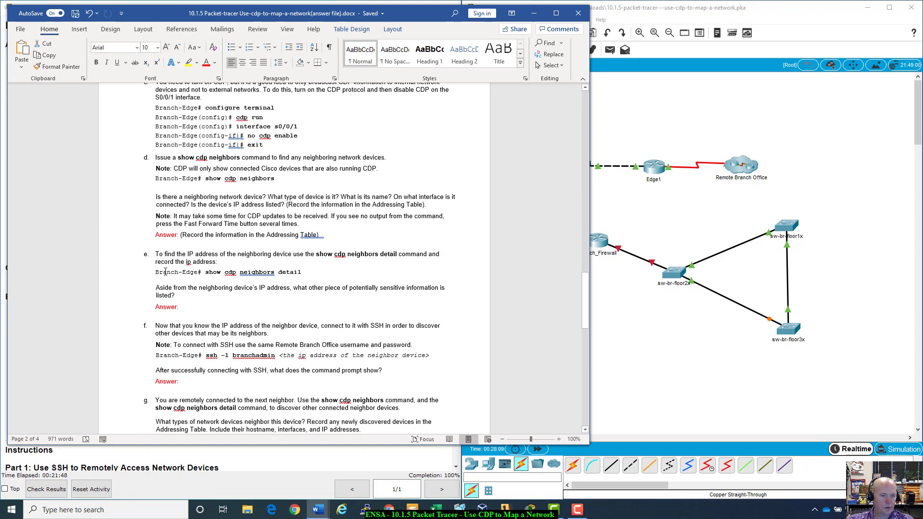
scroll(166, 273, down, 10)
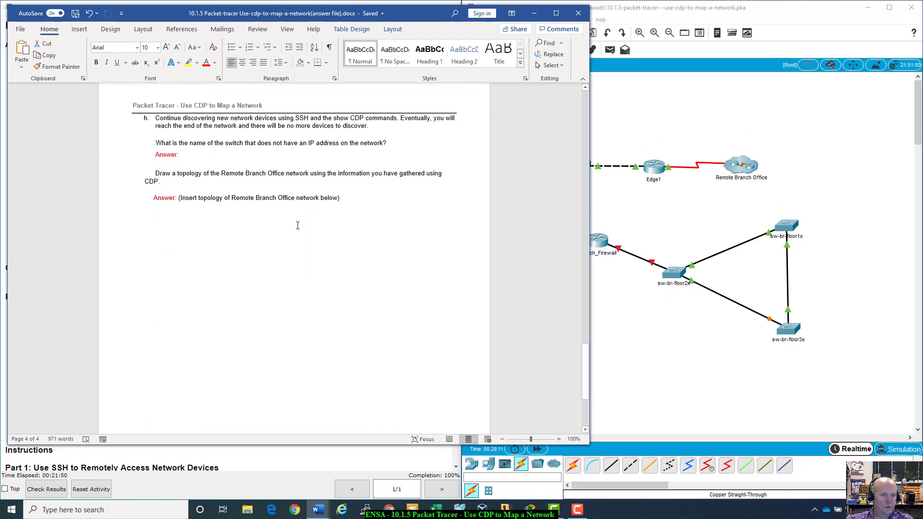
click(411, 196)
key(Return)
key(Return)
key(Return)
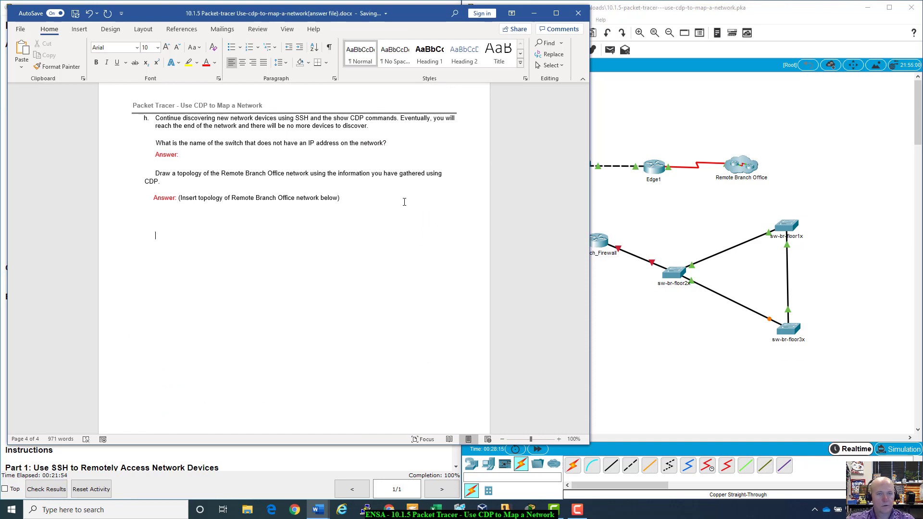
key(ctrl+v)
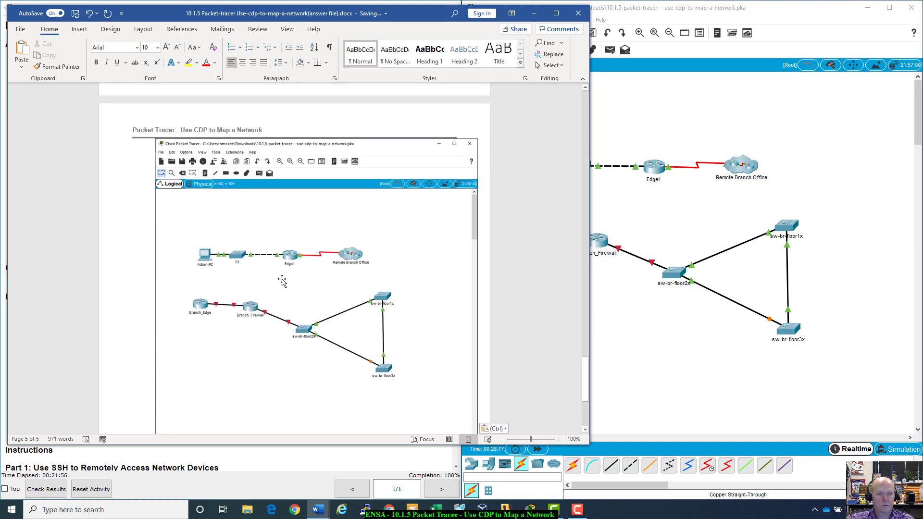
- Crop the screenshot's top and bottom so only the branch routers and floor switches remain
click(355, 29)
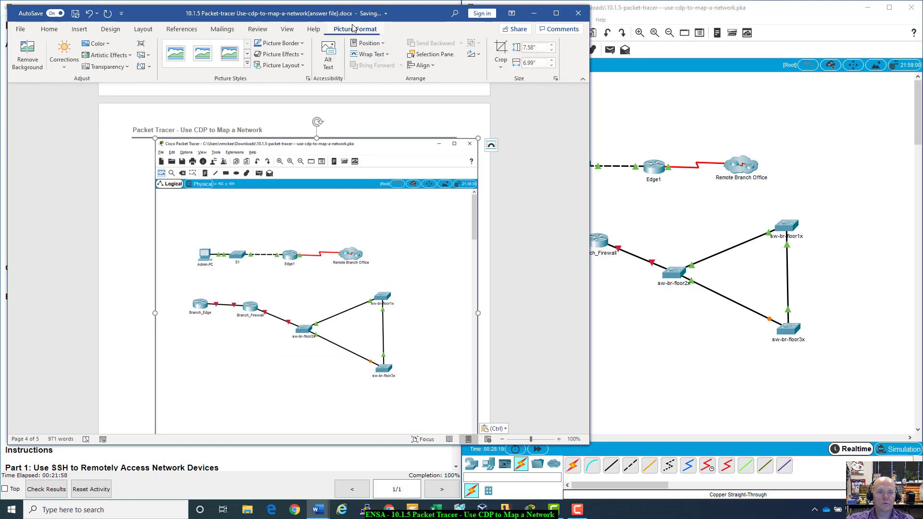
click(501, 53)
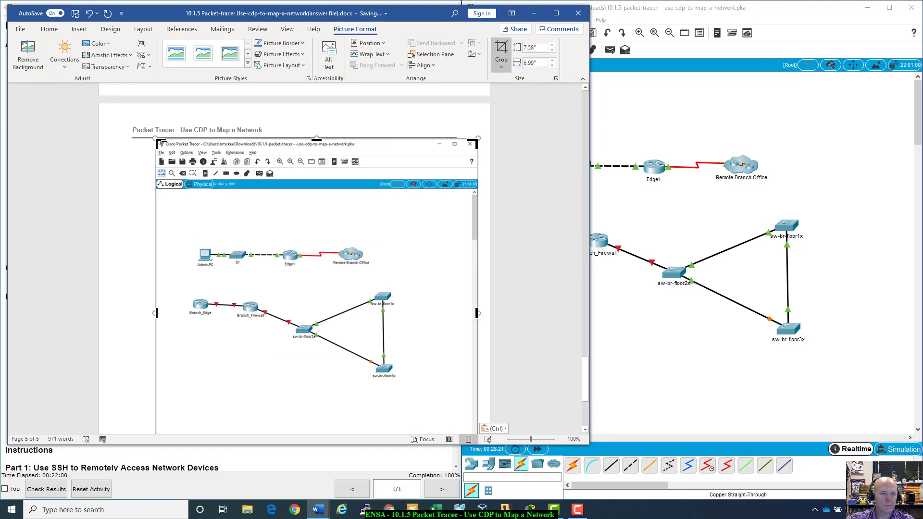
drag(160, 143, 160, 280)
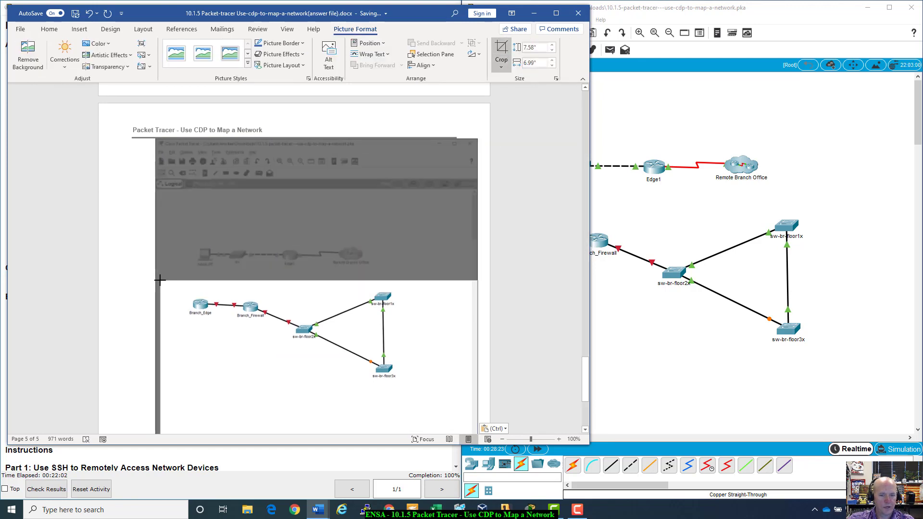
scroll(214, 389, down, 5)
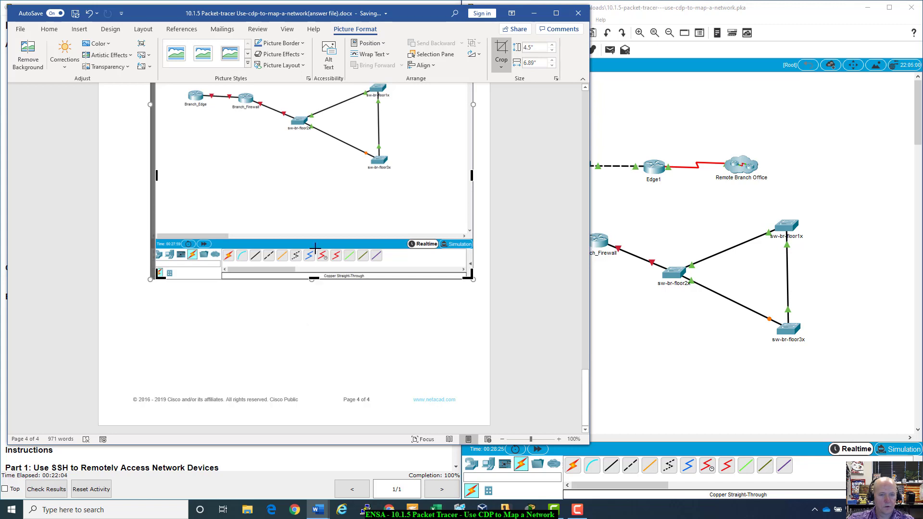
drag(313, 278, 329, 181)
click(328, 184)
scroll(439, 304, up, 5)
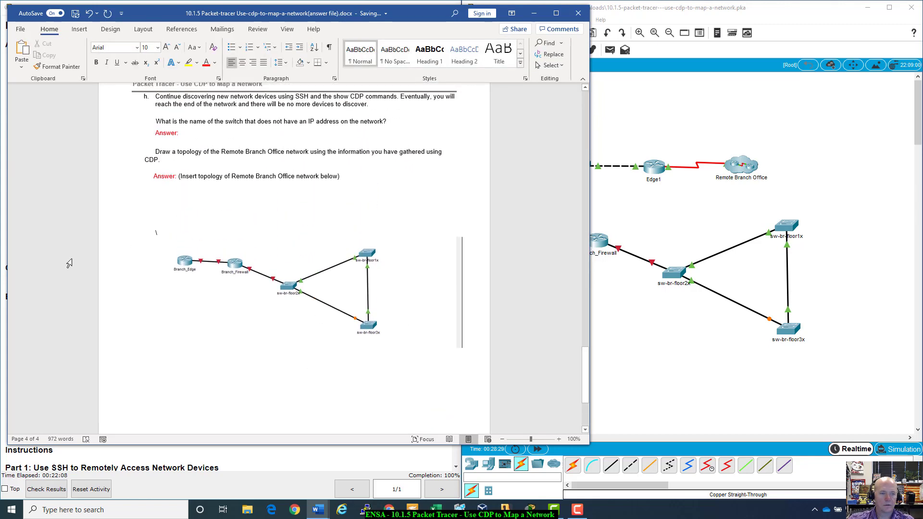
drag(431, 8, 741, 15)
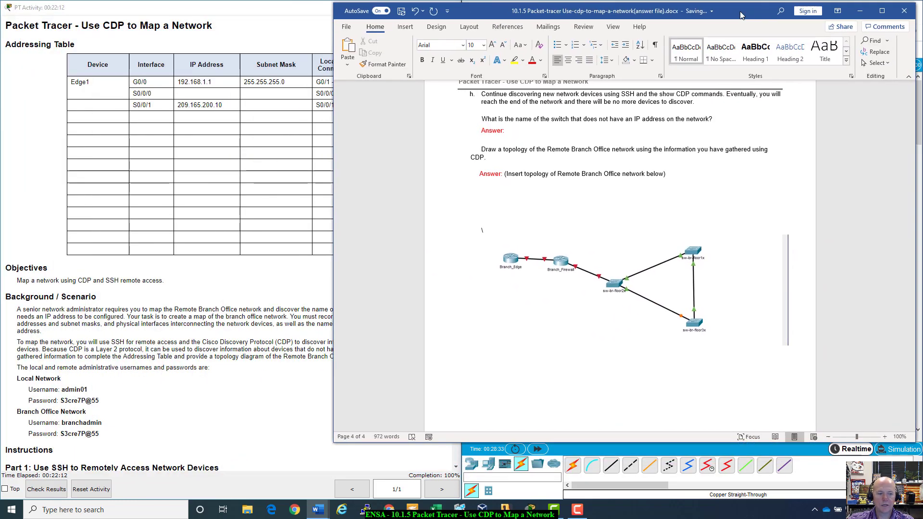
- Check the activity results, confirm 10/10 under Assessment Items, then close the results window
click(211, 420)
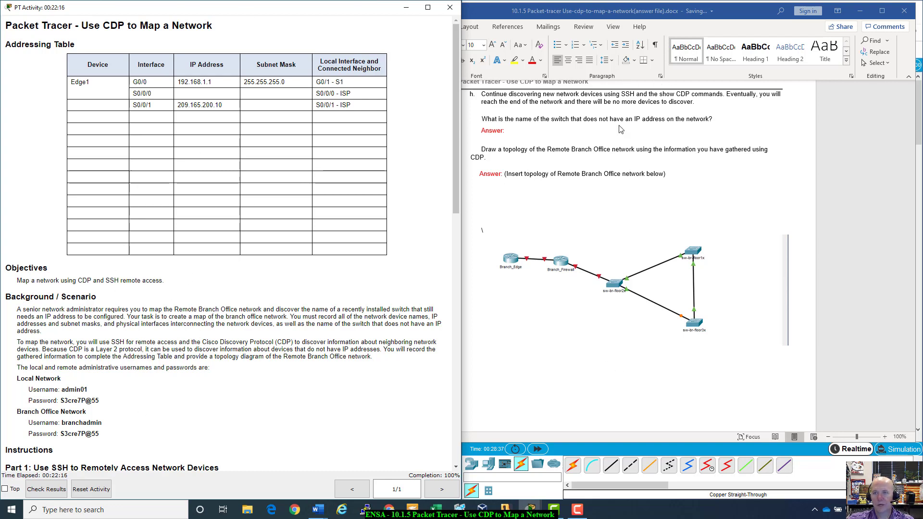
click(52, 494)
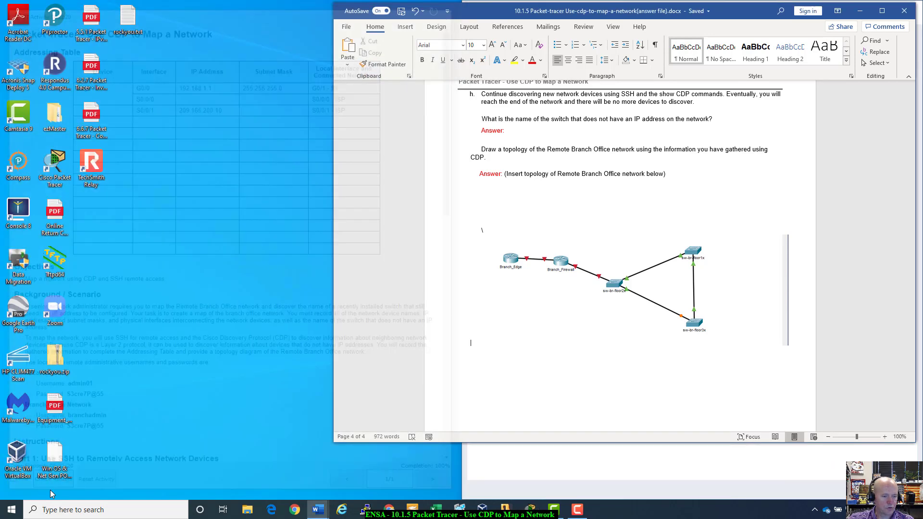
drag(745, 14, 304, 121)
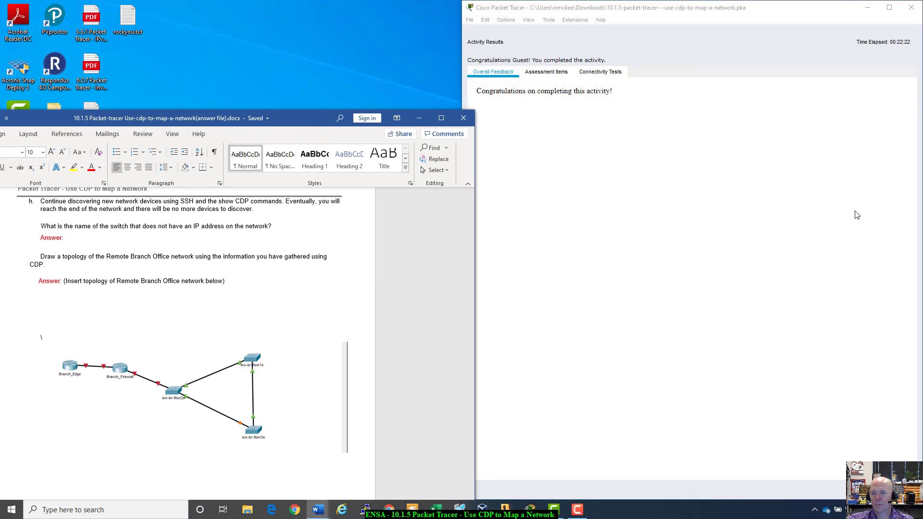
click(536, 74)
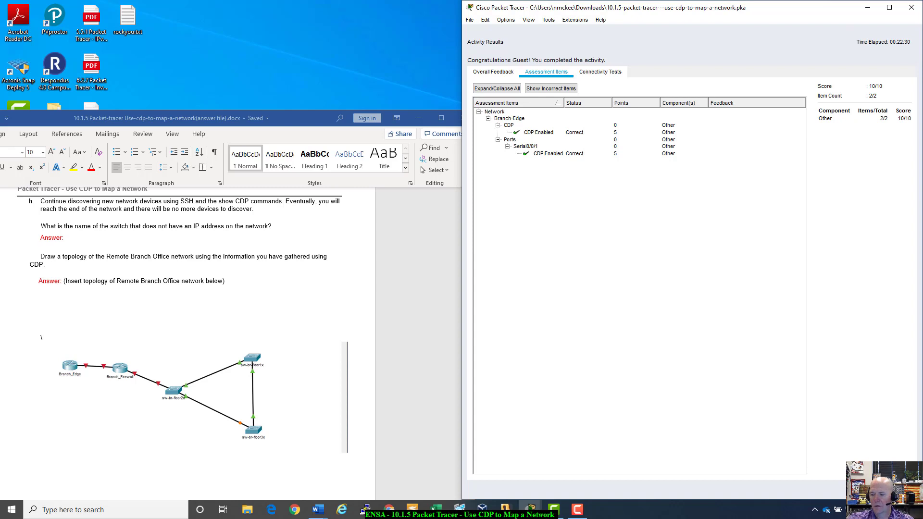
key(Escape)
drag(411, 154, 461, 23)
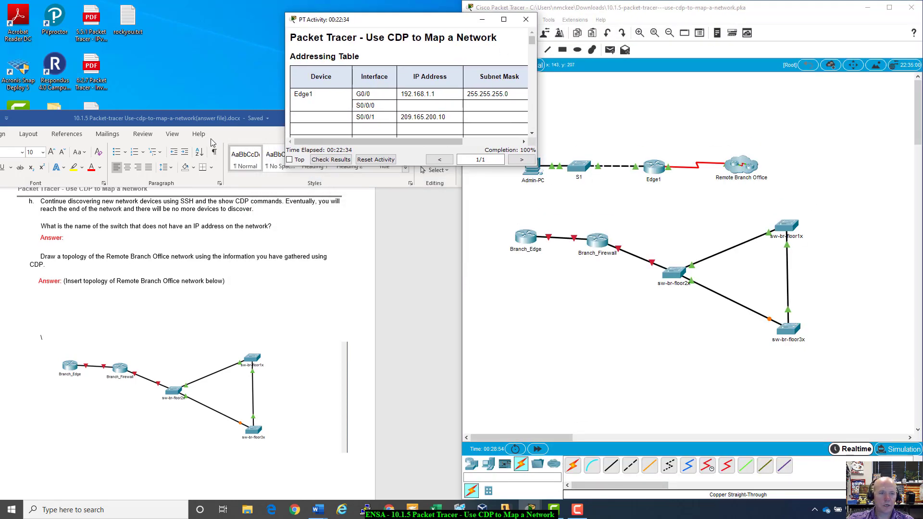